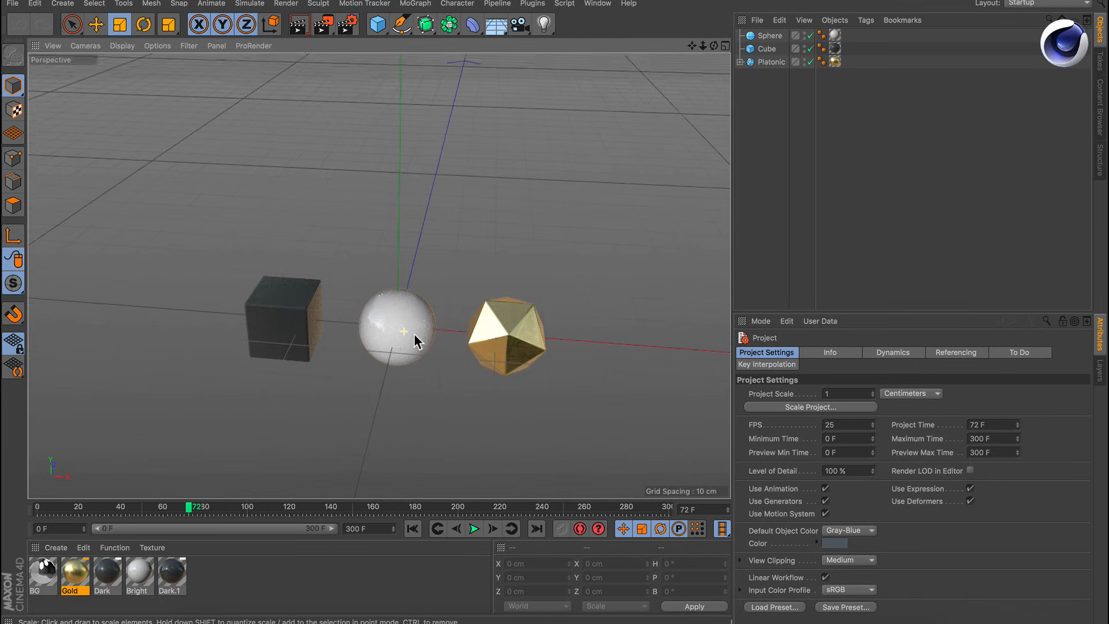
Hide the Cube and Platonic objects in both the editor and the renderer, leaving only the Sphere visible.
{"action": "middle_click_drag", "start_coordinate": [406, 334], "coordinate": [387, 300], "text": "alt"}
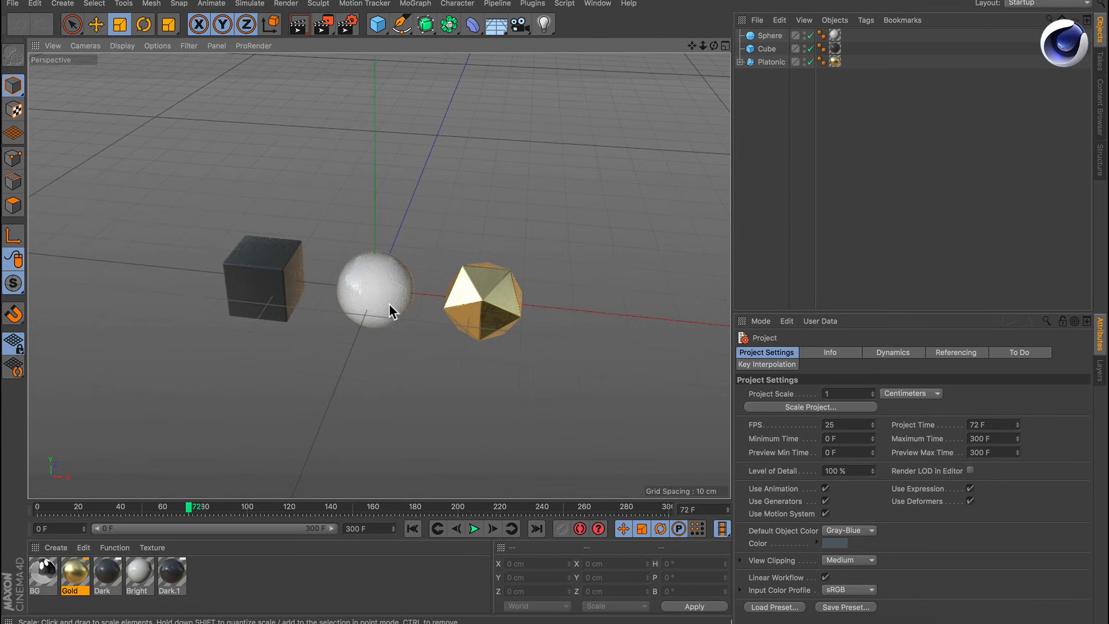
{"action": "mouse_move", "coordinate": [390, 305]}
{"action": "left_mouse_down", "text": "alt"}
{"action": "mouse_move", "coordinate": [351, 295]}
{"action": "mouse_move", "coordinate": [370, 296]}
{"action": "left_mouse_up", "text": "alt"}
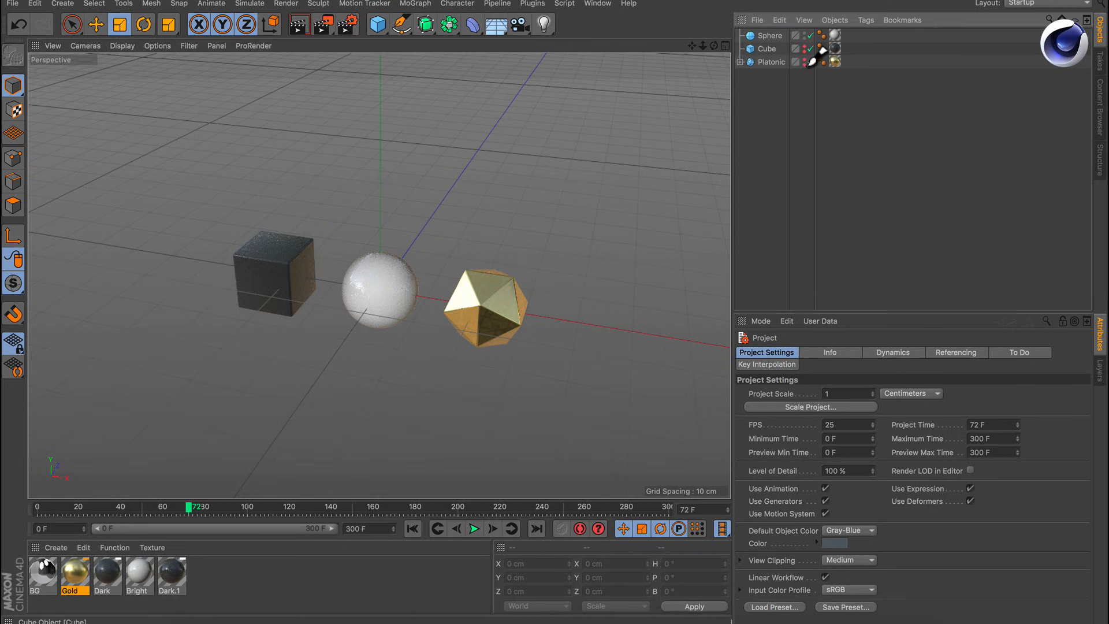
{"action": "left_click_drag", "start_coordinate": [807, 64], "coordinate": [805, 66]}
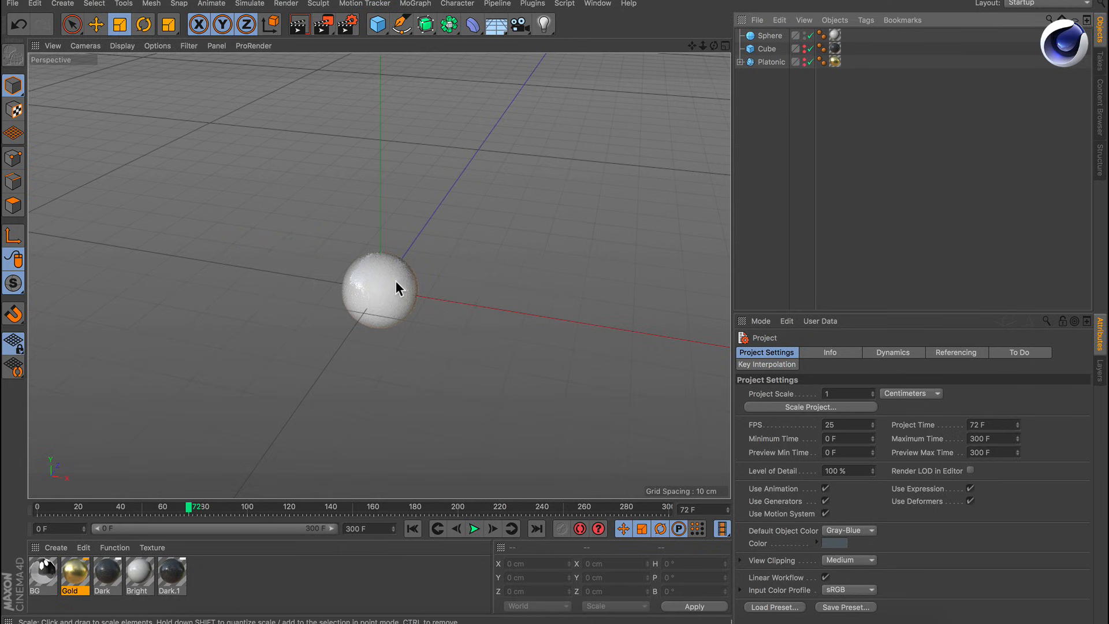
{"action": "scroll", "coordinate": [397, 289], "scroll_direction": "down", "scroll_amount": 10}
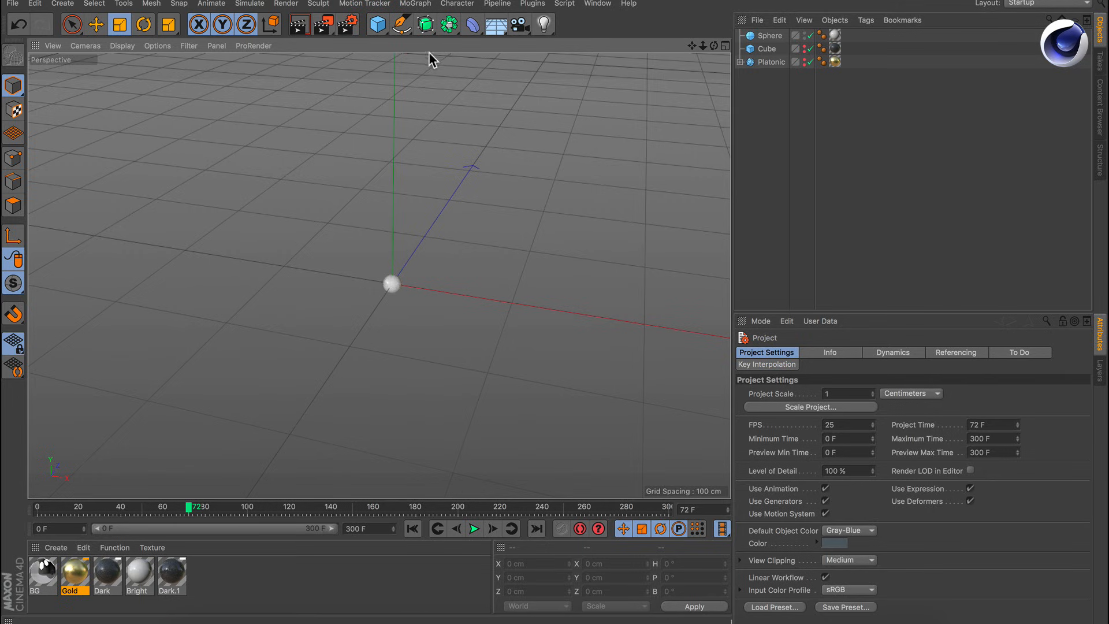
Add a MoGraph Cloner and make the Sphere its child.
{"action": "left_click", "coordinate": [415, 4]}
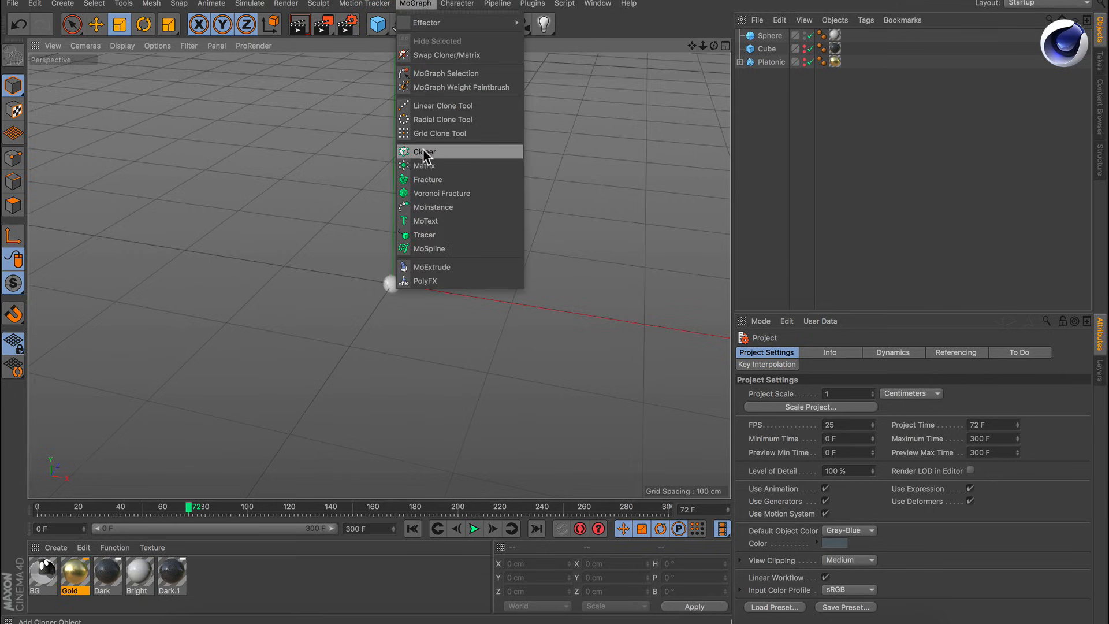
{"action": "left_click", "coordinate": [445, 152]}
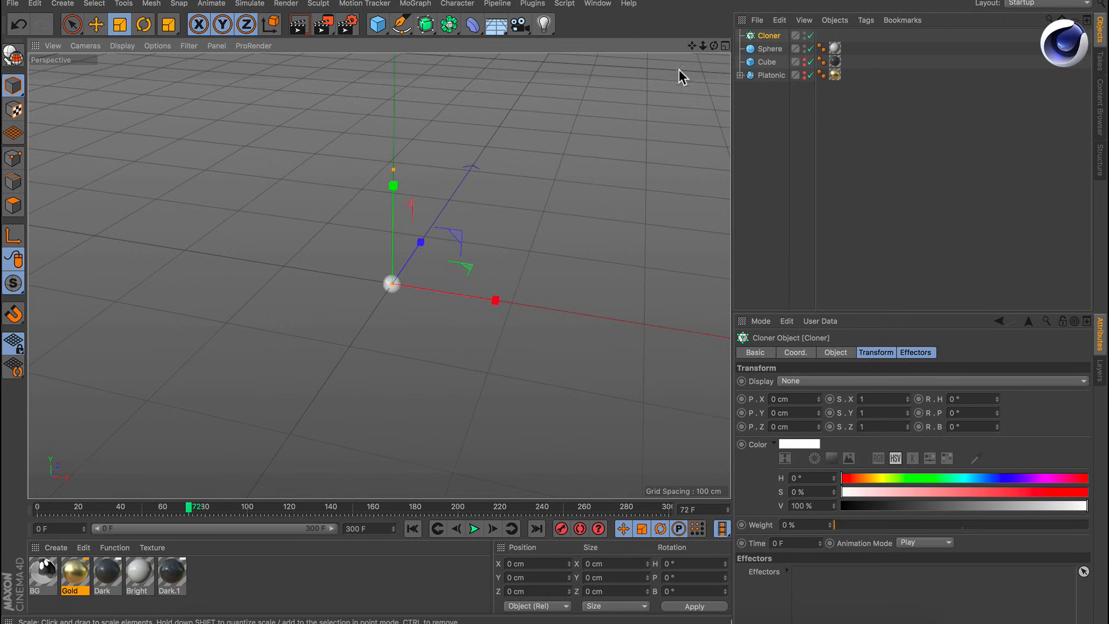
{"action": "left_click", "coordinate": [754, 49]}
{"action": "left_click_drag", "start_coordinate": [755, 48], "coordinate": [771, 41]}
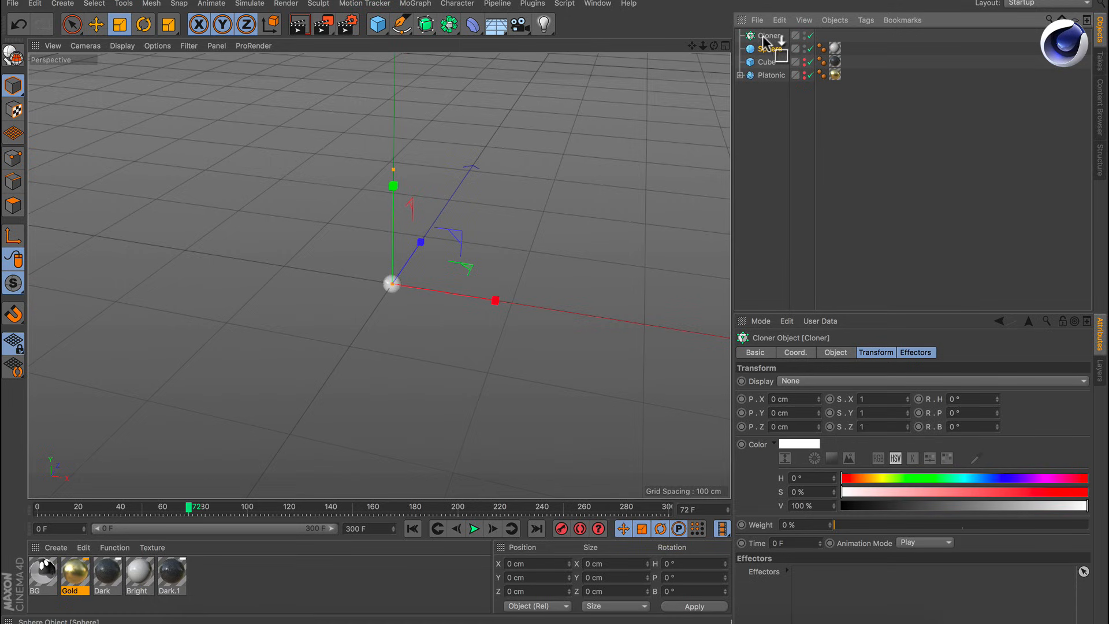
{"action": "left_click_drag", "start_coordinate": [764, 33], "coordinate": [765, 34]}
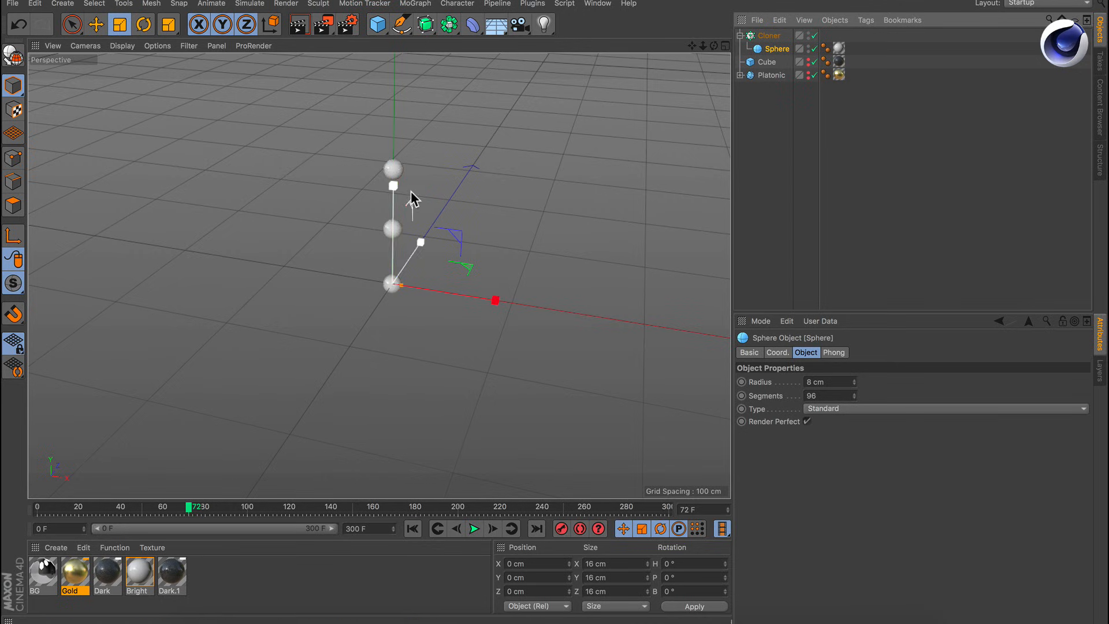
Set the linear Cloner's Y spacing to 24 cm per step and its clone count to 27.
{"action": "left_click", "coordinate": [766, 35]}
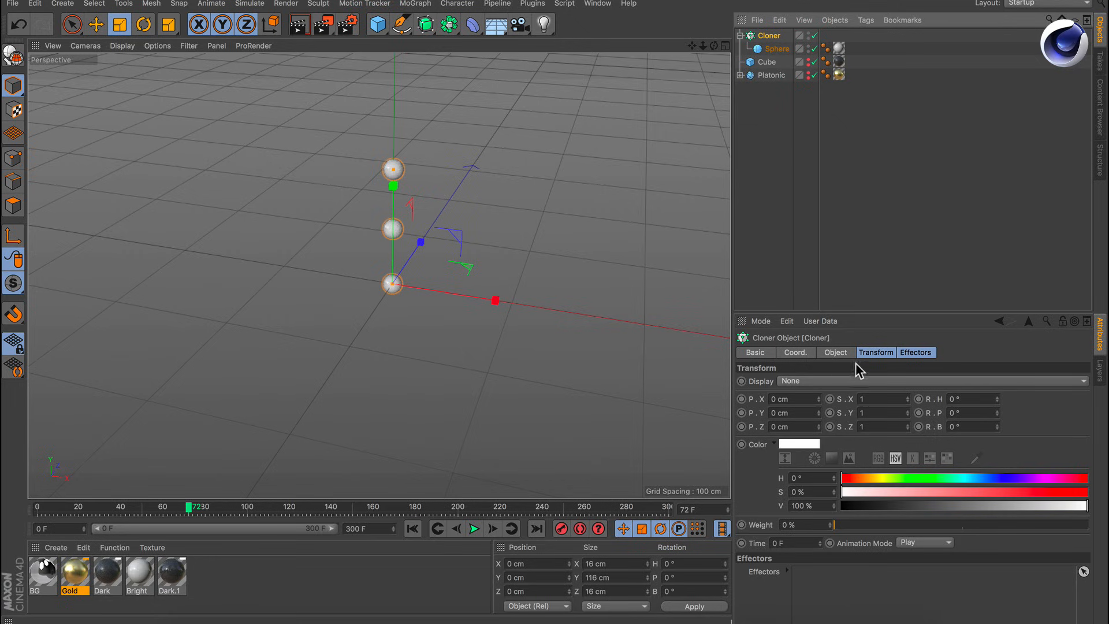
{"action": "left_click", "coordinate": [835, 354]}
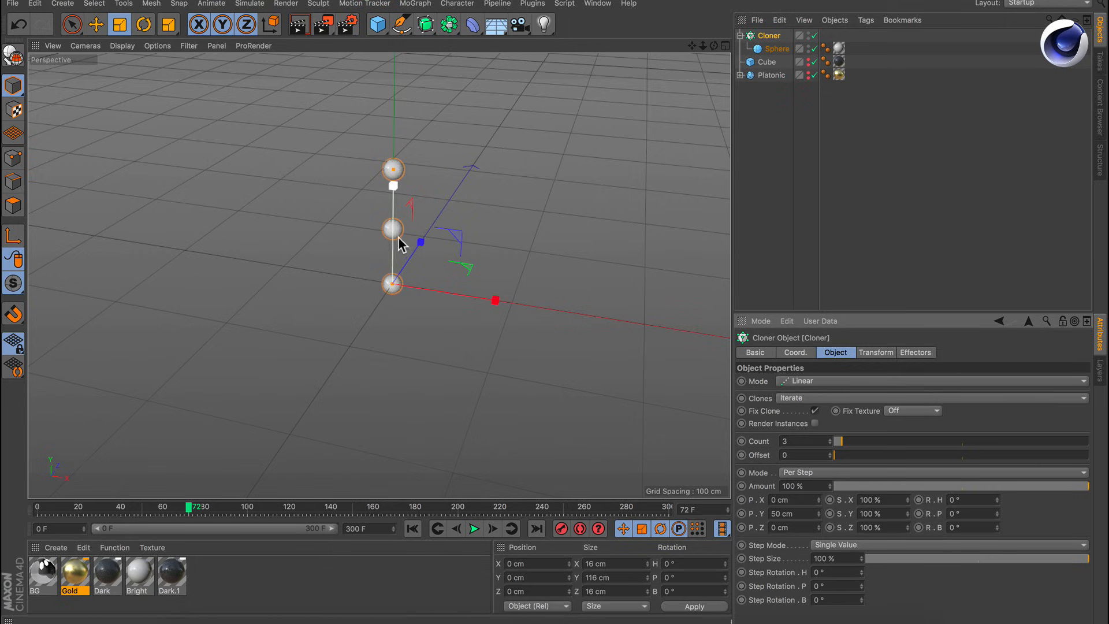
{"action": "left_click", "coordinate": [781, 514]}
{"action": "left_click_drag", "start_coordinate": [820, 513], "coordinate": [819, 529]}
{"action": "left_click_drag", "start_coordinate": [847, 440], "coordinate": [903, 445]}
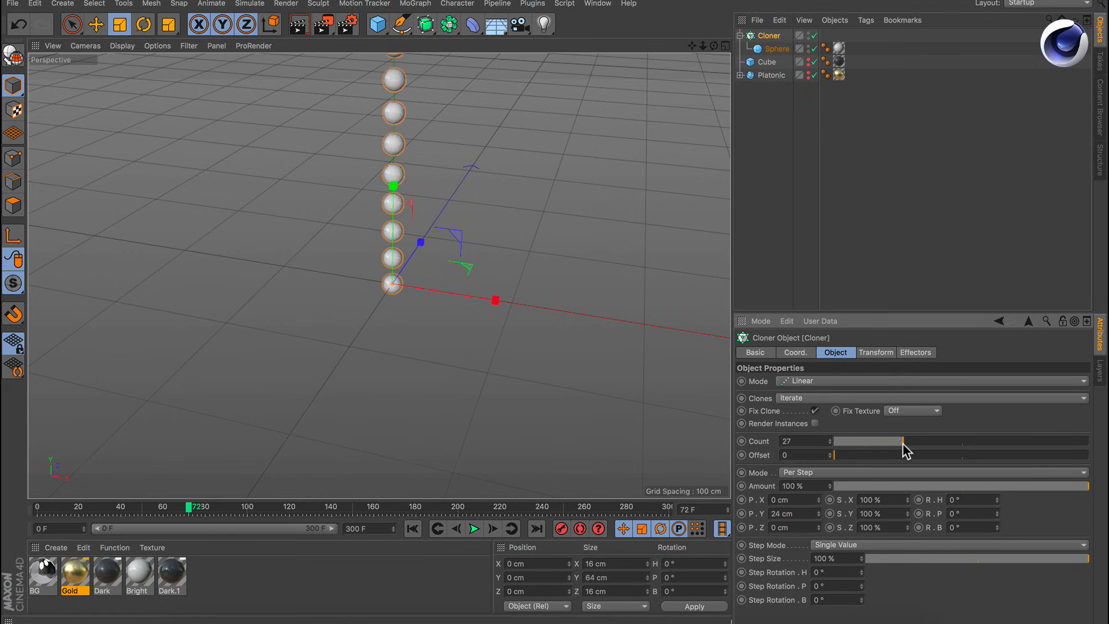
Switch the Cloner to Radial mode and increase the number of clones in the ring.
{"action": "left_click", "coordinate": [802, 382]}
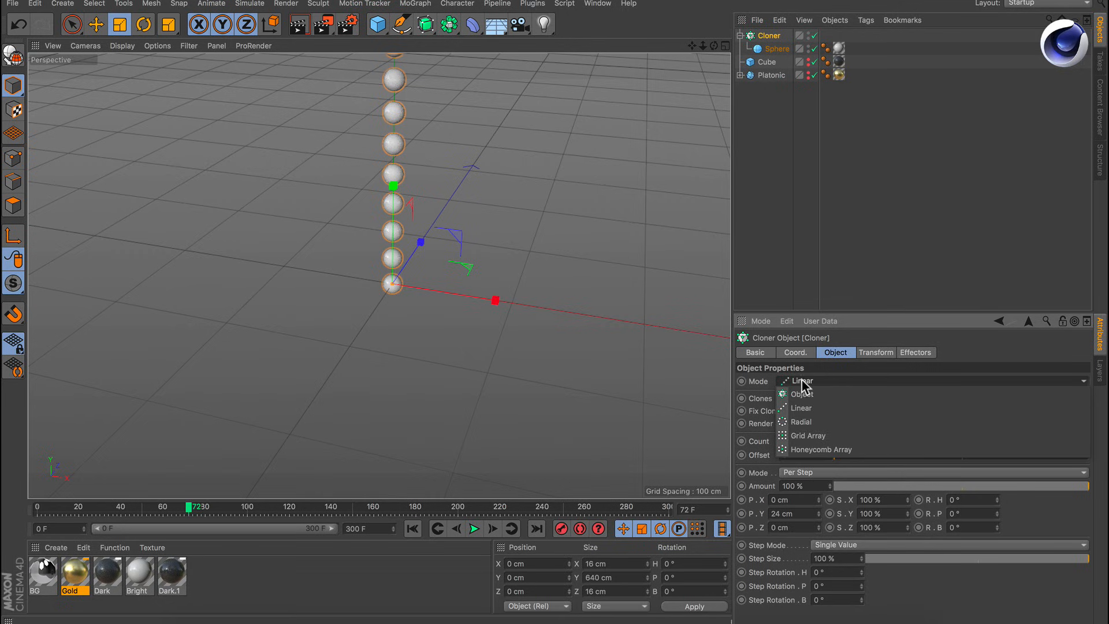
{"action": "left_click", "coordinate": [820, 421]}
{"action": "left_click_drag", "start_coordinate": [847, 441], "coordinate": [878, 445]}
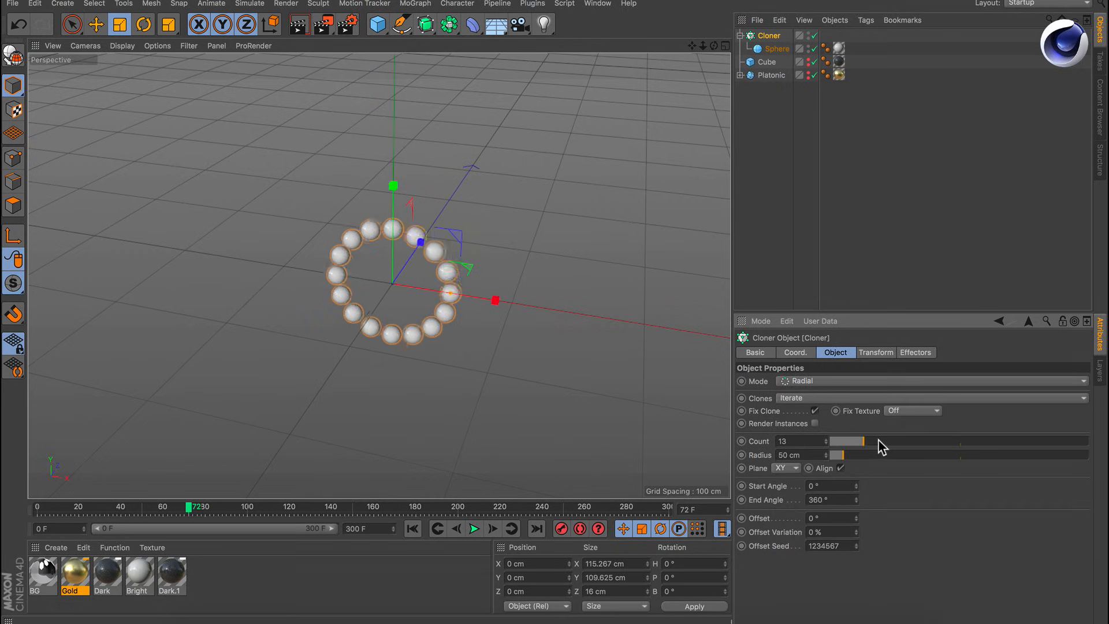
Change the Cloner's mode to Grid Array and inspect the arrangement of spheres.
{"action": "left_click", "coordinate": [844, 381]}
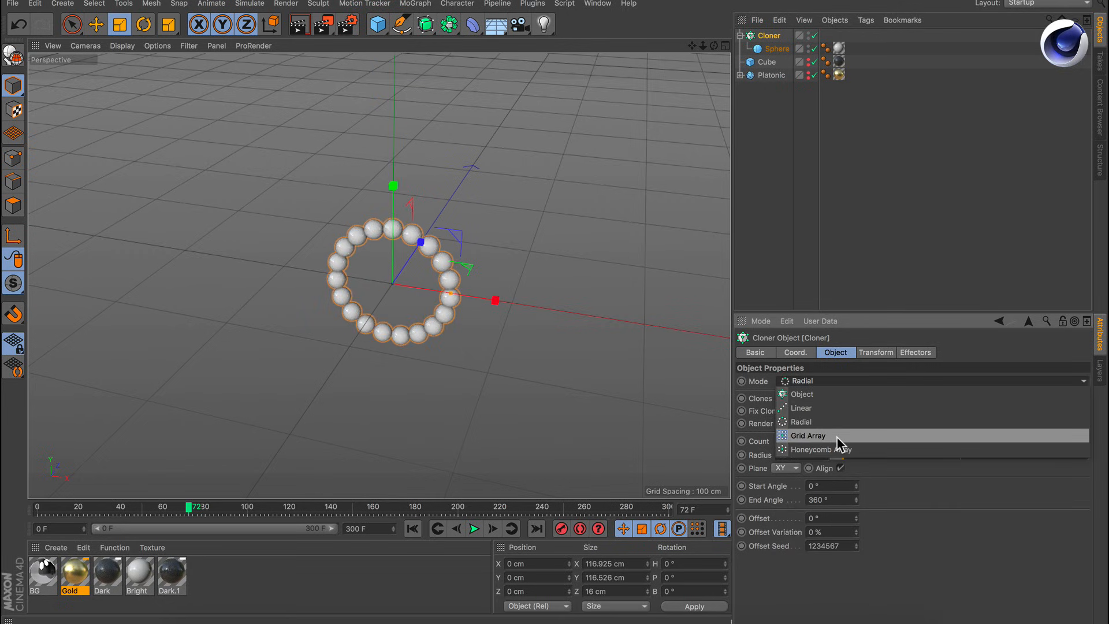
{"action": "left_click", "coordinate": [836, 437]}
{"action": "mouse_move", "coordinate": [398, 291]}
{"action": "left_mouse_down", "text": "alt"}
{"action": "mouse_move", "coordinate": [282, 282]}
{"action": "mouse_move", "coordinate": [346, 292]}
{"action": "left_mouse_up", "text": "alt"}
Change the Cloner to Honeycomb Array mode, try scaling the array down, and undo the scaling.
{"action": "left_click", "coordinate": [819, 382]}
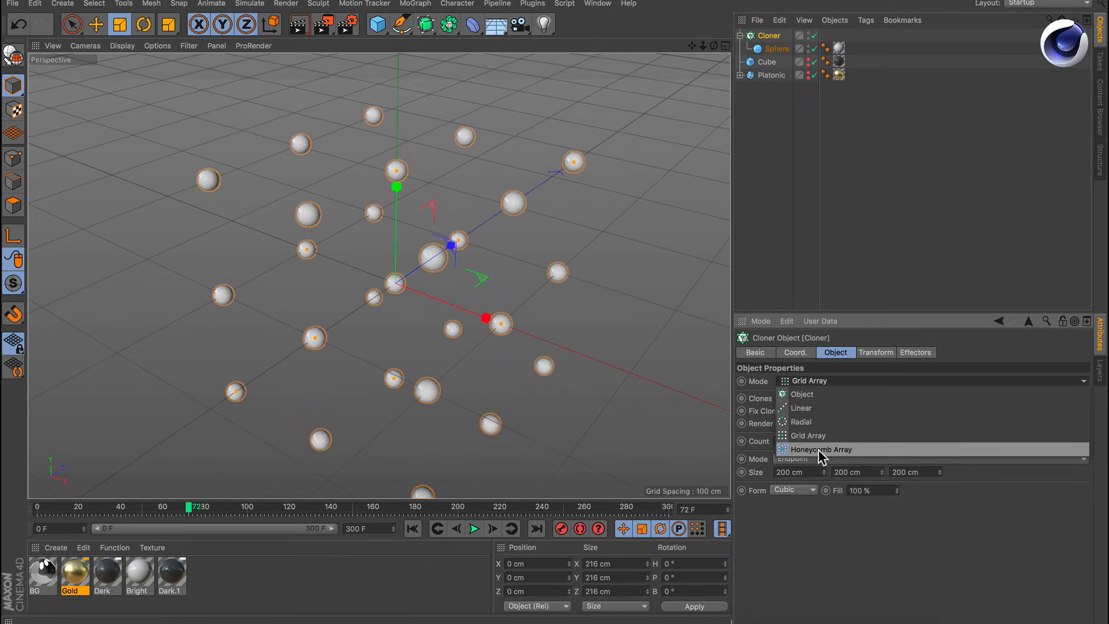
{"action": "left_click", "coordinate": [820, 450]}
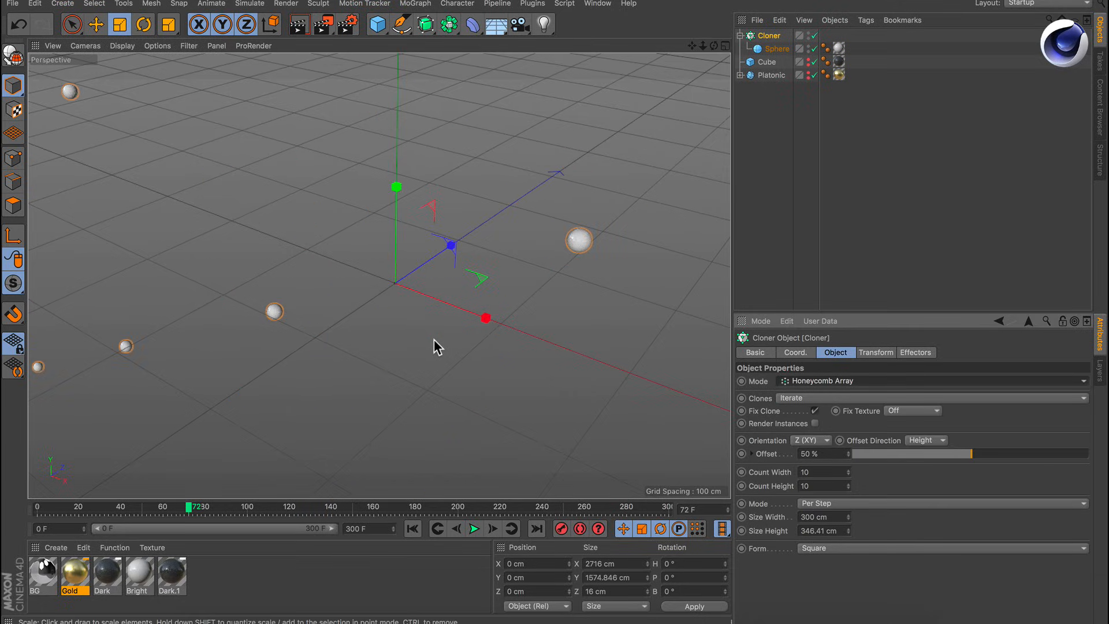
{"action": "left_click_drag", "start_coordinate": [458, 346], "coordinate": [396, 269]}
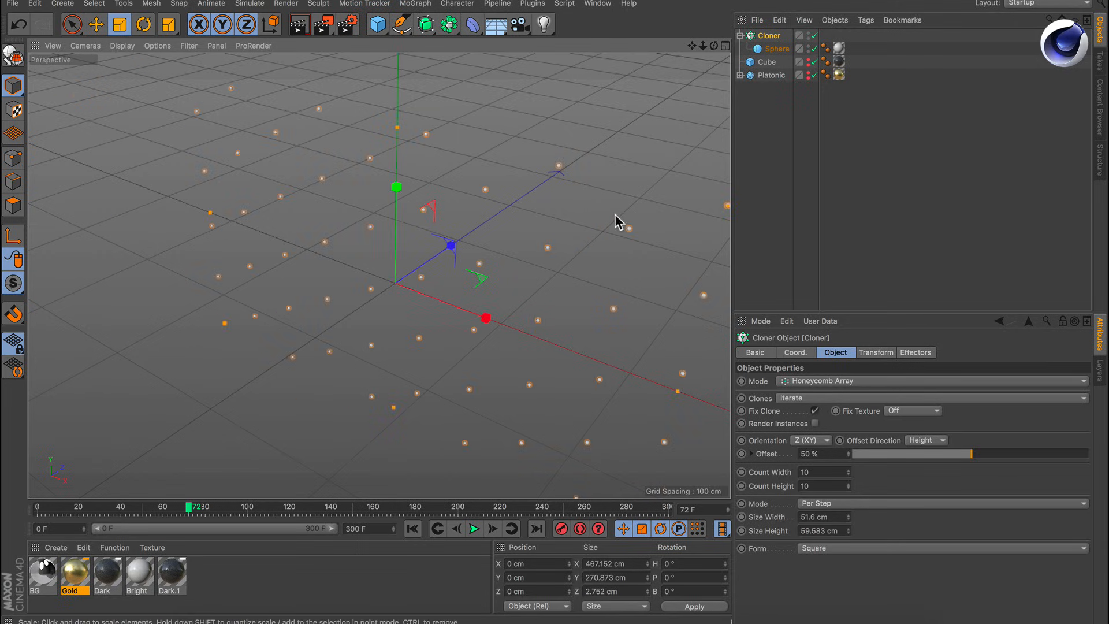
{"action": "key", "text": "ctrl+z"}
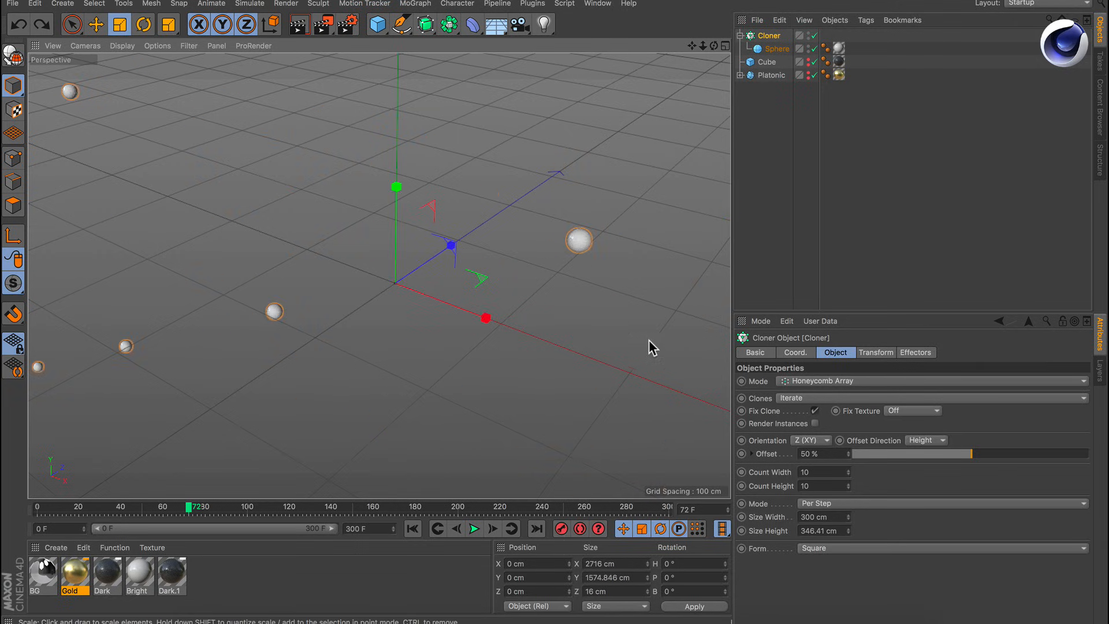
Set the Cloner's mode back to Linear and frame the vertical column of spheres.
{"action": "left_click", "coordinate": [818, 383]}
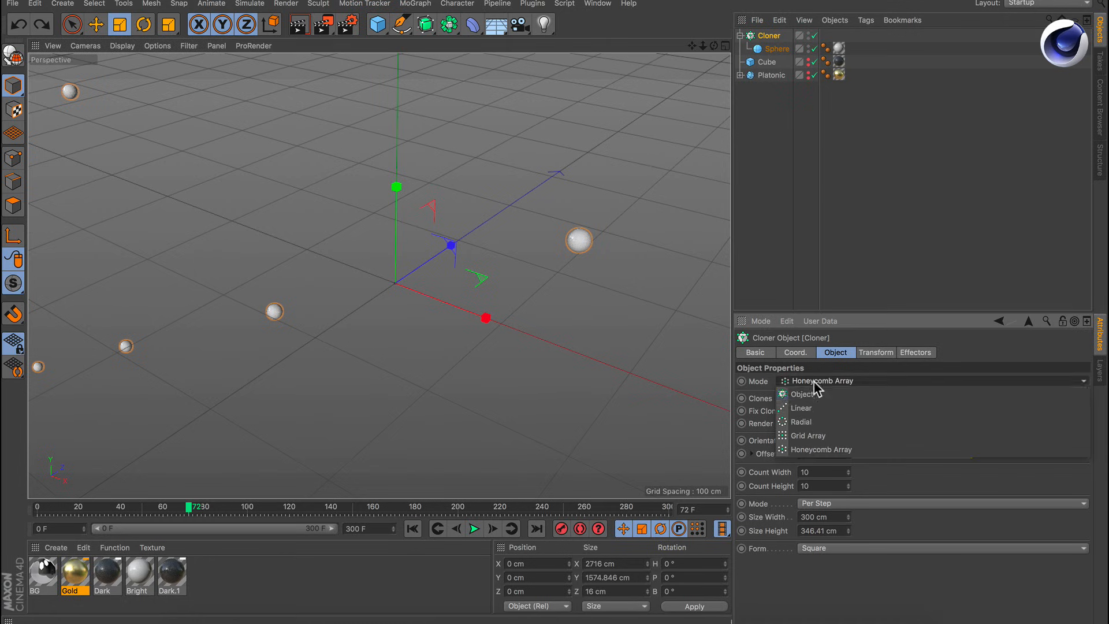
{"action": "left_click", "coordinate": [824, 405]}
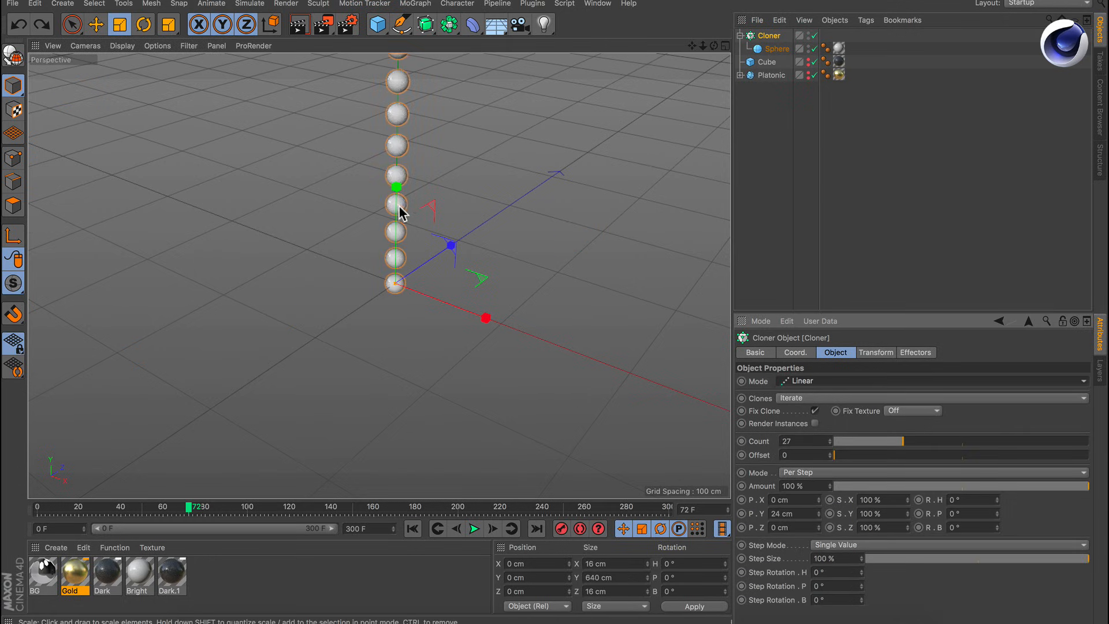
{"action": "middle_click_drag", "start_coordinate": [398, 206], "coordinate": [376, 279], "text": "alt"}
{"action": "left_click_drag", "start_coordinate": [370, 324], "coordinate": [416, 329], "text": "alt"}
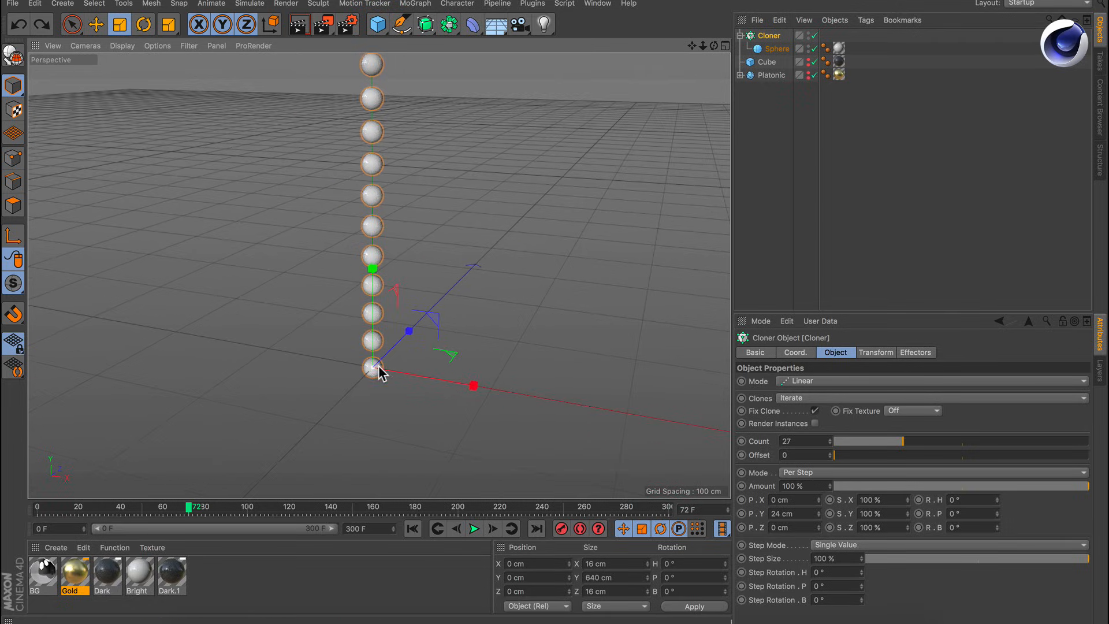
{"action": "middle_click_drag", "start_coordinate": [381, 367], "coordinate": [404, 349], "text": "alt"}
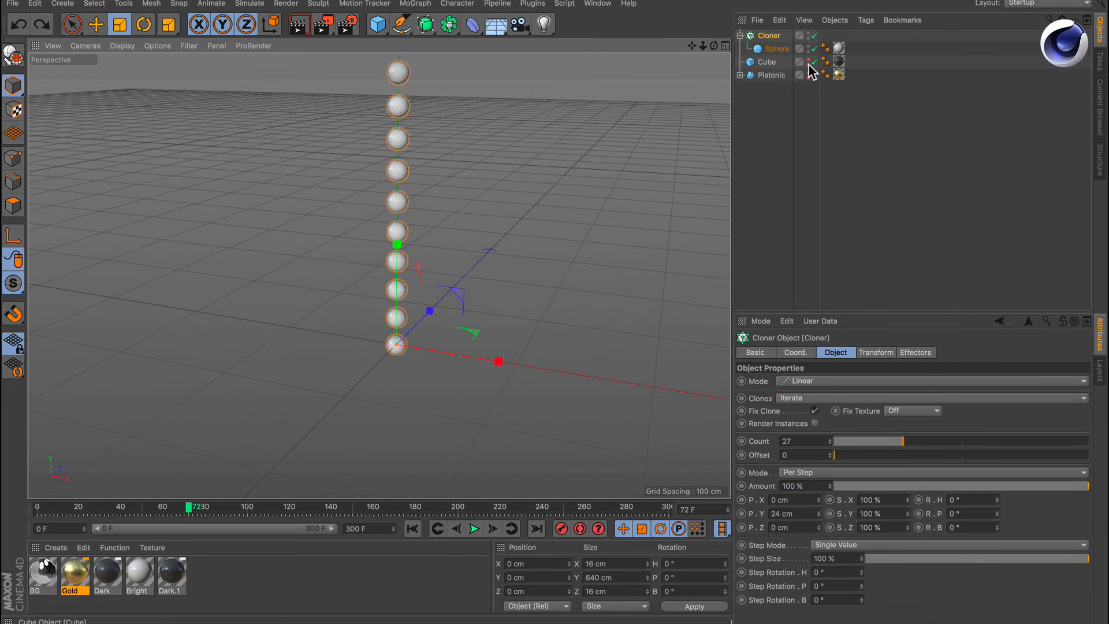
Restore the visibility of the Cube and Platonic objects and make both children of the Cloner below the Sphere.
{"action": "left_click_drag", "start_coordinate": [808, 61], "coordinate": [761, 65], "text": "alt"}
{"action": "left_click", "coordinate": [763, 62]}
{"action": "left_click", "coordinate": [764, 75], "text": "shift"}
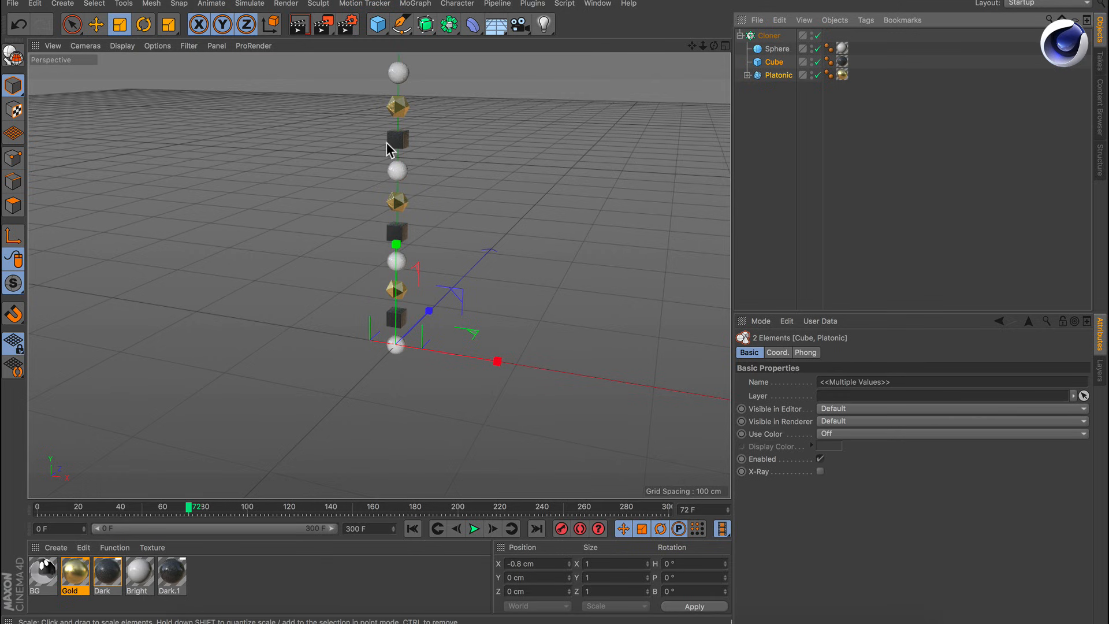
{"action": "middle_click_drag", "start_coordinate": [380, 279], "coordinate": [385, 296], "text": "alt"}
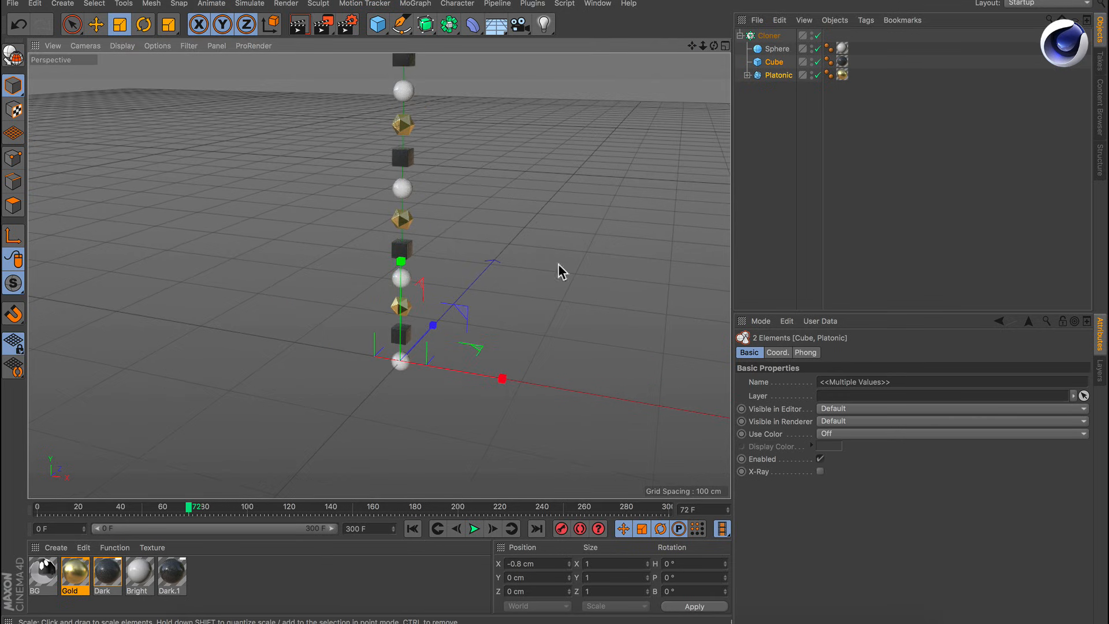
Set the Cloner's Clones option to Random so the three shapes are distributed in random order.
{"action": "left_click", "coordinate": [768, 35]}
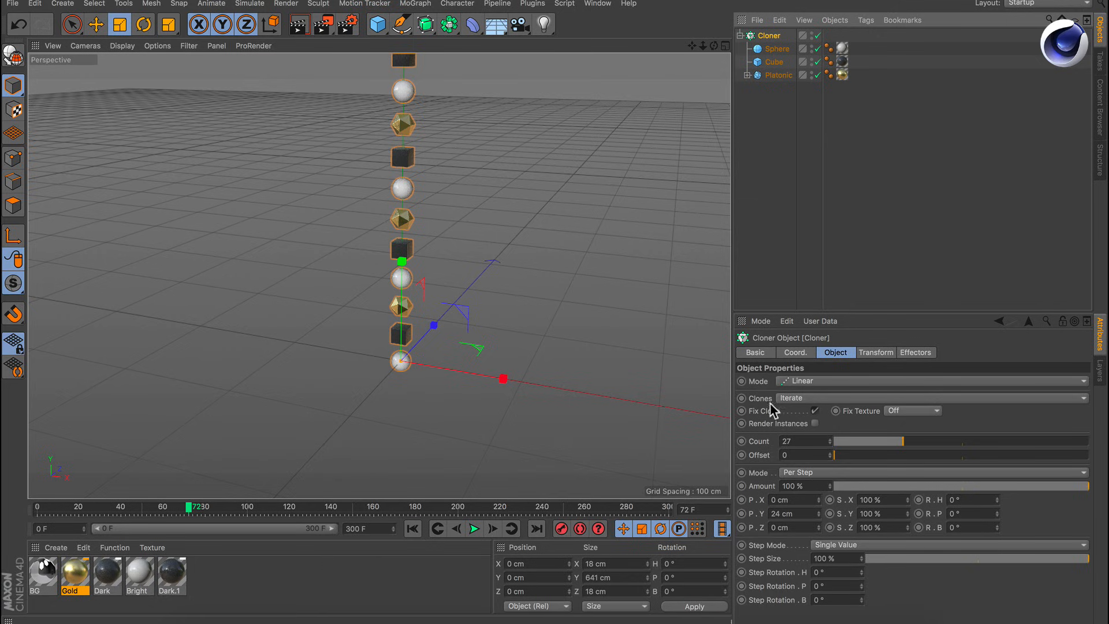
{"action": "left_click", "coordinate": [797, 398]}
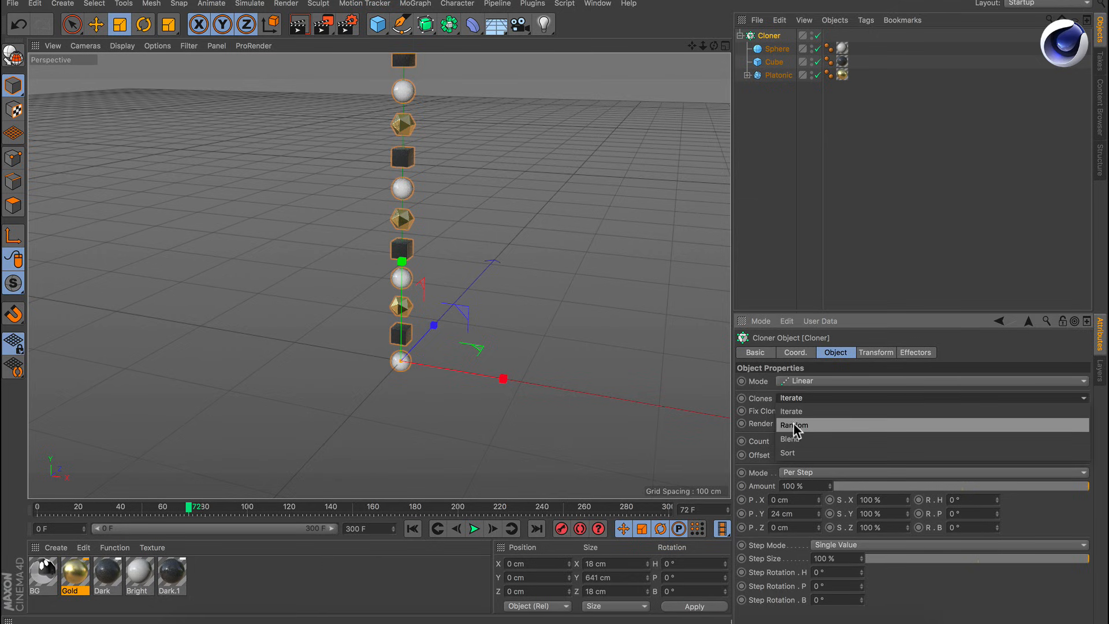
{"action": "left_click", "coordinate": [794, 424]}
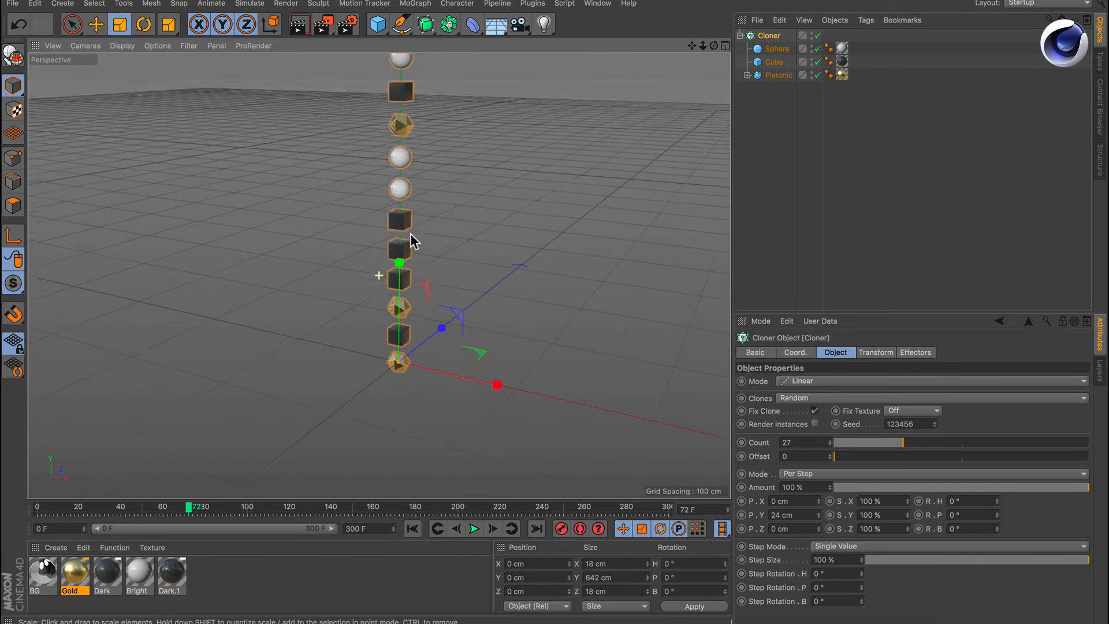
{"action": "middle_click_drag", "start_coordinate": [411, 234], "coordinate": [406, 280], "text": "alt"}
{"action": "mouse_move", "coordinate": [406, 280]}
{"action": "right_mouse_down", "text": "alt"}
{"action": "mouse_move", "coordinate": [355, 306]}
{"action": "mouse_move", "coordinate": [388, 305]}
{"action": "mouse_move", "coordinate": [322, 332]}
{"action": "mouse_move", "coordinate": [439, 305]}
{"action": "mouse_move", "coordinate": [411, 322]}
{"action": "right_mouse_up", "text": "alt"}
{"action": "mouse_move", "coordinate": [413, 319]}
{"action": "middle_mouse_down", "text": "alt"}
{"action": "mouse_move", "coordinate": [428, 265]}
{"action": "mouse_move", "coordinate": [434, 274]}
{"action": "middle_mouse_up", "text": "alt"}
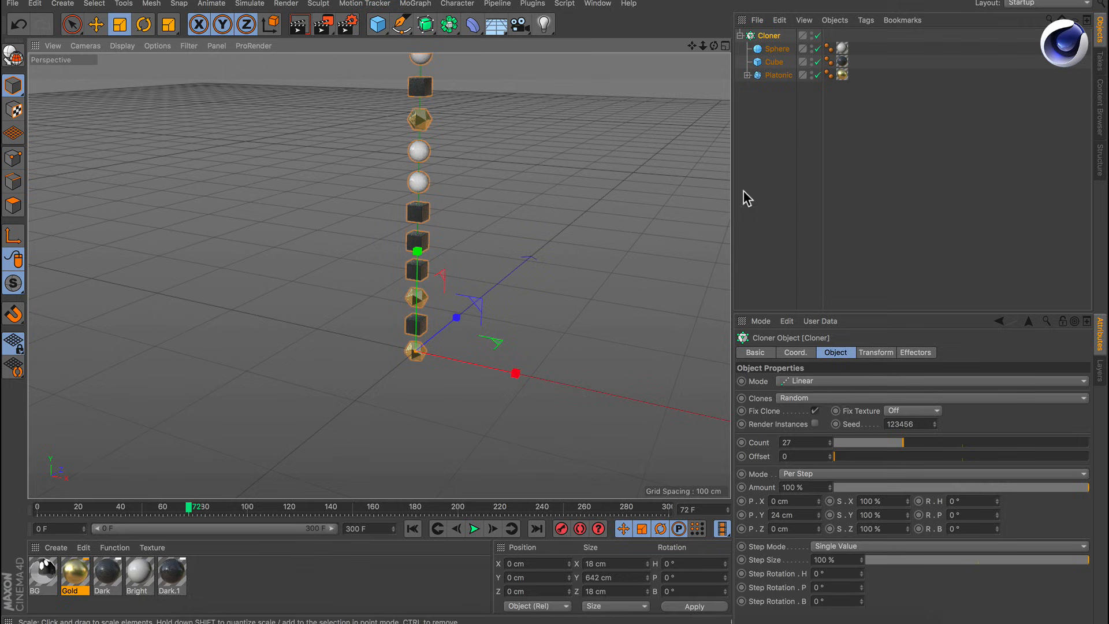
Hide the Cloner in the editor and renderer and add a MoText object.
{"action": "left_click", "coordinate": [812, 35]}
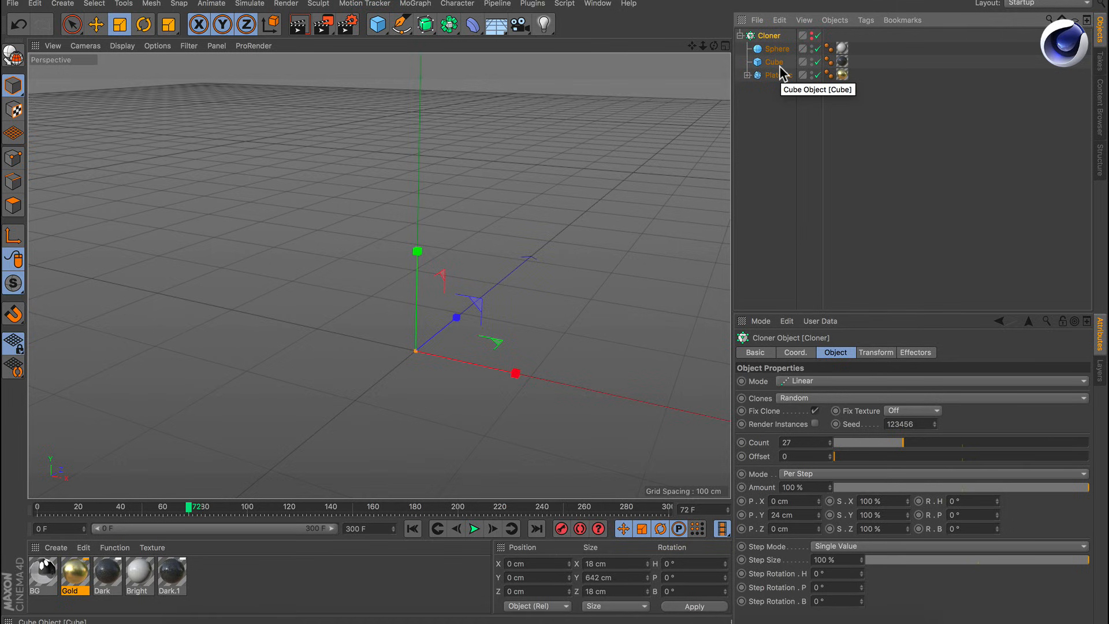
{"action": "left_click", "coordinate": [416, 4]}
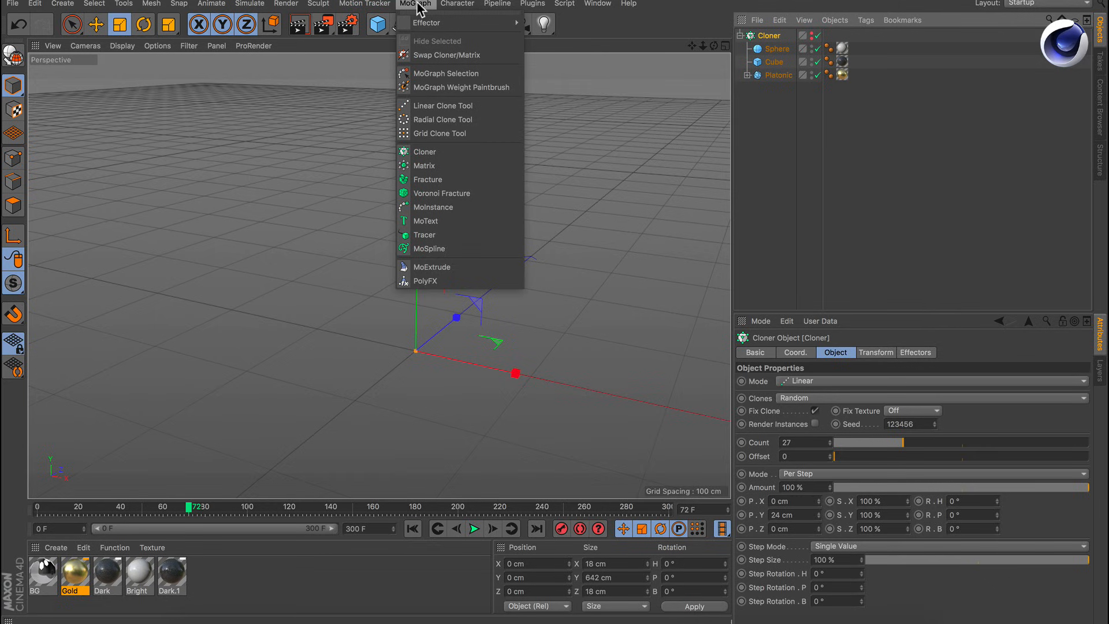
{"action": "left_click", "coordinate": [435, 222]}
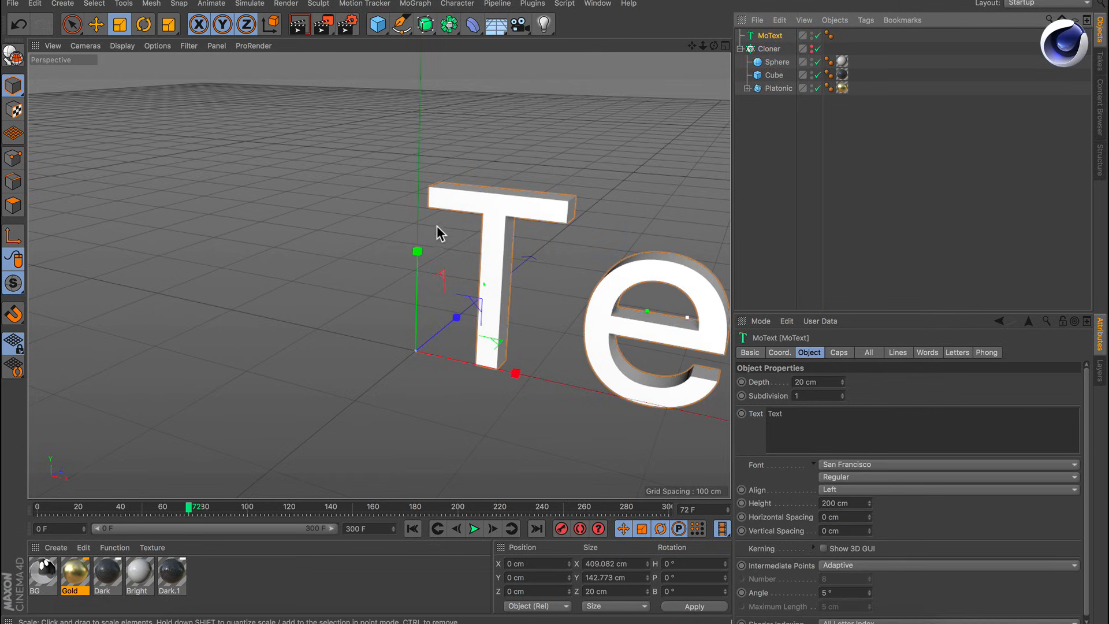
Set the MoText object's alignment to Middle.
{"action": "middle_click_drag", "start_coordinate": [608, 333], "coordinate": [414, 312], "text": "alt"}
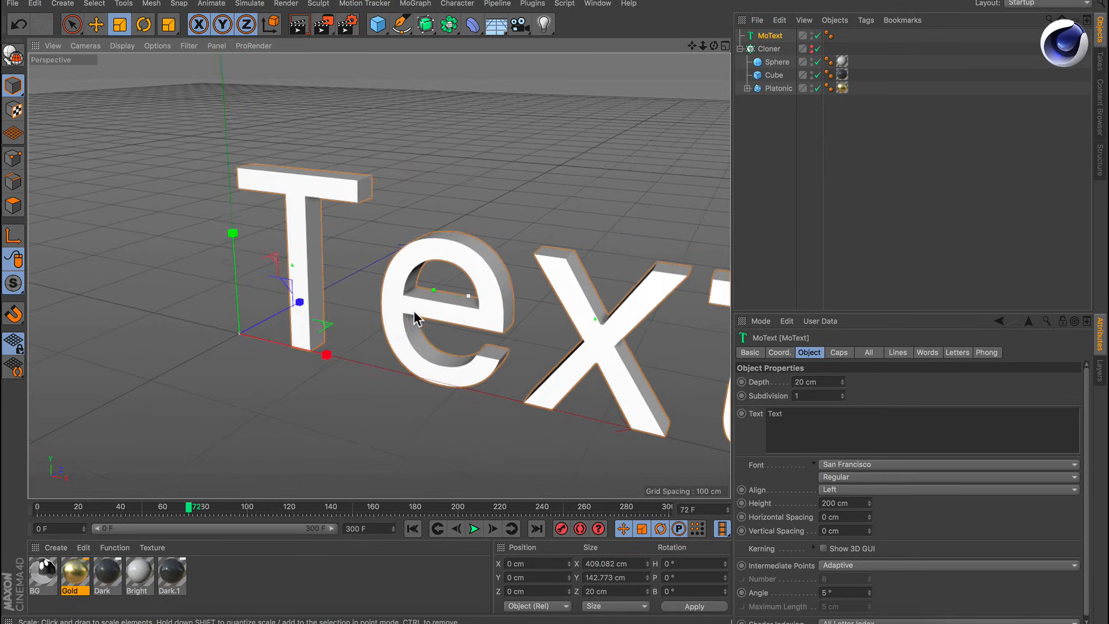
{"action": "mouse_move", "coordinate": [455, 311]}
{"action": "right_mouse_down", "text": "alt"}
{"action": "mouse_move", "coordinate": [404, 329]}
{"action": "mouse_move", "coordinate": [471, 322]}
{"action": "right_mouse_up", "text": "alt"}
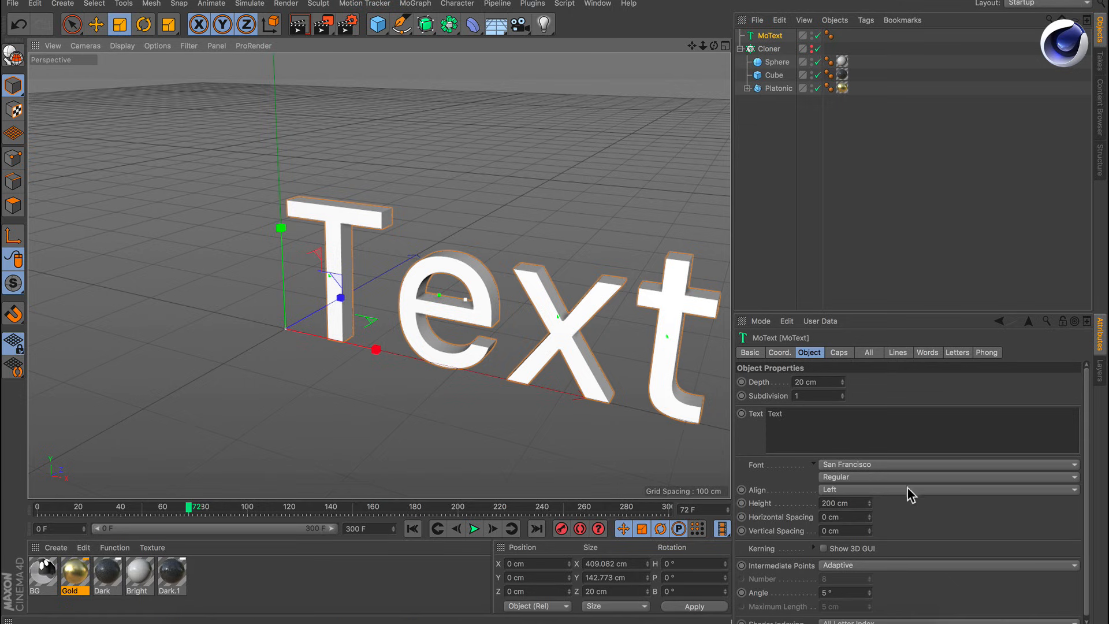
{"action": "left_click", "coordinate": [887, 490]}
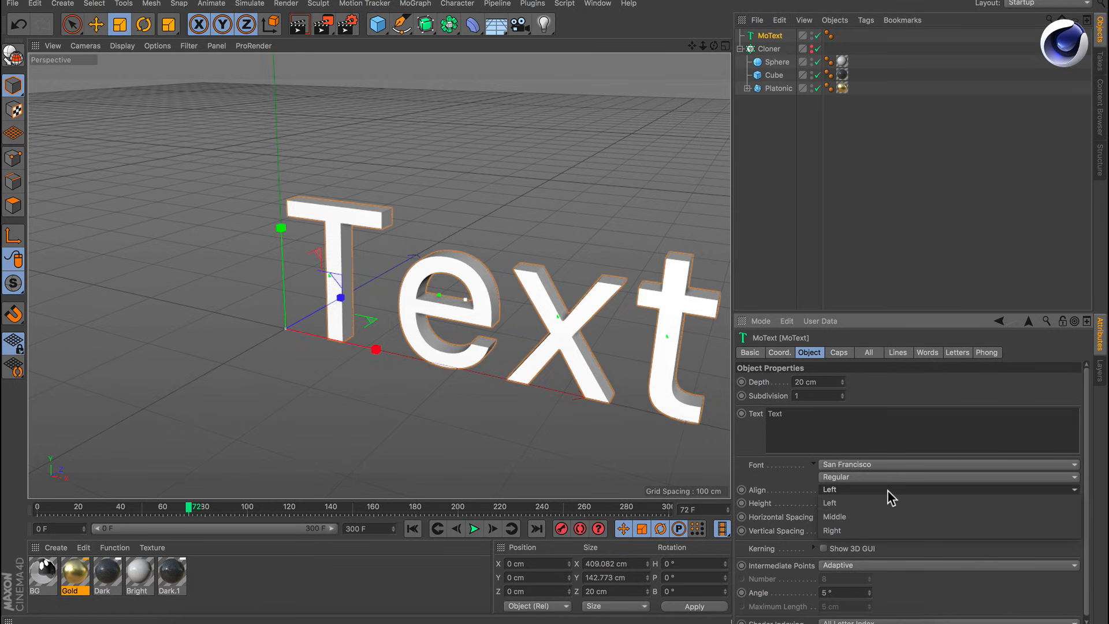
{"action": "left_click", "coordinate": [856, 516]}
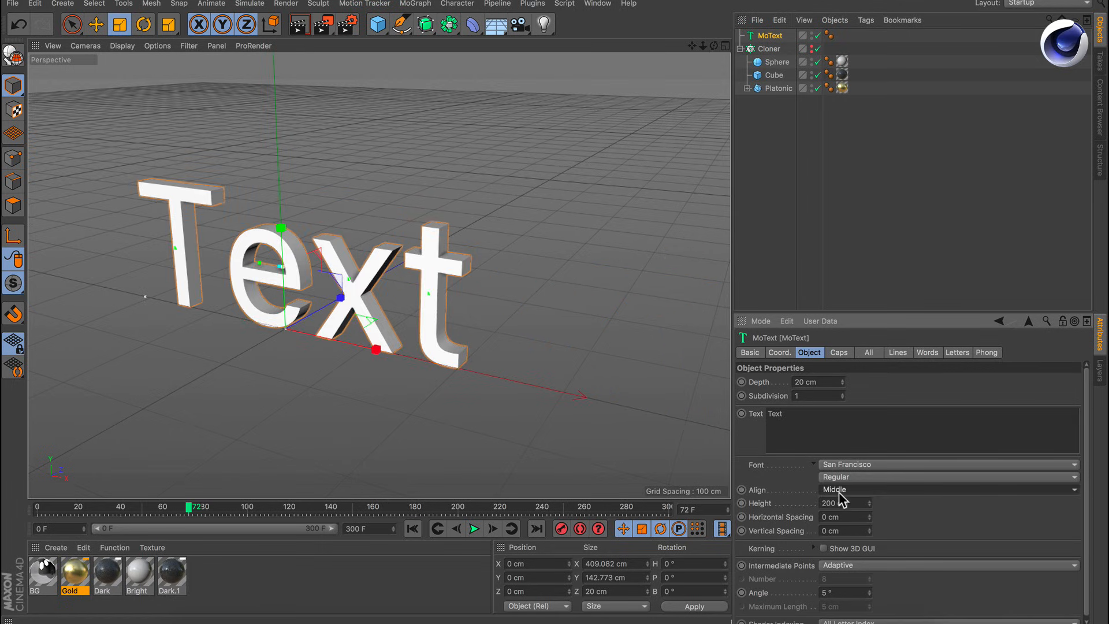
Change the MoText object's text to 5 and raise it along its Y axis to about 34 cm.
{"action": "double_click", "coordinate": [776, 414]}
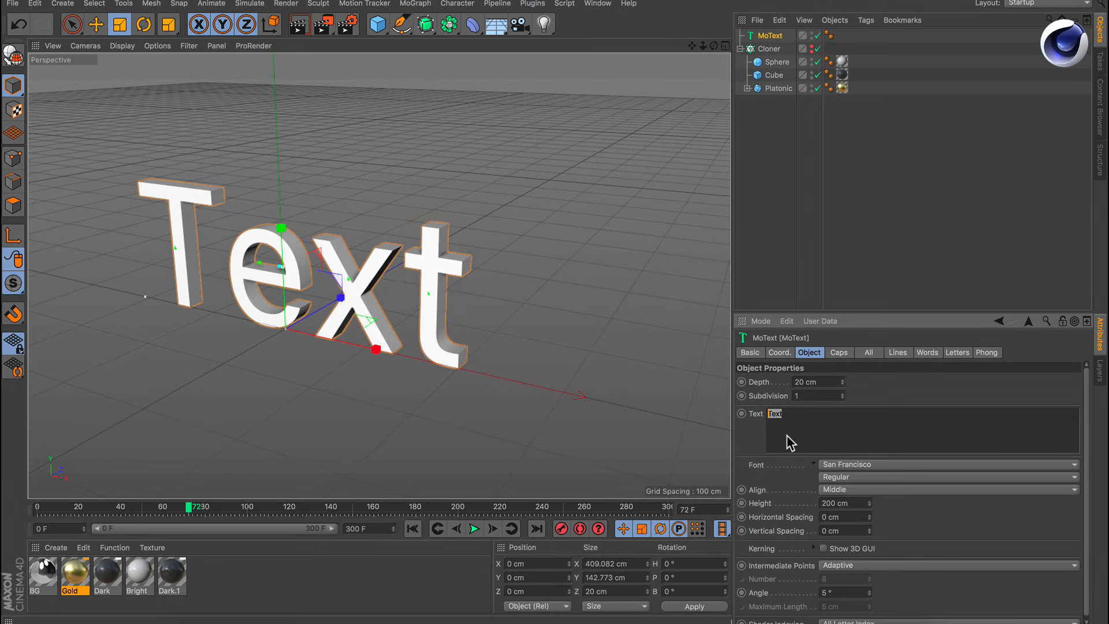
{"action": "type", "text": "5"}
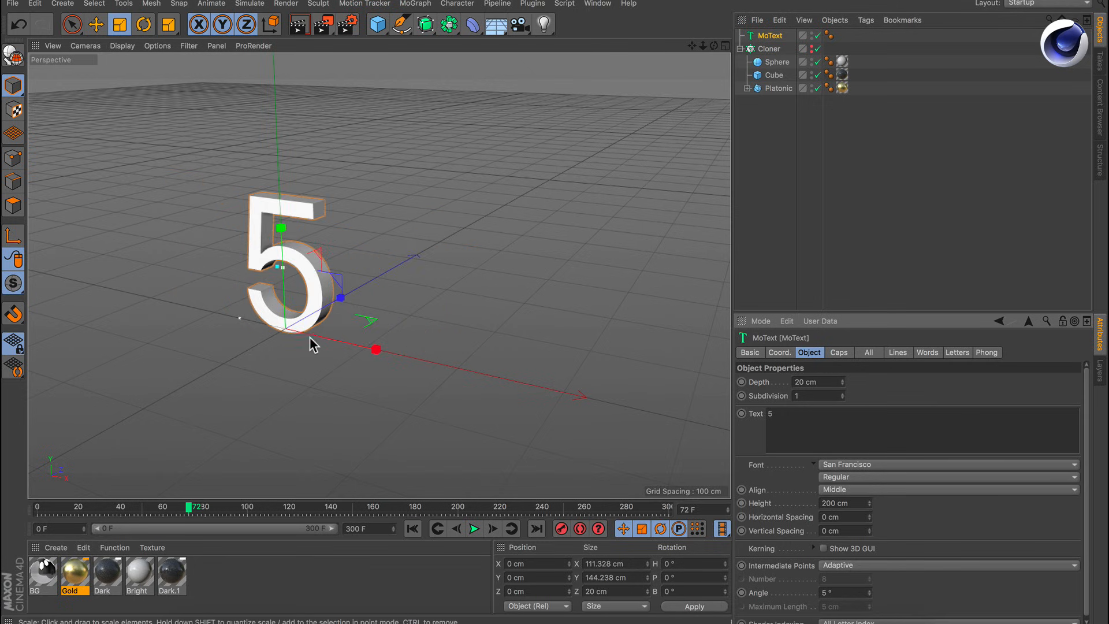
{"action": "left_click_drag", "start_coordinate": [310, 337], "coordinate": [334, 344], "text": "alt"}
{"action": "key", "text": "e"}
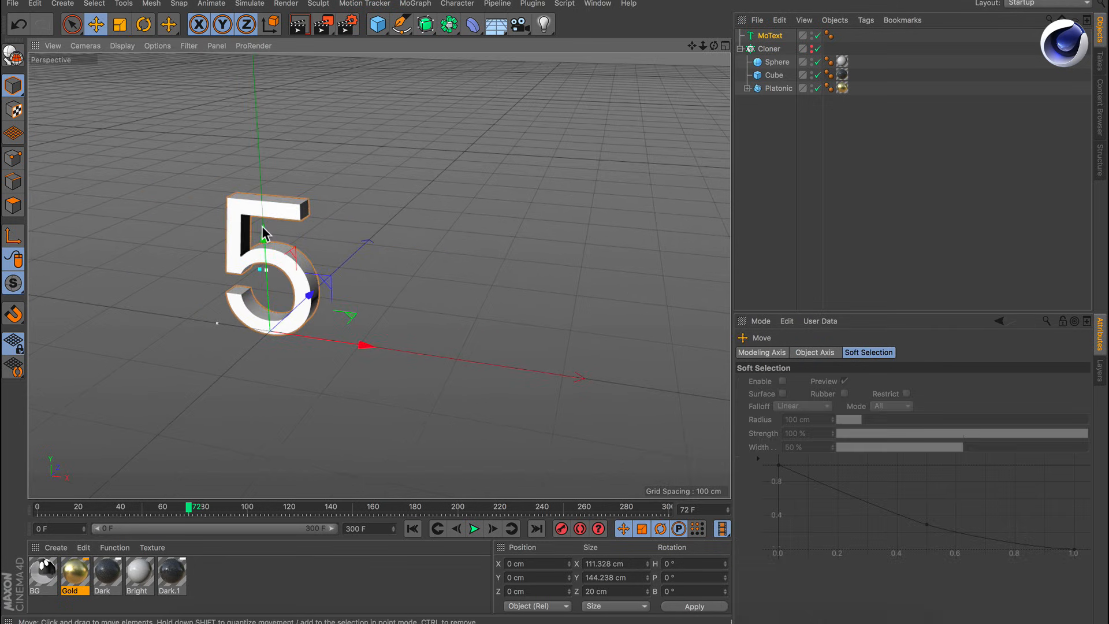
{"action": "left_click_drag", "start_coordinate": [261, 227], "coordinate": [270, 207]}
{"action": "middle_click_drag", "start_coordinate": [285, 258], "coordinate": [319, 270], "text": "alt"}
{"action": "mouse_move", "coordinate": [320, 270]}
{"action": "left_mouse_down", "text": "alt"}
{"action": "mouse_move", "coordinate": [311, 275]}
{"action": "mouse_move", "coordinate": [325, 285]}
{"action": "left_mouse_up", "text": "alt"}
{"action": "middle_click_drag", "start_coordinate": [325, 286], "coordinate": [420, 305], "text": "alt"}
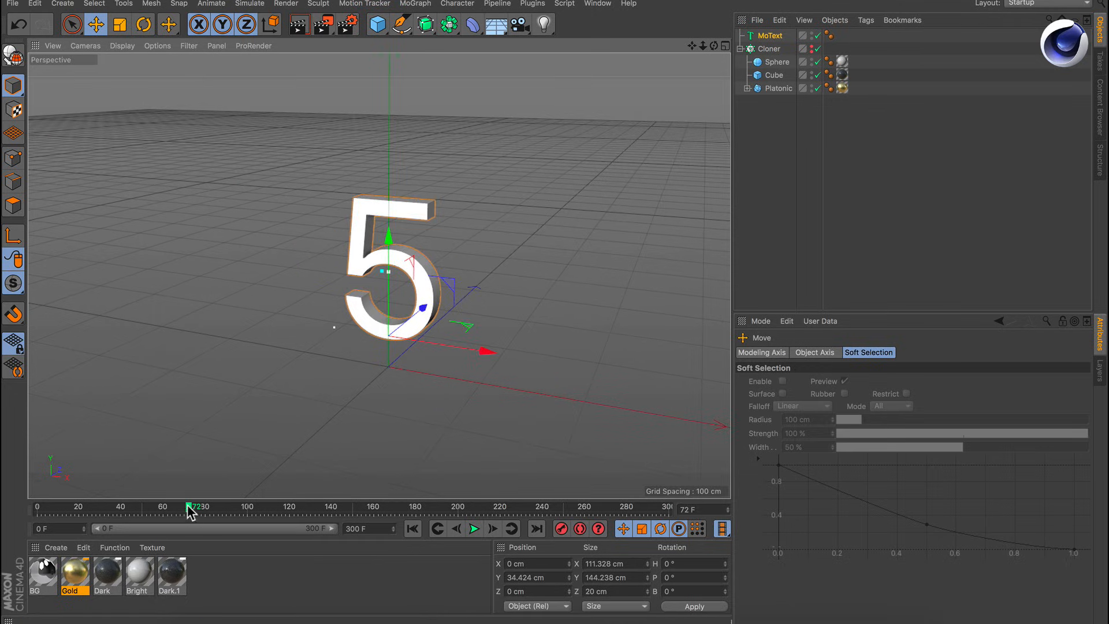
Set a keyframe at frame 0 for the MoText object's text, 5.
{"action": "left_click_drag", "start_coordinate": [190, 508], "coordinate": [37, 508]}
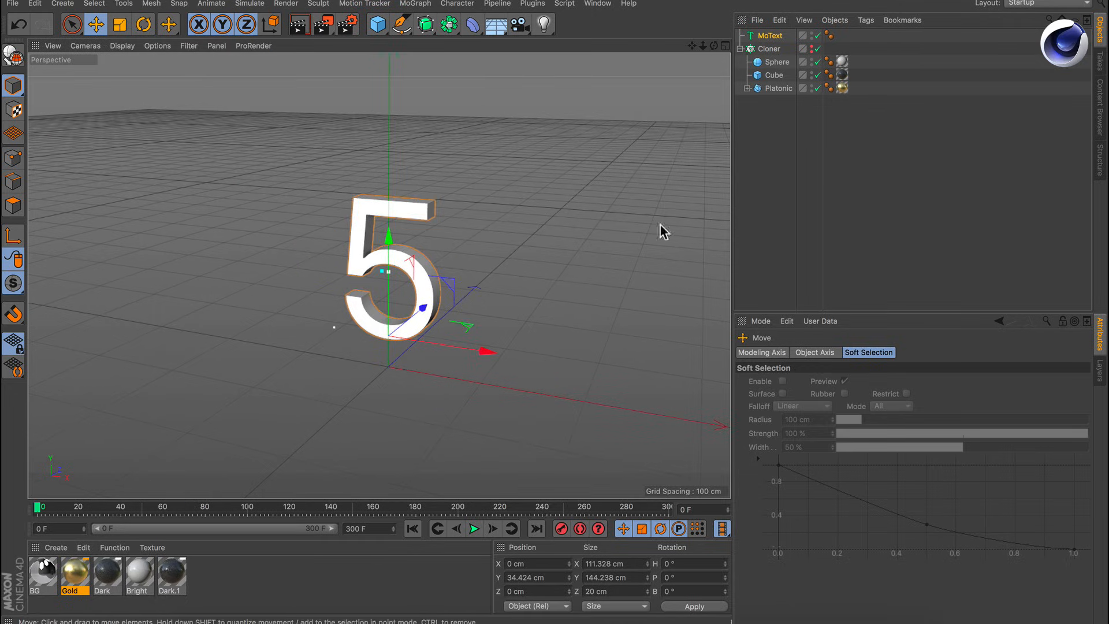
{"action": "left_click", "coordinate": [752, 36]}
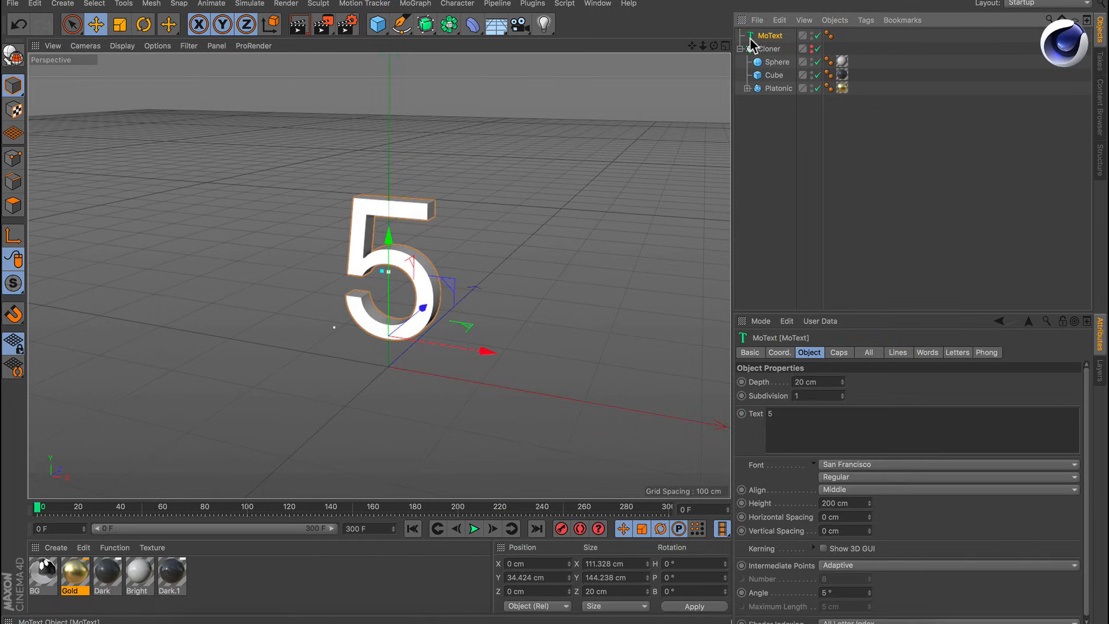
{"action": "left_click", "coordinate": [741, 414]}
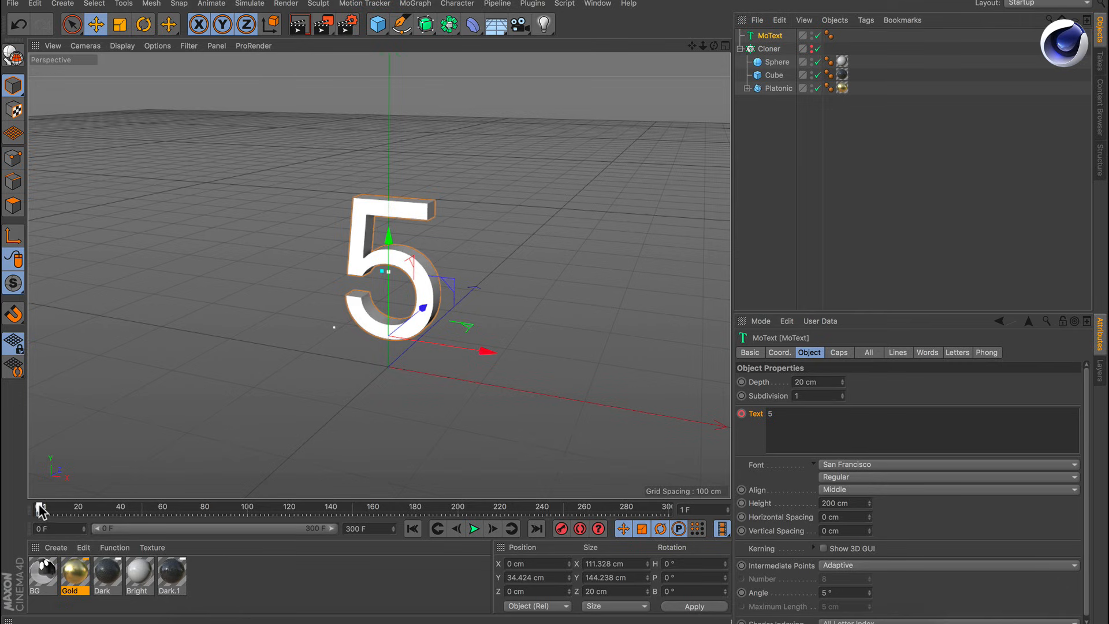
Change the MoText object's text to 4 at frame 50 and keyframe it.
{"action": "left_click_drag", "start_coordinate": [40, 510], "coordinate": [115, 514]}
{"action": "double_click", "coordinate": [788, 415]}
{"action": "type", "text": "4"}
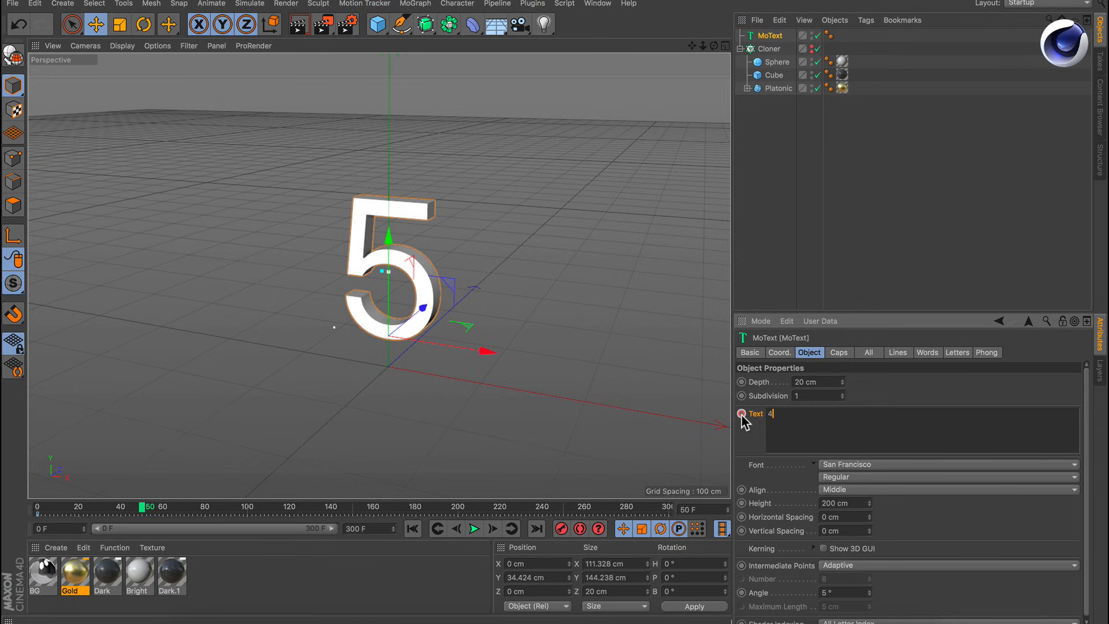
{"action": "left_click", "coordinate": [741, 414]}
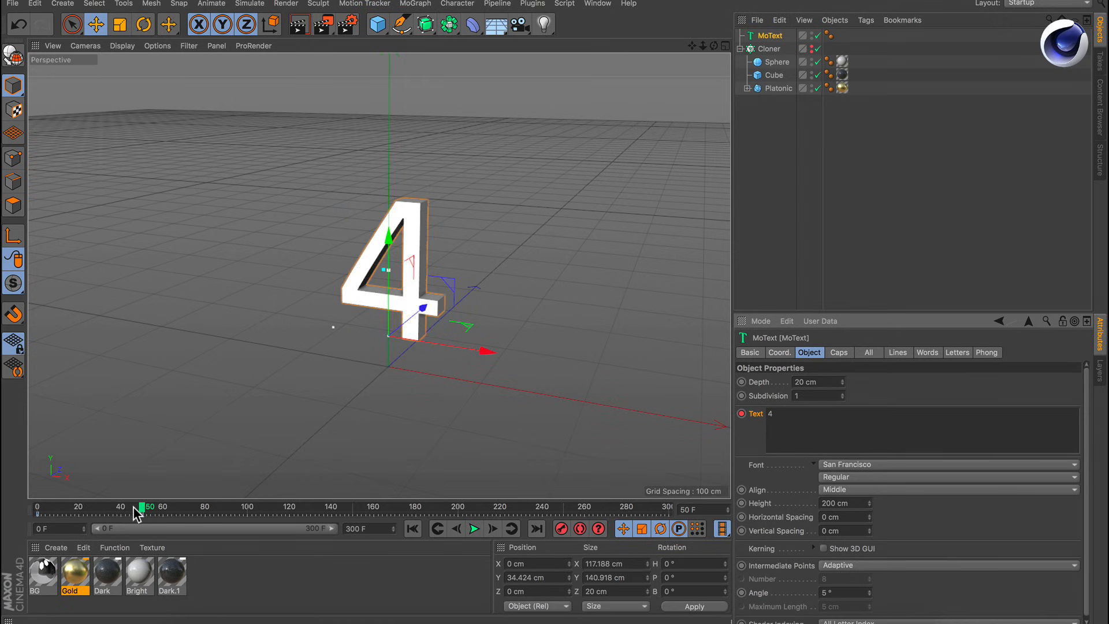
Change the MoText object's text to 3 at frame 100 and keyframe it.
{"action": "left_click_drag", "start_coordinate": [136, 512], "coordinate": [248, 517]}
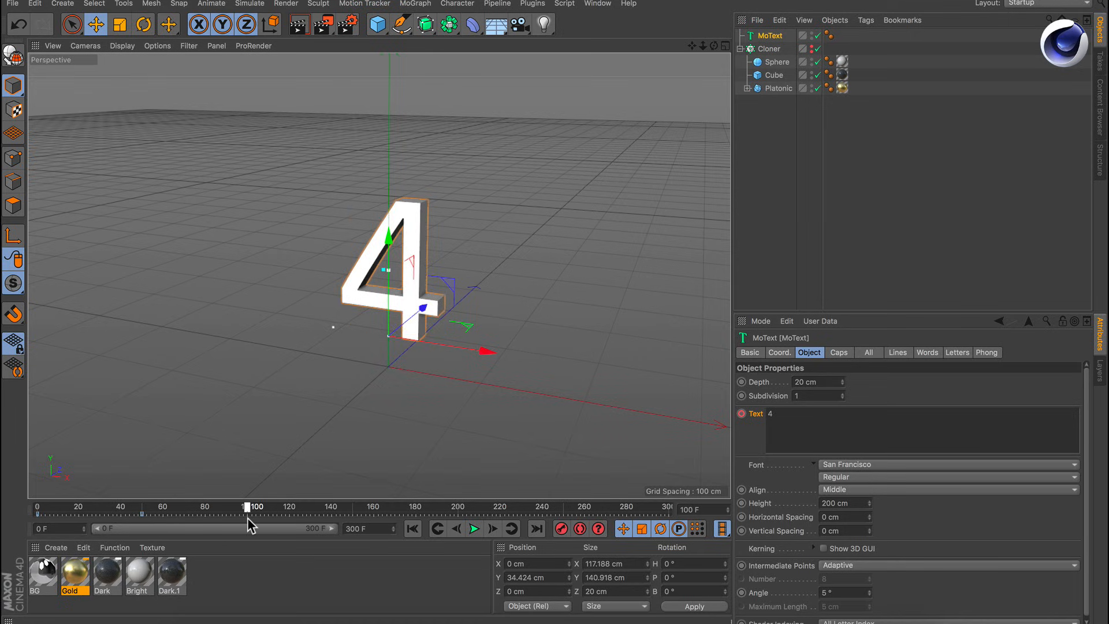
{"action": "double_click", "coordinate": [784, 417]}
{"action": "type", "text": "3"}
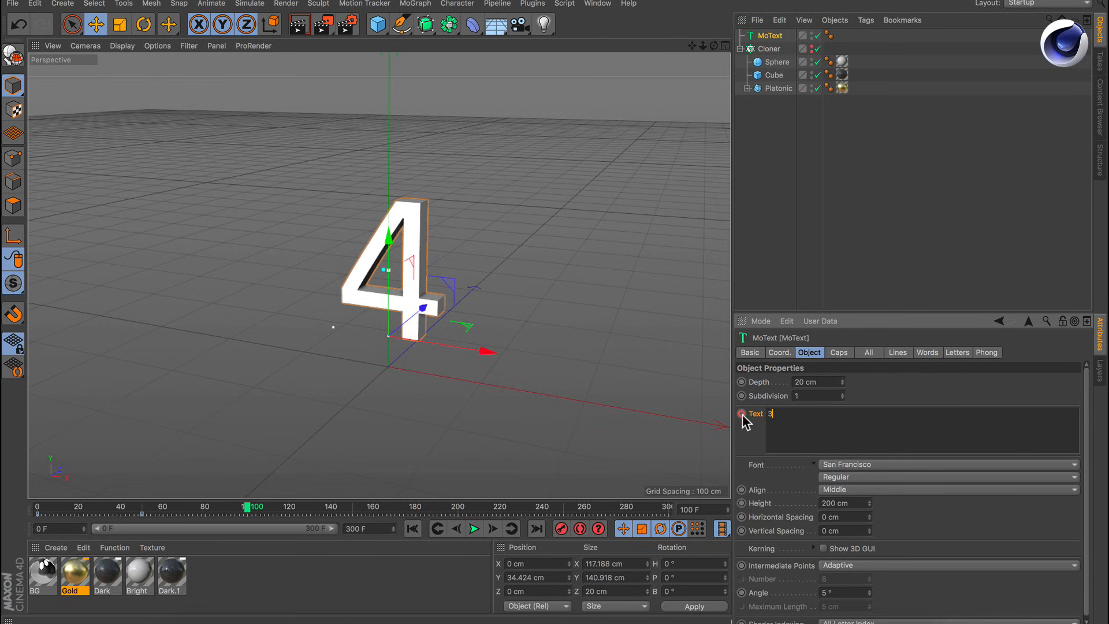
Change the MoText object's text to 2 at frame 150 and keyframe it.
{"action": "left_click_drag", "start_coordinate": [247, 508], "coordinate": [350, 513]}
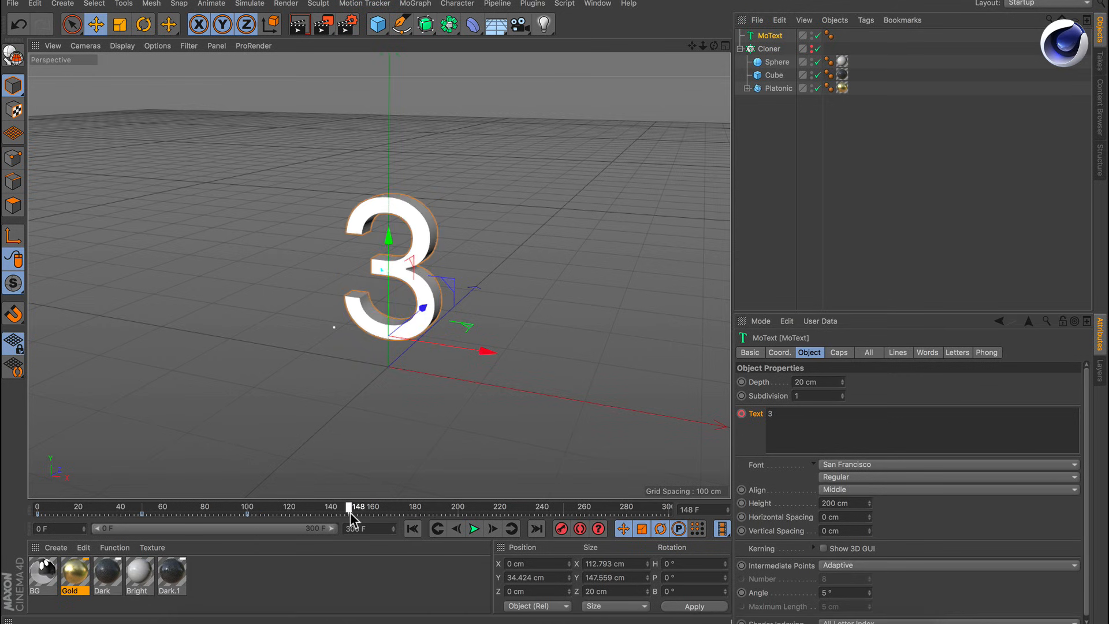
{"action": "double_click", "coordinate": [788, 412]}
{"action": "type", "text": "2"}
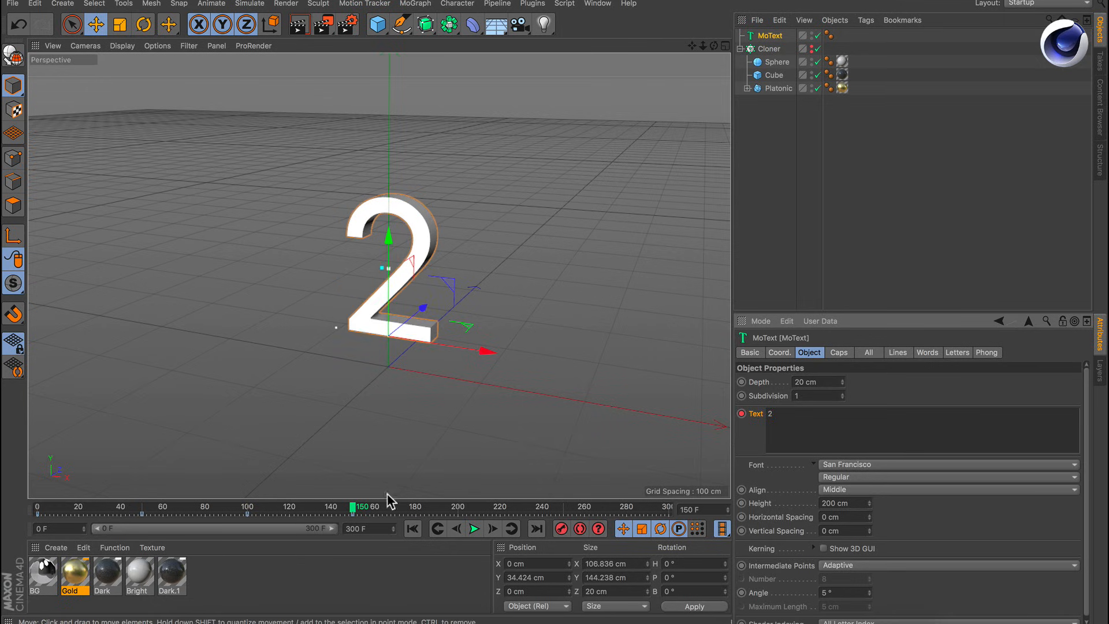
Change the MoText object's text to 1 at frame 200 and keyframe it.
{"action": "left_click", "coordinate": [455, 508]}
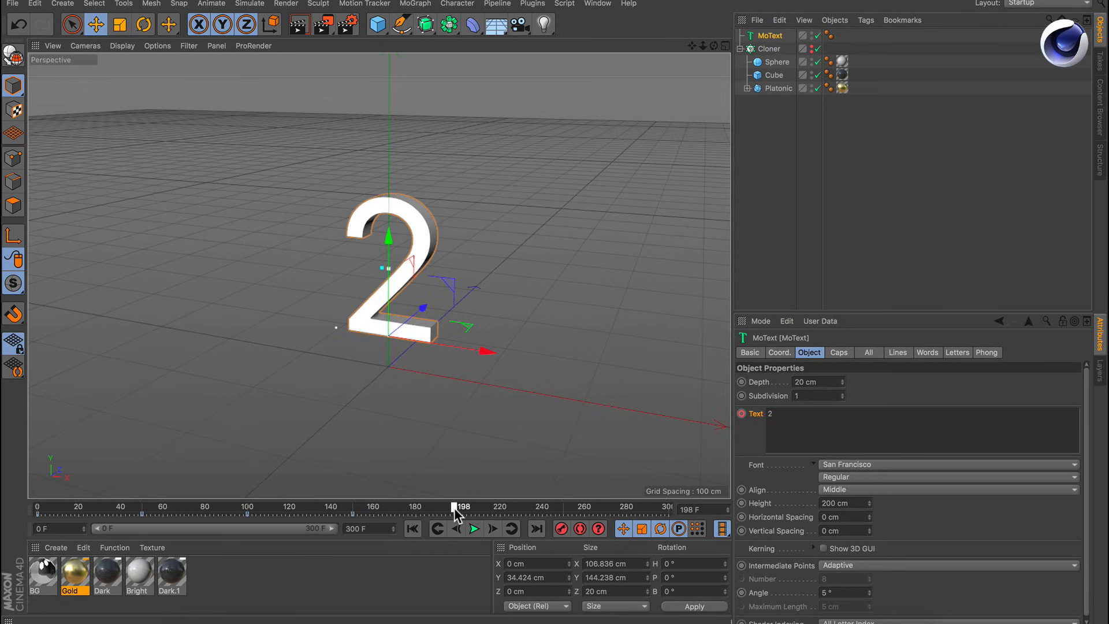
{"action": "left_click_drag", "start_coordinate": [454, 511], "coordinate": [458, 511]}
{"action": "left_click_drag", "start_coordinate": [776, 417], "coordinate": [739, 438]}
{"action": "type", "text": "1"}
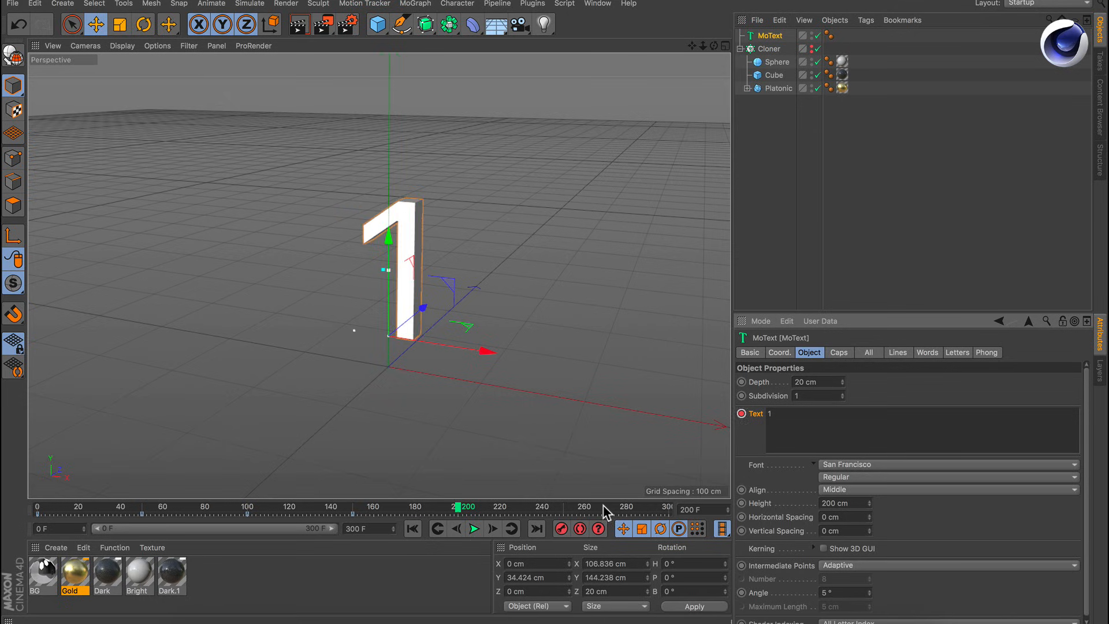
Change the MoText object's text to 0 at frame 250 and keyframe it.
{"action": "left_click", "coordinate": [458, 511]}
{"action": "left_click_drag", "start_coordinate": [458, 511], "coordinate": [563, 513]}
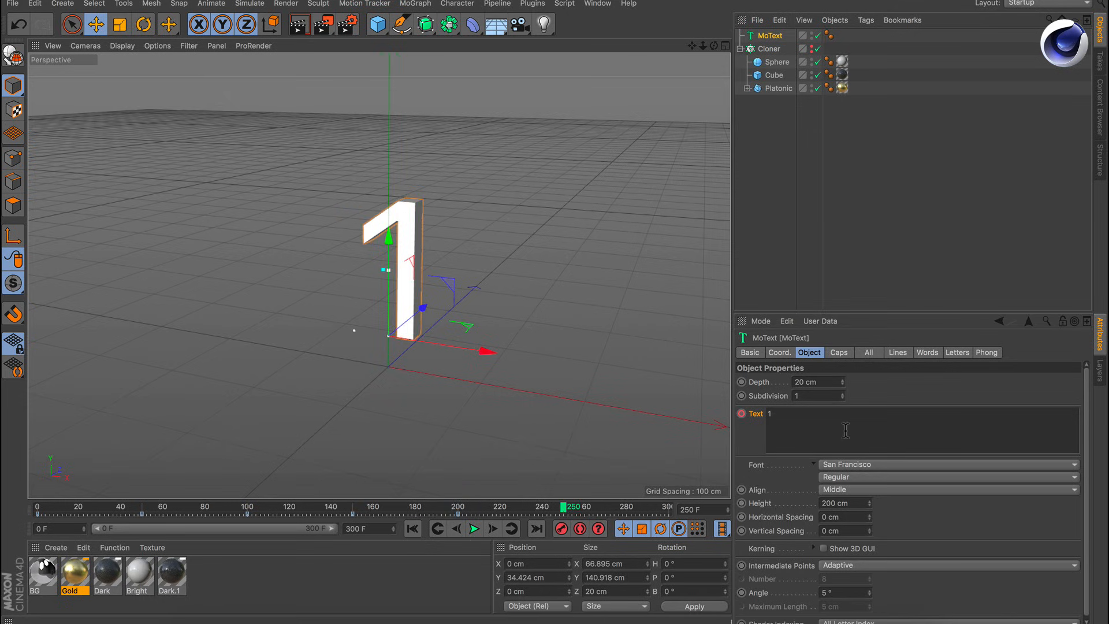
{"action": "double_click", "coordinate": [781, 414]}
{"action": "type", "text": "0"}
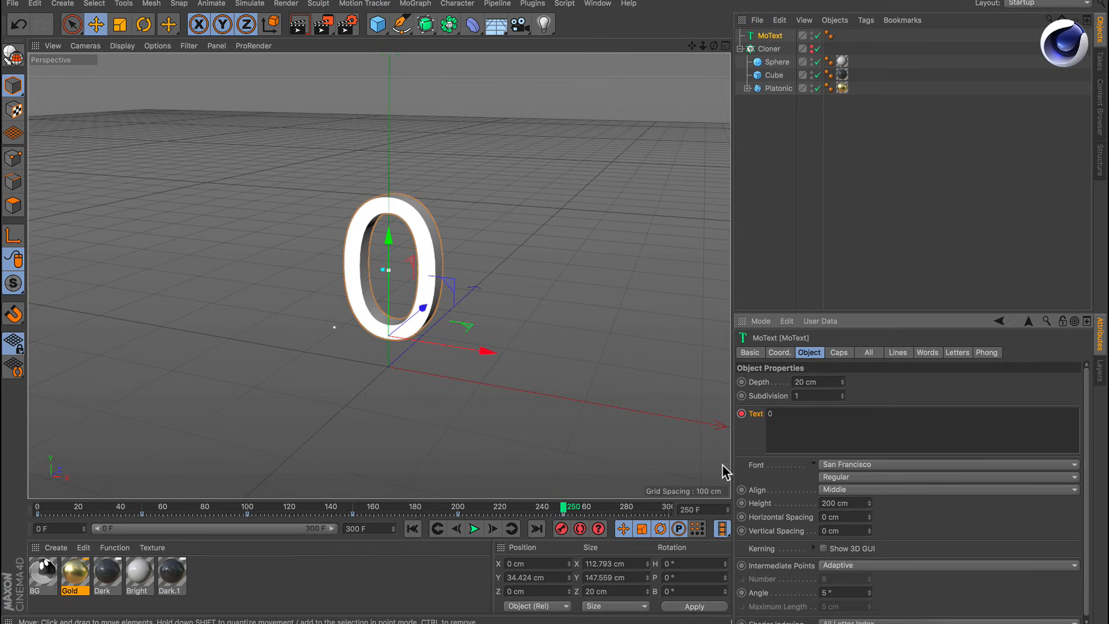
Play back the countdown animation, stop it and return to frame 0.
{"action": "left_click", "coordinate": [474, 528]}
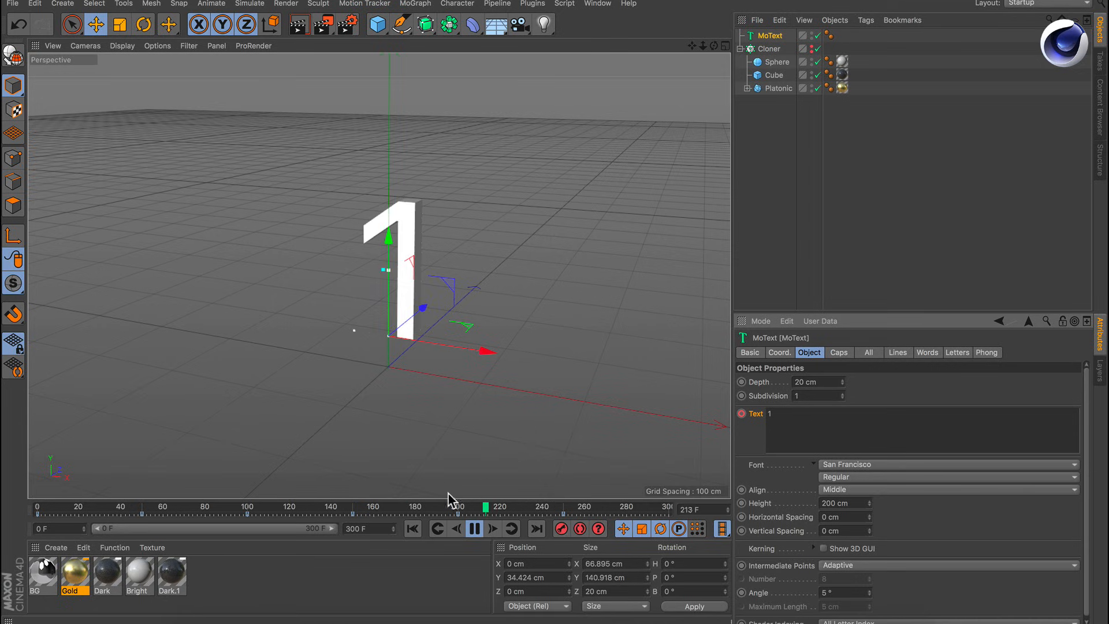
{"action": "left_click", "coordinate": [475, 528]}
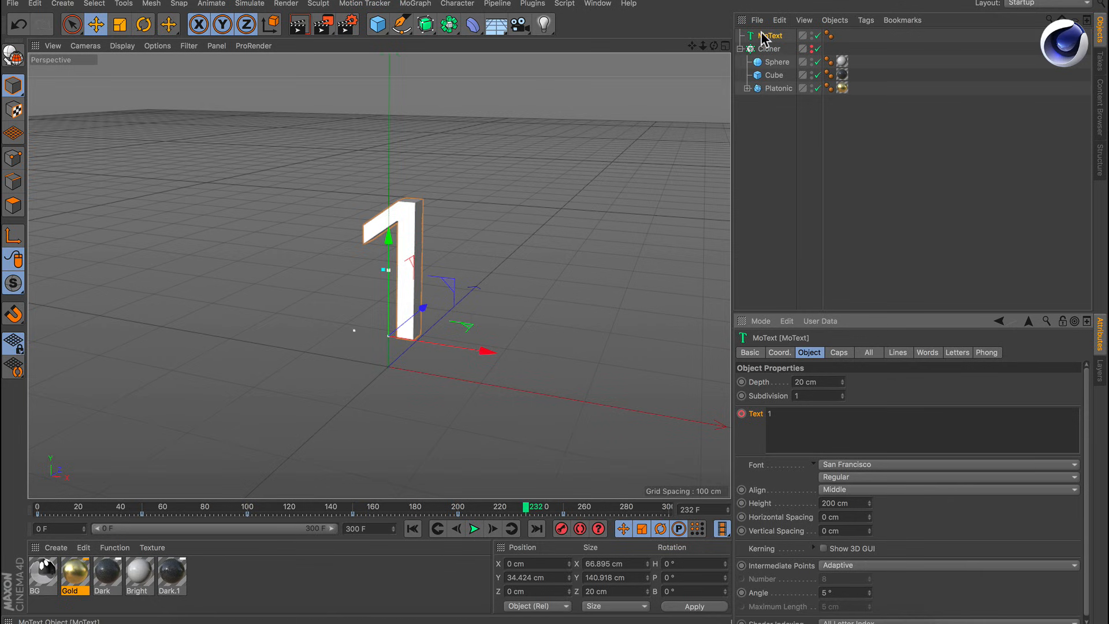
{"action": "left_click", "coordinate": [413, 527]}
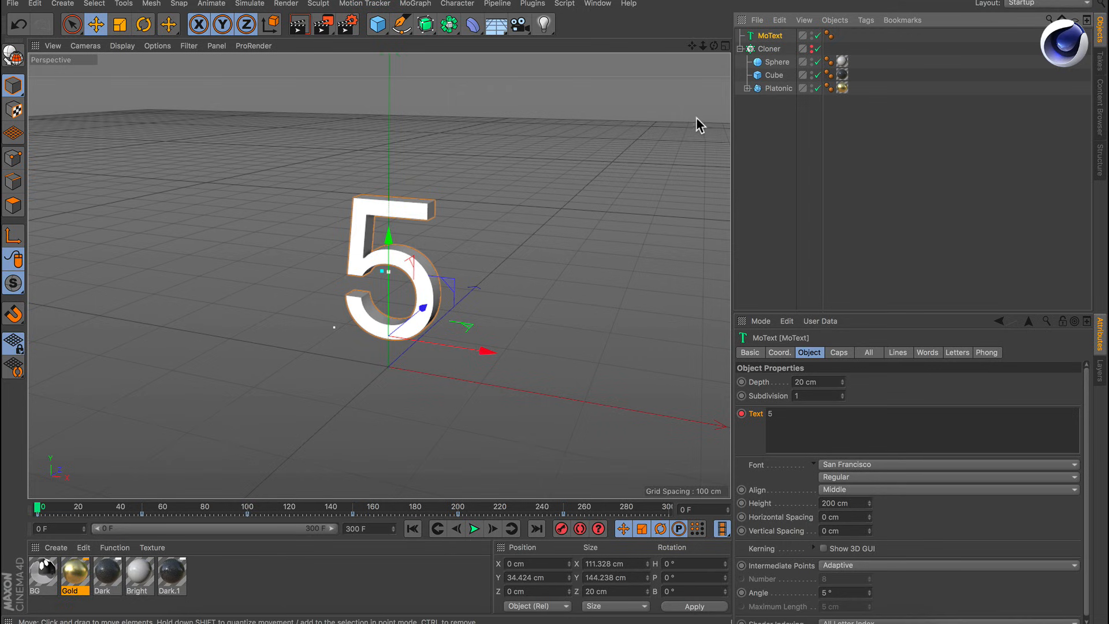
Set the Cloner's mode to Object and assign the MoText object as its target object.
{"action": "left_click", "coordinate": [769, 49]}
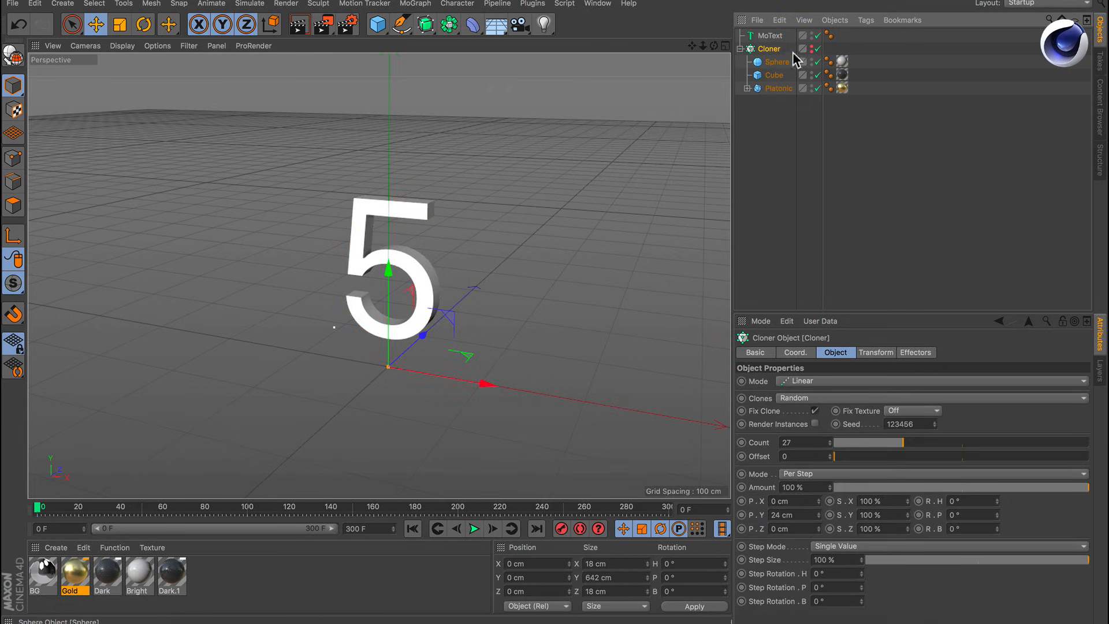
{"action": "left_click", "coordinate": [792, 382]}
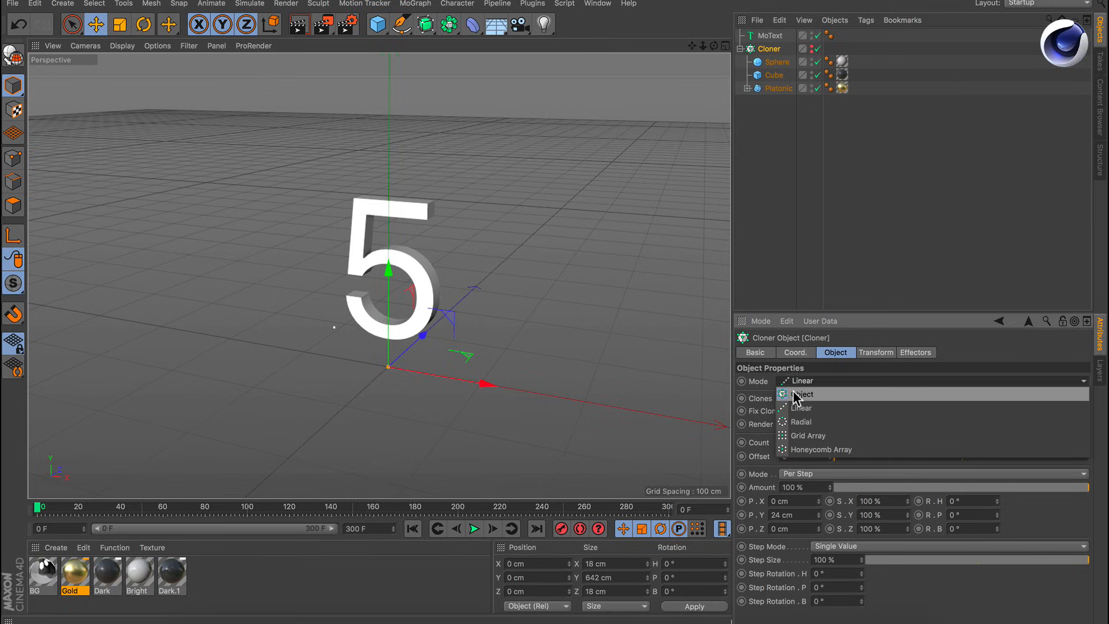
{"action": "left_click", "coordinate": [802, 395]}
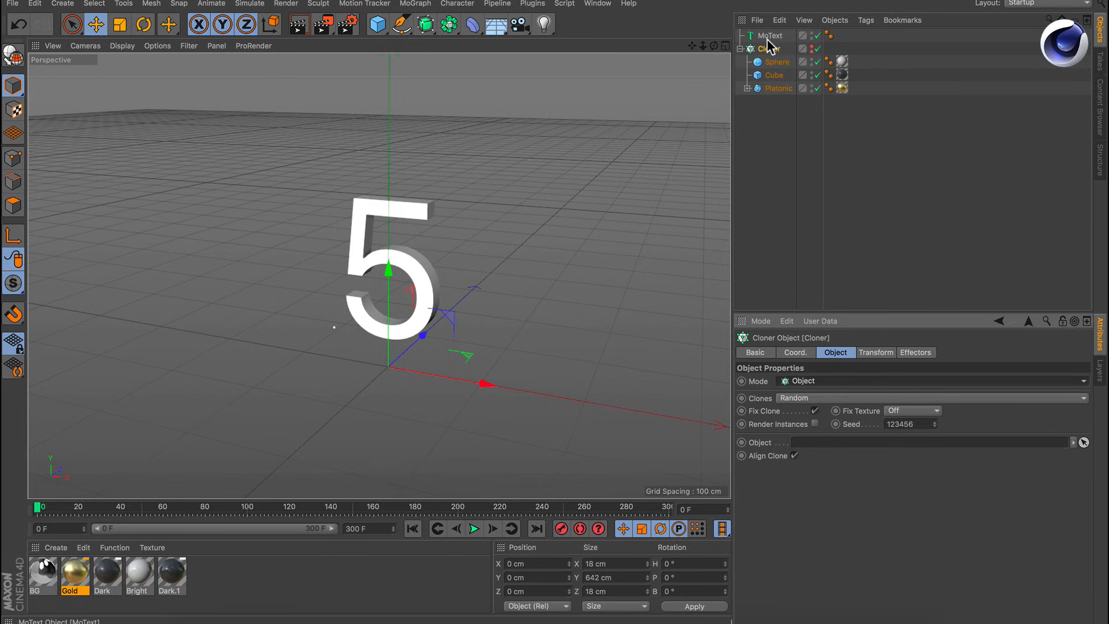
{"action": "left_click_drag", "start_coordinate": [770, 35], "coordinate": [843, 445]}
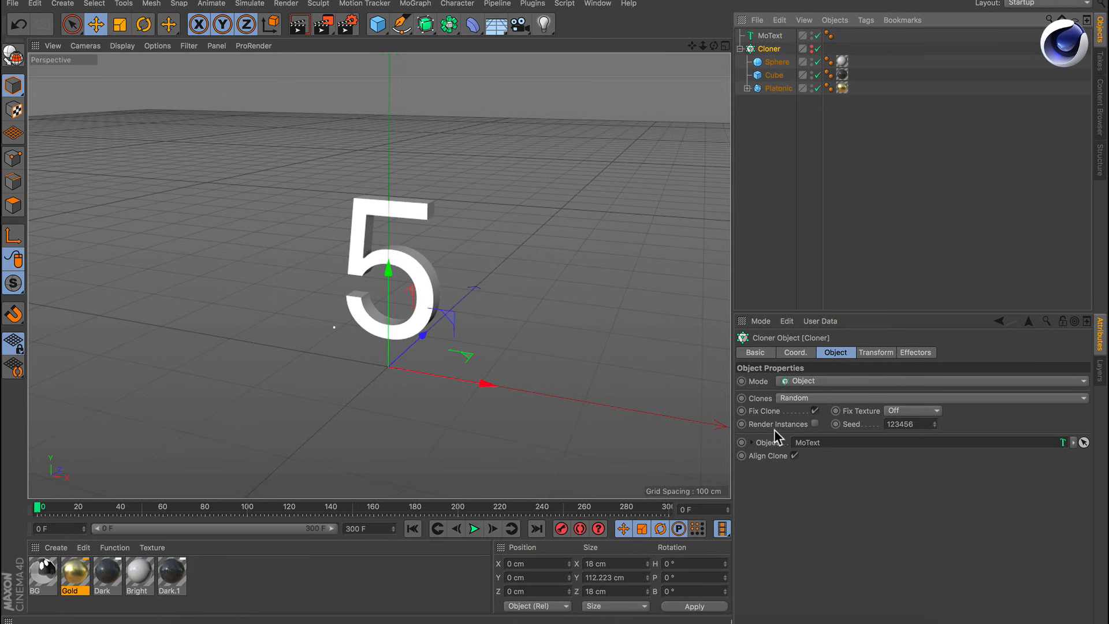
Make the Cloner visible again in the editor and renderer and view the clones on the text up close.
{"action": "left_click", "coordinate": [769, 48]}
{"action": "left_click", "coordinate": [811, 51]}
{"action": "left_click", "coordinate": [811, 49]}
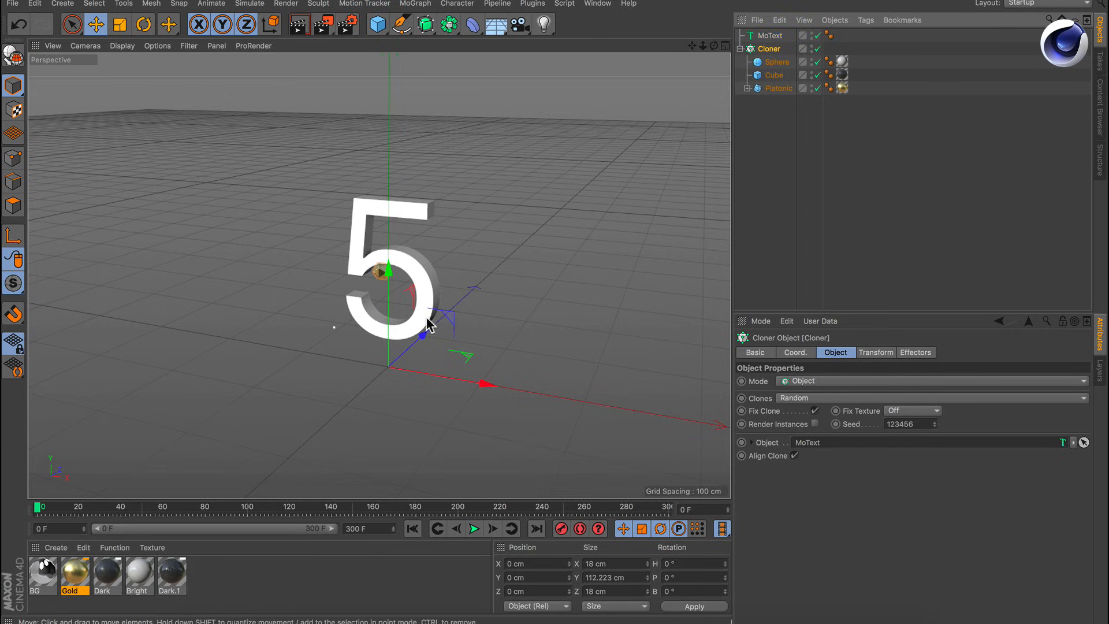
{"action": "mouse_move", "coordinate": [426, 319]}
{"action": "left_mouse_down", "text": "alt"}
{"action": "mouse_move", "coordinate": [442, 268]}
{"action": "mouse_move", "coordinate": [372, 290]}
{"action": "left_mouse_up", "text": "alt"}
{"action": "mouse_move", "coordinate": [372, 289]}
{"action": "right_mouse_down", "text": "alt"}
{"action": "mouse_move", "coordinate": [468, 255]}
{"action": "mouse_move", "coordinate": [383, 320]}
{"action": "mouse_move", "coordinate": [464, 313]}
{"action": "right_mouse_up", "text": "alt"}
{"action": "middle_click_drag", "start_coordinate": [463, 313], "coordinate": [434, 318], "text": "alt"}
{"action": "left_click_drag", "start_coordinate": [434, 318], "coordinate": [452, 238], "text": "alt"}
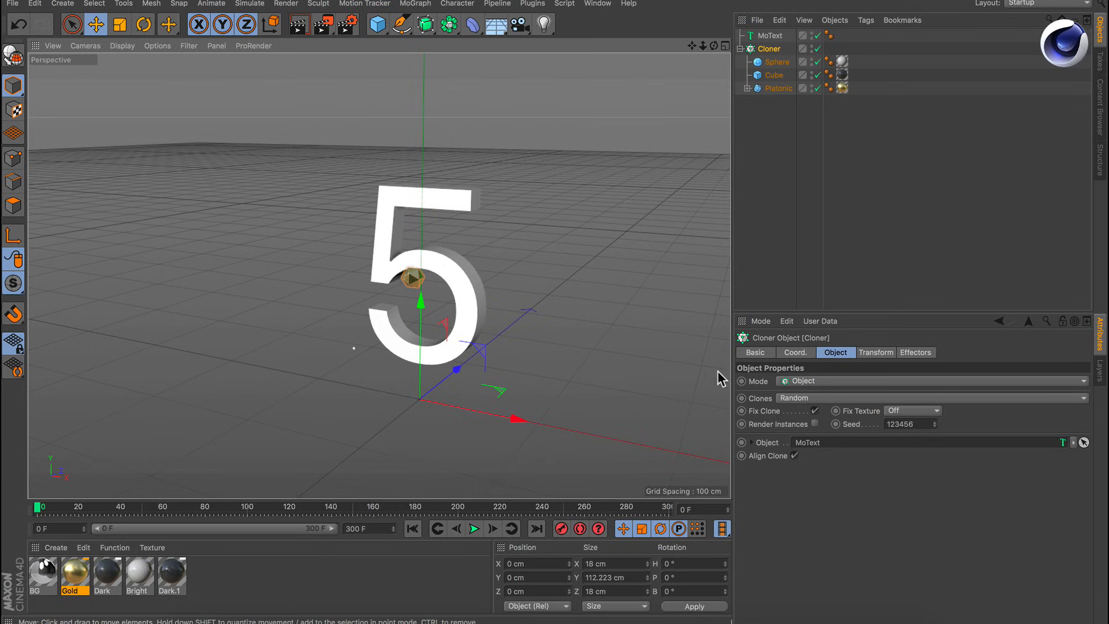
Add a Connect object and make the MoText object its child.
{"action": "left_click", "coordinate": [769, 36]}
{"action": "left_click", "coordinate": [455, 31]}
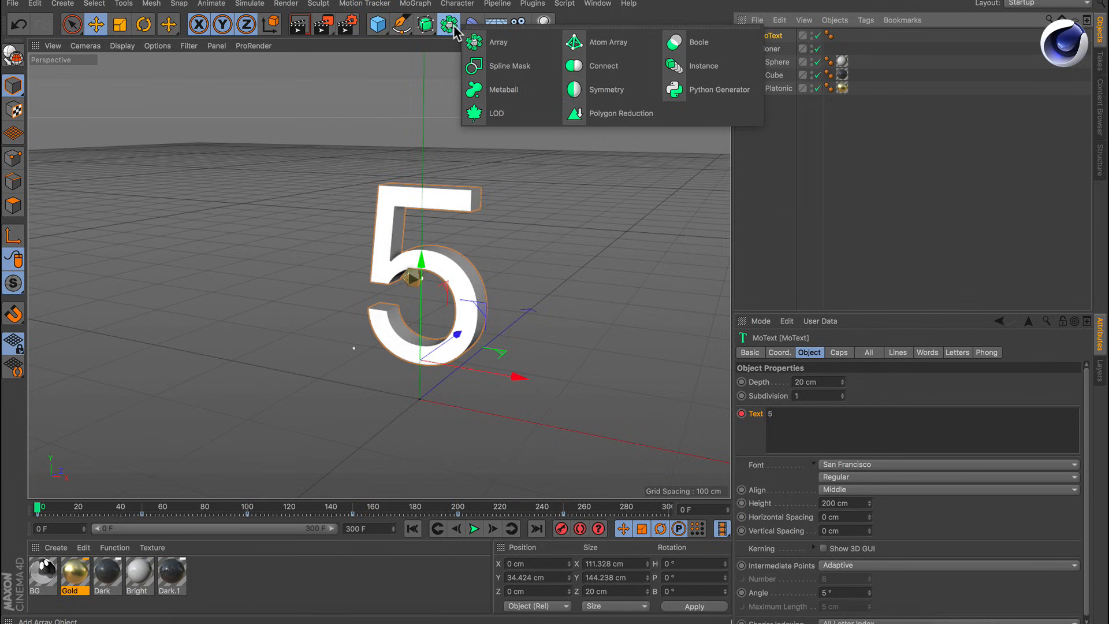
{"action": "left_click", "coordinate": [595, 66]}
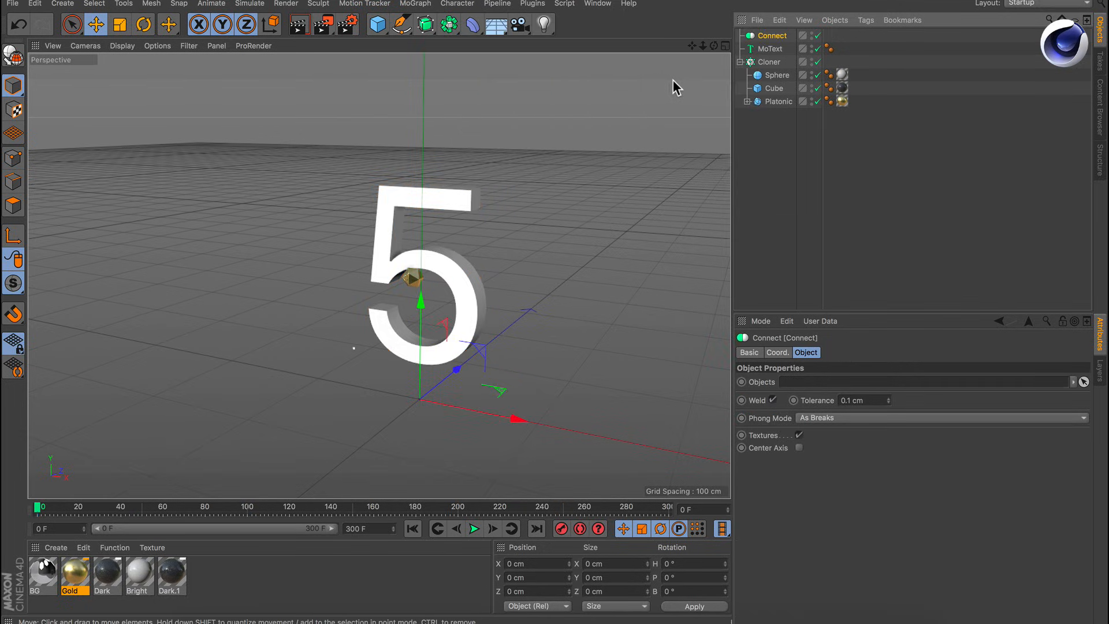
{"action": "left_click_drag", "start_coordinate": [765, 47], "coordinate": [773, 39]}
Replace the Cloner's target object with the Connect object and inspect the clones distributed over the number.
{"action": "left_click", "coordinate": [768, 63]}
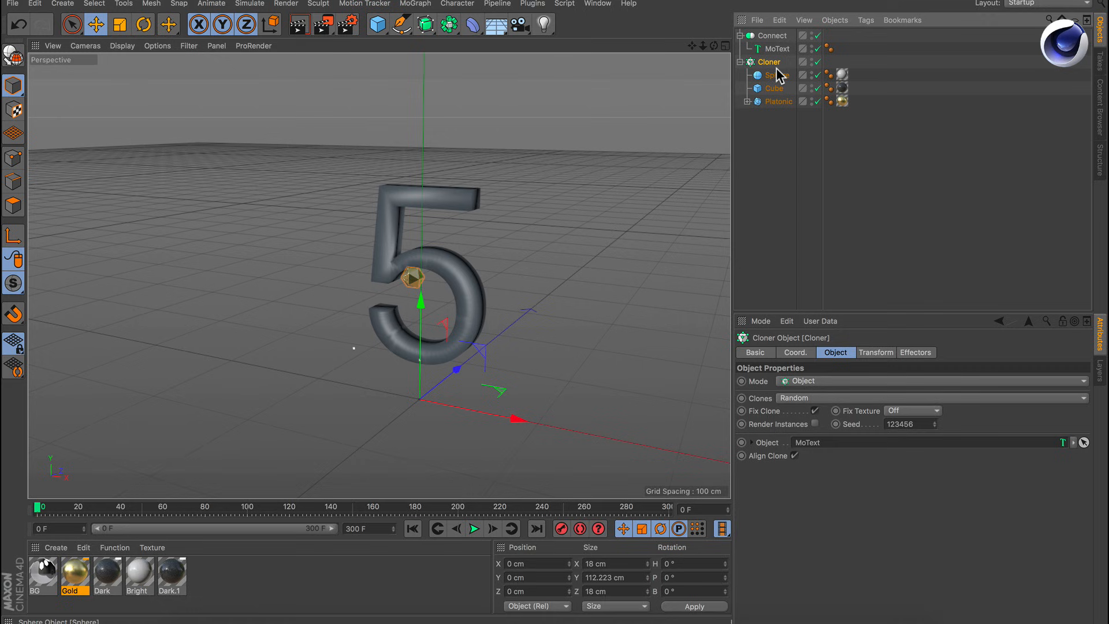
{"action": "left_click_drag", "start_coordinate": [803, 308], "coordinate": [823, 445]}
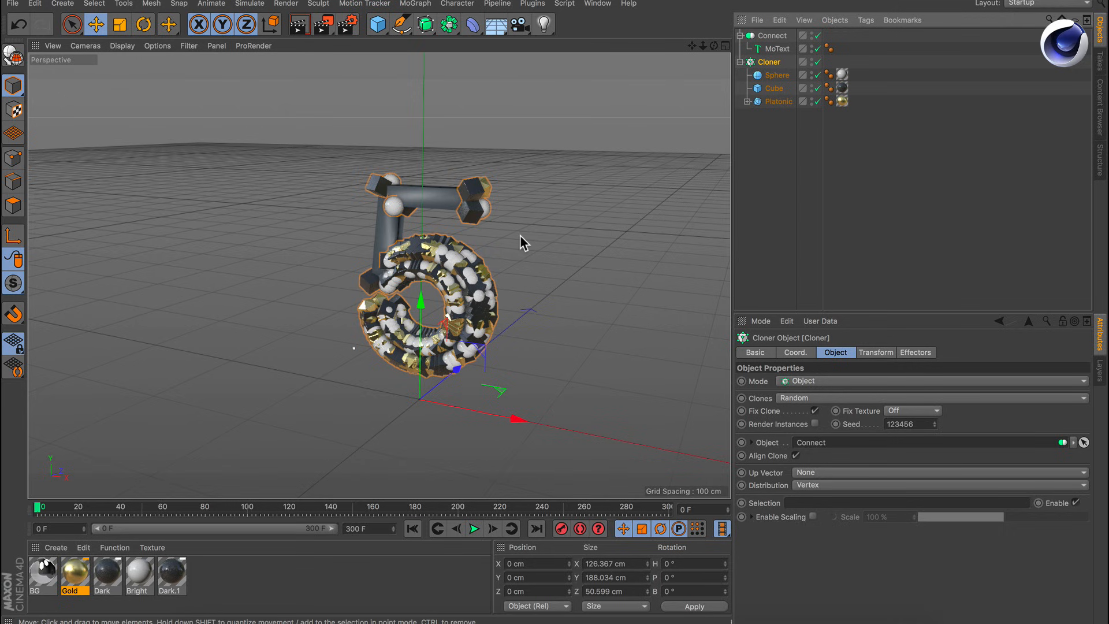
{"action": "mouse_move", "coordinate": [465, 282]}
{"action": "left_mouse_down", "text": "alt"}
{"action": "mouse_move", "coordinate": [541, 234]}
{"action": "mouse_move", "coordinate": [525, 286]}
{"action": "mouse_move", "coordinate": [457, 292]}
{"action": "left_mouse_up", "text": "alt"}
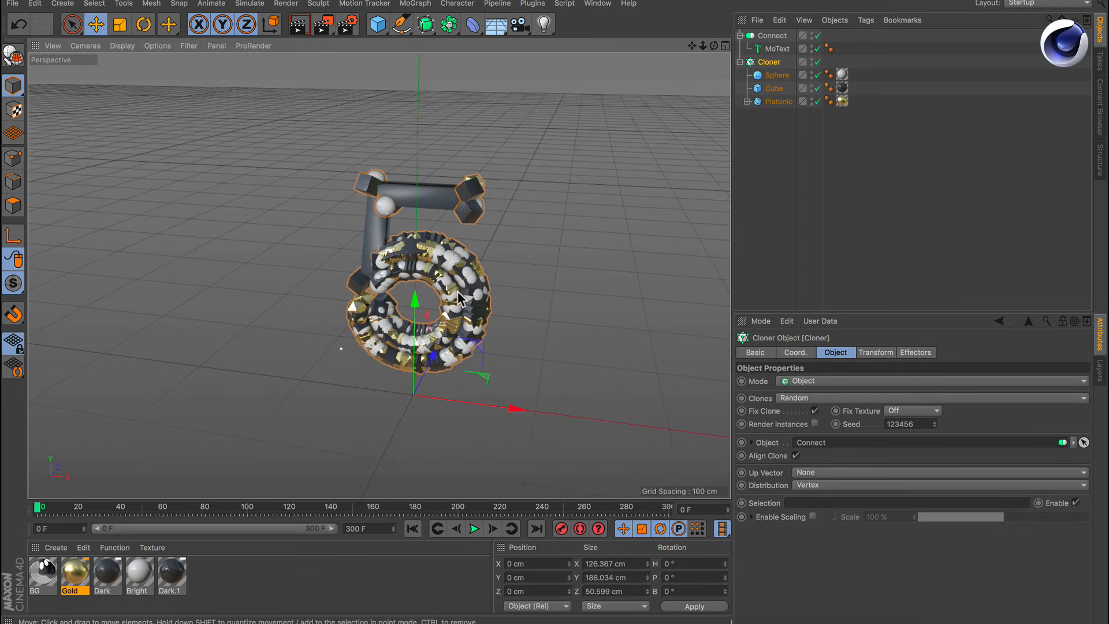
{"action": "right_click_drag", "start_coordinate": [457, 292], "coordinate": [513, 283], "text": "alt"}
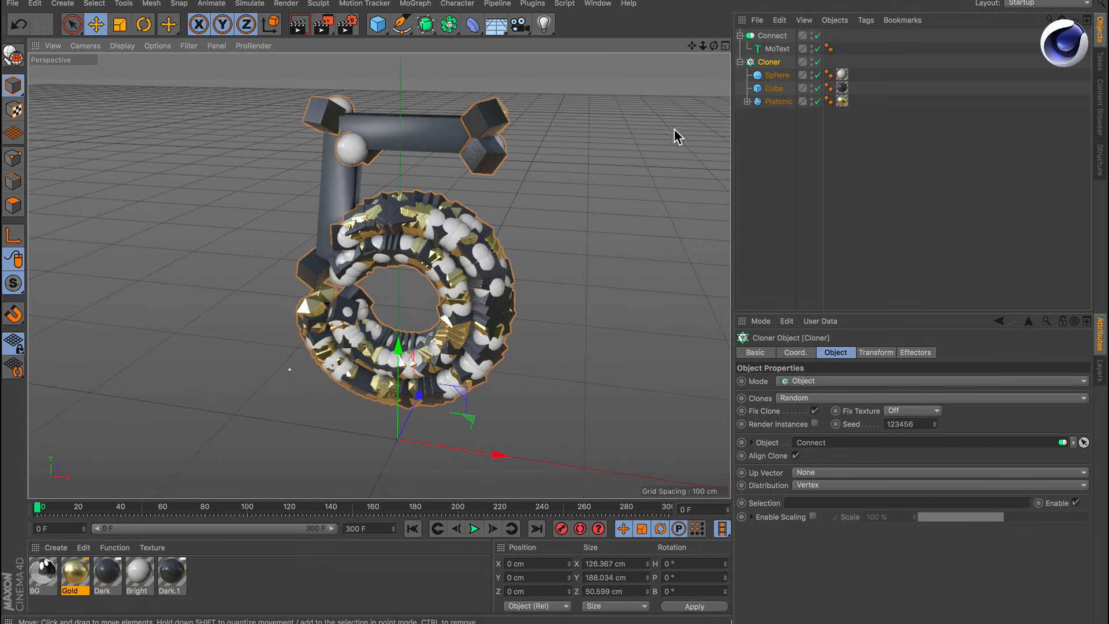
Hide the Connect object in the editor and renderer so only the clones are shown.
{"action": "left_click", "coordinate": [812, 35]}
{"action": "left_click", "coordinate": [812, 35]}
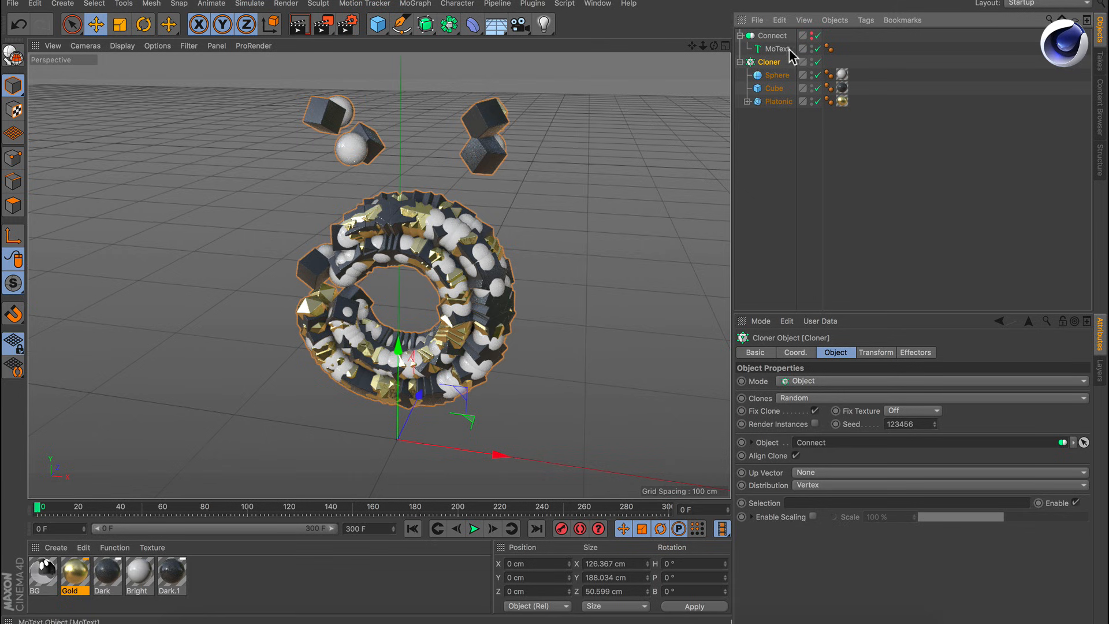
{"action": "left_click_drag", "start_coordinate": [465, 269], "coordinate": [444, 258], "text": "alt"}
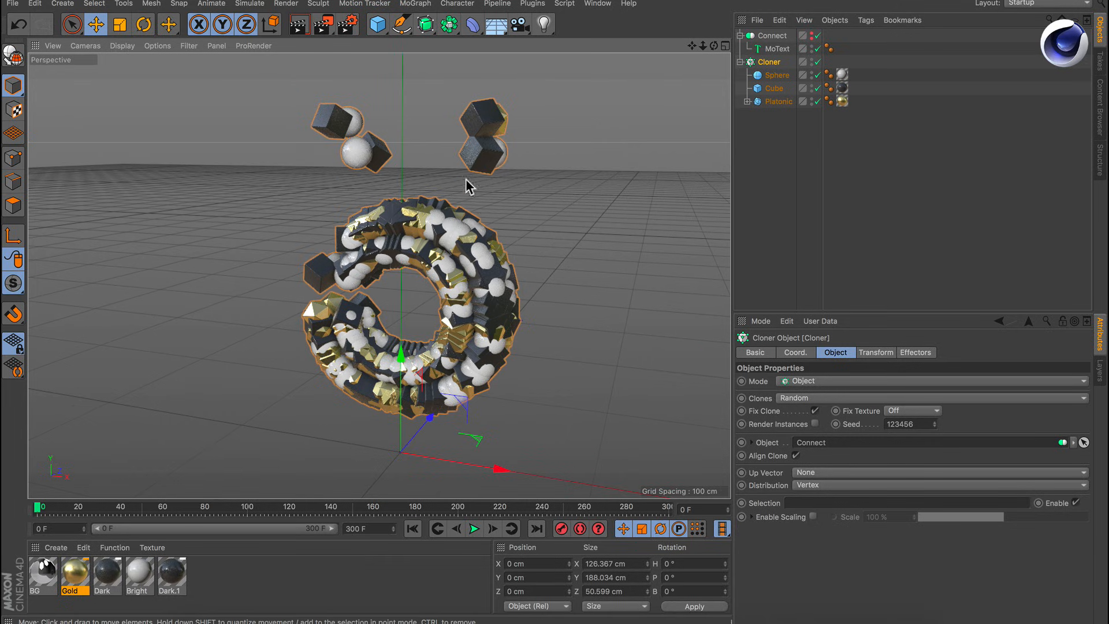
Enable Render Instances on the Cloner.
{"action": "left_click", "coordinate": [814, 423]}
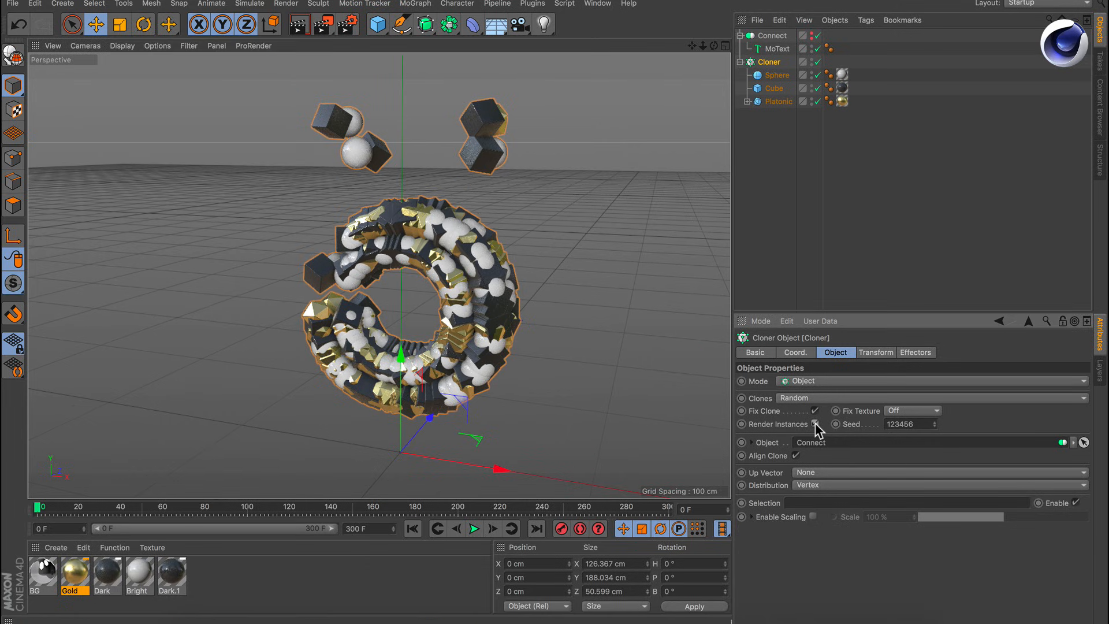
Set the Cloner's distribution to Volume so the clones fill the number.
{"action": "mouse_move", "coordinate": [464, 328]}
{"action": "left_mouse_down", "text": "alt"}
{"action": "mouse_move", "coordinate": [439, 310]}
{"action": "mouse_move", "coordinate": [473, 332]}
{"action": "left_mouse_up", "text": "alt"}
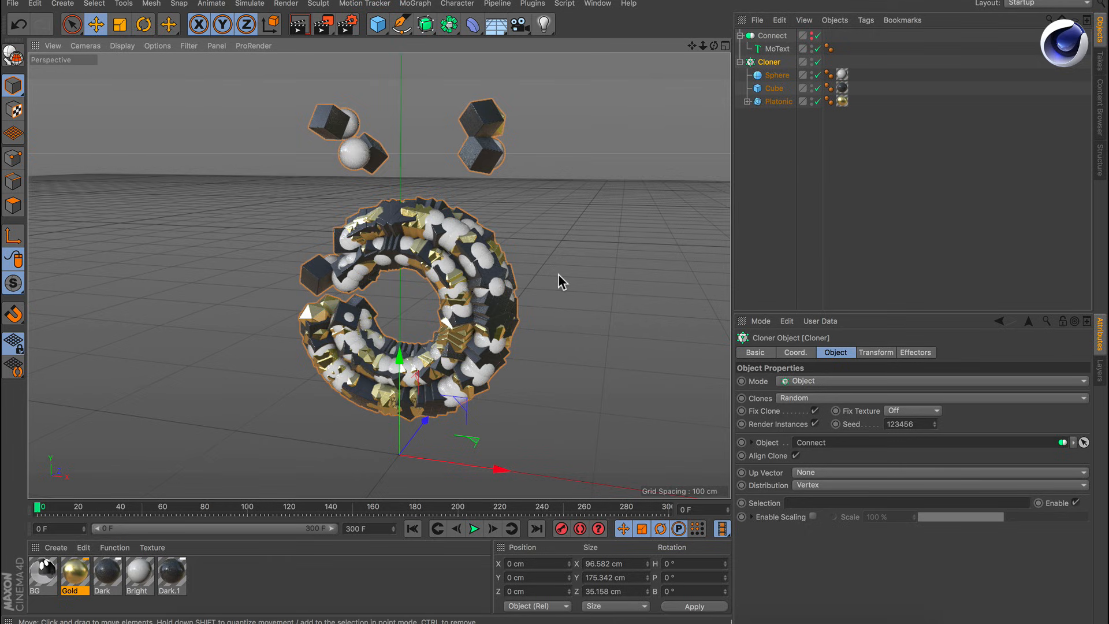
{"action": "left_click", "coordinate": [809, 486]}
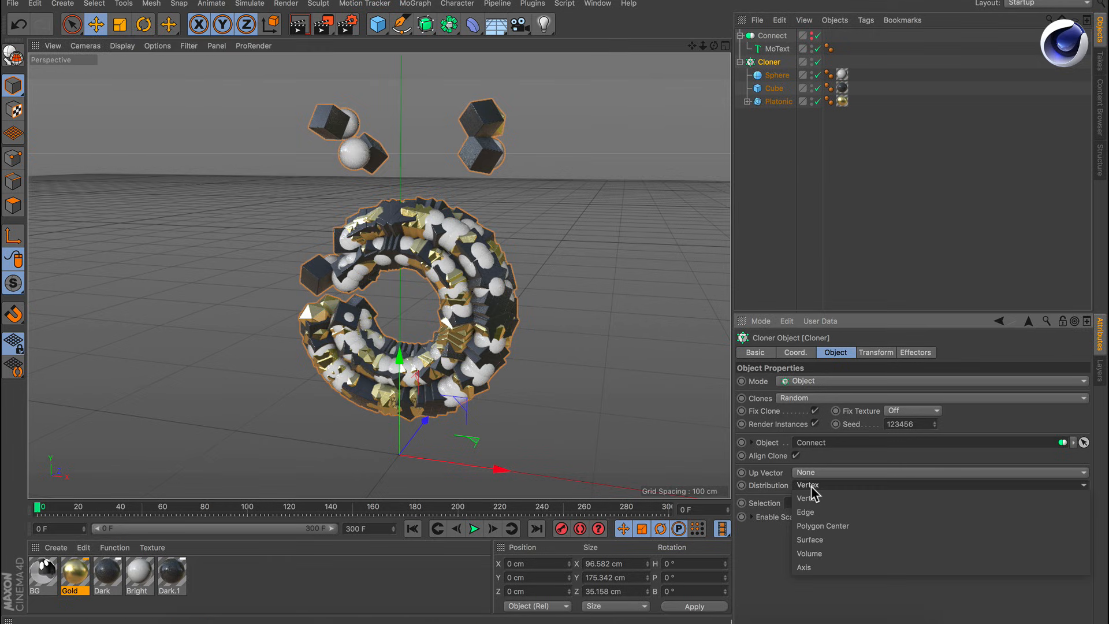
{"action": "left_click", "coordinate": [817, 555]}
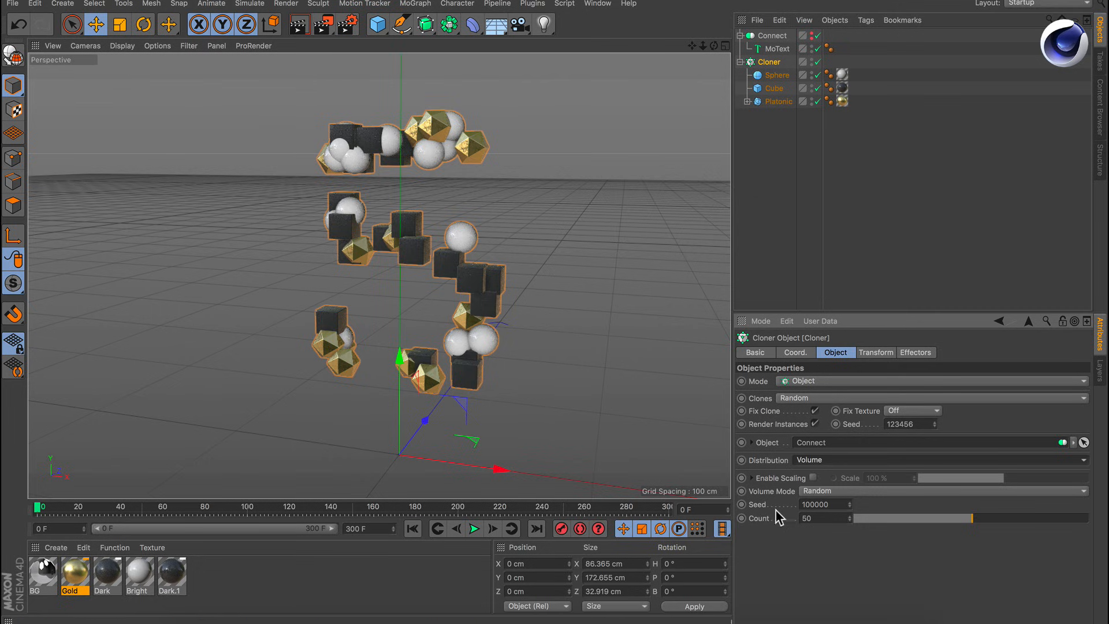
Raise the Cloner's volume clone count to 200.
{"action": "left_click_drag", "start_coordinate": [473, 308], "coordinate": [512, 306], "text": "alt"}
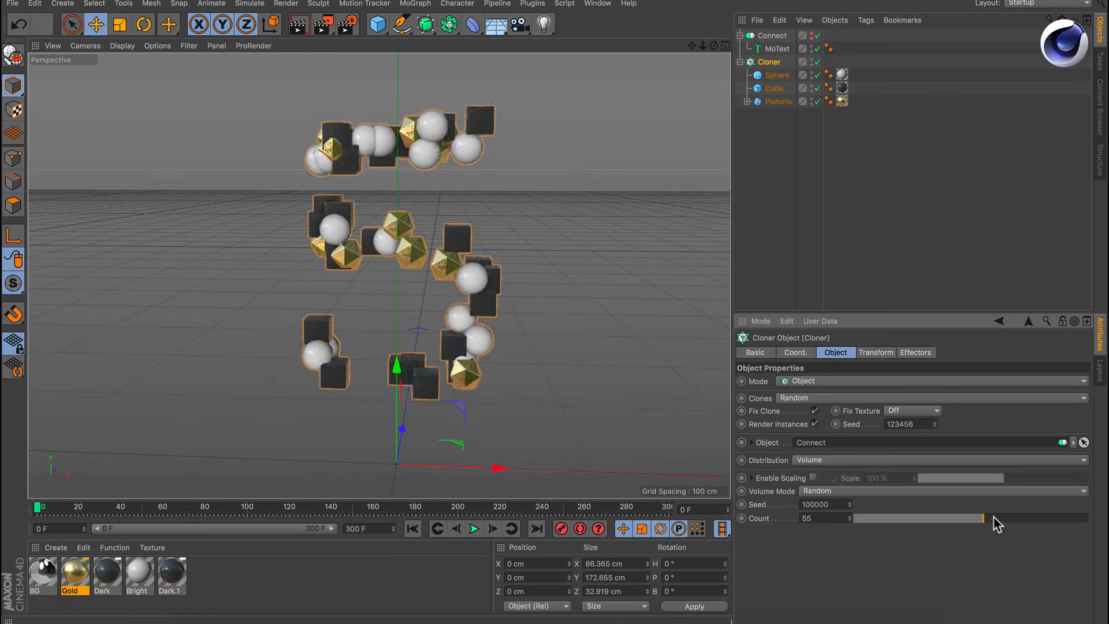
{"action": "left_click_drag", "start_coordinate": [994, 518], "coordinate": [1080, 524]}
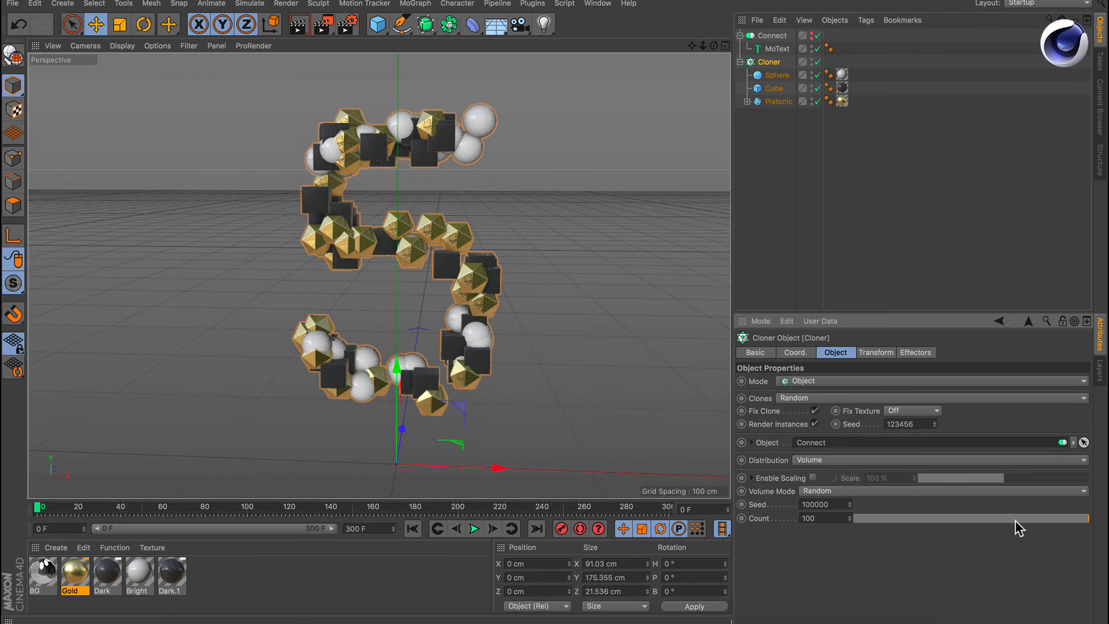
{"action": "mouse_move", "coordinate": [1082, 520]}
{"action": "left_mouse_down"}
{"action": "mouse_move", "coordinate": [1022, 518]}
{"action": "mouse_move", "coordinate": [1095, 520]}
{"action": "left_mouse_up"}
{"action": "mouse_move", "coordinate": [850, 520]}
{"action": "left_mouse_down"}
{"action": "mouse_move", "coordinate": [849, 469]}
{"action": "mouse_move", "coordinate": [849, 516]}
{"action": "left_mouse_up"}
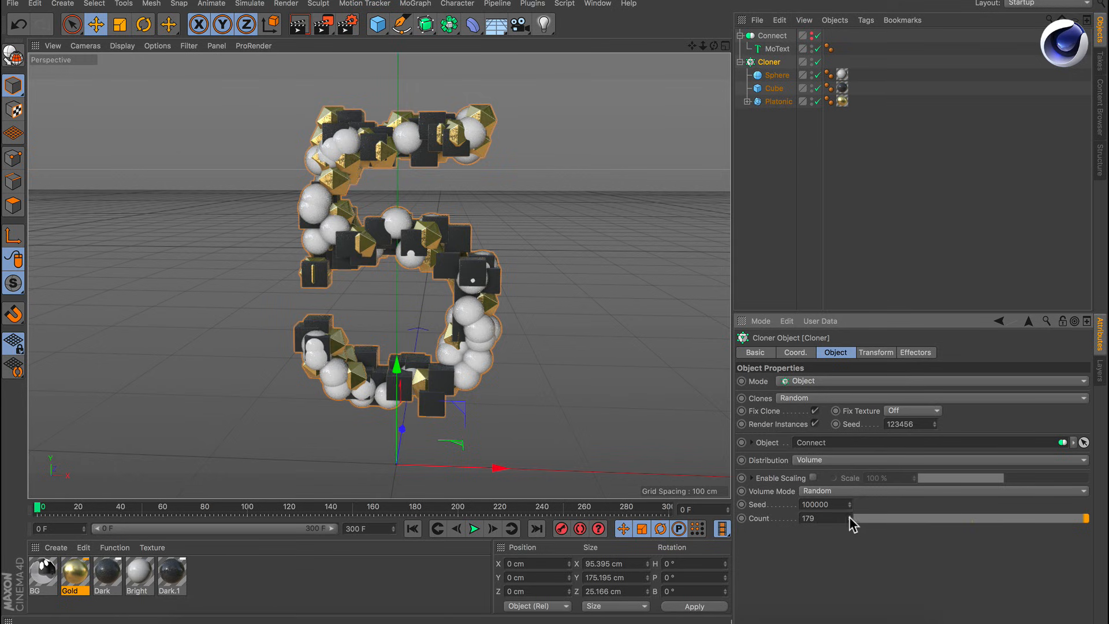
{"action": "double_click", "coordinate": [820, 518]}
{"action": "type", "text": "200"}
{"action": "key", "text": "Return"}
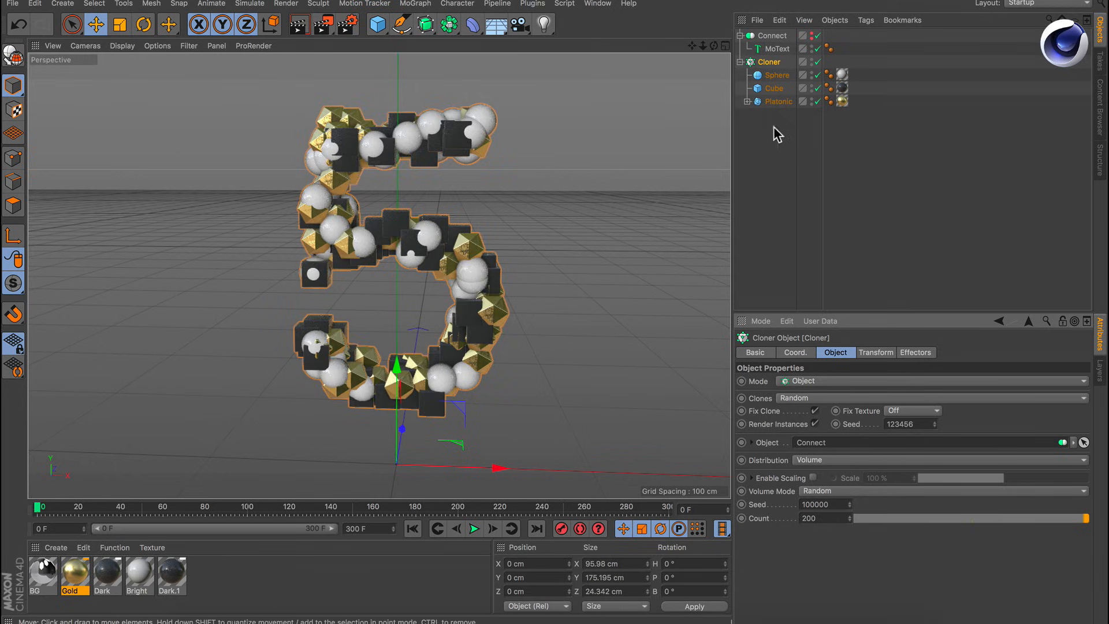
Scale down the Sphere, Cube and Platonic objects together so the number is formed by smaller clones.
{"action": "left_click", "coordinate": [775, 100]}
{"action": "left_click", "coordinate": [774, 76], "text": "shift"}
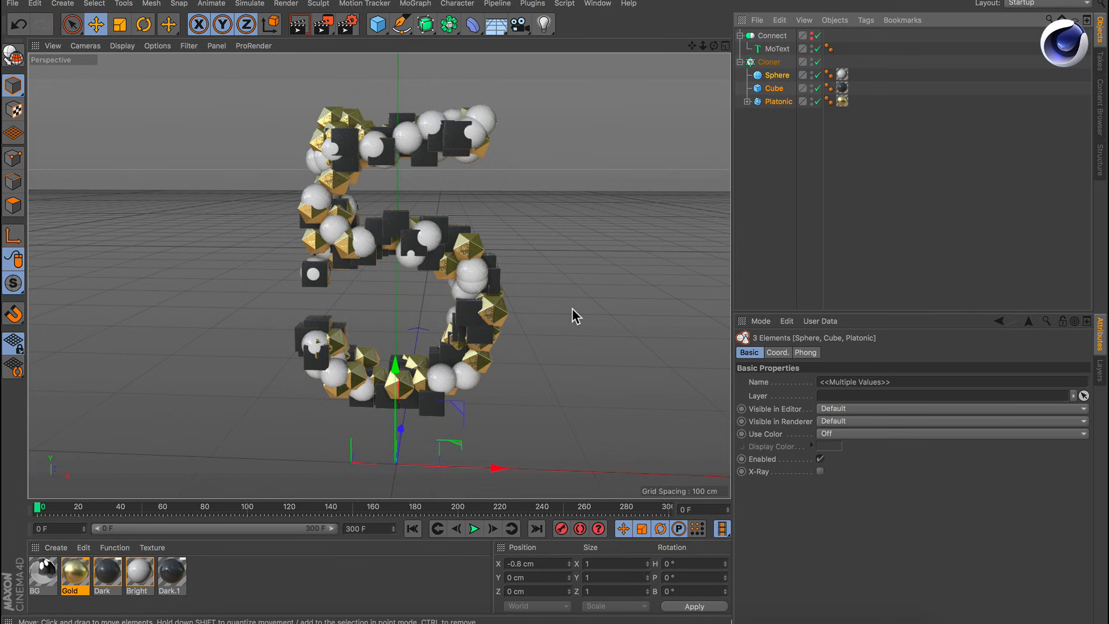
{"action": "key", "text": "t"}
{"action": "left_click_drag", "start_coordinate": [565, 302], "coordinate": [370, 355]}
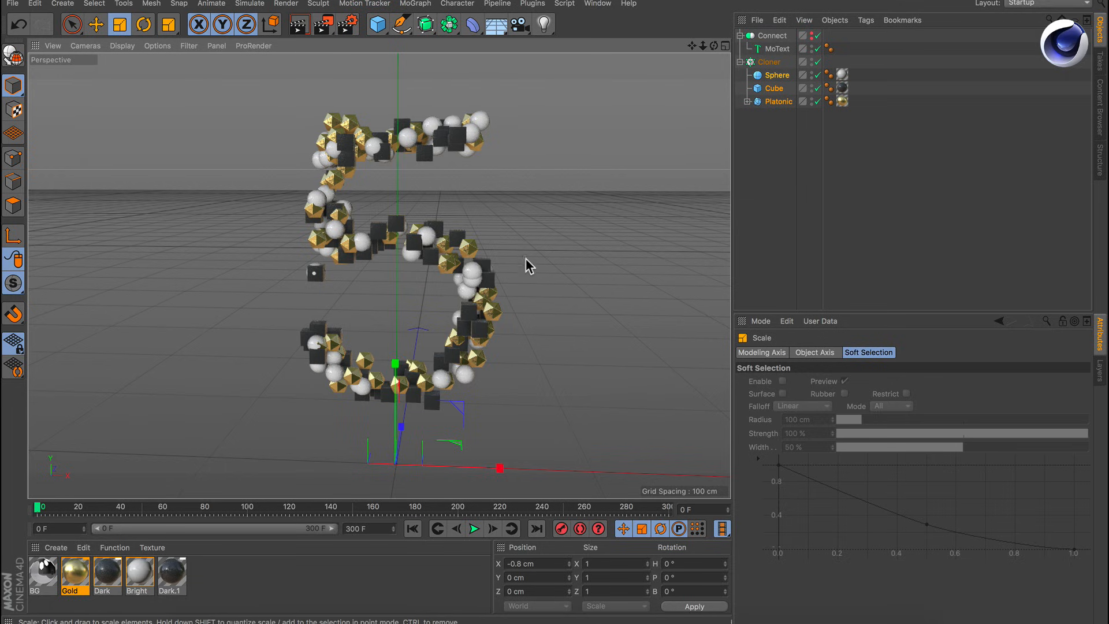
{"action": "mouse_move", "coordinate": [473, 310]}
{"action": "left_mouse_down", "text": "alt"}
{"action": "mouse_move", "coordinate": [359, 292]}
{"action": "mouse_move", "coordinate": [270, 322]}
{"action": "mouse_move", "coordinate": [433, 297]}
{"action": "mouse_move", "coordinate": [564, 304]}
{"action": "mouse_move", "coordinate": [408, 305]}
{"action": "mouse_move", "coordinate": [428, 300]}
{"action": "mouse_move", "coordinate": [476, 330]}
{"action": "left_mouse_up", "text": "alt"}
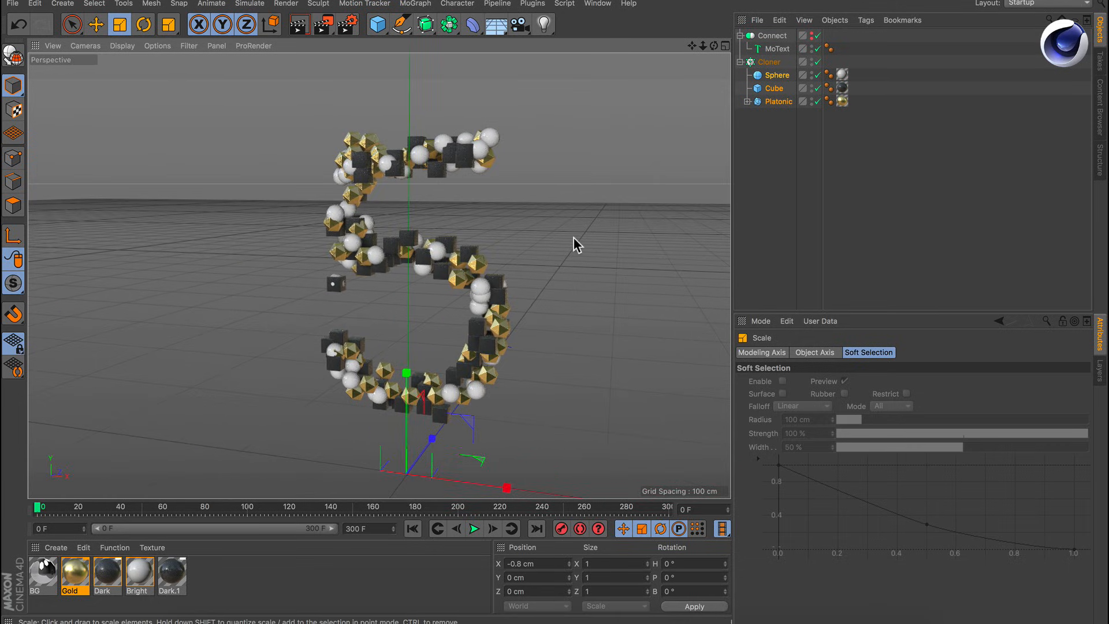
{"action": "left_click", "coordinate": [768, 136]}
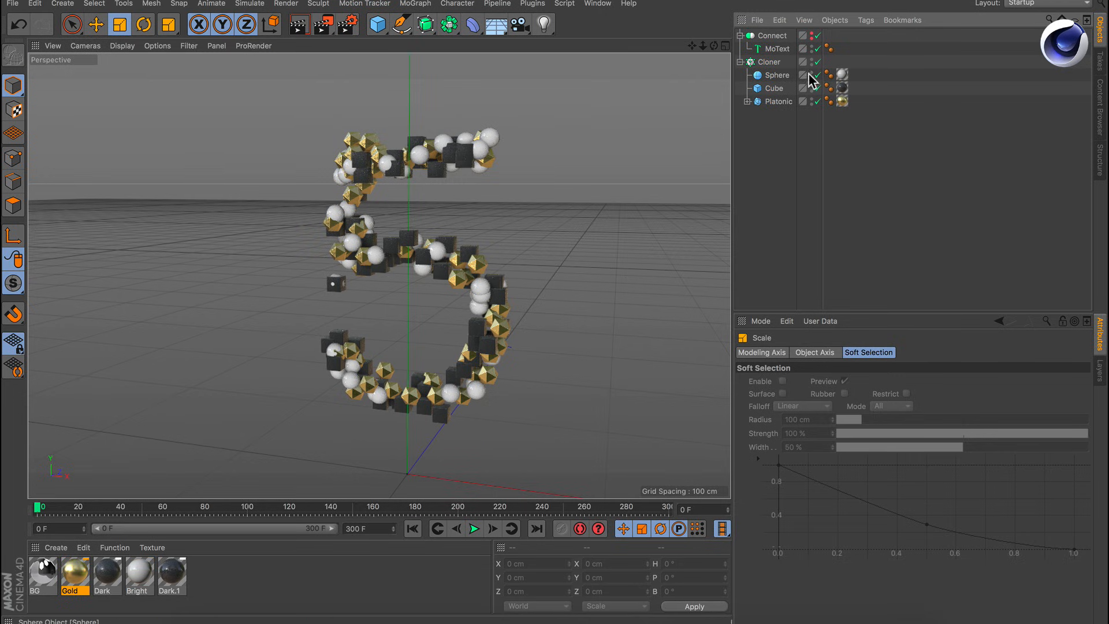
Add a Random effector to the Cloner and disable its Position variation.
{"action": "left_click", "coordinate": [770, 62]}
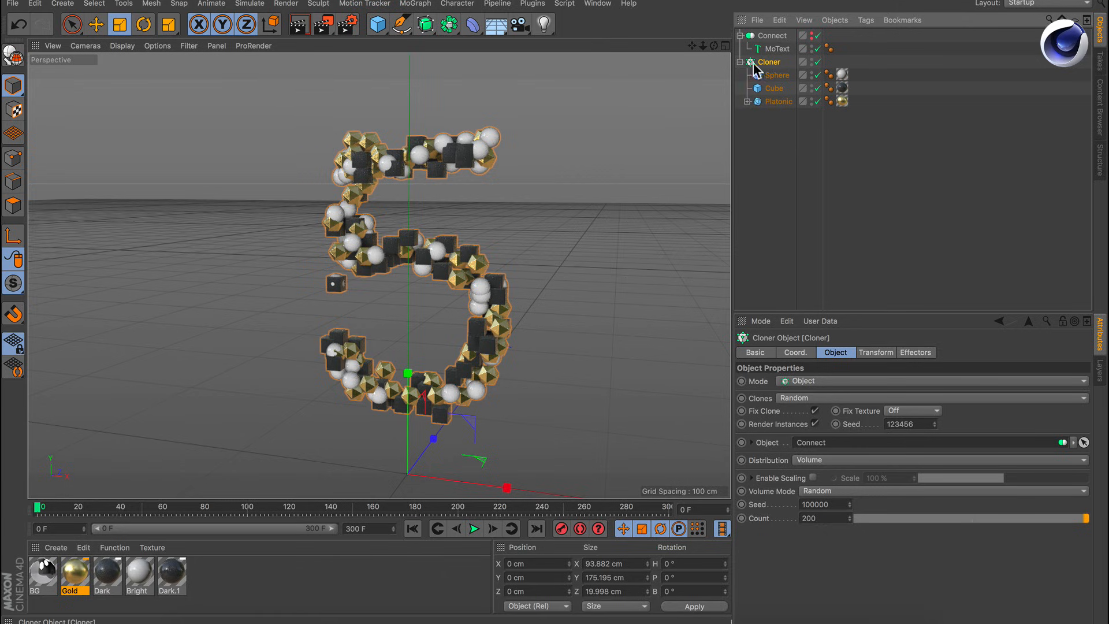
{"action": "left_click", "coordinate": [428, 3]}
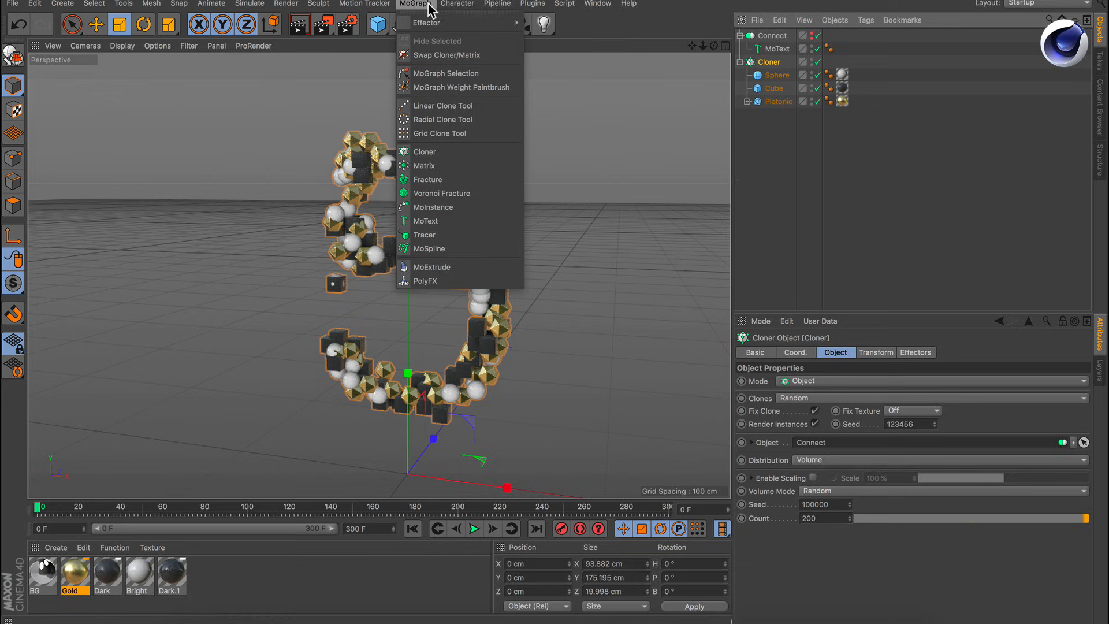
{"action": "mouse_move", "coordinate": [428, 24]}
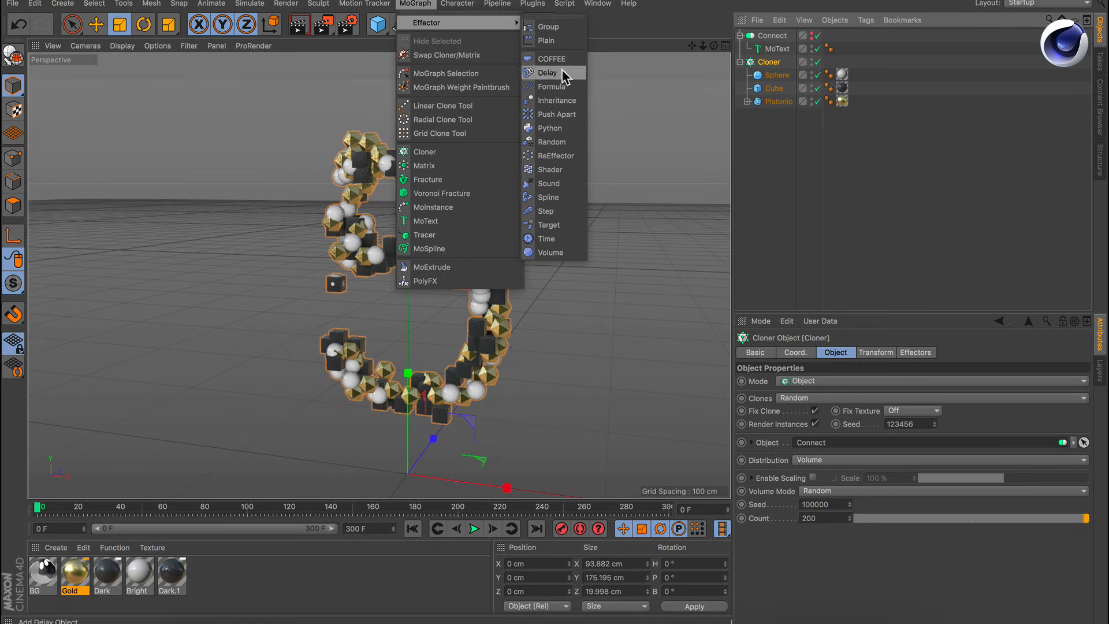
{"action": "left_click", "coordinate": [552, 142]}
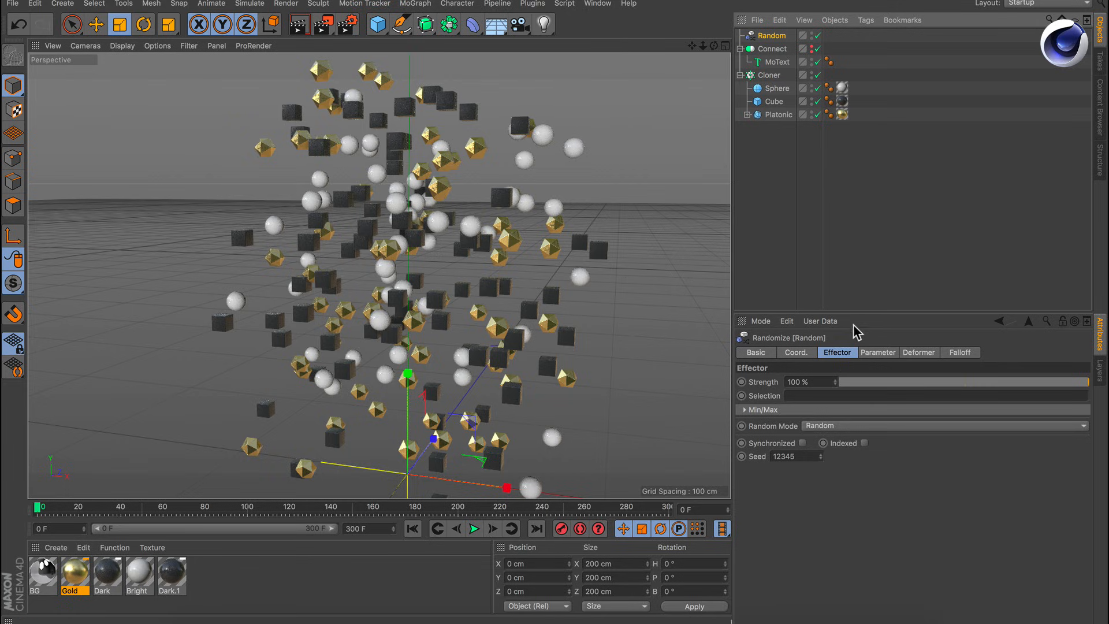
{"action": "left_click", "coordinate": [883, 354]}
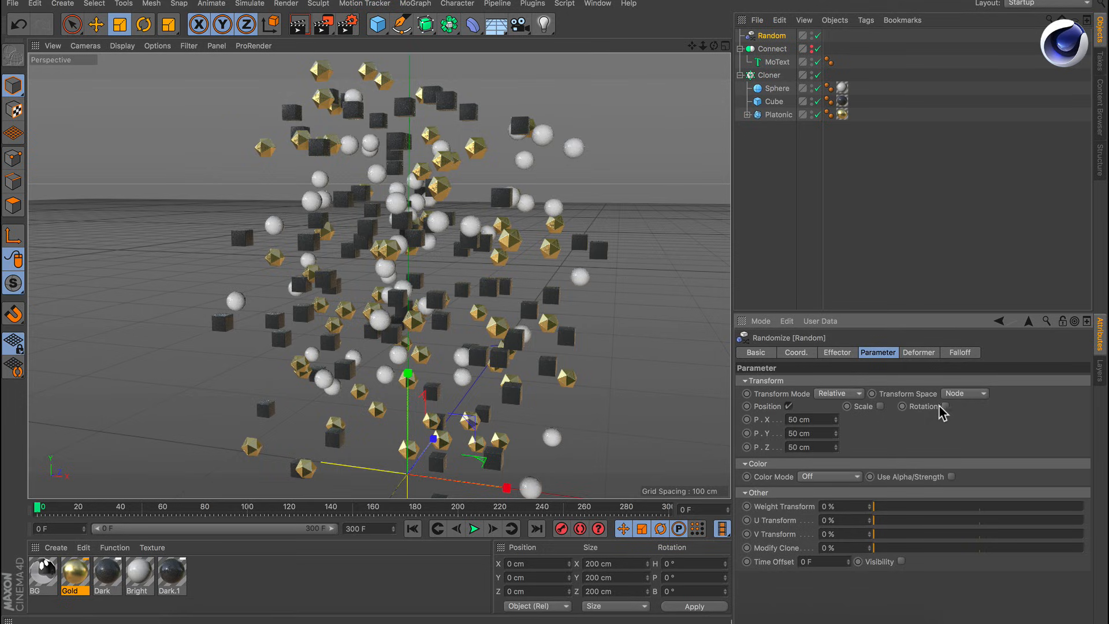
{"action": "left_click", "coordinate": [789, 406]}
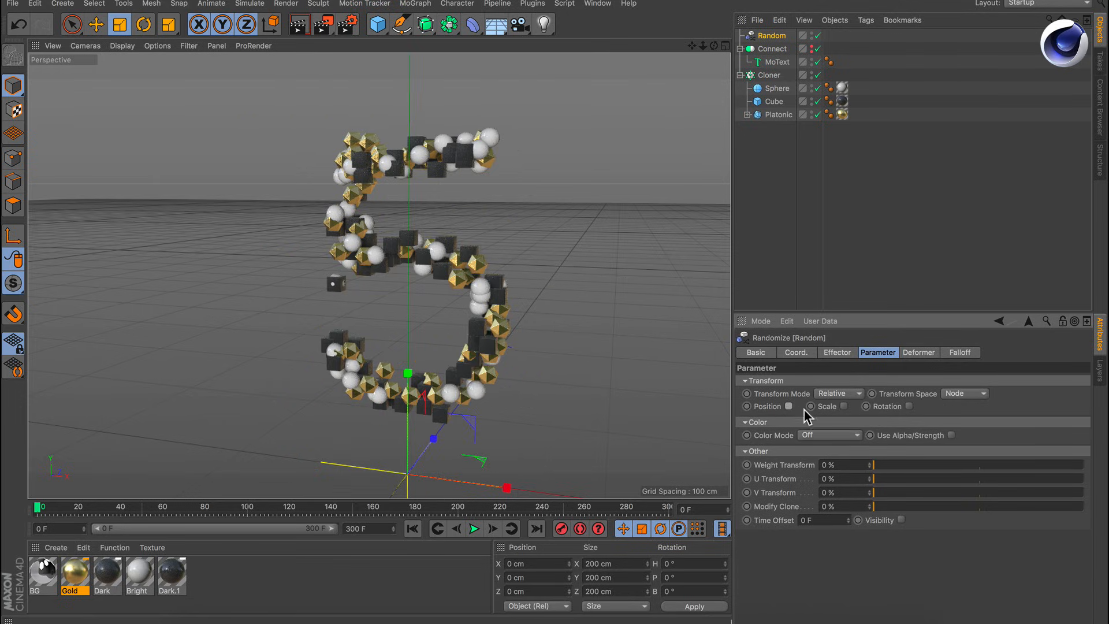
Enable Scale variation on the Random effector, make it uniform and set it to 0.5.
{"action": "left_click", "coordinate": [845, 406]}
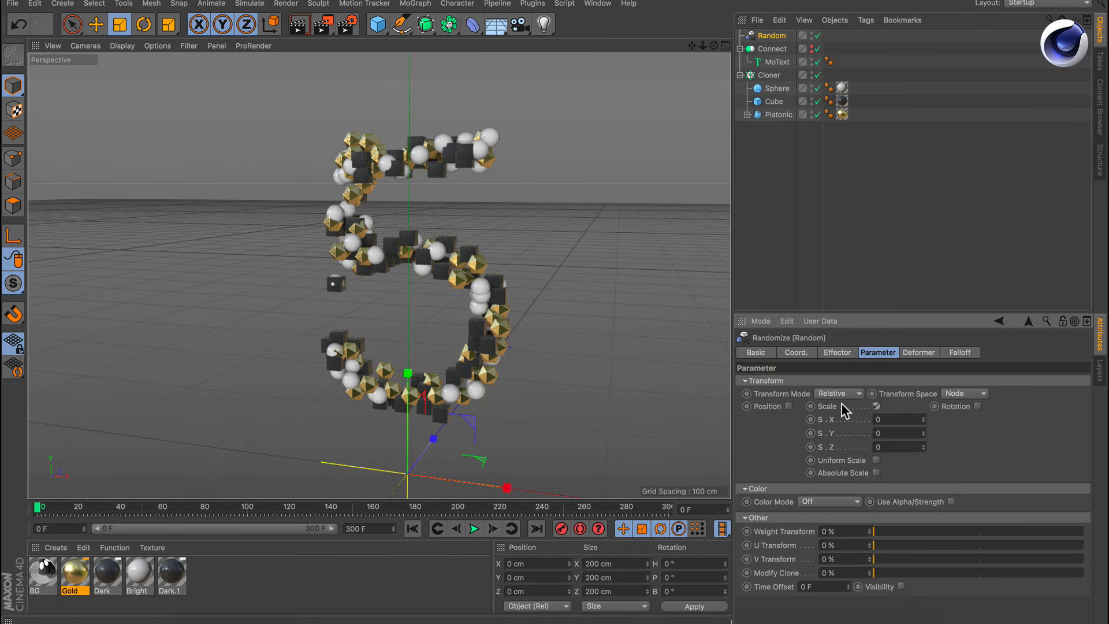
{"action": "left_click", "coordinate": [877, 460]}
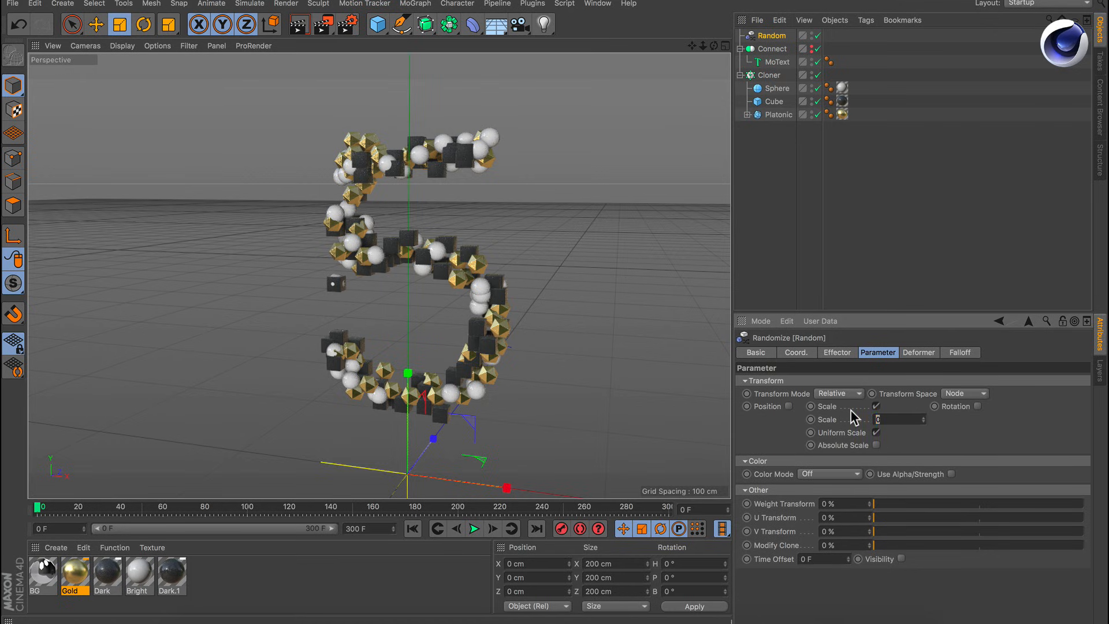
{"action": "type", "text": "0.5"}
{"action": "key", "text": "Return"}
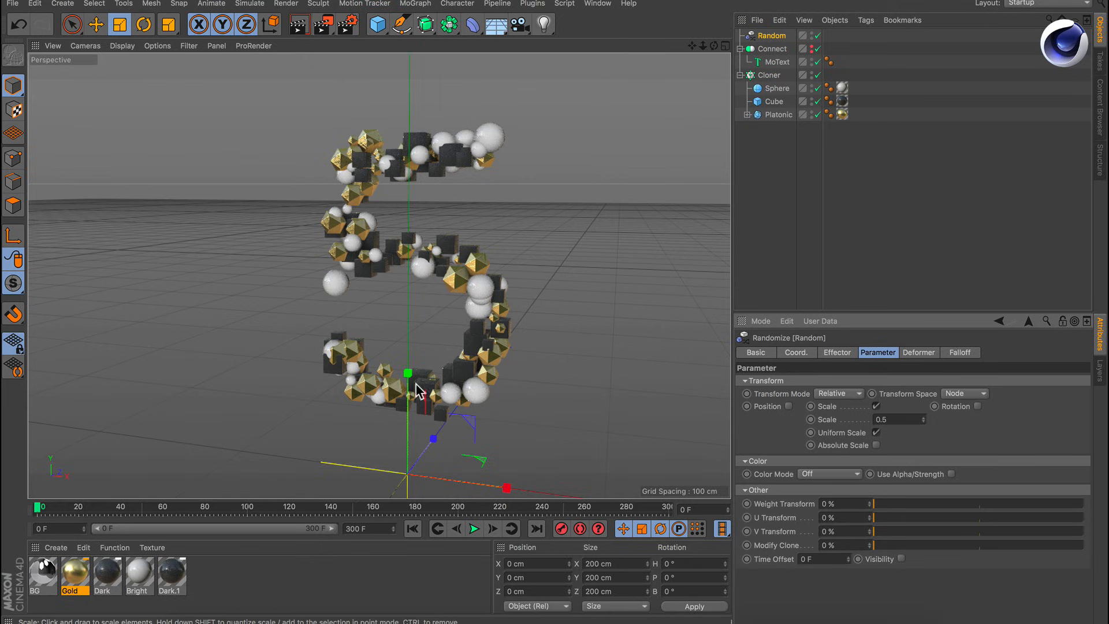
Enable Rotation variation on the Random effector and set R.H, R.P and R.B to 90° each.
{"action": "left_click", "coordinate": [876, 406]}
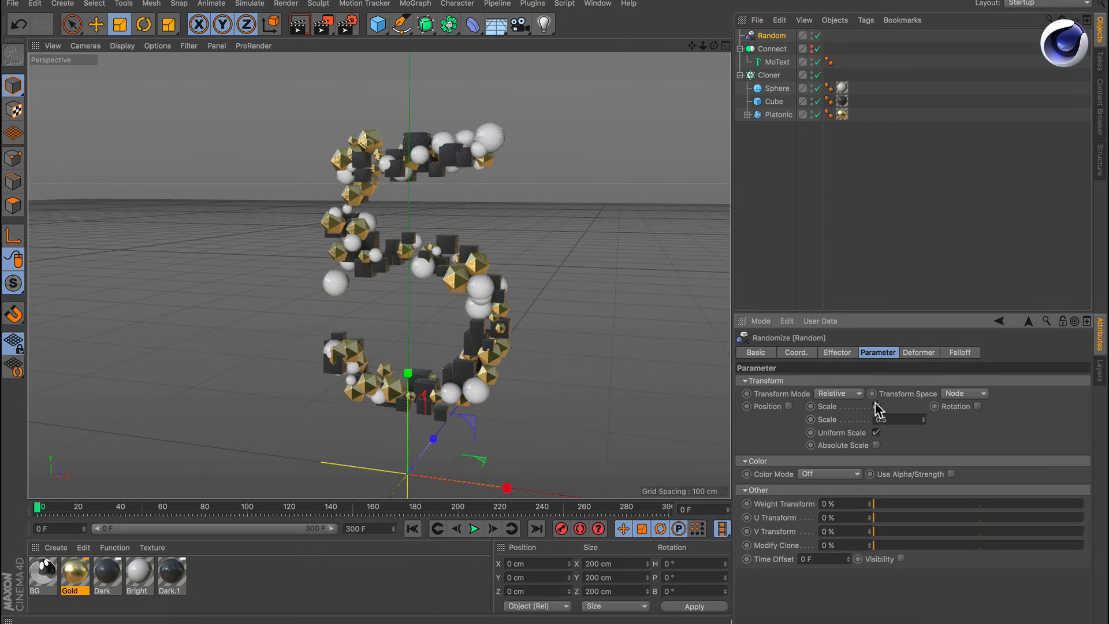
{"action": "left_click", "coordinate": [977, 406]}
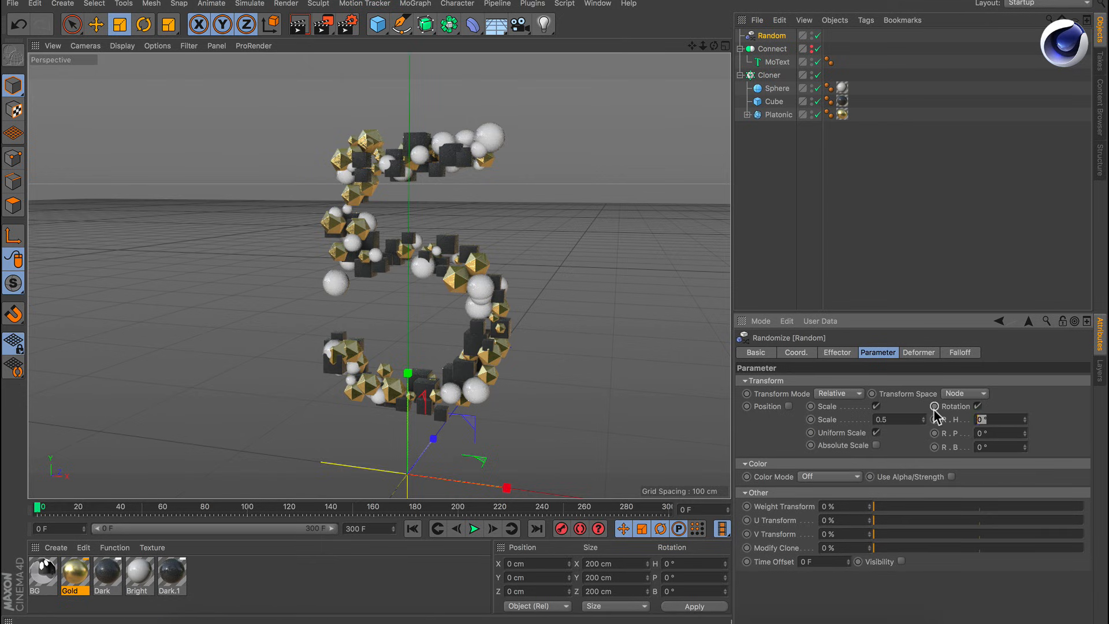
{"action": "type", "text": "90"}
{"action": "key", "text": "Tab"}
{"action": "type", "text": "90"}
{"action": "key", "text": "Tab"}
{"action": "type", "text": "90"}
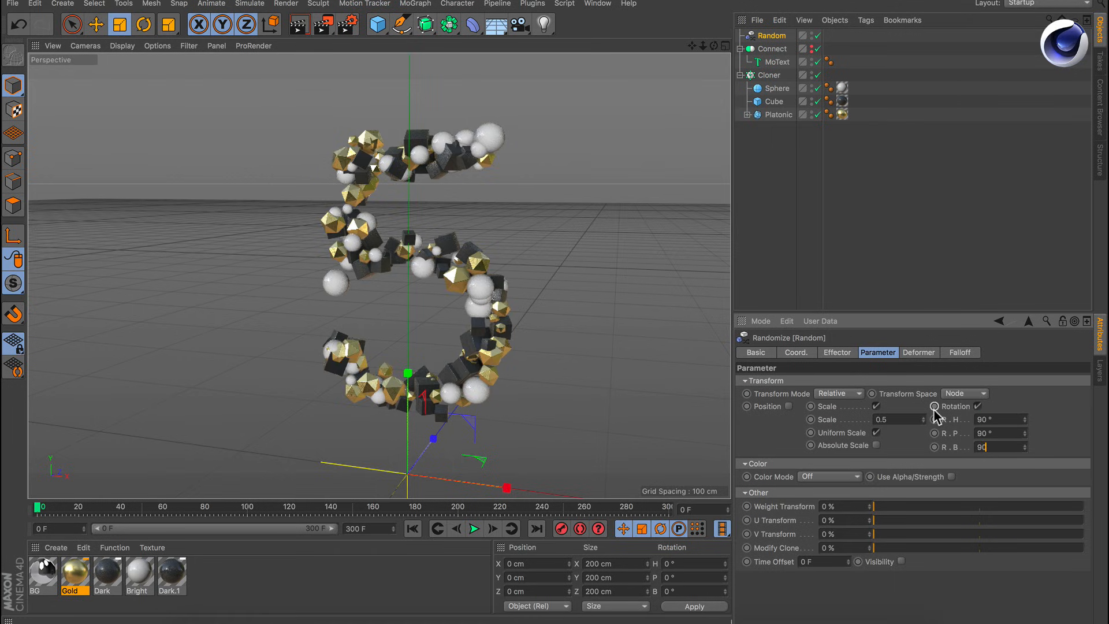
{"action": "key", "text": "Return"}
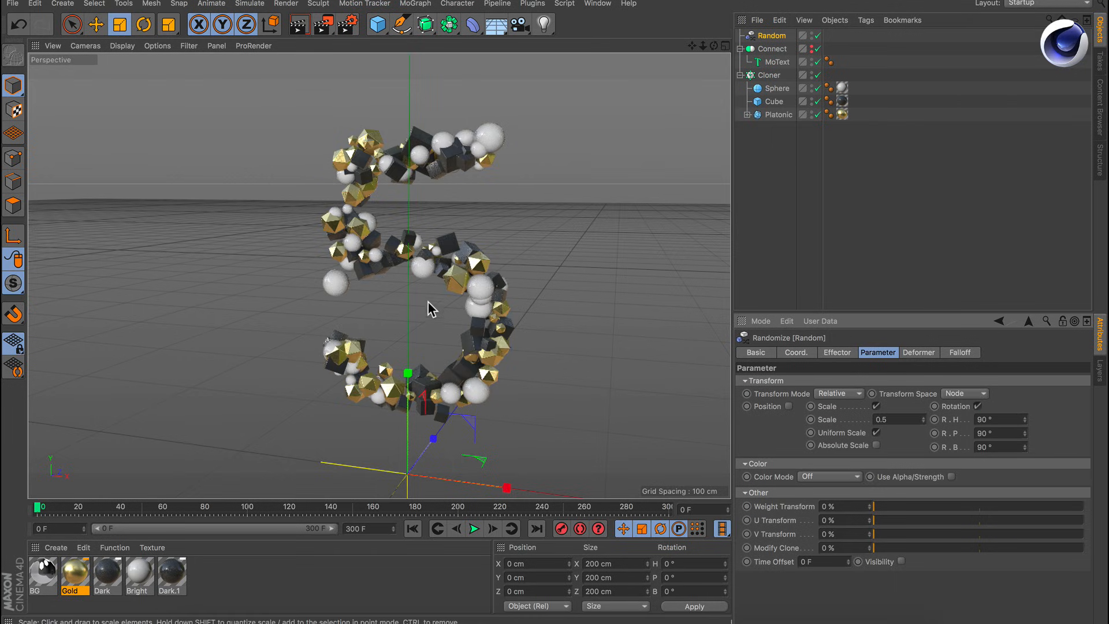
Add a Floor object beneath the number and view the scene from slightly above.
{"action": "left_click_drag", "start_coordinate": [463, 314], "coordinate": [475, 351], "text": "alt"}
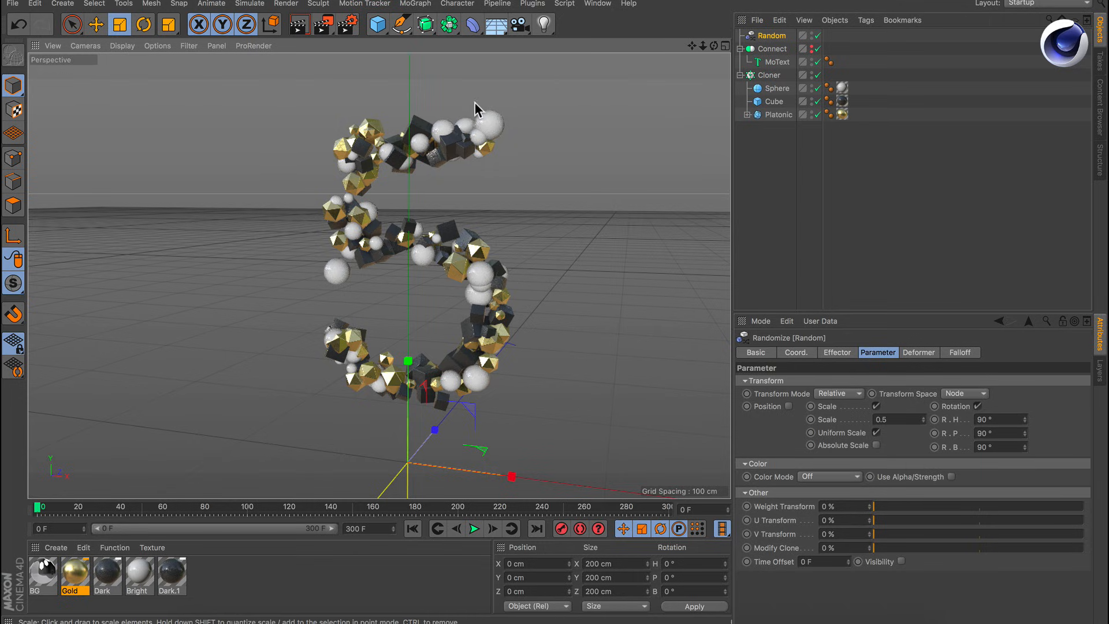
{"action": "left_click", "coordinate": [496, 25]}
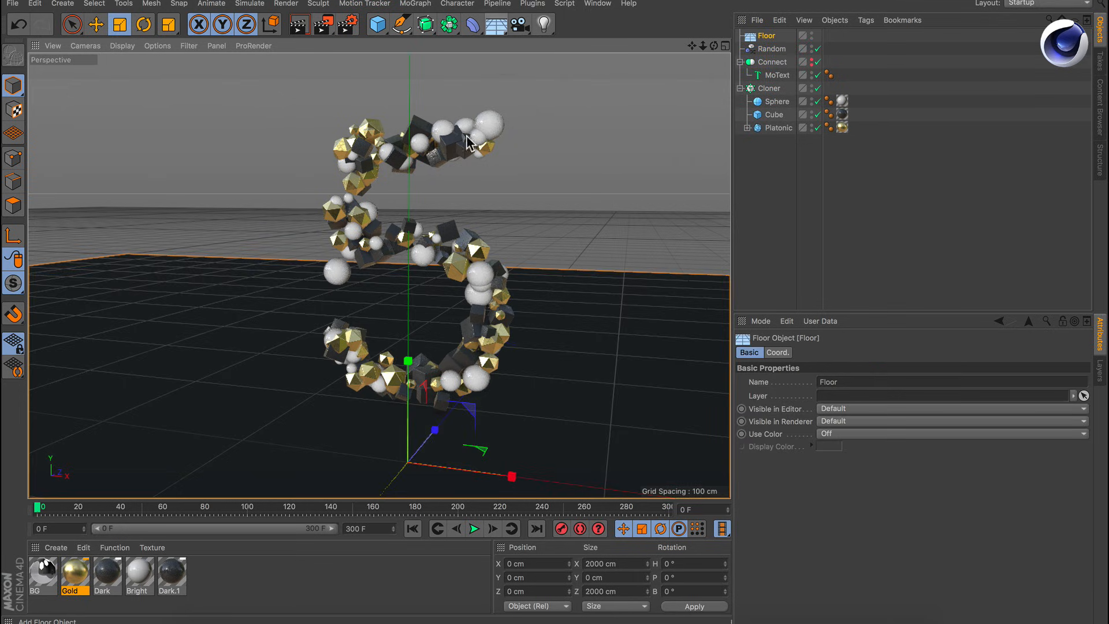
{"action": "left_click_drag", "start_coordinate": [483, 323], "coordinate": [445, 333], "text": "alt"}
{"action": "right_click_drag", "start_coordinate": [422, 306], "coordinate": [460, 297], "text": "alt"}
{"action": "left_click_drag", "start_coordinate": [462, 305], "coordinate": [414, 319], "text": "alt"}
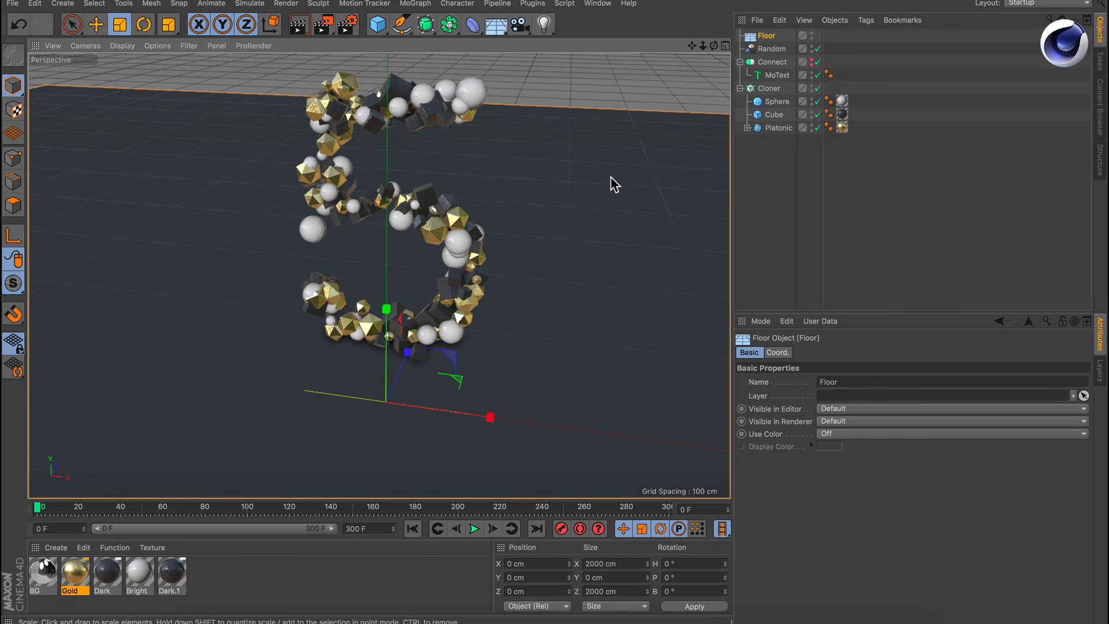
Apply a Rigid Body simulation tag to both the Floor and the Cloner.
{"action": "left_click", "coordinate": [785, 168]}
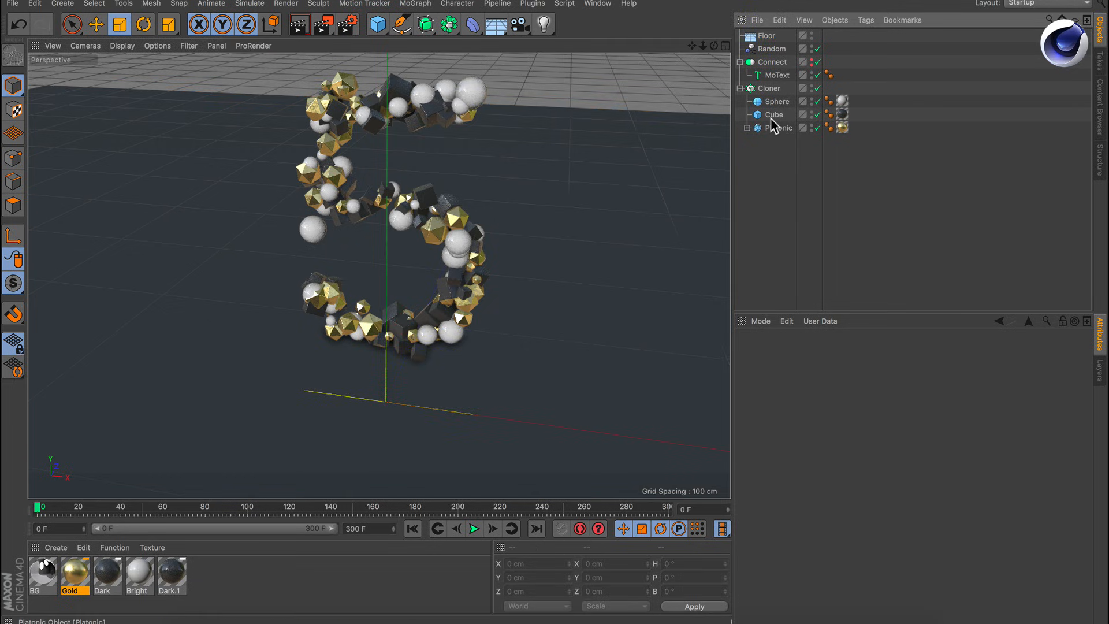
{"action": "left_click", "coordinate": [769, 89]}
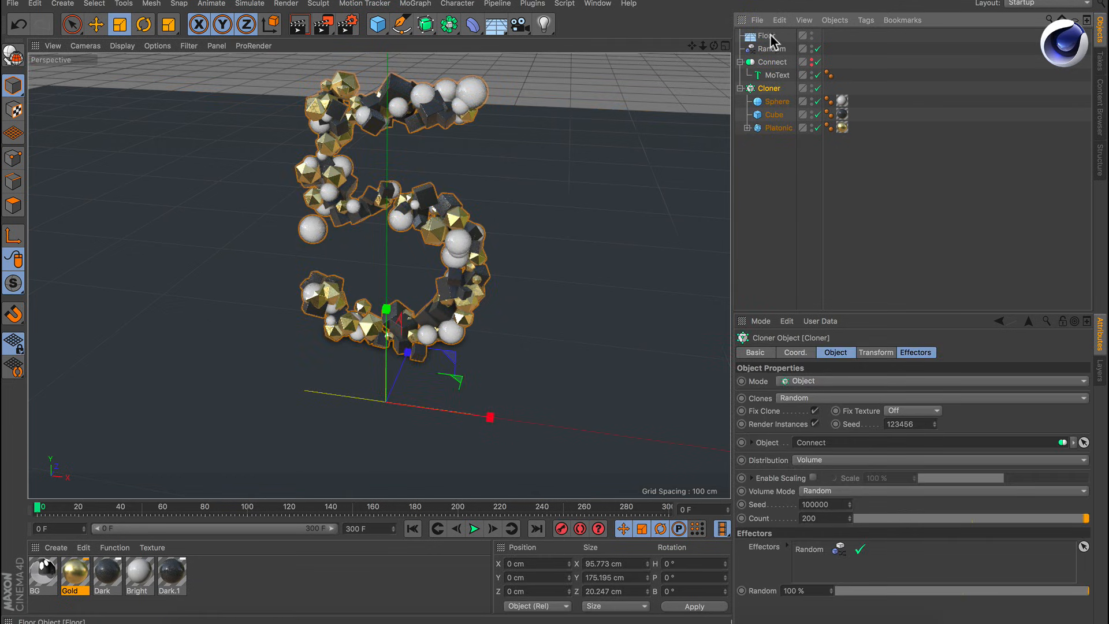
{"action": "left_click", "coordinate": [769, 35], "text": "ctrl"}
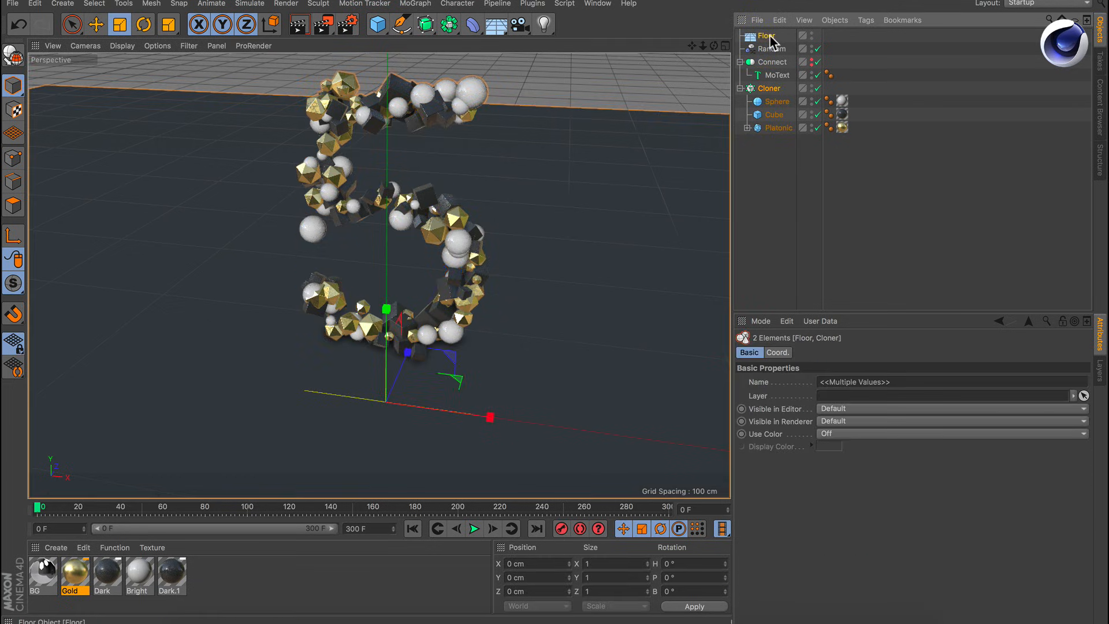
{"action": "right_click", "coordinate": [763, 92]}
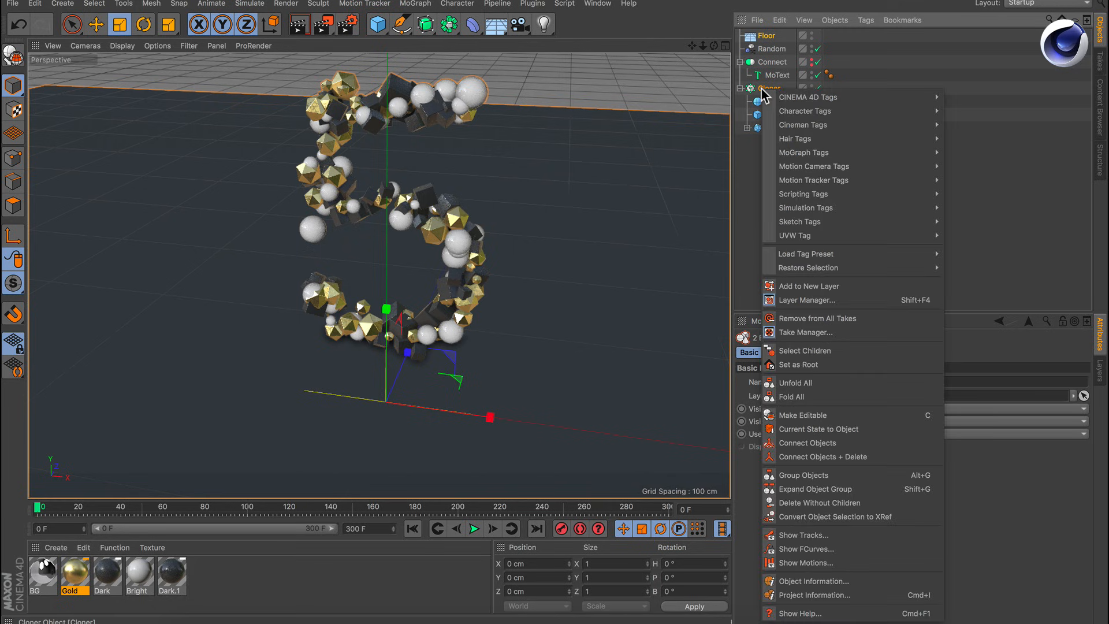
{"action": "mouse_move", "coordinate": [834, 208]}
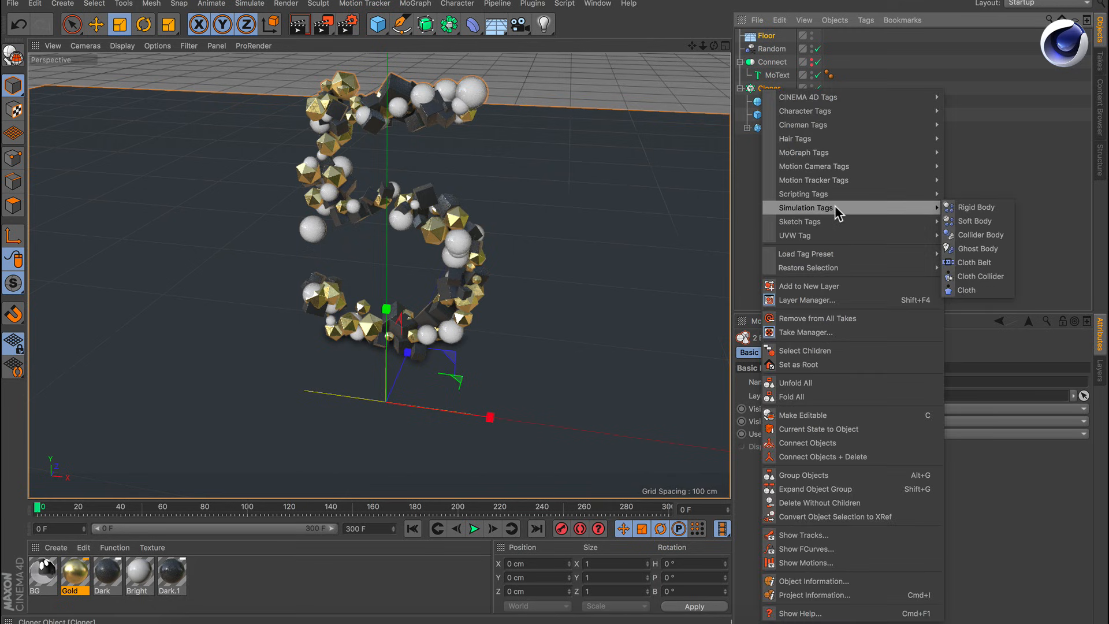
{"action": "left_click", "coordinate": [971, 207]}
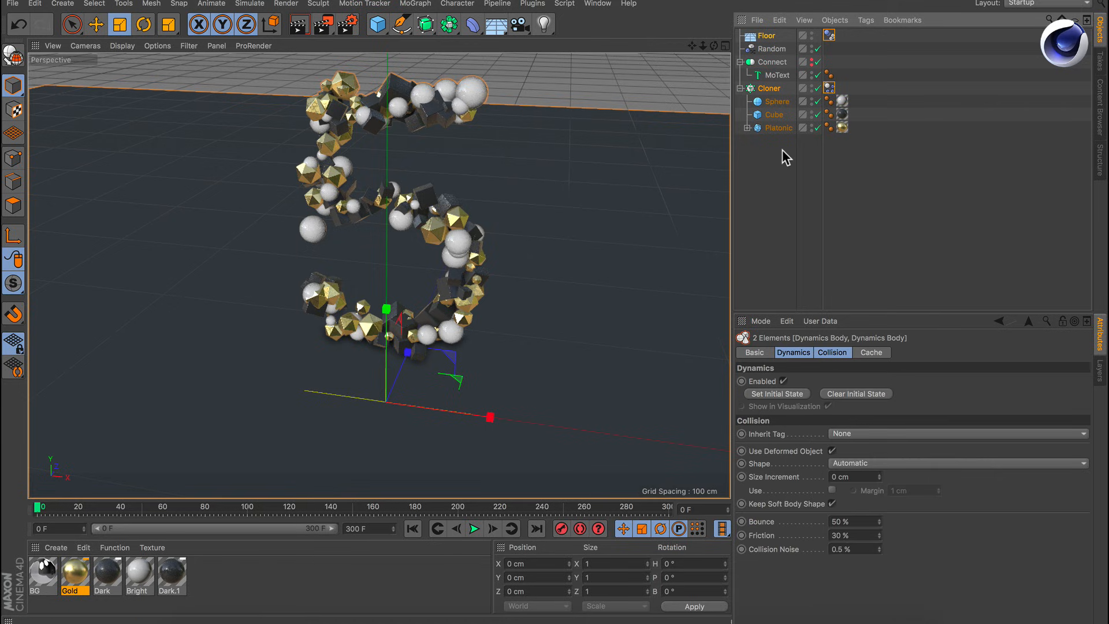
Review the Dynamics Body tag settings of the Floor and of the Cloner.
{"action": "left_click", "coordinate": [830, 36]}
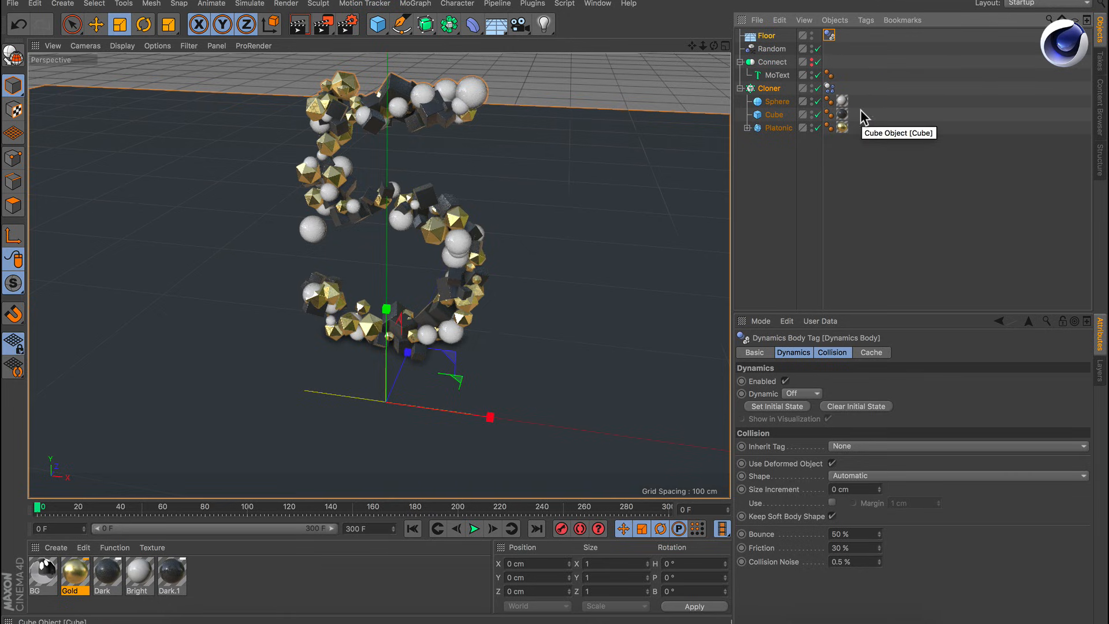
{"action": "left_click", "coordinate": [768, 90]}
{"action": "left_click", "coordinate": [831, 89]}
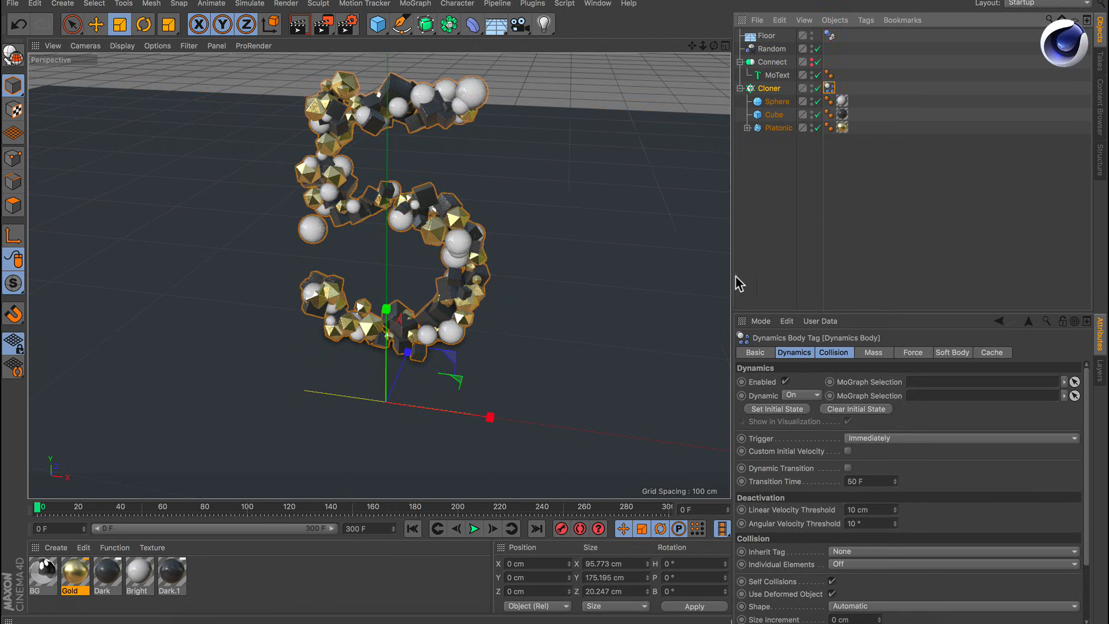
Play the rigid-body simulation to examine how the number falls, and return to the first frame.
{"action": "left_click", "coordinate": [475, 530]}
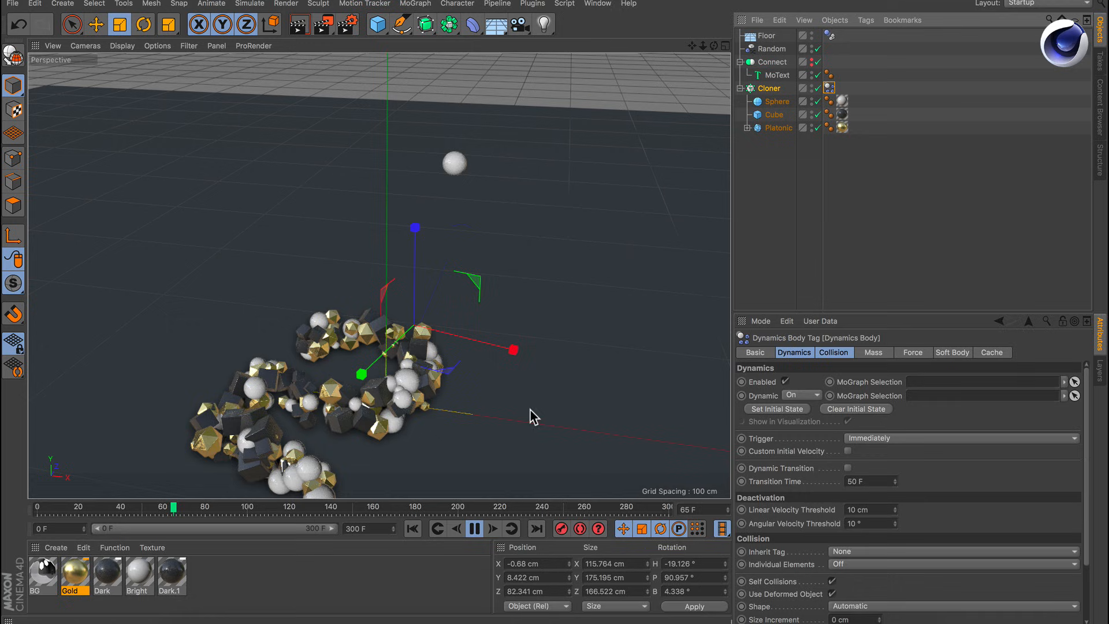
{"action": "left_click", "coordinate": [480, 527]}
{"action": "left_click", "coordinate": [416, 529]}
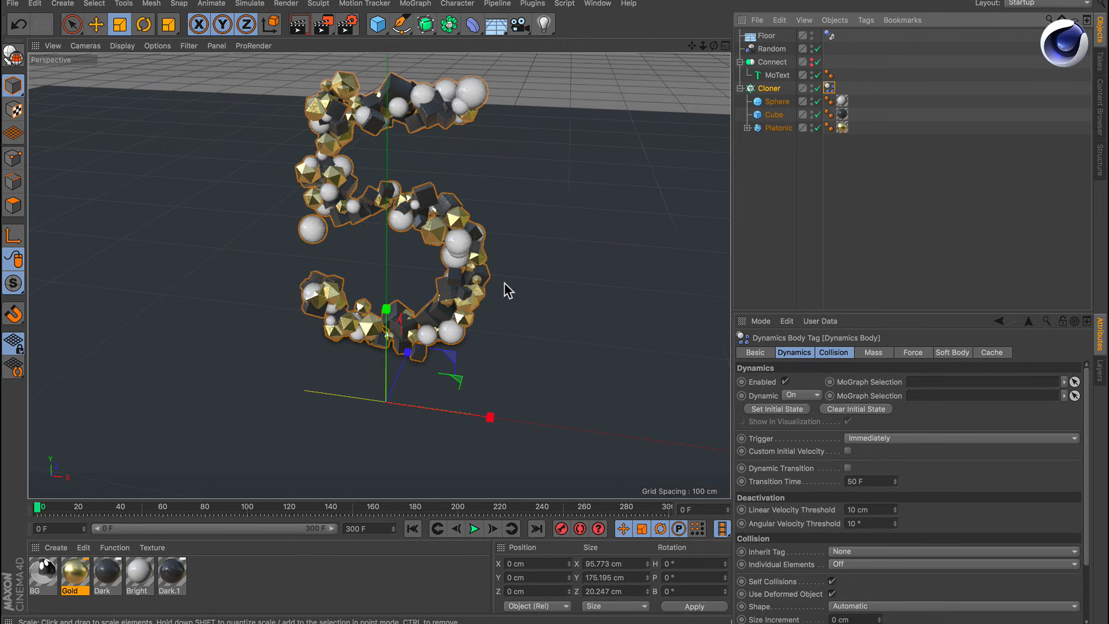
Set Individual Elements to All in the collision settings of the Cloner's Dynamics Body tag.
{"action": "left_click", "coordinate": [784, 381]}
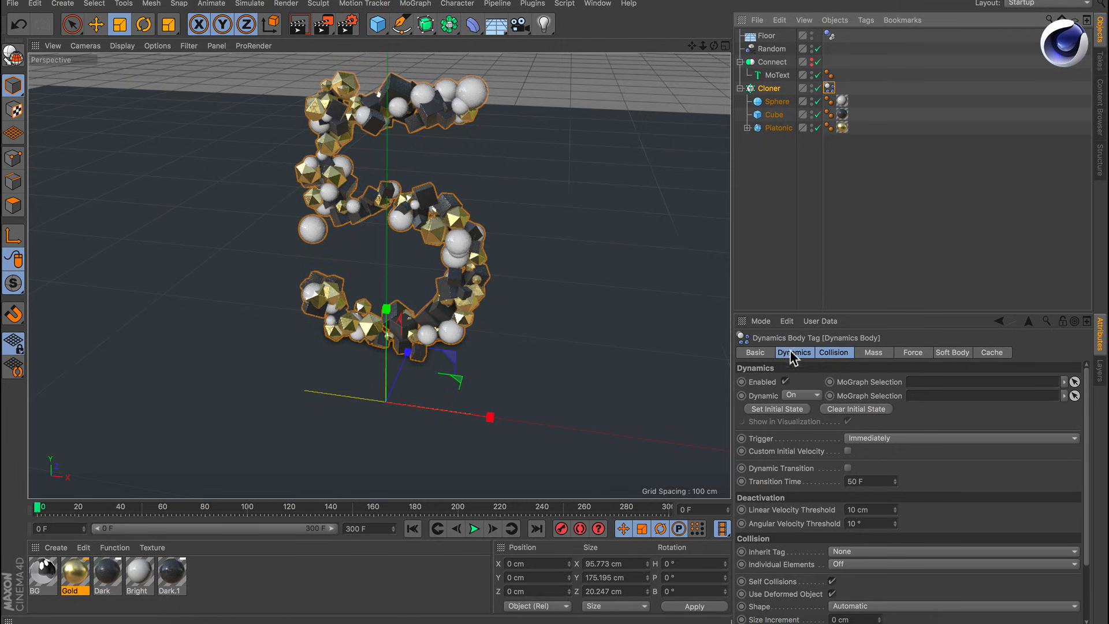
{"action": "left_click", "coordinate": [836, 351]}
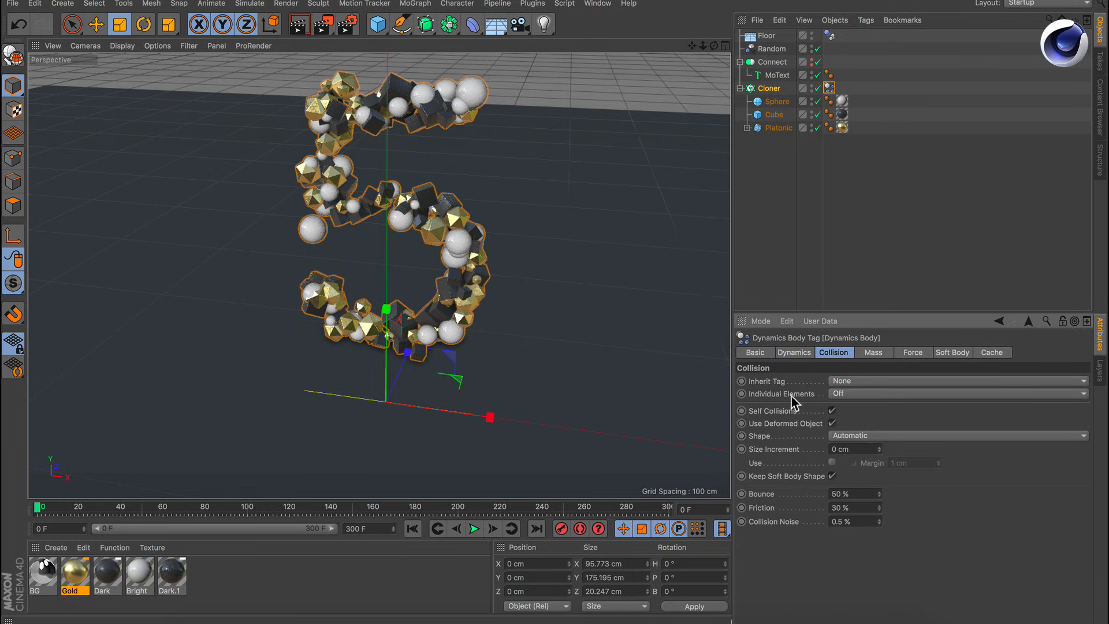
{"action": "left_click", "coordinate": [856, 394]}
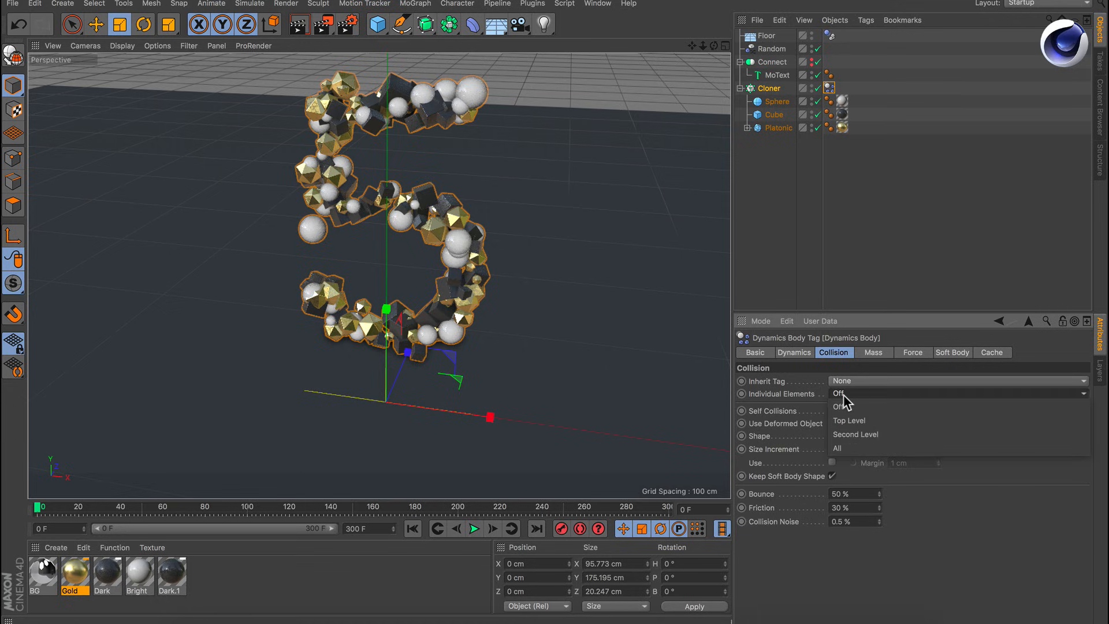
{"action": "left_click", "coordinate": [843, 446]}
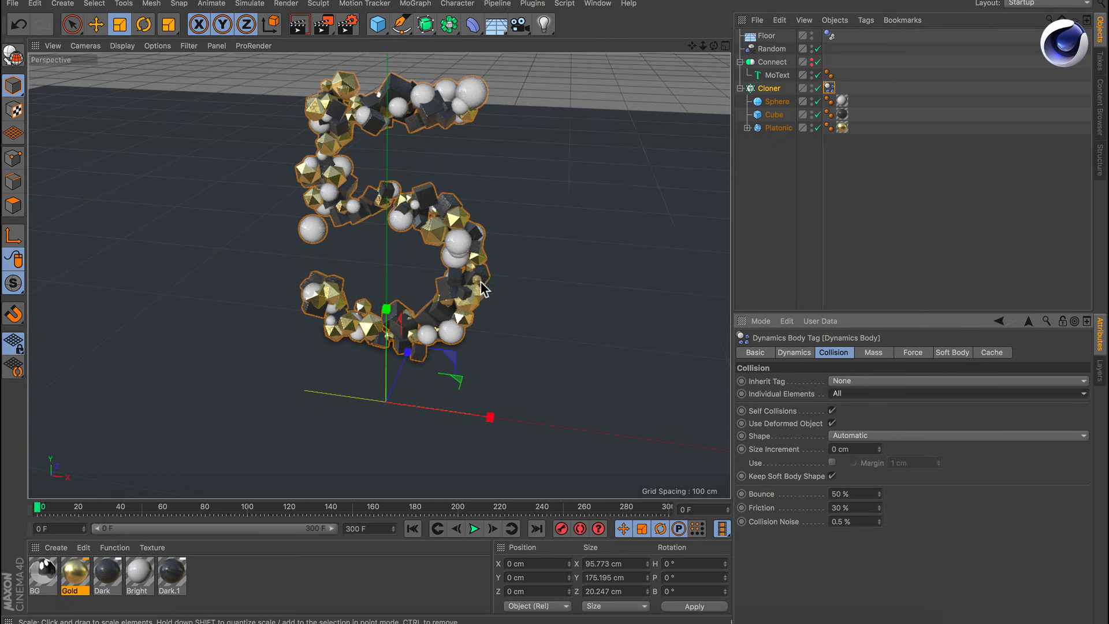
Inspect the overlapping clones up close, play the simulation with individual collisions, and return to the first frame.
{"action": "right_click_drag", "start_coordinate": [480, 282], "coordinate": [636, 252], "text": "alt"}
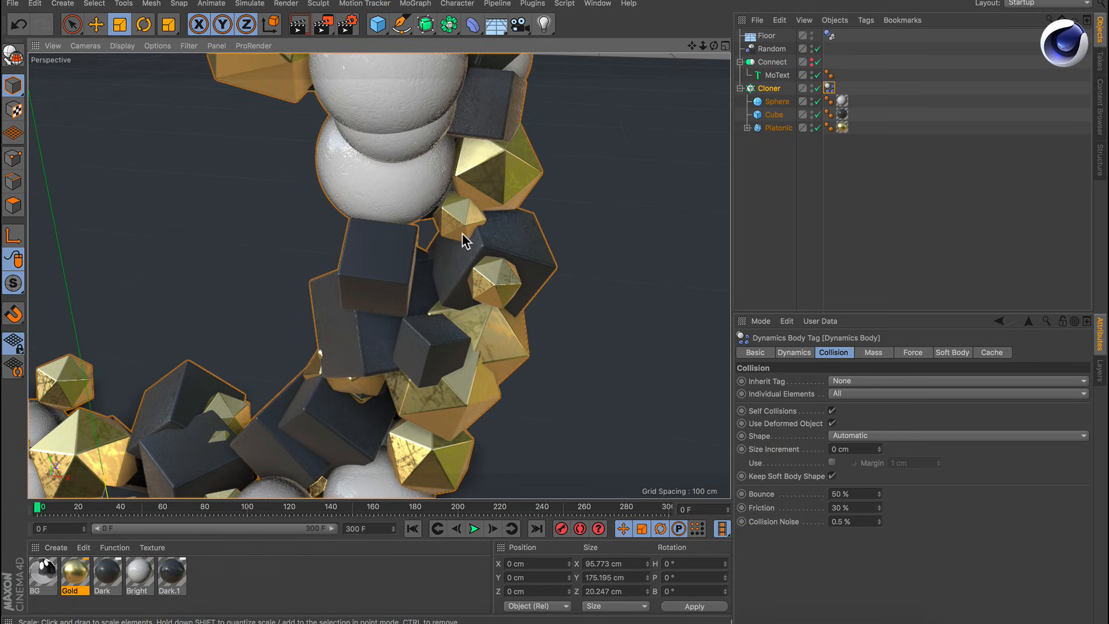
{"action": "mouse_move", "coordinate": [464, 239]}
{"action": "left_mouse_down", "text": "alt"}
{"action": "mouse_move", "coordinate": [453, 217]}
{"action": "mouse_move", "coordinate": [474, 234]}
{"action": "left_mouse_up", "text": "alt"}
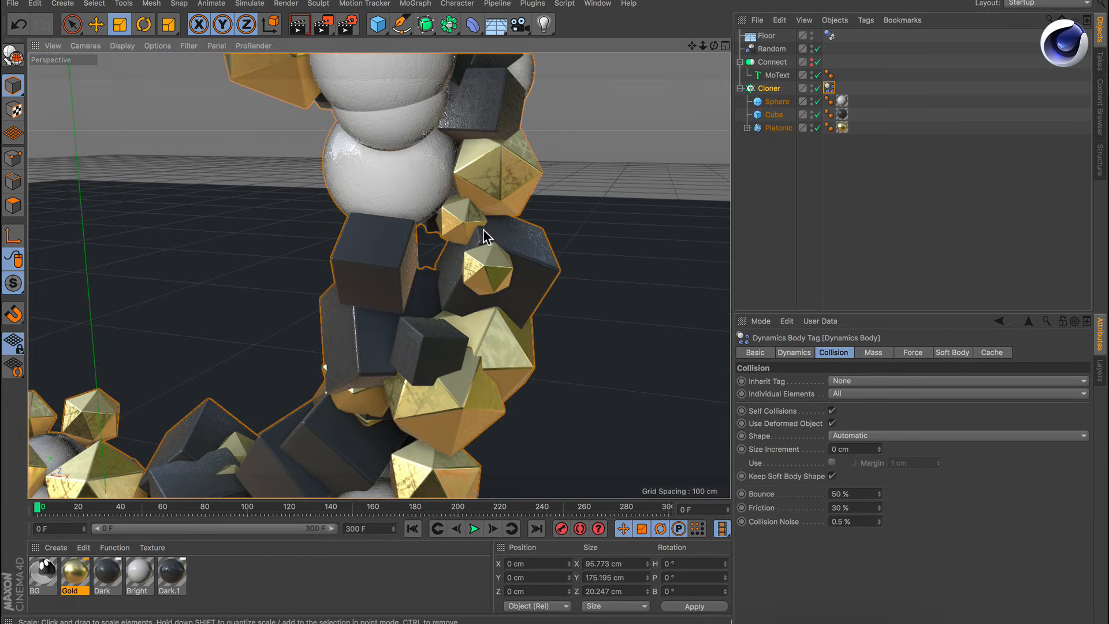
{"action": "right_click_drag", "start_coordinate": [483, 230], "coordinate": [439, 222], "text": "alt"}
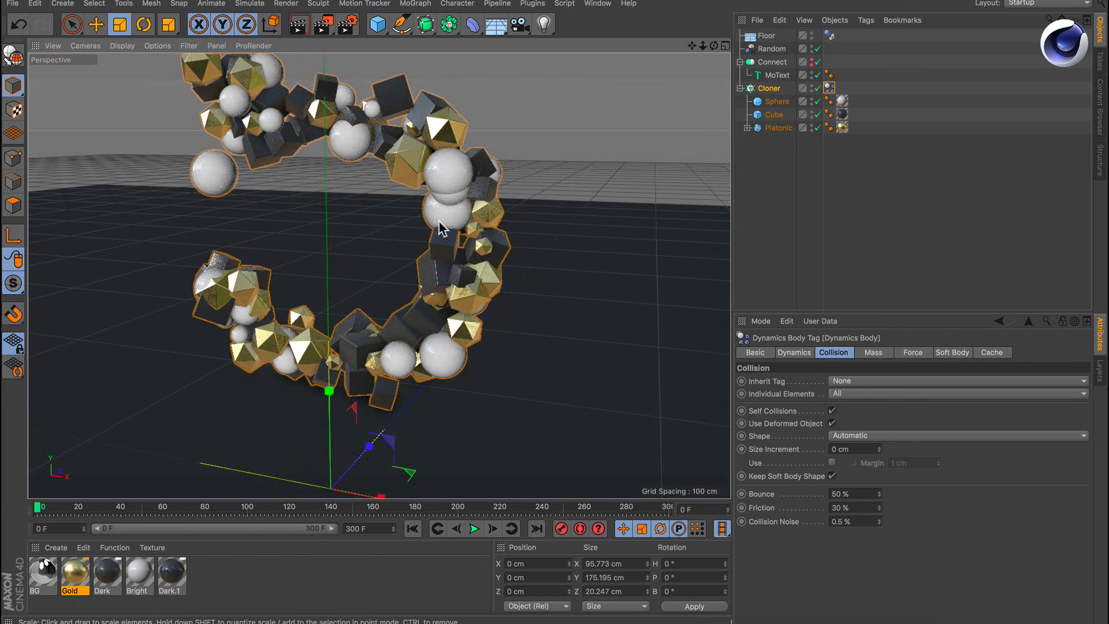
{"action": "middle_click_drag", "start_coordinate": [447, 217], "coordinate": [471, 259], "text": "alt"}
{"action": "right_click_drag", "start_coordinate": [471, 258], "coordinate": [425, 276], "text": "alt"}
{"action": "middle_click_drag", "start_coordinate": [465, 253], "coordinate": [442, 287], "text": "alt"}
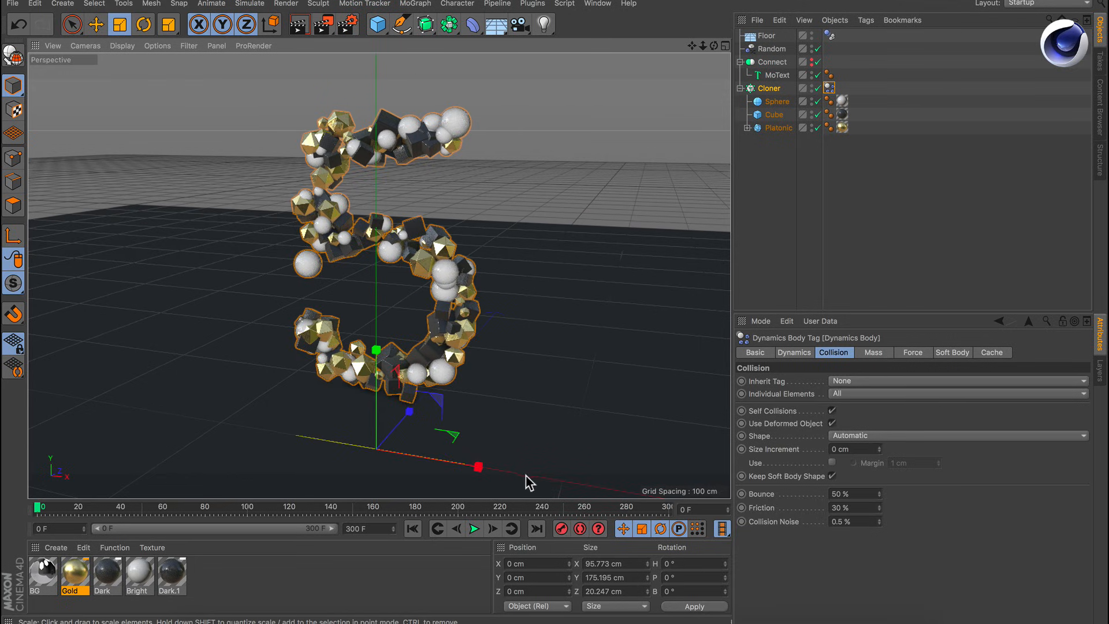
{"action": "left_click", "coordinate": [474, 529]}
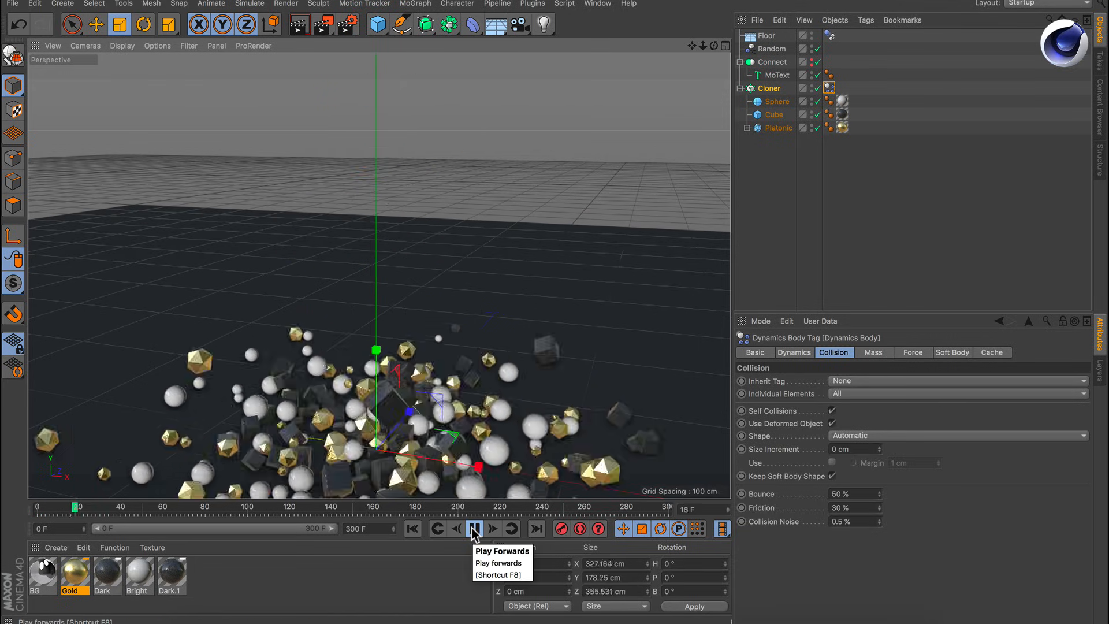
{"action": "left_click", "coordinate": [412, 529]}
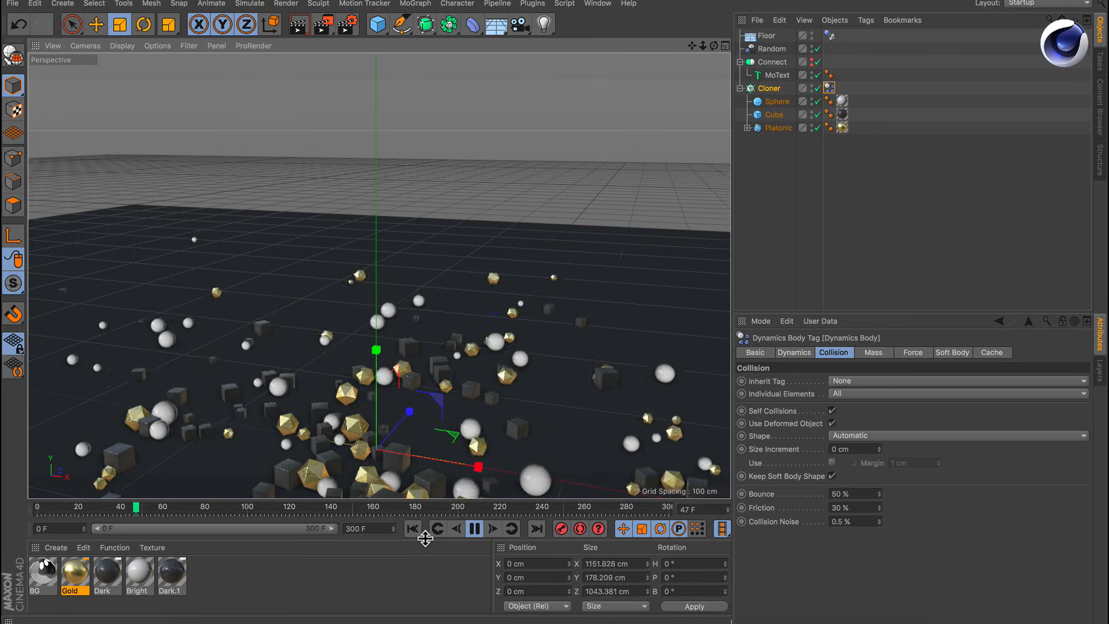
{"action": "left_click", "coordinate": [475, 529]}
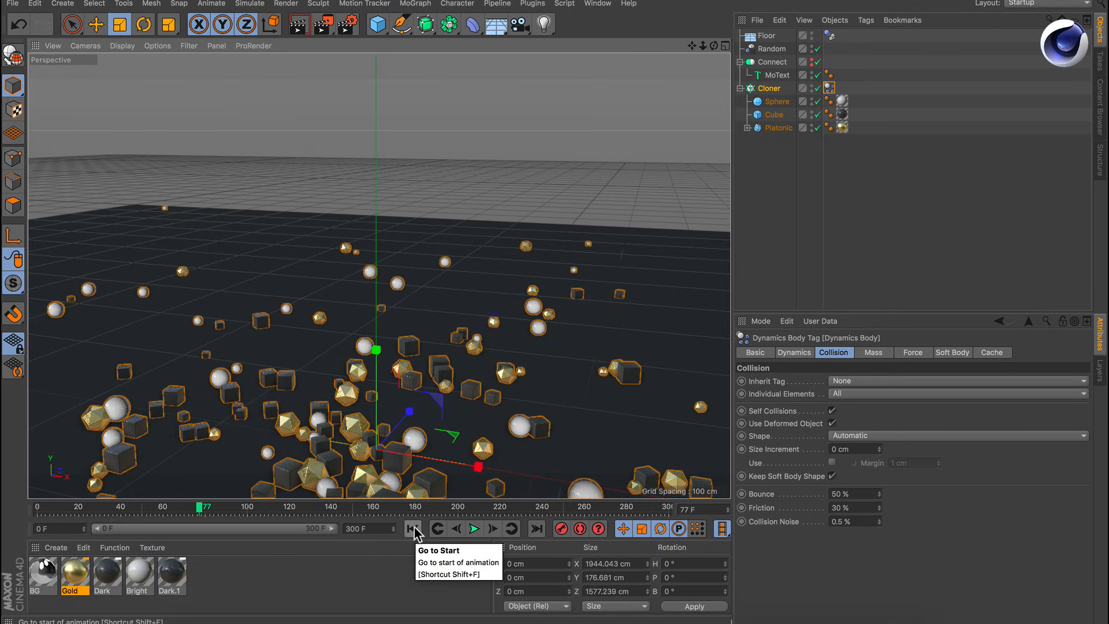
{"action": "left_click", "coordinate": [413, 528]}
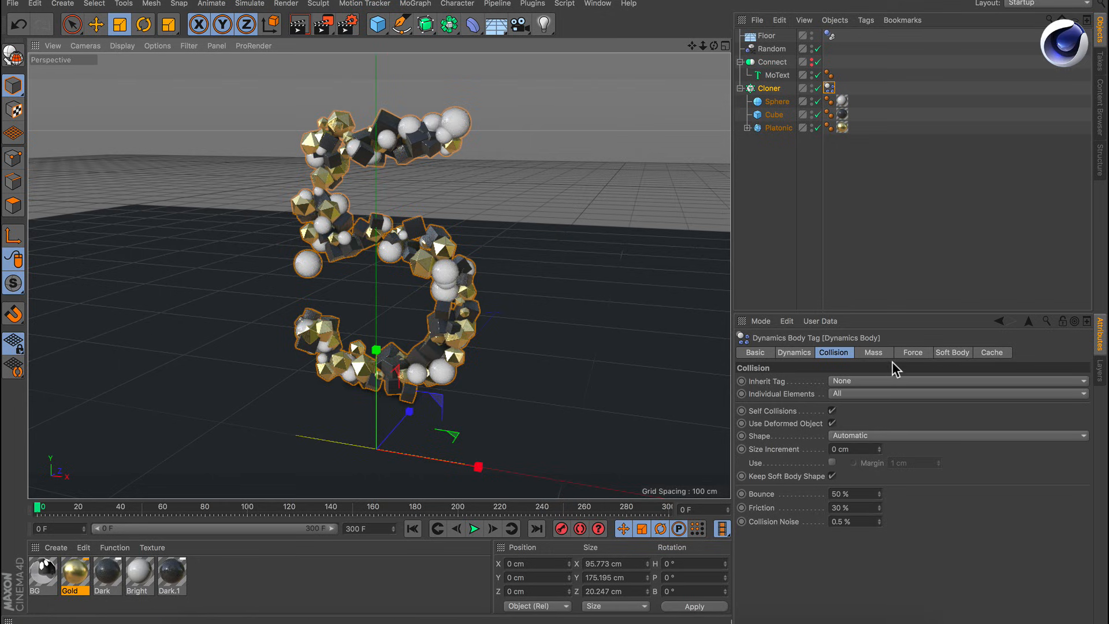
Set Follow Position to 1 in the force settings of the Cloner's Dynamics Body tag while the simulation plays.
{"action": "left_click", "coordinate": [914, 353]}
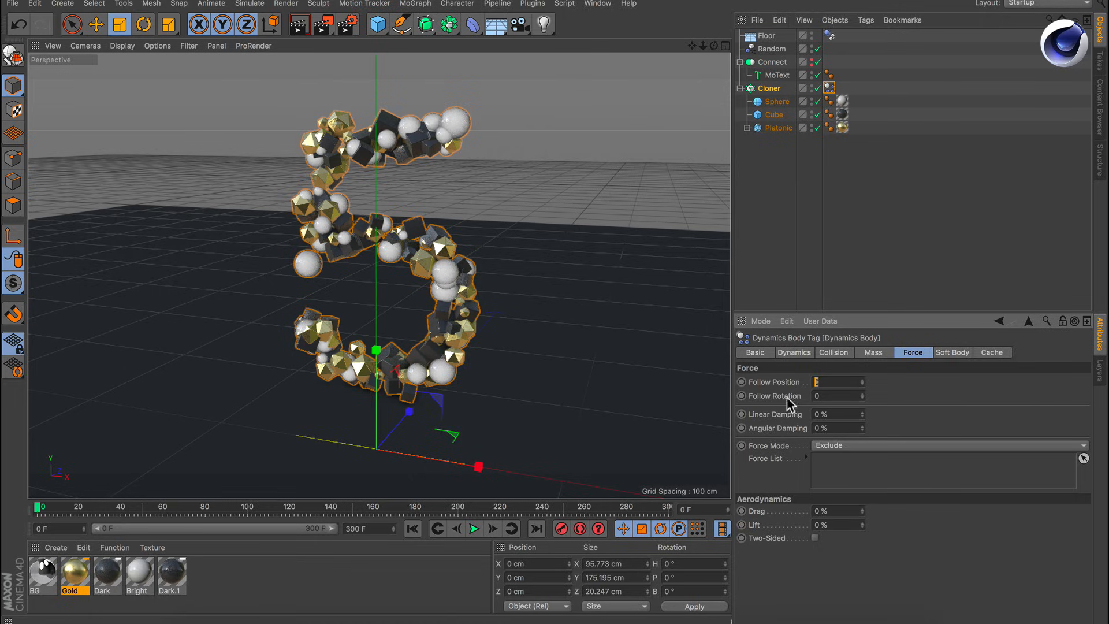
{"action": "type", "text": "1"}
{"action": "left_click", "coordinate": [475, 529]}
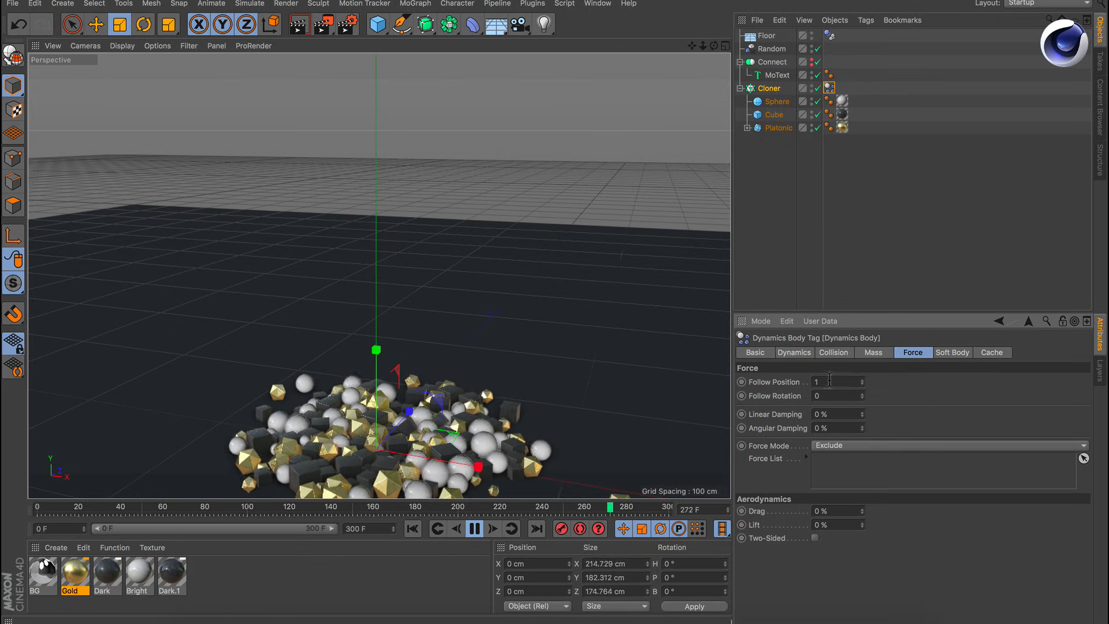
{"action": "key", "text": "Return"}
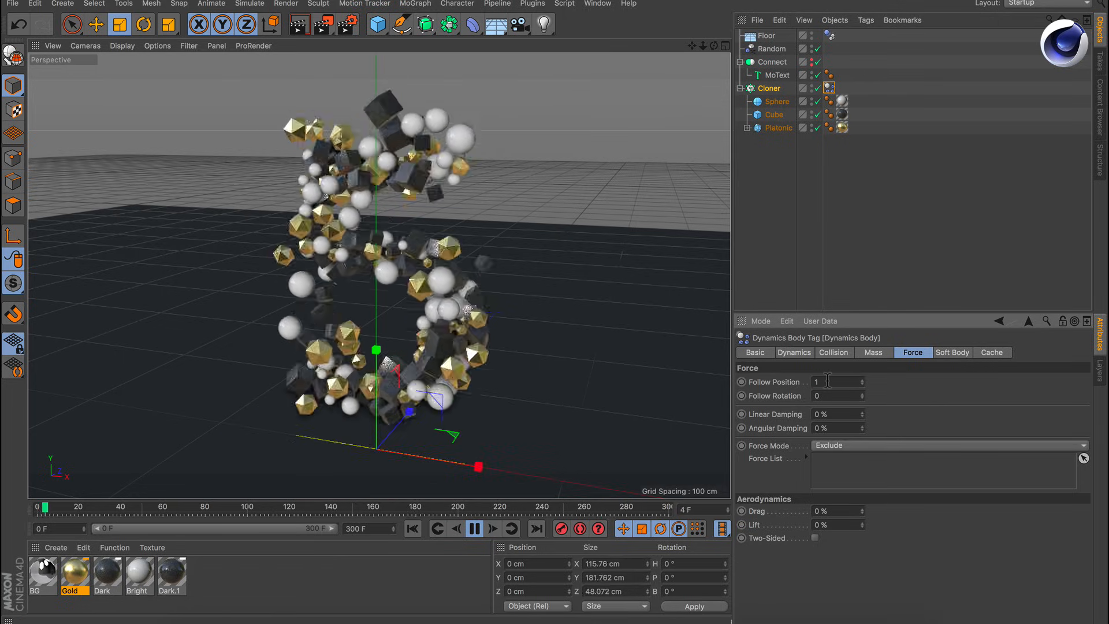
Set both Follow Position and Follow Rotation of the Cloner's Dynamics Body tag to 10.
{"action": "left_click", "coordinate": [827, 380]}
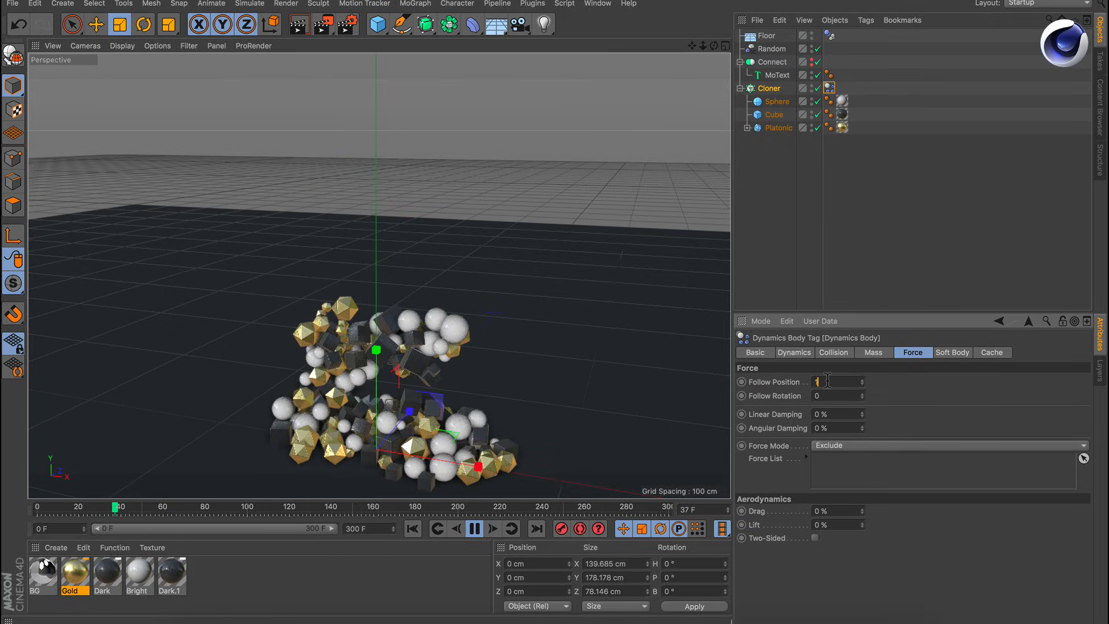
{"action": "type", "text": "0"}
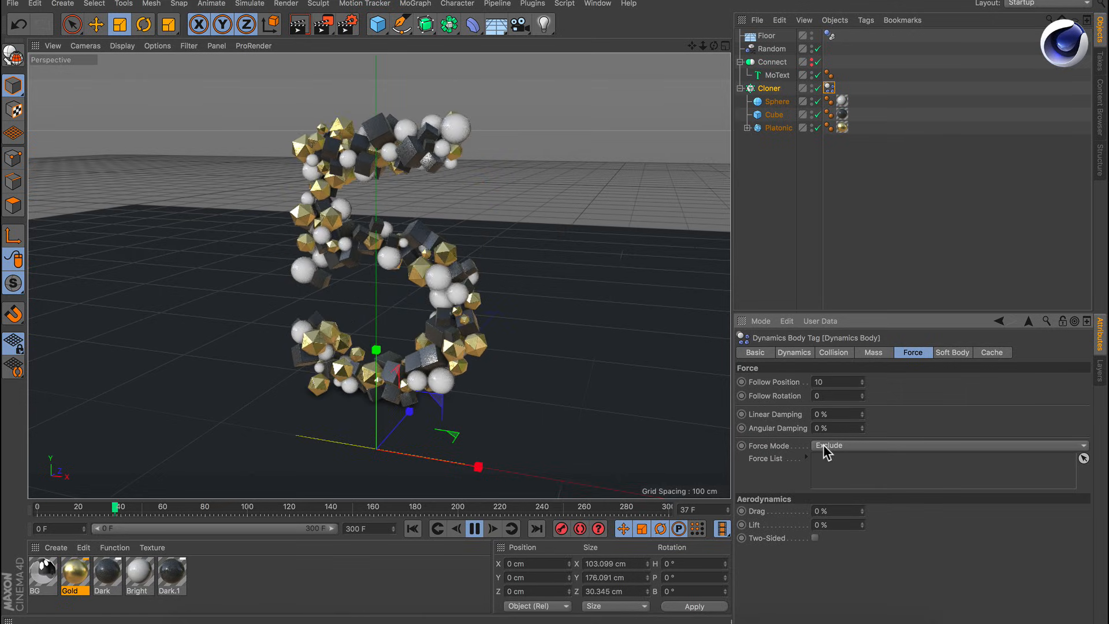
{"action": "left_click_drag", "start_coordinate": [840, 397], "coordinate": [782, 417]}
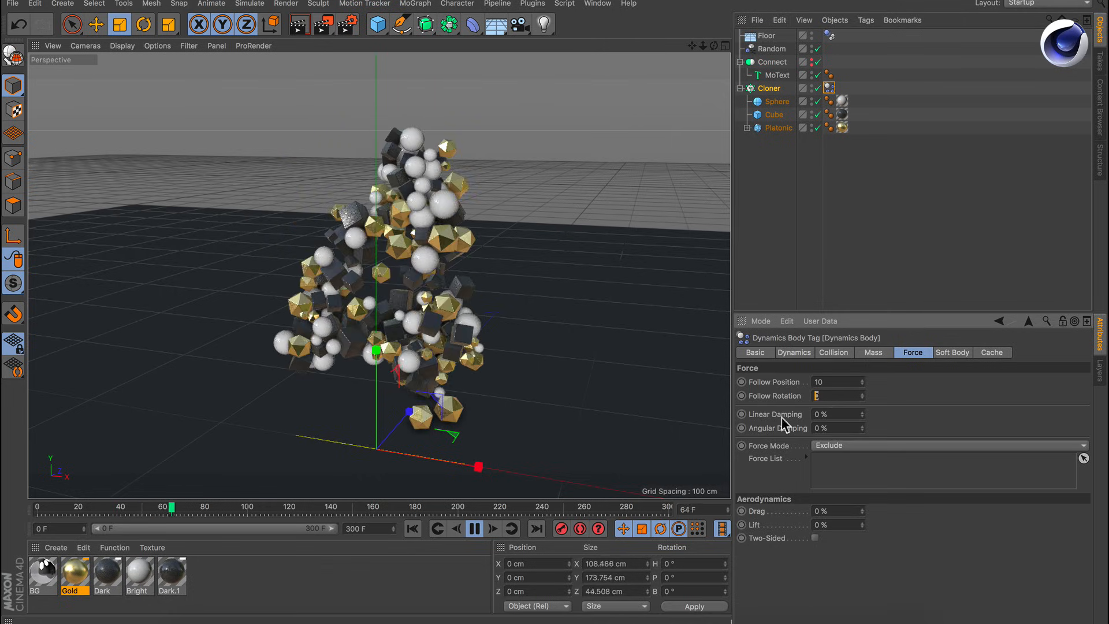
{"action": "type", "text": "10"}
{"action": "key", "text": "Return"}
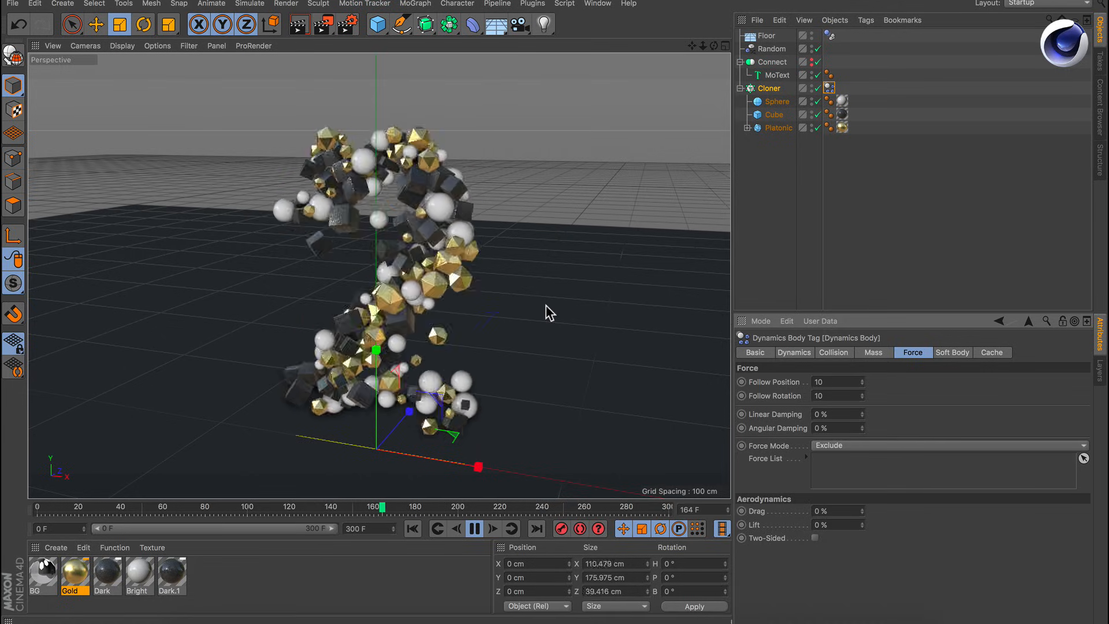
Scale the Sphere, Cube and Platonic down together, deselect them and stop the playback.
{"action": "mouse_move", "coordinate": [418, 313]}
{"action": "left_mouse_down", "text": "alt"}
{"action": "mouse_move", "coordinate": [439, 314]}
{"action": "mouse_move", "coordinate": [408, 321]}
{"action": "mouse_move", "coordinate": [412, 294]}
{"action": "left_mouse_up", "text": "alt"}
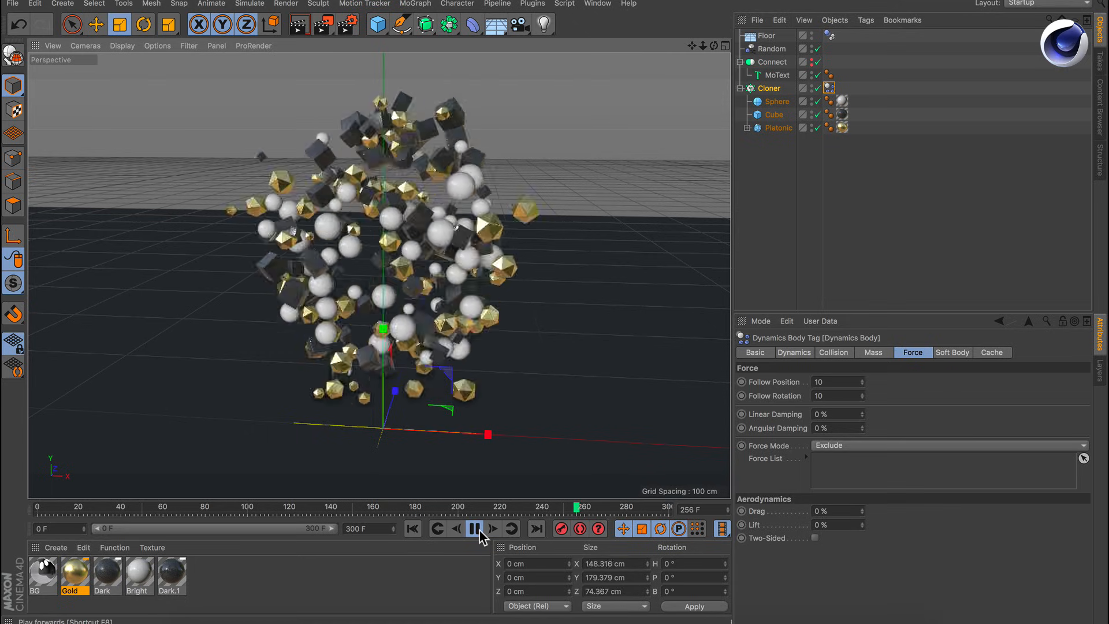
{"action": "left_click", "coordinate": [777, 101]}
{"action": "left_click", "coordinate": [776, 128], "text": "shift"}
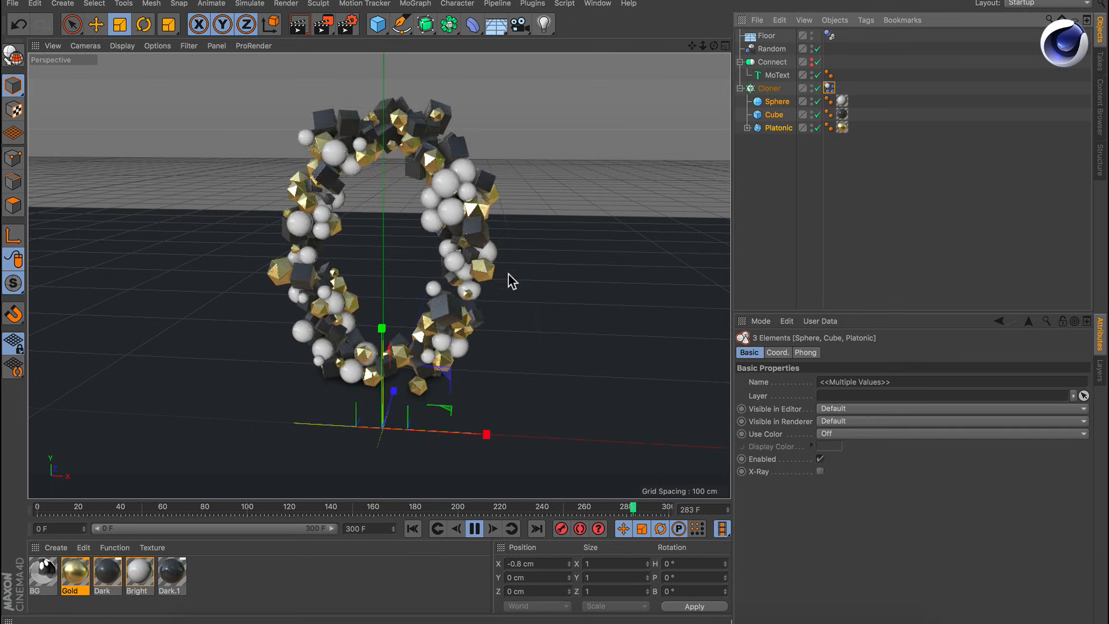
{"action": "key", "text": "t"}
{"action": "left_click_drag", "start_coordinate": [535, 260], "coordinate": [486, 271]}
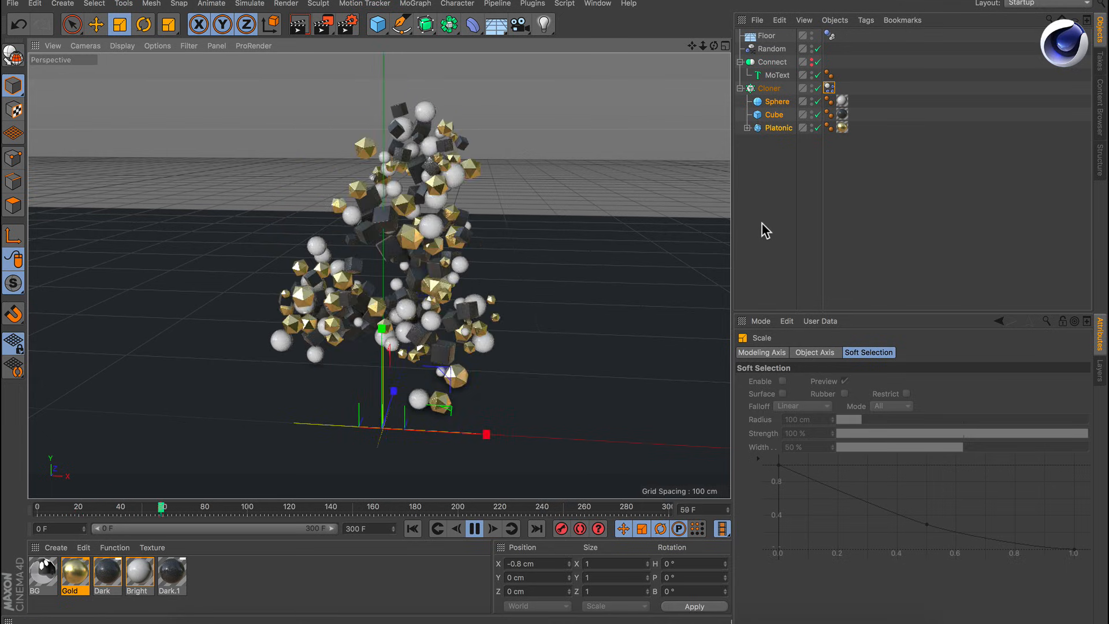
{"action": "left_click", "coordinate": [812, 259]}
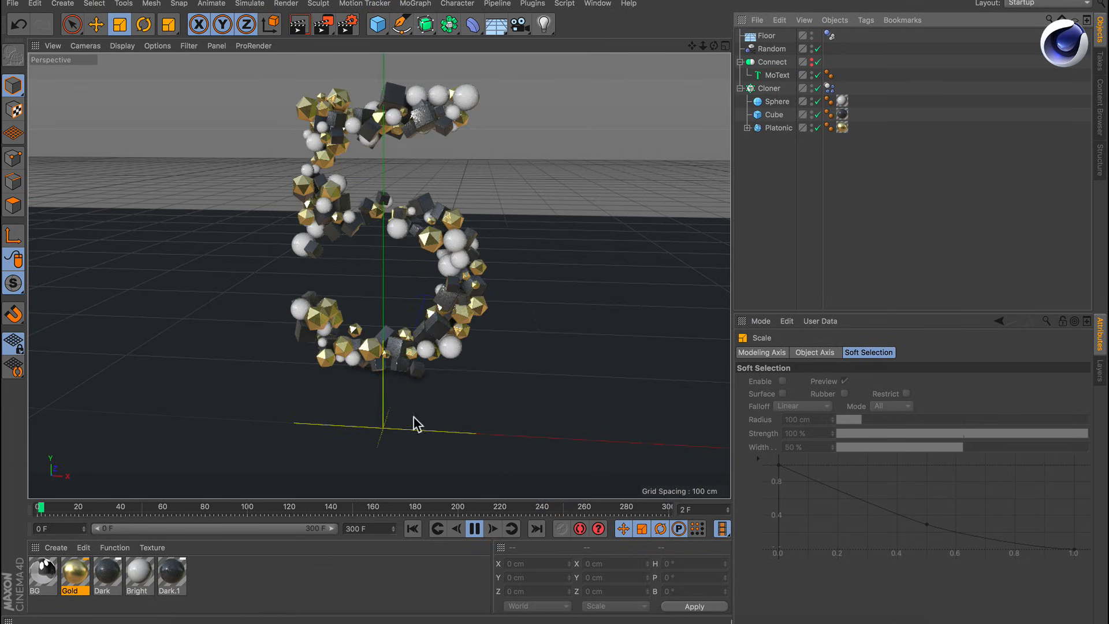
{"action": "left_click", "coordinate": [474, 528]}
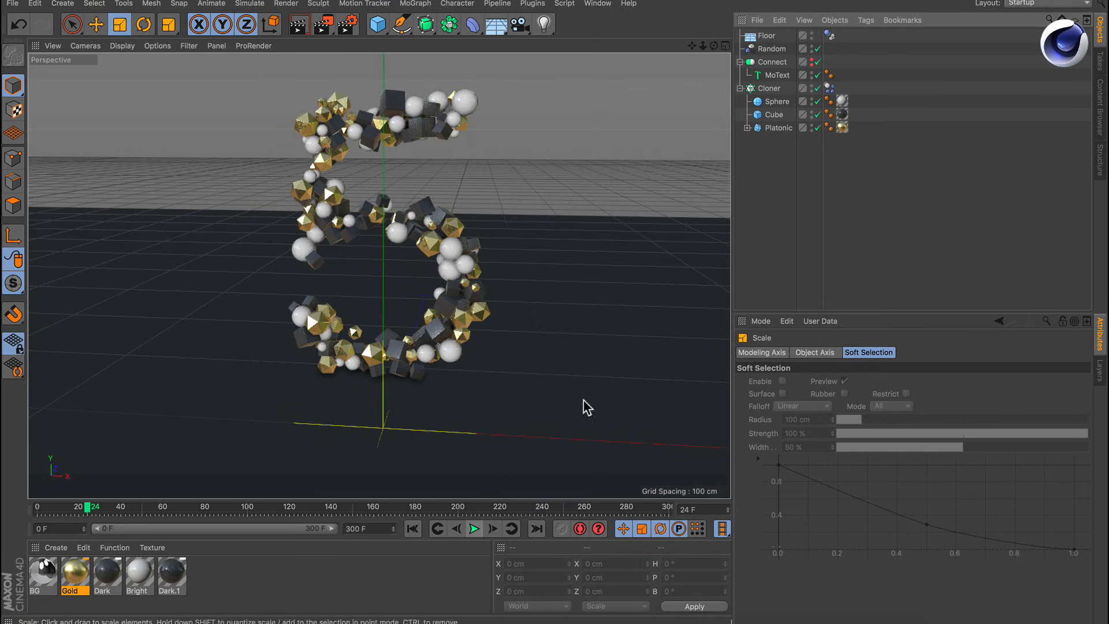
Keyframe Follow Position and Follow Rotation of the Cloner's Dynamics Body tag at 10 on frame 20.
{"action": "left_click", "coordinate": [830, 88]}
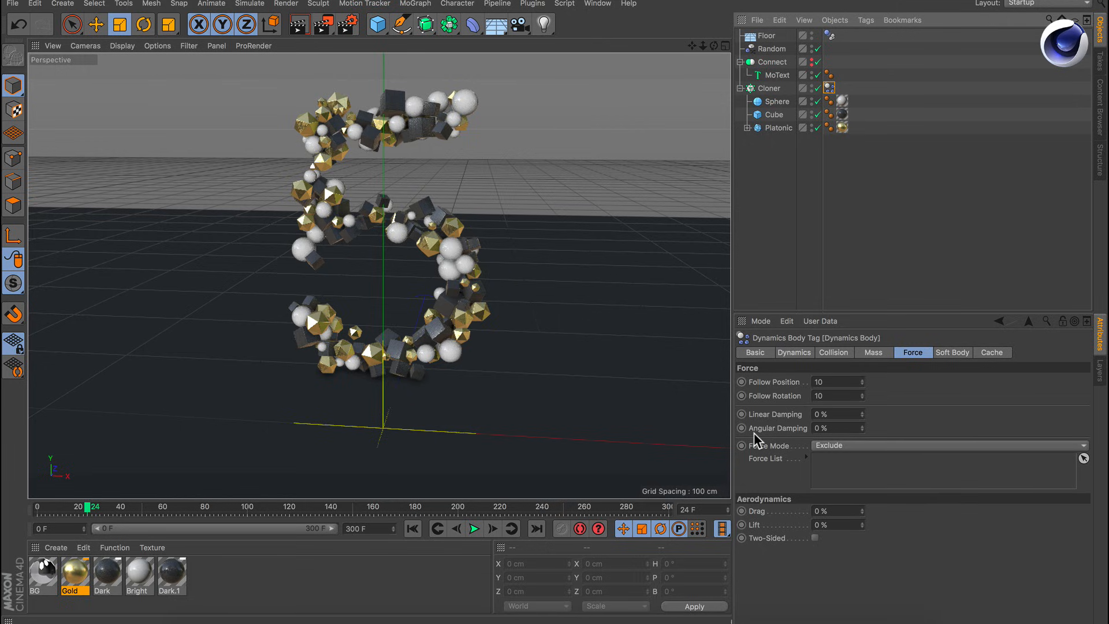
{"action": "left_click", "coordinate": [74, 510]}
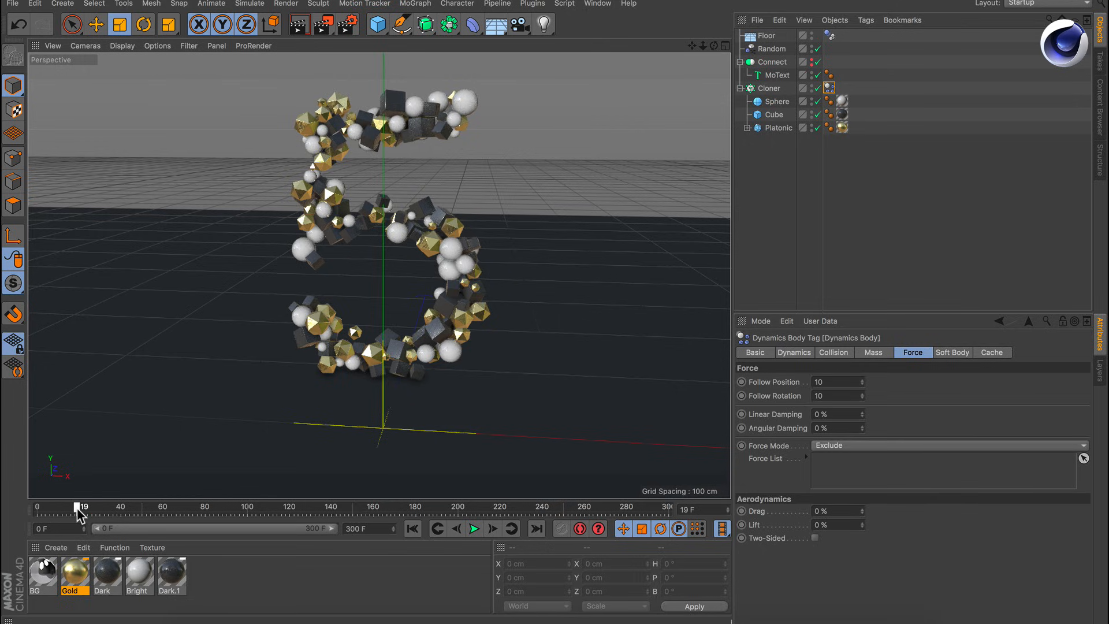
{"action": "left_click_drag", "start_coordinate": [77, 508], "coordinate": [79, 507]}
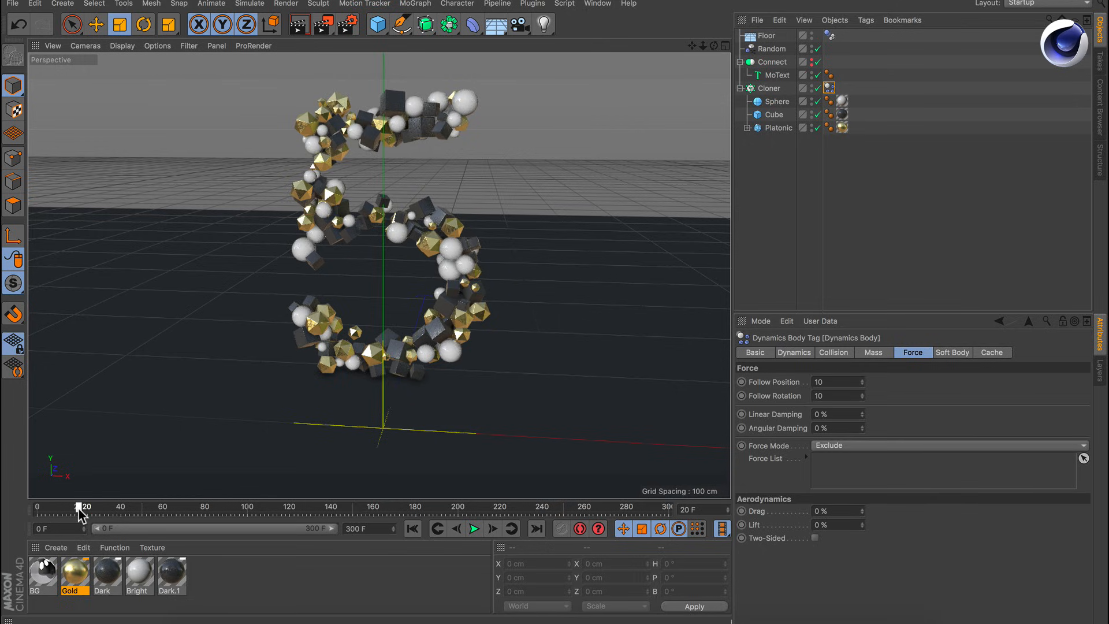
{"action": "left_click", "coordinate": [742, 382]}
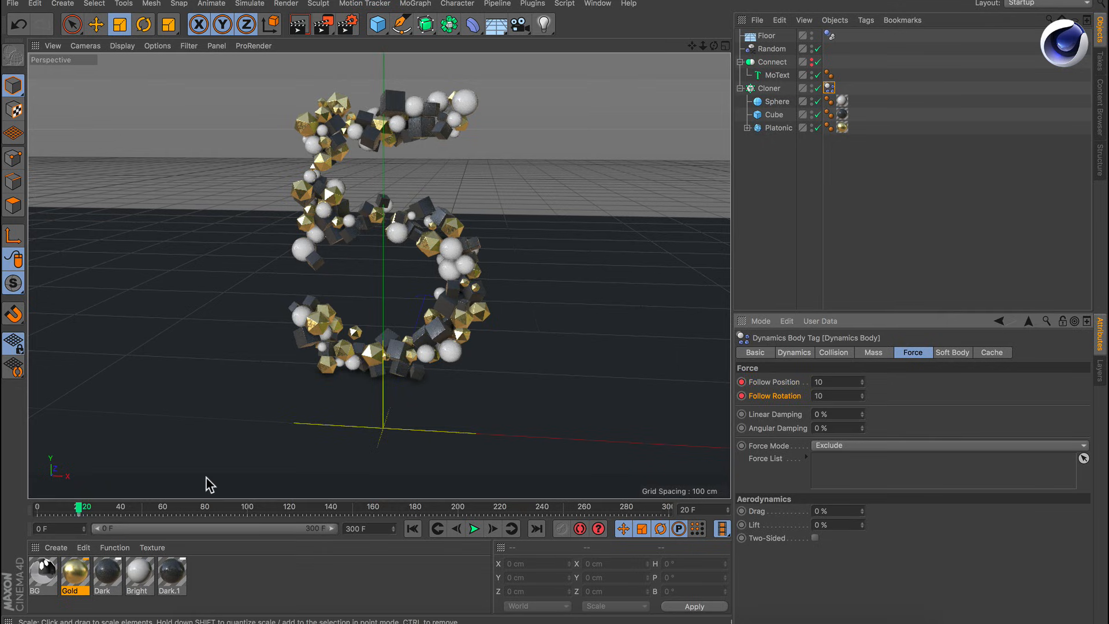
Keyframe Follow Position and Follow Rotation at 0 on frame 21, play the simulation and return to the first frame.
{"action": "left_click", "coordinate": [493, 527]}
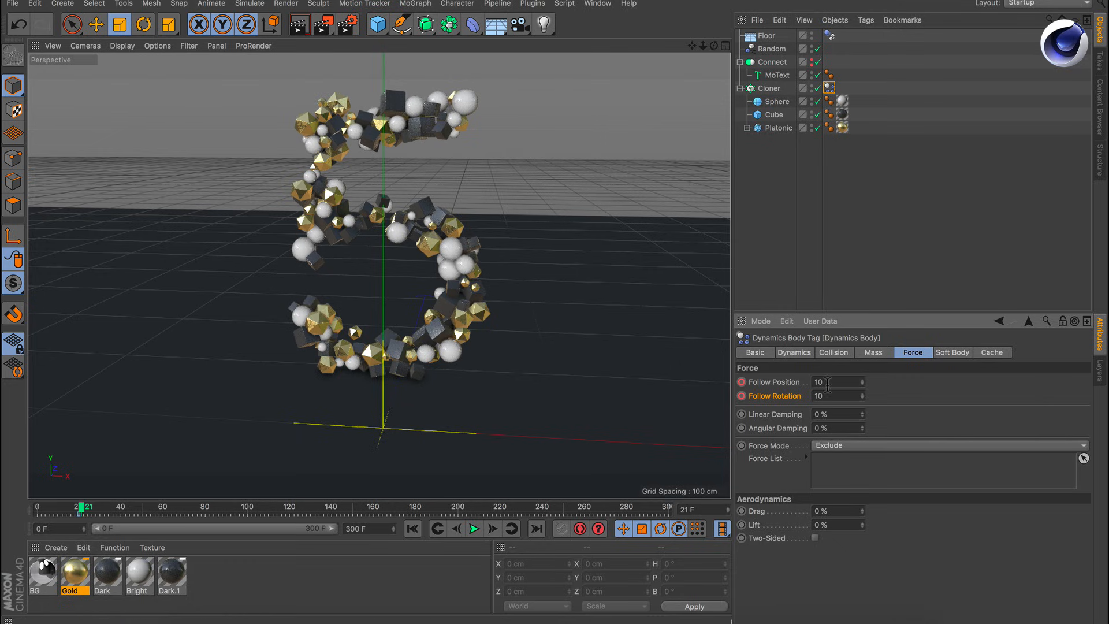
{"action": "type", "text": "0"}
{"action": "left_click", "coordinate": [411, 528]}
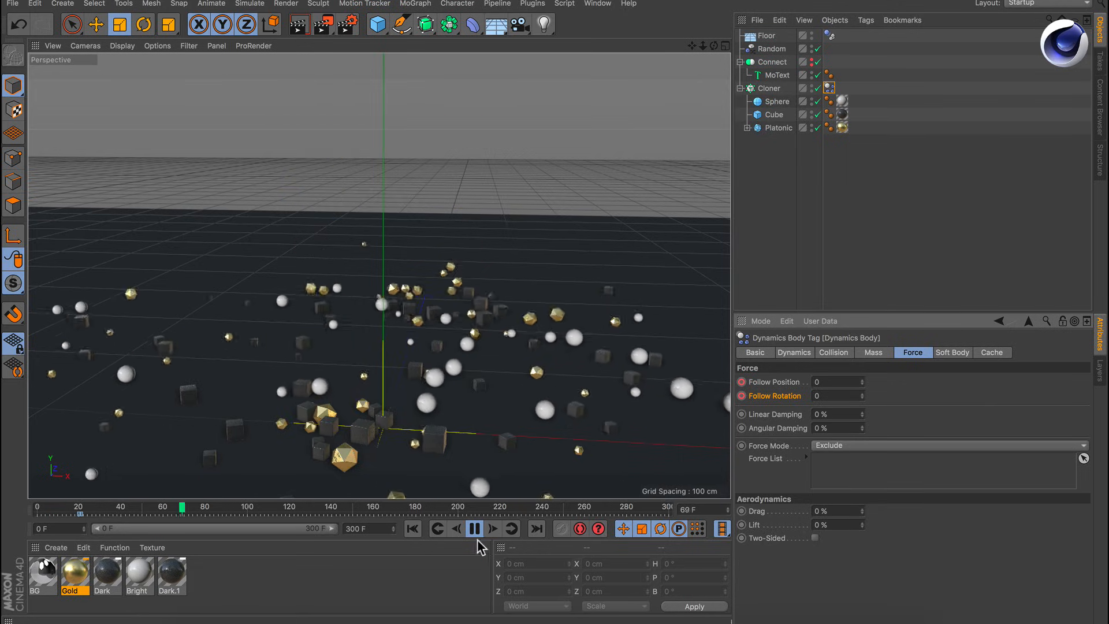
{"action": "left_click", "coordinate": [413, 529]}
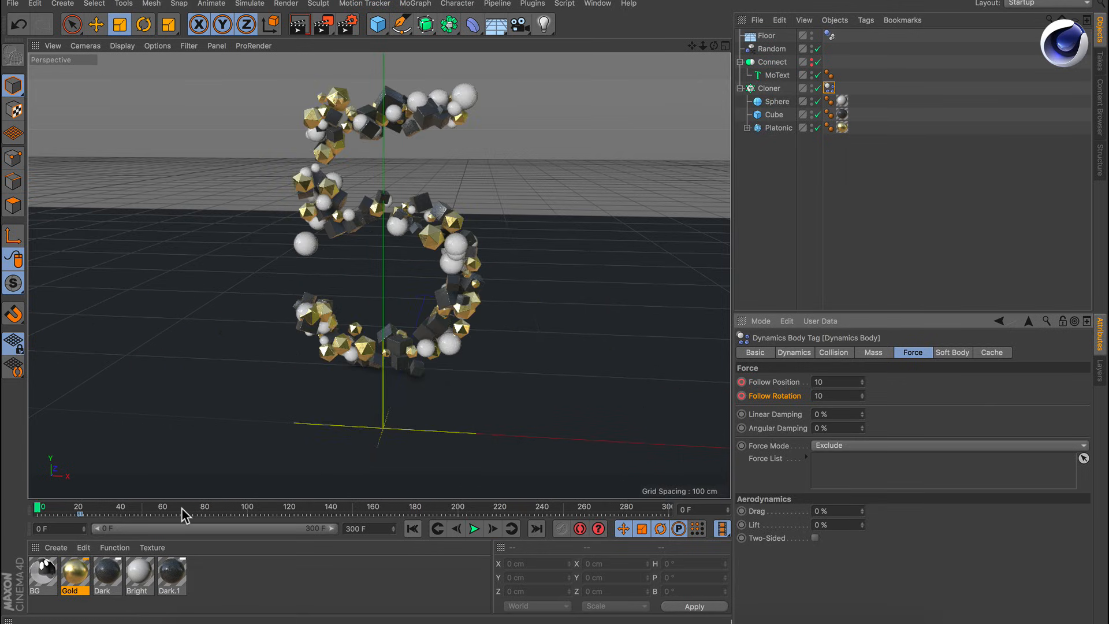
Keyframe Follow Position and Follow Rotation at 0 on frame 50 and at 10 on frame 65, and play the simulation from the first frame.
{"action": "left_click", "coordinate": [143, 507]}
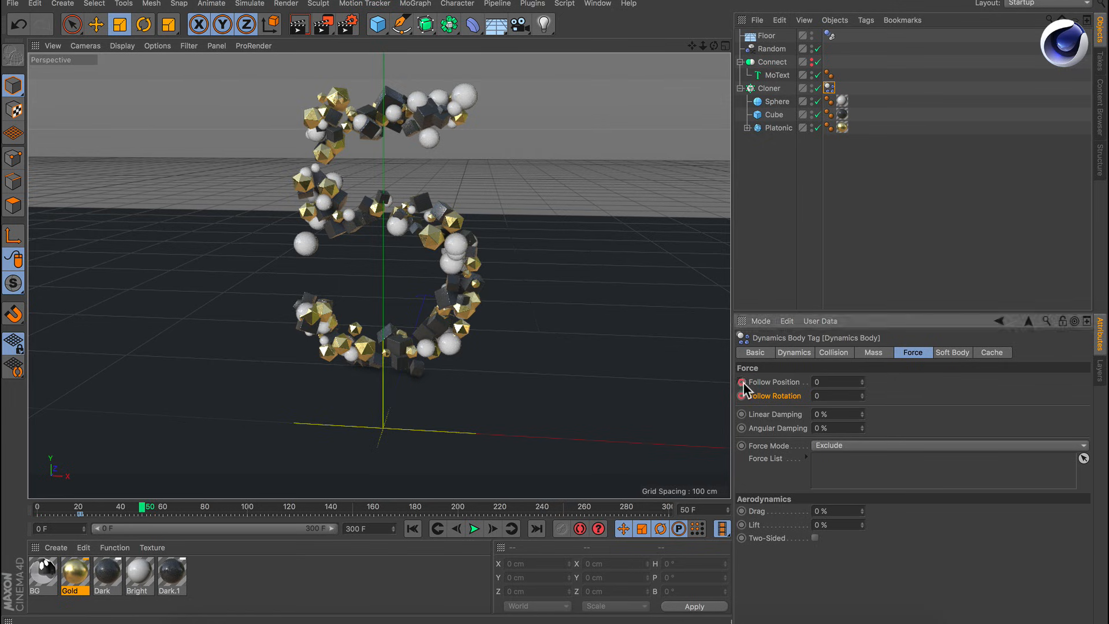
{"action": "left_click_drag", "start_coordinate": [144, 506], "coordinate": [173, 510]}
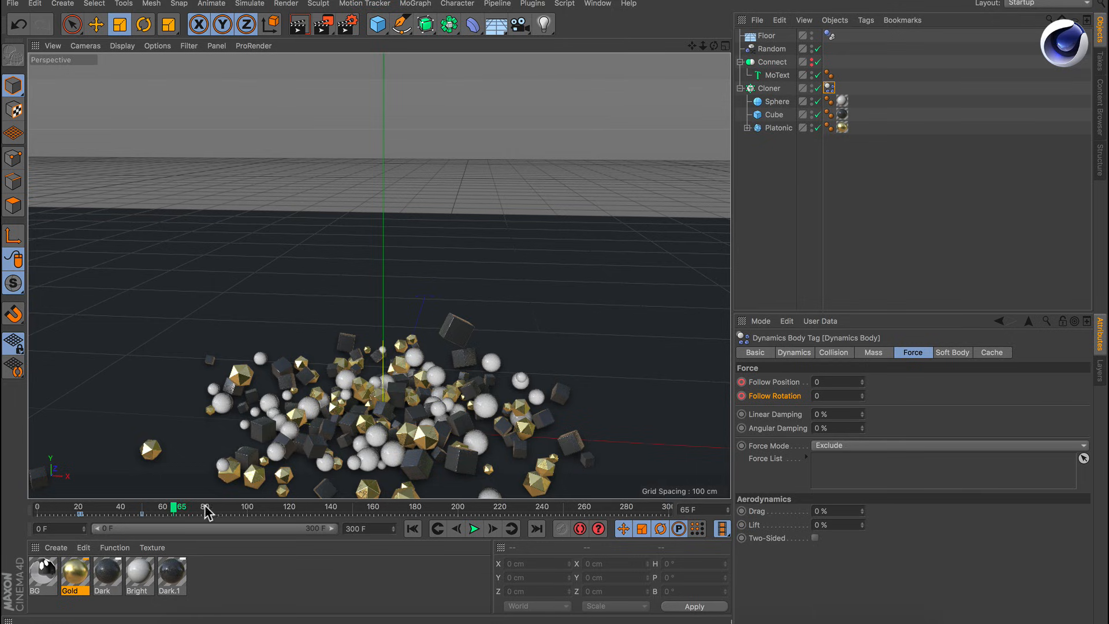
{"action": "left_click", "coordinate": [826, 382]}
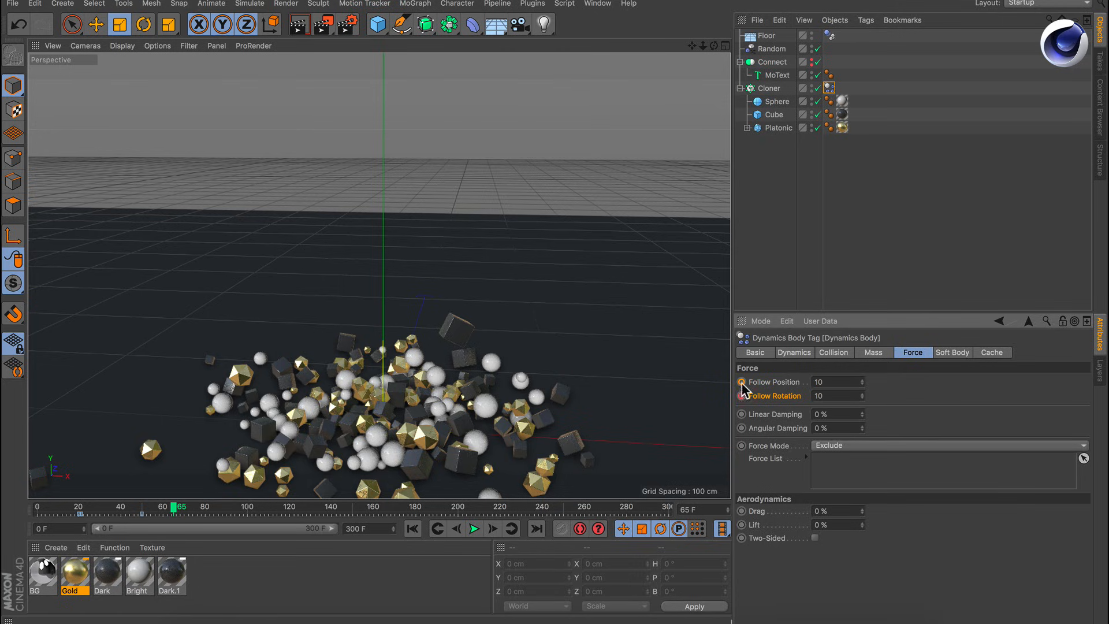
{"action": "left_click", "coordinate": [413, 528]}
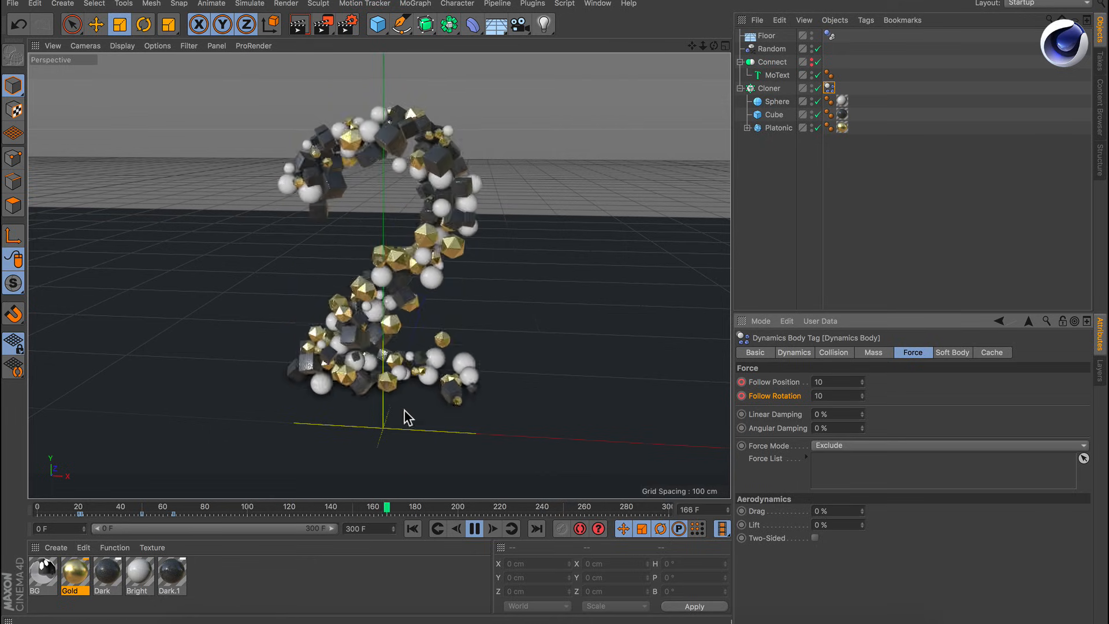
{"action": "left_click", "coordinate": [412, 528]}
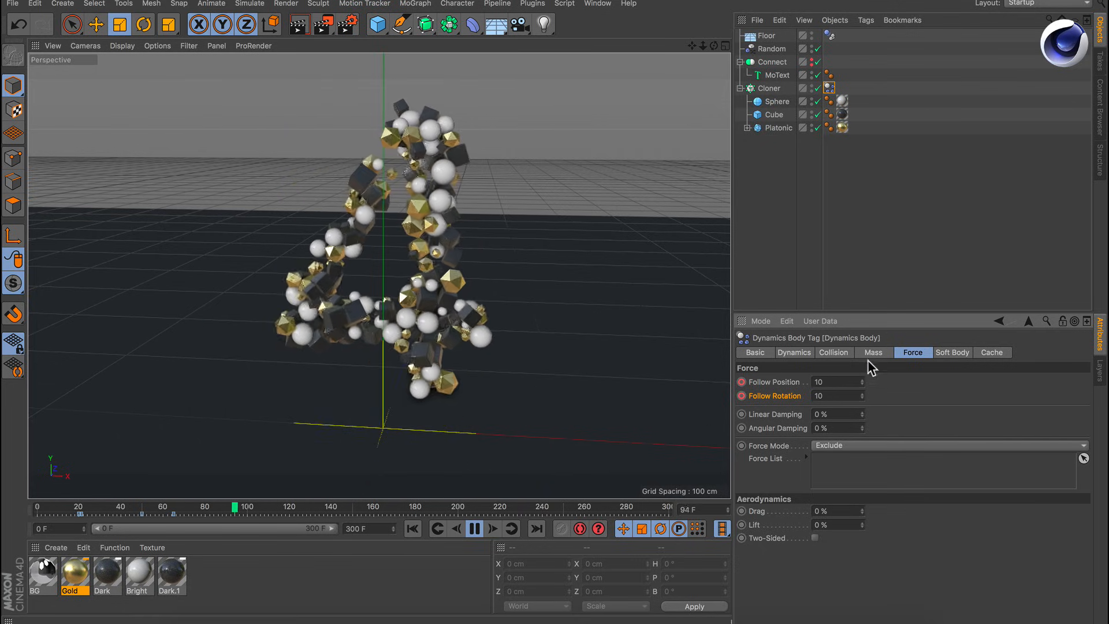
Set the Seed of the Cloner's volume distribution to 123, replay the simulation from the first frame and stop it.
{"action": "left_click", "coordinate": [768, 88]}
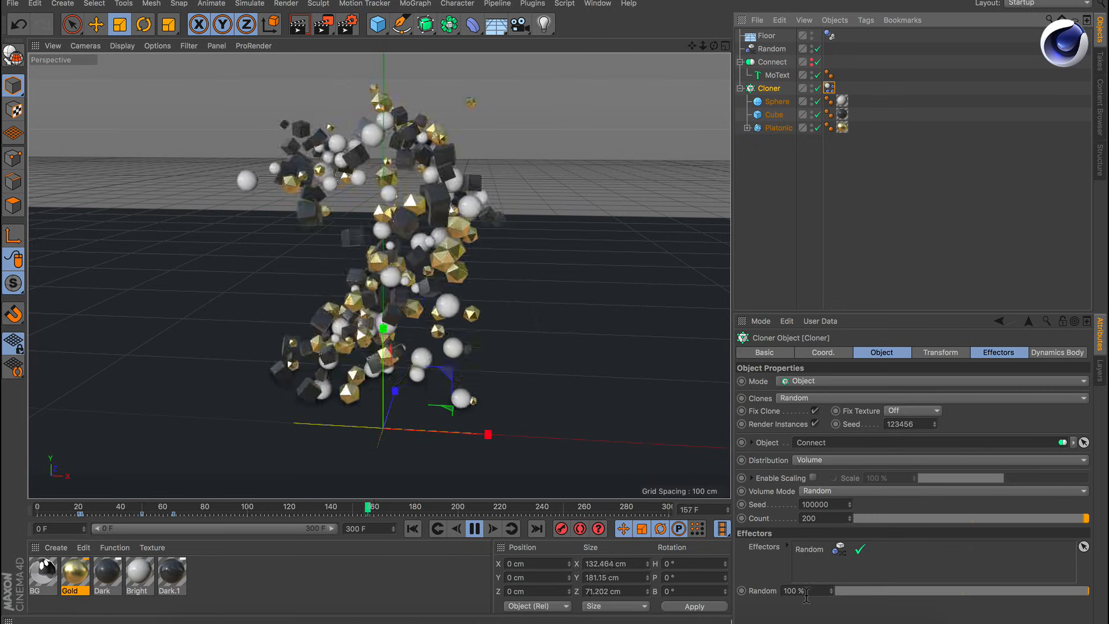
{"action": "double_click", "coordinate": [826, 505]}
{"action": "type", "text": "123"}
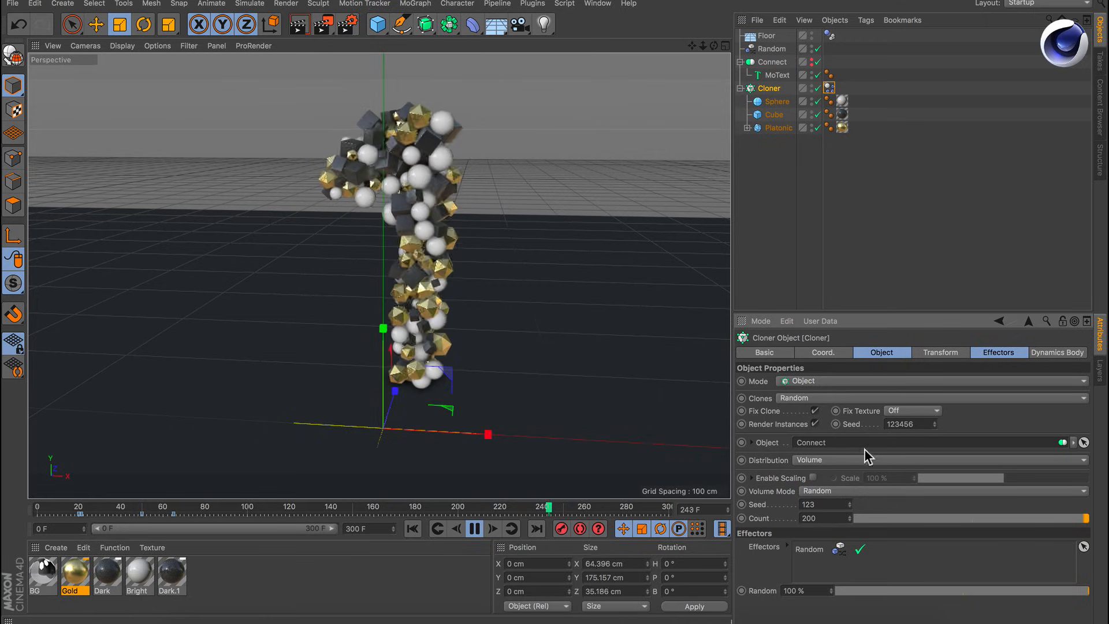
{"action": "key", "text": "Return"}
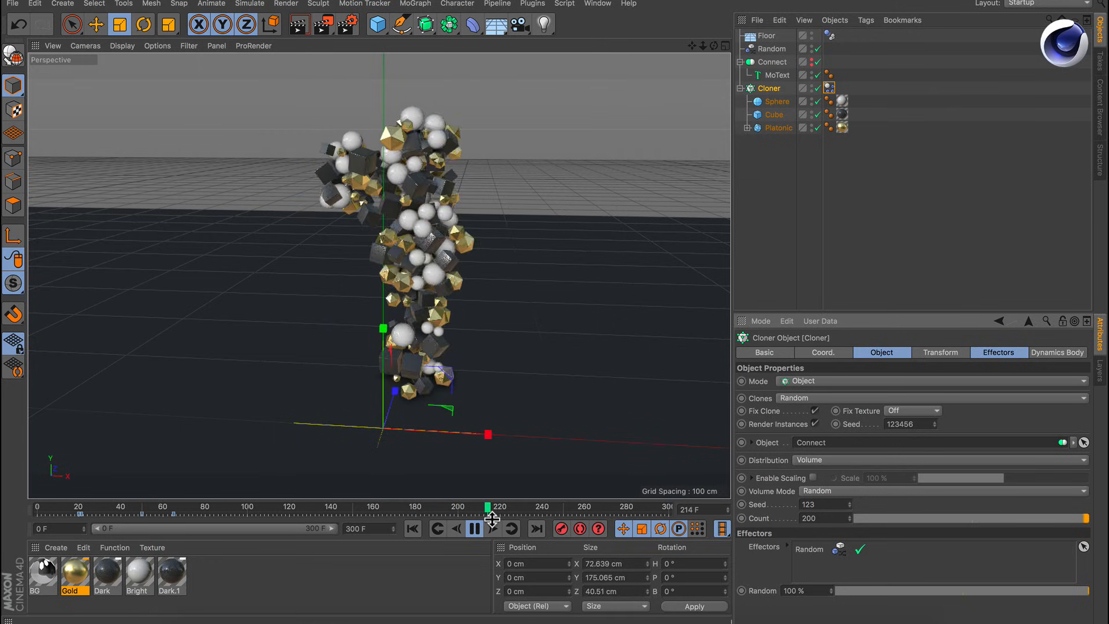
{"action": "left_click", "coordinate": [474, 529]}
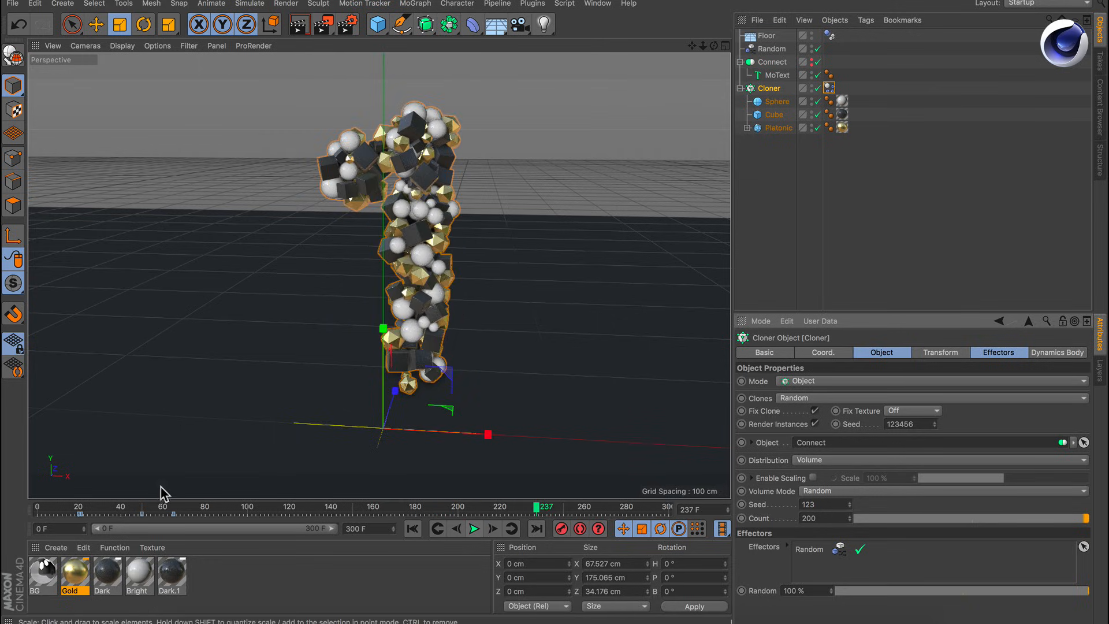
{"action": "left_click", "coordinate": [436, 530]}
{"action": "left_click", "coordinate": [473, 529]}
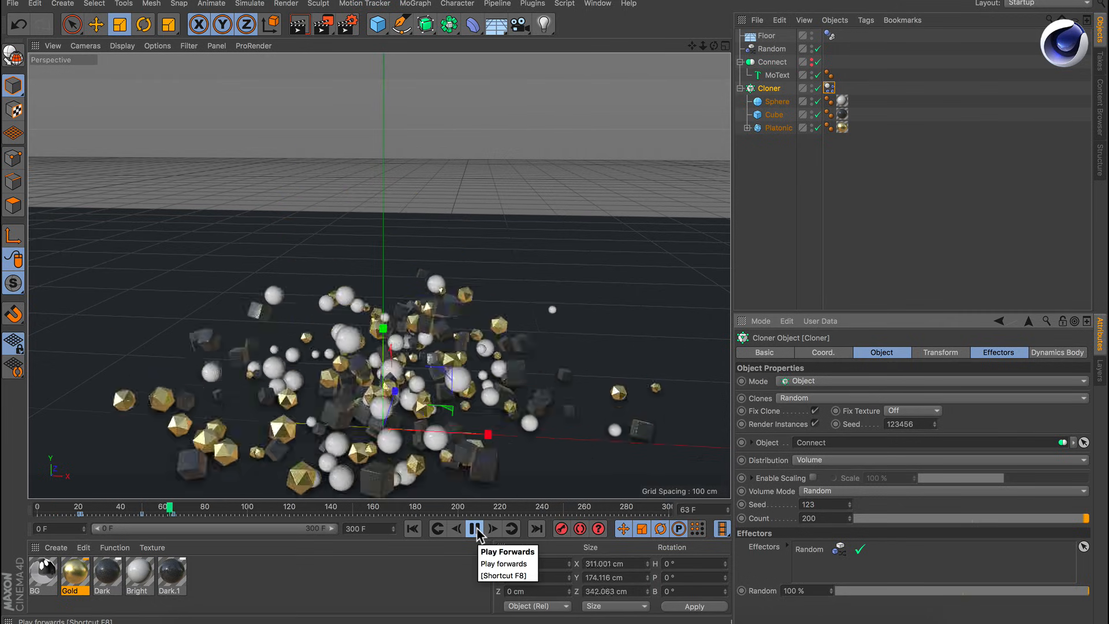
{"action": "left_click", "coordinate": [474, 529]}
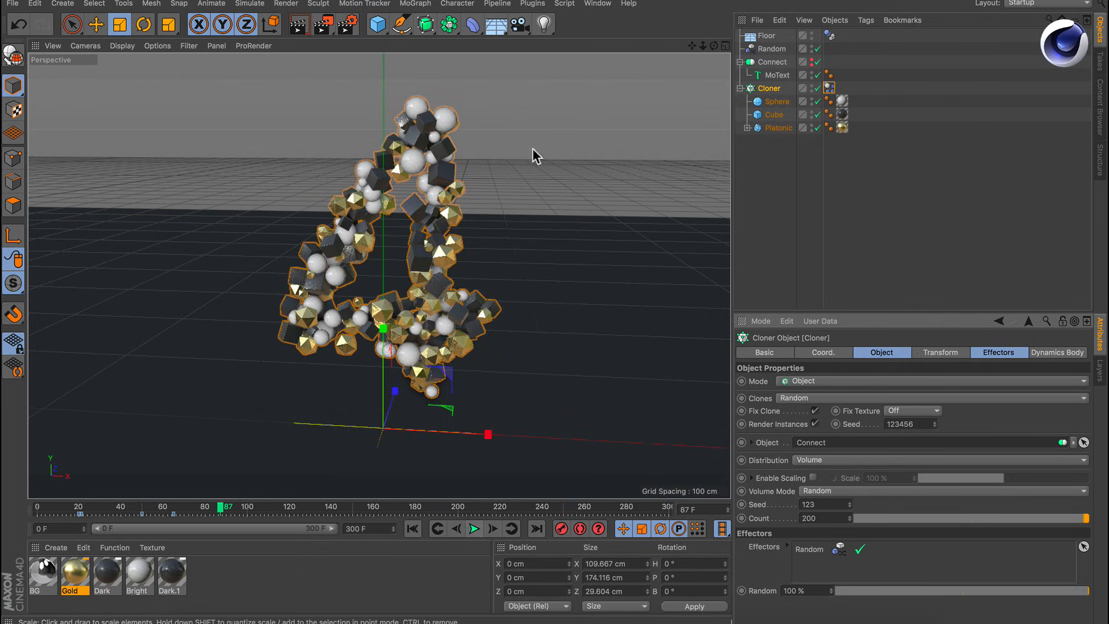
Open the Dope Sheet timeline and select all Dynamics Body keys from frame 20 to 65.
{"action": "left_click", "coordinate": [598, 4]}
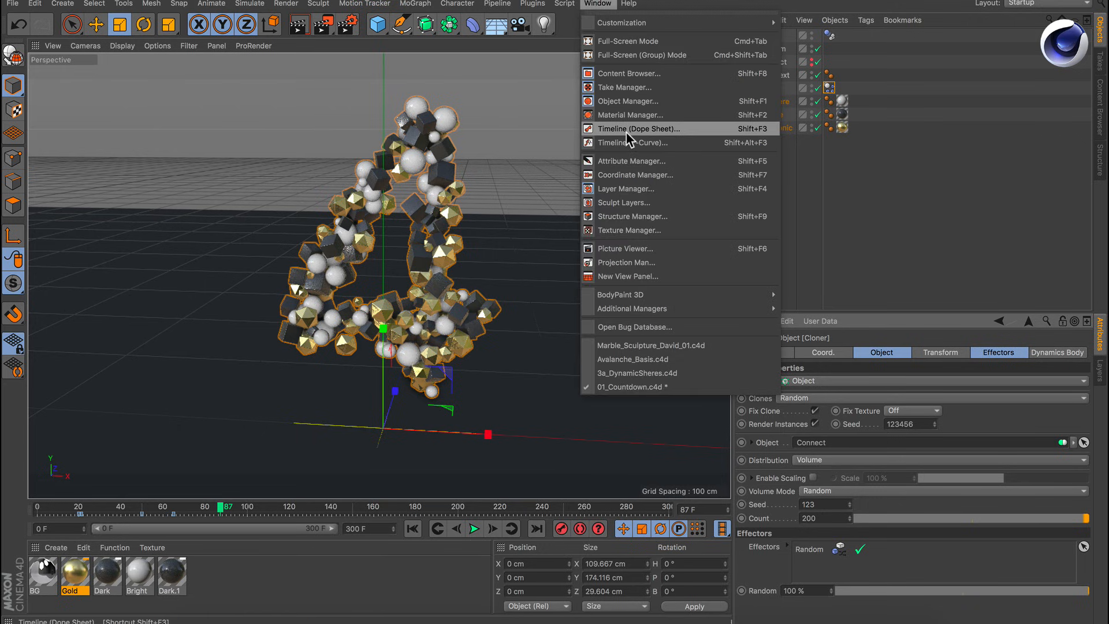
{"action": "left_click", "coordinate": [674, 129]}
{"action": "left_click_drag", "start_coordinate": [518, 102], "coordinate": [786, 135]}
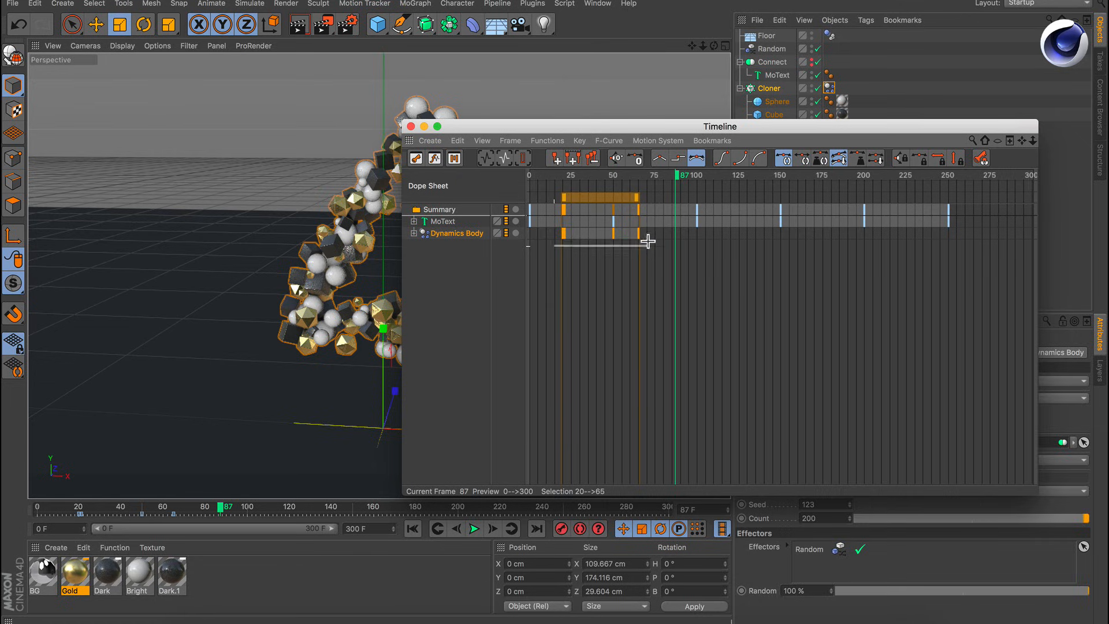
{"action": "left_click_drag", "start_coordinate": [648, 241], "coordinate": [645, 244]}
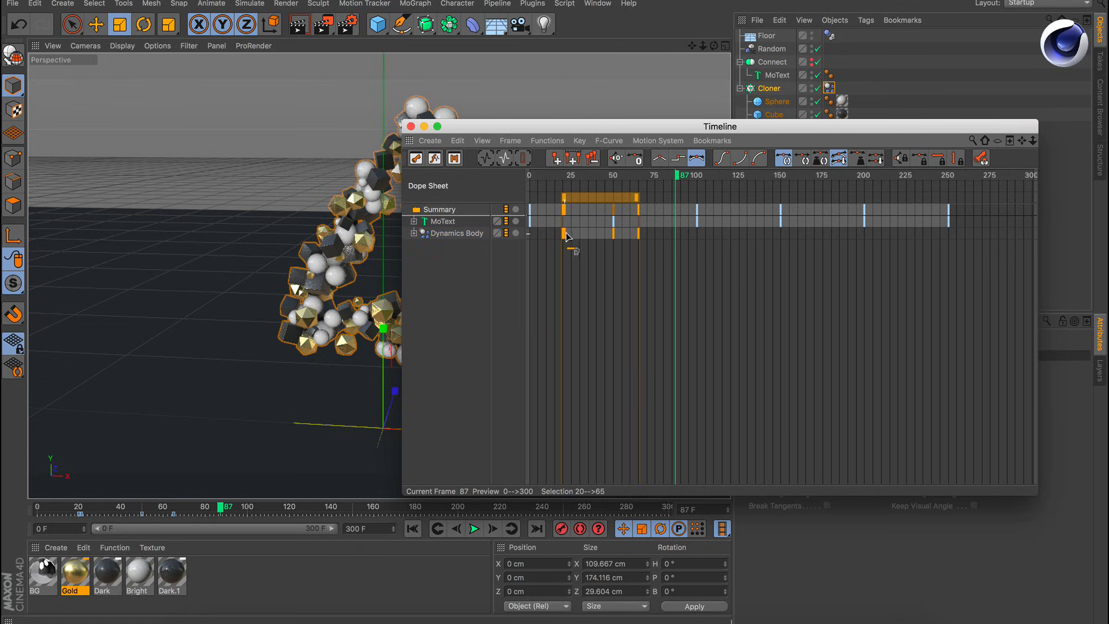
Duplicate the selected Dynamics Body key group four times along the timeline so the copies start at frames 70, 120, 170 and 220.
{"action": "left_click_drag", "start_coordinate": [566, 236], "coordinate": [582, 239], "text": "ctrl"}
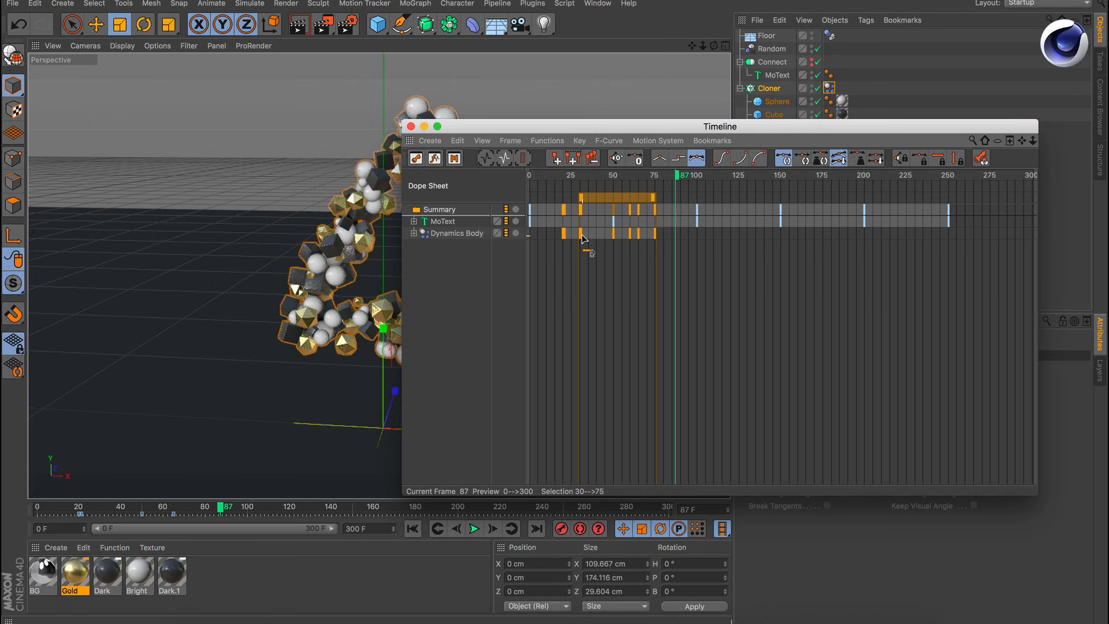
{"action": "left_click_drag", "start_coordinate": [585, 237], "coordinate": [605, 243], "text": "ctrl"}
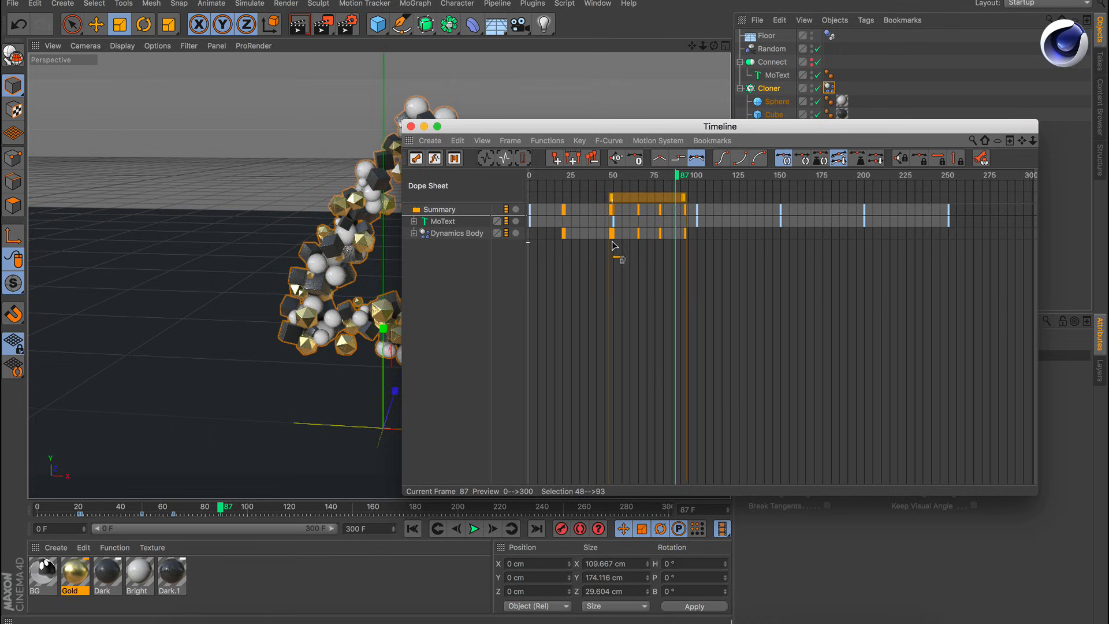
{"action": "left_click_drag", "start_coordinate": [620, 246], "coordinate": [647, 253], "text": "ctrl"}
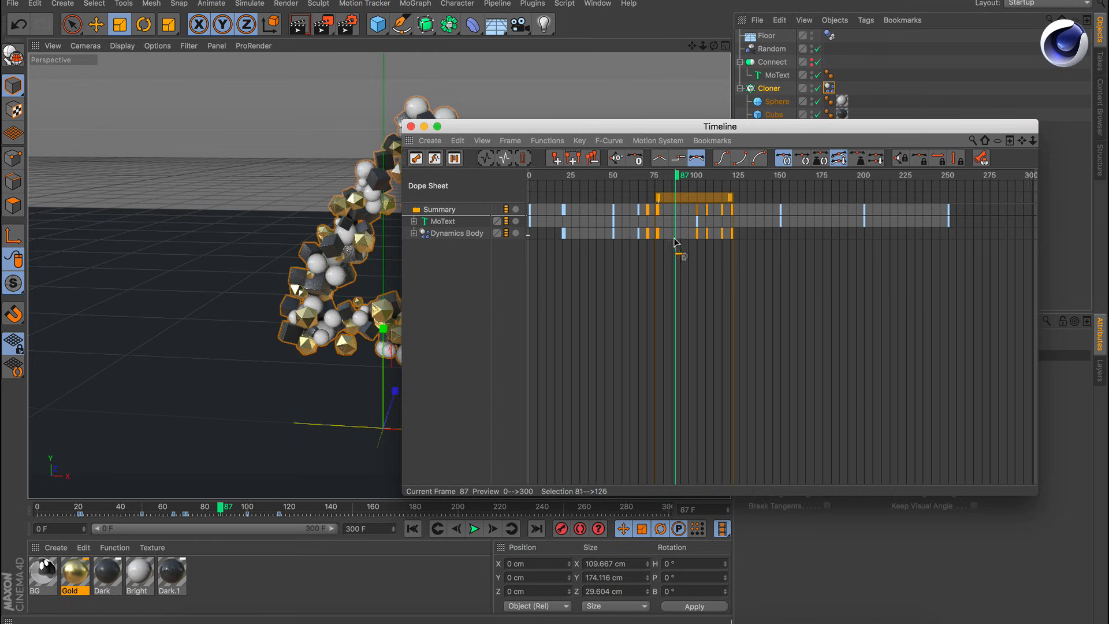
{"action": "left_click_drag", "start_coordinate": [674, 239], "coordinate": [733, 239], "text": "ctrl"}
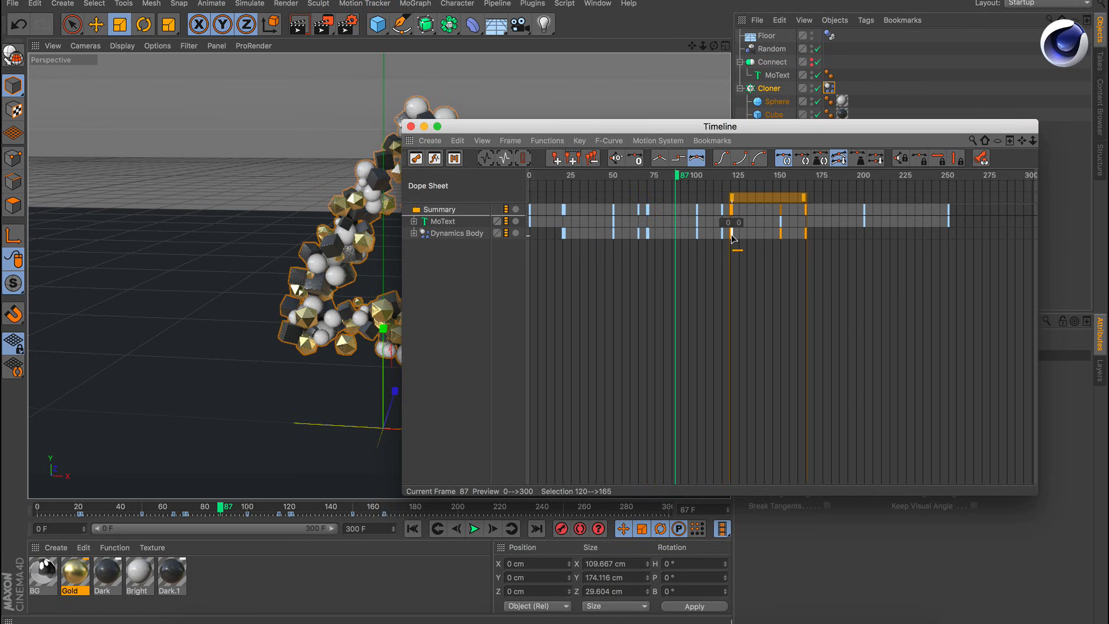
{"action": "left_click_drag", "start_coordinate": [749, 237], "coordinate": [820, 244], "text": "ctrl"}
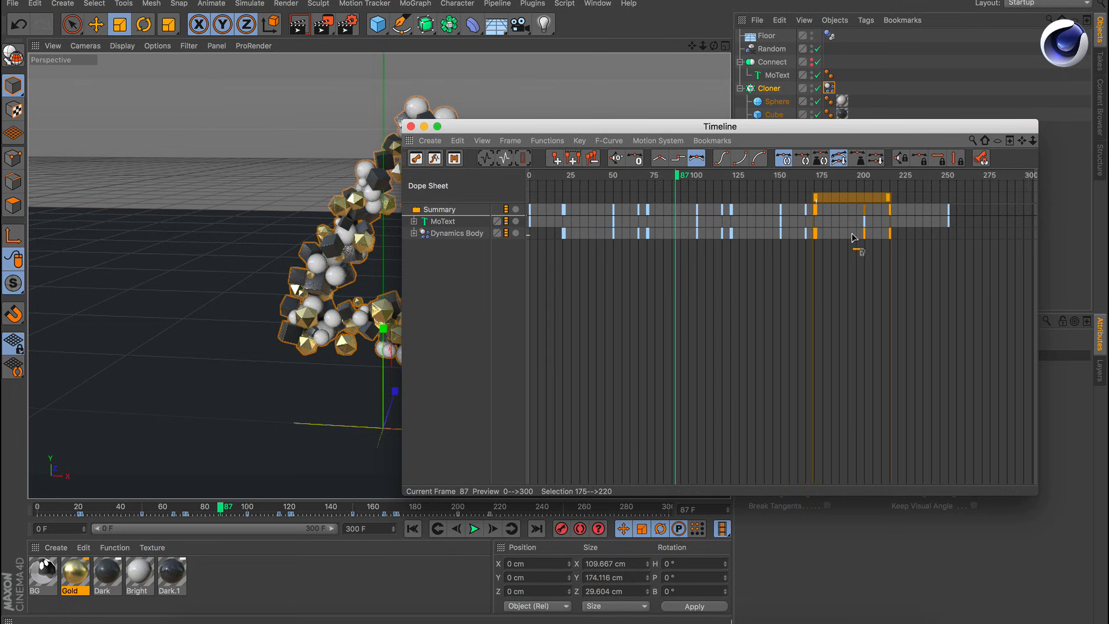
{"action": "left_click_drag", "start_coordinate": [852, 237], "coordinate": [902, 243], "text": "ctrl"}
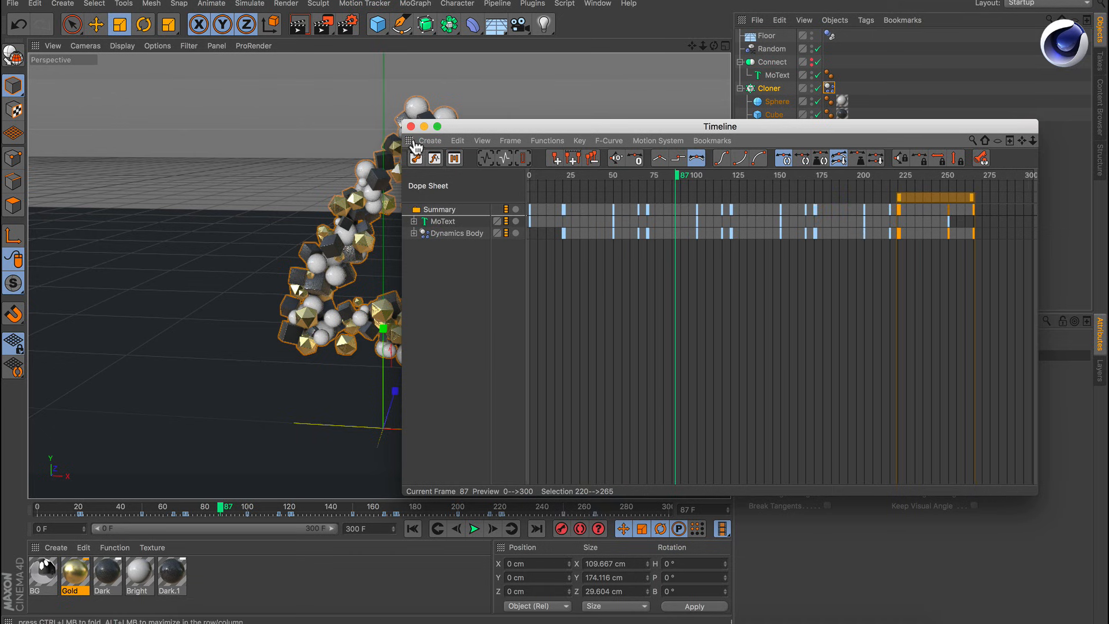
Move the Timeline window out of the way, play the countdown from the first frame, bring the window back and stop the playback.
{"action": "left_click_drag", "start_coordinate": [480, 131], "coordinate": [424, 569]}
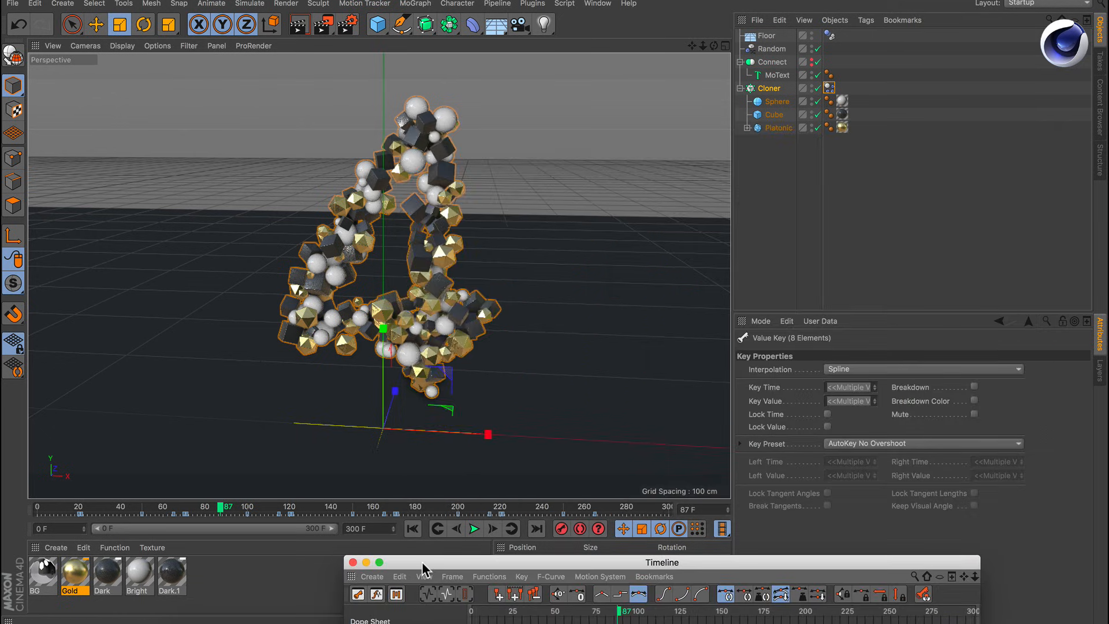
{"action": "left_click", "coordinate": [413, 528]}
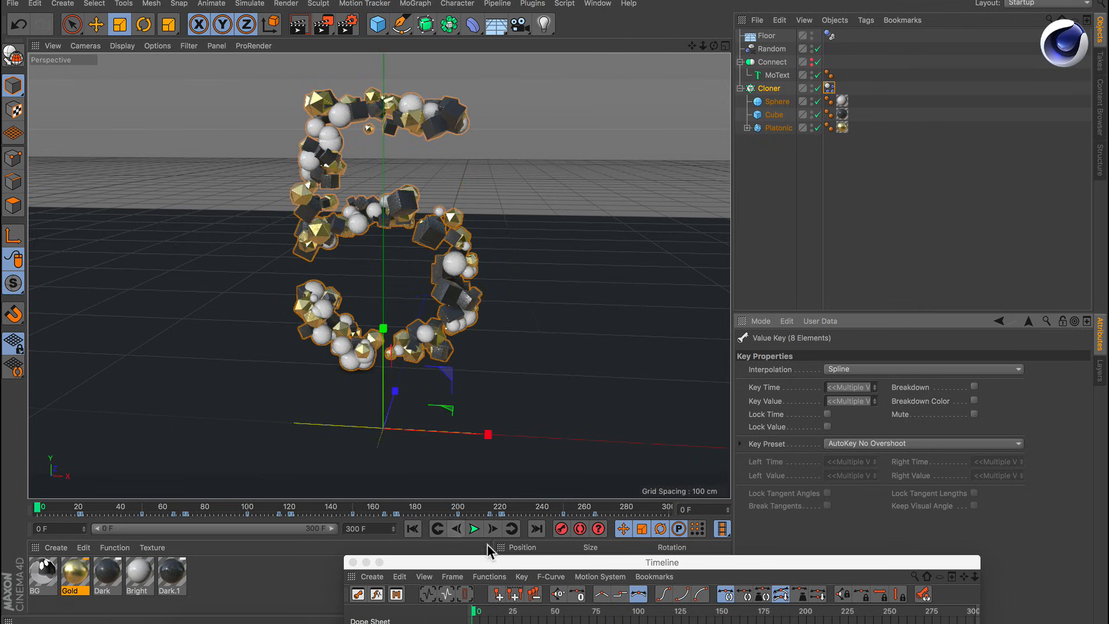
{"action": "left_click", "coordinate": [473, 527]}
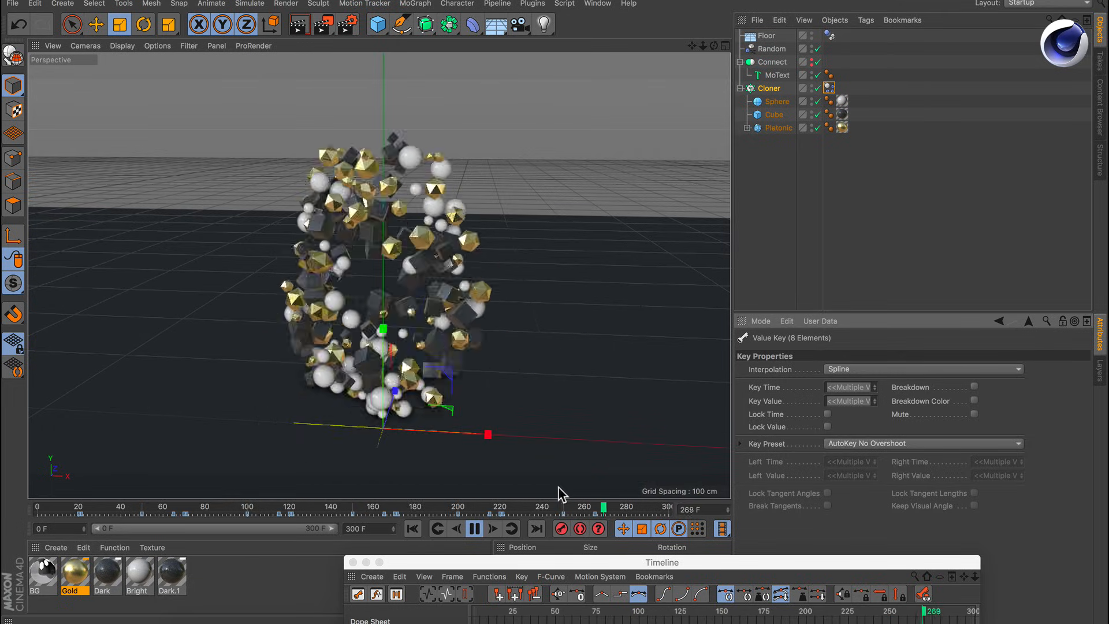
{"action": "left_click_drag", "start_coordinate": [567, 560], "coordinate": [561, 137]}
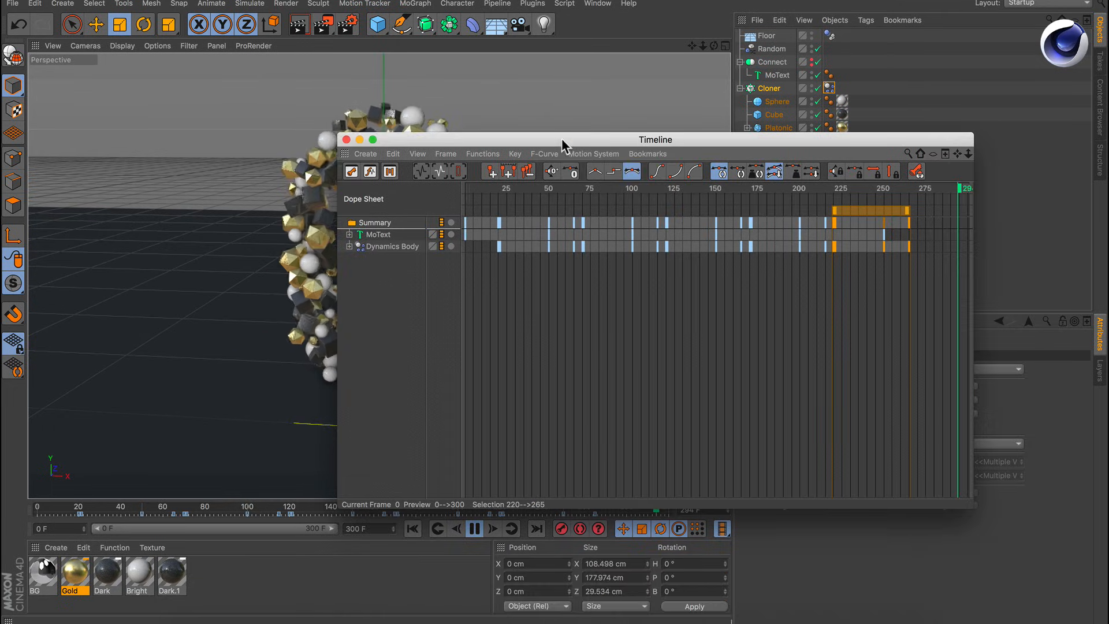
{"action": "left_click", "coordinate": [475, 529]}
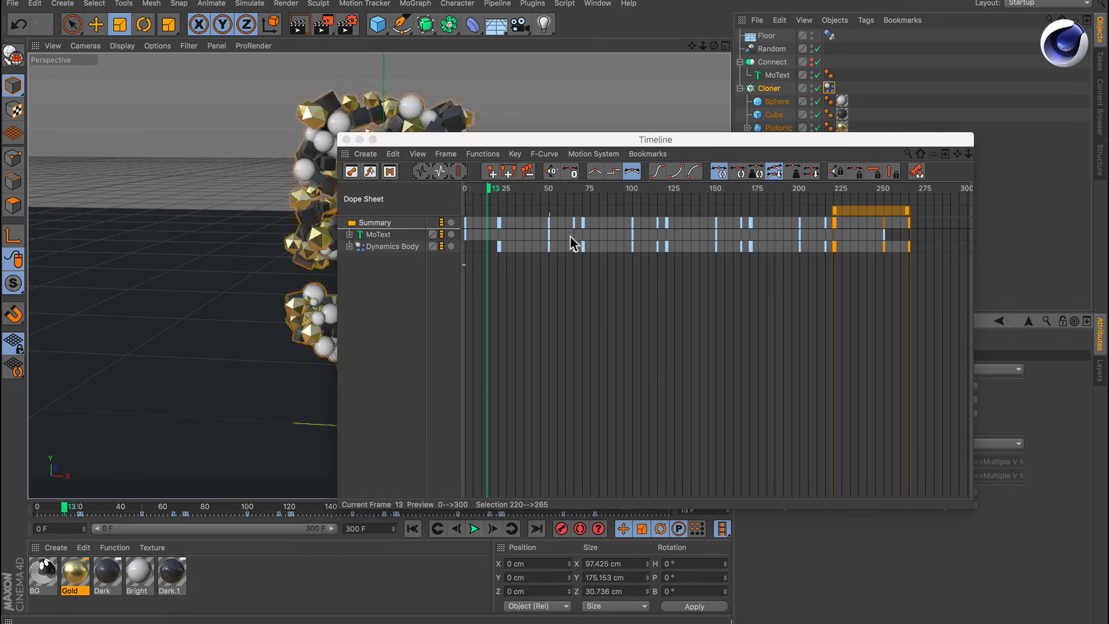
Select the first key pair of each Dynamics Body group, frames 20 to 221, and shift them all 10 frames later.
{"action": "left_click", "coordinate": [498, 246]}
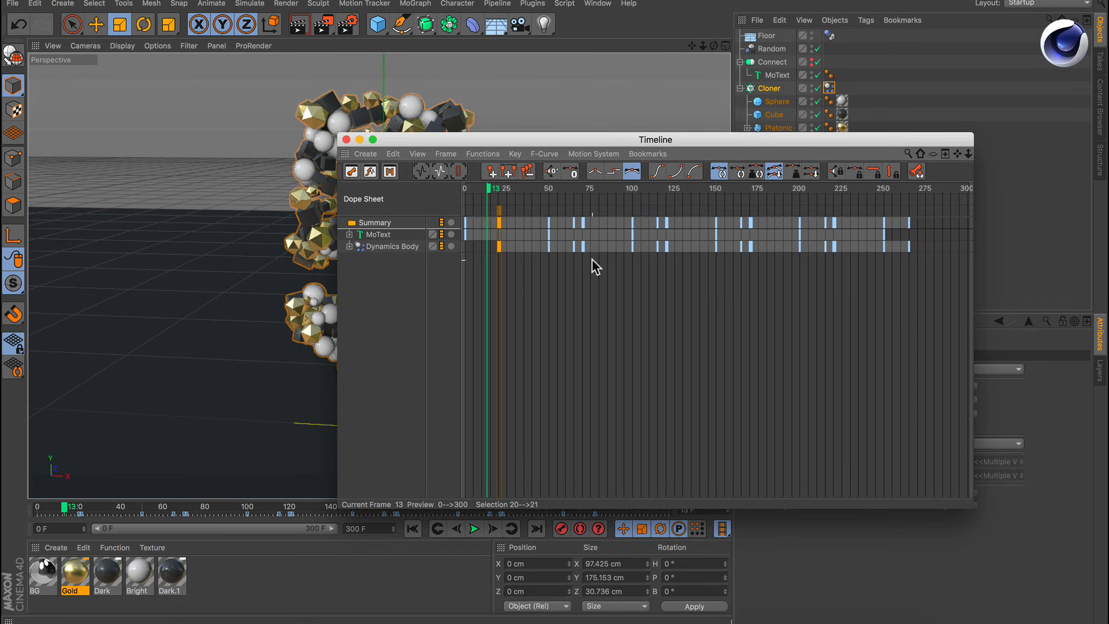
{"action": "left_click", "coordinate": [667, 246], "text": "shift"}
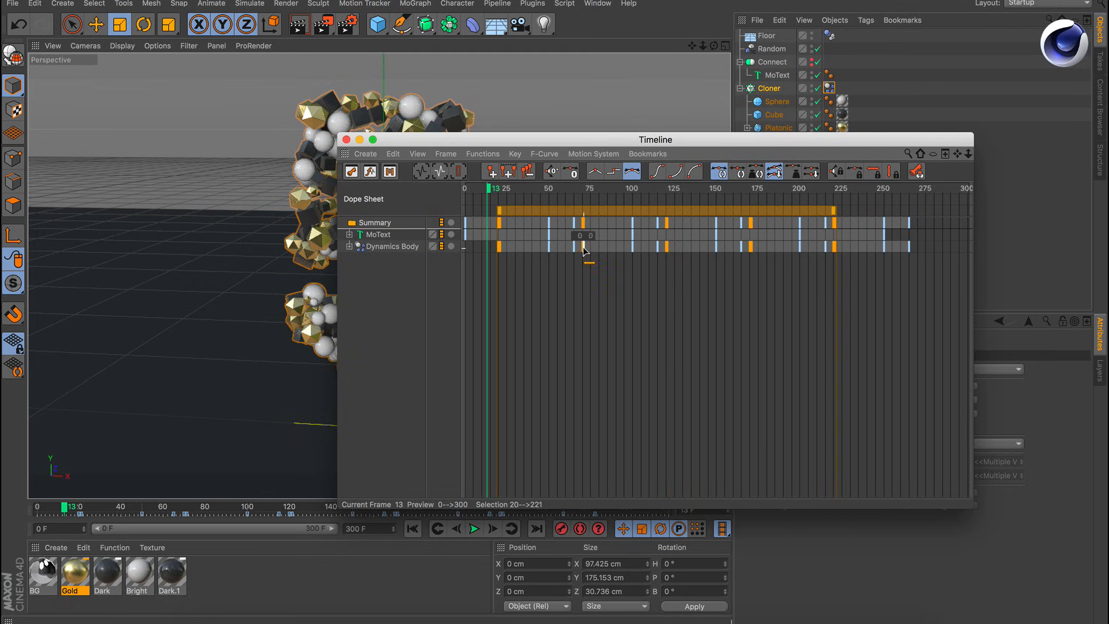
{"action": "left_click_drag", "start_coordinate": [598, 252], "coordinate": [603, 251]}
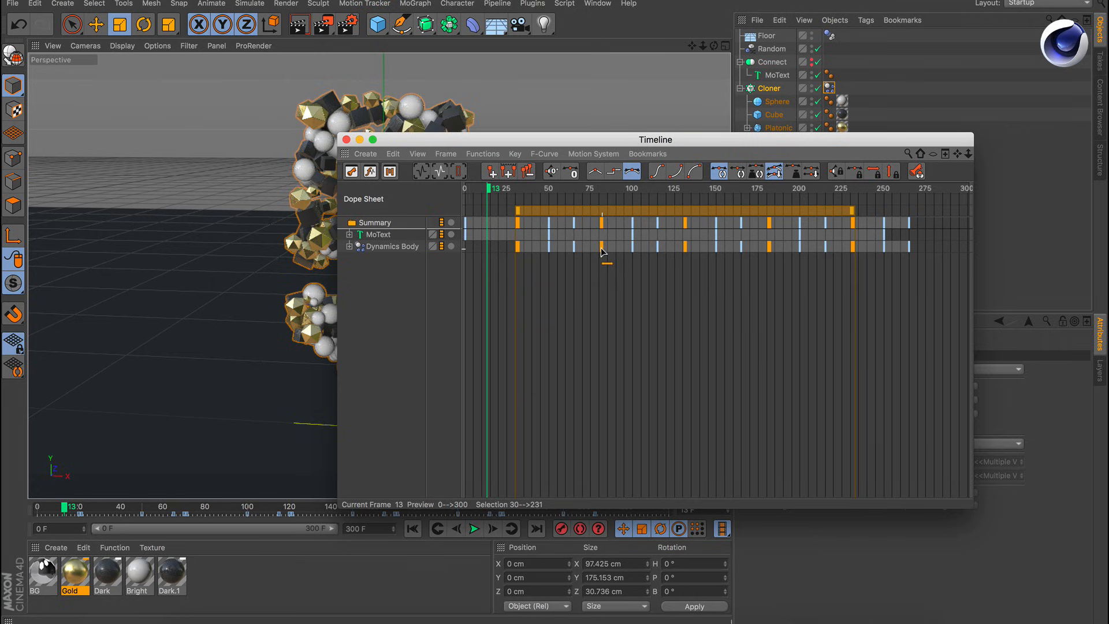
Close the Timeline window, play the countdown from the first frame and stop the playback.
{"action": "left_click", "coordinate": [346, 140]}
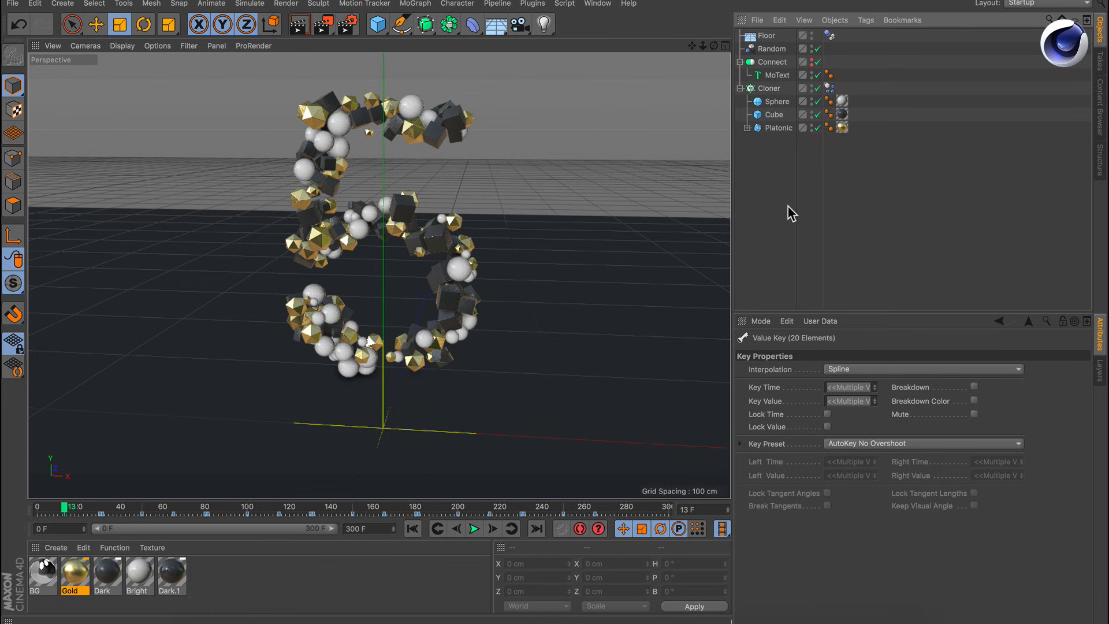
{"action": "left_click", "coordinate": [413, 529]}
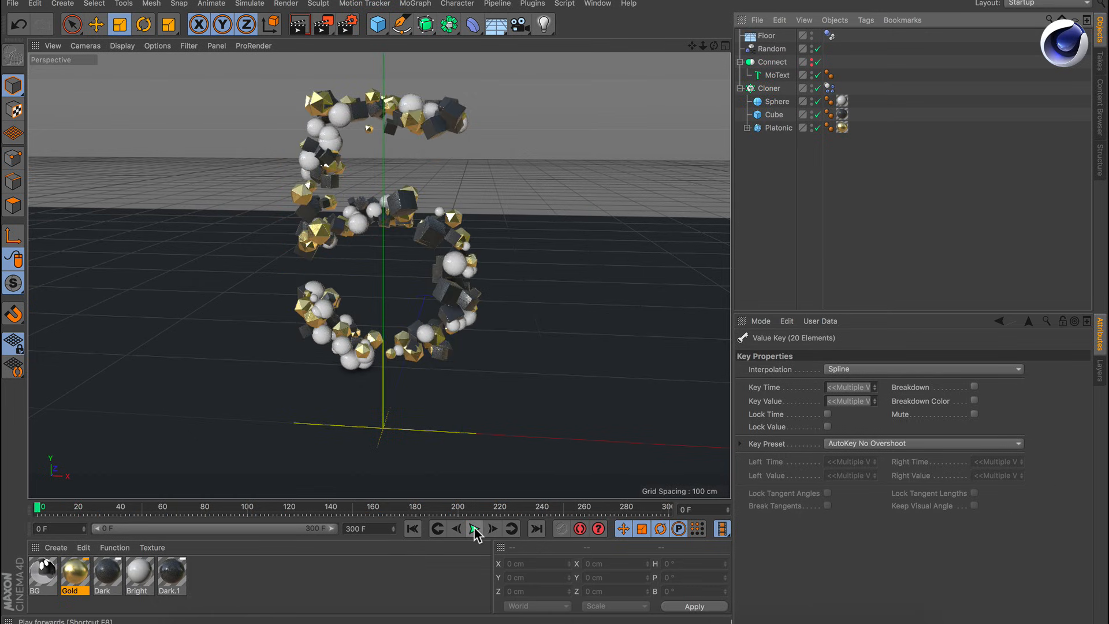
{"action": "left_click", "coordinate": [474, 529]}
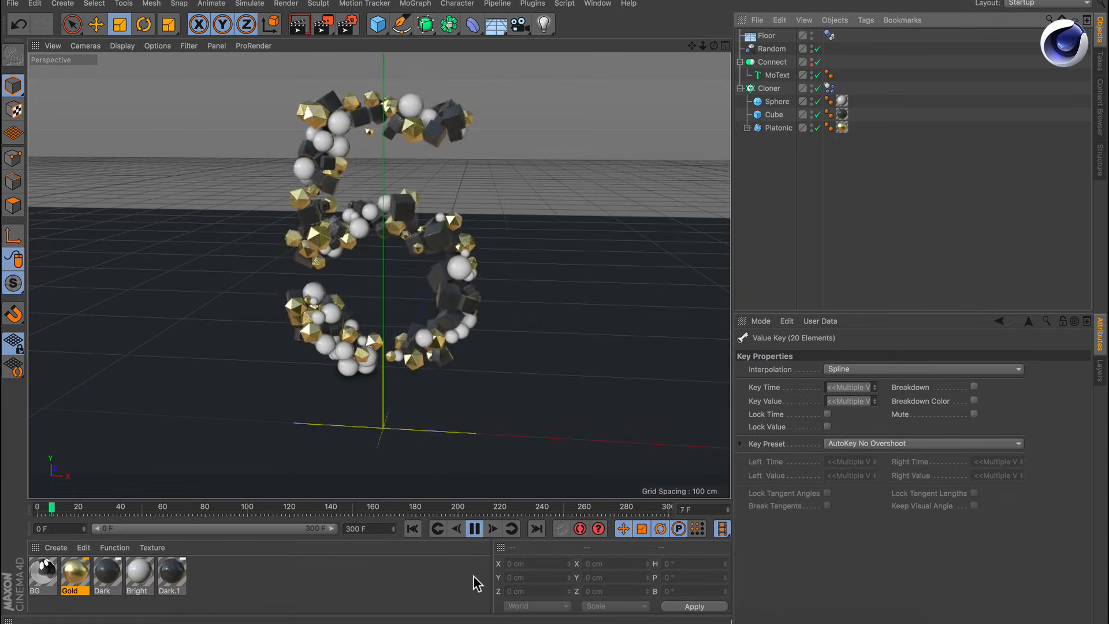
{"action": "left_click", "coordinate": [473, 530]}
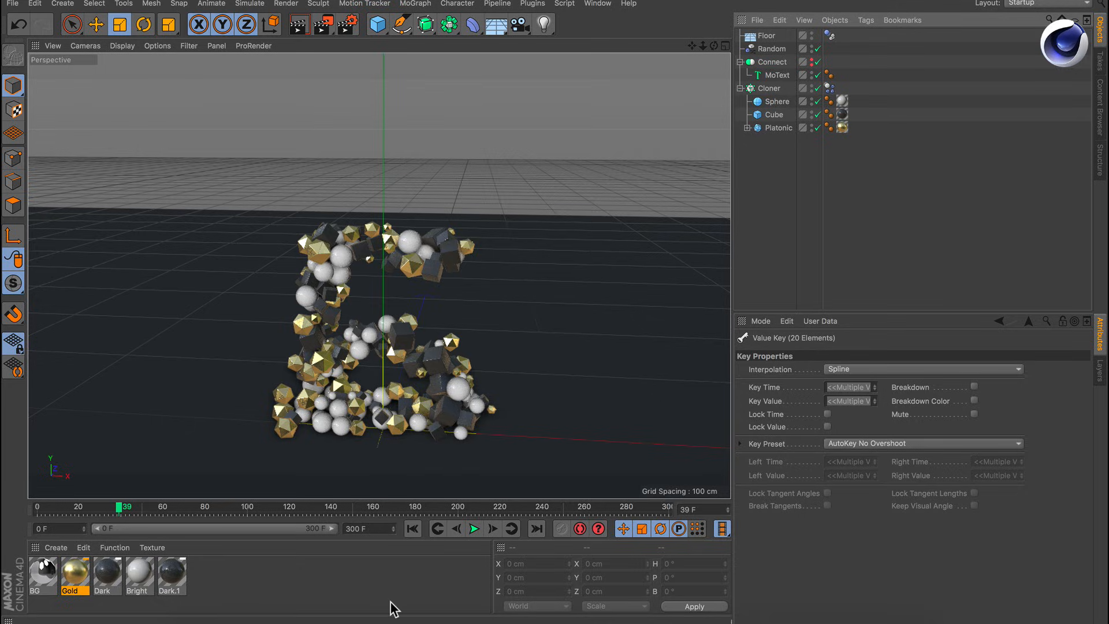
Switch to the Keynote presentation, go to slide 5 and play its video of the colourful bouncing spheres.
{"action": "left_click", "coordinate": [441, 621]}
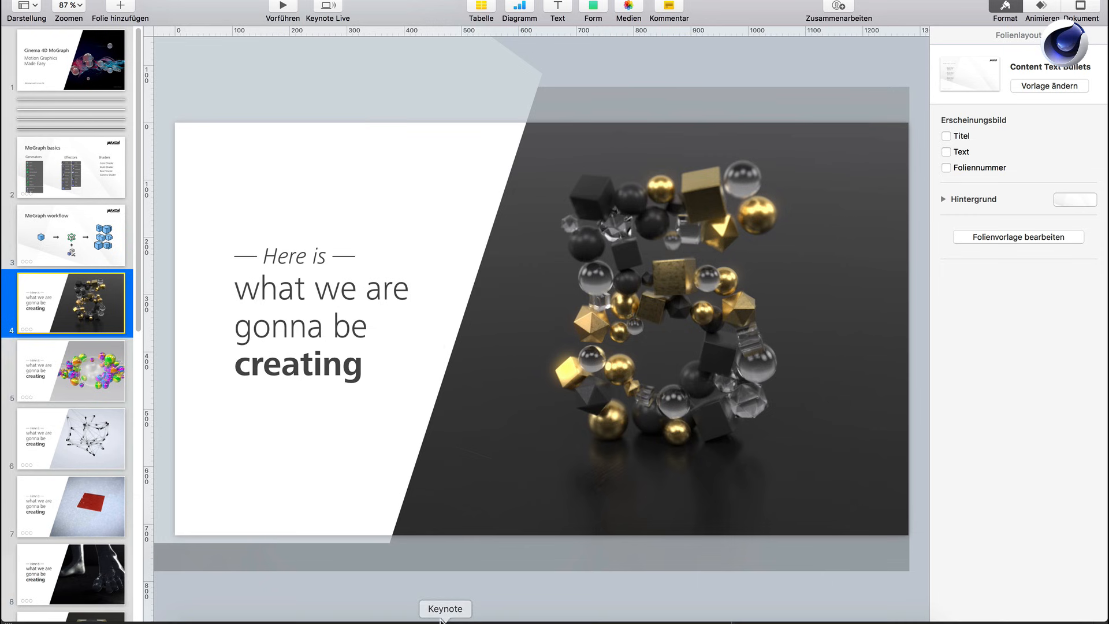
{"action": "left_click", "coordinate": [51, 393]}
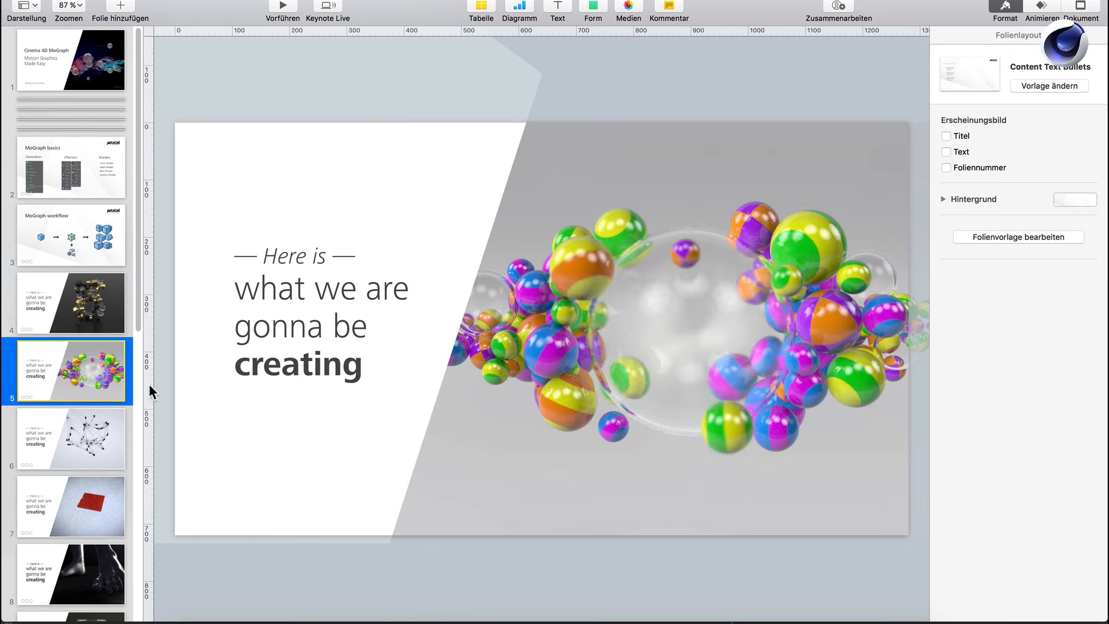
{"action": "left_click", "coordinate": [657, 353]}
{"action": "left_click", "coordinate": [675, 335]}
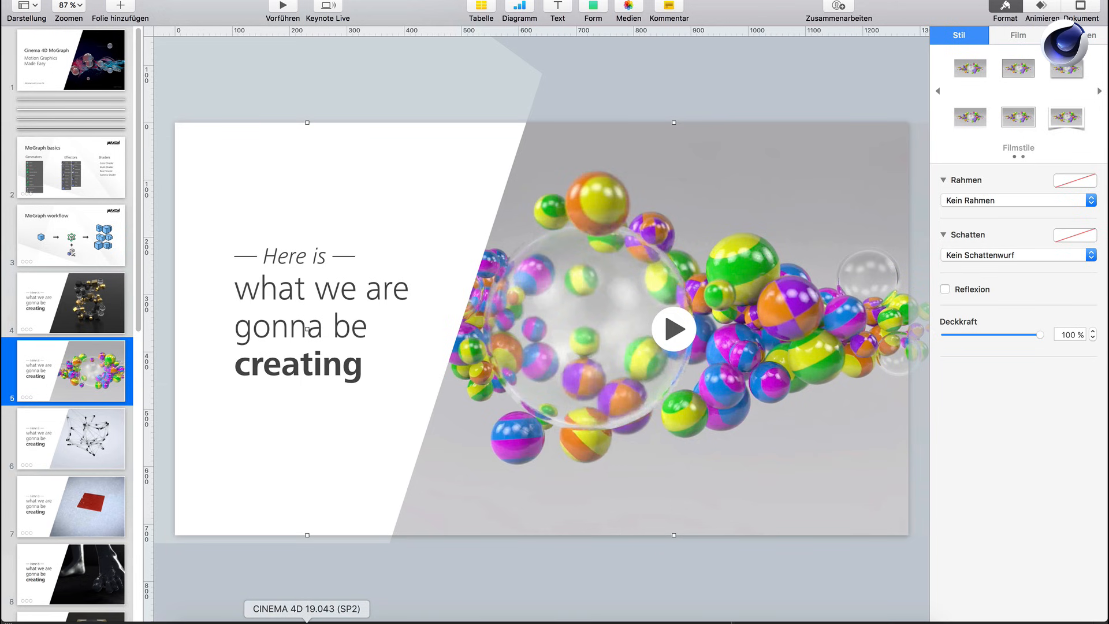
Switch back to Cinema 4D and bring the open project 3a_DynamicSheres.c4d to the front.
{"action": "left_click", "coordinate": [307, 622]}
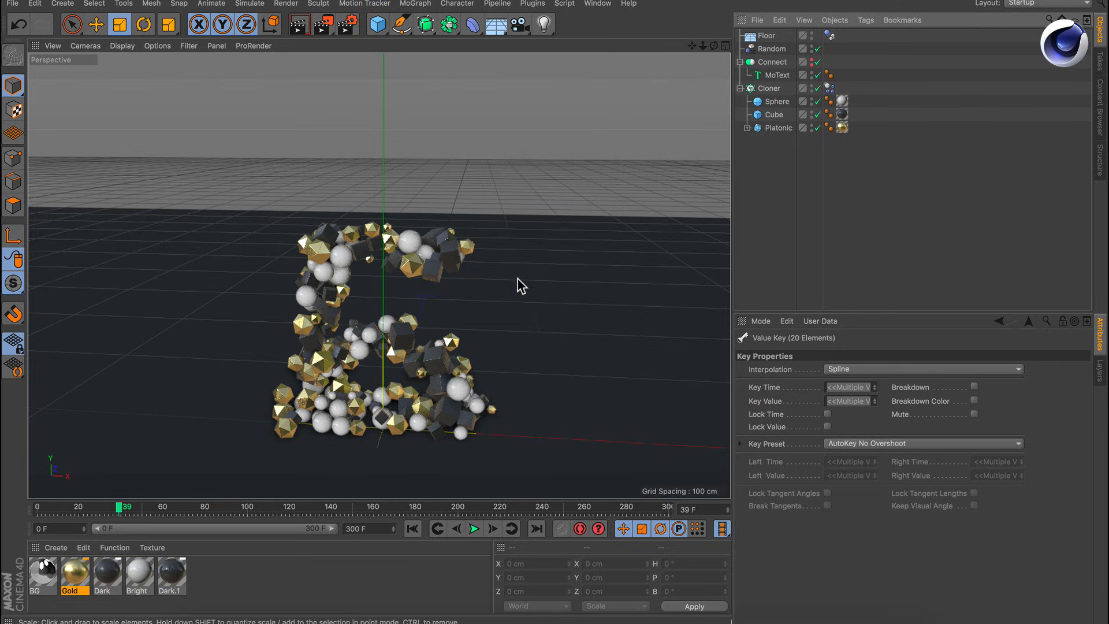
{"action": "key", "text": "v"}
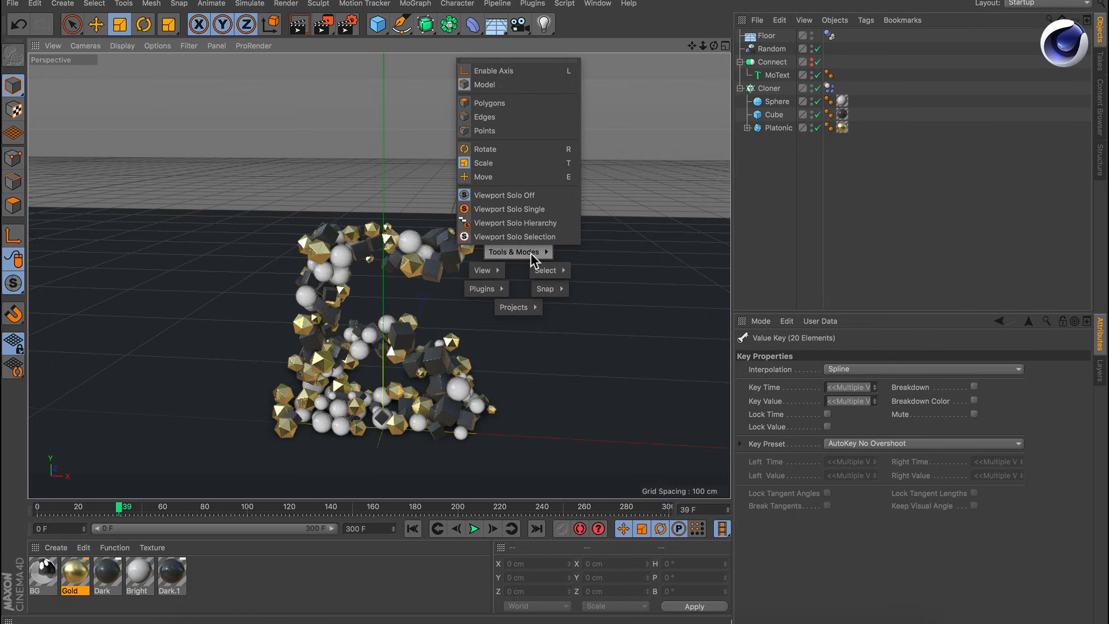
{"action": "mouse_move", "coordinate": [522, 309]}
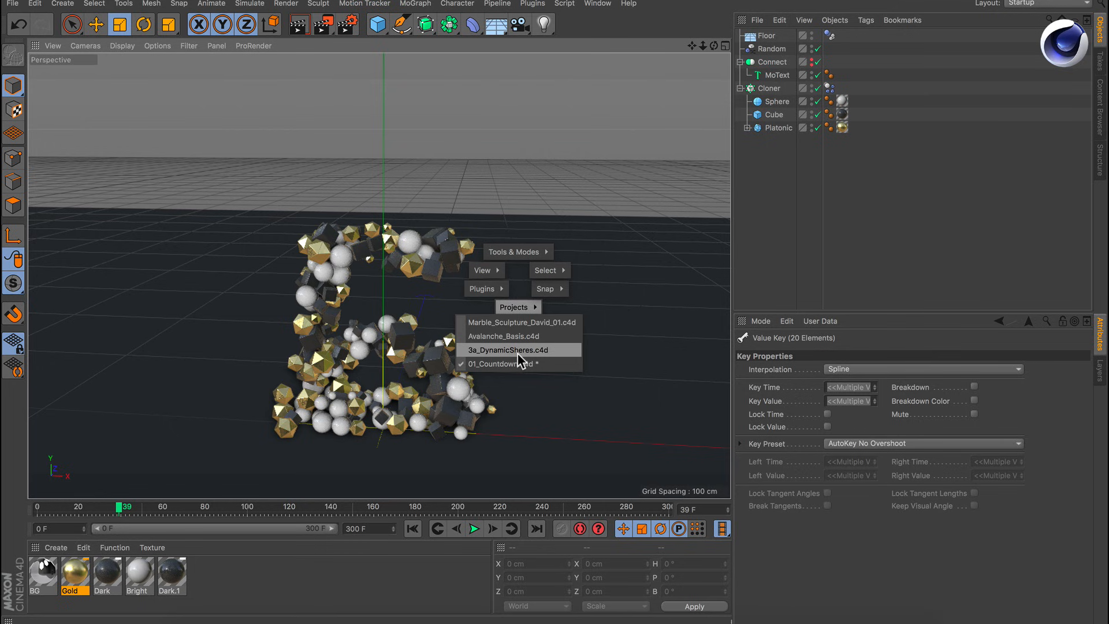
{"action": "left_click", "coordinate": [499, 351]}
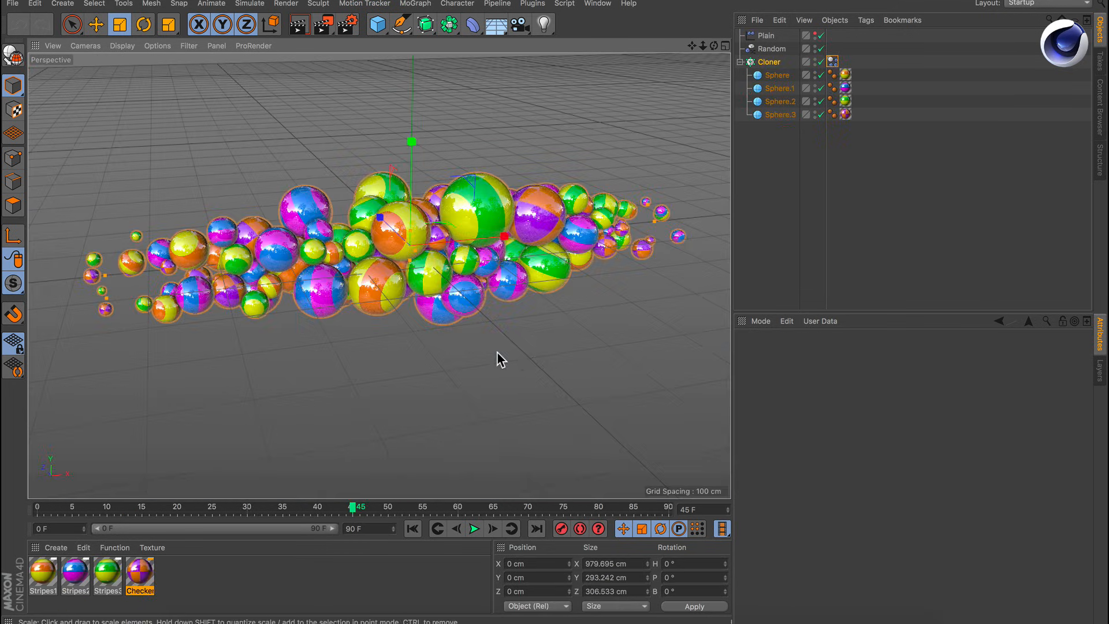
Return to the first frame, examine the force settings of the Cloner's Dynamics Body tag and play the simulation.
{"action": "left_click", "coordinate": [412, 529]}
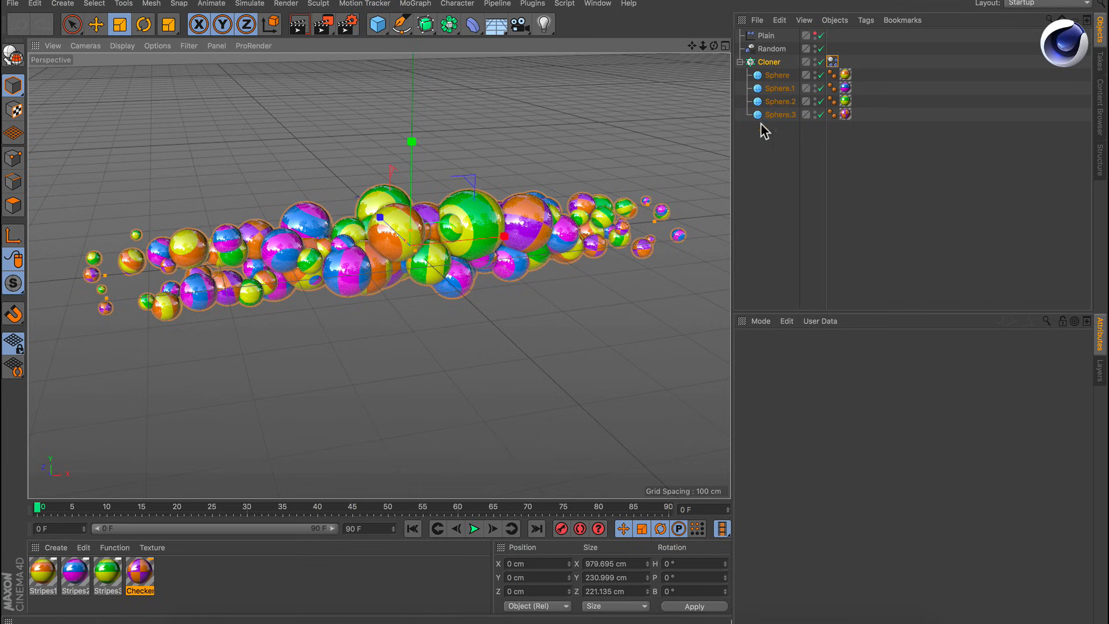
{"action": "left_click", "coordinate": [832, 61]}
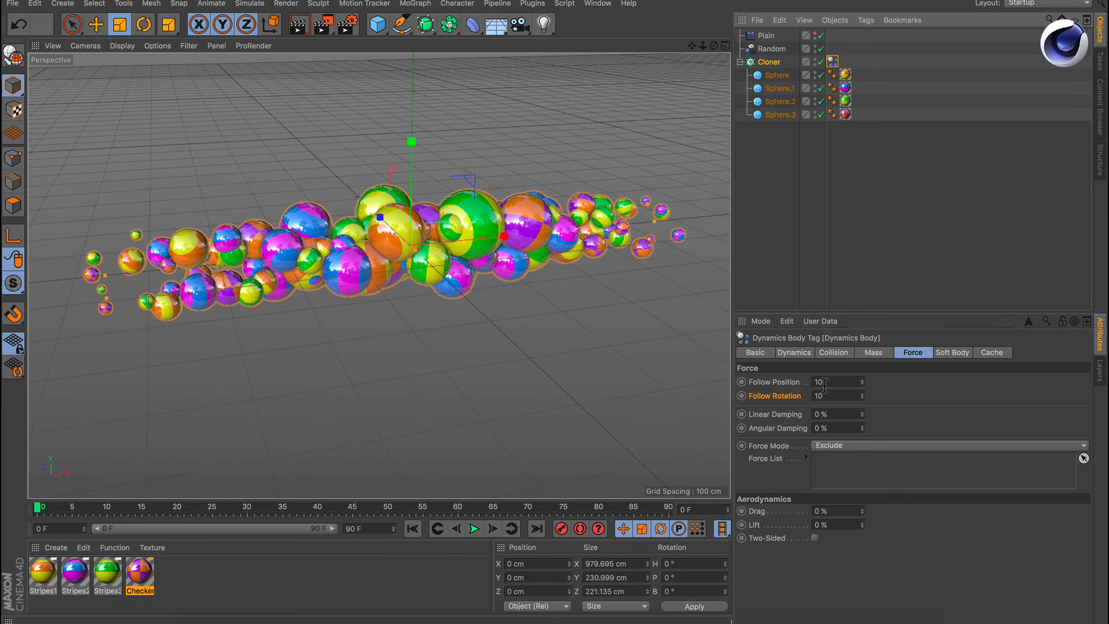
{"action": "left_click", "coordinate": [475, 528]}
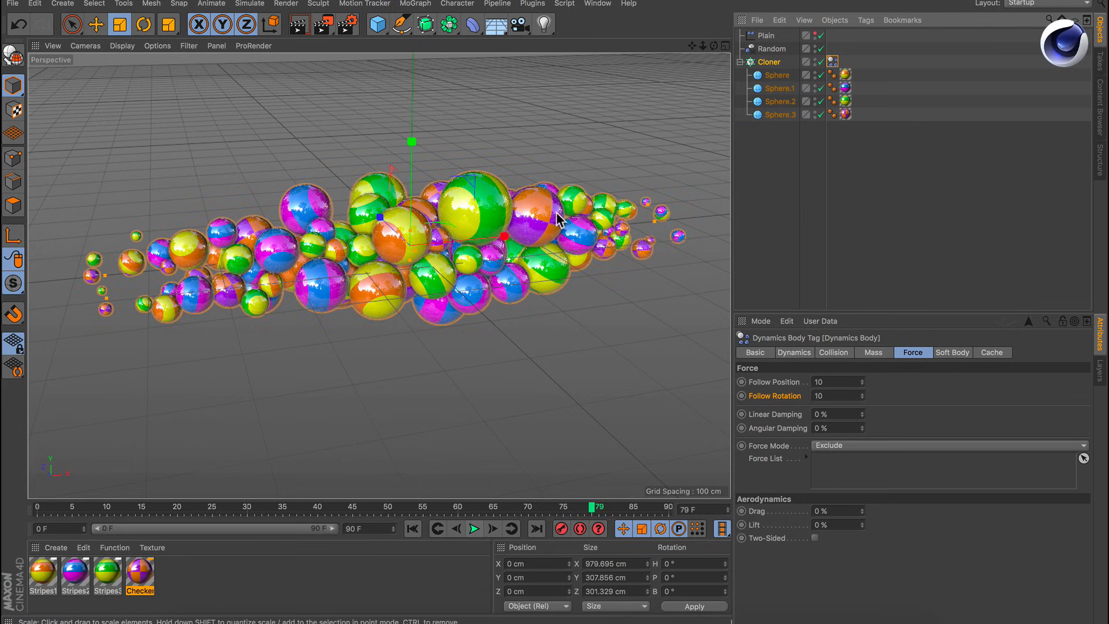
Add a sphere with a radius of about 181 cm at the centre of the clones and give it a Collider Body tag.
{"action": "left_click_drag", "start_coordinate": [380, 30], "coordinate": [683, 89]}
{"action": "left_click_drag", "start_coordinate": [469, 246], "coordinate": [512, 242]}
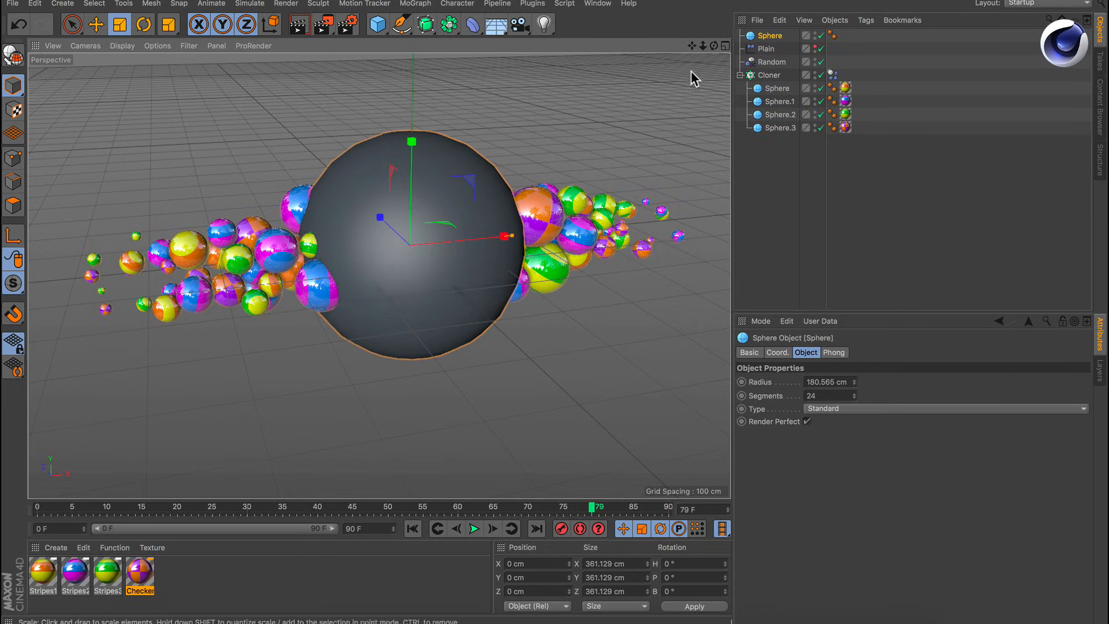
{"action": "right_click", "coordinate": [752, 41]}
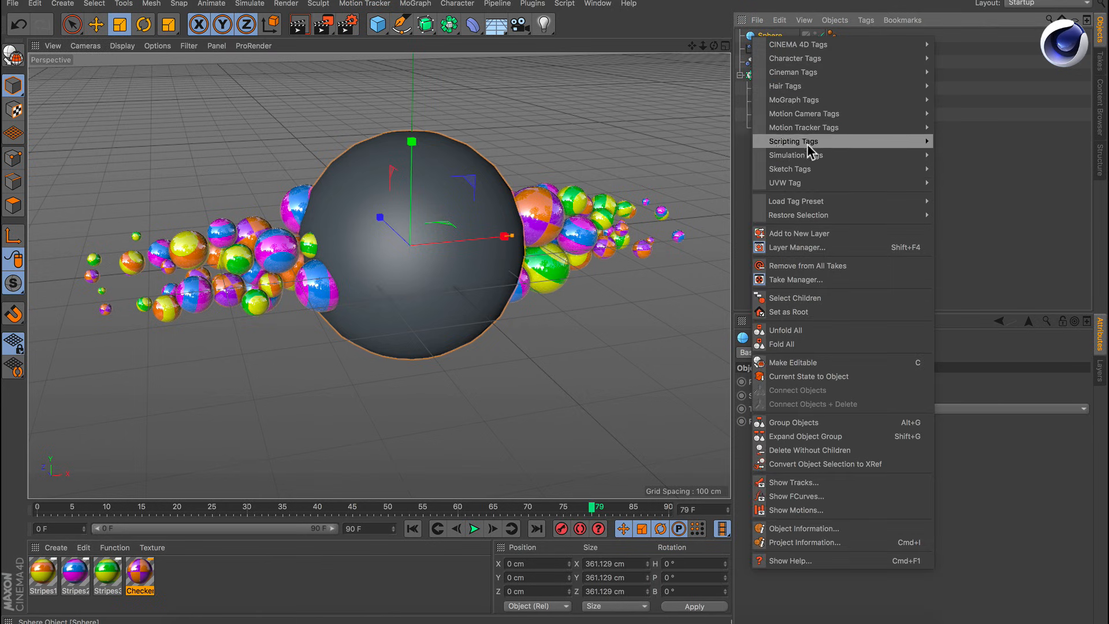
{"action": "mouse_move", "coordinate": [796, 160]}
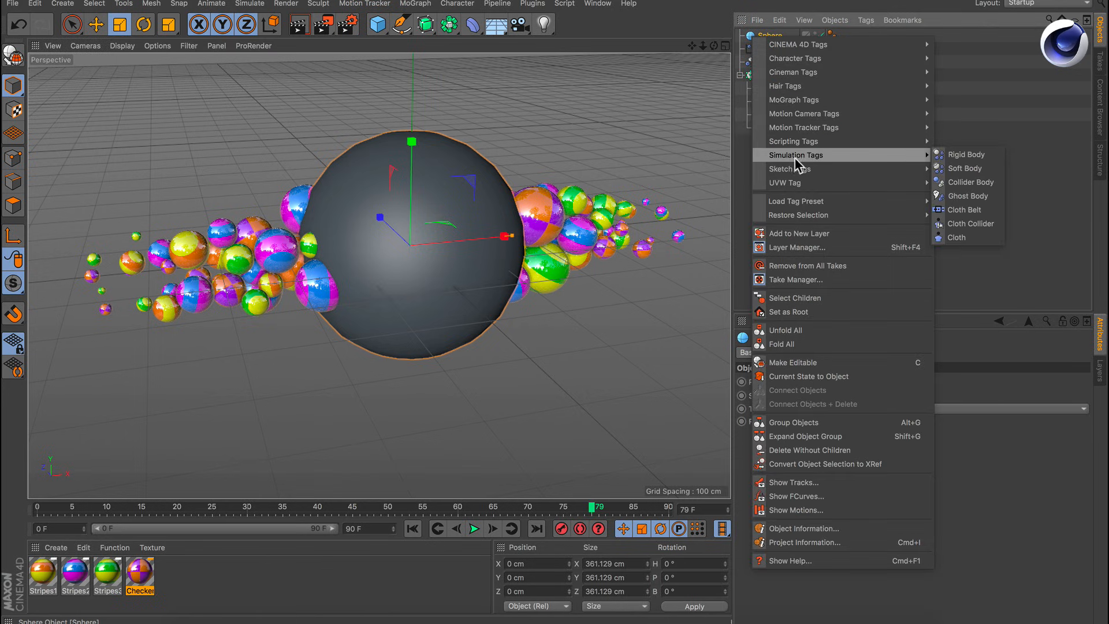
{"action": "left_click", "coordinate": [974, 184]}
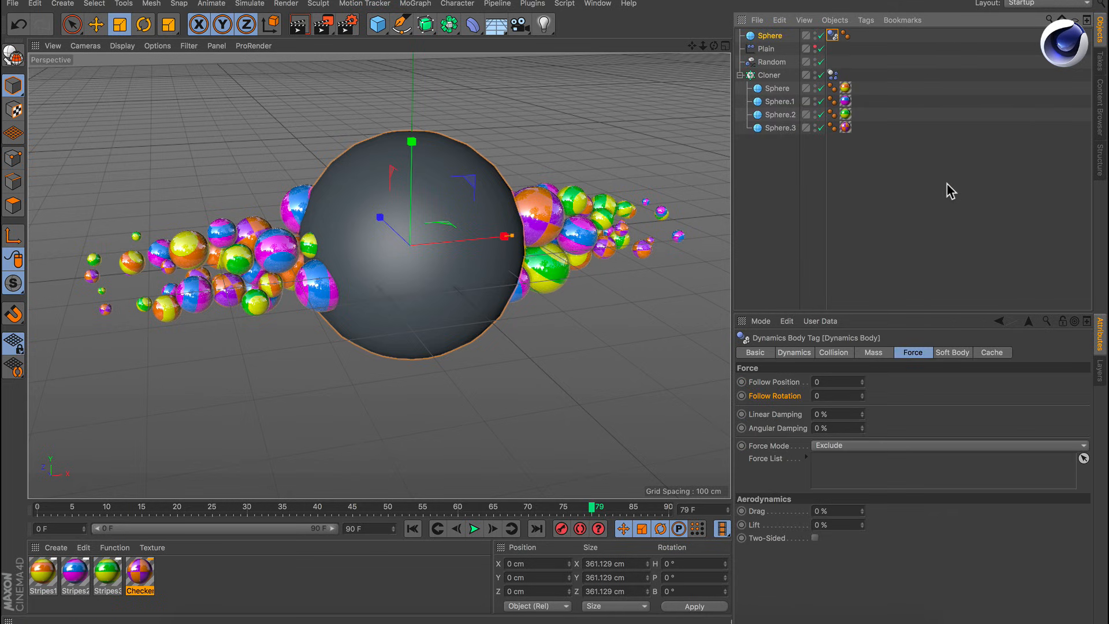
Play the simulation from the first frame and move the large sphere through the clones to about X 76 cm, Y -3 cm.
{"action": "left_click", "coordinate": [413, 529]}
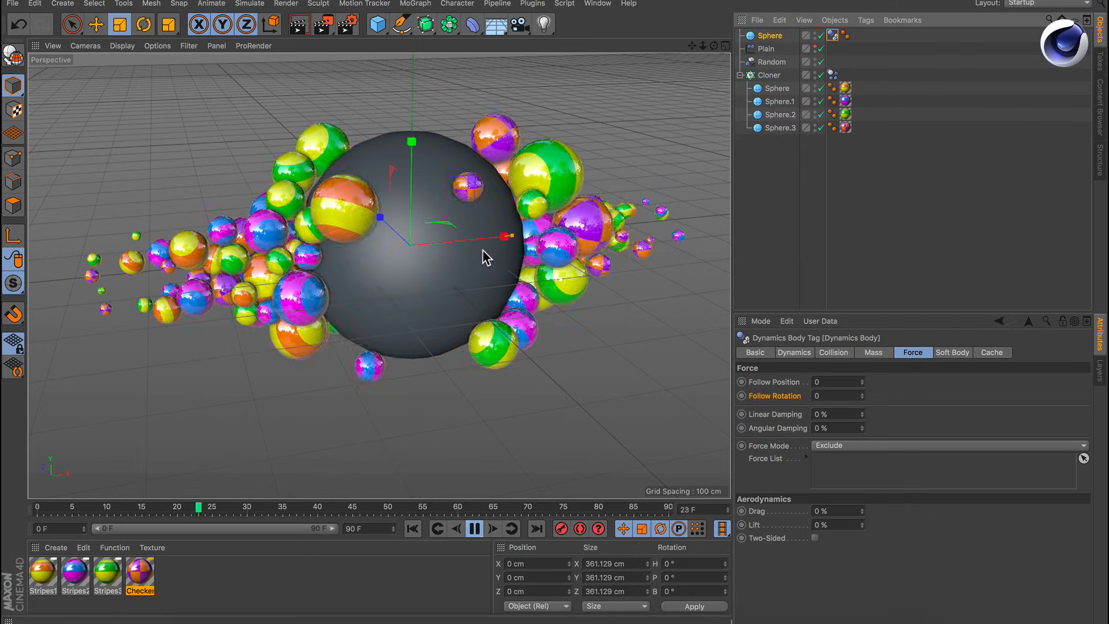
{"action": "left_click_drag", "start_coordinate": [484, 250], "coordinate": [414, 280], "text": "alt"}
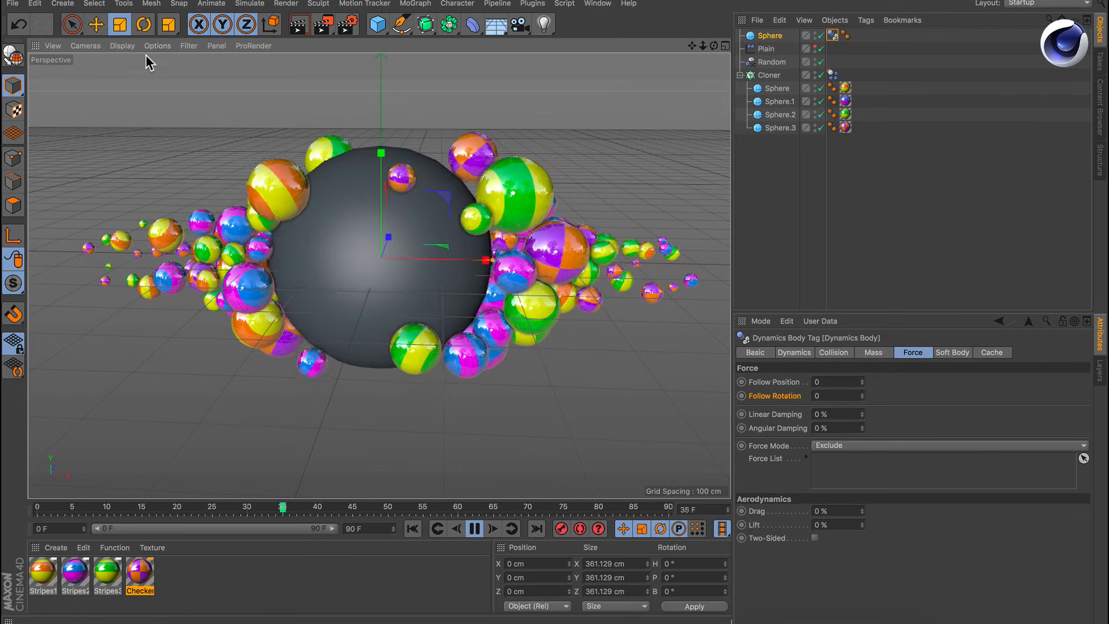
{"action": "left_click", "coordinate": [96, 25]}
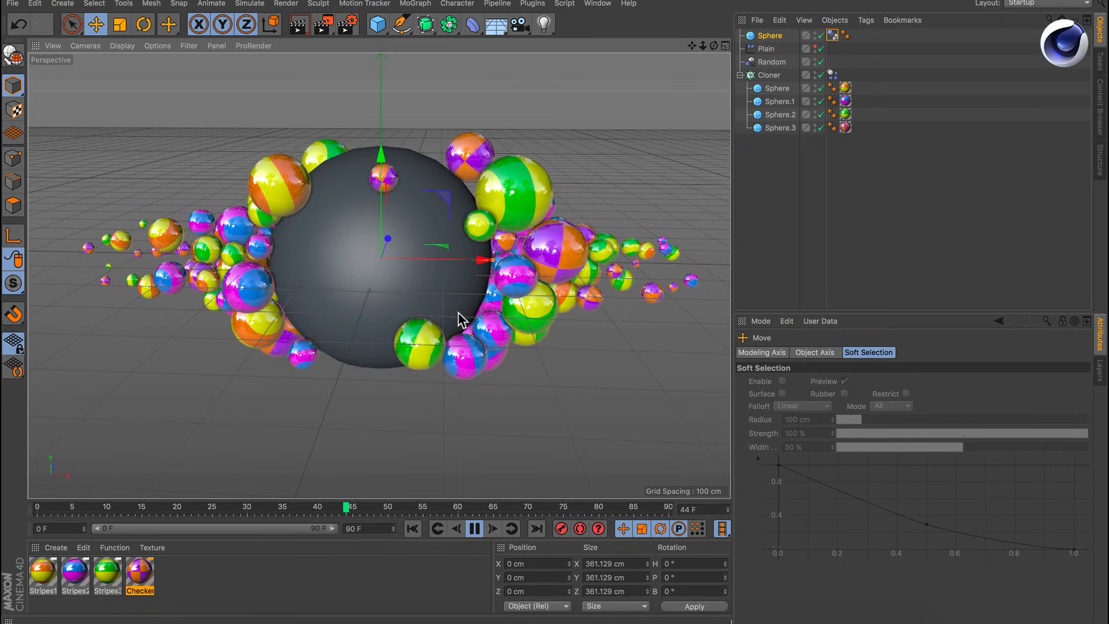
{"action": "left_click_drag", "start_coordinate": [482, 261], "coordinate": [491, 201]}
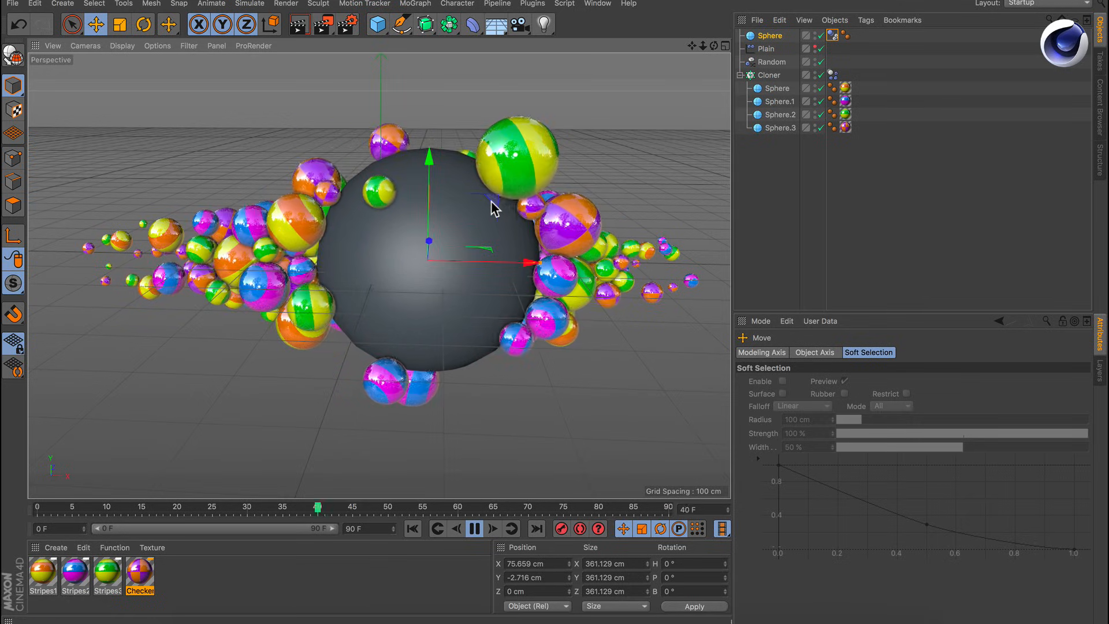
Move the Cloner to about X 33 cm during playback and delete the large collider sphere.
{"action": "left_click", "coordinate": [774, 76]}
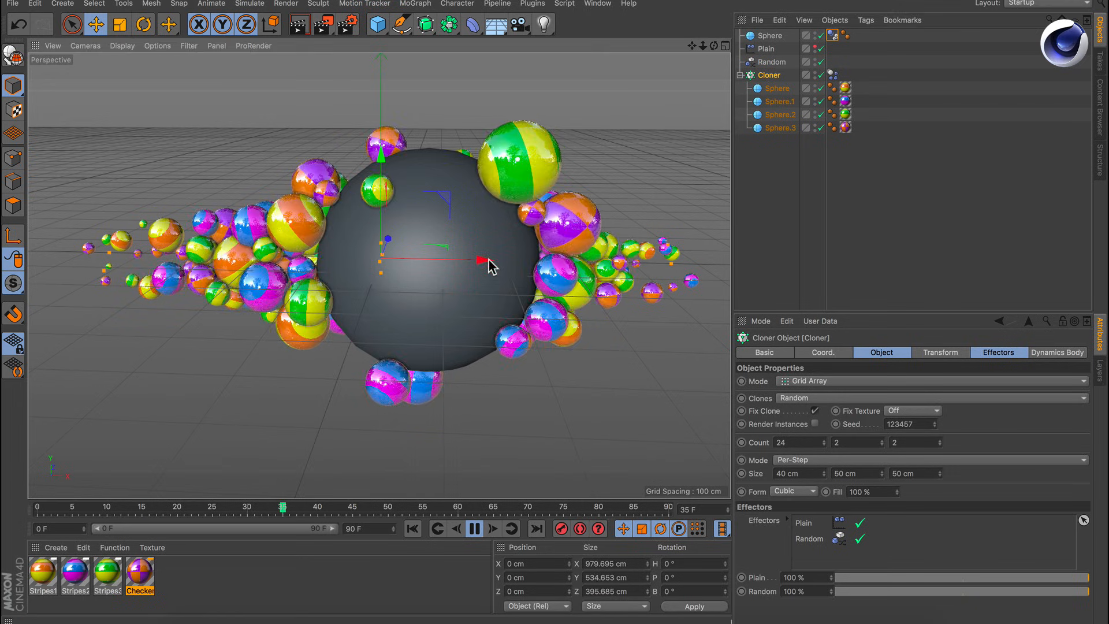
{"action": "mouse_move", "coordinate": [488, 259]}
{"action": "left_mouse_down"}
{"action": "mouse_move", "coordinate": [639, 266]}
{"action": "mouse_move", "coordinate": [445, 258]}
{"action": "mouse_move", "coordinate": [509, 261]}
{"action": "left_mouse_up"}
{"action": "left_click", "coordinate": [777, 37]}
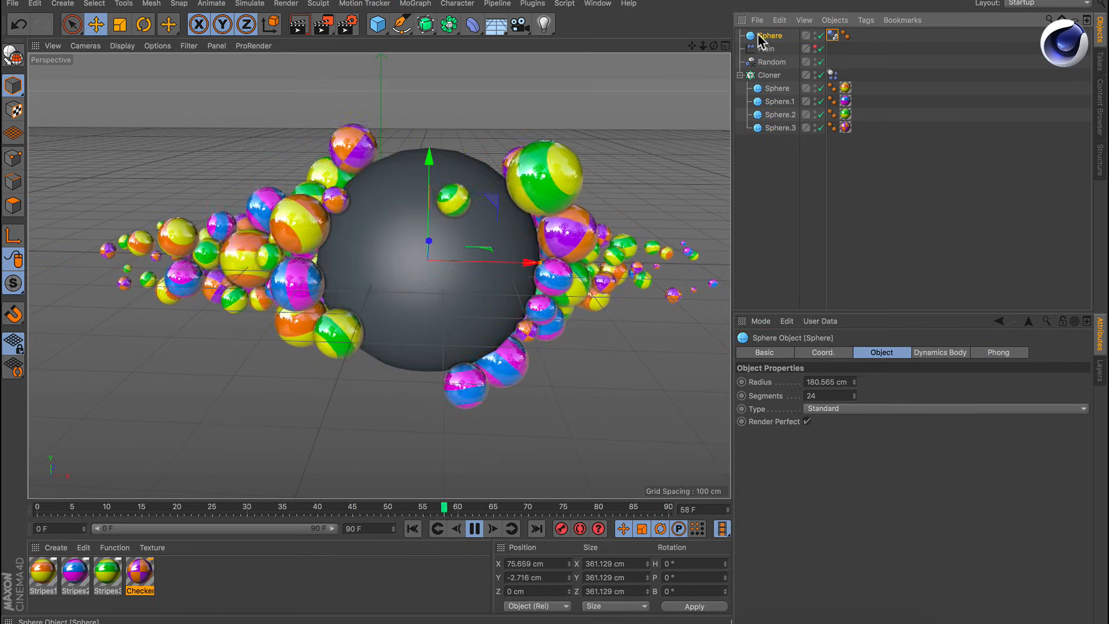
{"action": "key", "text": "Delete"}
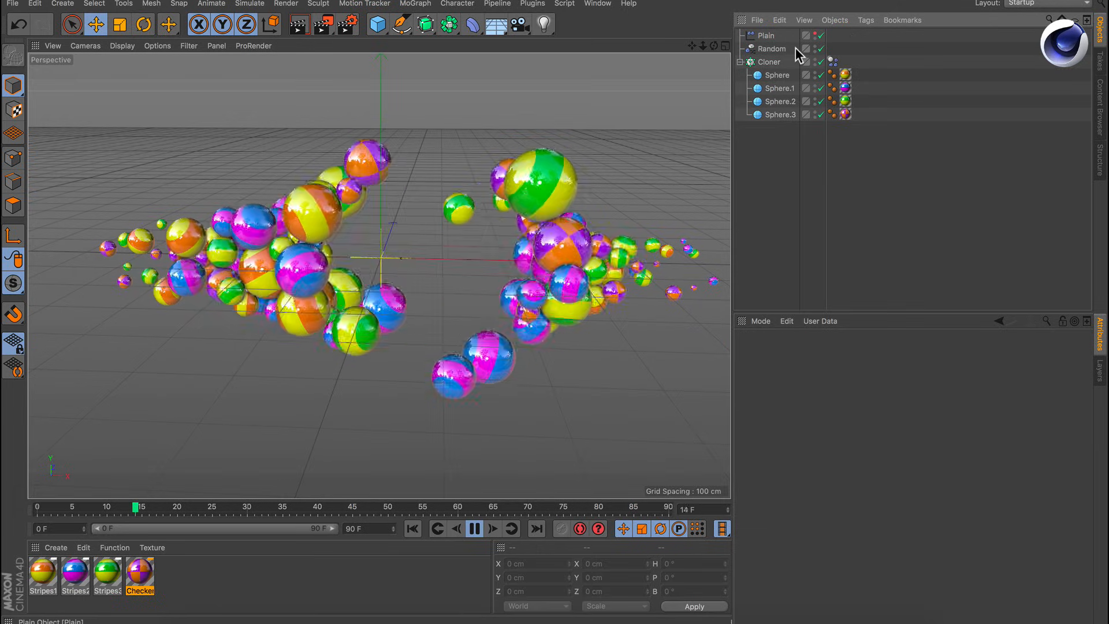
Add a Floor with a Collider Body tag and raise the Cloner above it to about Y 98 cm.
{"action": "left_click", "coordinate": [500, 28]}
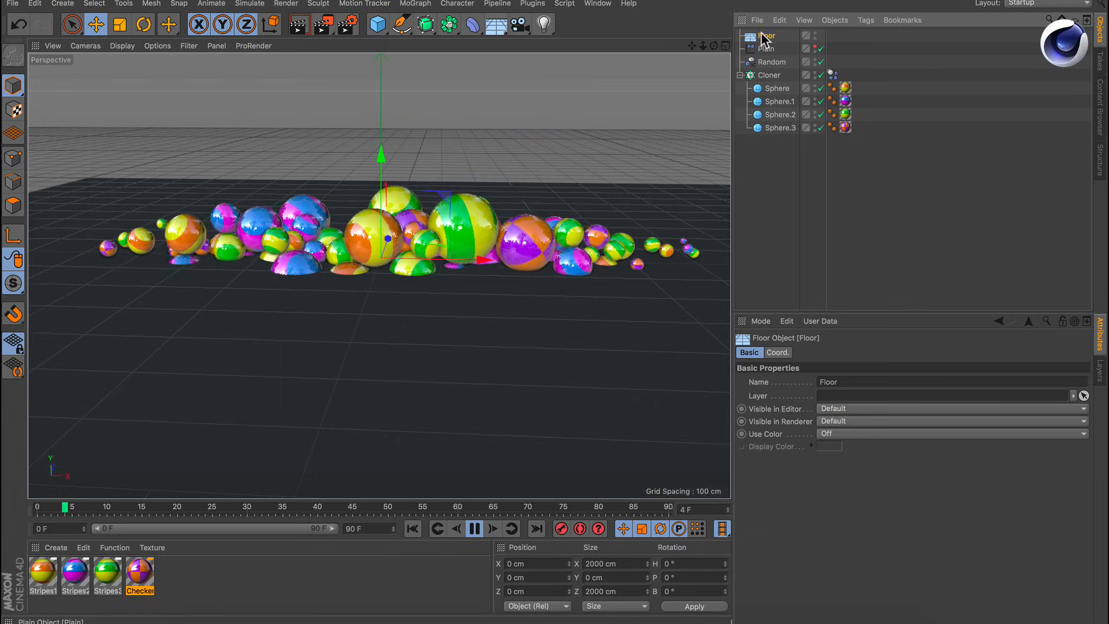
{"action": "right_click", "coordinate": [763, 36]}
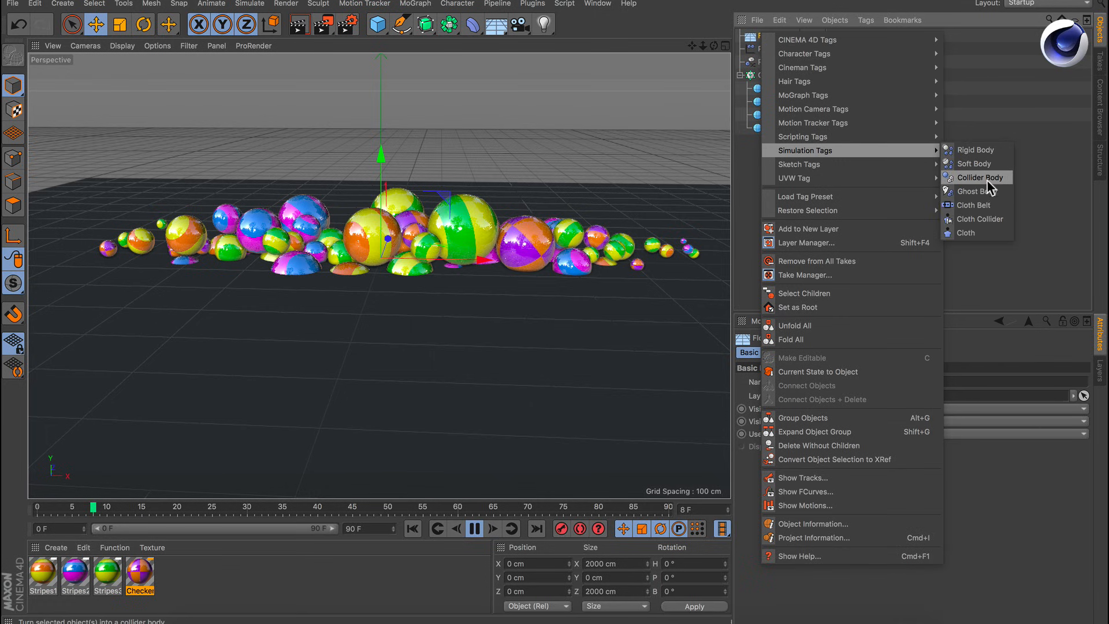
{"action": "left_click", "coordinate": [980, 177]}
{"action": "left_click", "coordinate": [833, 75]}
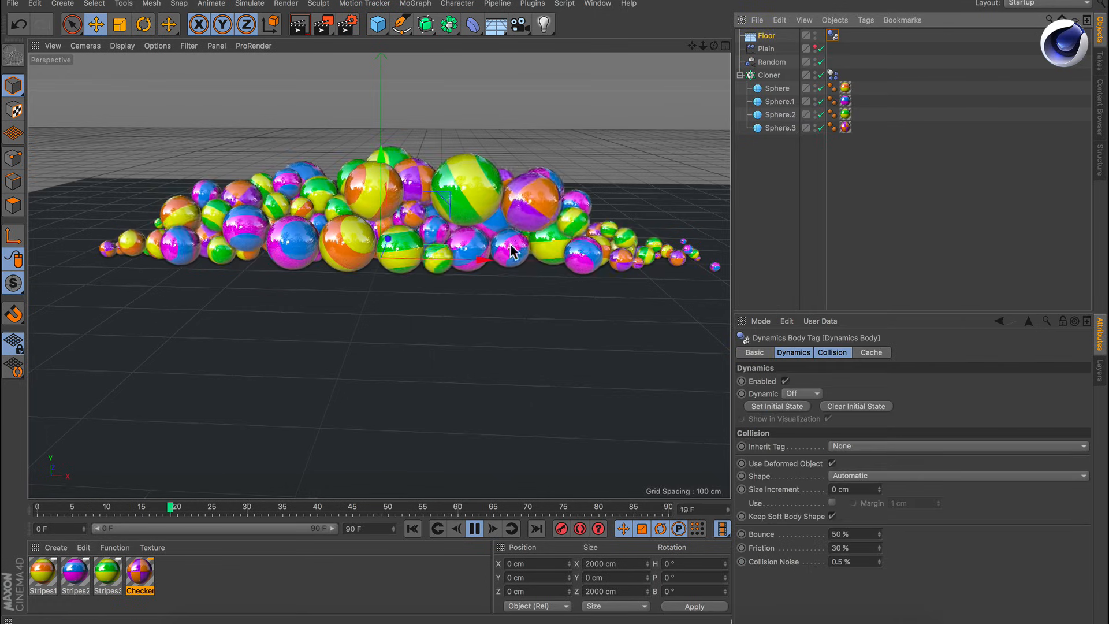
{"action": "left_click", "coordinate": [770, 75]}
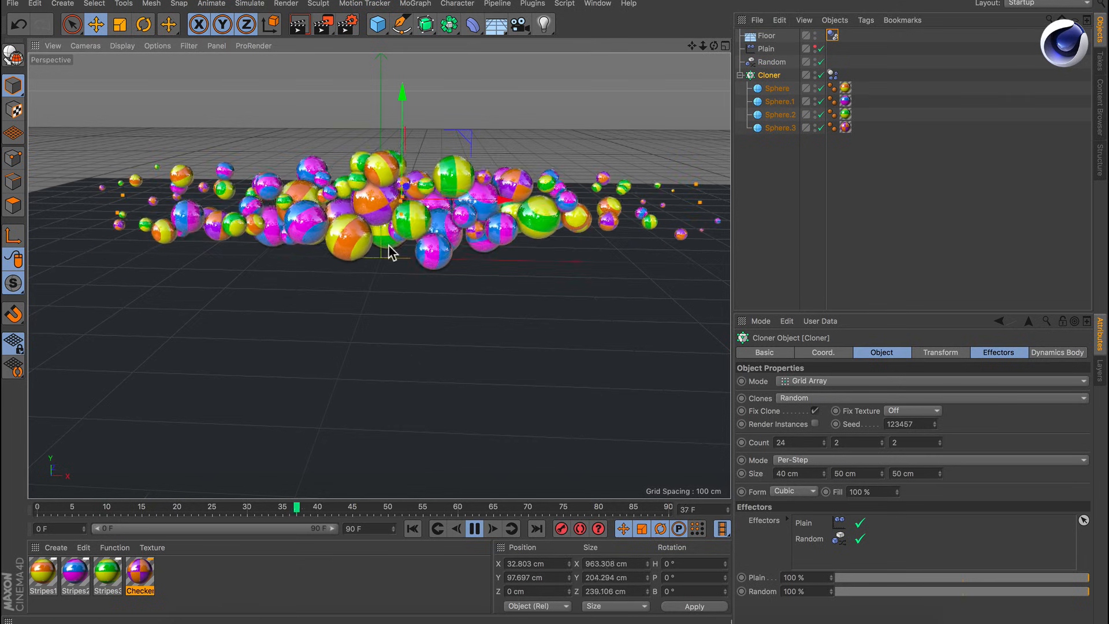
{"action": "left_click_drag", "start_coordinate": [388, 252], "coordinate": [458, 304], "text": "alt"}
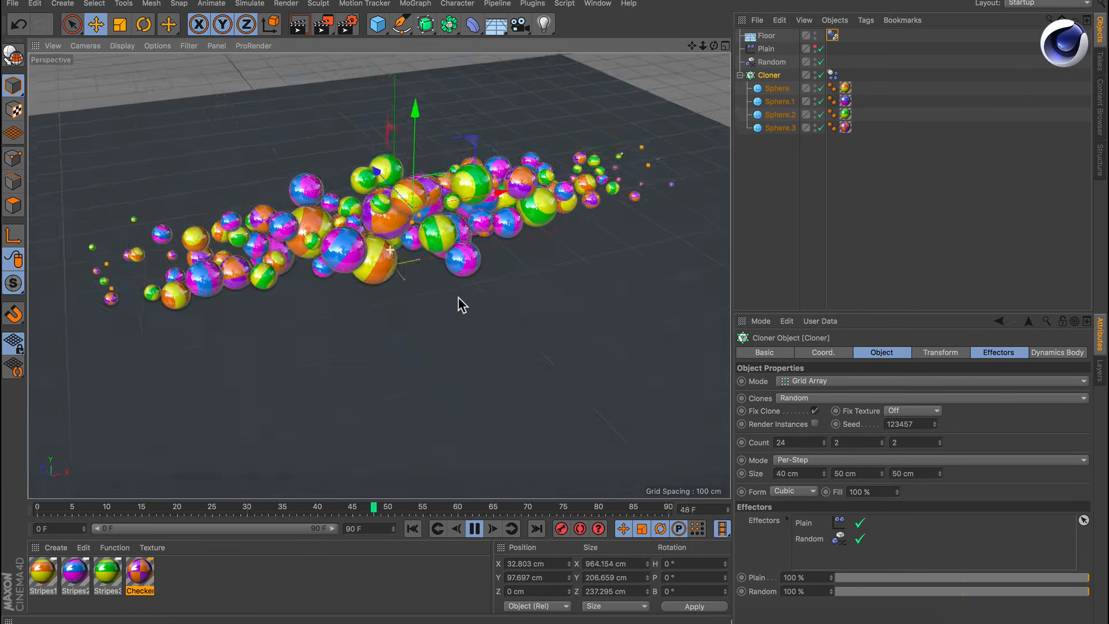
Disable the Plain effector and move the Cloner above the floor to about X -81 cm, Y 36 cm, Z 27 cm.
{"action": "left_click", "coordinate": [820, 48]}
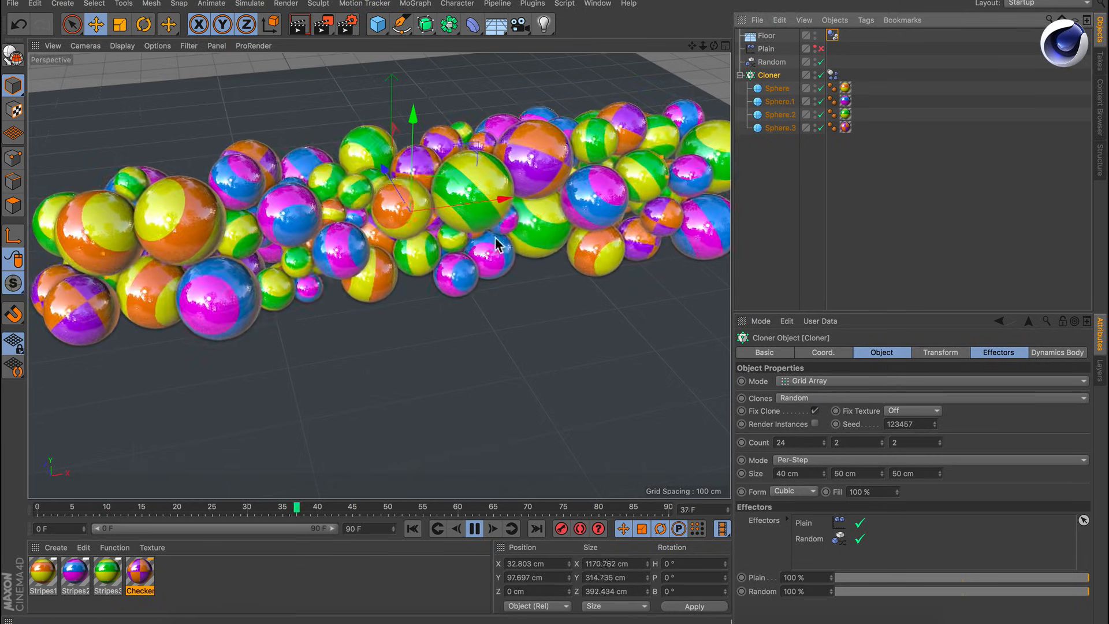
{"action": "right_click_drag", "start_coordinate": [496, 237], "coordinate": [401, 286], "text": "alt"}
{"action": "left_click_drag", "start_coordinate": [379, 275], "coordinate": [497, 279], "text": "alt"}
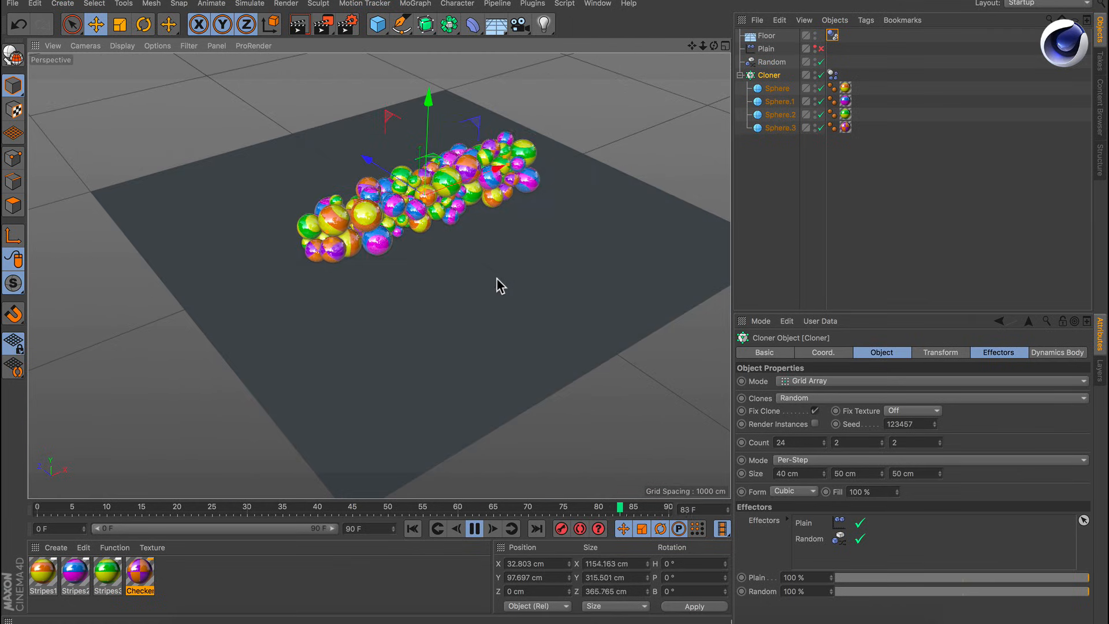
{"action": "left_click_drag", "start_coordinate": [474, 236], "coordinate": [440, 254]}
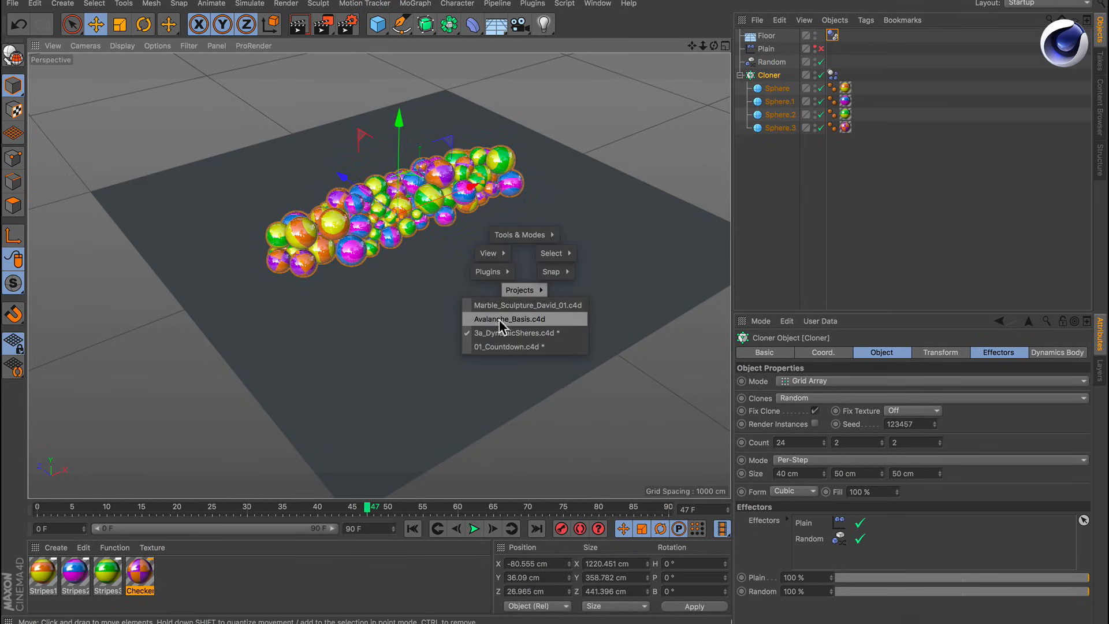
Switch to the project Avalanche_Basis.c4d, play the animation, view it through Camera_top, and return to the first frame.
{"action": "left_click", "coordinate": [514, 318]}
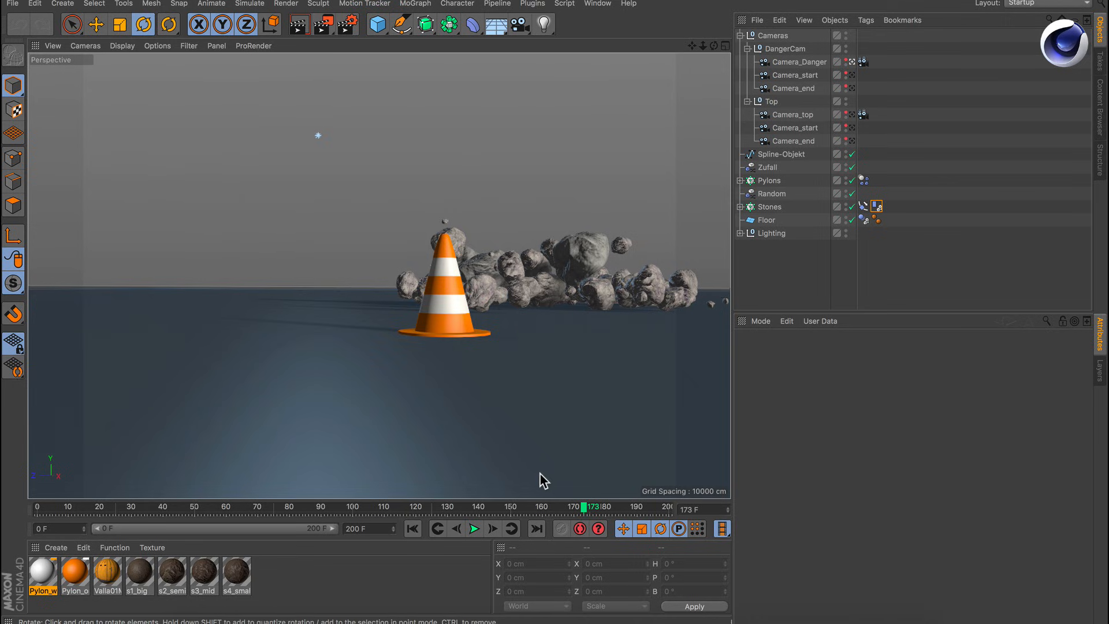
{"action": "left_click", "coordinate": [474, 528]}
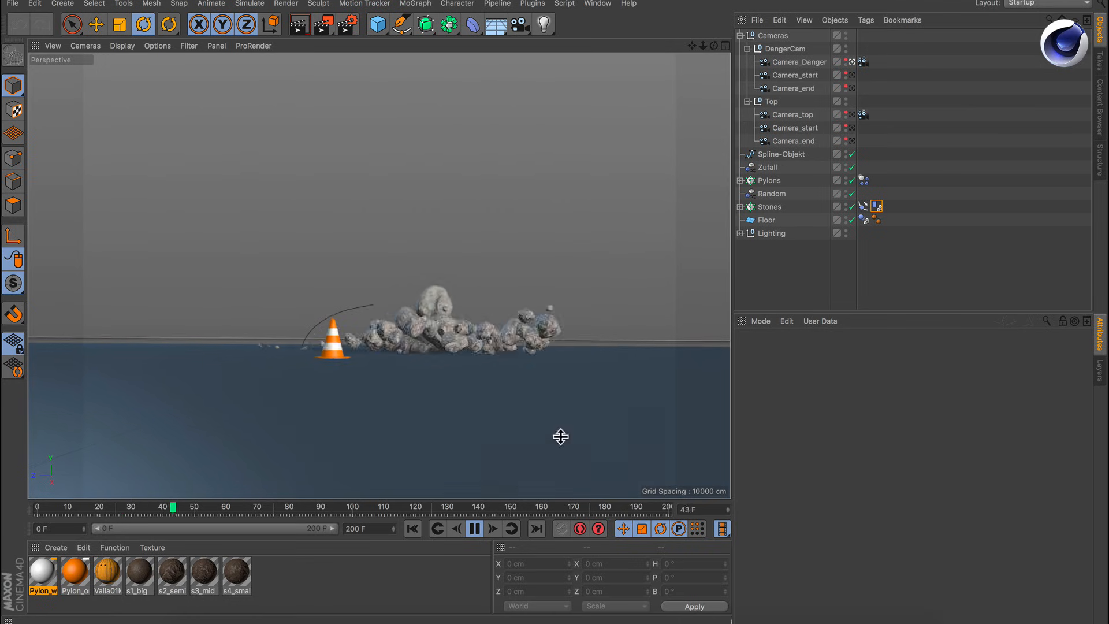
{"action": "left_click", "coordinate": [852, 115]}
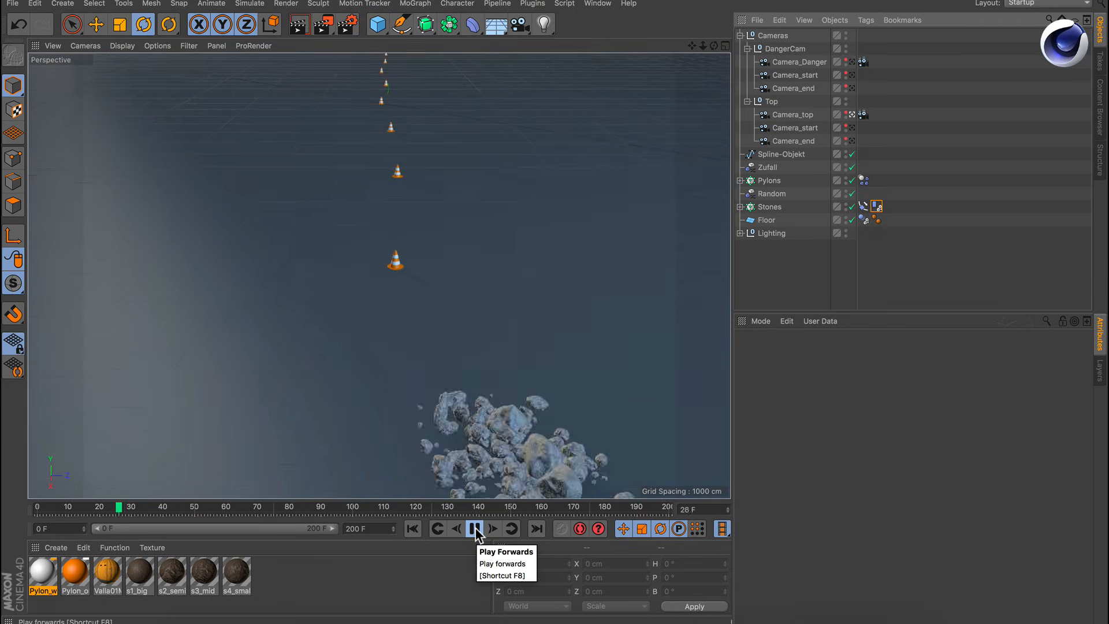
{"action": "left_click", "coordinate": [475, 528]}
{"action": "left_click", "coordinate": [413, 529]}
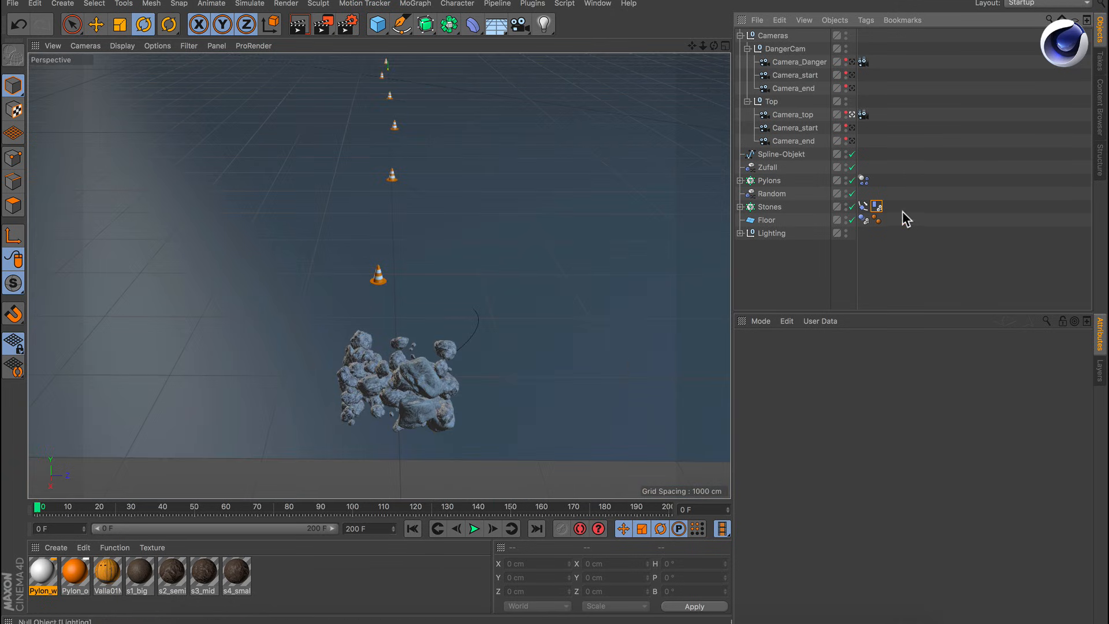
Clear the object cache of the Stones cloner's Dynamics Body tag and show the tag's collision settings.
{"action": "left_click", "coordinate": [877, 207]}
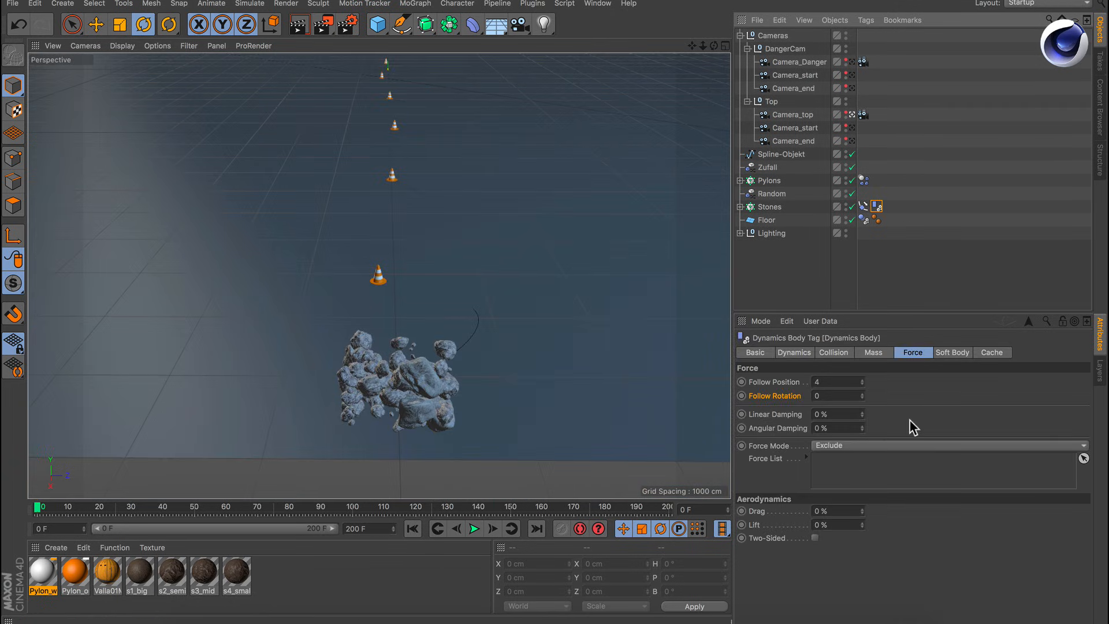
{"action": "left_click", "coordinate": [813, 383]}
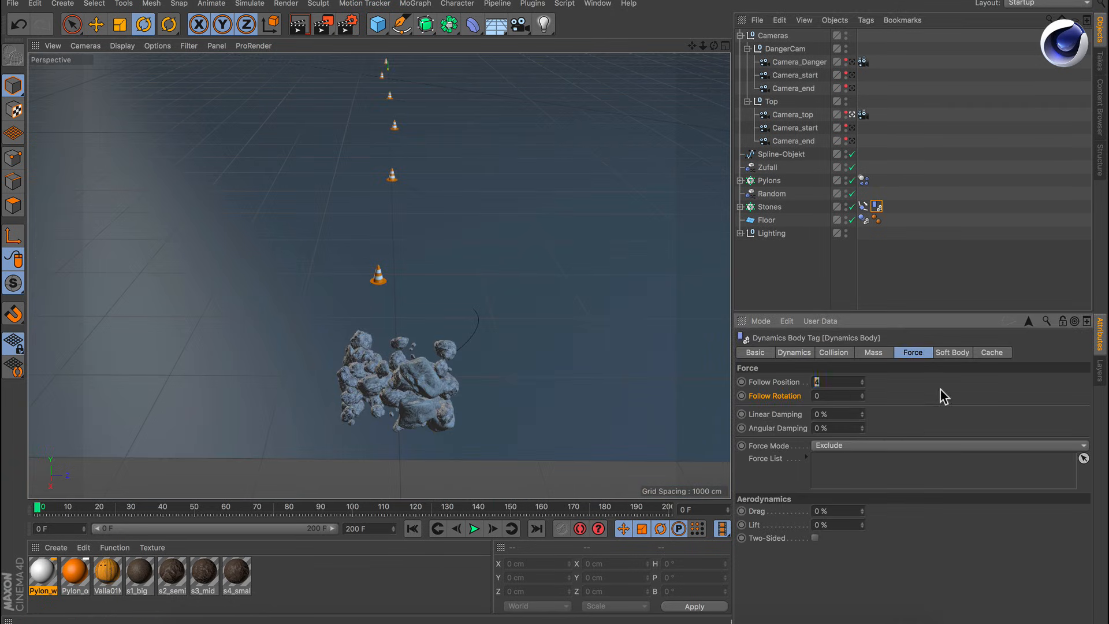
{"action": "left_click", "coordinate": [992, 352]}
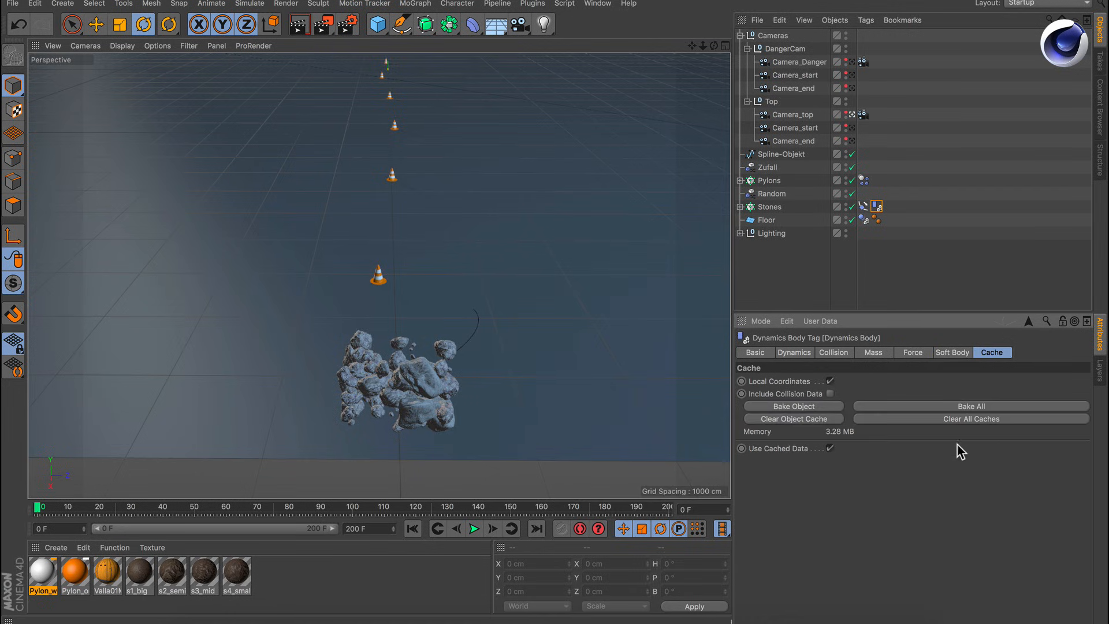
{"action": "left_click", "coordinate": [789, 421]}
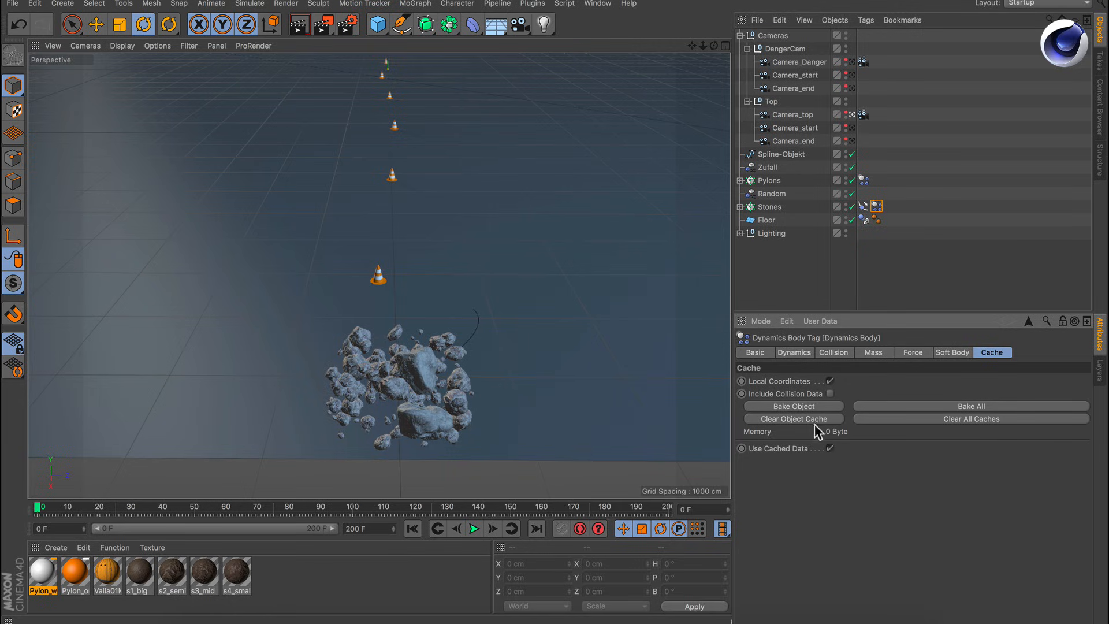
{"action": "left_click", "coordinate": [834, 352]}
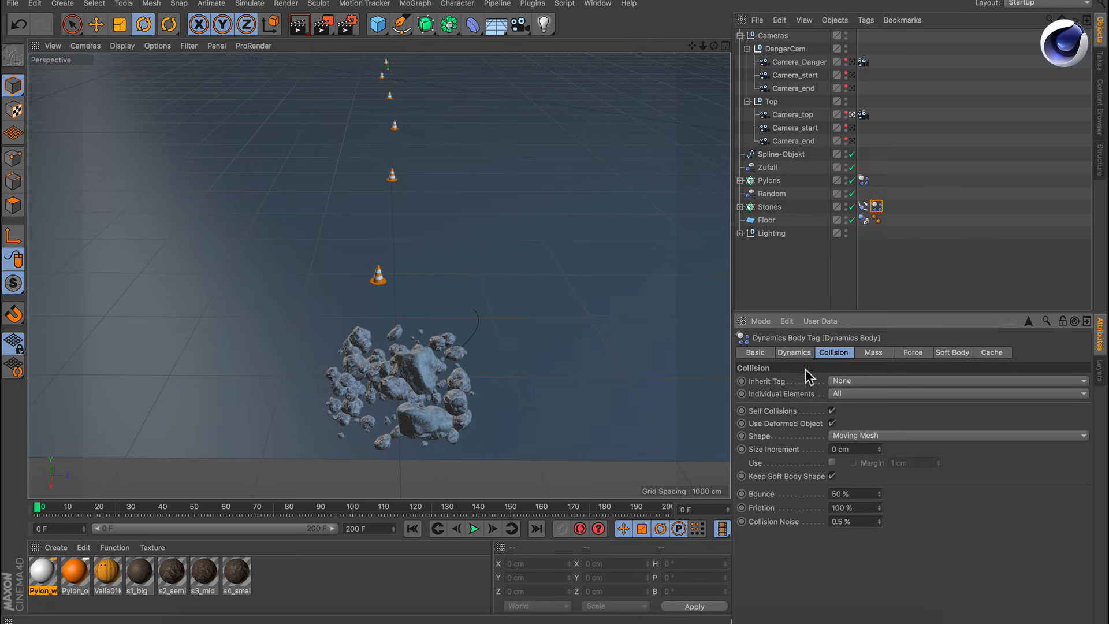
Set the collision shape of the Stones Dynamics Body tag to Automatic and play the animation.
{"action": "left_click", "coordinate": [868, 437]}
{"action": "left_click", "coordinate": [873, 449]}
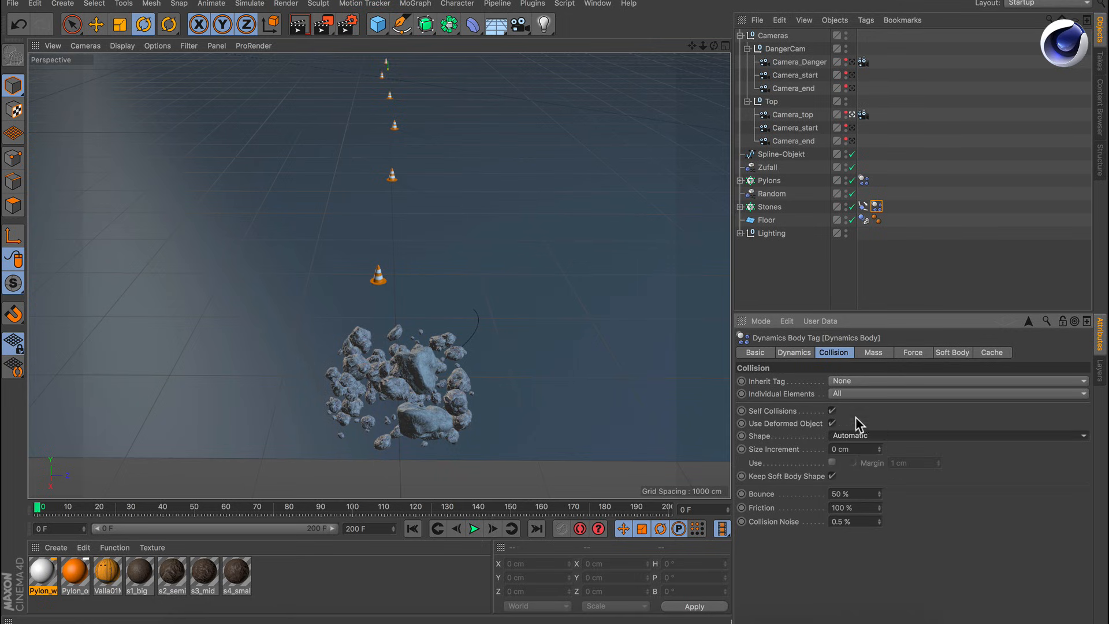
{"action": "left_click", "coordinate": [474, 528]}
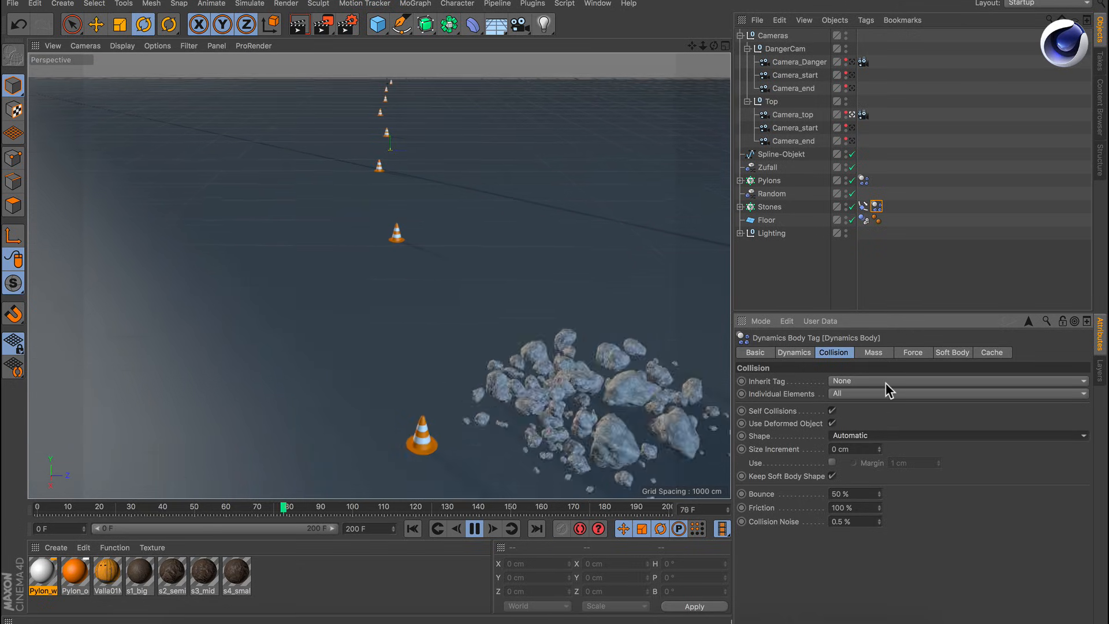
Try Follow Position values of 2 and 10 in the Stones tag's force settings while the animation plays.
{"action": "left_click", "coordinate": [912, 351]}
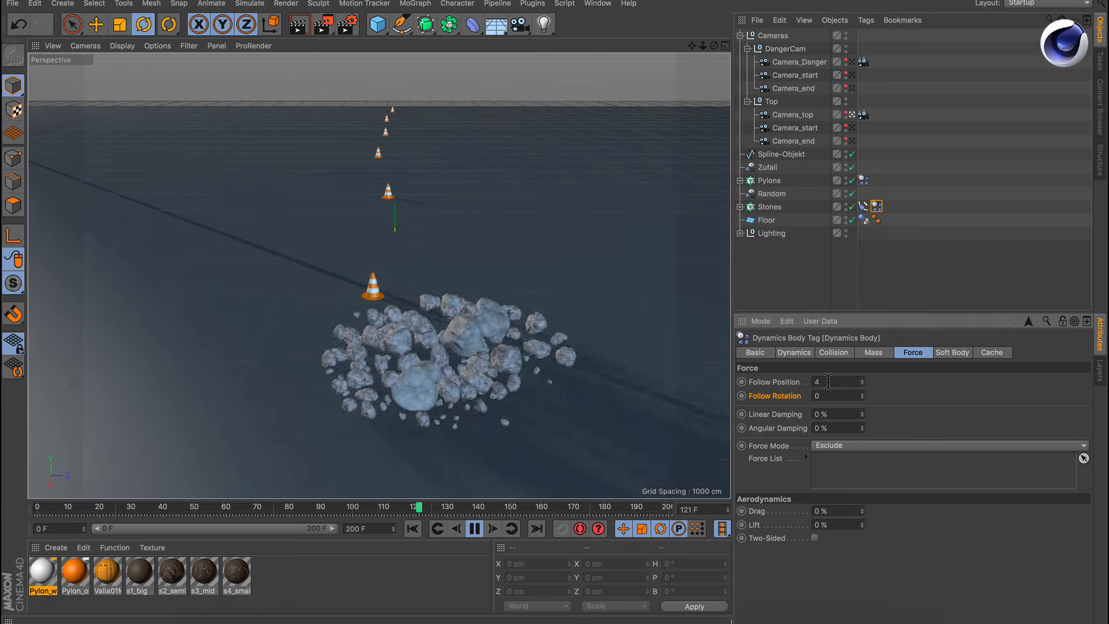
{"action": "left_click_drag", "start_coordinate": [838, 382], "coordinate": [799, 378]}
{"action": "type", "text": "2"}
{"action": "key", "text": "Return"}
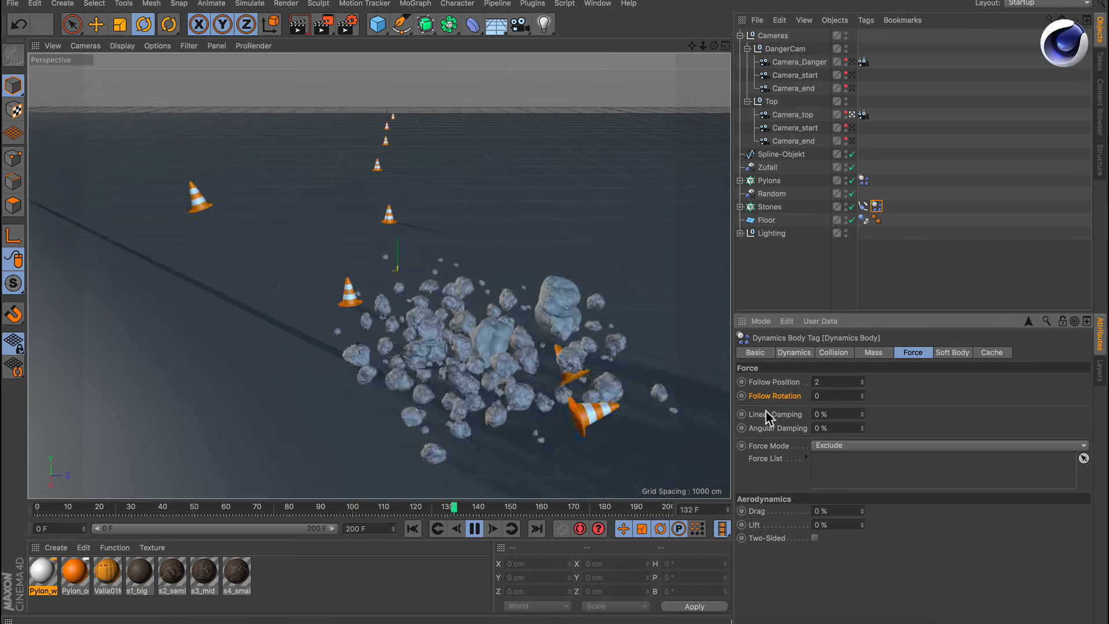
{"action": "type", "text": "10"}
{"action": "key", "text": "Return"}
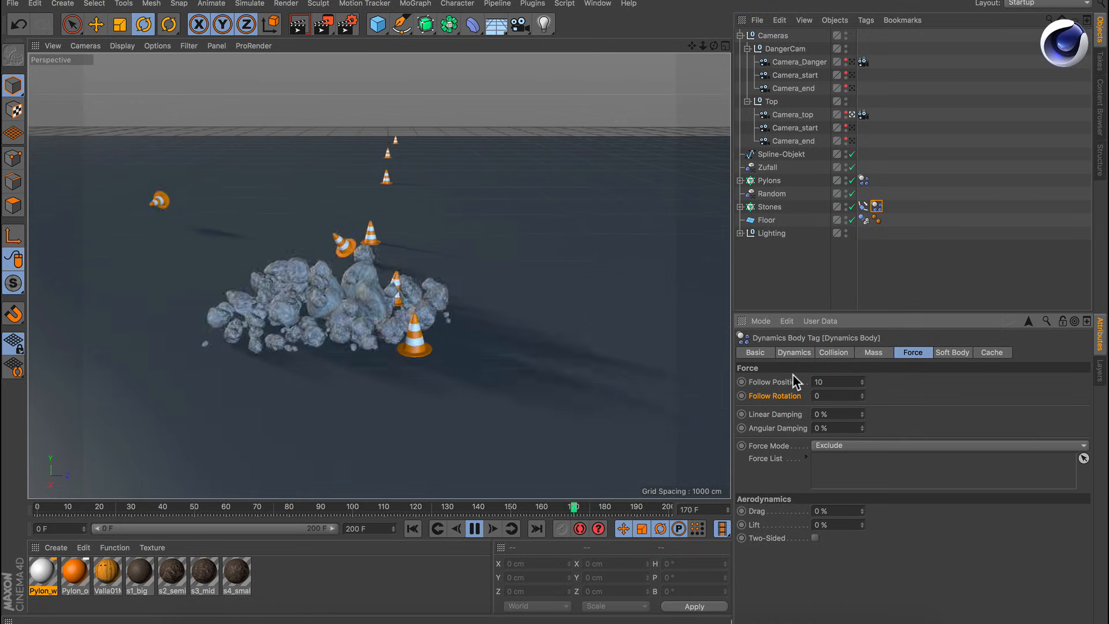
{"action": "left_click", "coordinate": [413, 528]}
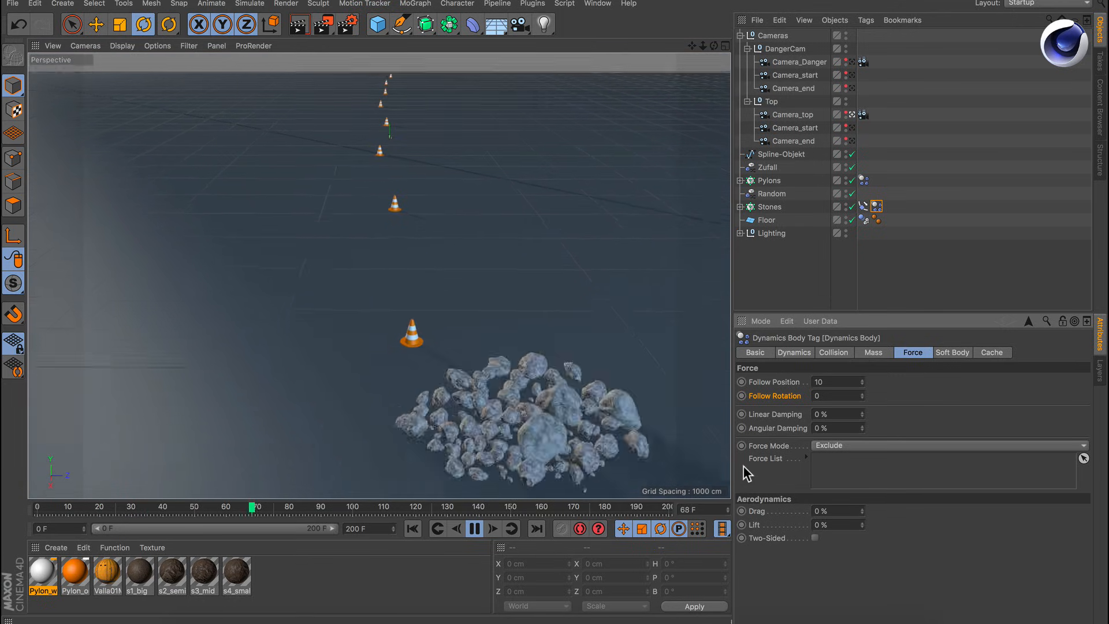
Set the Stones tag's Follow Position to 4 and stop the playback.
{"action": "double_click", "coordinate": [838, 382]}
{"action": "type", "text": "4"}
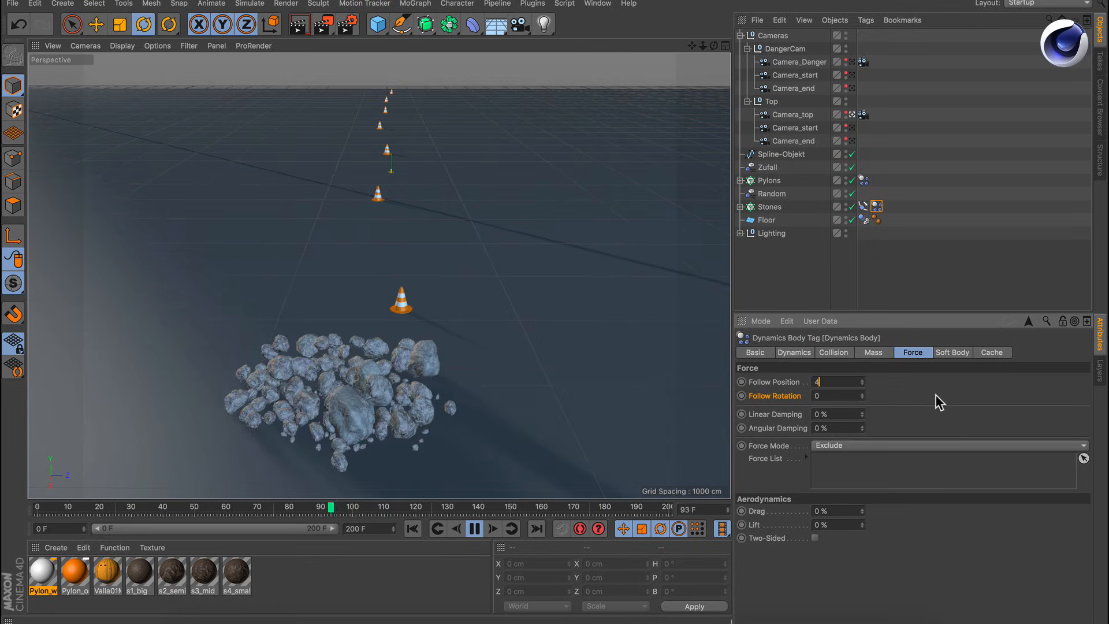
{"action": "key", "text": "Return"}
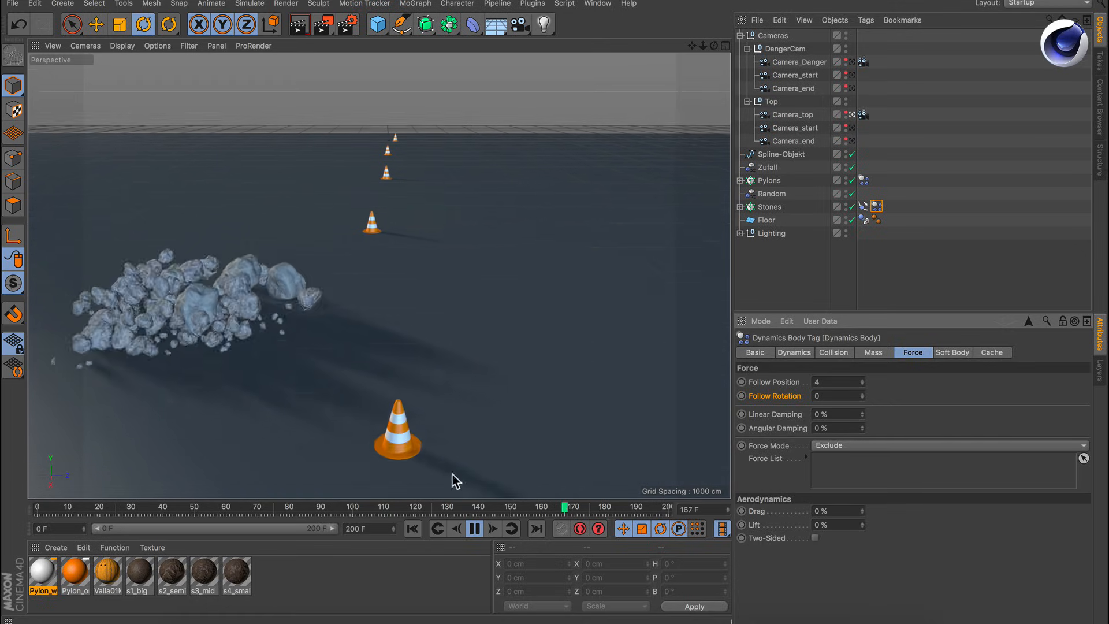
{"action": "left_click", "coordinate": [475, 529]}
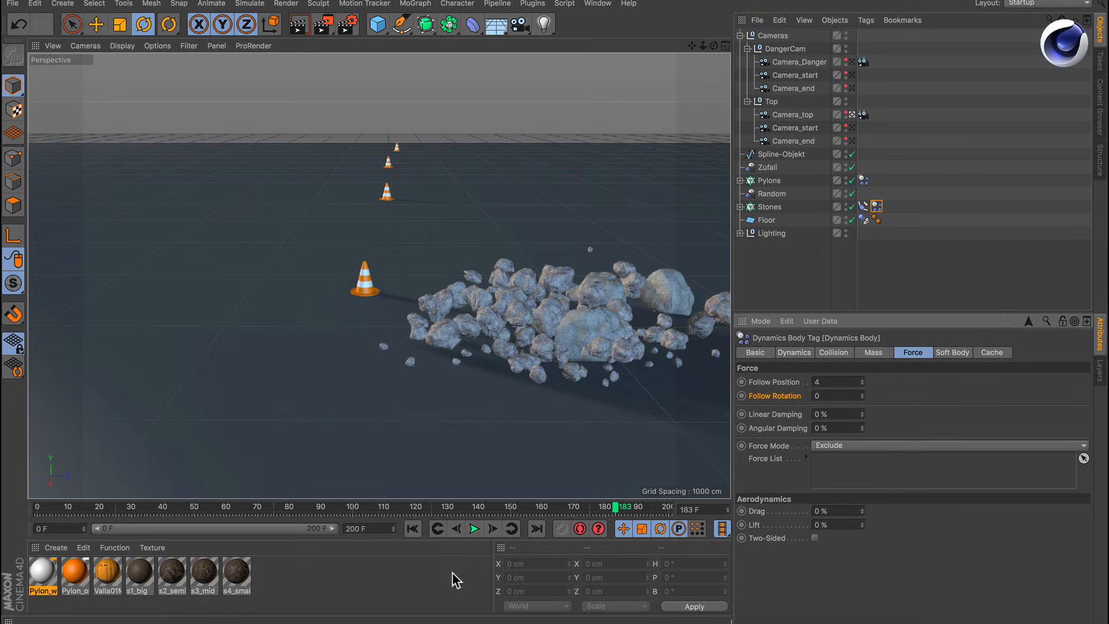
Switch to the Keynote presentation and play the video of the connected line structure on slide 6.
{"action": "left_click", "coordinate": [446, 622]}
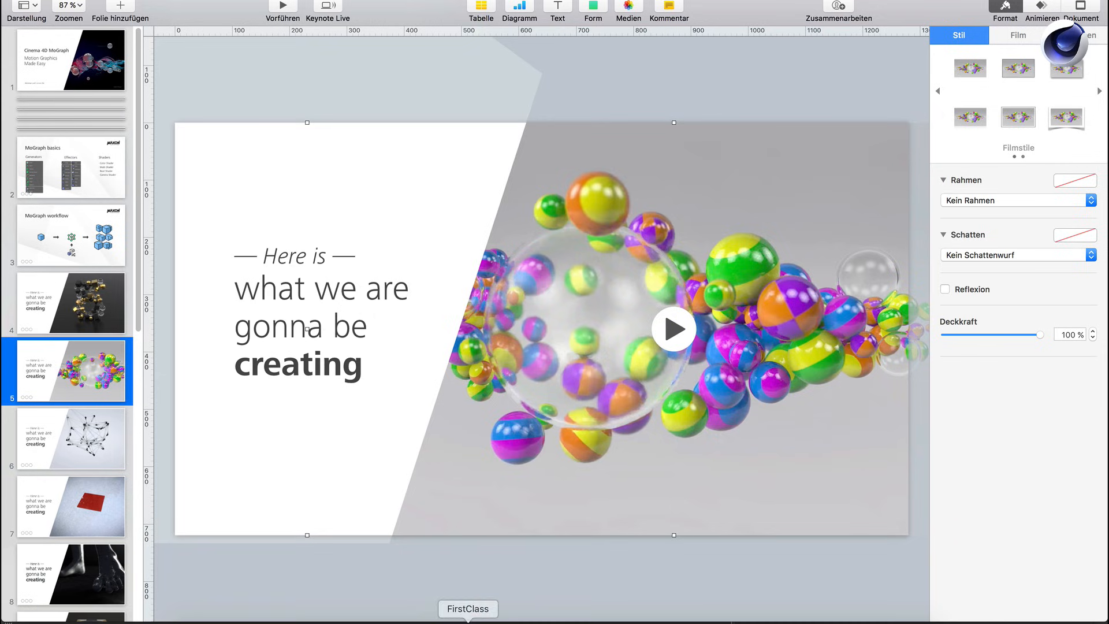
{"action": "left_click", "coordinate": [79, 457]}
{"action": "left_click", "coordinate": [684, 370]}
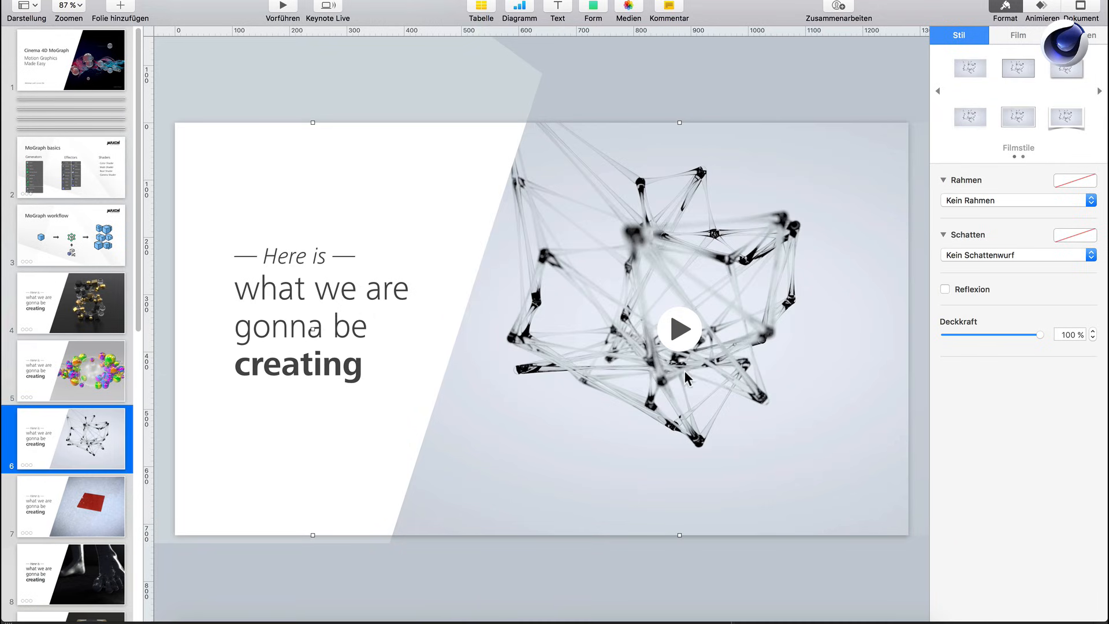
{"action": "left_click", "coordinate": [682, 336]}
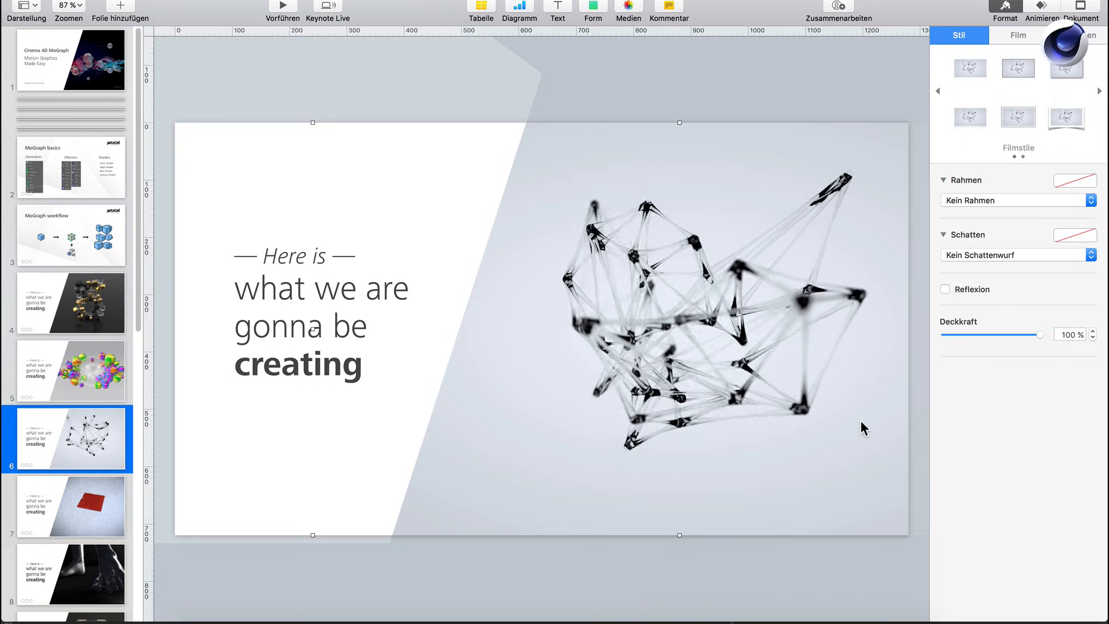
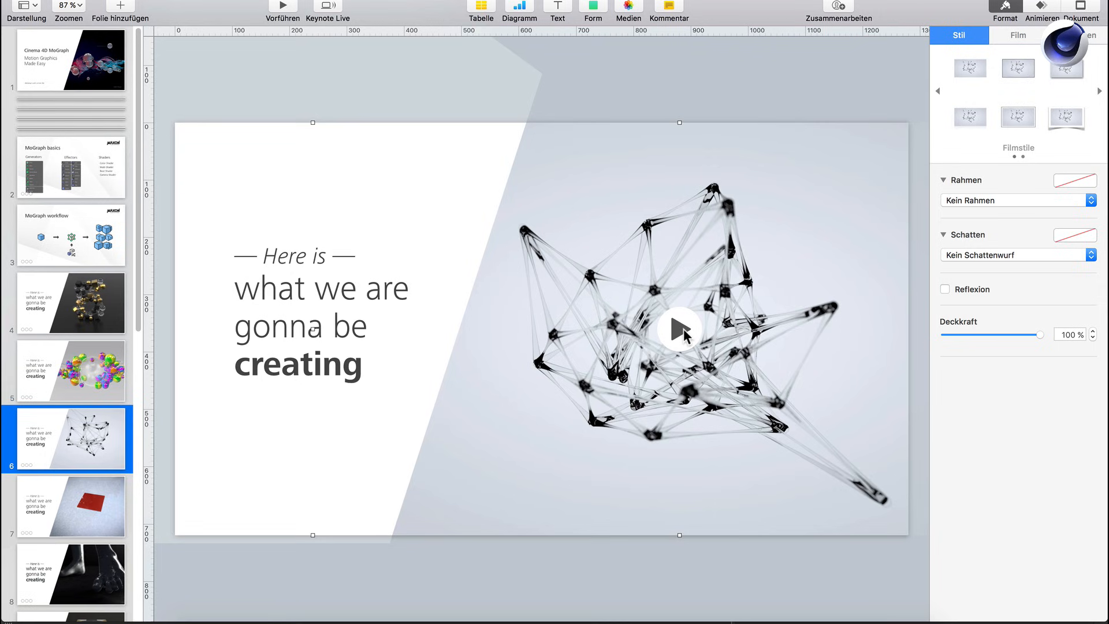
{"action": "left_click", "coordinate": [682, 328]}
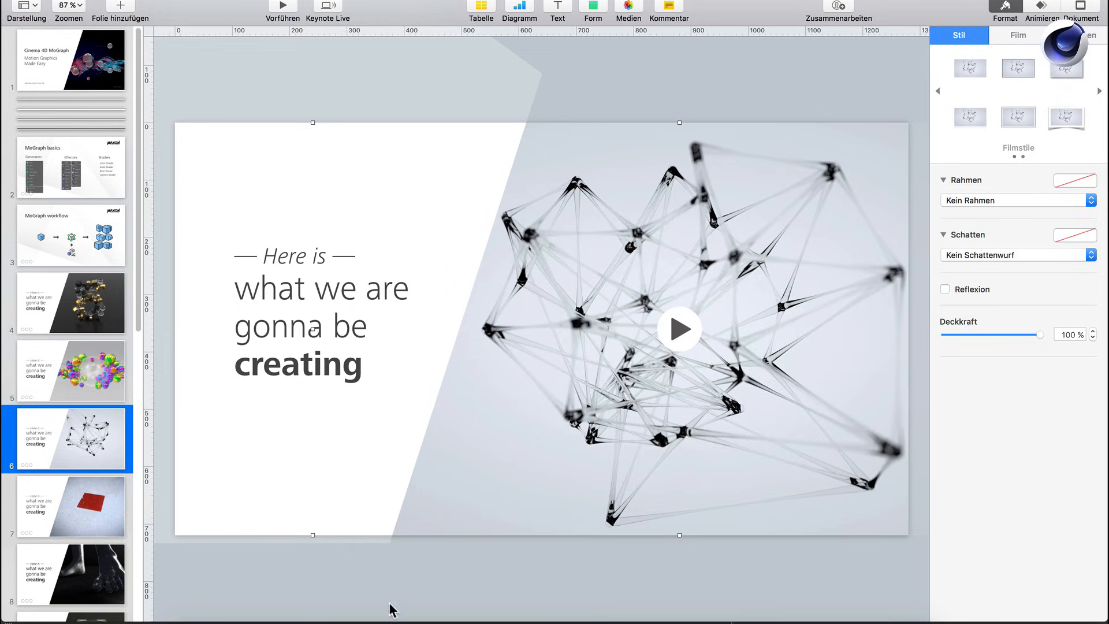
Switch back to Cinema 4D and create a new empty project.
{"action": "left_click", "coordinate": [307, 617]}
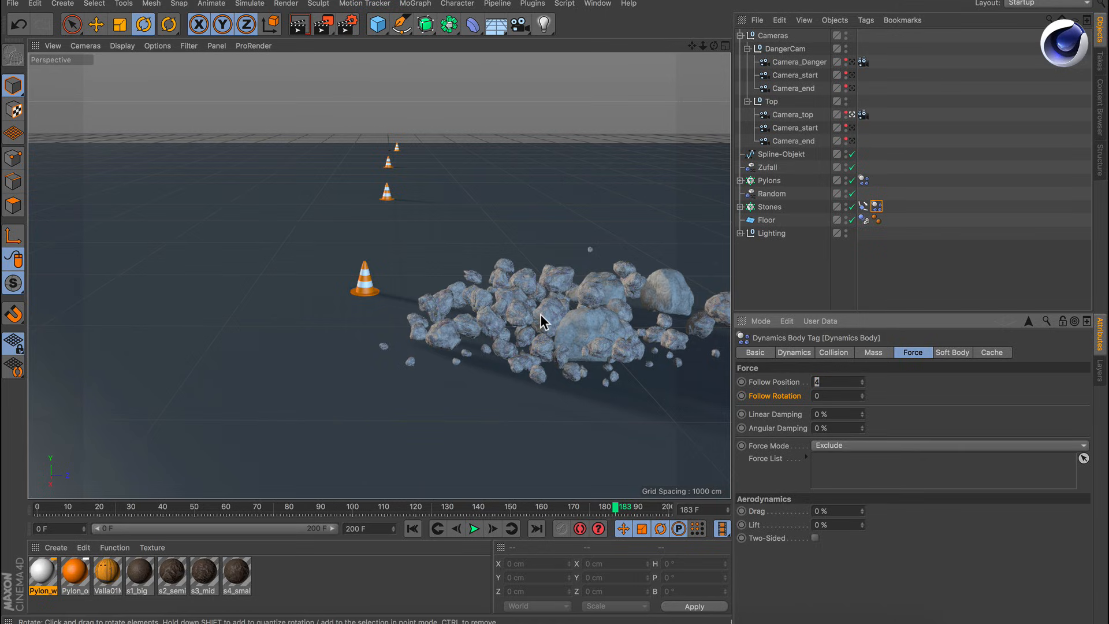
{"action": "left_click", "coordinate": [11, 4]}
{"action": "left_click", "coordinate": [33, 20]}
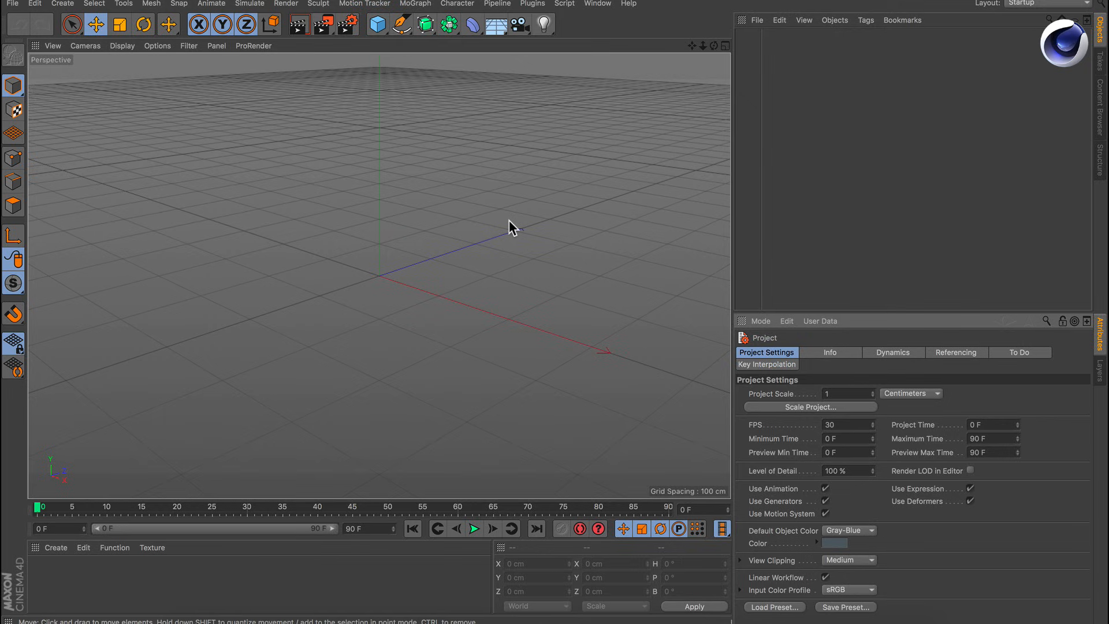
Add a Cylinder with a radius of 3 cm, a height of 100 cm and 10 height segments.
{"action": "left_click_drag", "start_coordinate": [378, 24], "coordinate": [391, 55]}
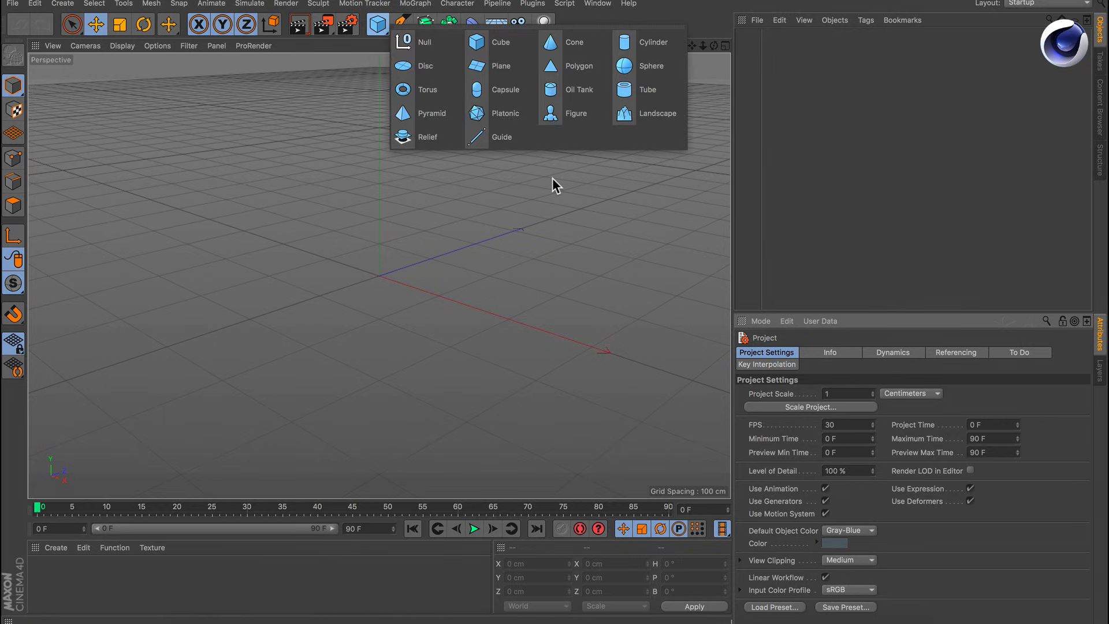
{"action": "left_click", "coordinate": [644, 44]}
{"action": "right_click_drag", "start_coordinate": [351, 292], "coordinate": [460, 270], "text": "alt"}
{"action": "double_click", "coordinate": [854, 381]}
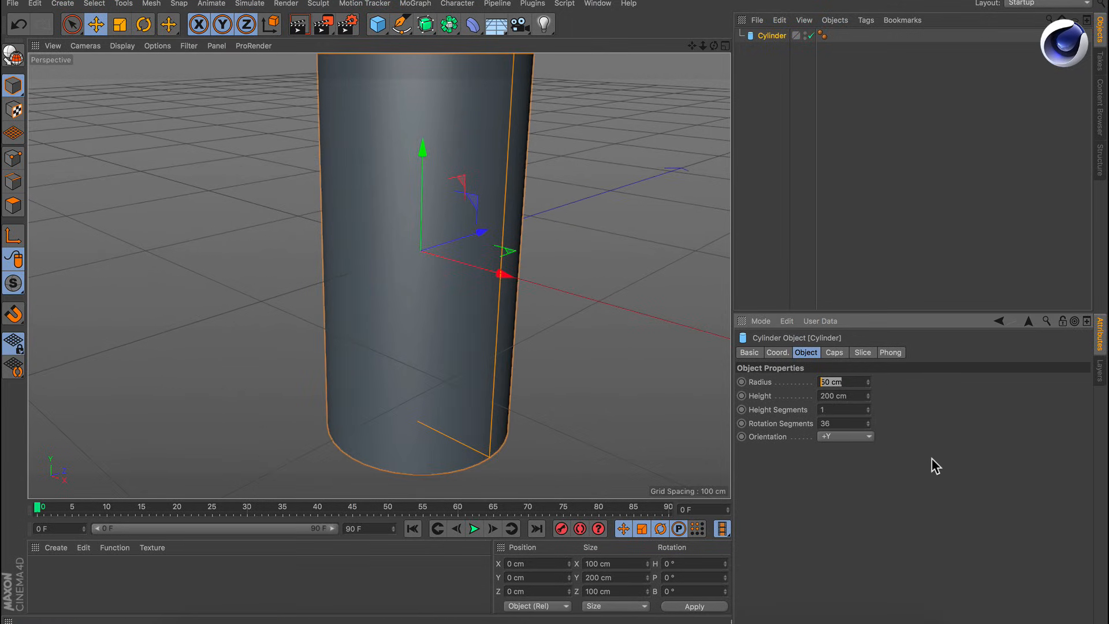
{"action": "type", "text": "3"}
{"action": "left_click", "coordinate": [851, 396]}
{"action": "double_click", "coordinate": [851, 396]}
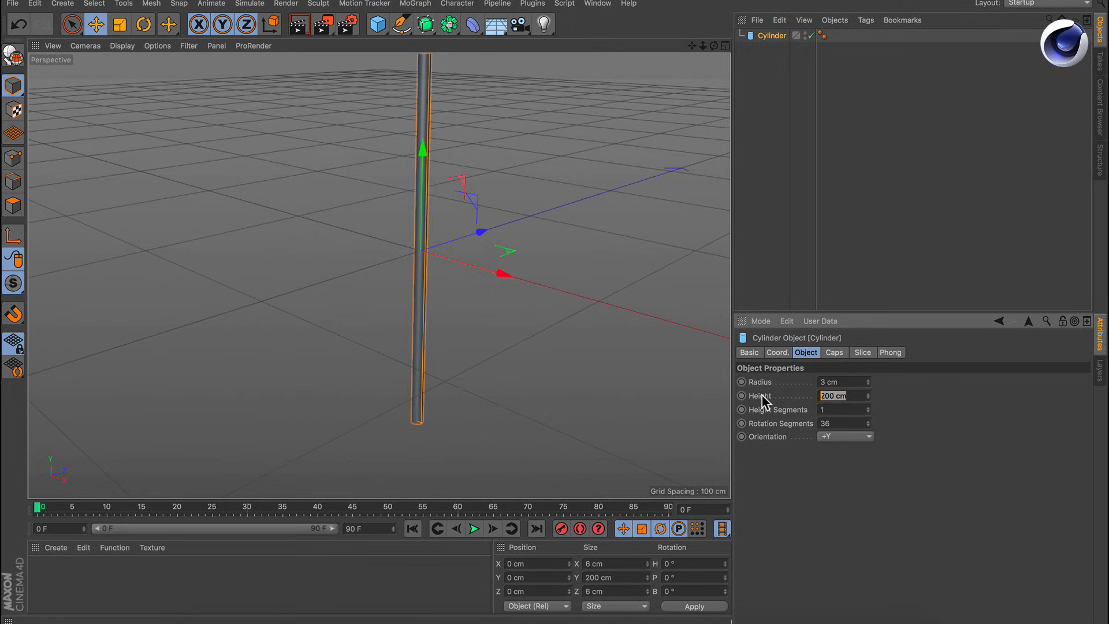
{"action": "type", "text": "100"}
{"action": "key", "text": "Return"}
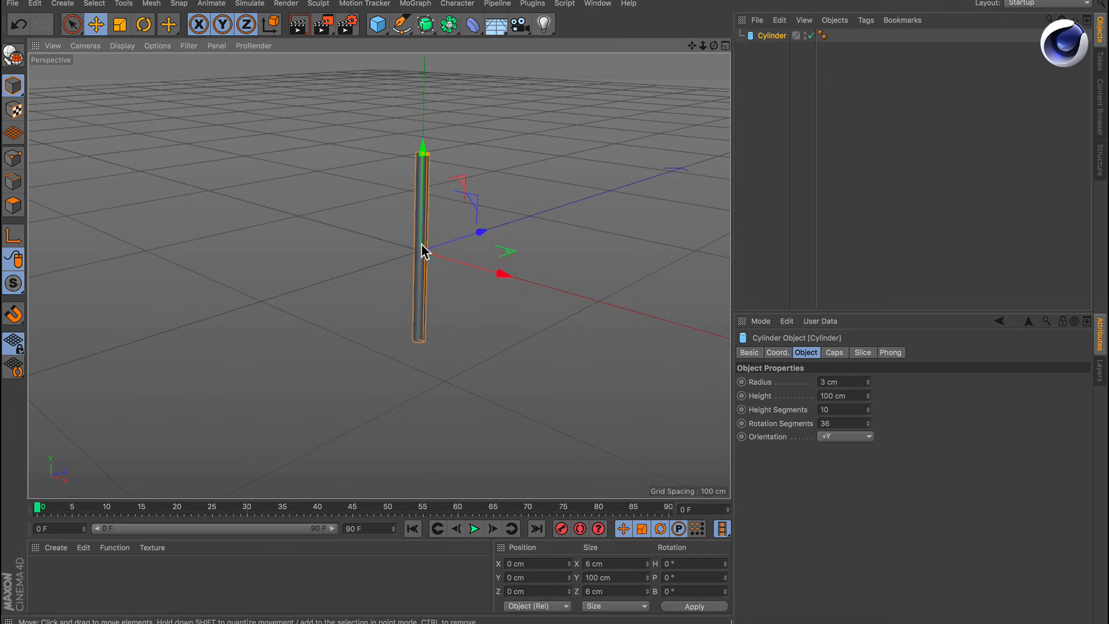
Inspect the cylinder's segments with Gouraud Shading (Lines) and return the viewport to Gouraud Shading.
{"action": "scroll", "coordinate": [450, 242], "scroll_direction": "up", "scroll_amount": 3}
{"action": "scroll", "coordinate": [435, 254], "scroll_direction": "up", "scroll_amount": 3}
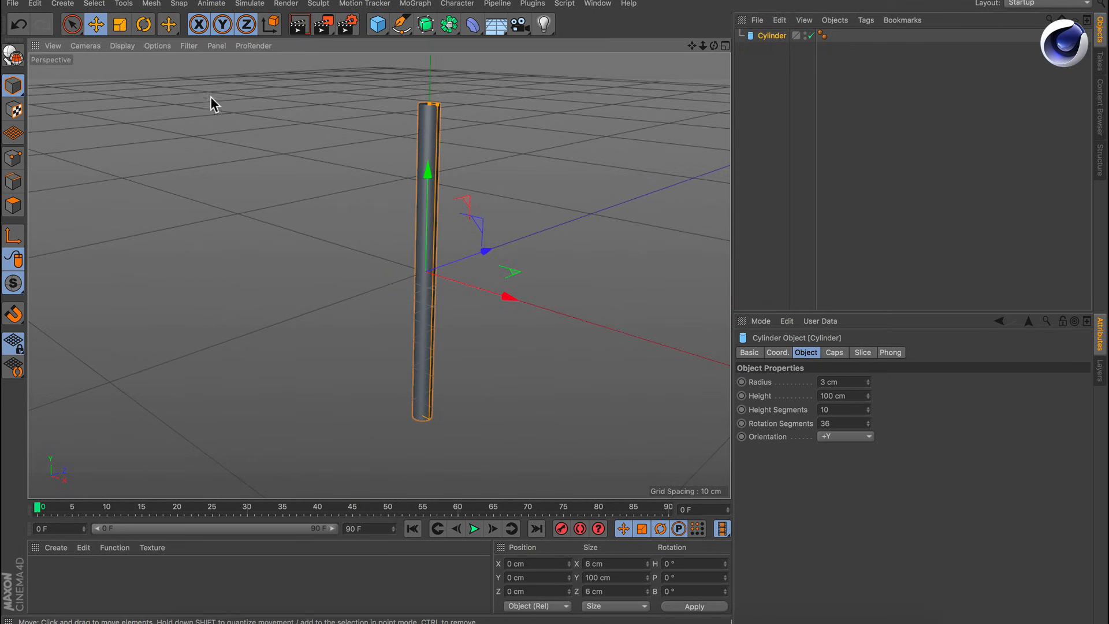
{"action": "left_click", "coordinate": [122, 46]}
{"action": "left_click", "coordinate": [145, 79]}
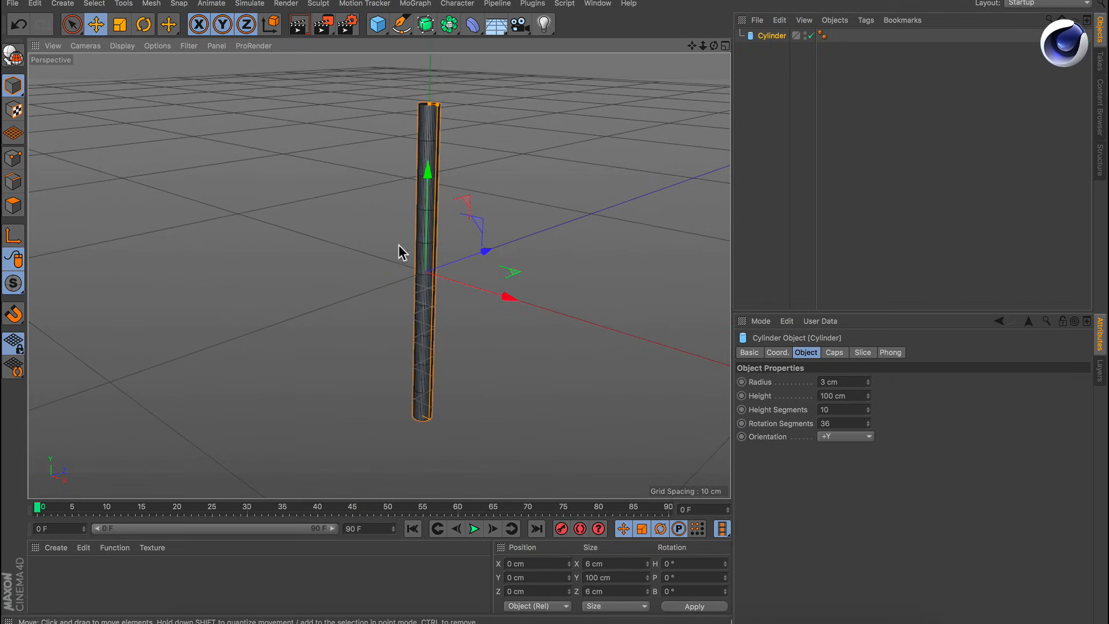
{"action": "scroll", "coordinate": [437, 238], "scroll_direction": "up", "scroll_amount": 4}
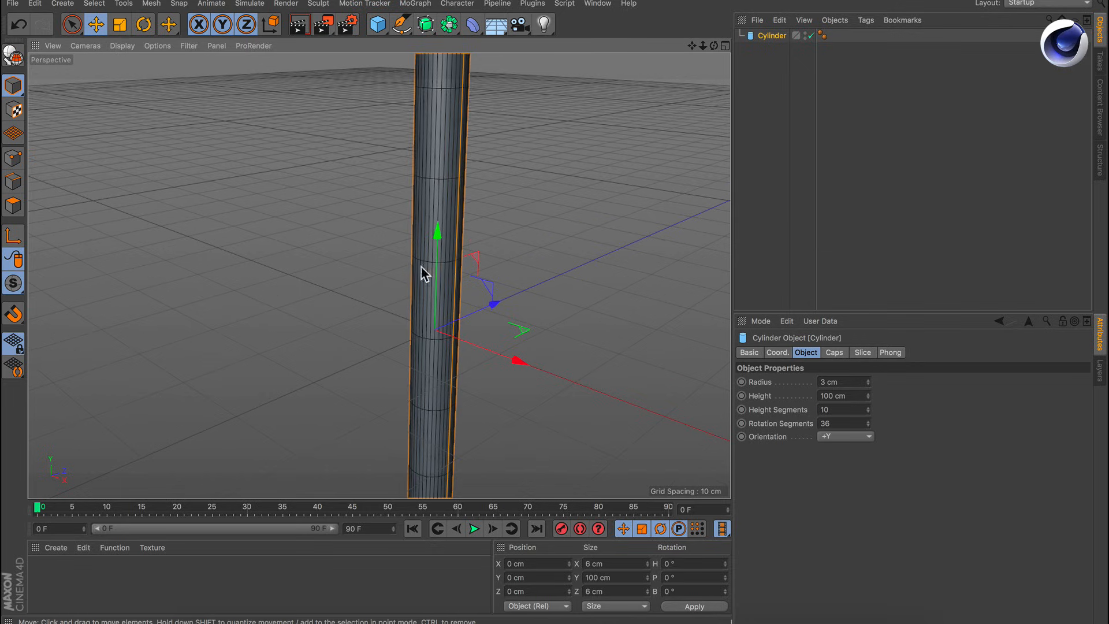
{"action": "right_click_drag", "start_coordinate": [441, 403], "coordinate": [360, 430], "text": "alt"}
{"action": "middle_click_drag", "start_coordinate": [425, 378], "coordinate": [407, 289], "text": "alt"}
{"action": "right_click_drag", "start_coordinate": [417, 295], "coordinate": [446, 288], "text": "alt"}
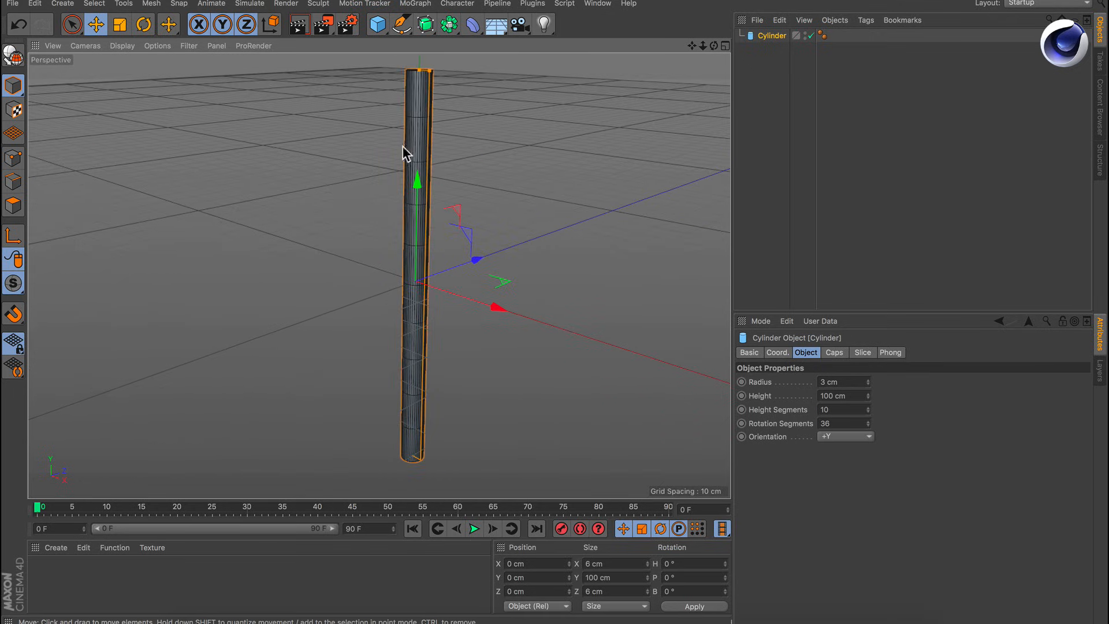
{"action": "left_click", "coordinate": [119, 44]}
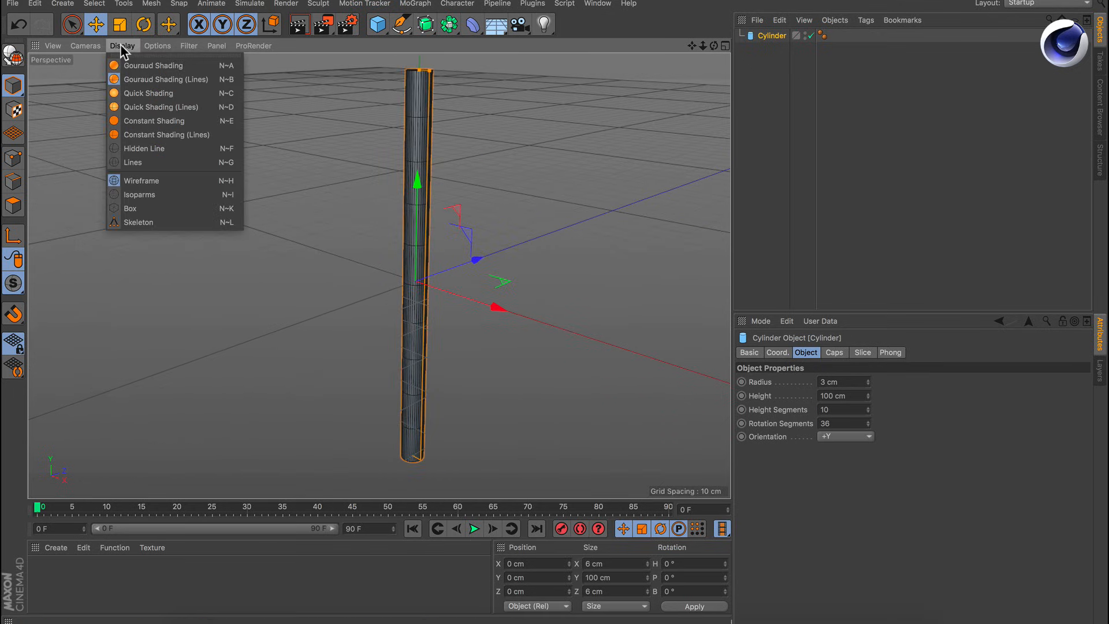
{"action": "left_click", "coordinate": [137, 64]}
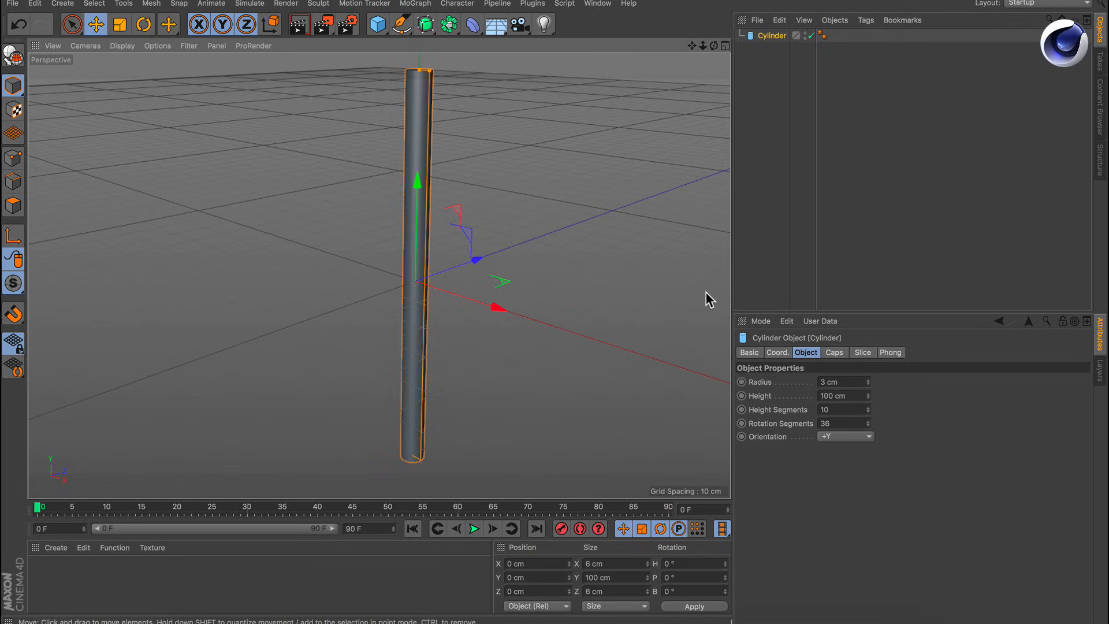
Enable the fillet on the Cylinder's caps to round its ends, and deselect the object.
{"action": "left_click", "coordinate": [834, 353]}
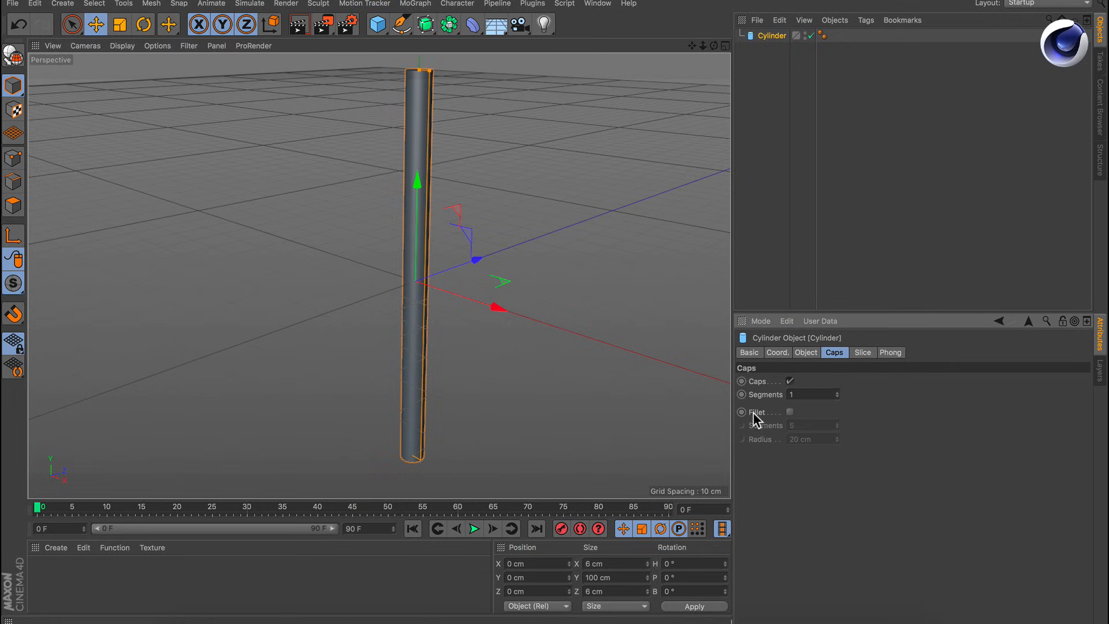
{"action": "left_click", "coordinate": [789, 412]}
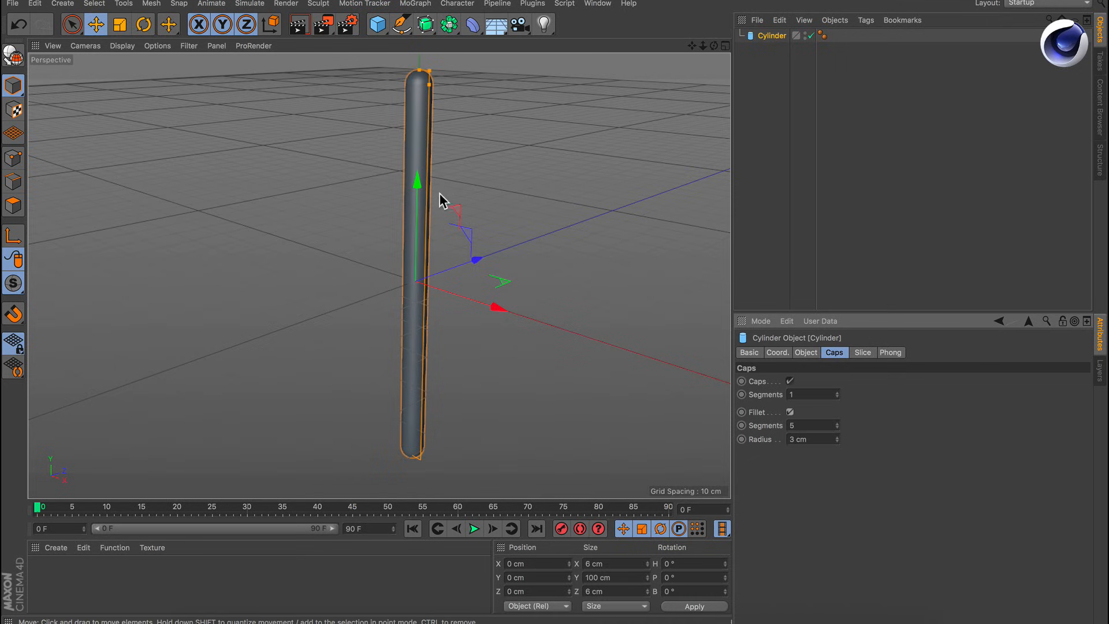
{"action": "left_click", "coordinate": [755, 79]}
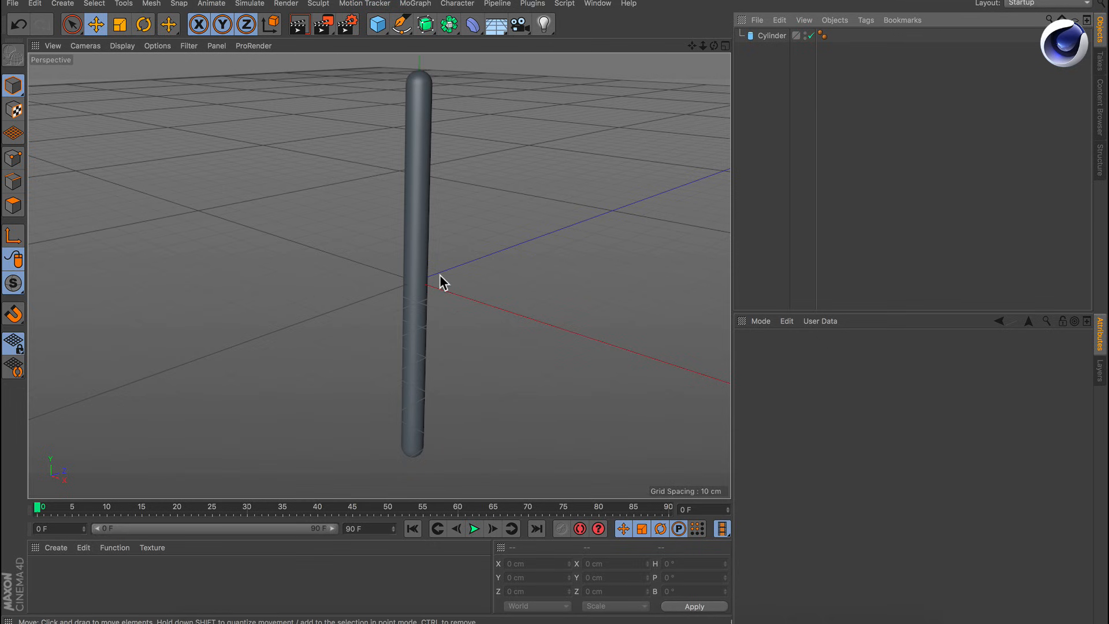
Try a Bulge deformer as a child of the Cylinder, fitted to its parent, and delete it again.
{"action": "left_click", "coordinate": [473, 25]}
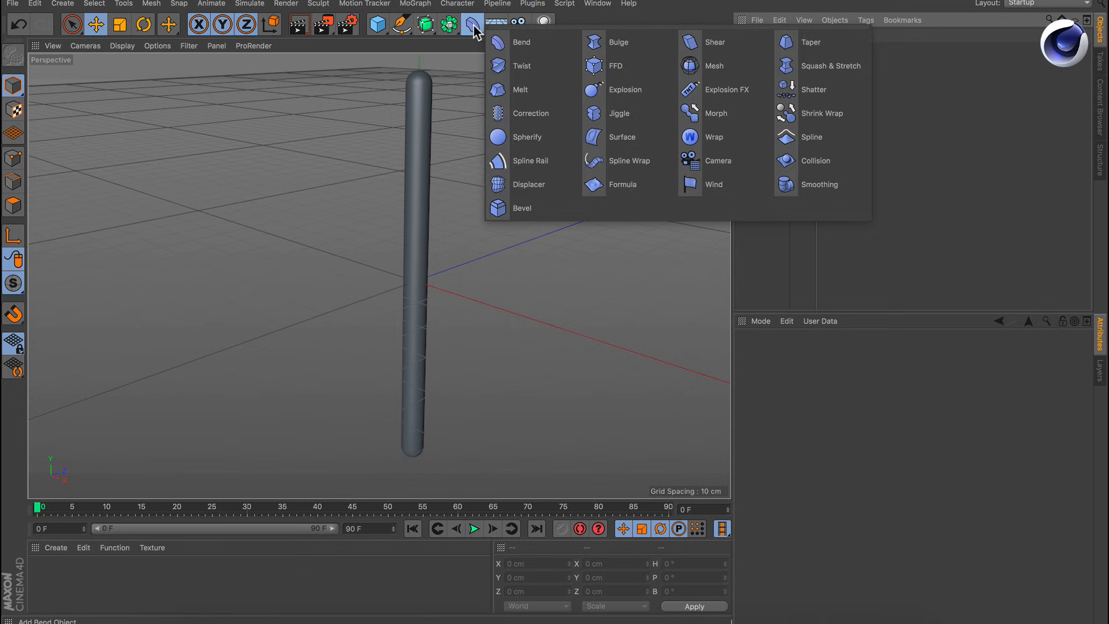
{"action": "left_click", "coordinate": [613, 44]}
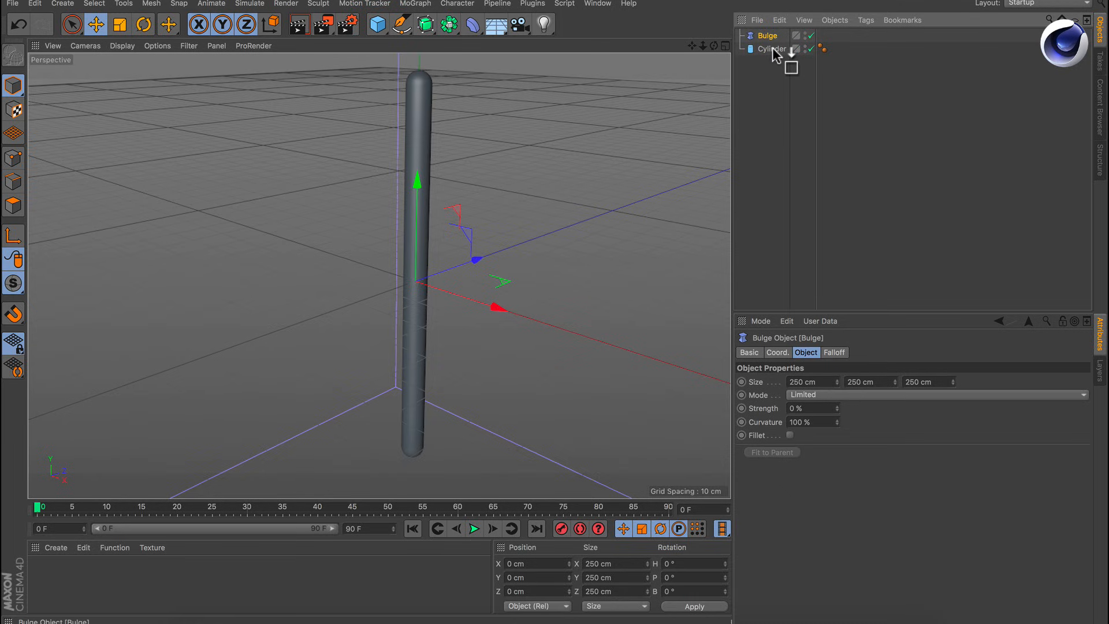
{"action": "left_click_drag", "start_coordinate": [772, 47], "coordinate": [771, 47]}
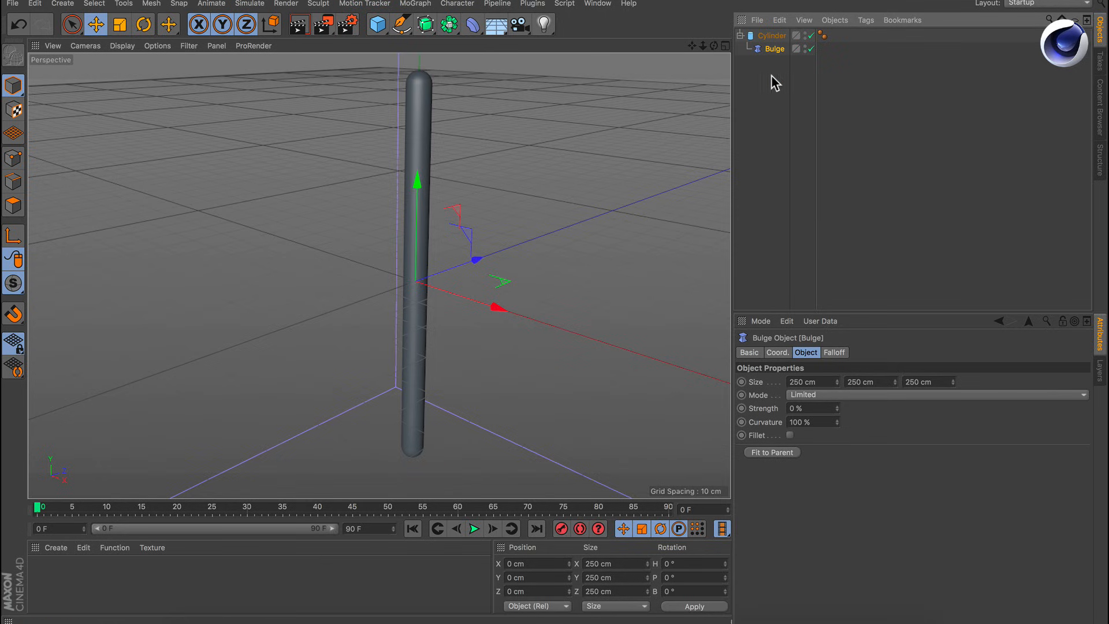
{"action": "left_click", "coordinate": [772, 454]}
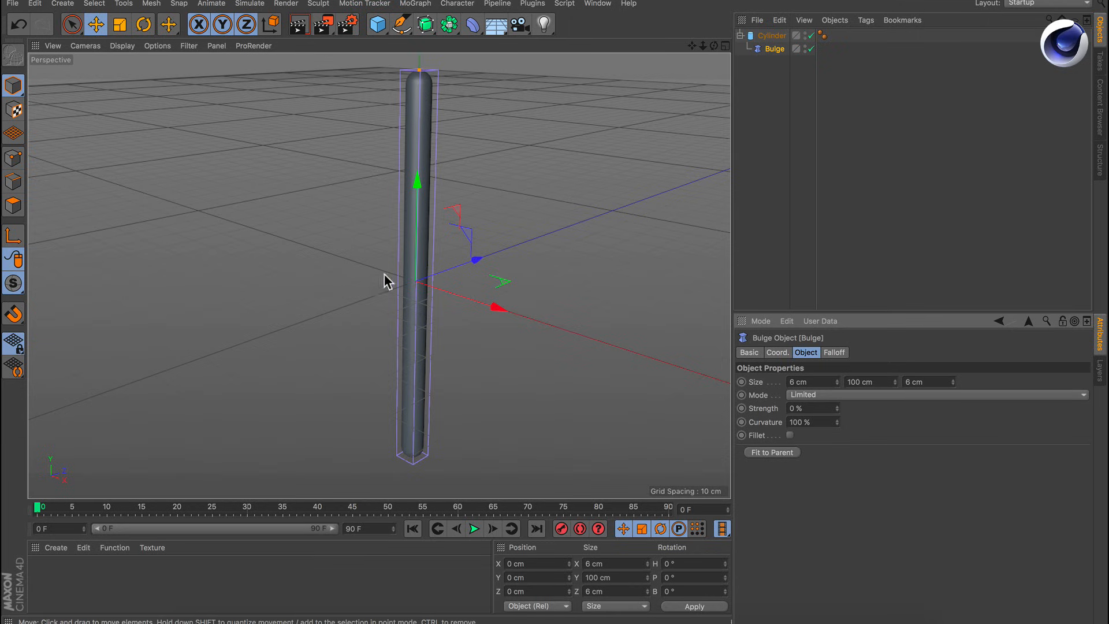
{"action": "left_click", "coordinate": [761, 49]}
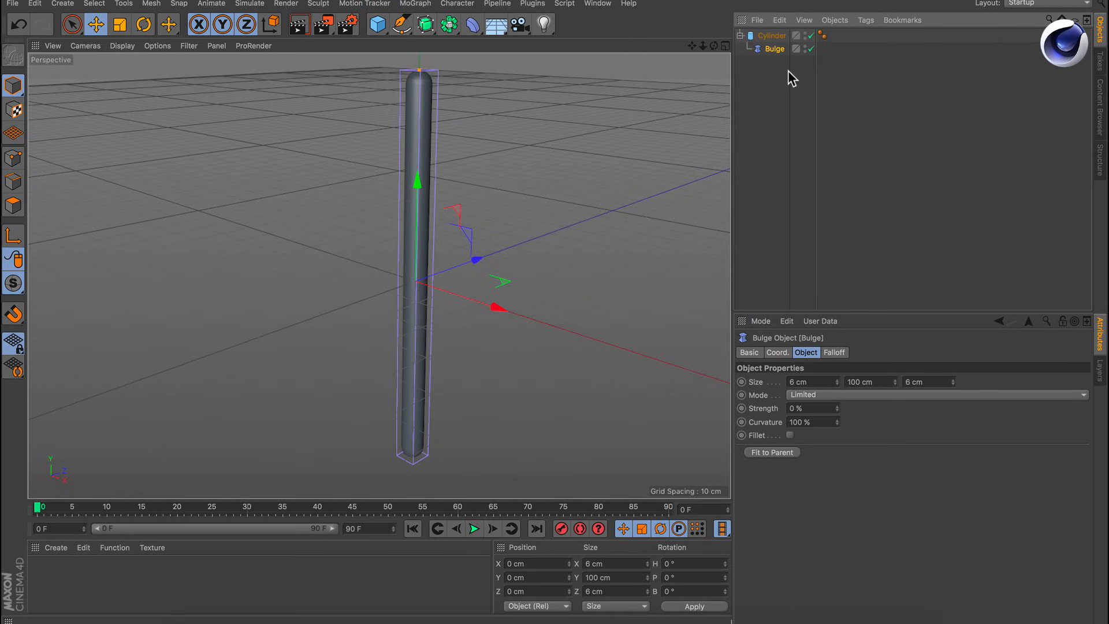
{"action": "key", "text": "Delete"}
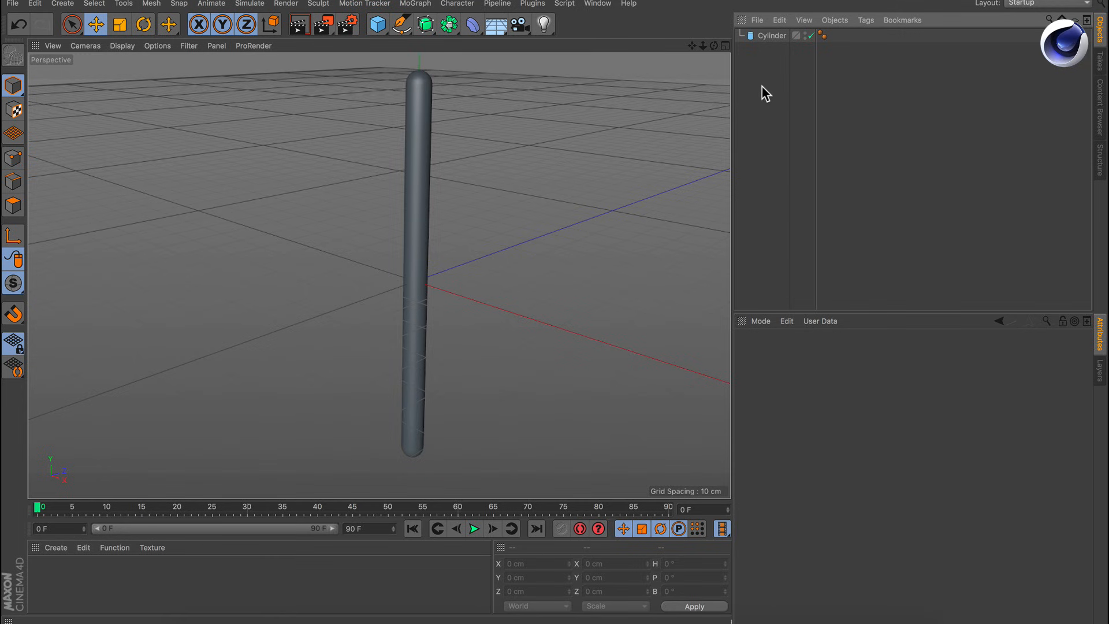
Add a Bulge deformer as a child of the Cylinder and set its strength to -79%.
{"action": "left_click", "coordinate": [767, 37]}
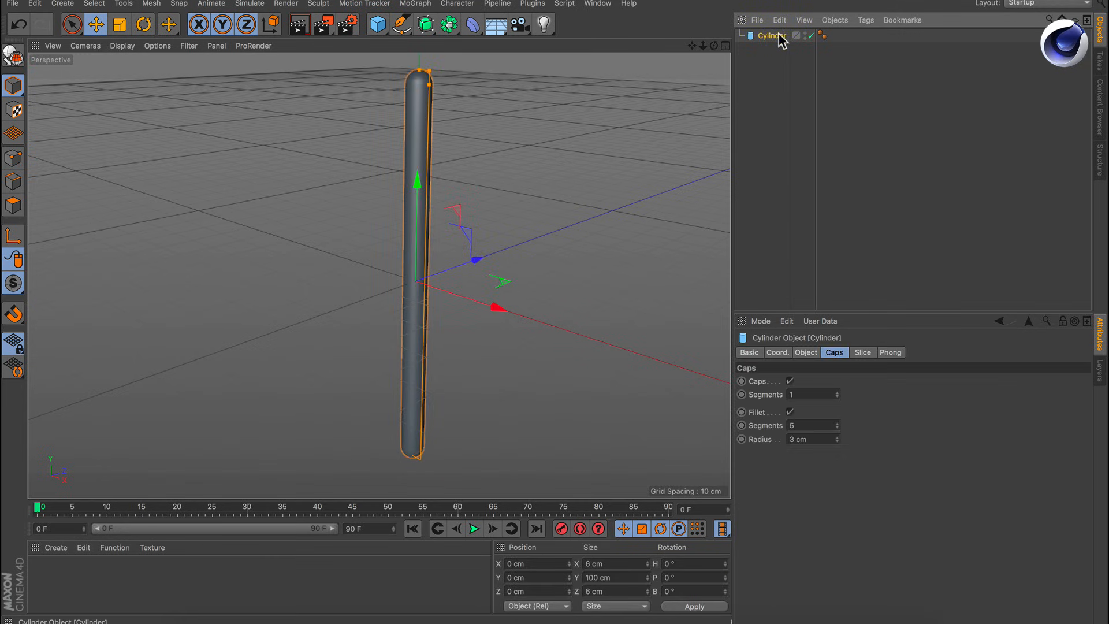
{"action": "left_click", "coordinate": [478, 27]}
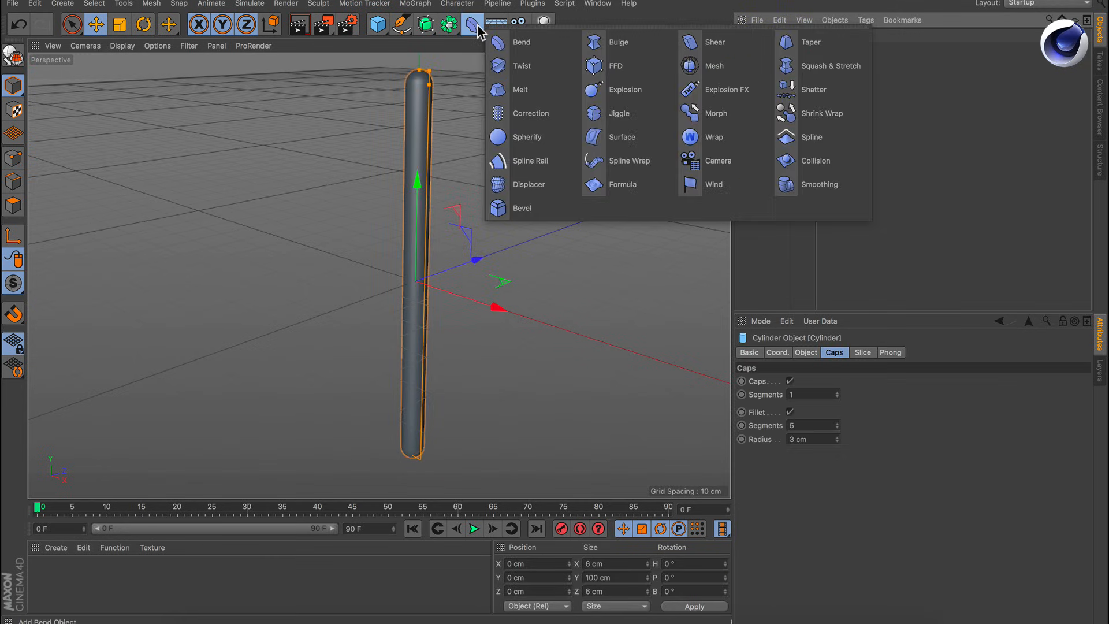
{"action": "left_click", "coordinate": [633, 42]}
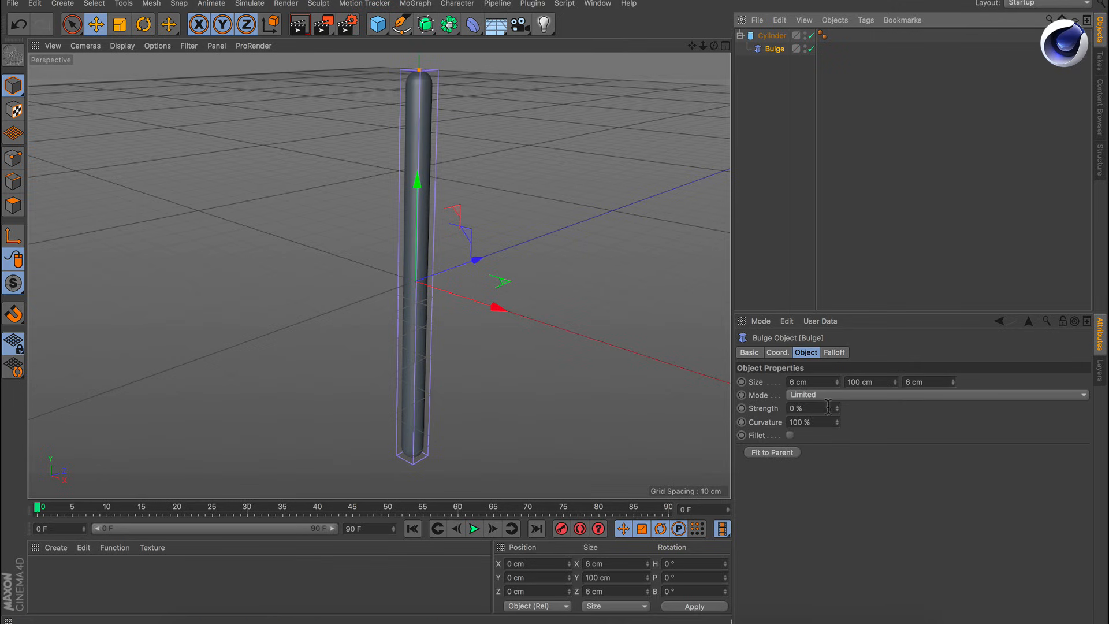
{"action": "mouse_move", "coordinate": [837, 408]}
{"action": "left_mouse_down"}
{"action": "mouse_move", "coordinate": [925, 408]}
{"action": "mouse_move", "coordinate": [817, 408]}
{"action": "left_mouse_up"}
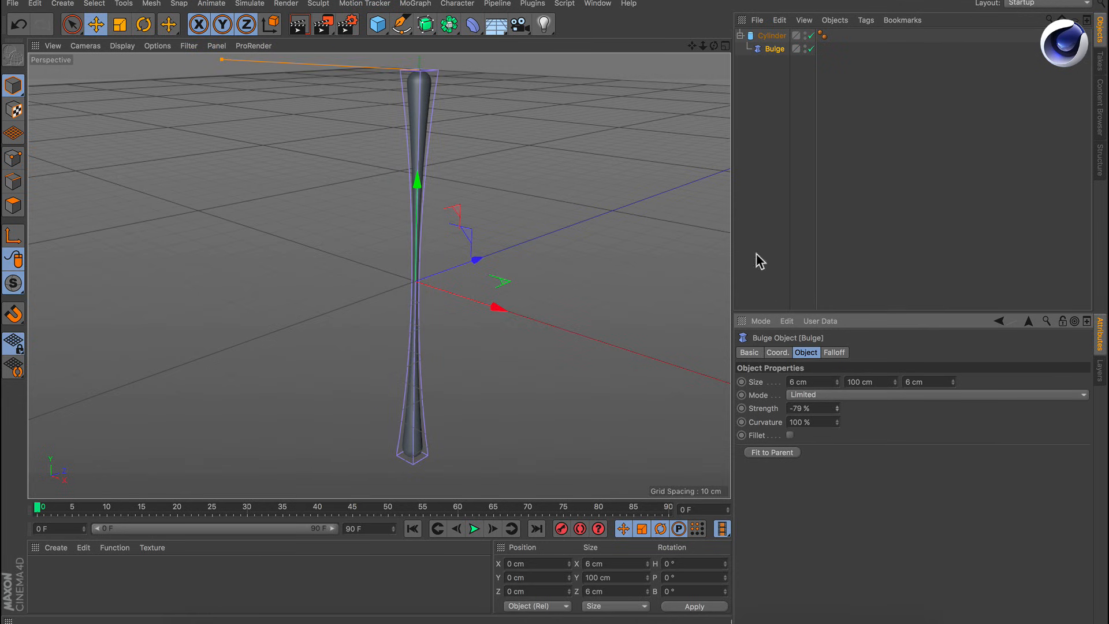
Hide the Bulge deformer's cage in the viewport and inspect the pinched cylinder.
{"action": "left_click", "coordinate": [757, 89]}
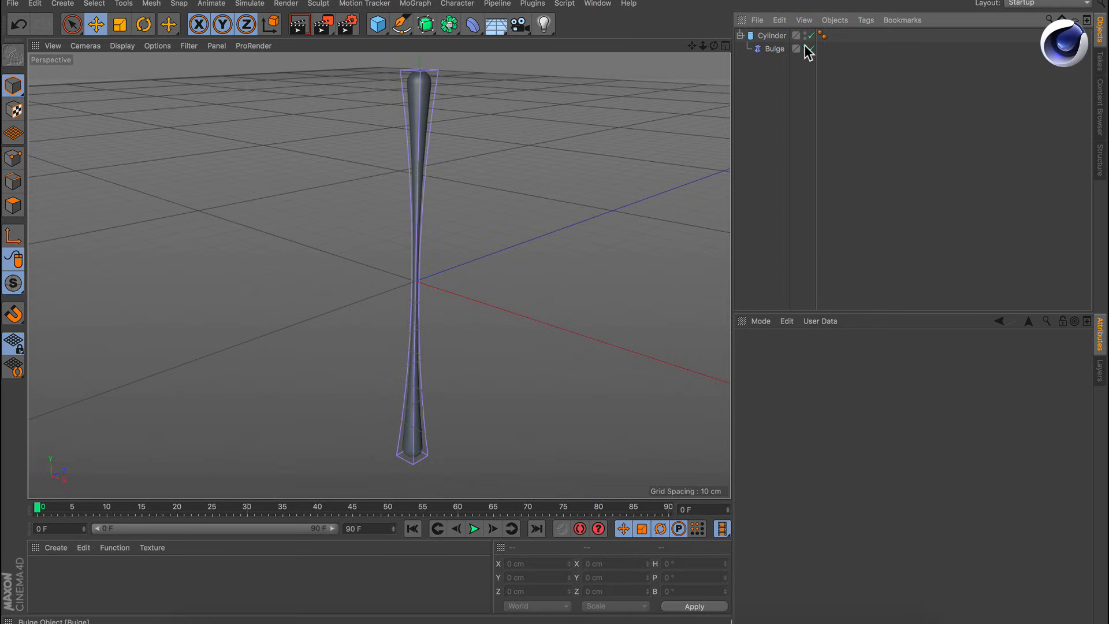
{"action": "left_click", "coordinate": [806, 47]}
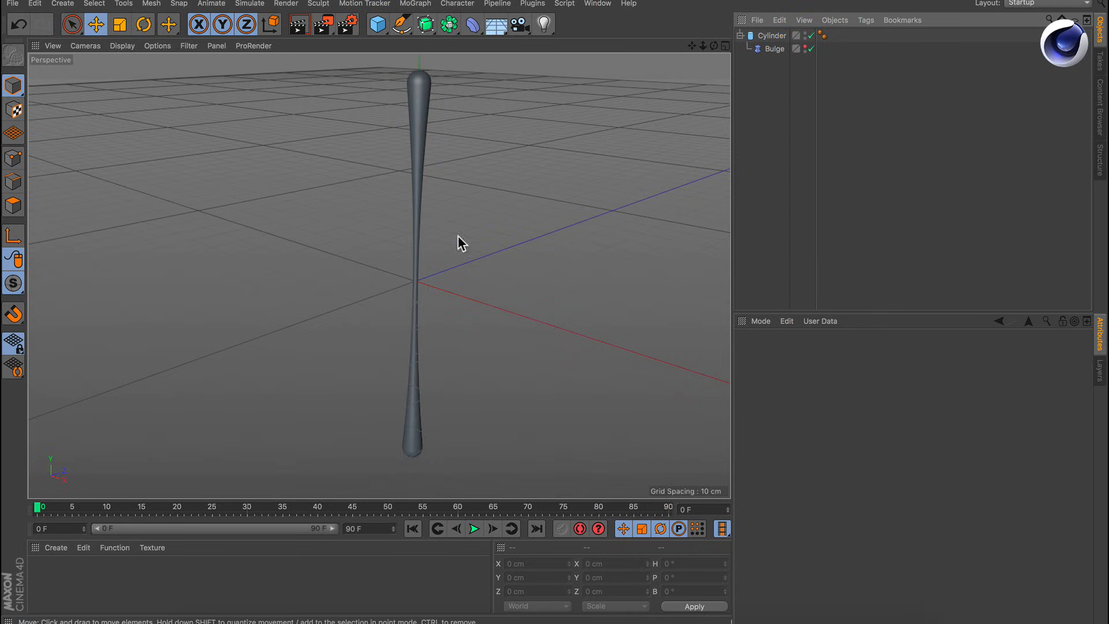
{"action": "left_click_drag", "start_coordinate": [341, 274], "coordinate": [367, 256], "text": "alt"}
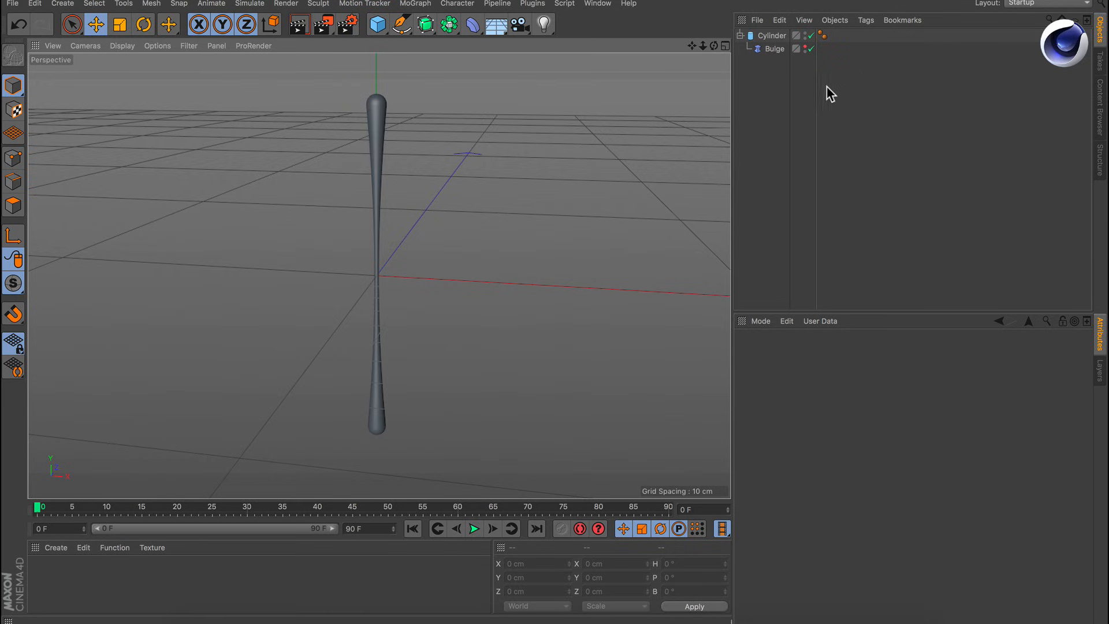
Add a Platonic primitive to the scene and bring it fully into view.
{"action": "left_click", "coordinate": [376, 25]}
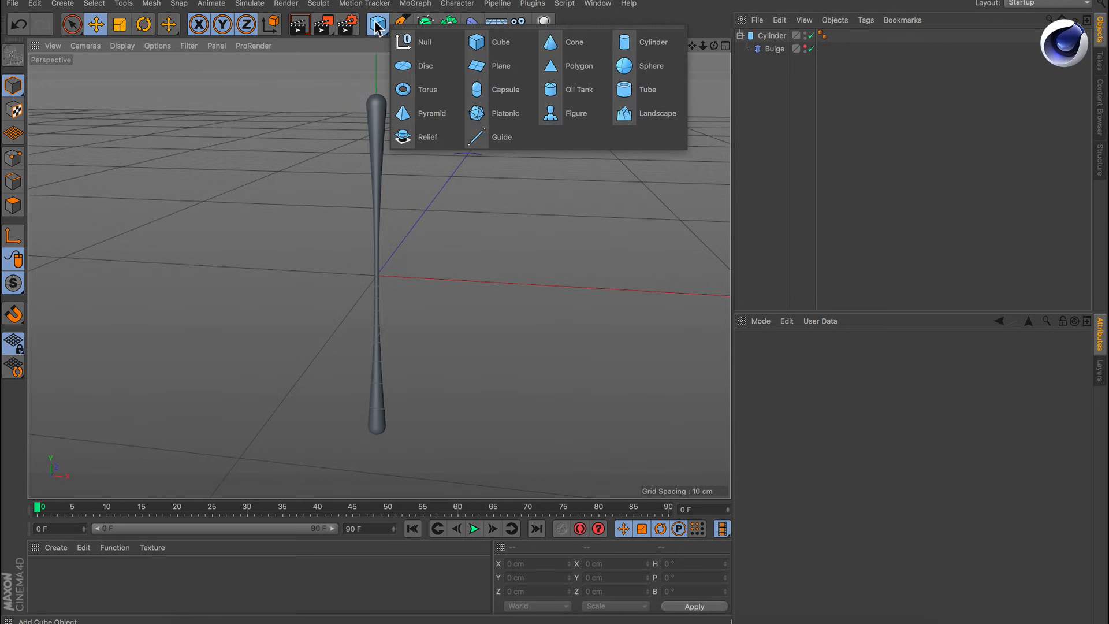
{"action": "left_click", "coordinate": [505, 114]}
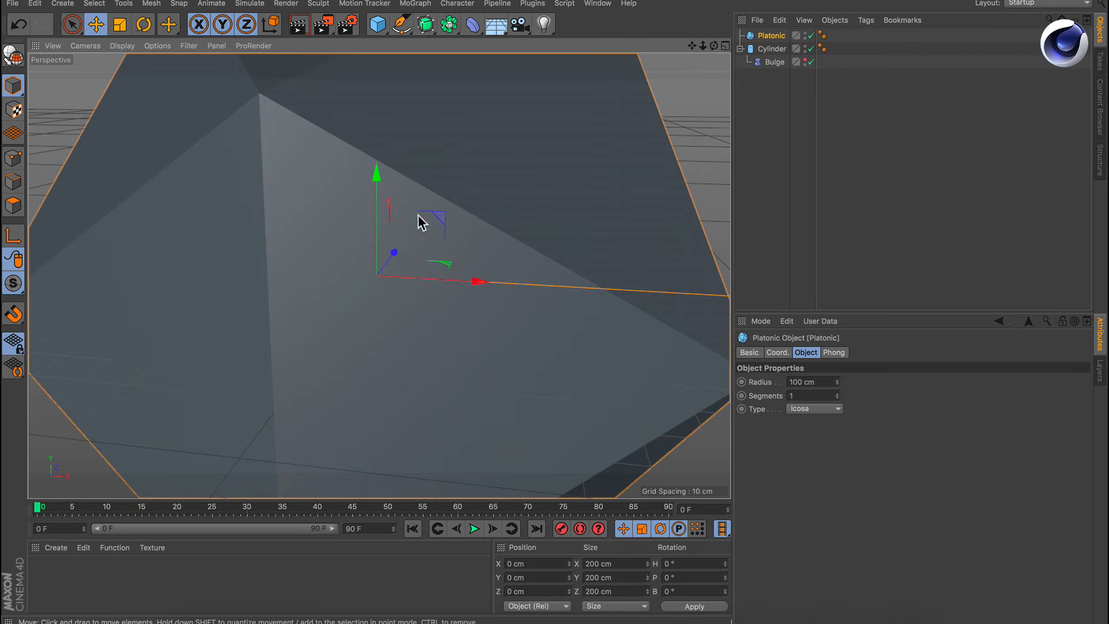
{"action": "right_click_drag", "start_coordinate": [452, 220], "coordinate": [361, 265], "text": "alt"}
{"action": "mouse_move", "coordinate": [478, 268]}
{"action": "left_mouse_down", "text": "alt"}
{"action": "mouse_move", "coordinate": [414, 253]}
{"action": "mouse_move", "coordinate": [317, 261]}
{"action": "mouse_move", "coordinate": [475, 268]}
{"action": "mouse_move", "coordinate": [462, 268]}
{"action": "left_mouse_up", "text": "alt"}
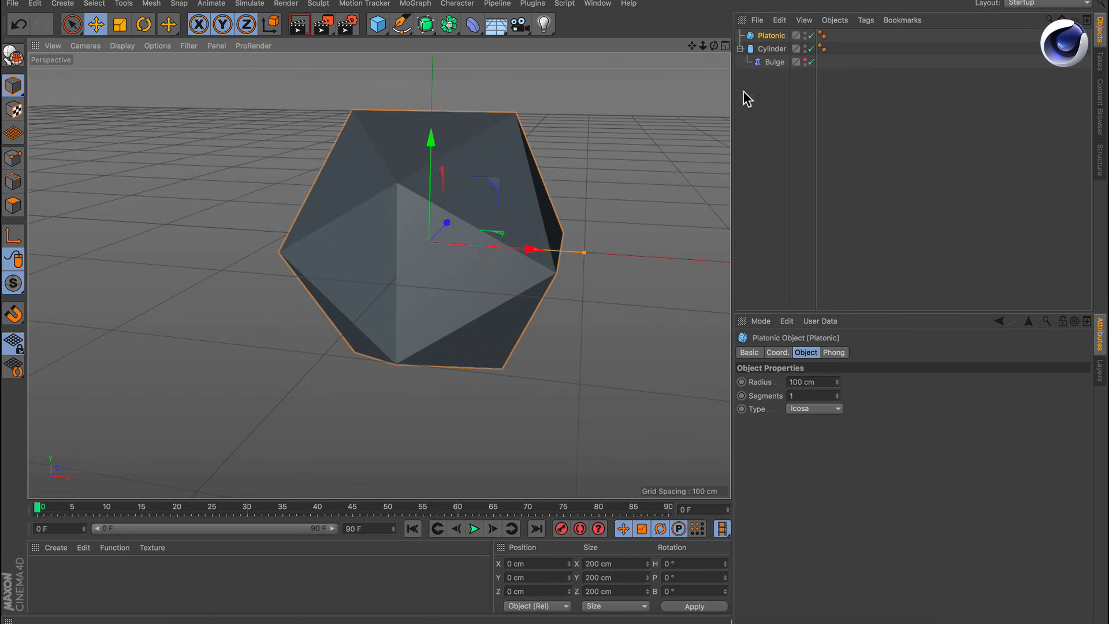
Add a MoGraph Cloner as the parent of the Cylinder.
{"action": "left_click", "coordinate": [774, 49]}
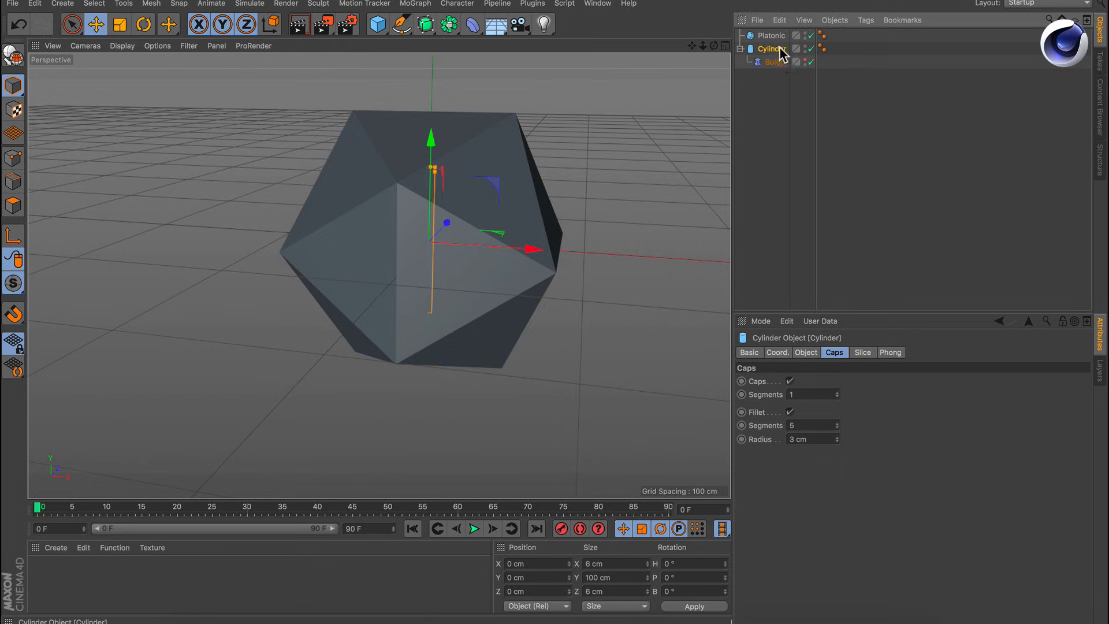
{"action": "left_click", "coordinate": [418, 5]}
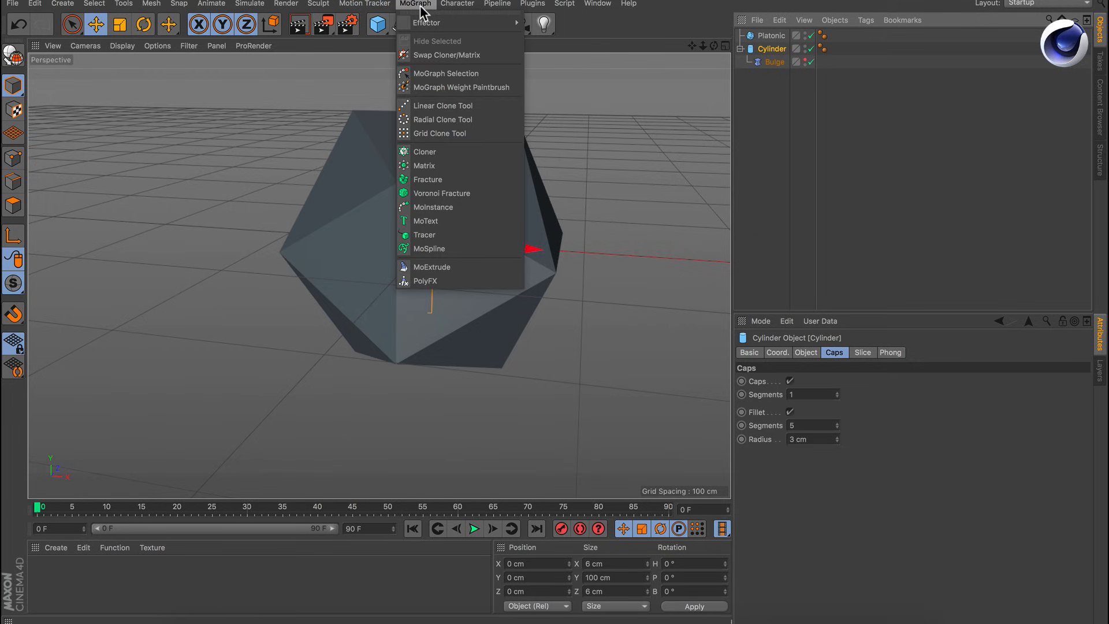
{"action": "left_click", "coordinate": [435, 153], "text": "alt"}
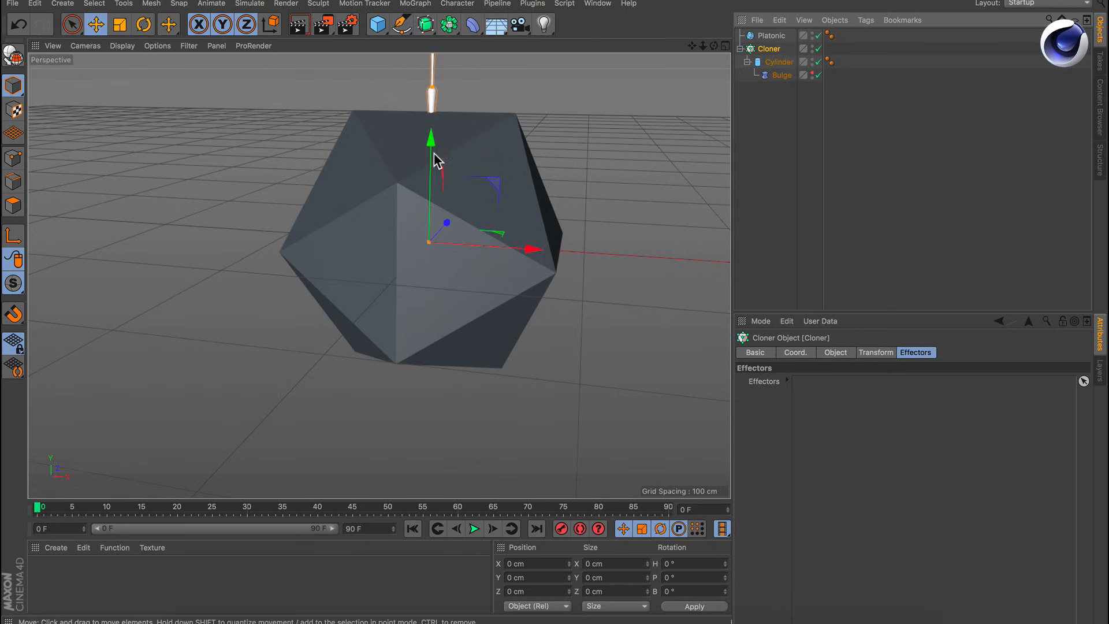
{"action": "left_click", "coordinate": [740, 49]}
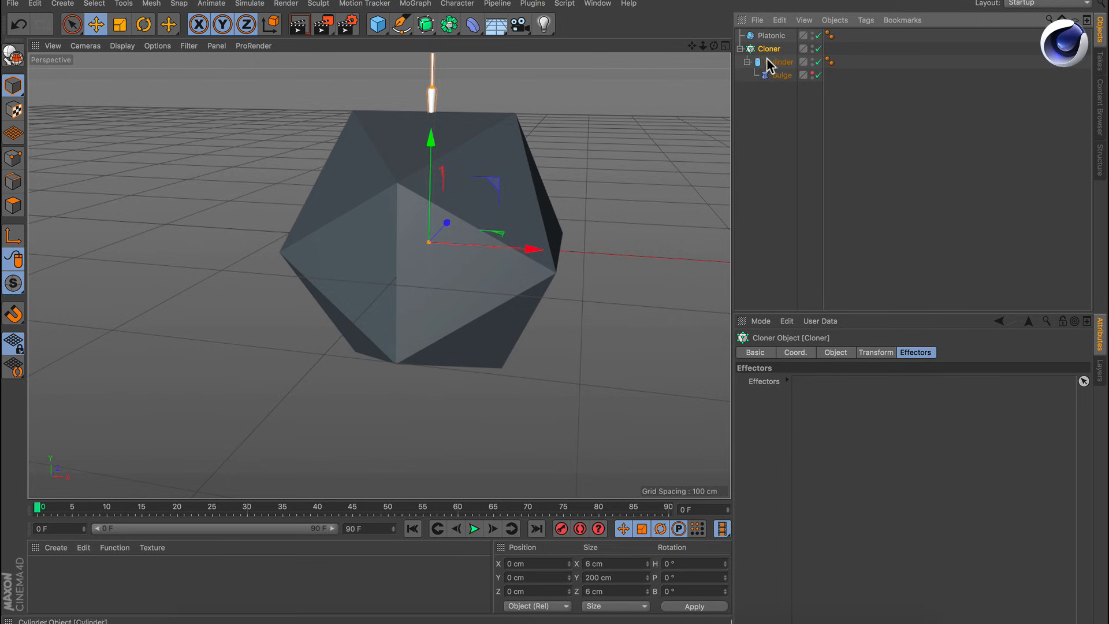
{"action": "middle_click_drag", "start_coordinate": [464, 192], "coordinate": [426, 322], "text": "alt"}
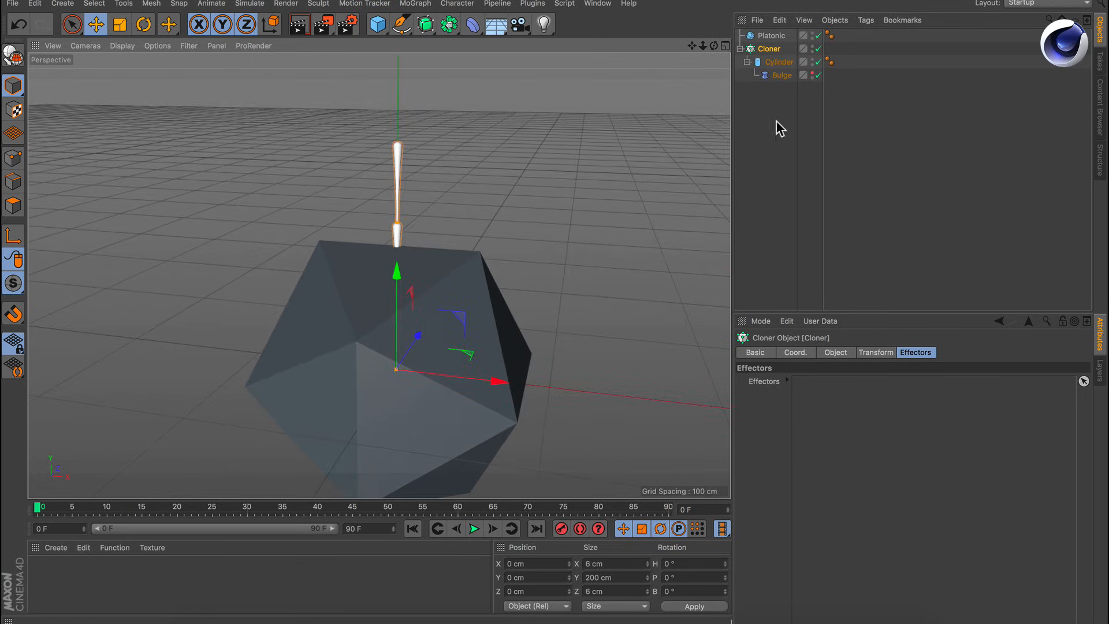
Set the Cloner's mode to Object and assign the Platonic as its target object.
{"action": "left_click", "coordinate": [838, 352]}
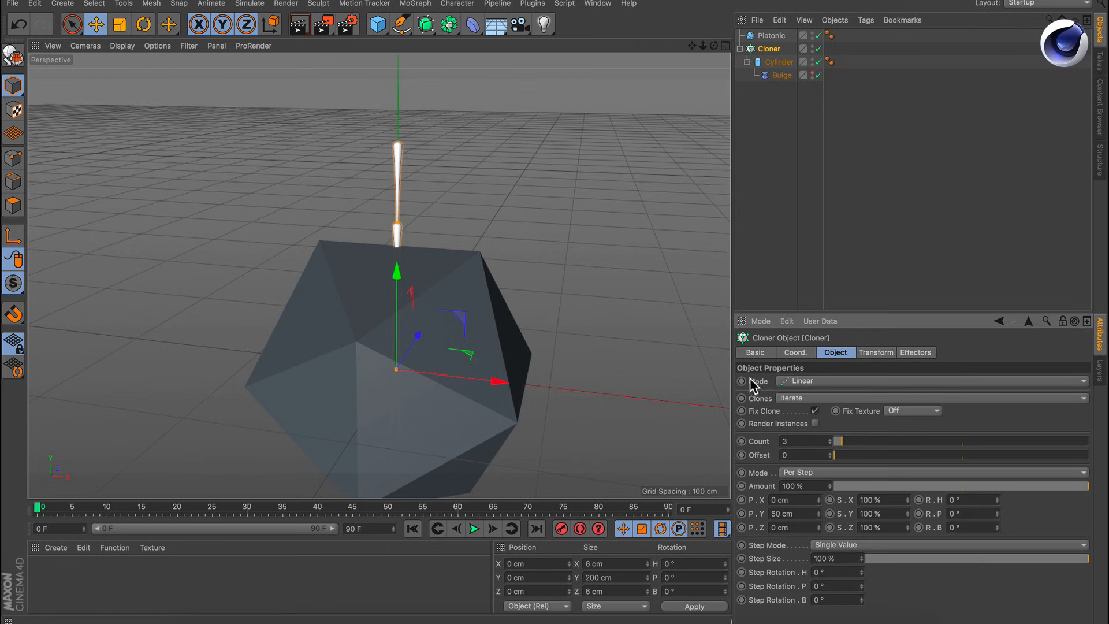
{"action": "left_click", "coordinate": [803, 381]}
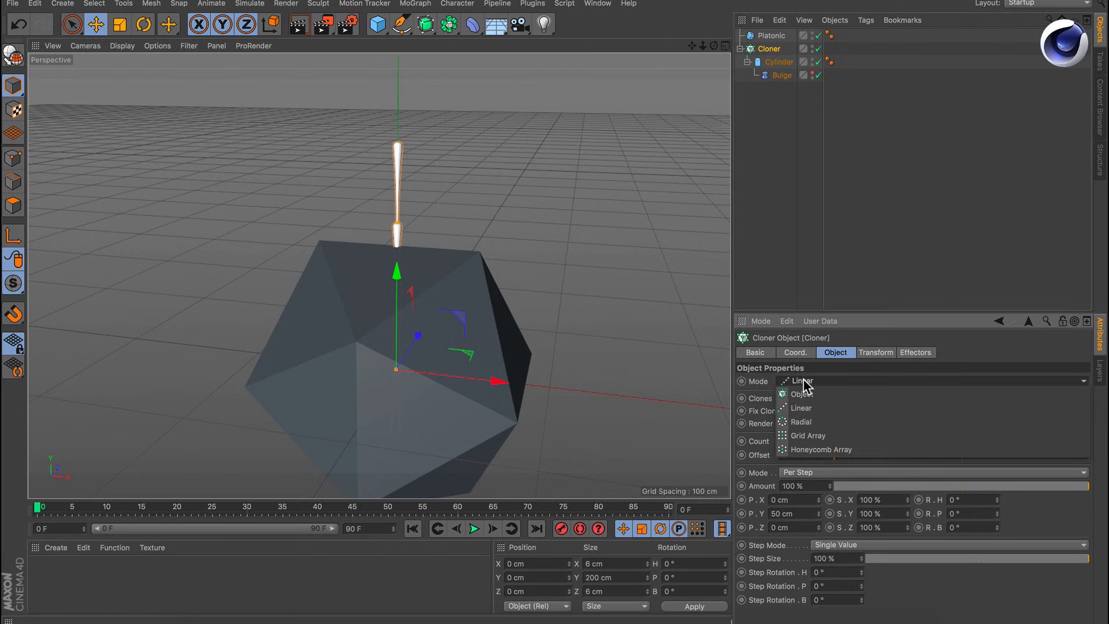
{"action": "left_click", "coordinate": [807, 394]}
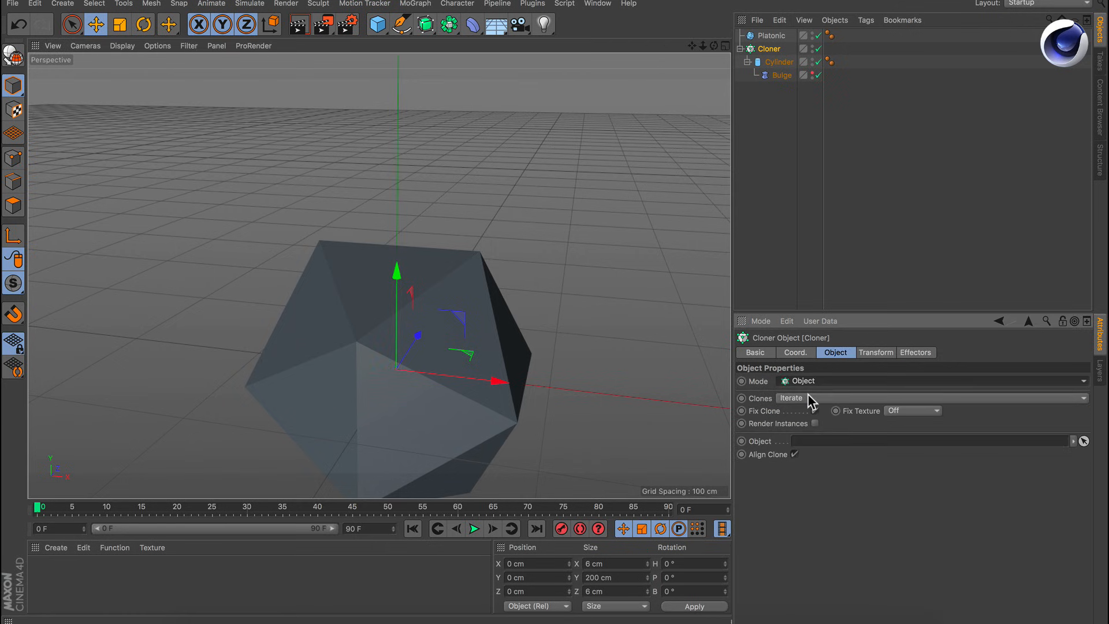
{"action": "left_click_drag", "start_coordinate": [772, 35], "coordinate": [866, 452]}
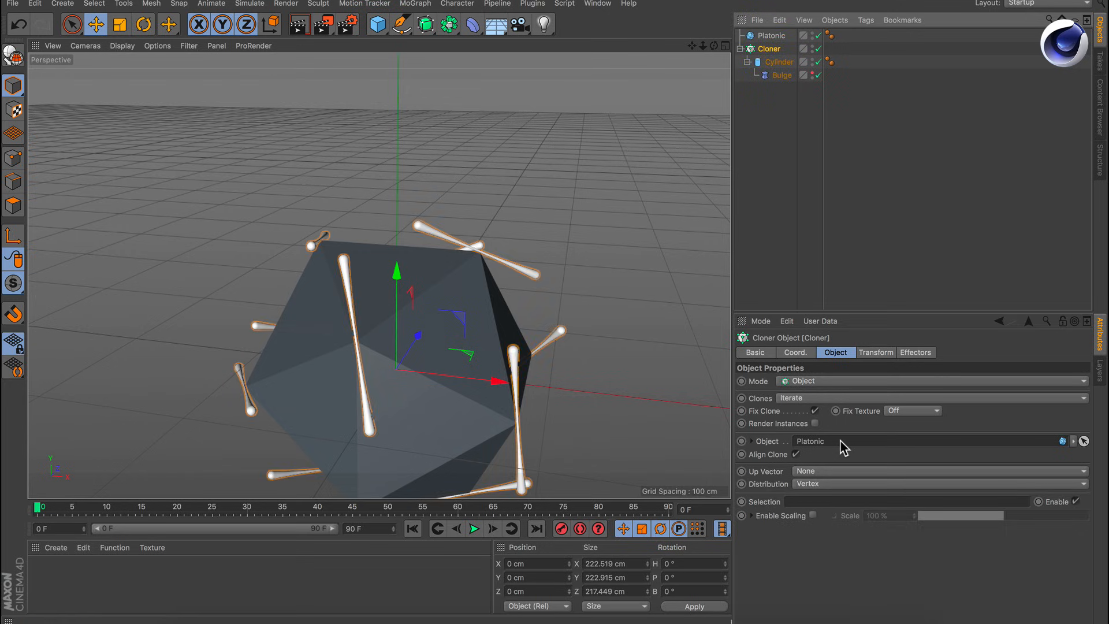
{"action": "mouse_move", "coordinate": [574, 394]}
{"action": "left_mouse_down", "text": "alt"}
{"action": "mouse_move", "coordinate": [493, 337]}
{"action": "mouse_move", "coordinate": [501, 273]}
{"action": "mouse_move", "coordinate": [547, 323]}
{"action": "mouse_move", "coordinate": [583, 314]}
{"action": "mouse_move", "coordinate": [569, 334]}
{"action": "left_mouse_up", "text": "alt"}
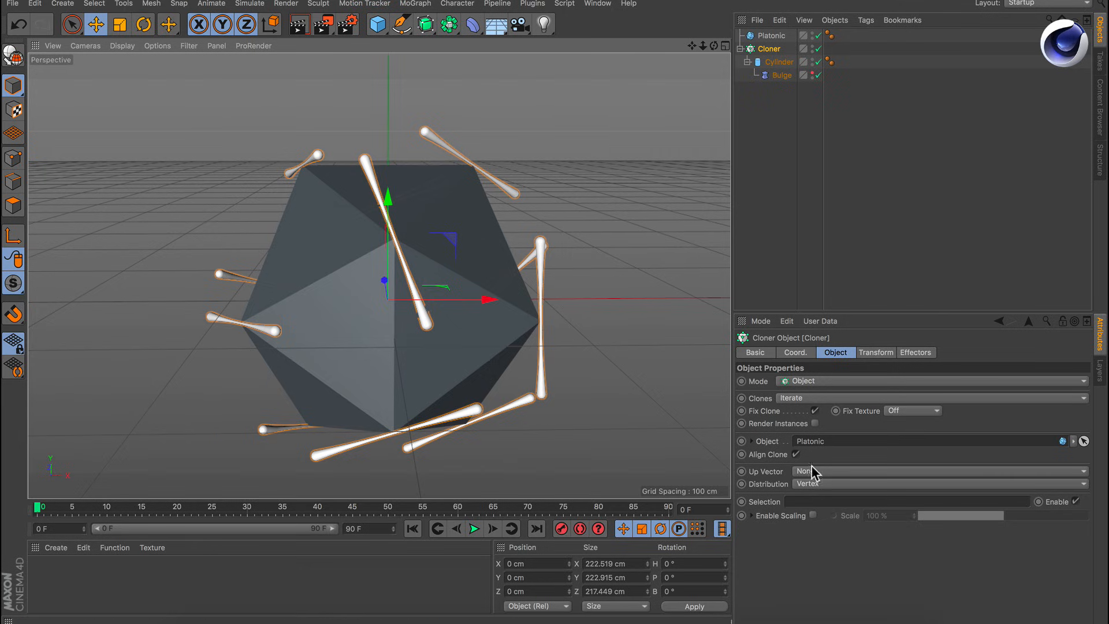
Set the Cloner's distribution to Edge so the cylinders follow the Platonic's edges.
{"action": "left_click", "coordinate": [814, 484]}
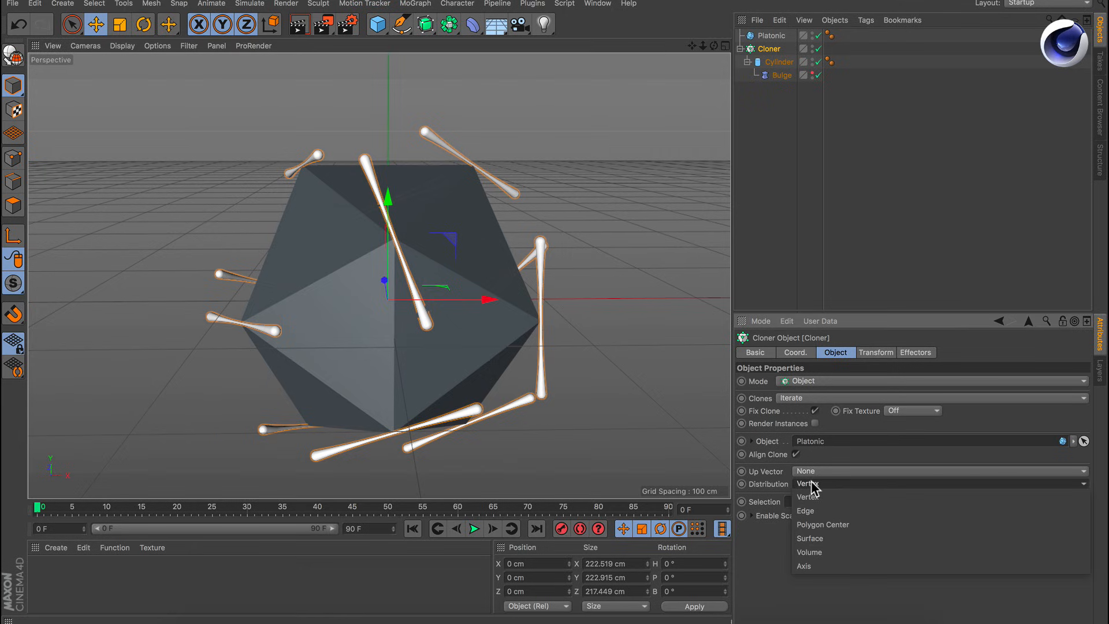
{"action": "left_click", "coordinate": [807, 512]}
{"action": "mouse_move", "coordinate": [497, 292]}
{"action": "left_mouse_down", "text": "alt"}
{"action": "mouse_move", "coordinate": [502, 322]}
{"action": "mouse_move", "coordinate": [550, 334]}
{"action": "mouse_move", "coordinate": [552, 391]}
{"action": "mouse_move", "coordinate": [435, 303]}
{"action": "mouse_move", "coordinate": [414, 244]}
{"action": "mouse_move", "coordinate": [435, 332]}
{"action": "mouse_move", "coordinate": [348, 298]}
{"action": "mouse_move", "coordinate": [306, 265]}
{"action": "mouse_move", "coordinate": [382, 287]}
{"action": "mouse_move", "coordinate": [440, 338]}
{"action": "mouse_move", "coordinate": [425, 318]}
{"action": "left_mouse_up", "text": "alt"}
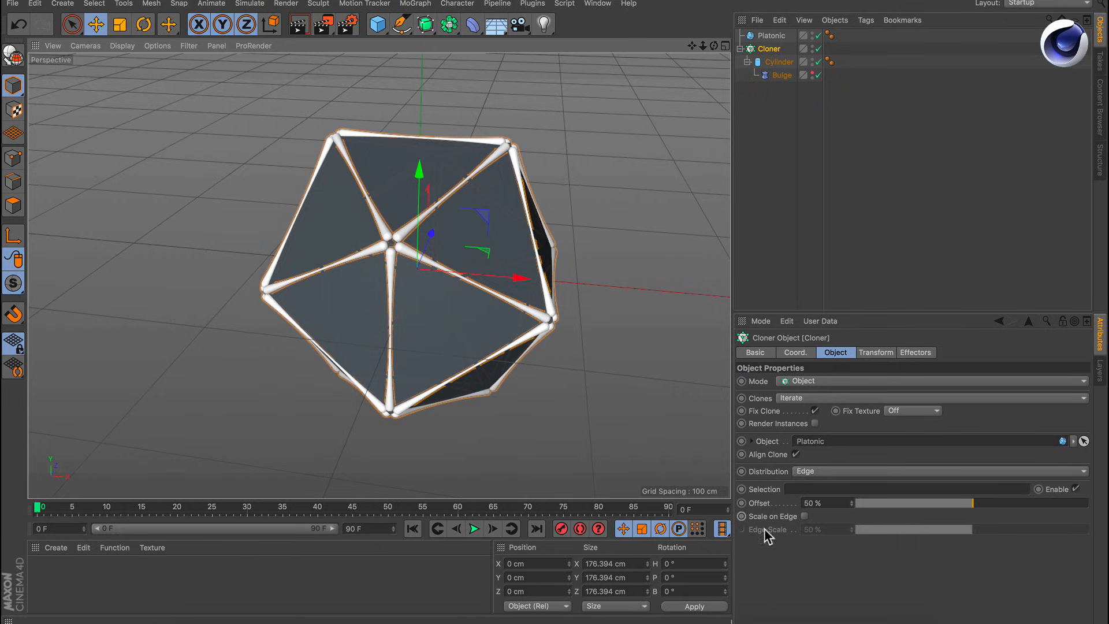
Enable Scale on Edge for the Cloner and set the edge scale to 100%.
{"action": "left_click", "coordinate": [804, 516]}
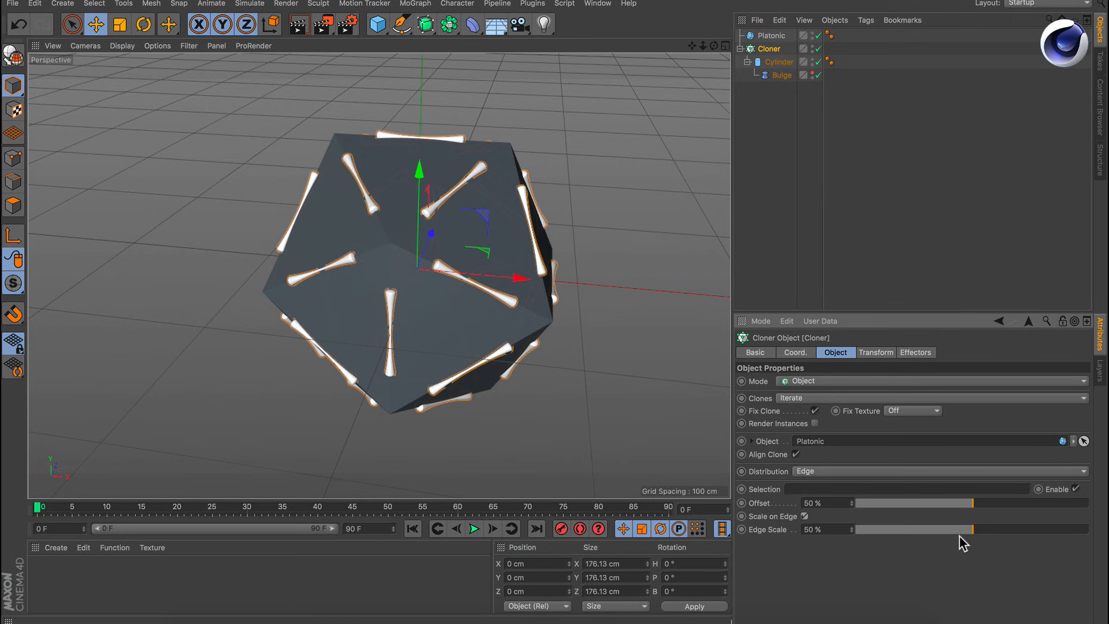
{"action": "left_click_drag", "start_coordinate": [959, 535], "coordinate": [874, 530]}
{"action": "left_click_drag", "start_coordinate": [947, 541], "coordinate": [1106, 543]}
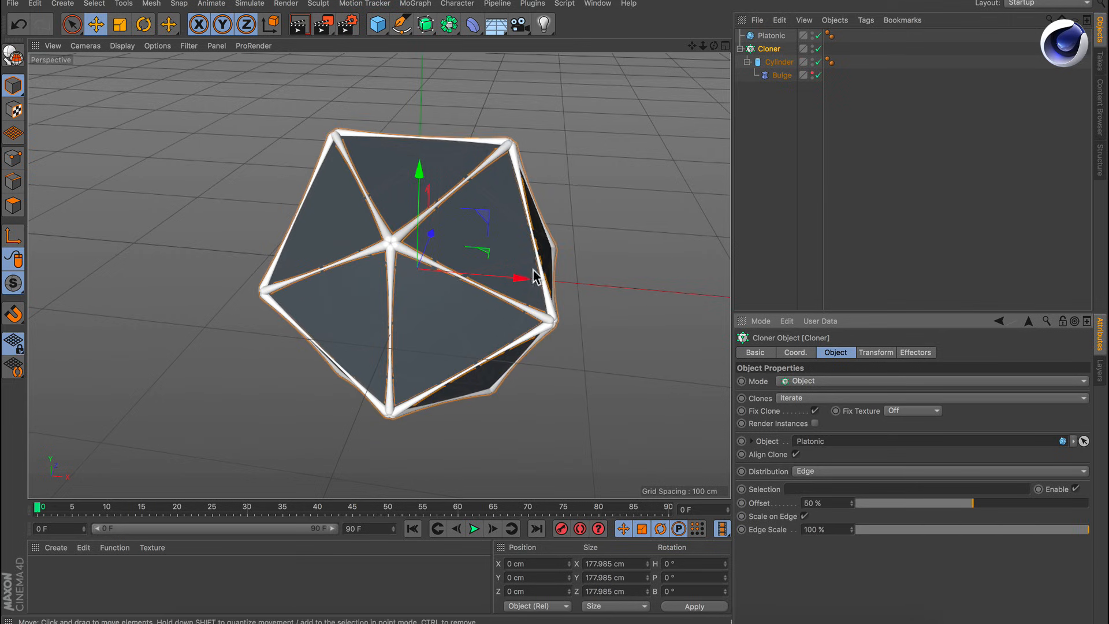
Play the animation to check the cloned edges, and return to the first frame.
{"action": "mouse_move", "coordinate": [433, 292]}
{"action": "left_mouse_down", "text": "alt"}
{"action": "mouse_move", "coordinate": [364, 223]}
{"action": "mouse_move", "coordinate": [270, 230]}
{"action": "mouse_move", "coordinate": [292, 289]}
{"action": "mouse_move", "coordinate": [485, 292]}
{"action": "mouse_move", "coordinate": [567, 252]}
{"action": "mouse_move", "coordinate": [497, 277]}
{"action": "left_mouse_up", "text": "alt"}
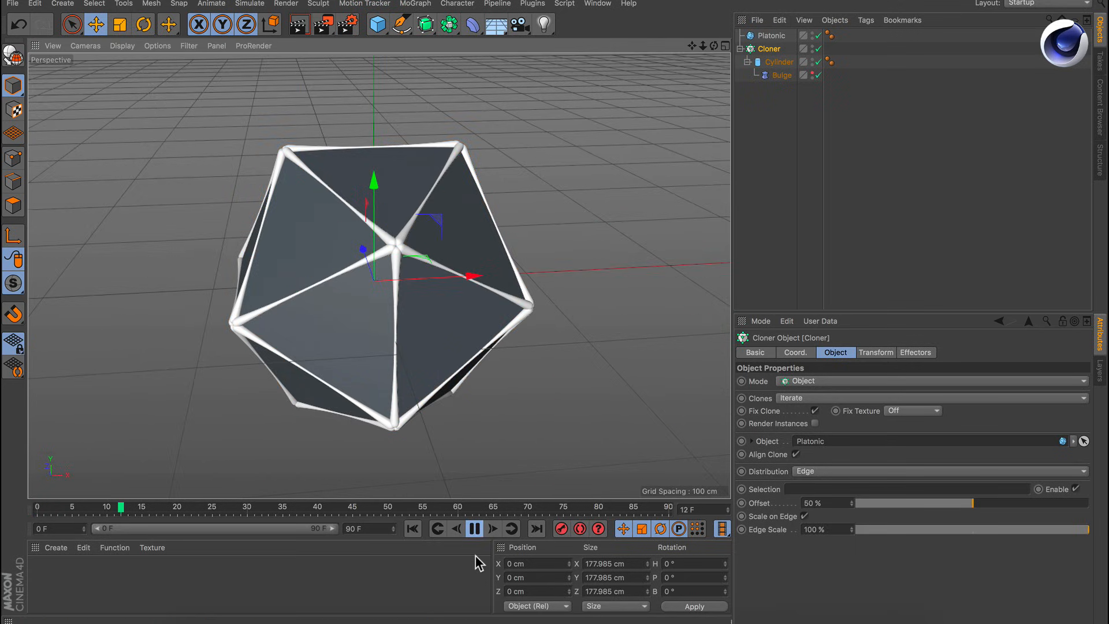
{"action": "left_click", "coordinate": [473, 529]}
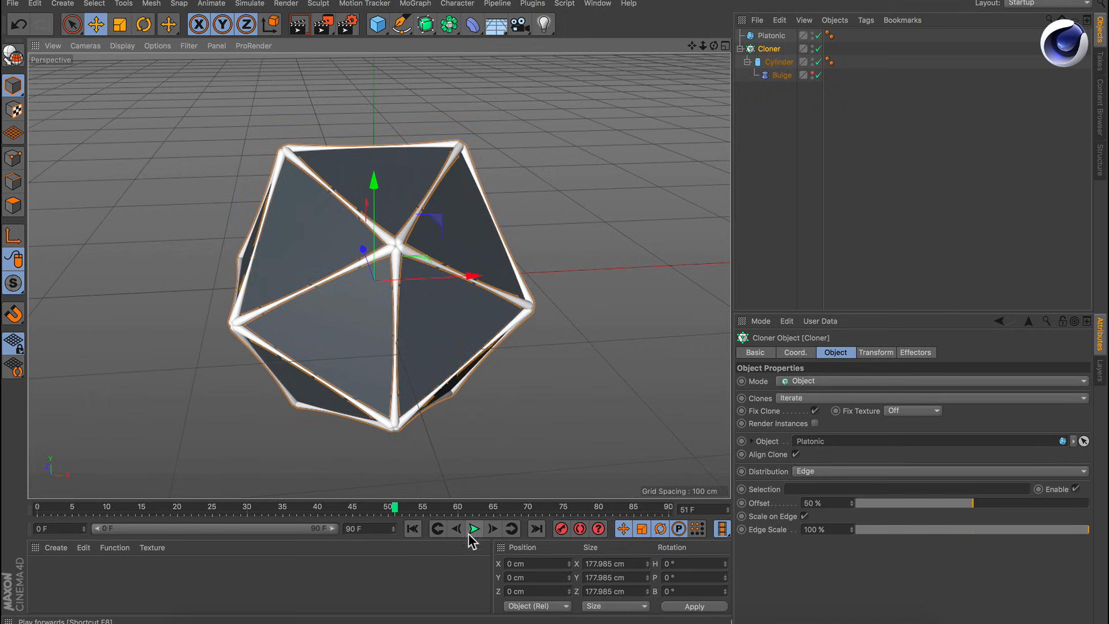
{"action": "left_click", "coordinate": [413, 528]}
Add a Random effector as a child of the Platonic.
{"action": "left_click", "coordinate": [772, 36]}
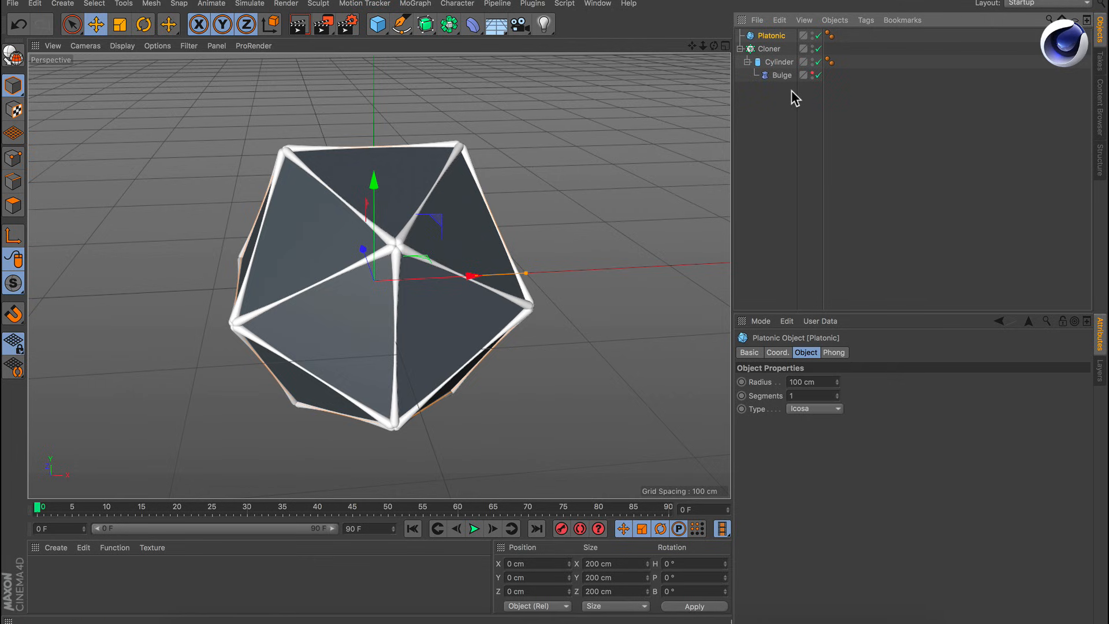
{"action": "left_click", "coordinate": [472, 29]}
{"action": "left_click", "coordinate": [416, 4]}
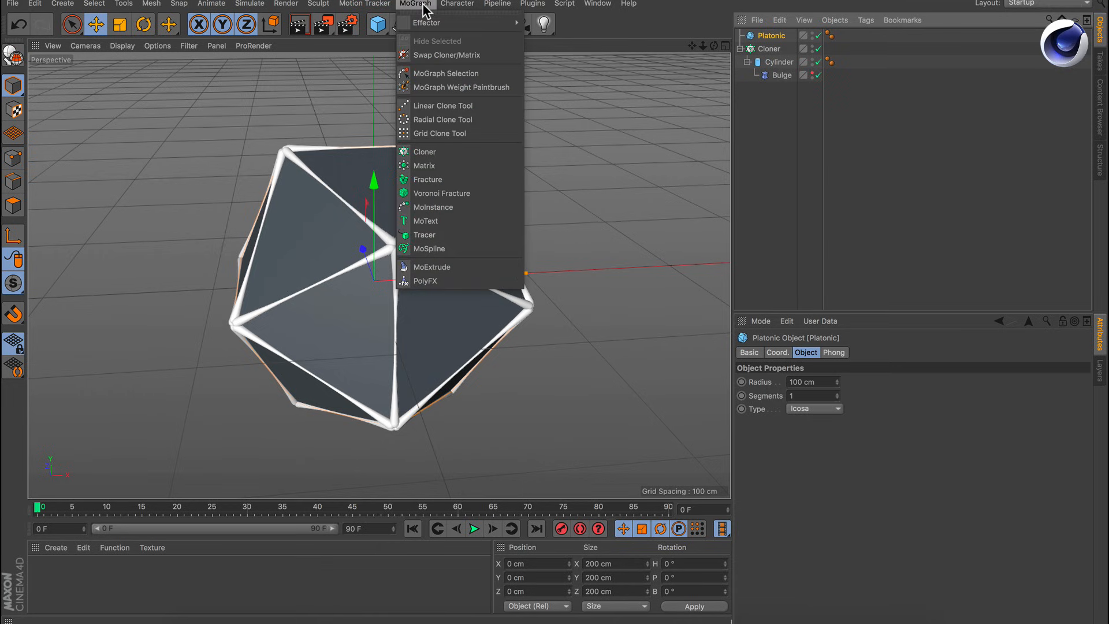
{"action": "mouse_move", "coordinate": [430, 27]}
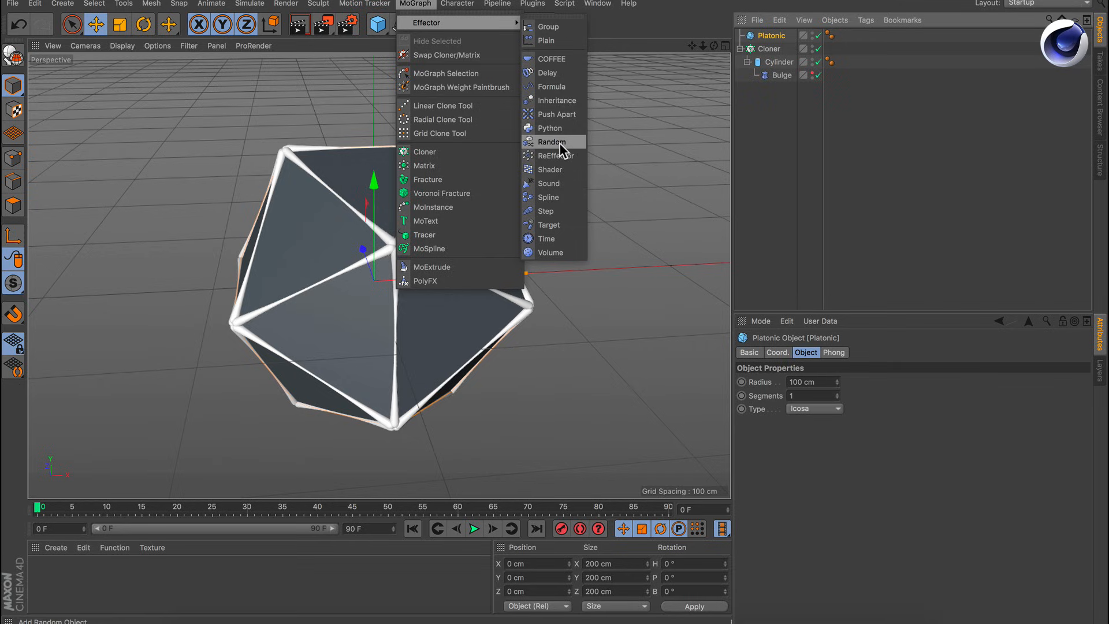
{"action": "left_click", "coordinate": [552, 142]}
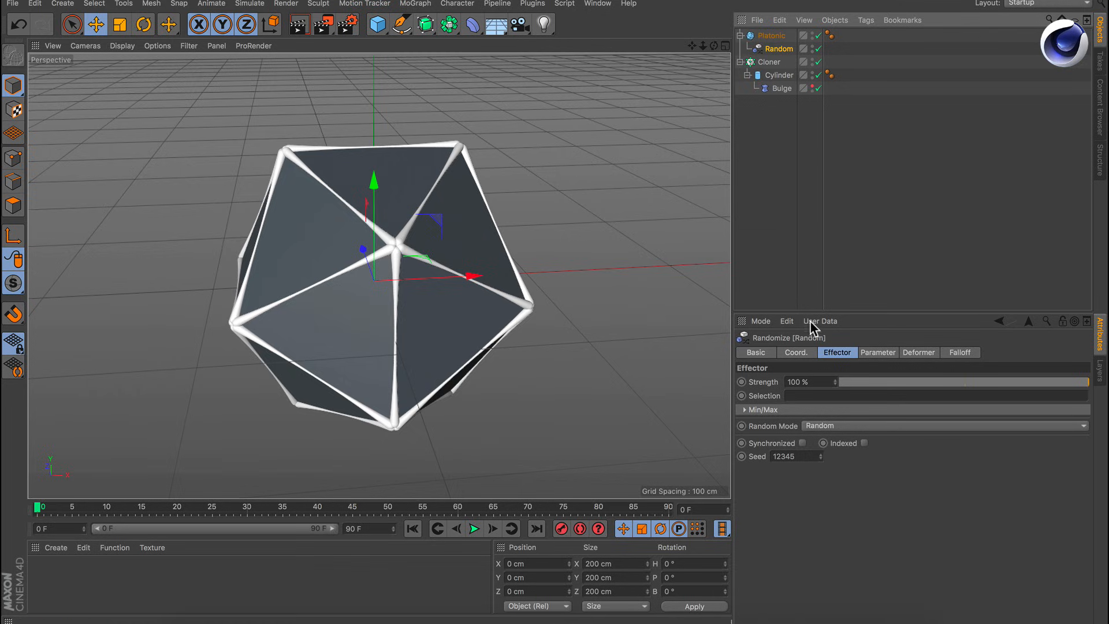
Set the Random effector's deformation to Point, play the animation to check it, and return to the first frame.
{"action": "left_click", "coordinate": [920, 353]}
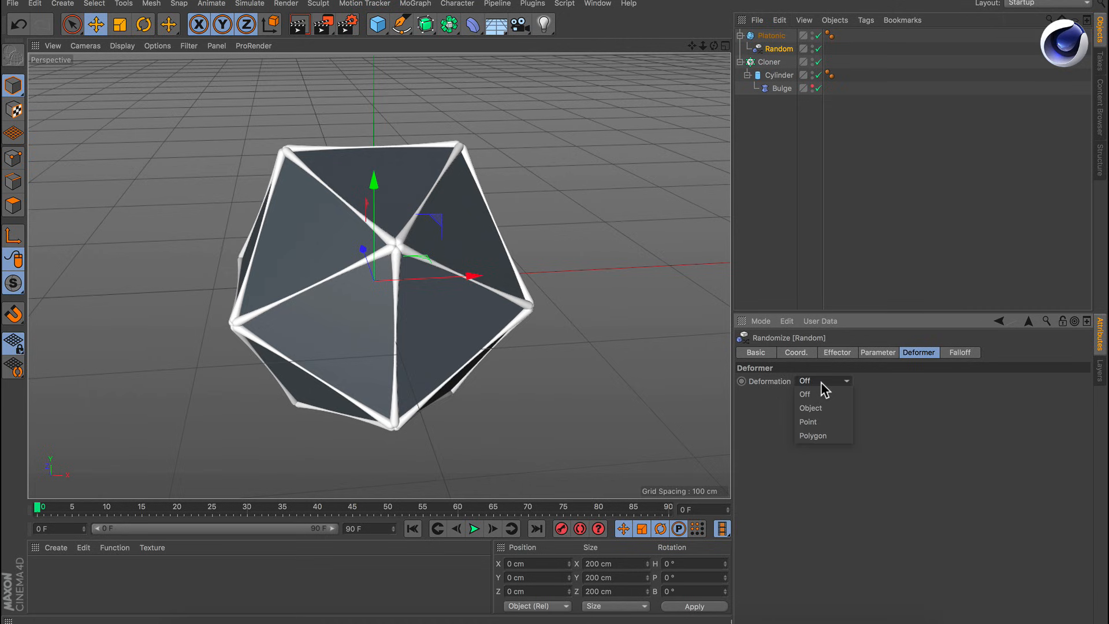
{"action": "left_click", "coordinate": [814, 428]}
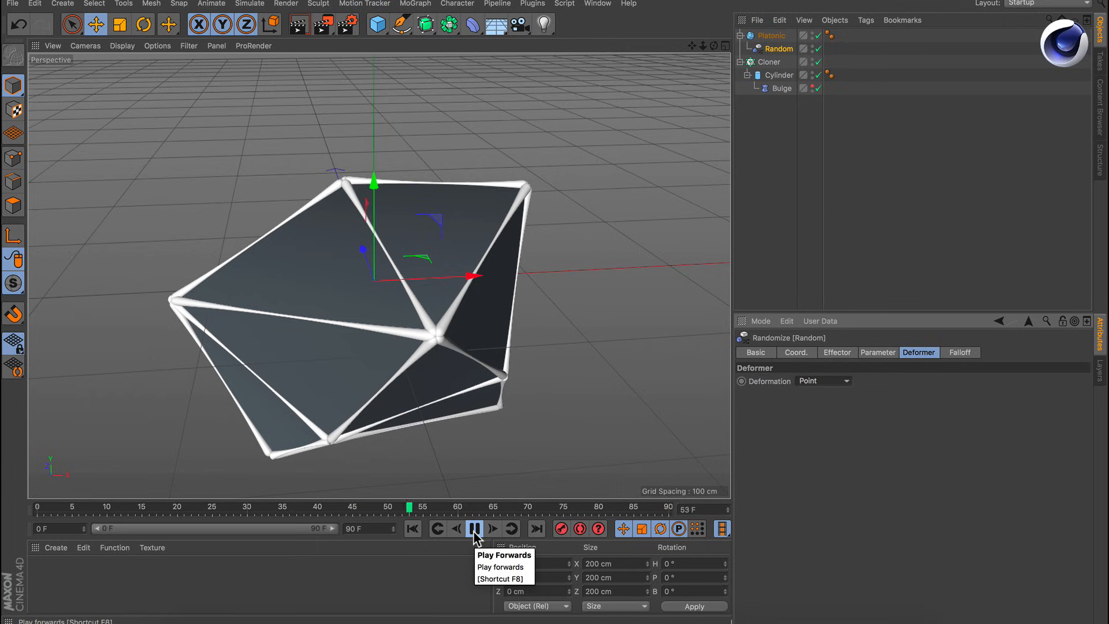
{"action": "left_click", "coordinate": [475, 529]}
{"action": "left_click", "coordinate": [412, 529]}
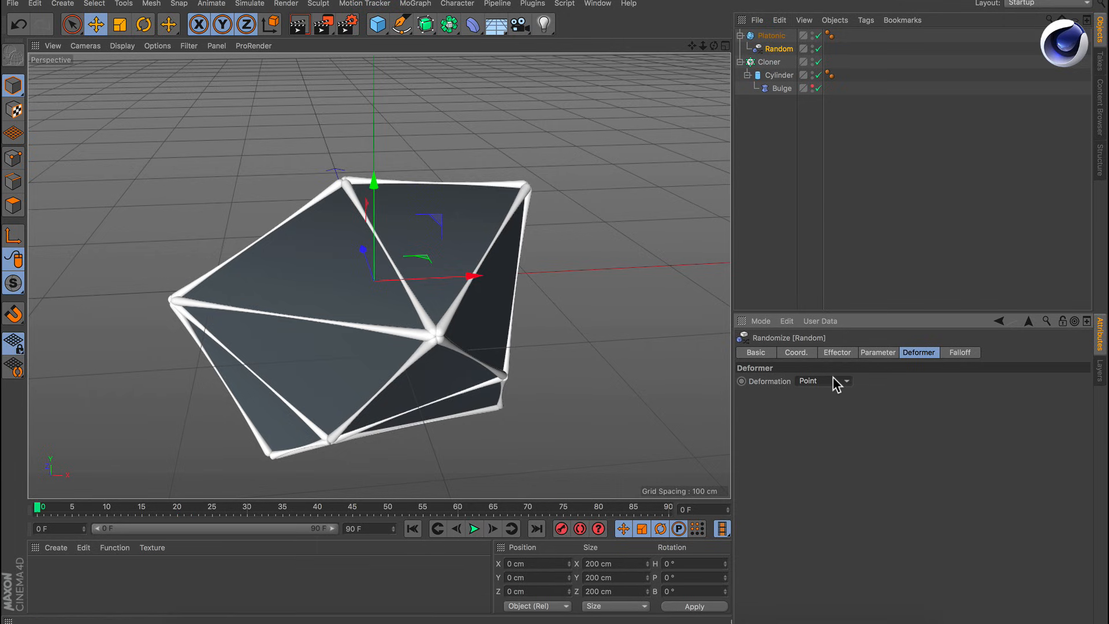
Open the Random Mode options of the Random effector.
{"action": "left_click", "coordinate": [839, 357]}
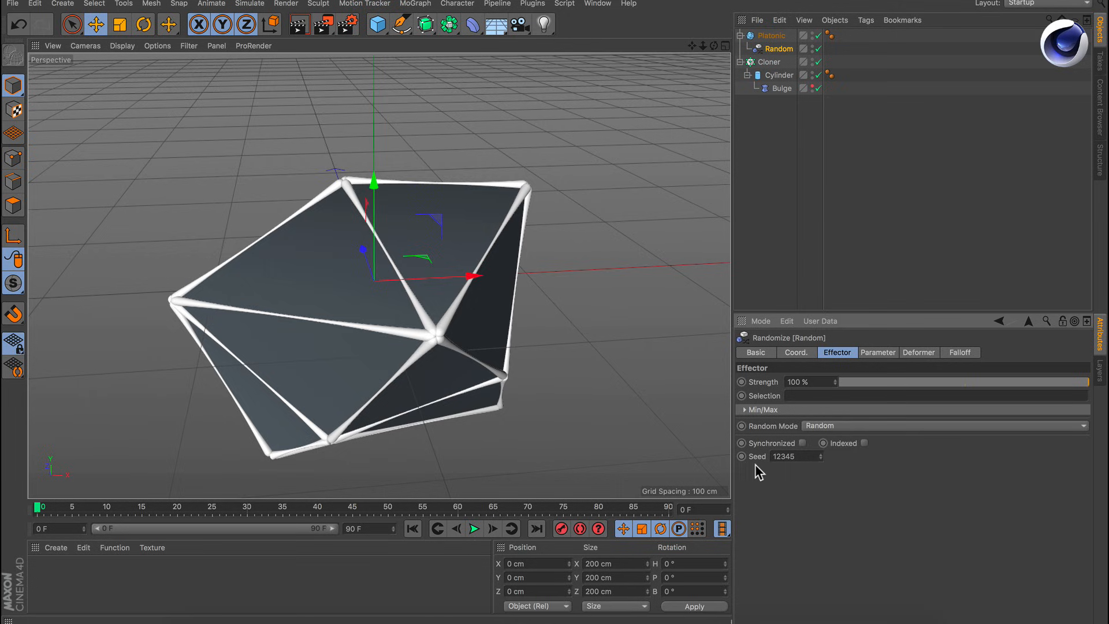
{"action": "left_click", "coordinate": [835, 426]}
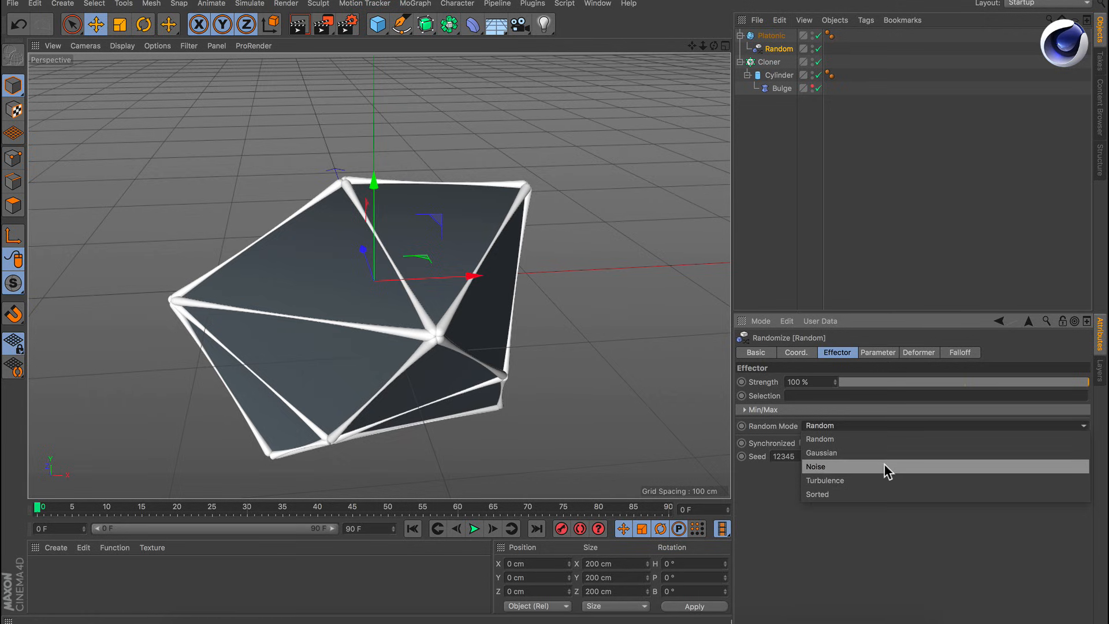
Set the Random effector's mode to Noise and play the animation.
{"action": "left_click", "coordinate": [834, 467]}
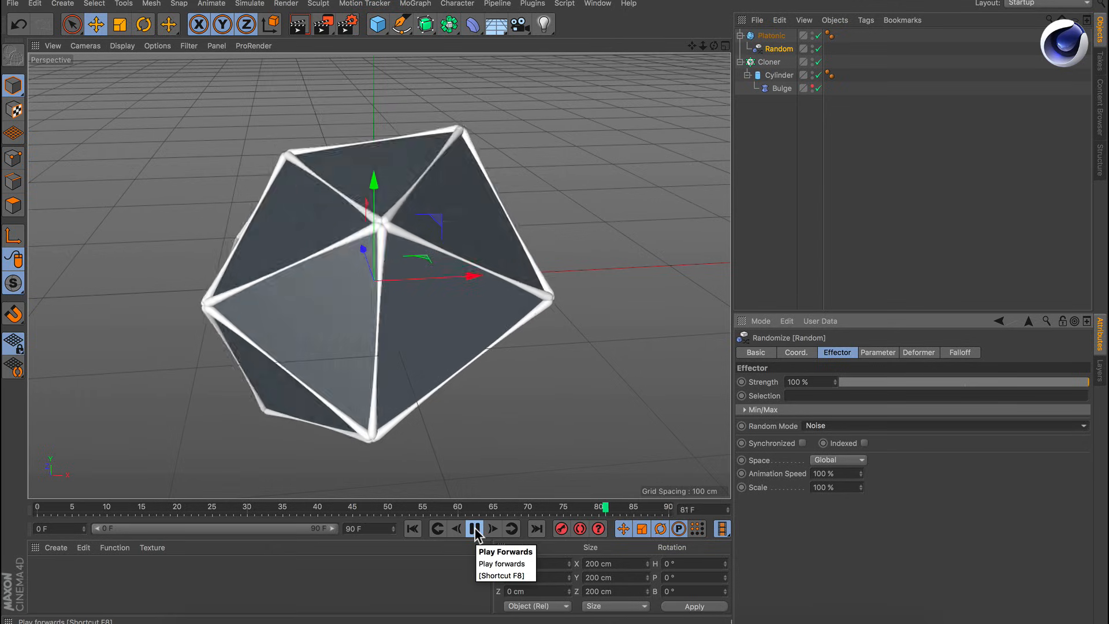
Delete the Platonic object's Phong tag and hide the Platonic in both the editor and the renderer.
{"action": "left_click", "coordinate": [830, 36]}
{"action": "key", "text": "Delete"}
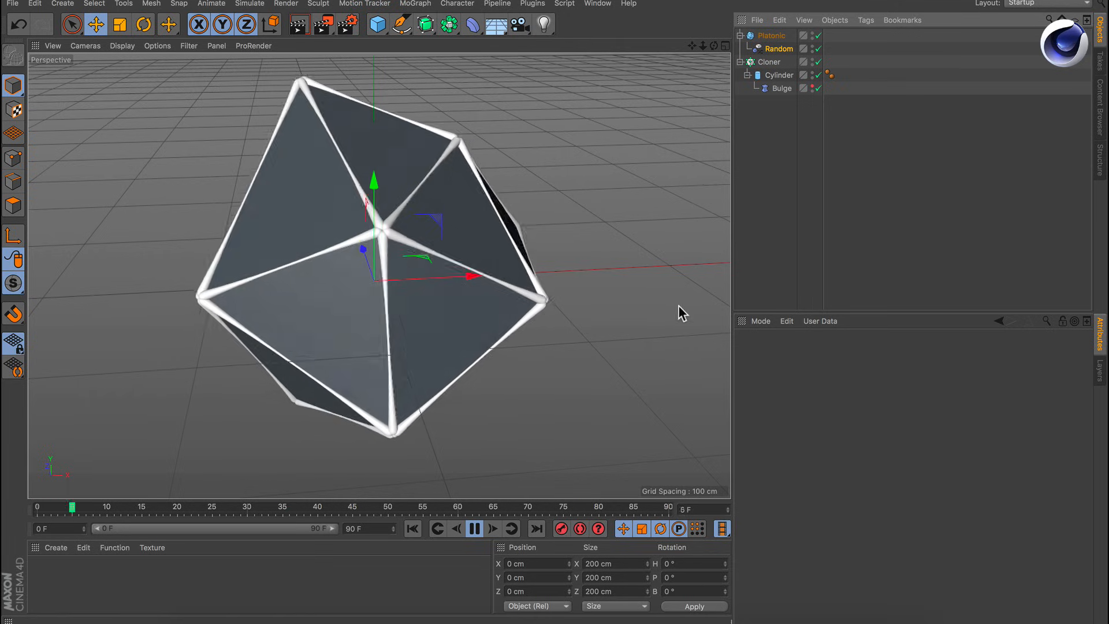
{"action": "left_click", "coordinate": [812, 34]}
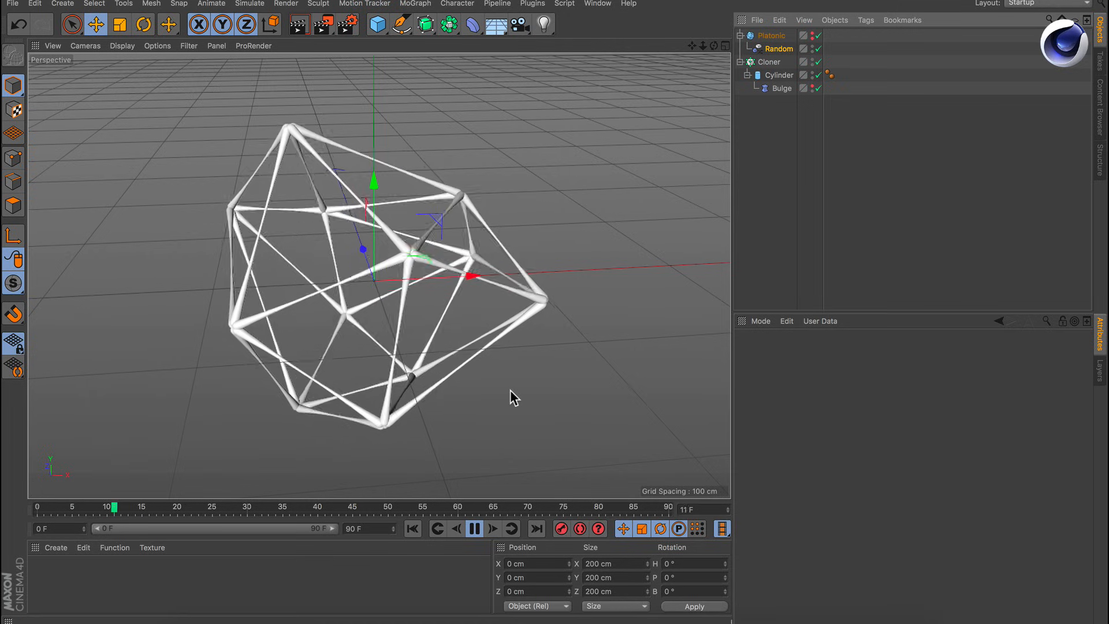
Set the Random effector's noise animation speed to 20 % and scale to 20 %, with Indexed enabled.
{"action": "left_click", "coordinate": [769, 61]}
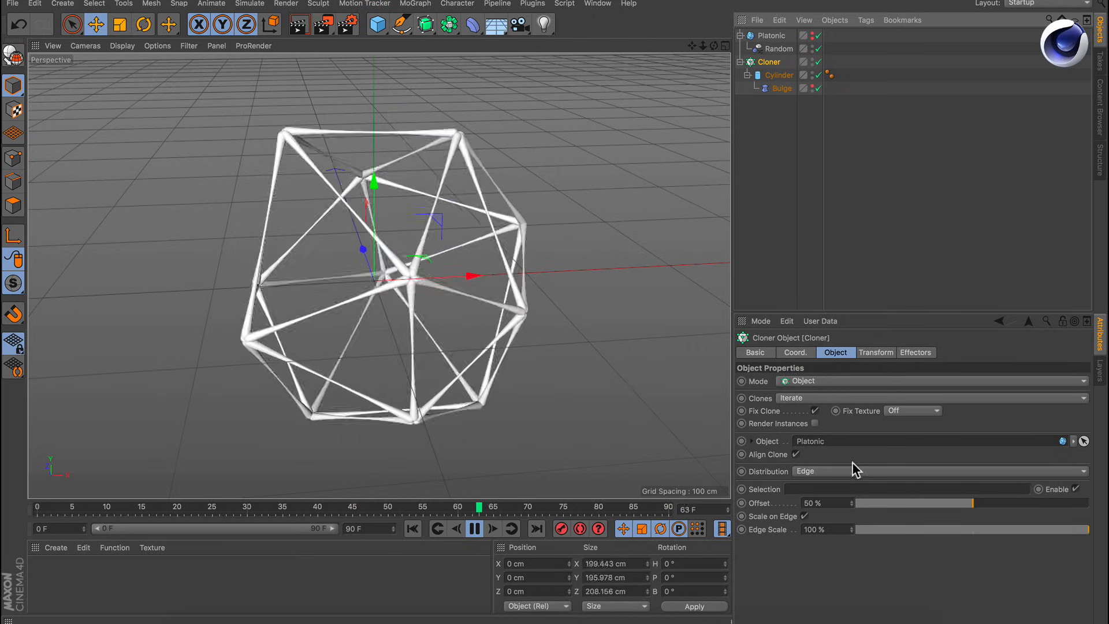
{"action": "left_click", "coordinate": [780, 49]}
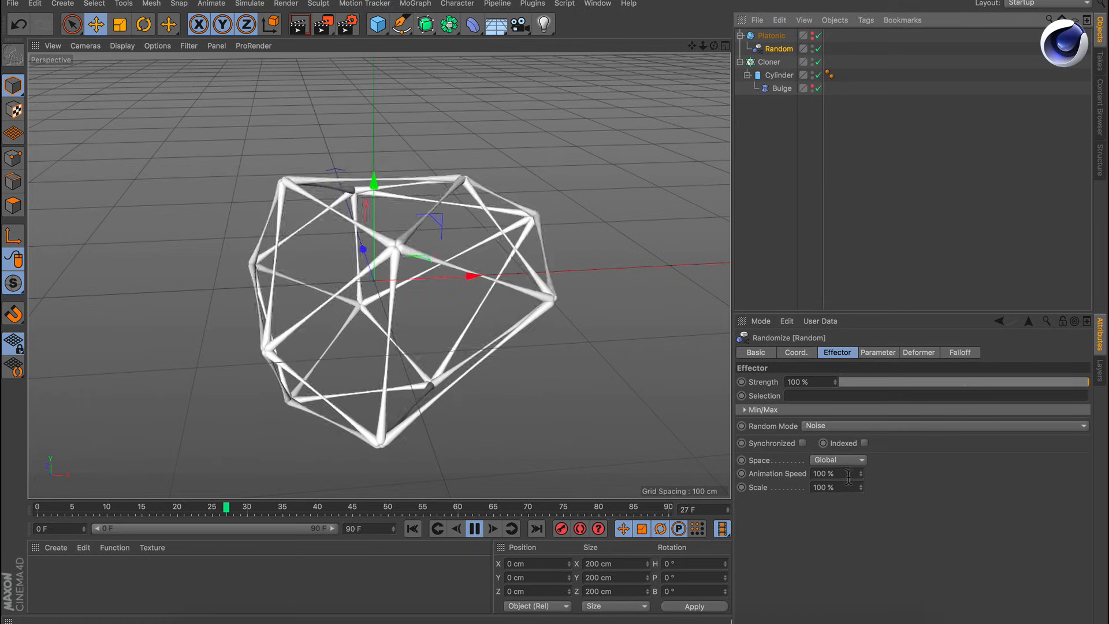
{"action": "left_click", "coordinate": [823, 473]}
{"action": "type", "text": "20"}
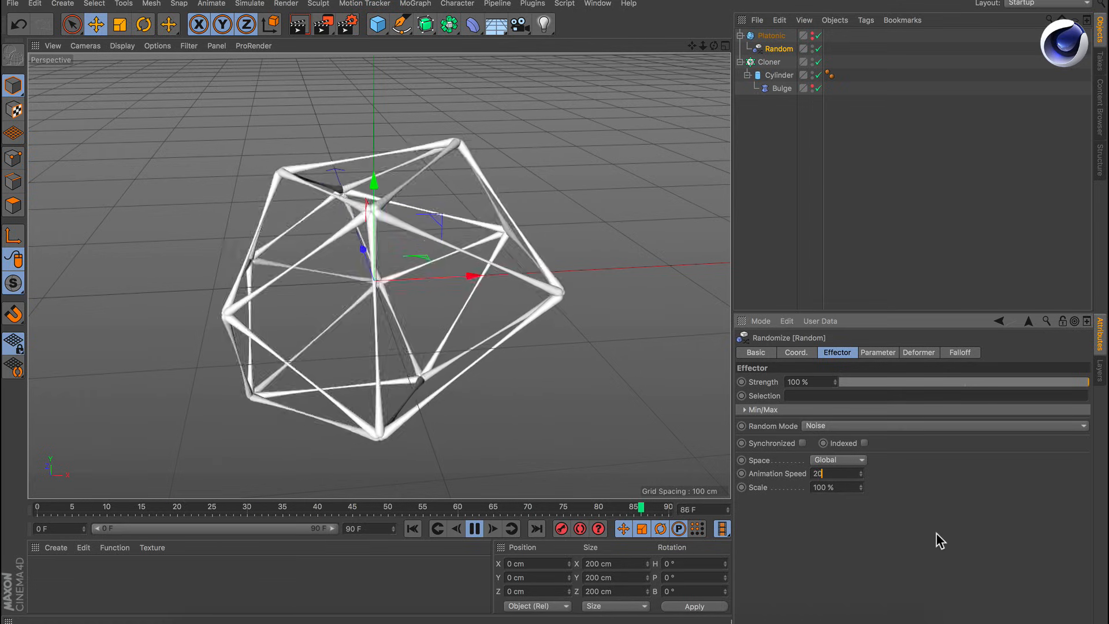
{"action": "key", "text": "Tab"}
{"action": "type", "text": "20"}
{"action": "key", "text": "Return"}
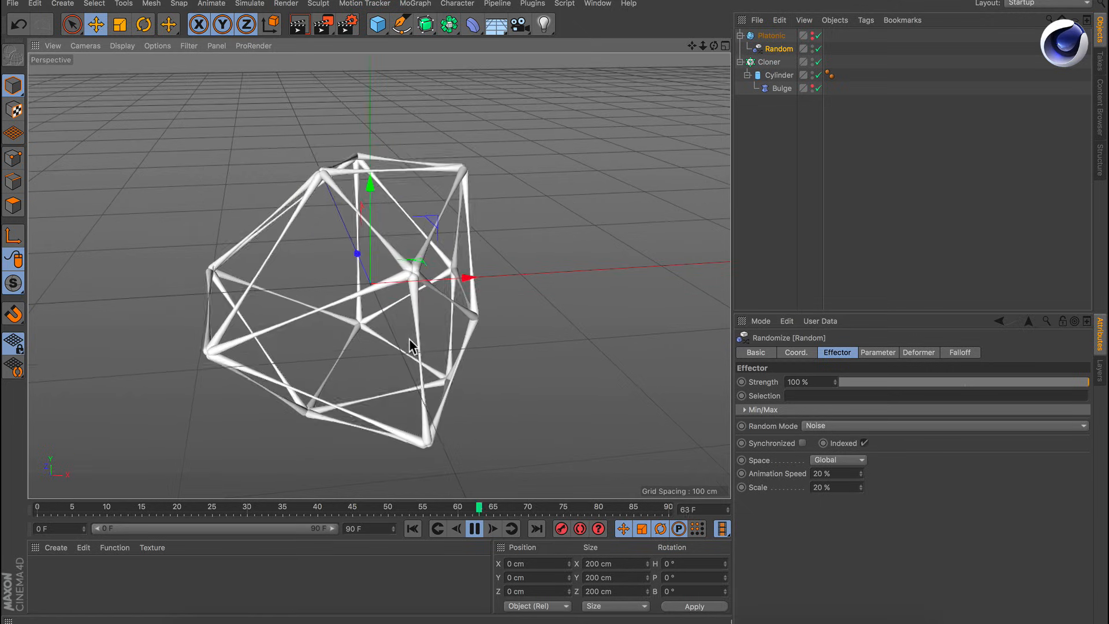
Try different strengths for the Random effector and set its strength to 250 %.
{"action": "left_click_drag", "start_coordinate": [403, 322], "coordinate": [340, 308], "text": "alt"}
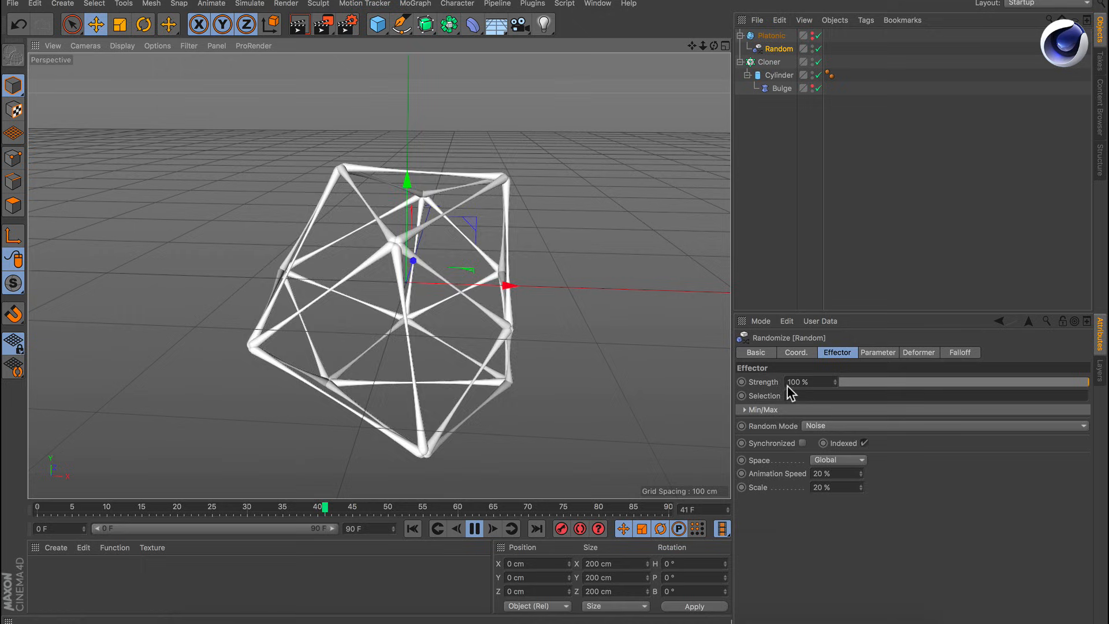
{"action": "left_click_drag", "start_coordinate": [934, 381], "coordinate": [1091, 379]}
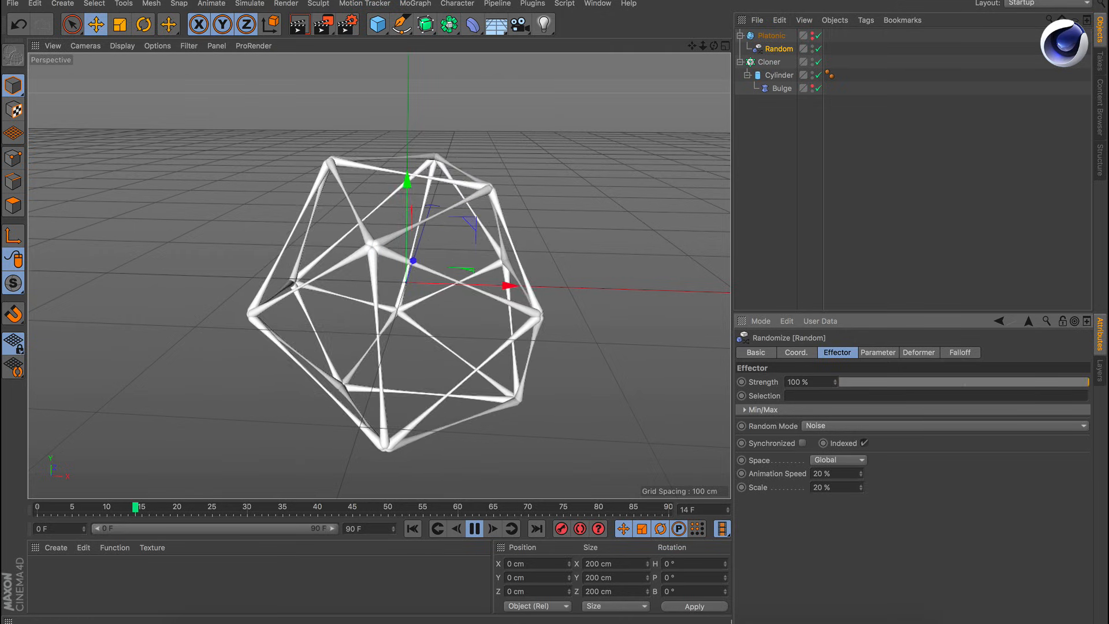
{"action": "left_click_drag", "start_coordinate": [836, 381], "coordinate": [836, 278]}
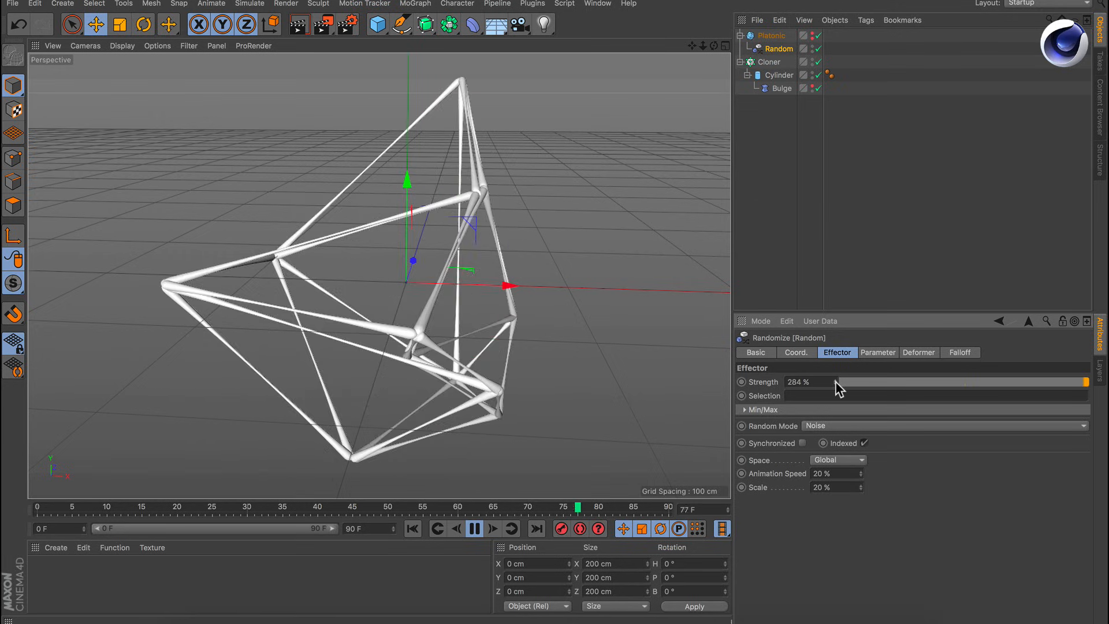
{"action": "left_click_drag", "start_coordinate": [835, 381], "coordinate": [835, 424]}
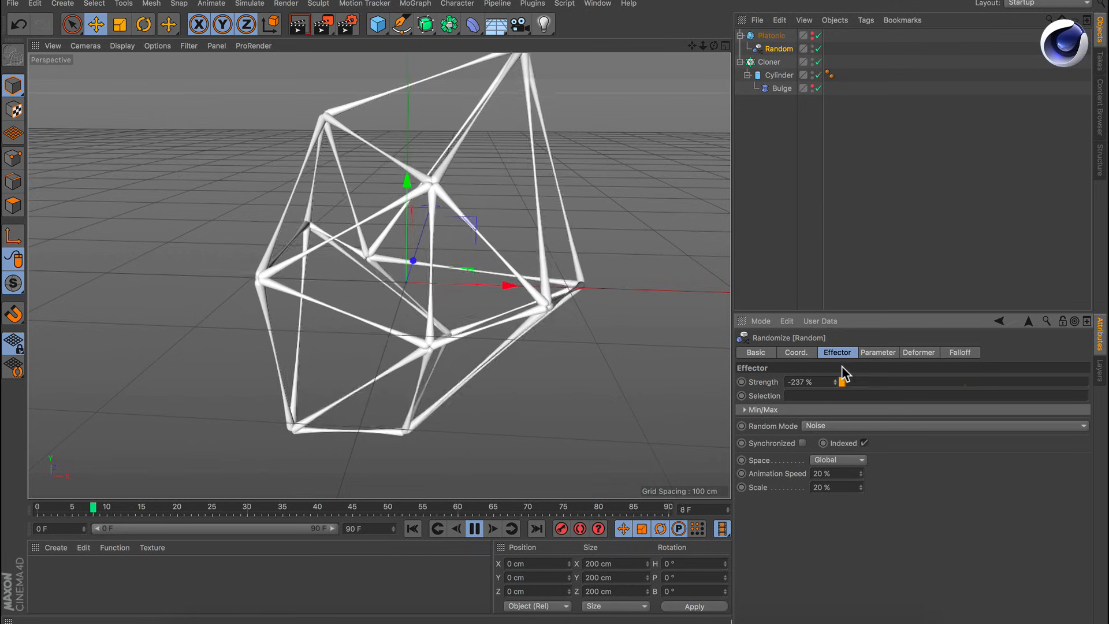
{"action": "left_click_drag", "start_coordinate": [818, 382], "coordinate": [670, 364]}
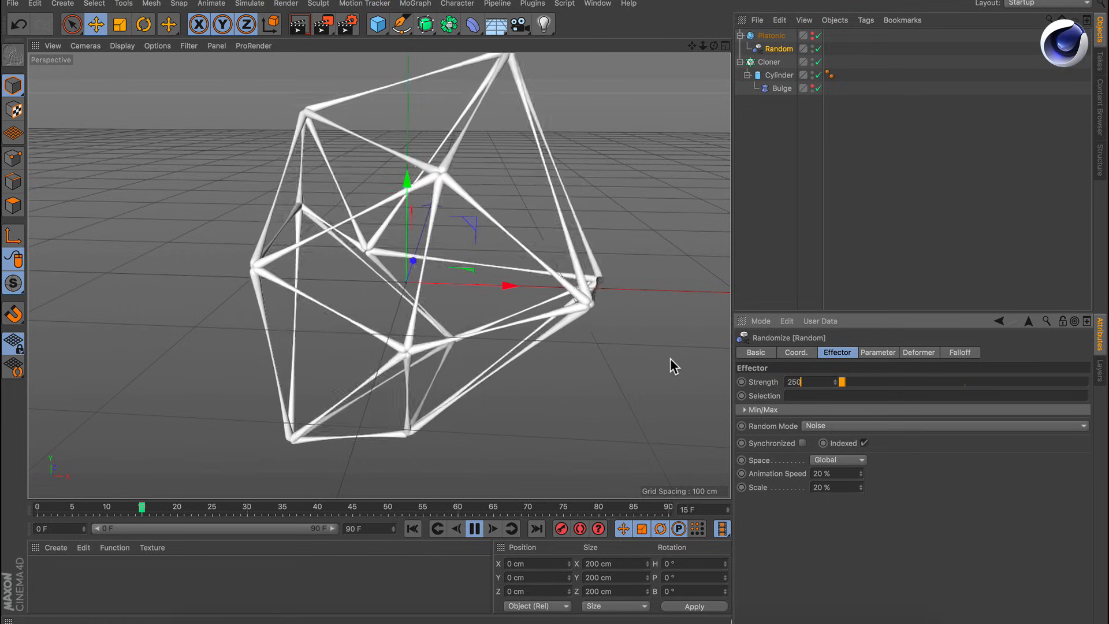
{"action": "type", "text": "250"}
{"action": "key", "text": "Return"}
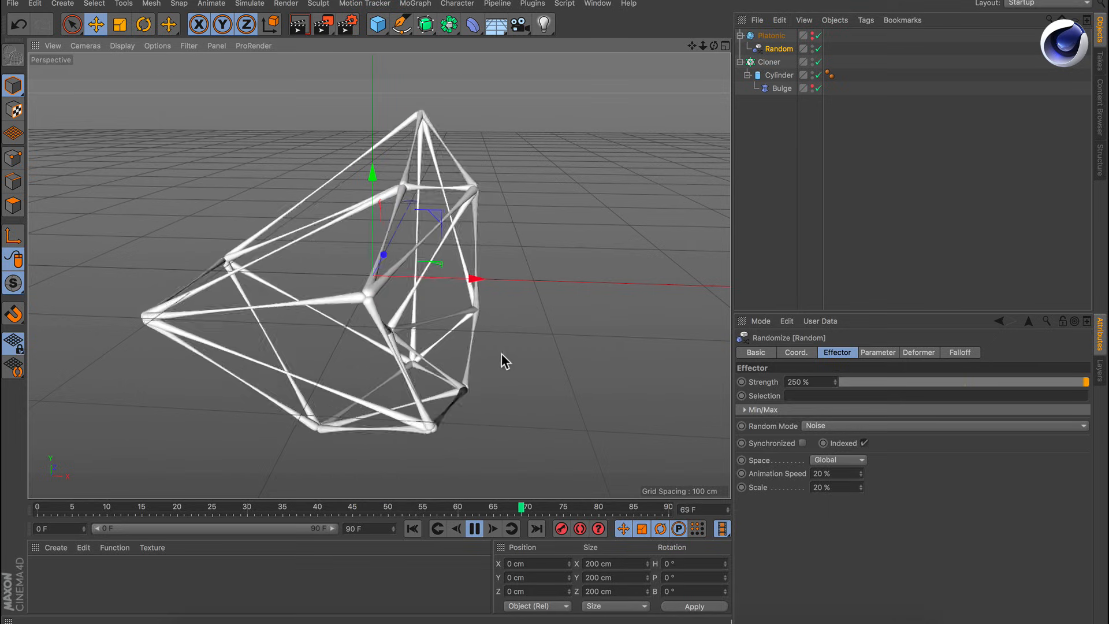
Stop the playback and return the animation to its first frame.
{"action": "left_click", "coordinate": [474, 529]}
{"action": "left_click", "coordinate": [412, 529]}
{"action": "left_click_drag", "start_coordinate": [388, 334], "coordinate": [435, 276], "text": "alt"}
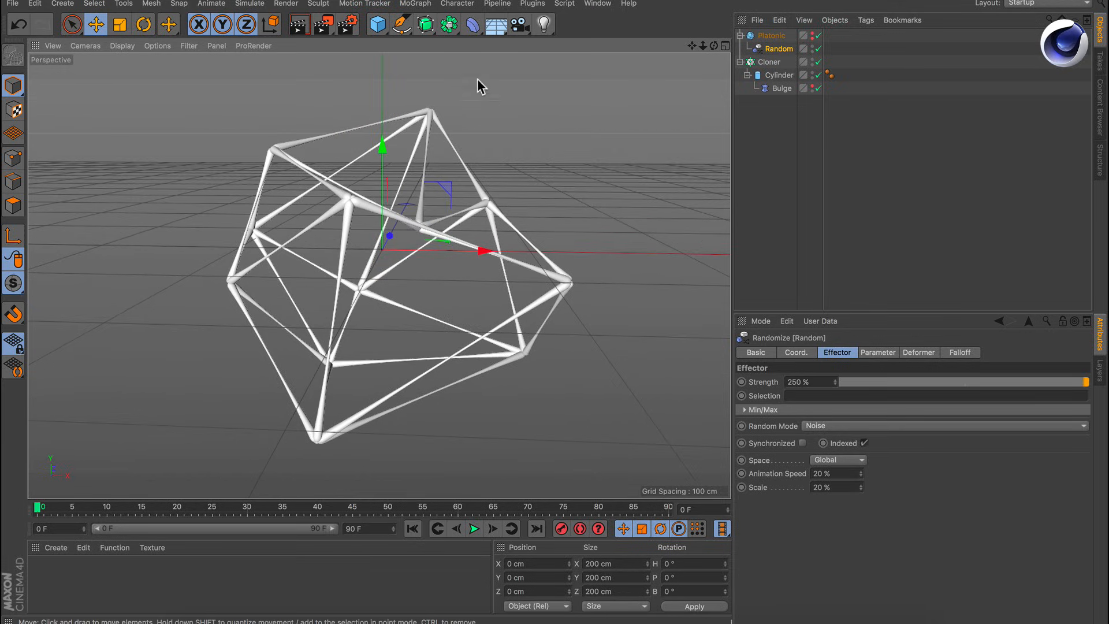
Add a Background object to the scene and create a new material.
{"action": "left_click", "coordinate": [497, 26]}
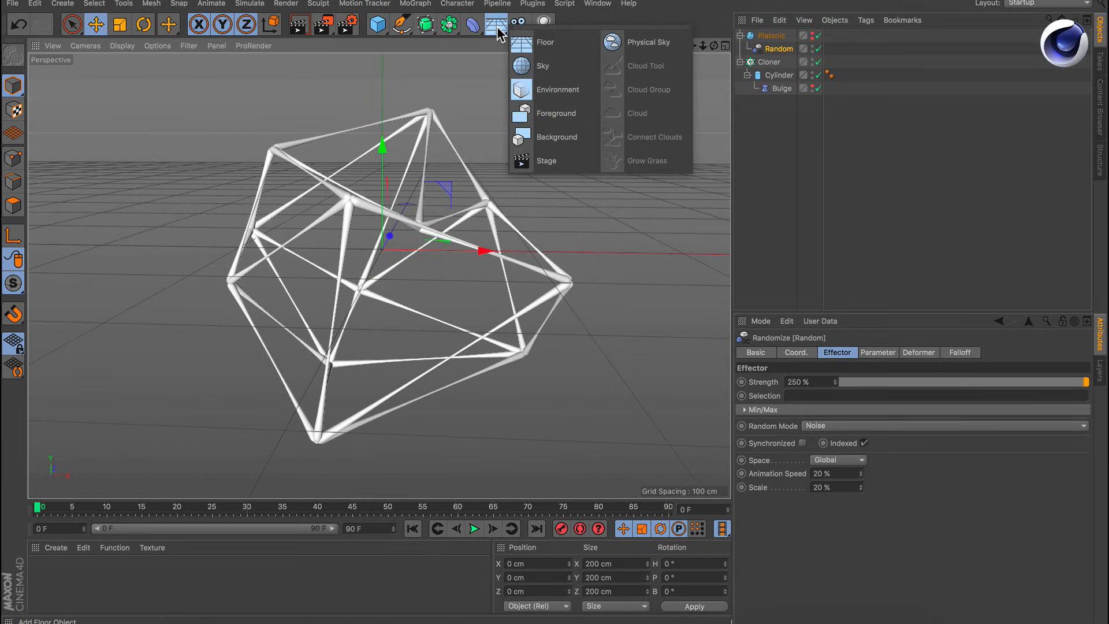
{"action": "left_click", "coordinate": [555, 137]}
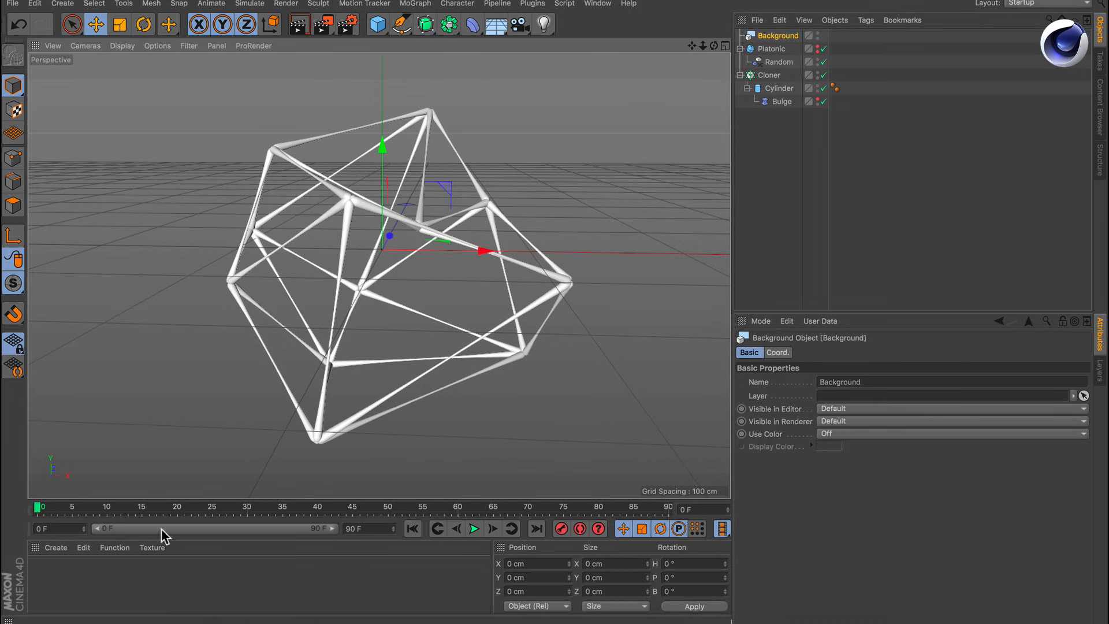
{"action": "double_click", "coordinate": [56, 574]}
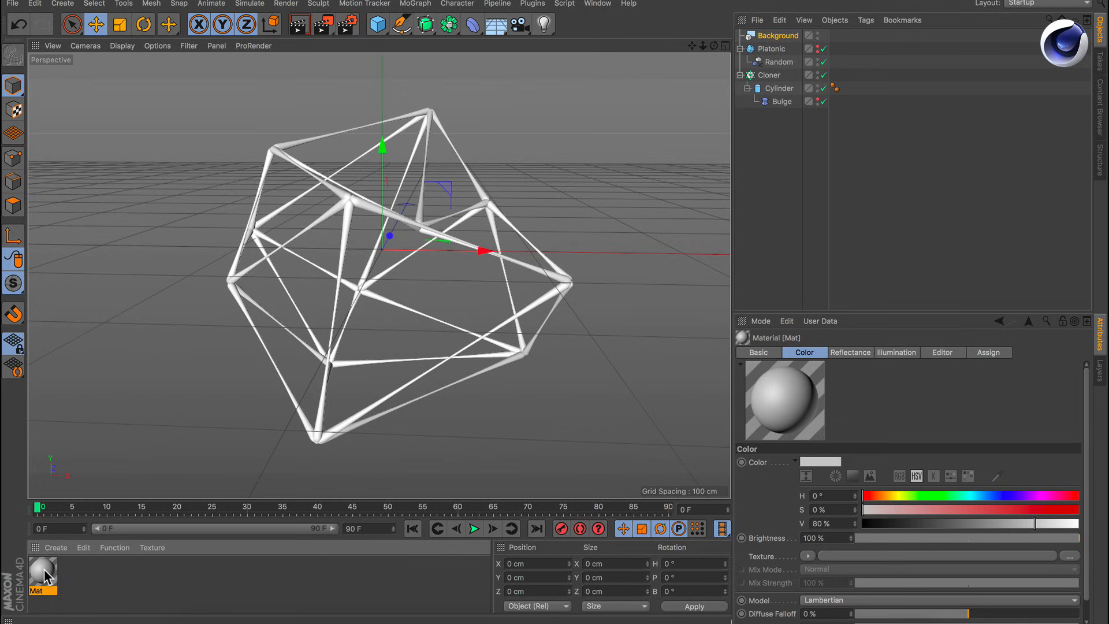
Disable the new material's Color and Reflectance channels and enable Luminance.
{"action": "double_click", "coordinate": [44, 570]}
{"action": "left_click_drag", "start_coordinate": [459, 69], "coordinate": [757, 82]}
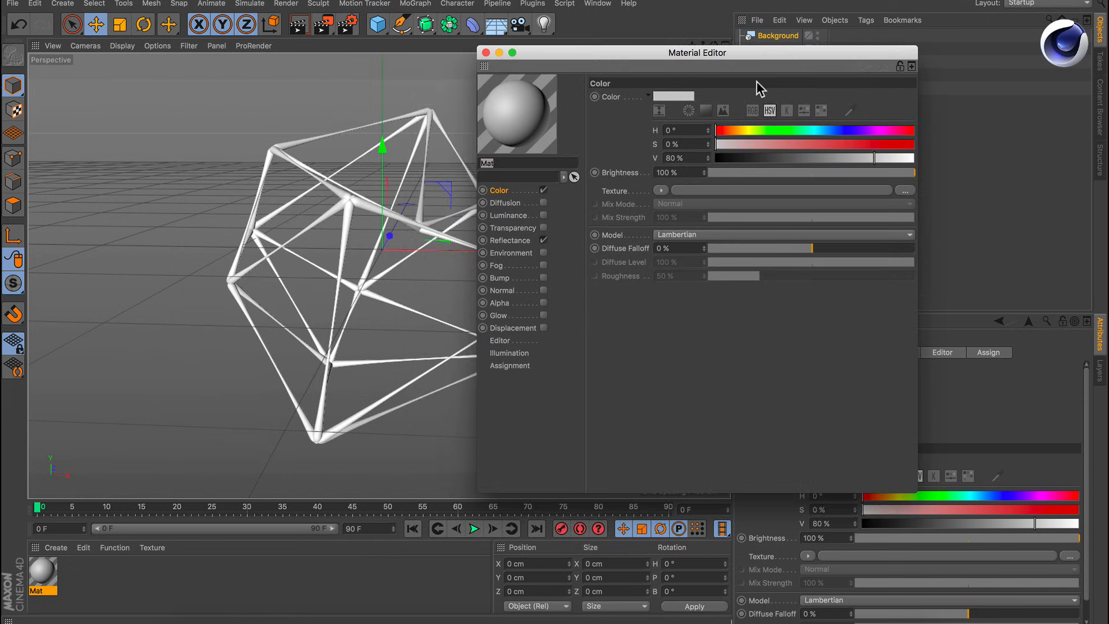
{"action": "left_click", "coordinate": [544, 191]}
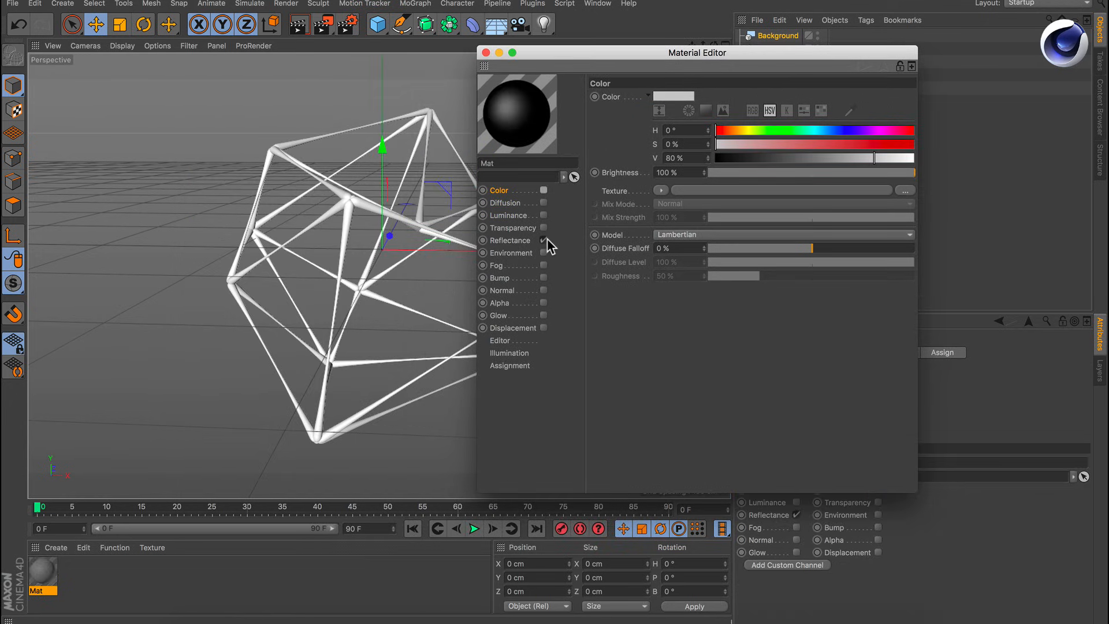
{"action": "left_click", "coordinate": [544, 240]}
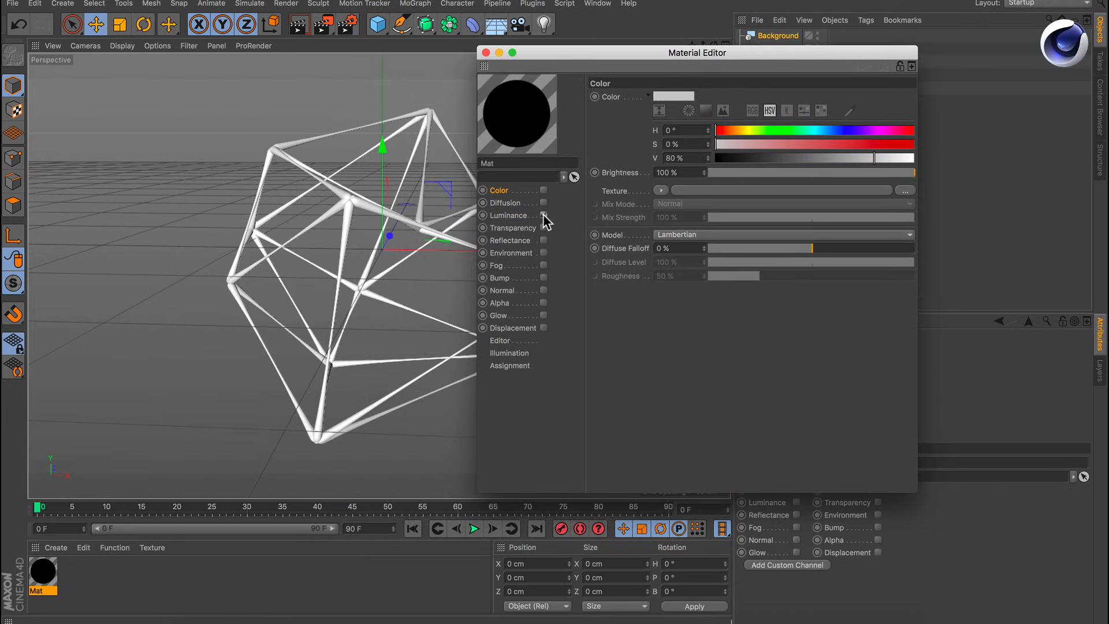
{"action": "left_click", "coordinate": [544, 215]}
Load a Gradient shader as the luminance texture and set its type to 2D - Circular.
{"action": "left_click", "coordinate": [658, 191]}
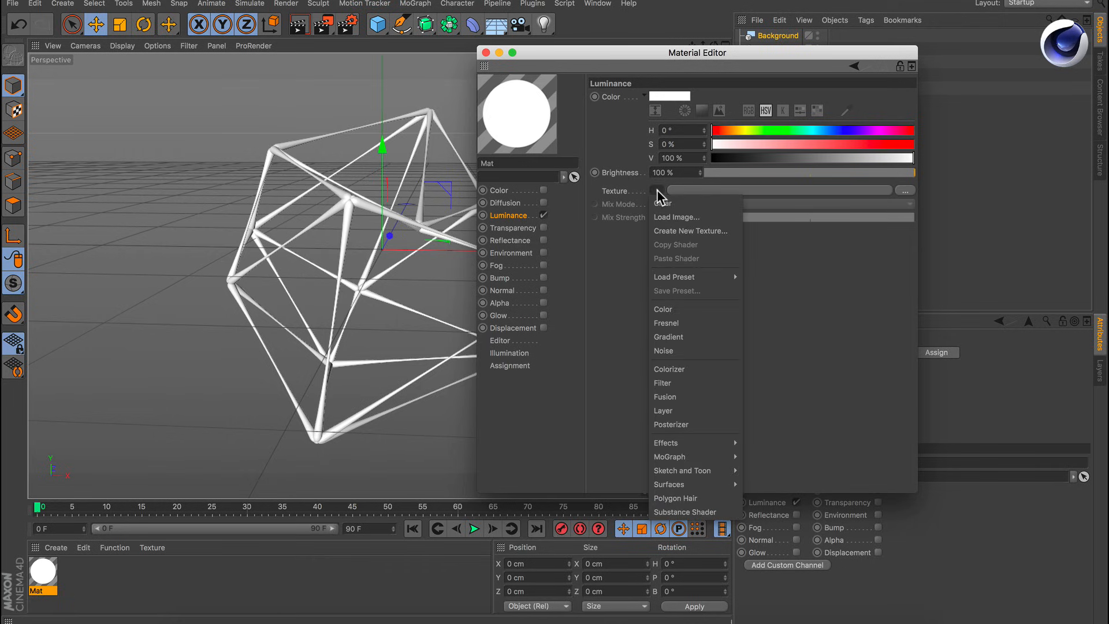
{"action": "left_click", "coordinate": [693, 338]}
{"action": "left_click", "coordinate": [667, 224]}
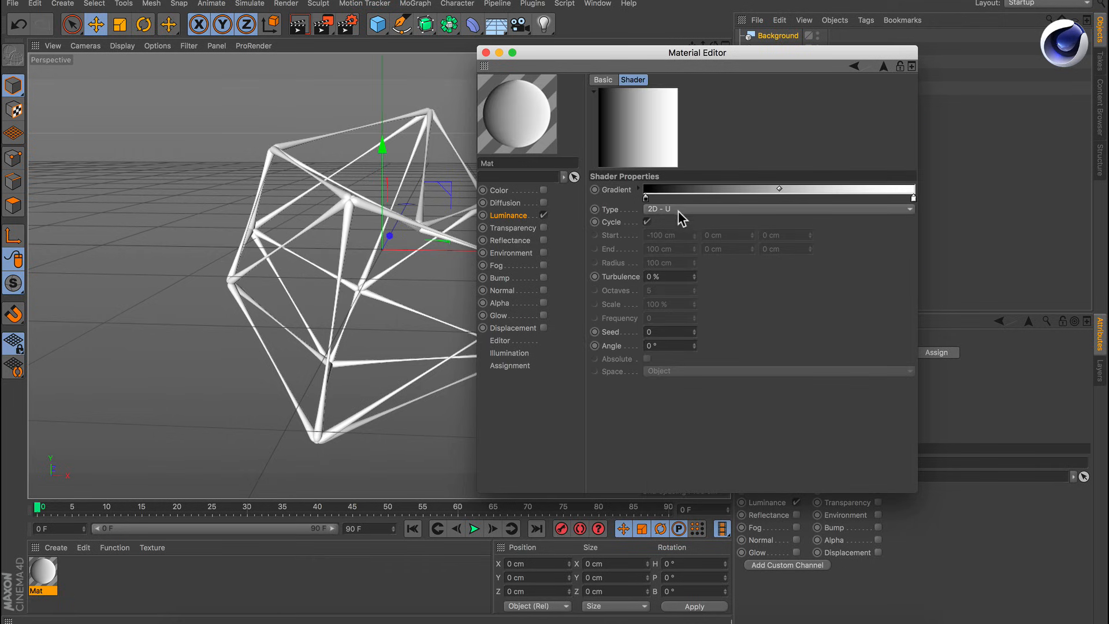
{"action": "left_click", "coordinate": [678, 209]}
{"action": "left_click", "coordinate": [716, 279]}
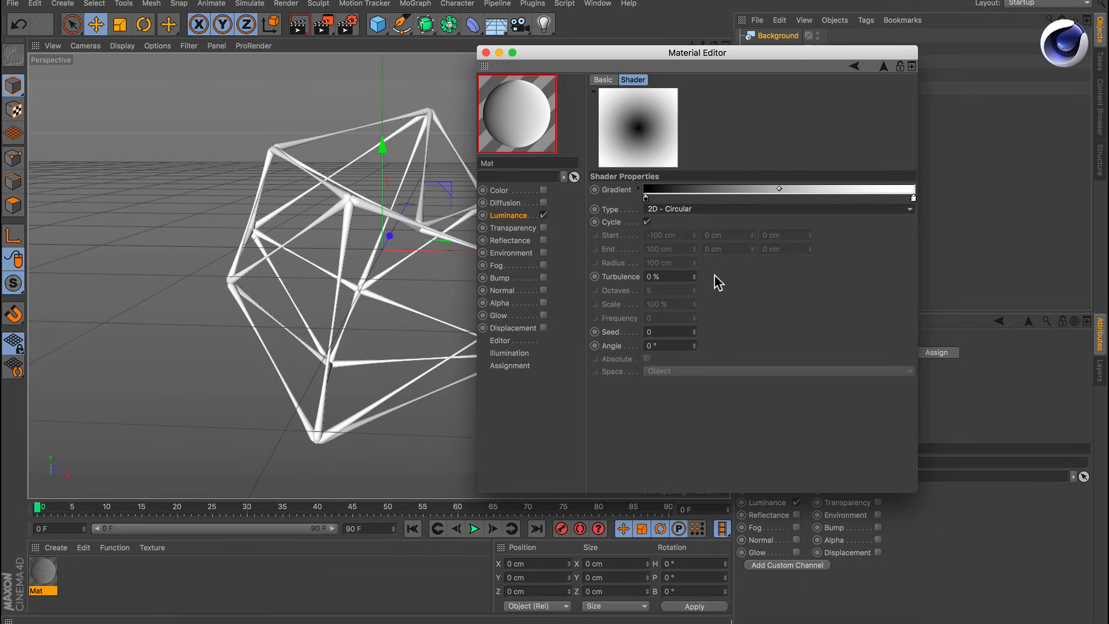
Invert the gradient's knots and set the outer knot's brightness value (V) to 63 %.
{"action": "right_click", "coordinate": [680, 199]}
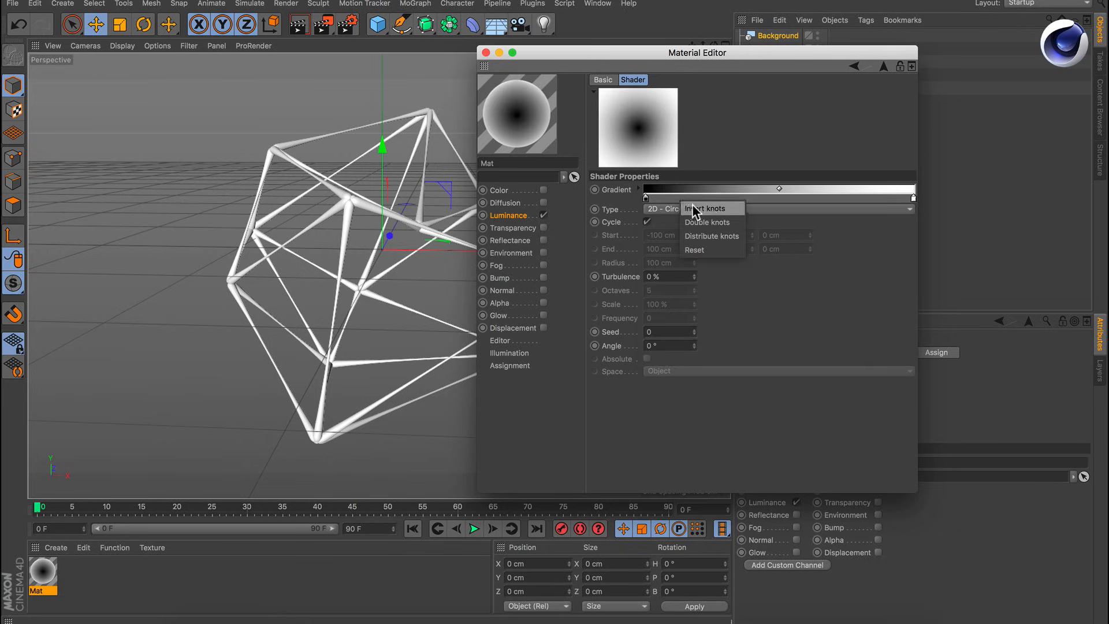
{"action": "left_click", "coordinate": [693, 209]}
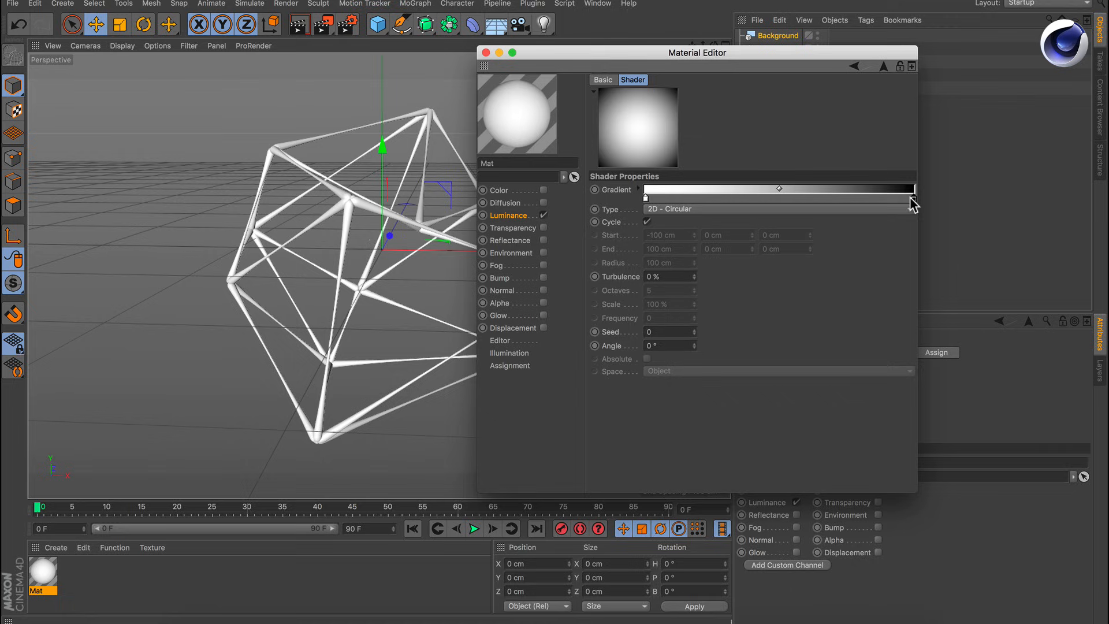
{"action": "left_click", "coordinate": [638, 188]}
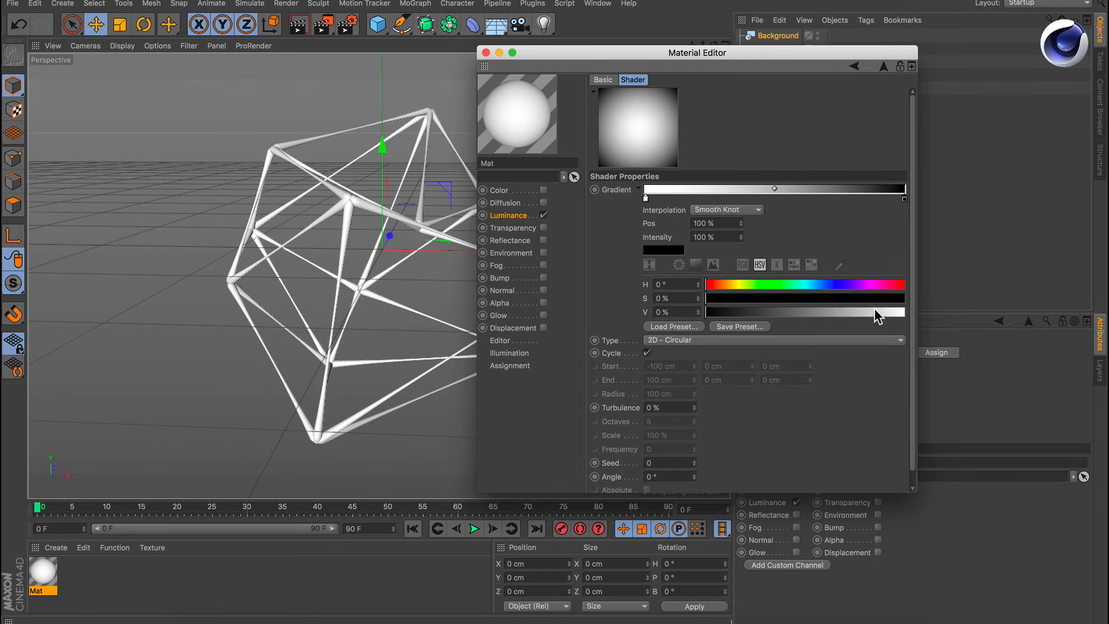
{"action": "left_click_drag", "start_coordinate": [833, 311], "coordinate": [831, 311]}
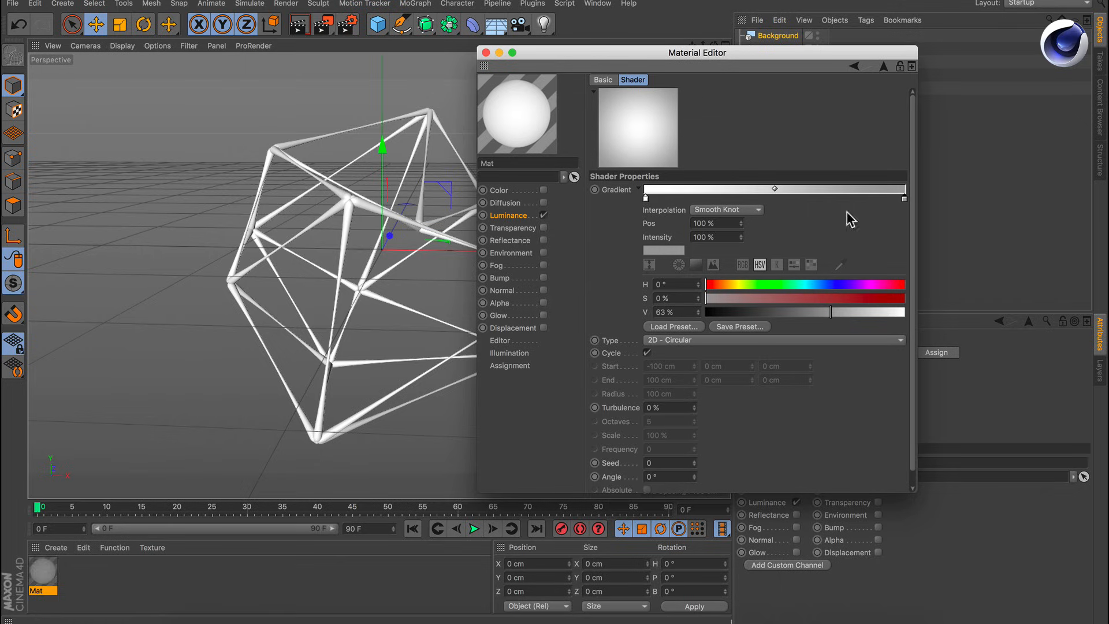
Apply the gradient material to the Background object and render the perspective view.
{"action": "left_click", "coordinate": [486, 52]}
{"action": "left_click_drag", "start_coordinate": [44, 557], "coordinate": [751, 36]}
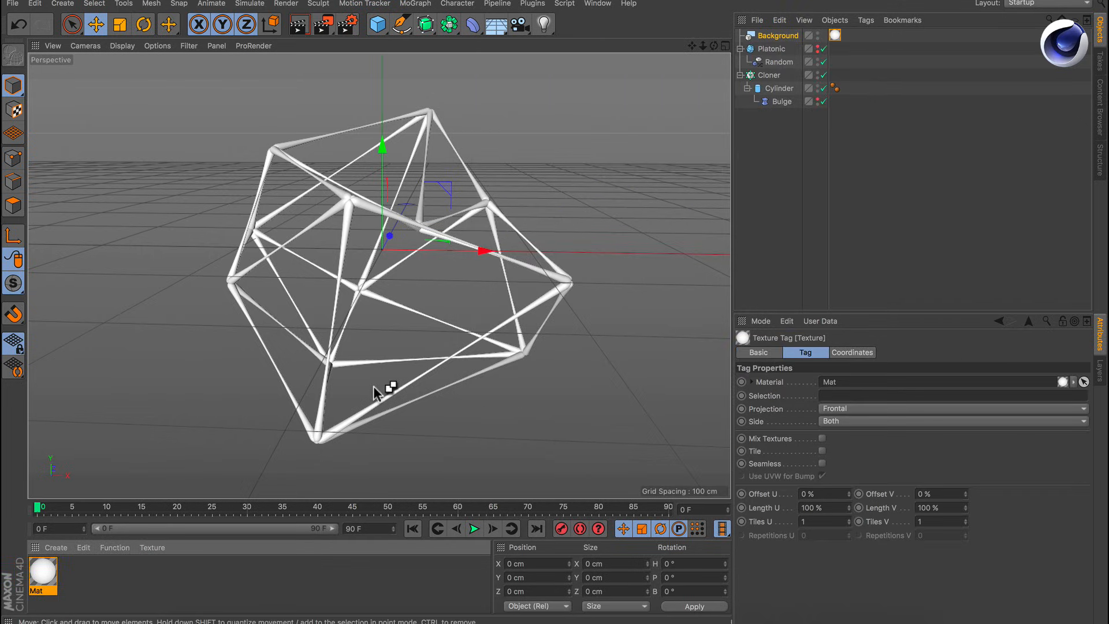
{"action": "key", "text": "ctrl+r"}
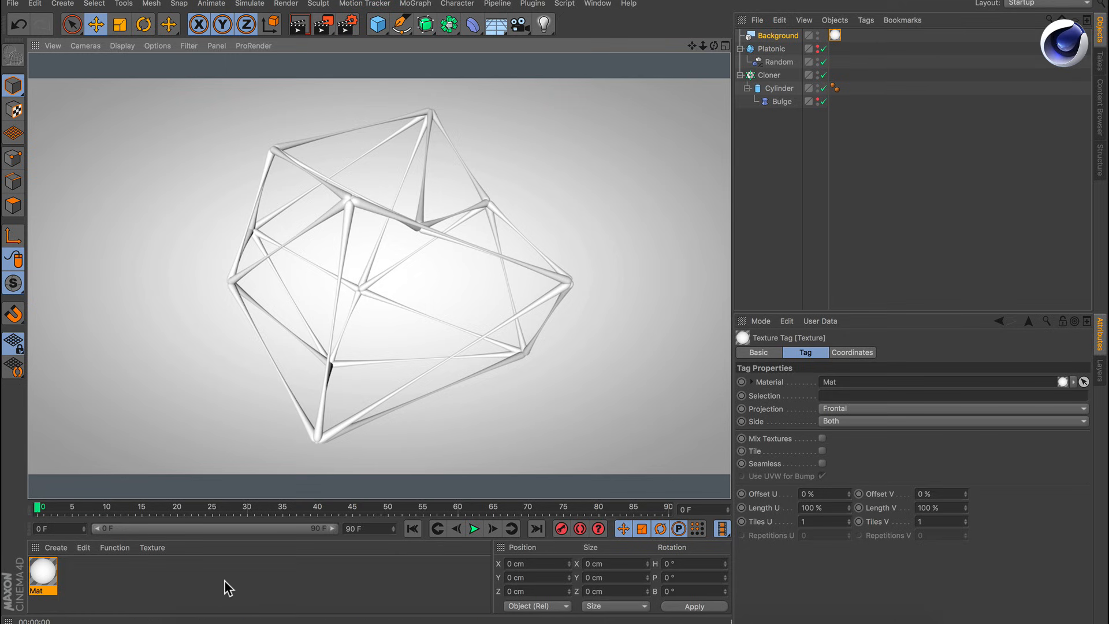
Create a second material with the Color and Reflectance channels disabled and Transparency enabled.
{"action": "double_click", "coordinate": [90, 574]}
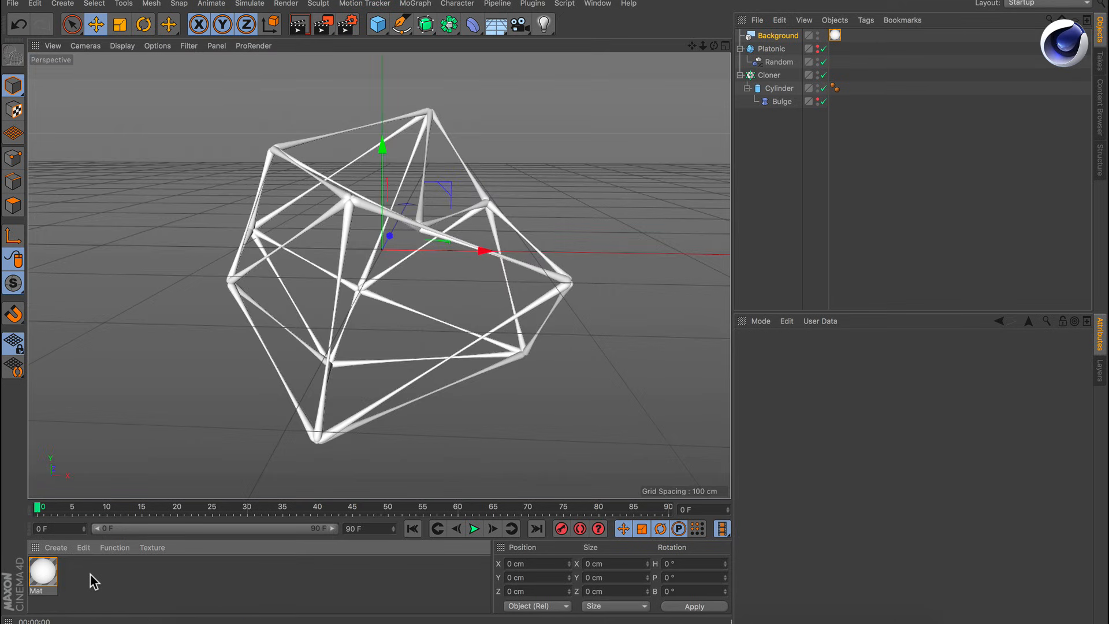
{"action": "double_click", "coordinate": [44, 571]}
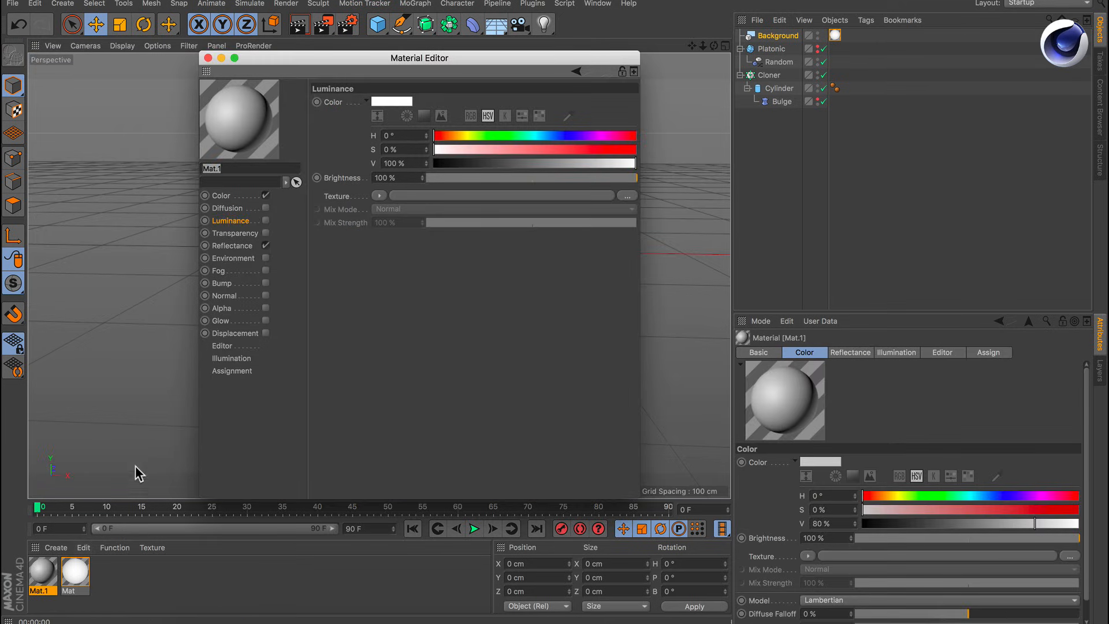
{"action": "left_click", "coordinate": [266, 195]}
{"action": "left_click", "coordinate": [265, 246]}
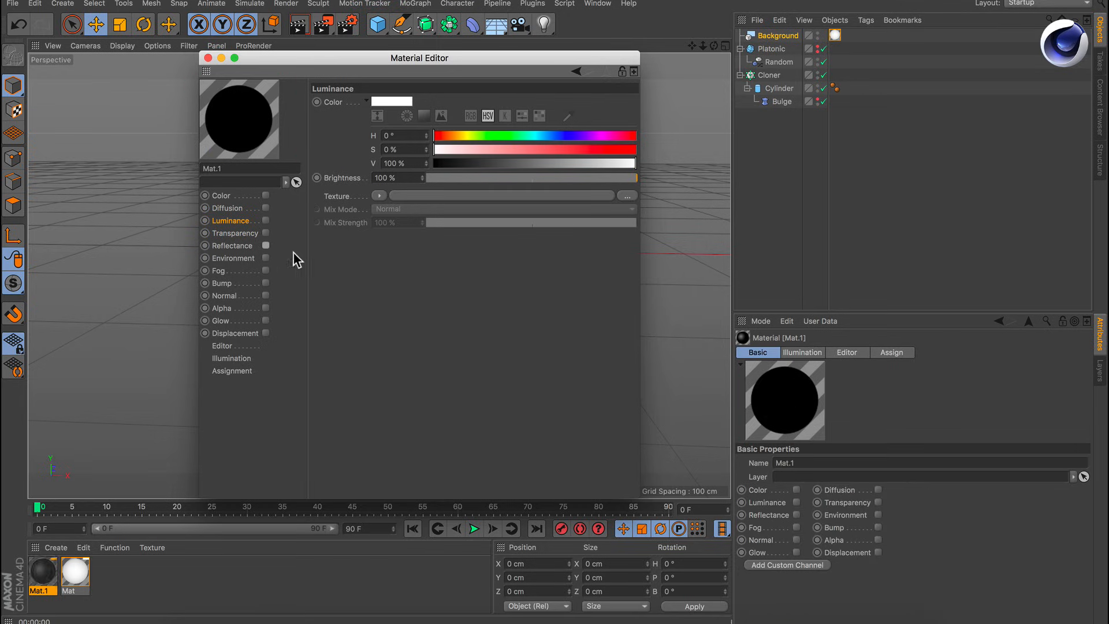
{"action": "left_click", "coordinate": [266, 233]}
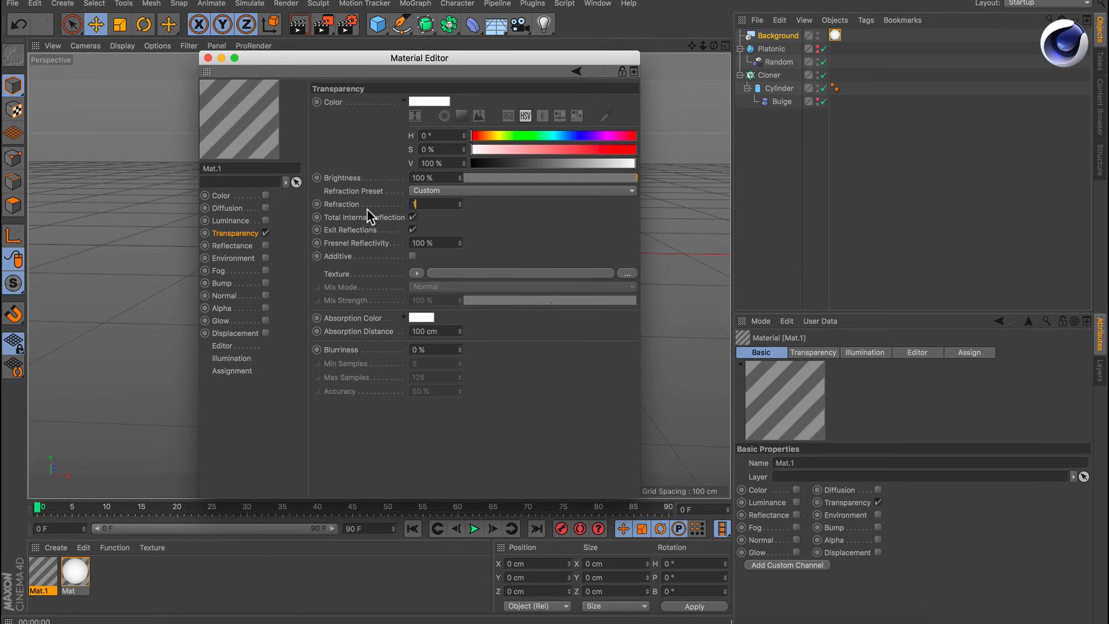
Try a custom refraction of 1.32 on the transparent material and switch its refraction preset to Glass.
{"action": "type", "text": "1.21"}
{"action": "key", "text": "Return"}
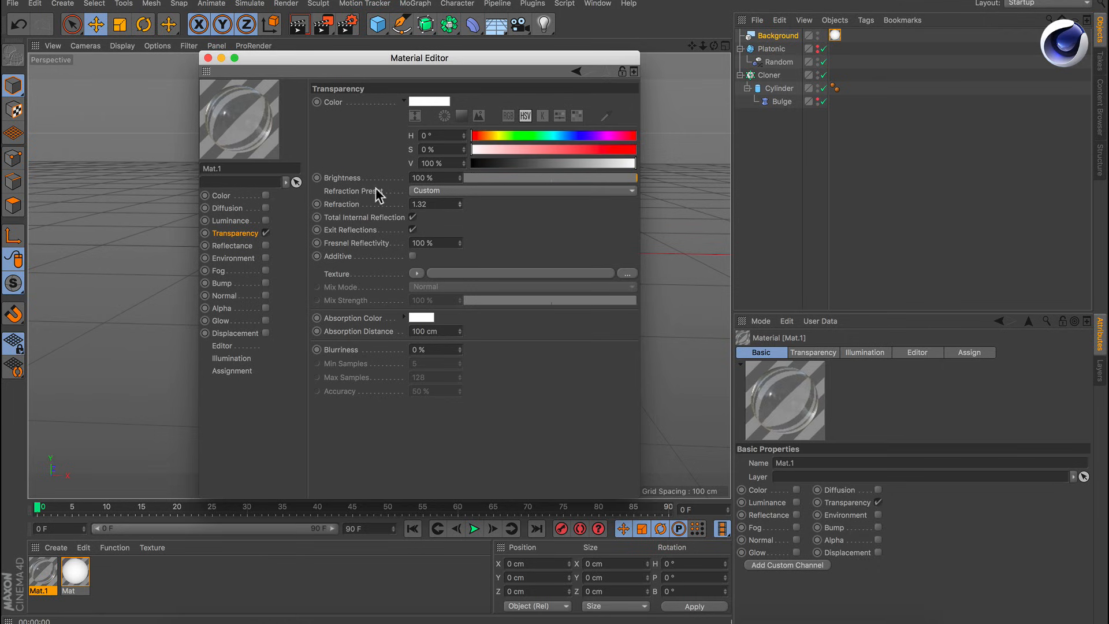
{"action": "left_click", "coordinate": [453, 191]}
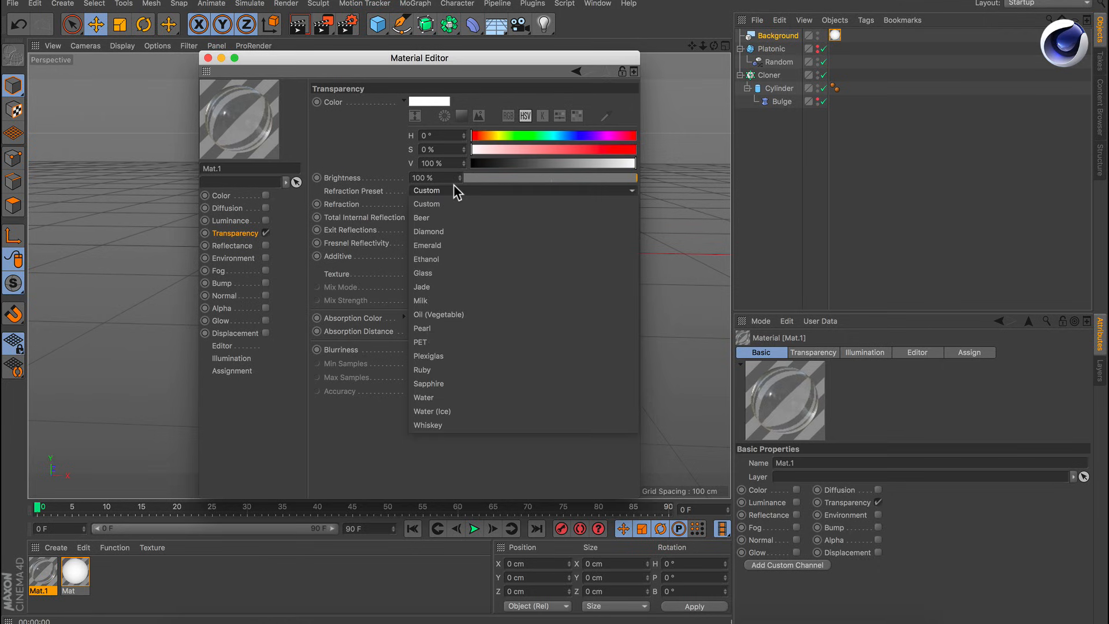
{"action": "left_click", "coordinate": [473, 271]}
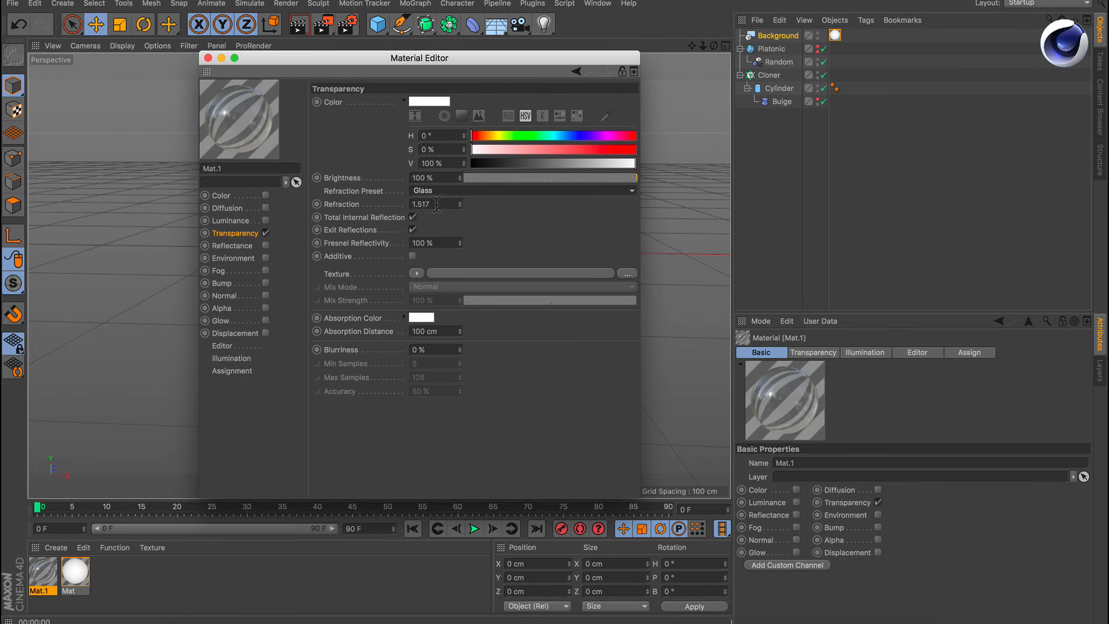
{"action": "left_click", "coordinate": [209, 59]}
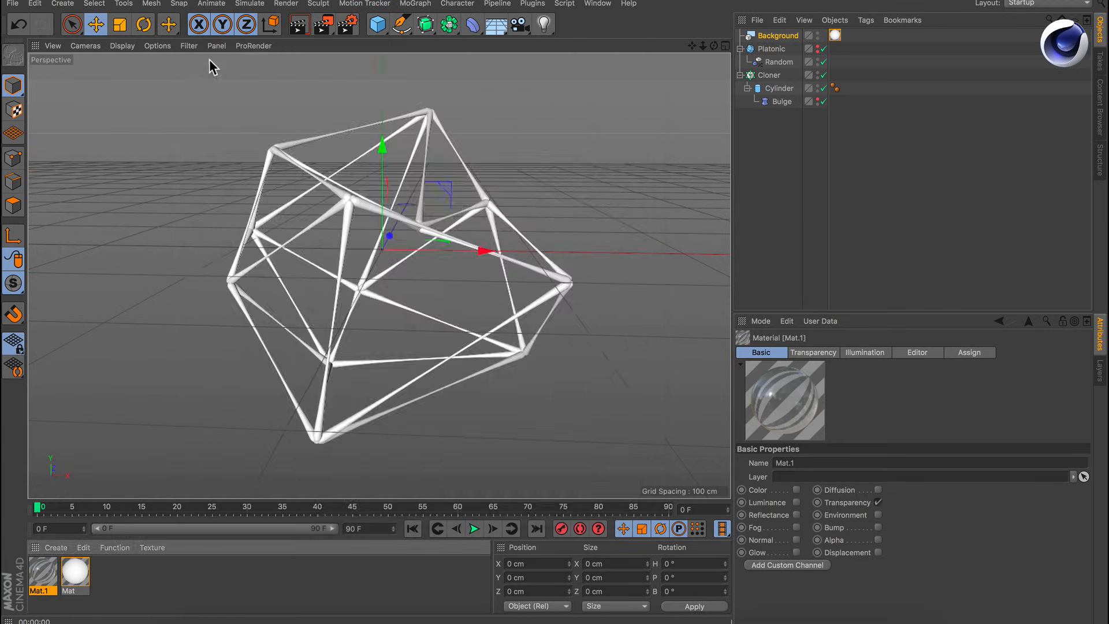
Apply the glass material to the Cloner and render the perspective view.
{"action": "left_click_drag", "start_coordinate": [45, 572], "coordinate": [477, 402]}
{"action": "left_click_drag", "start_coordinate": [767, 74], "coordinate": [767, 75]}
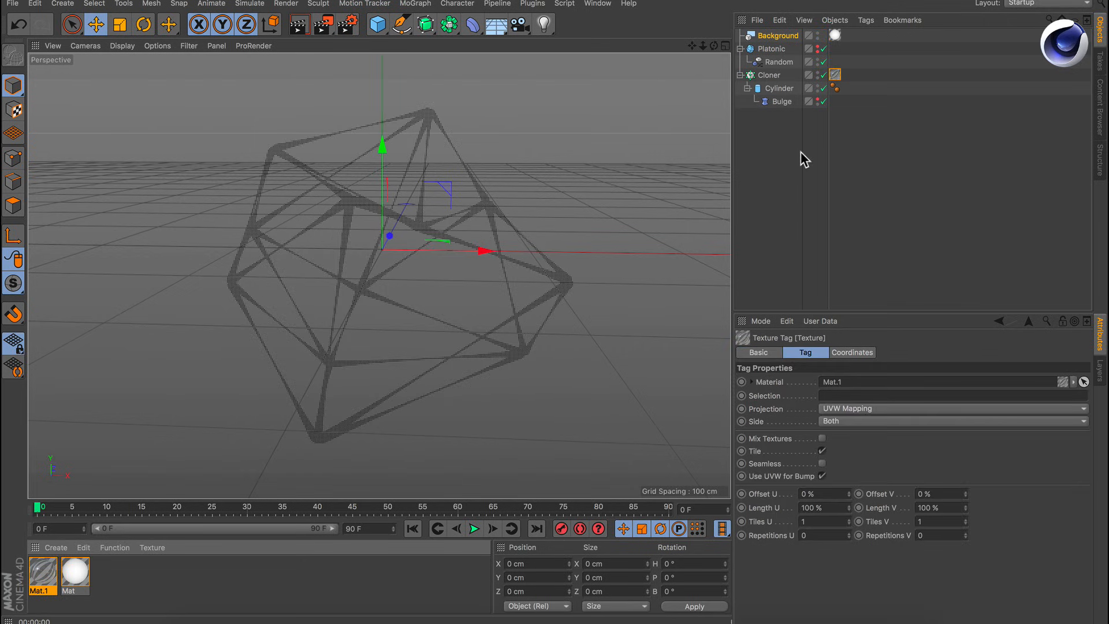
{"action": "left_click", "coordinate": [299, 24]}
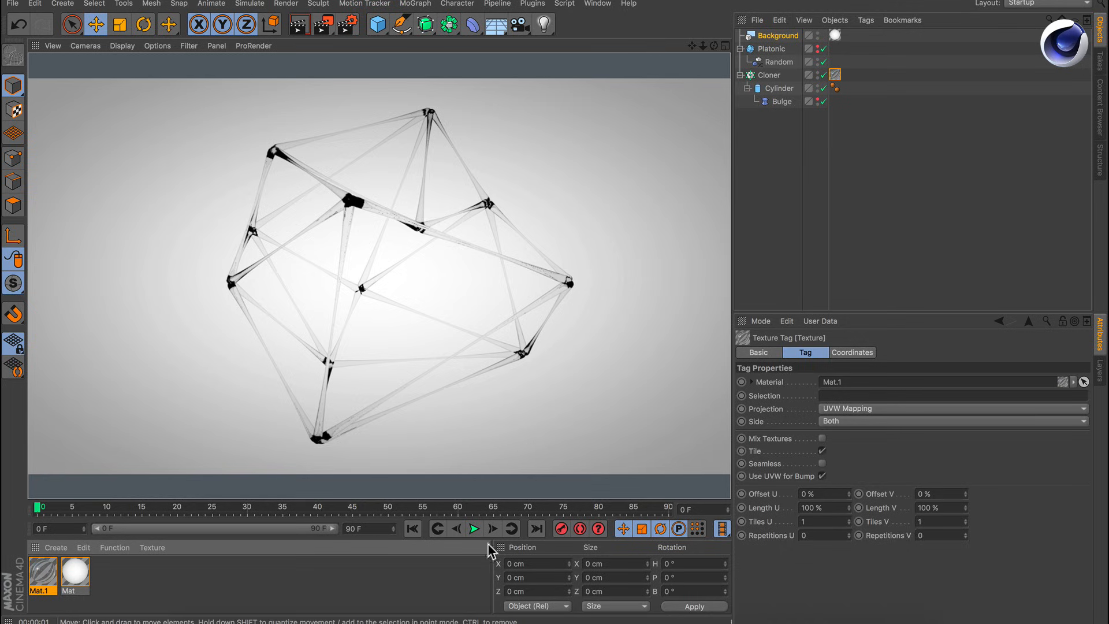
Switch to the Keynote presentation and play the red cube grid video on slide 7.
{"action": "left_click", "coordinate": [446, 621]}
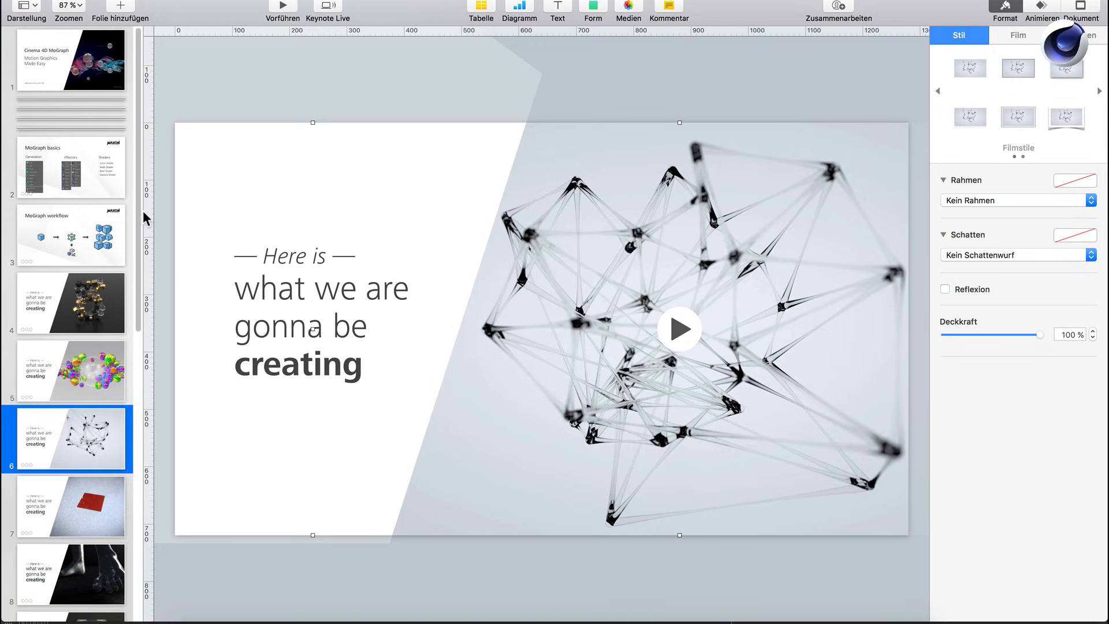
{"action": "left_click_drag", "start_coordinate": [137, 206], "coordinate": [152, 365]}
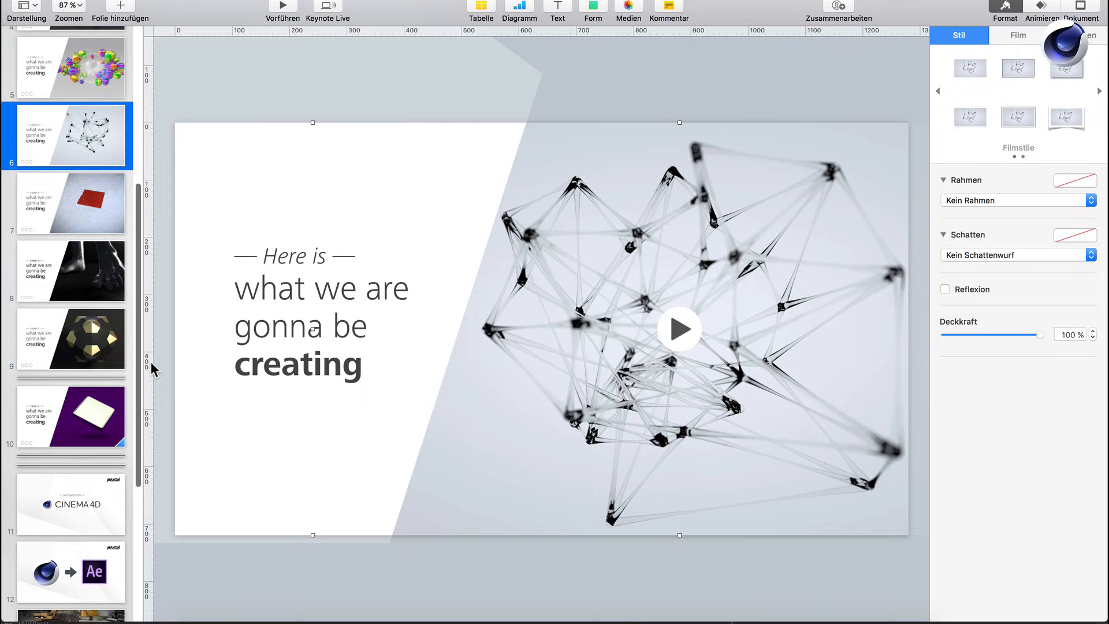
{"action": "left_click", "coordinate": [82, 196]}
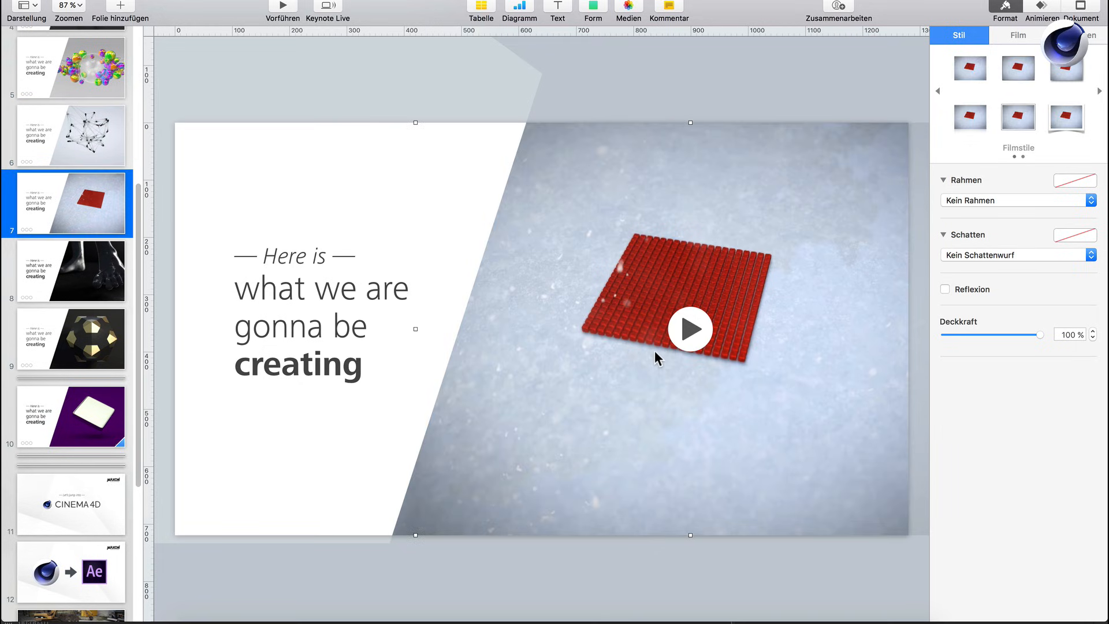
{"action": "left_click", "coordinate": [696, 326]}
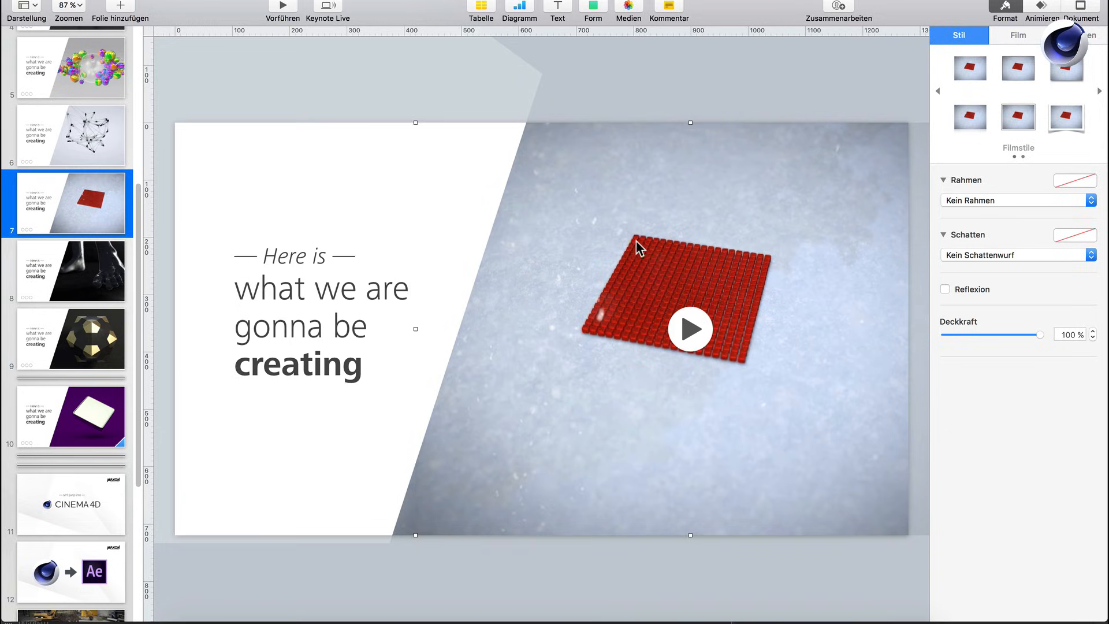
{"action": "left_click", "coordinate": [688, 329]}
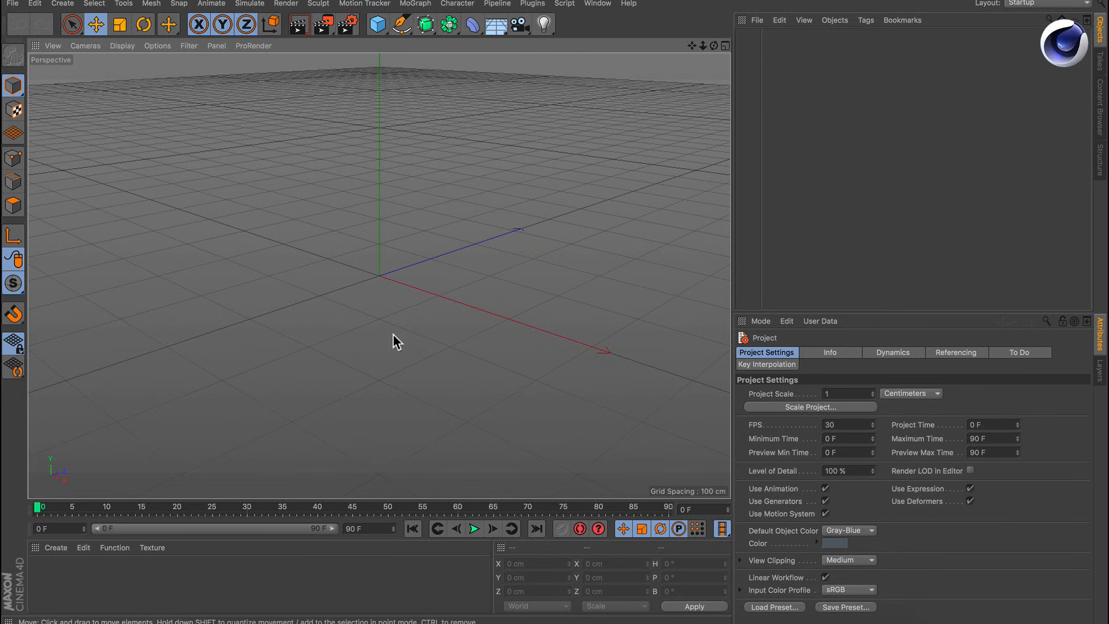
Add a cube to the empty Cinema 4D project and set its X, Y and Z sizes to 20 cm.
{"action": "left_click", "coordinate": [378, 24]}
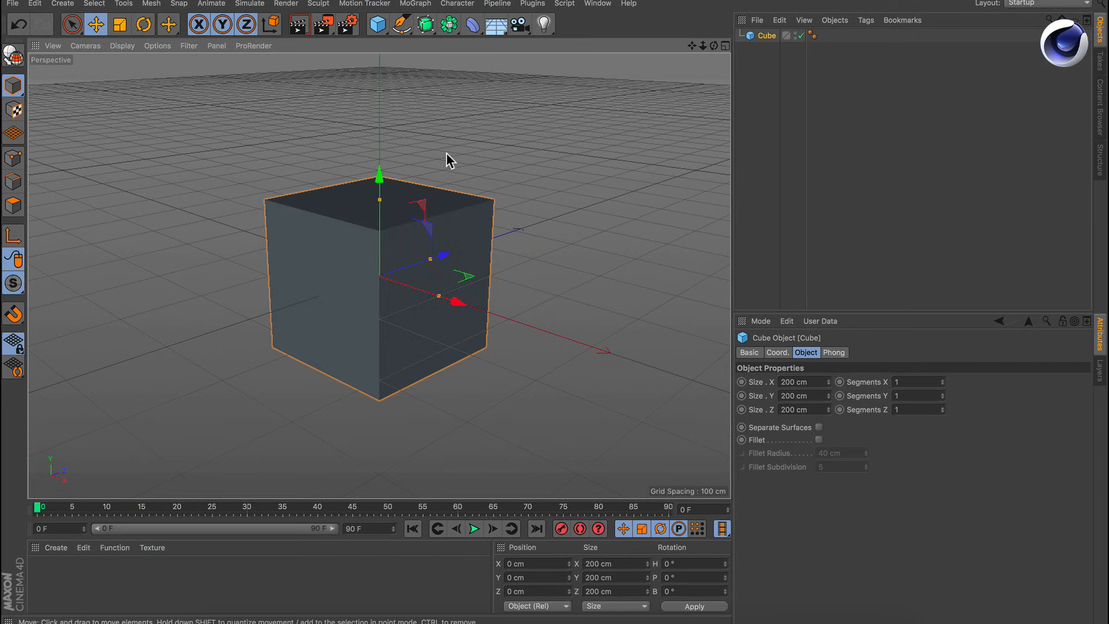
{"action": "double_click", "coordinate": [815, 384]}
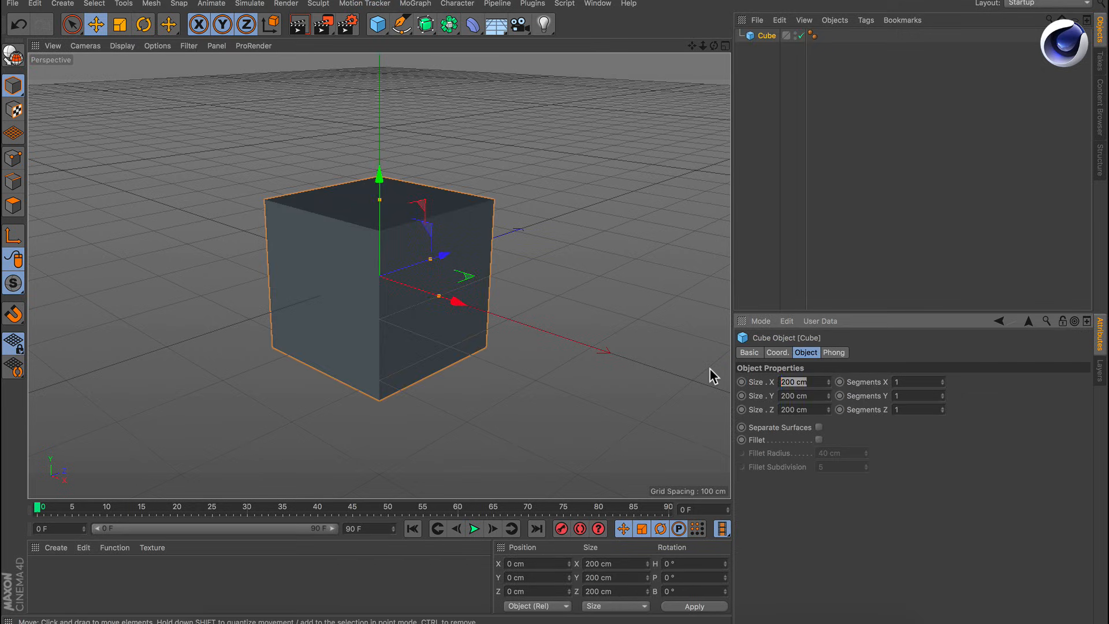
{"action": "type", "text": "20"}
{"action": "key", "text": "Tab"}
{"action": "type", "text": "20"}
{"action": "key", "text": "Tab"}
{"action": "type", "text": "2"}
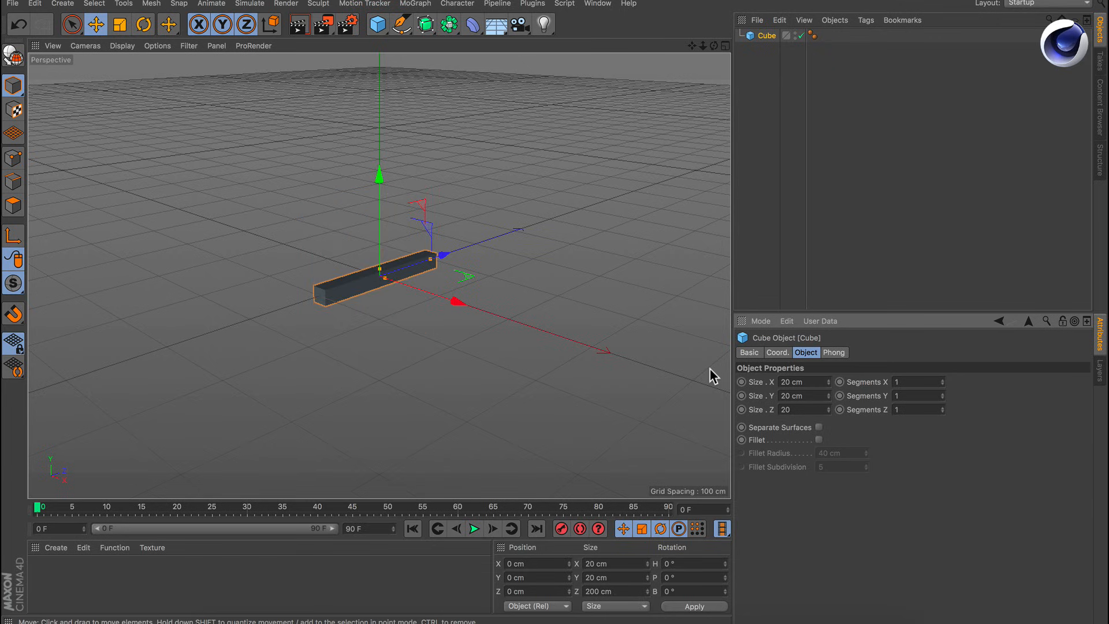
{"action": "key", "text": "Return"}
Enable the cube's fillet and set the fillet radius to 1 cm.
{"action": "left_click", "coordinate": [818, 439]}
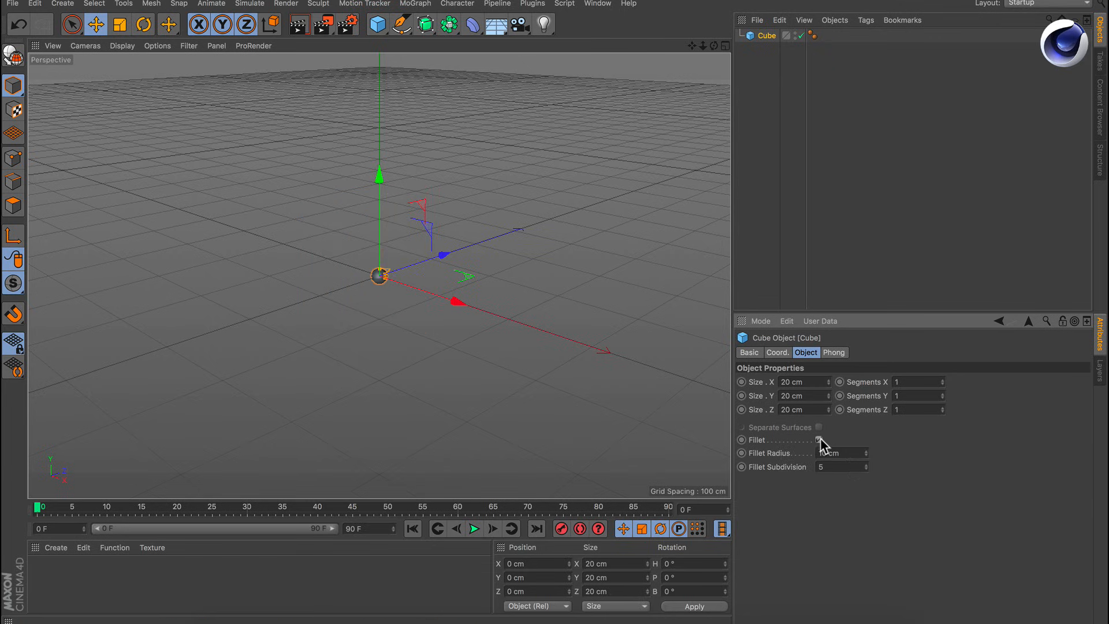
{"action": "double_click", "coordinate": [854, 454]}
{"action": "type", "text": "1"}
{"action": "key", "text": "Return"}
{"action": "left_click_drag", "start_coordinate": [379, 283], "coordinate": [428, 306], "text": "alt"}
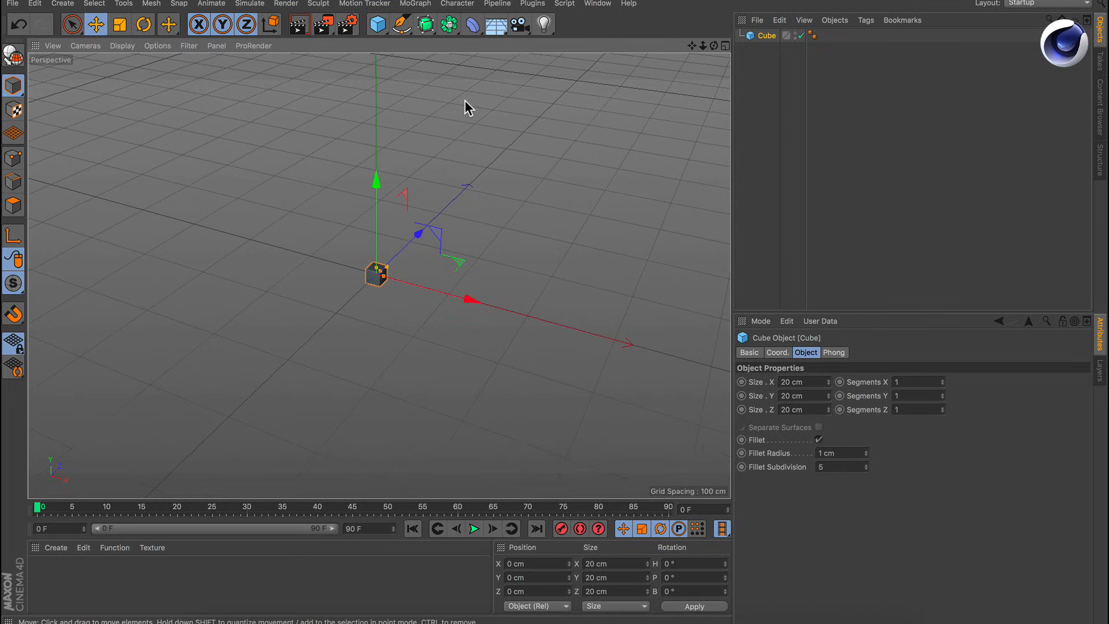
Add a MoGraph Cloner as parent of the cube and set its mode to Grid Array.
{"action": "left_click", "coordinate": [415, 4]}
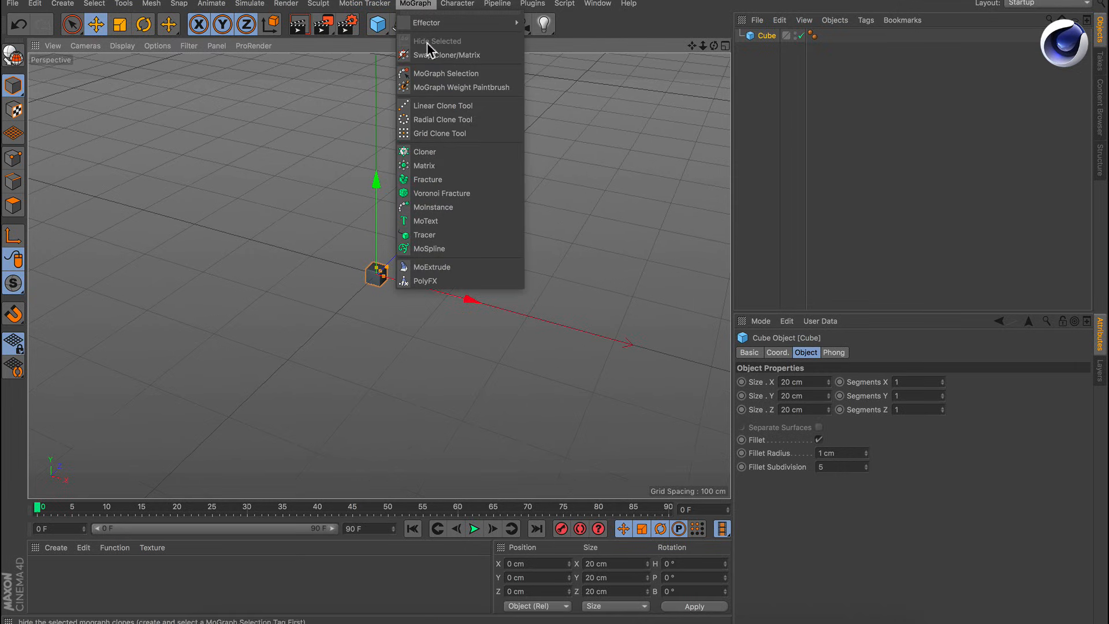
{"action": "left_click", "coordinate": [452, 152]}
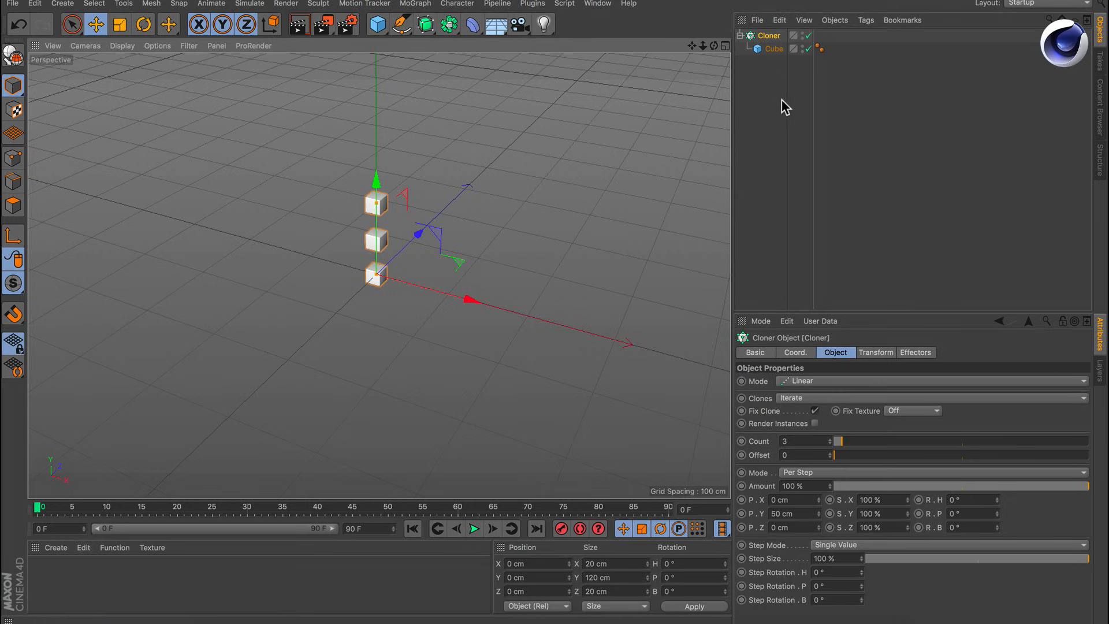
{"action": "left_click", "coordinate": [792, 380]}
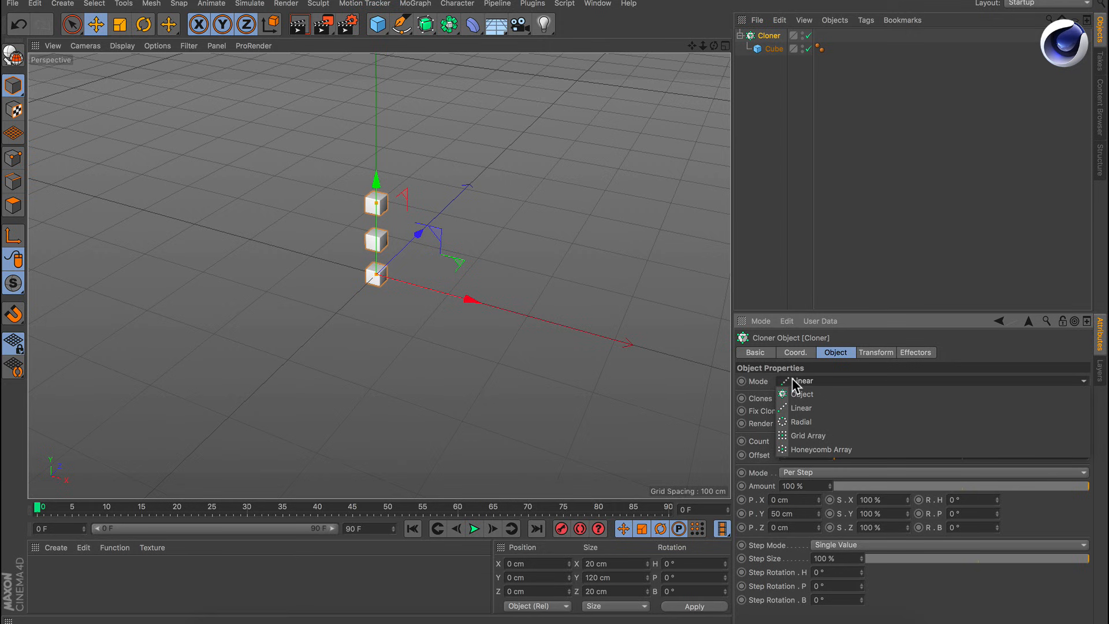
{"action": "left_click", "coordinate": [835, 432]}
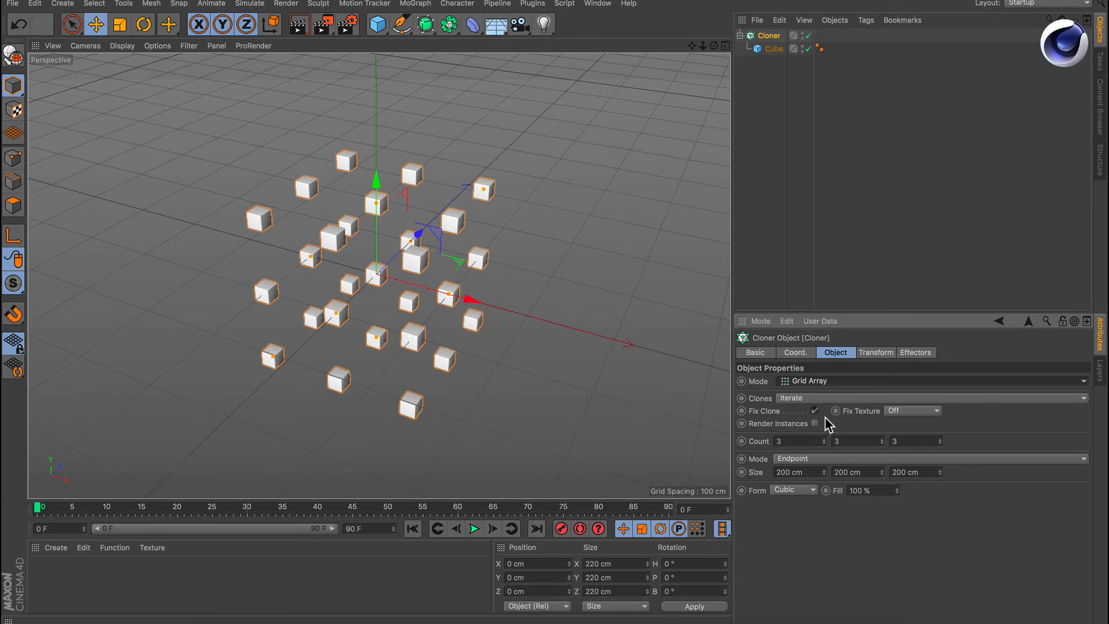
{"action": "left_click_drag", "start_coordinate": [376, 279], "coordinate": [399, 244], "text": "alt"}
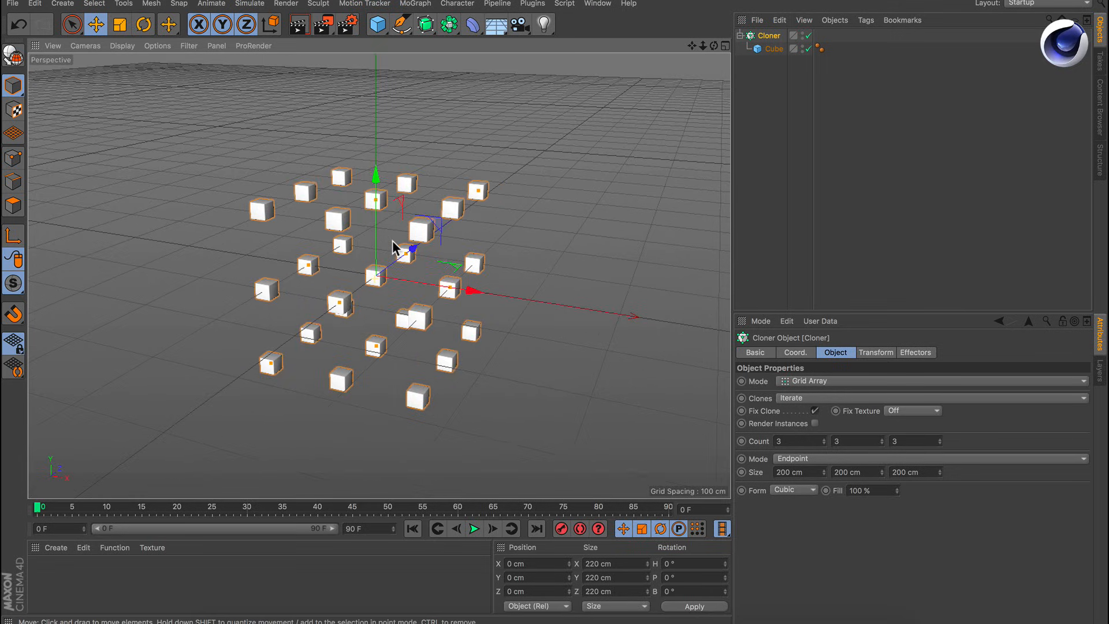
Set the Cloner's grid count to 10 × 1 × 10 to make a single flat layer of cubes.
{"action": "double_click", "coordinate": [786, 441]}
{"action": "type", "text": "10"}
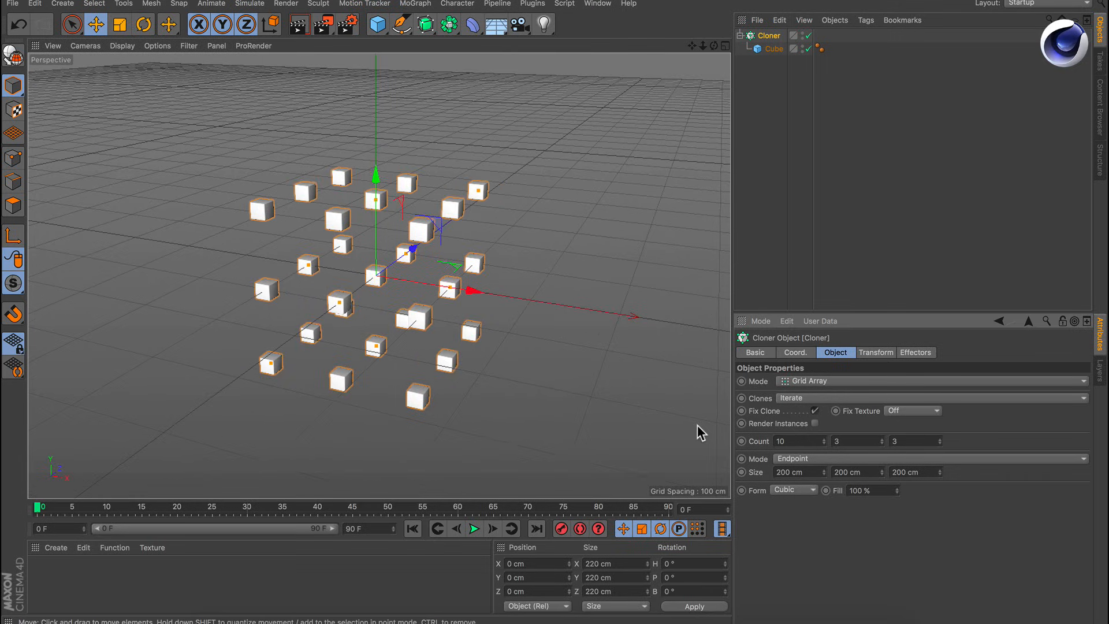
{"action": "key", "text": "Tab"}
{"action": "type", "text": "1"}
{"action": "key", "text": "Tab"}
{"action": "type", "text": "10"}
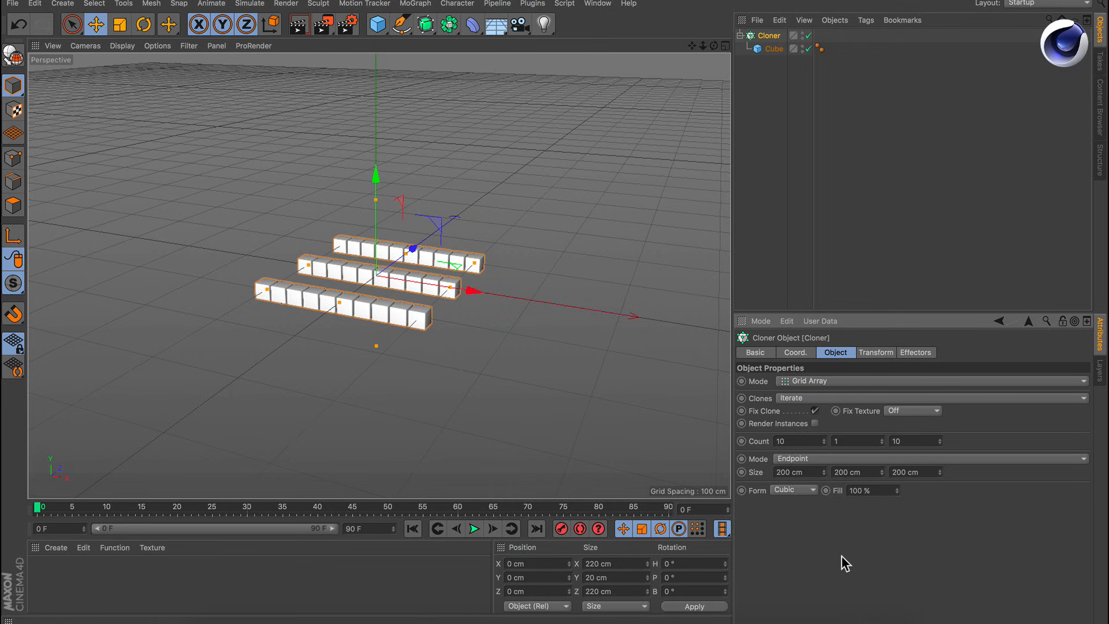
{"action": "key", "text": "Return"}
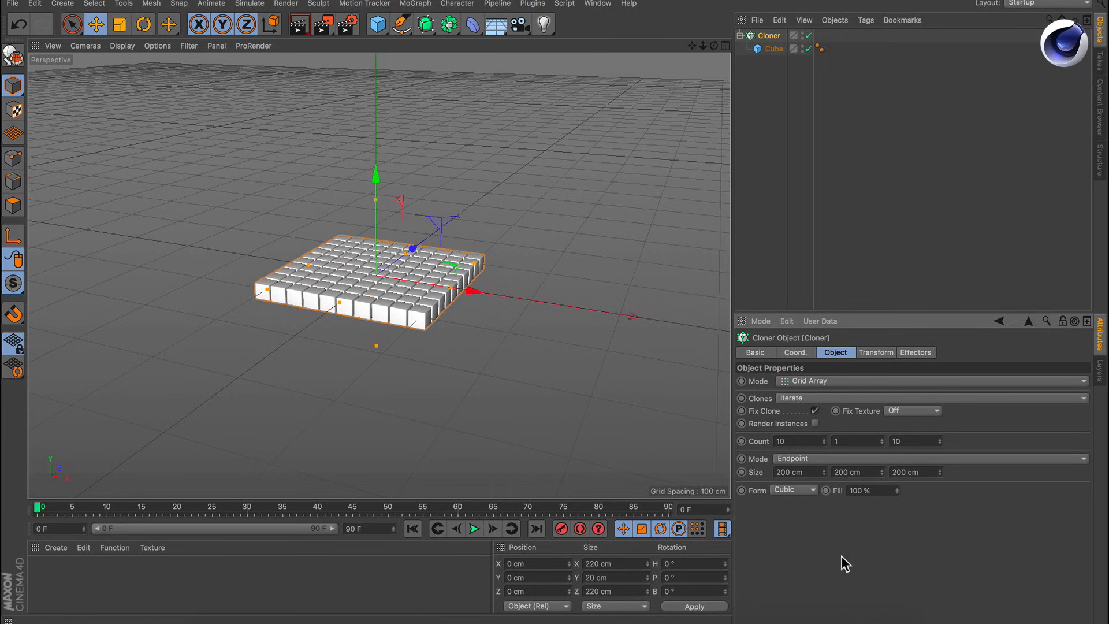
Change the grid's size mode to Per-Step and set its X and Z counts to 20.
{"action": "left_click", "coordinate": [792, 457]}
{"action": "left_click", "coordinate": [804, 469]}
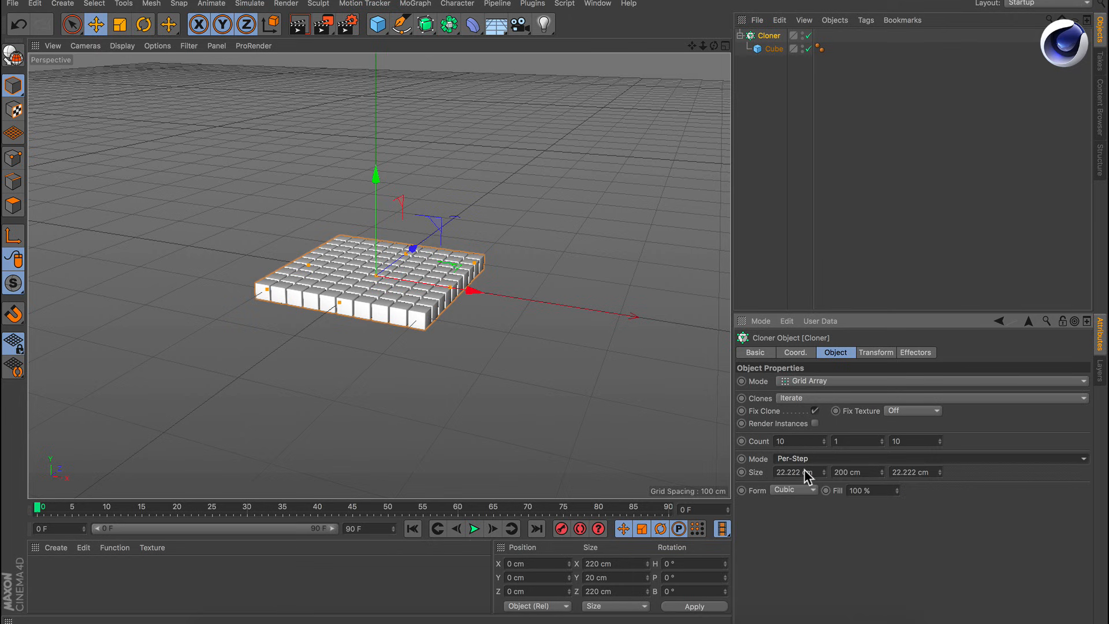
{"action": "left_click_drag", "start_coordinate": [794, 442], "coordinate": [740, 430]}
{"action": "type", "text": "20"}
{"action": "key", "text": "Tab"}
{"action": "key", "text": "Tab"}
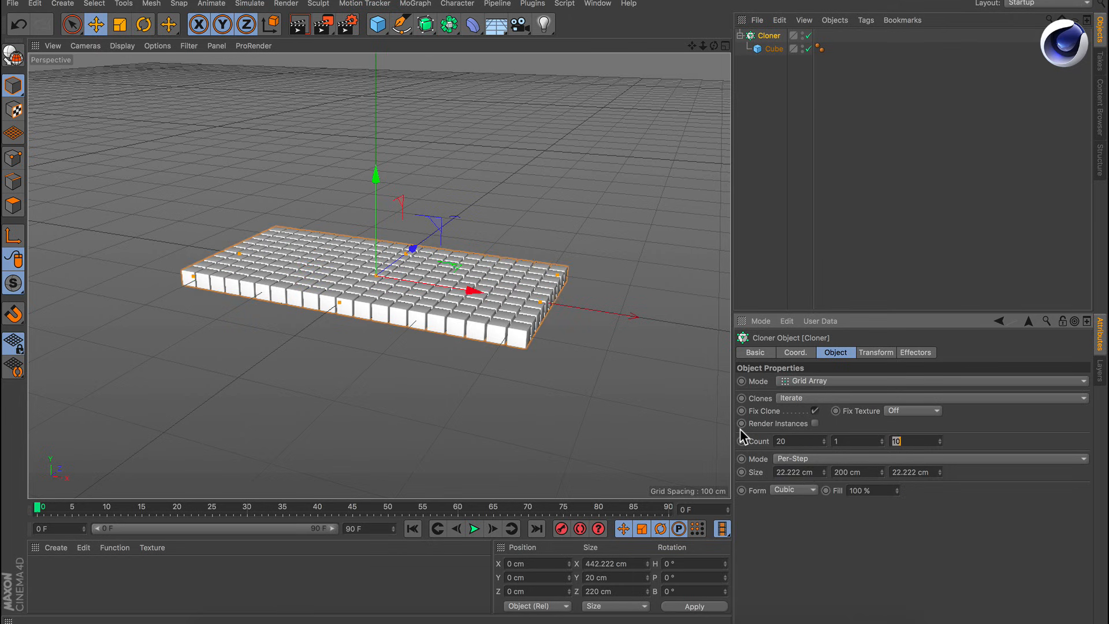
{"action": "type", "text": "20"}
{"action": "key", "text": "Return"}
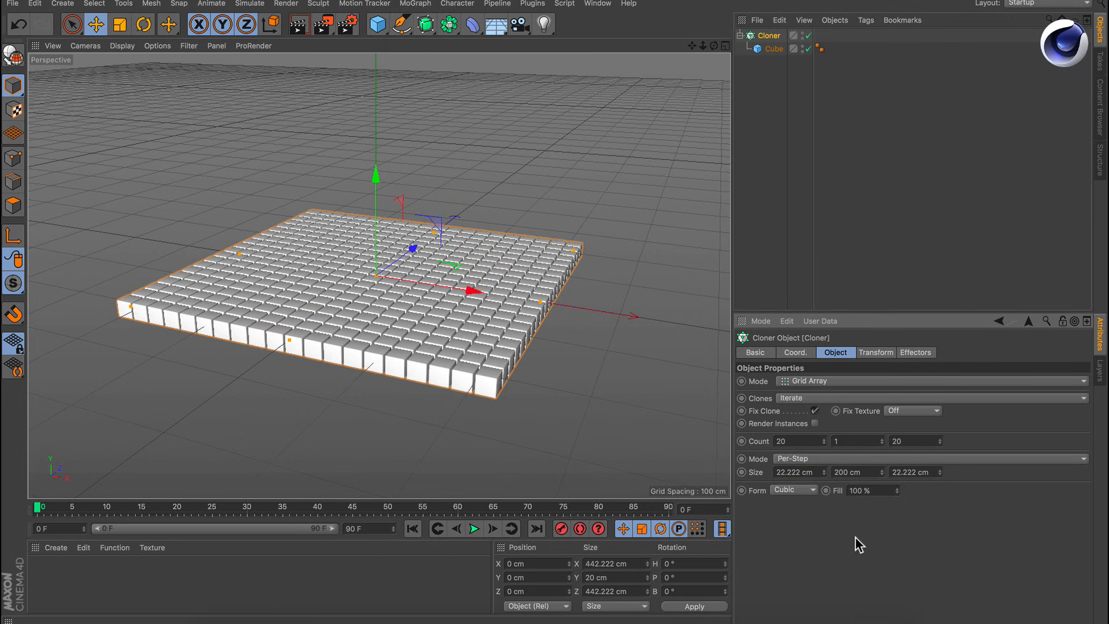
Add a Plain effector to the Cloner.
{"action": "left_click_drag", "start_coordinate": [434, 312], "coordinate": [397, 258], "text": "alt"}
{"action": "middle_click_drag", "start_coordinate": [397, 257], "coordinate": [405, 266], "text": "alt"}
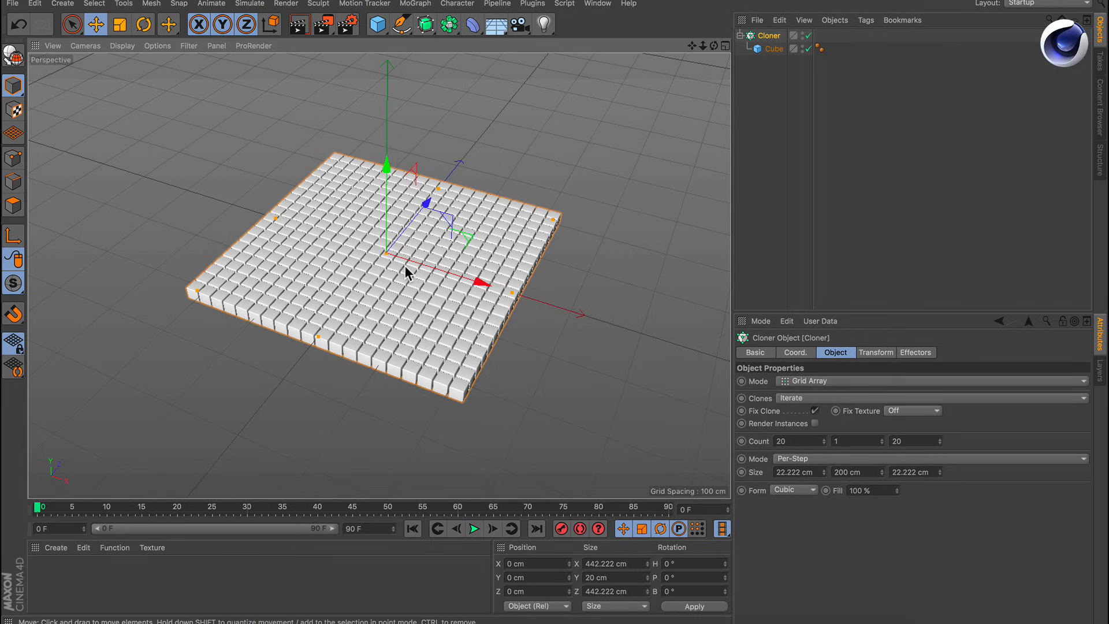
{"action": "left_click", "coordinate": [415, 3]}
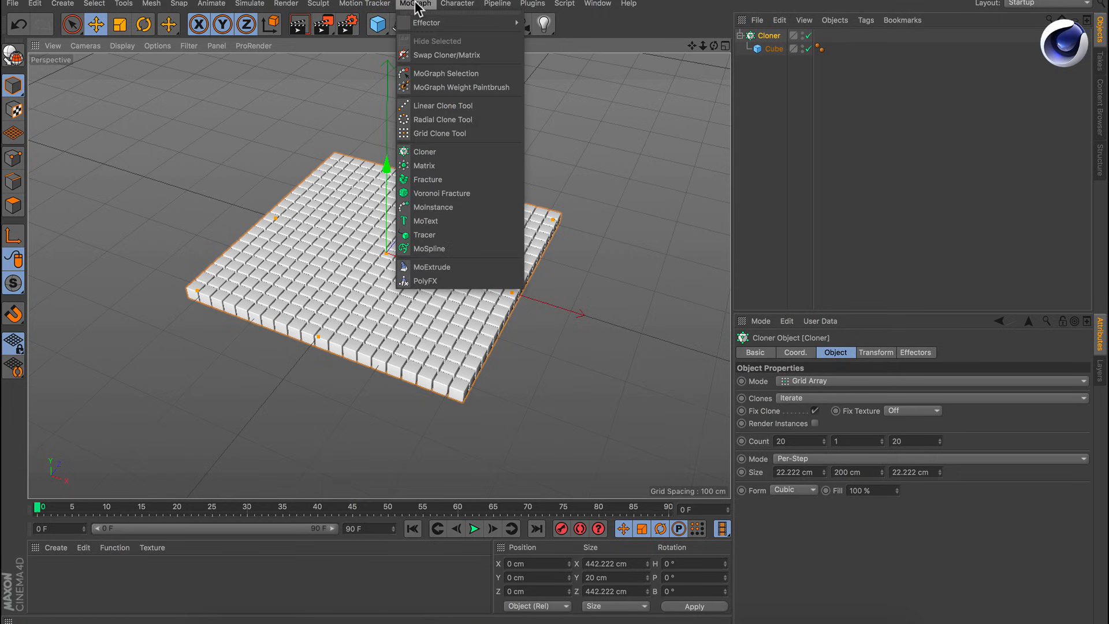
{"action": "mouse_move", "coordinate": [428, 22]}
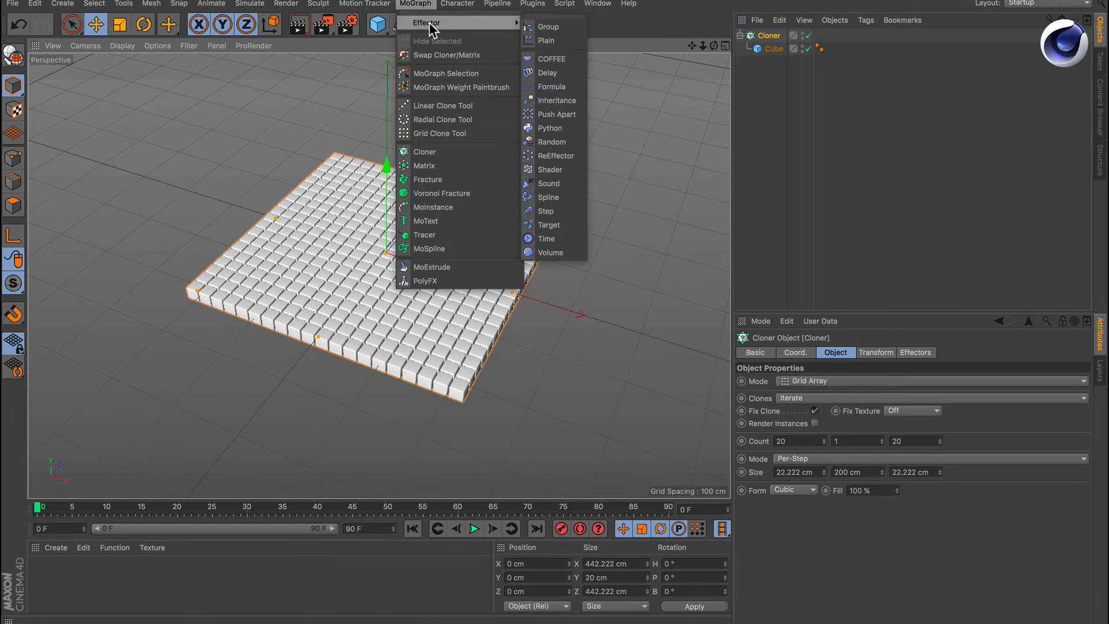
{"action": "left_click", "coordinate": [559, 41]}
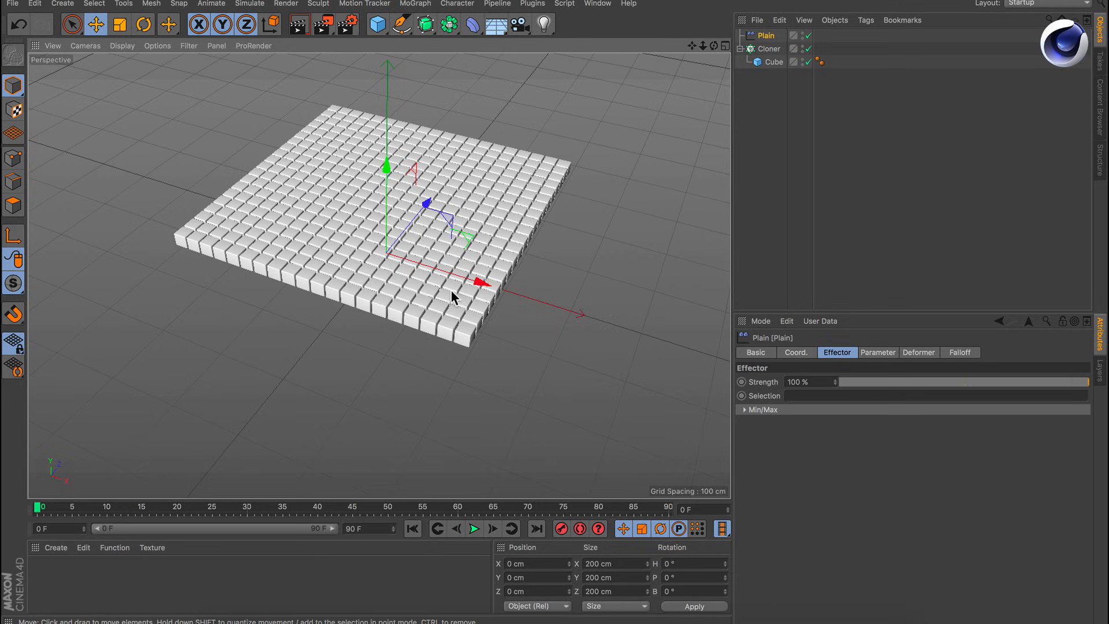
Review the Plain effector's position parameters and set its falloff shape to Linear.
{"action": "left_click", "coordinate": [878, 352]}
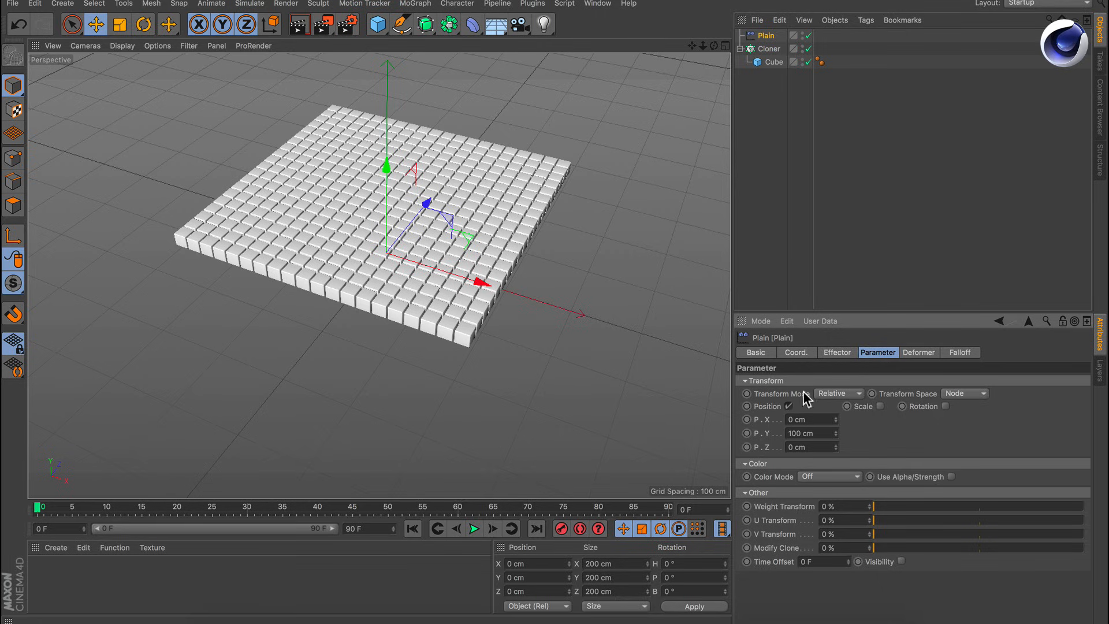
{"action": "left_click_drag", "start_coordinate": [820, 433], "coordinate": [762, 451]}
{"action": "left_click", "coordinate": [854, 425]}
{"action": "left_click", "coordinate": [961, 357]}
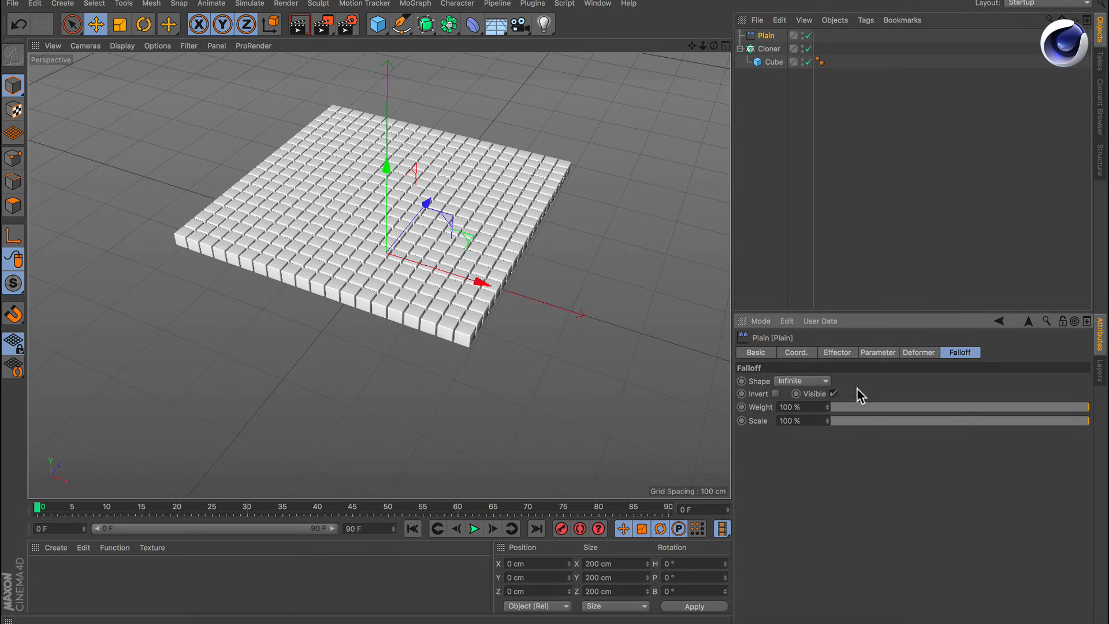
{"action": "left_click", "coordinate": [812, 381]}
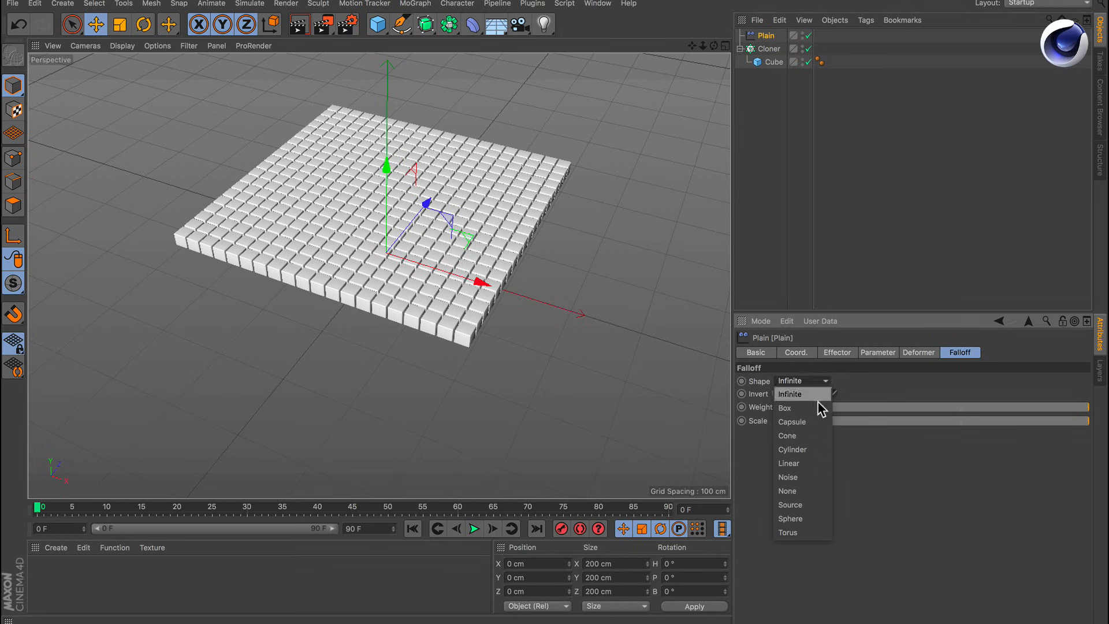
{"action": "left_click", "coordinate": [800, 463]}
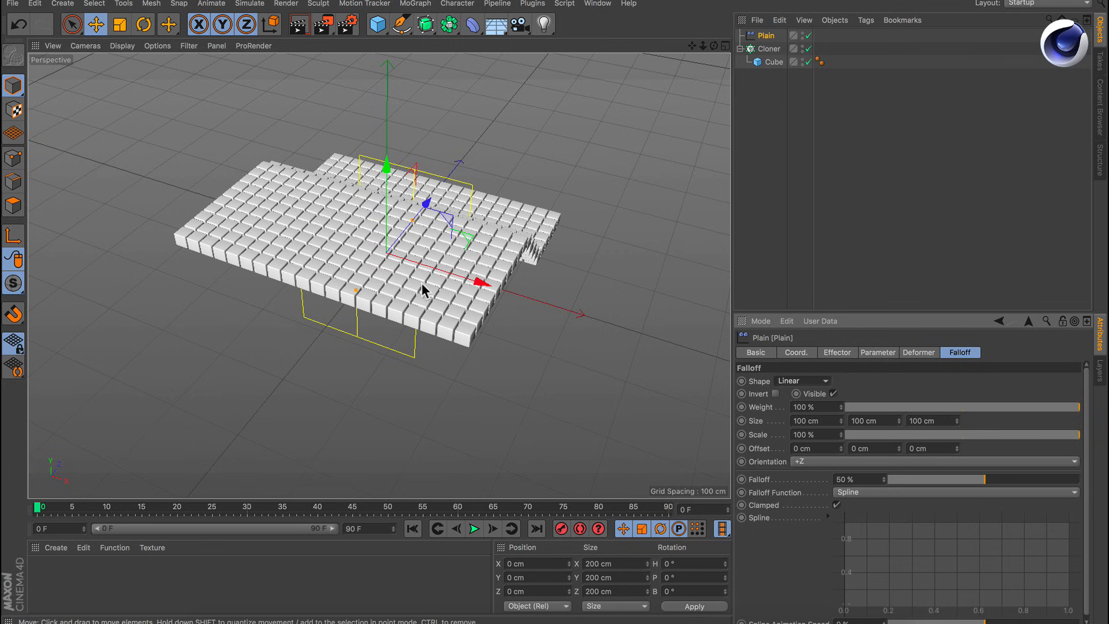
Try rotating and moving the Plain effector to shift its linear falloff across the cube grid, and undo both changes.
{"action": "key", "text": "r"}
{"action": "mouse_move", "coordinate": [419, 282]}
{"action": "left_mouse_down"}
{"action": "mouse_move", "coordinate": [358, 275]}
{"action": "mouse_move", "coordinate": [334, 257]}
{"action": "left_mouse_up"}
{"action": "key", "text": "e"}
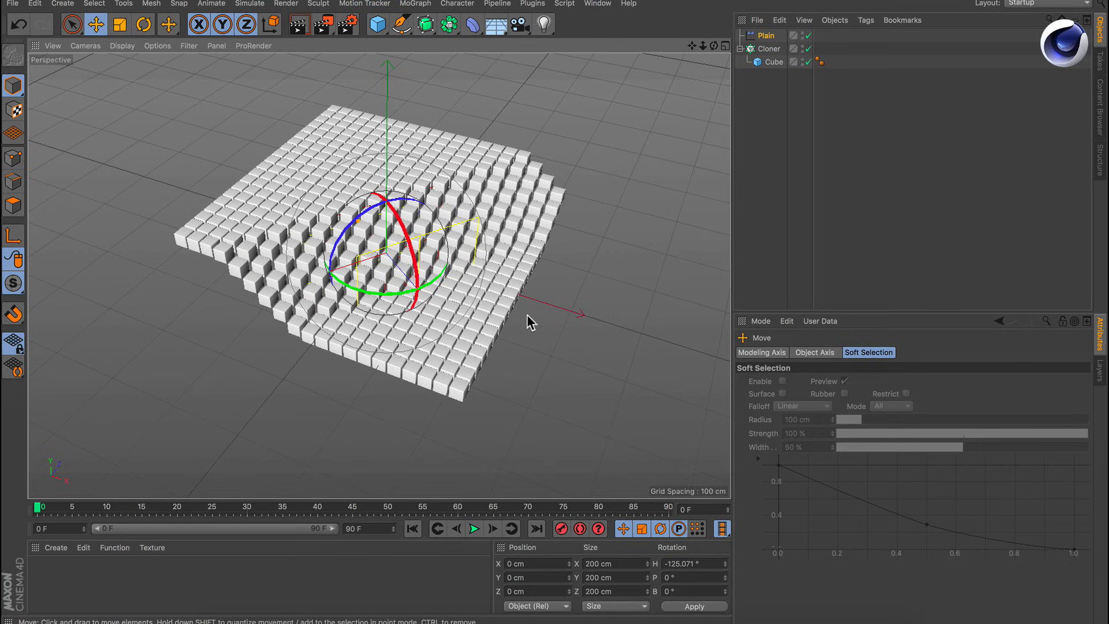
{"action": "left_click_drag", "start_coordinate": [436, 315], "coordinate": [470, 388]}
{"action": "key", "text": "ctrl+z"}
{"action": "key", "text": "ctrl+z"}
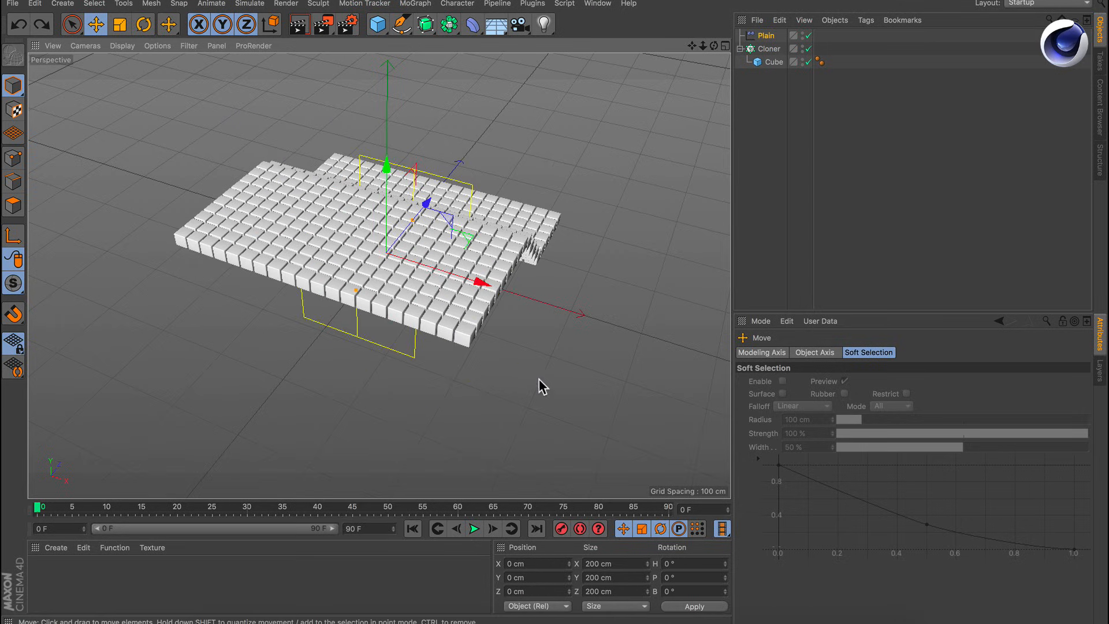
Try the Sphere falloff shape on the Plain effector, and set the shape to Source.
{"action": "left_click", "coordinate": [763, 37]}
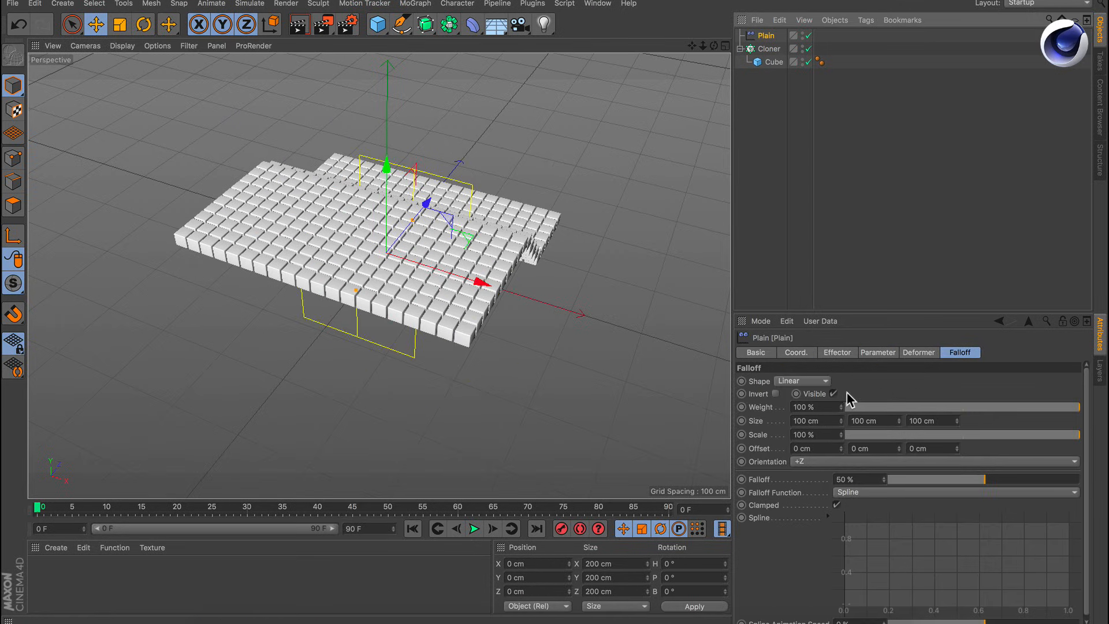
{"action": "left_click", "coordinate": [803, 381]}
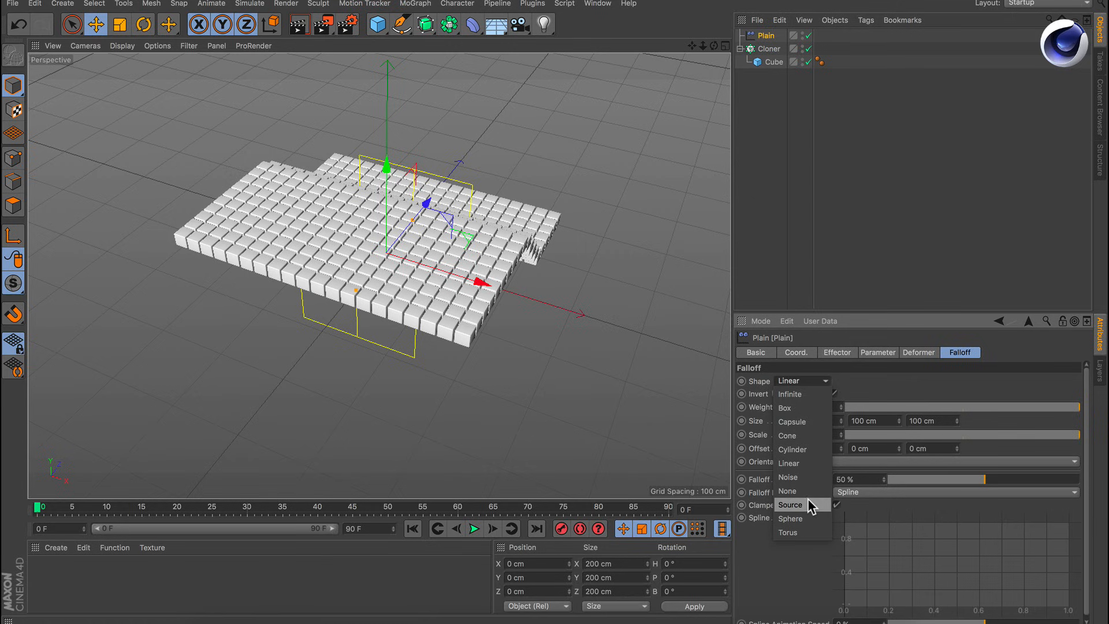
{"action": "left_click", "coordinate": [807, 517]}
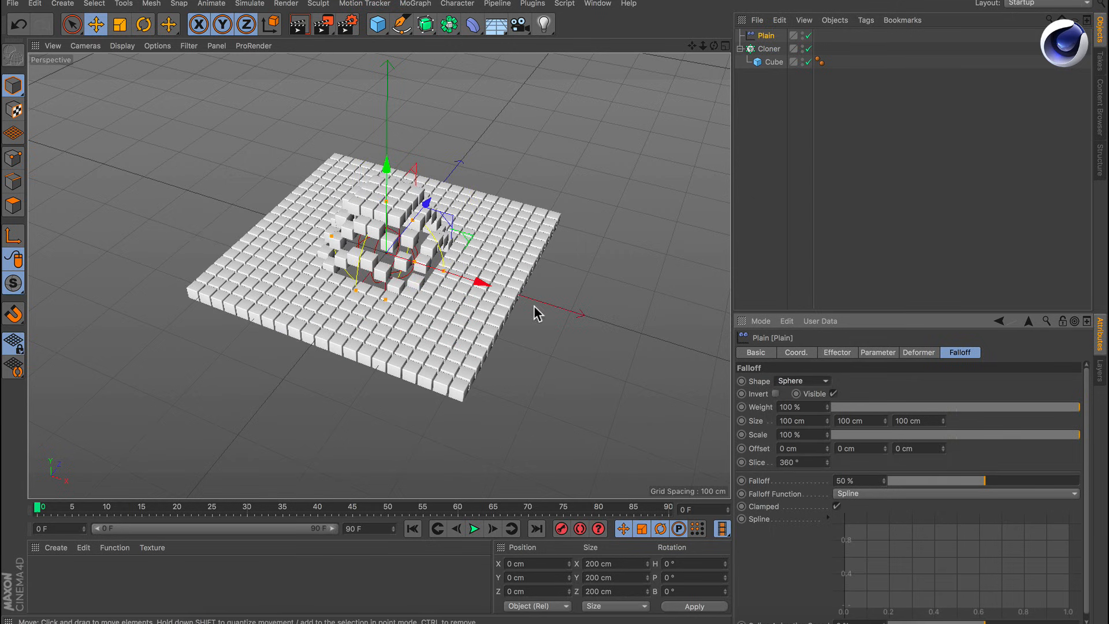
{"action": "left_click", "coordinate": [821, 381]}
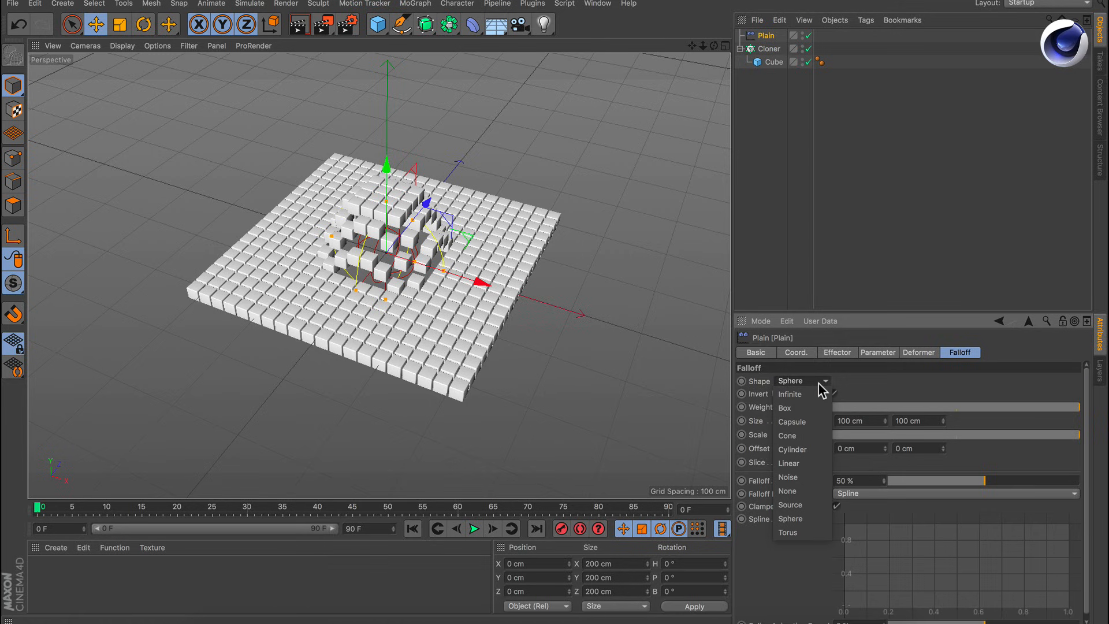
{"action": "left_click", "coordinate": [800, 504]}
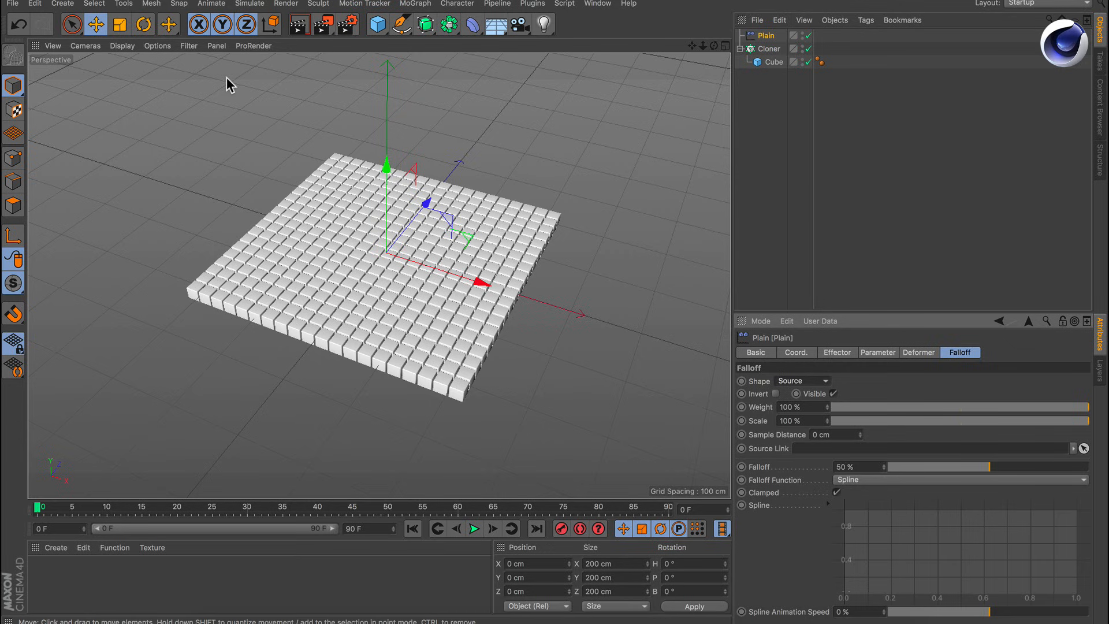
Add a particle Emitter to the scene and rotate its pitch to -90° so it points downward.
{"action": "left_click", "coordinate": [261, 5]}
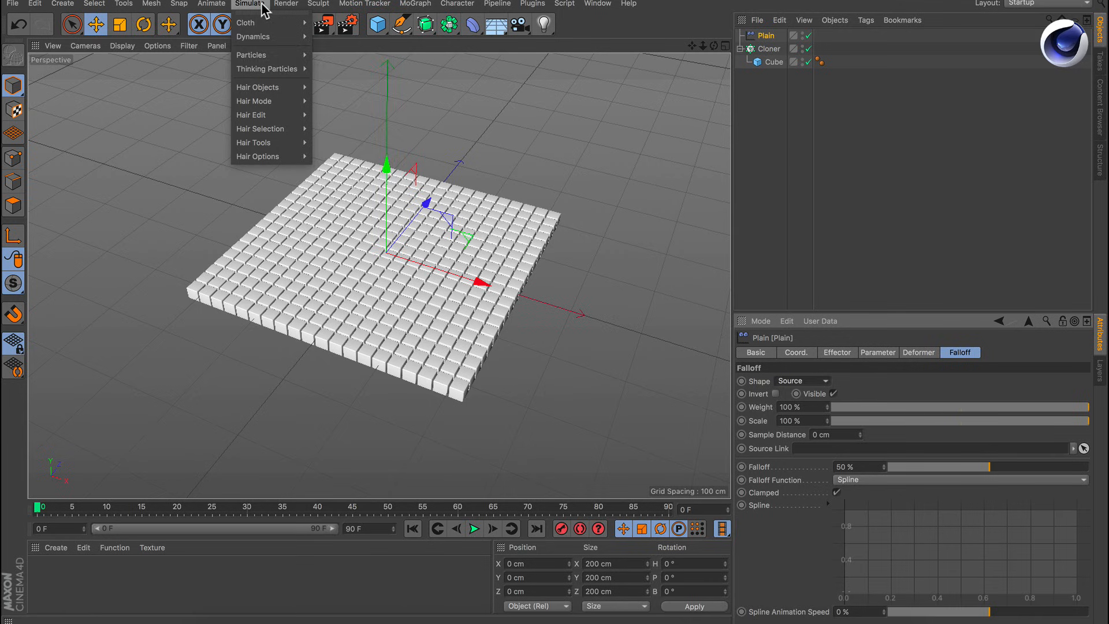
{"action": "mouse_move", "coordinate": [268, 56]}
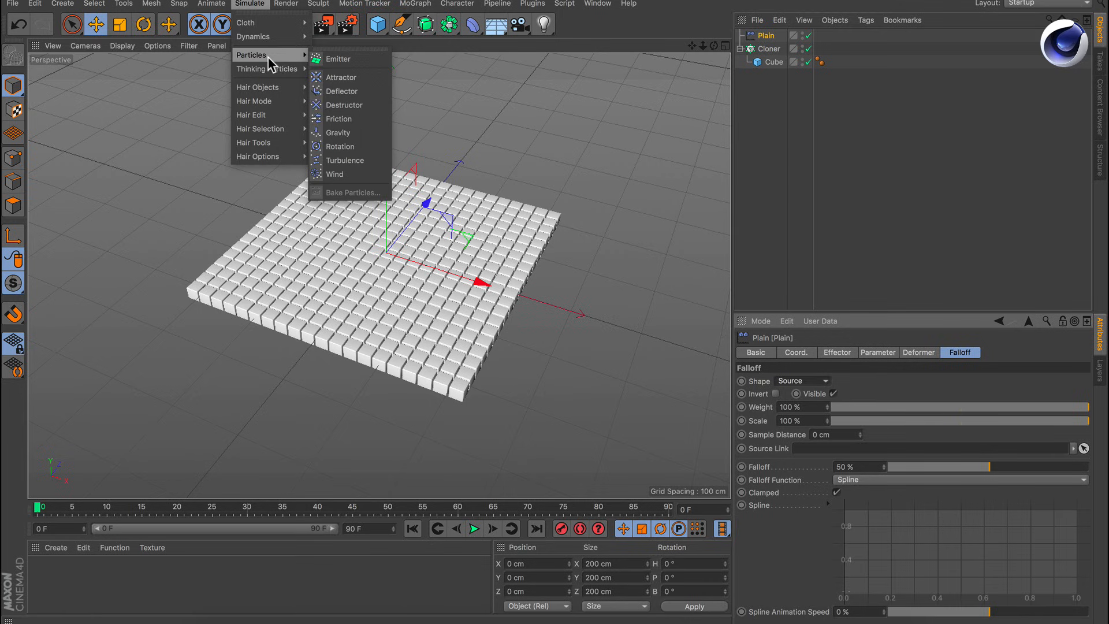
{"action": "left_click", "coordinate": [338, 59]}
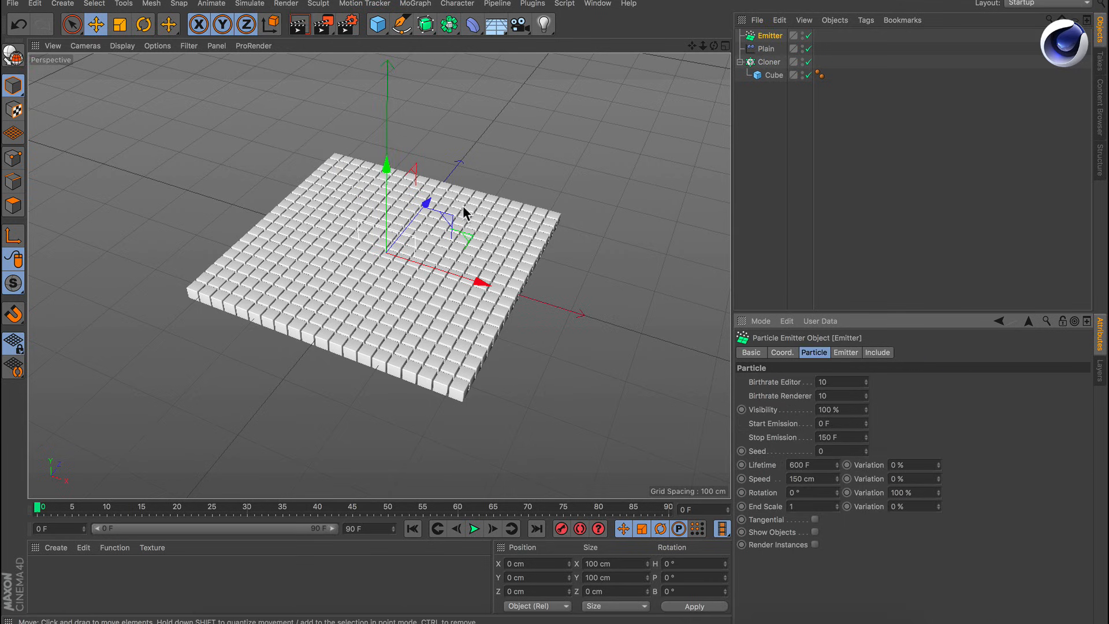
{"action": "key", "text": "r"}
{"action": "left_click_drag", "start_coordinate": [365, 235], "coordinate": [408, 194]}
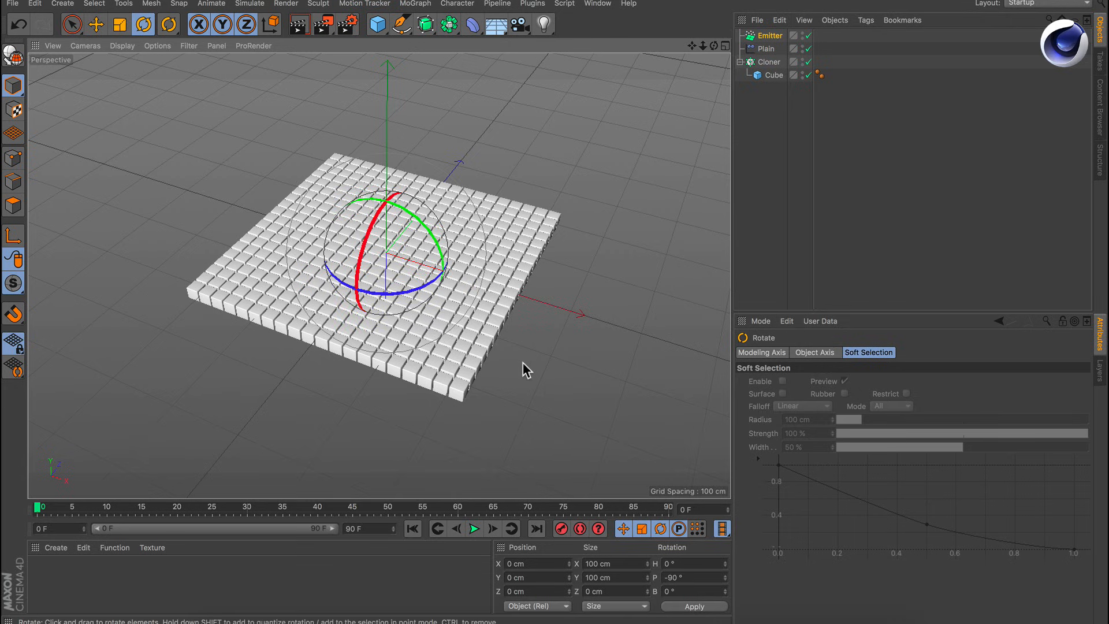
Scale the emitter to about 437 × 437 cm to cover the cube grid and raise it to about 214 cm in Y.
{"action": "key", "text": "t"}
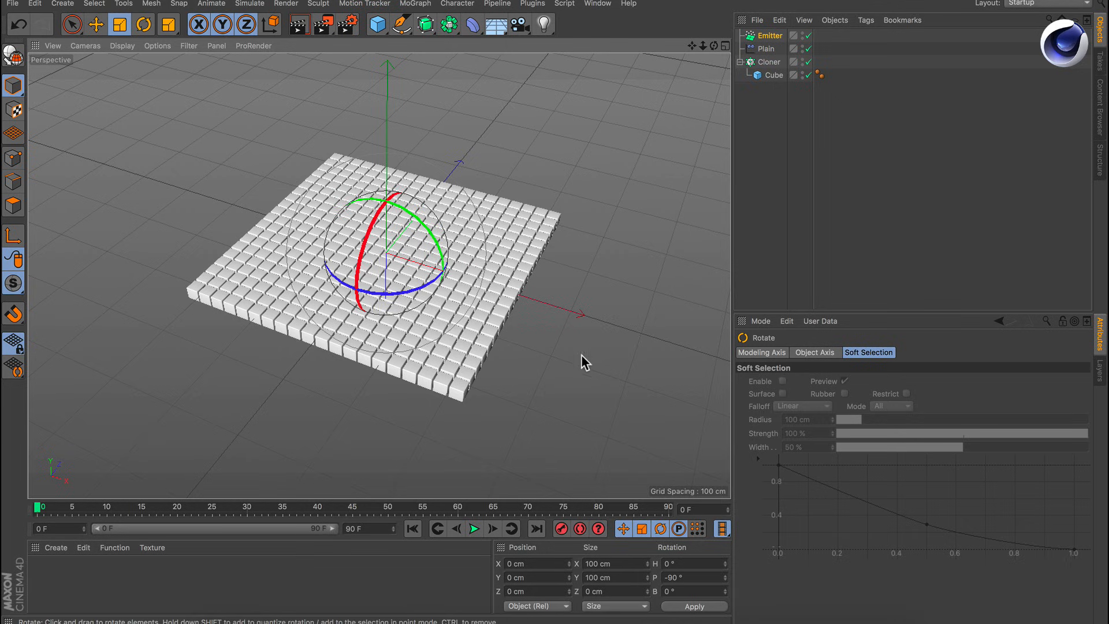
{"action": "left_click_drag", "start_coordinate": [581, 355], "coordinate": [855, 392]}
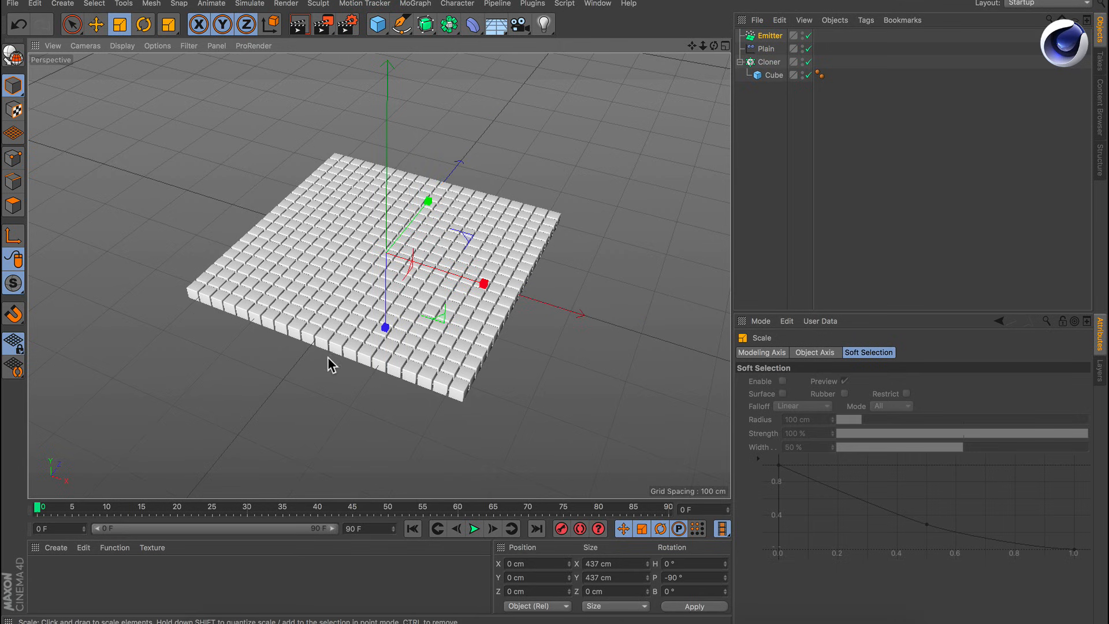
{"action": "key", "text": "e"}
{"action": "left_click_drag", "start_coordinate": [384, 329], "coordinate": [405, 223]}
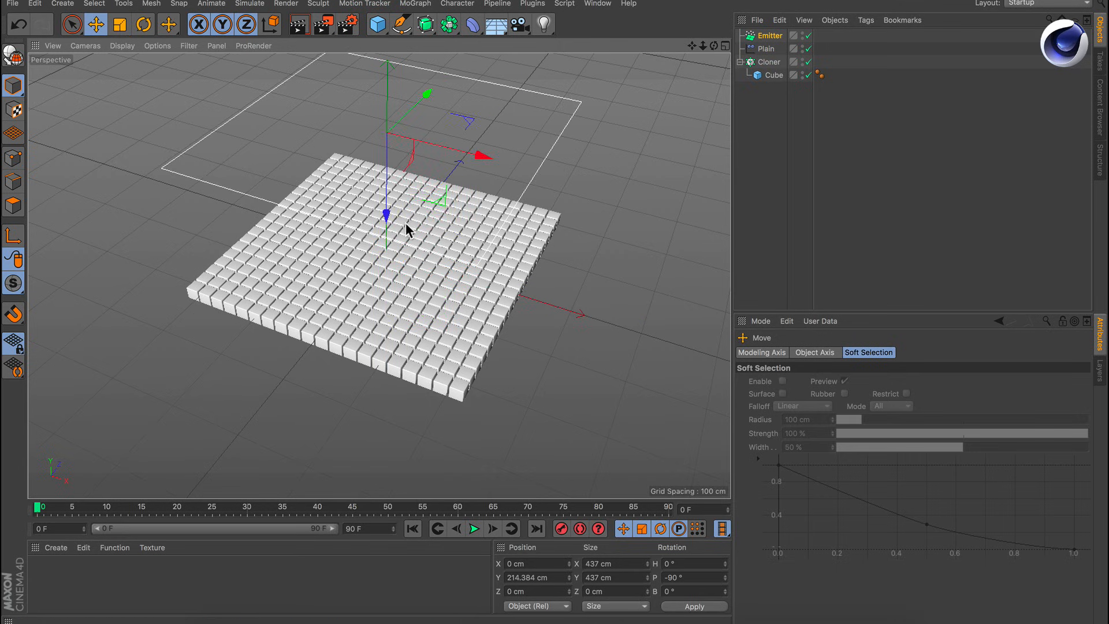
{"action": "middle_click_drag", "start_coordinate": [419, 248], "coordinate": [415, 341]}
{"action": "left_click_drag", "start_coordinate": [415, 341], "coordinate": [421, 292], "text": "alt"}
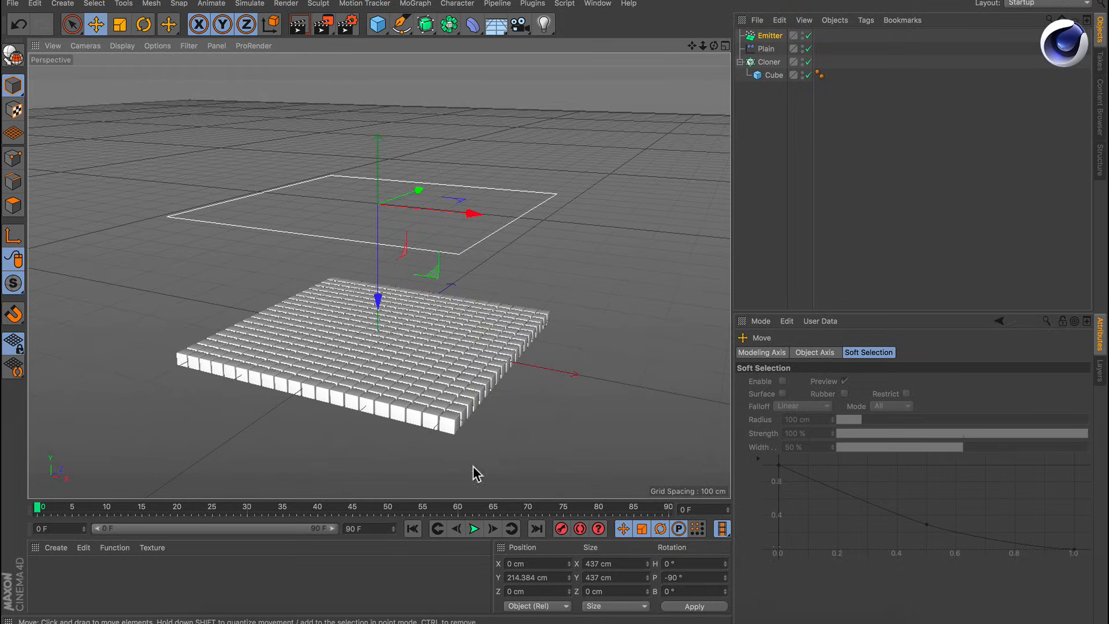
Play the animation to check how the particles fall through the grid, and return to the first frame.
{"action": "left_click", "coordinate": [473, 528]}
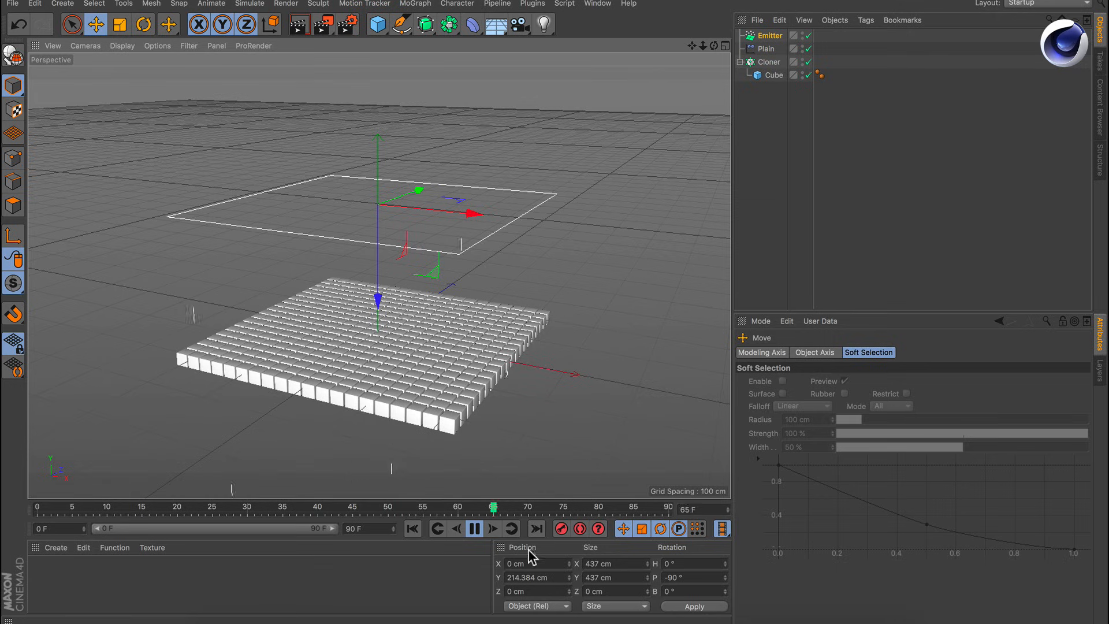
{"action": "left_click", "coordinate": [474, 528]}
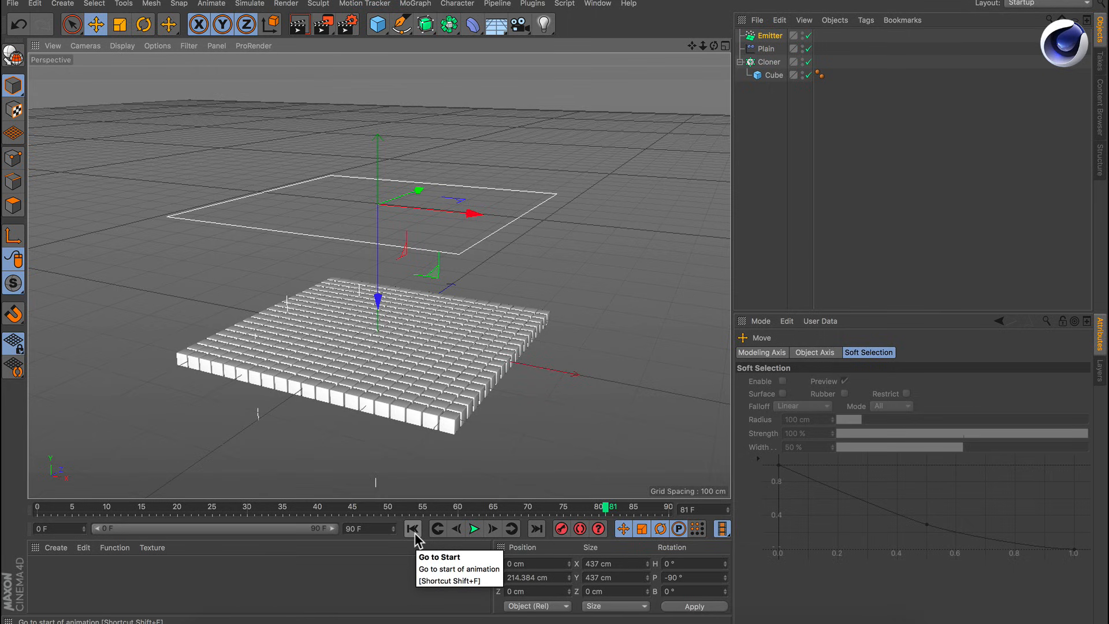
{"action": "left_click", "coordinate": [413, 529]}
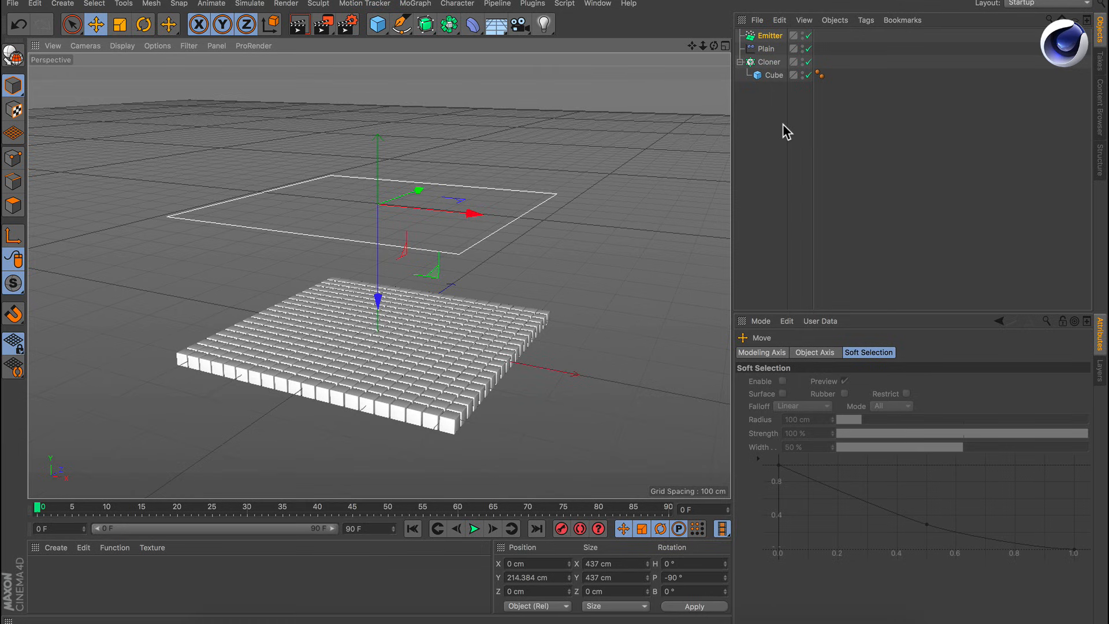
Set the emitter's particle speed to 0 cm and play the animation to inspect the particles up close.
{"action": "left_click", "coordinate": [757, 37]}
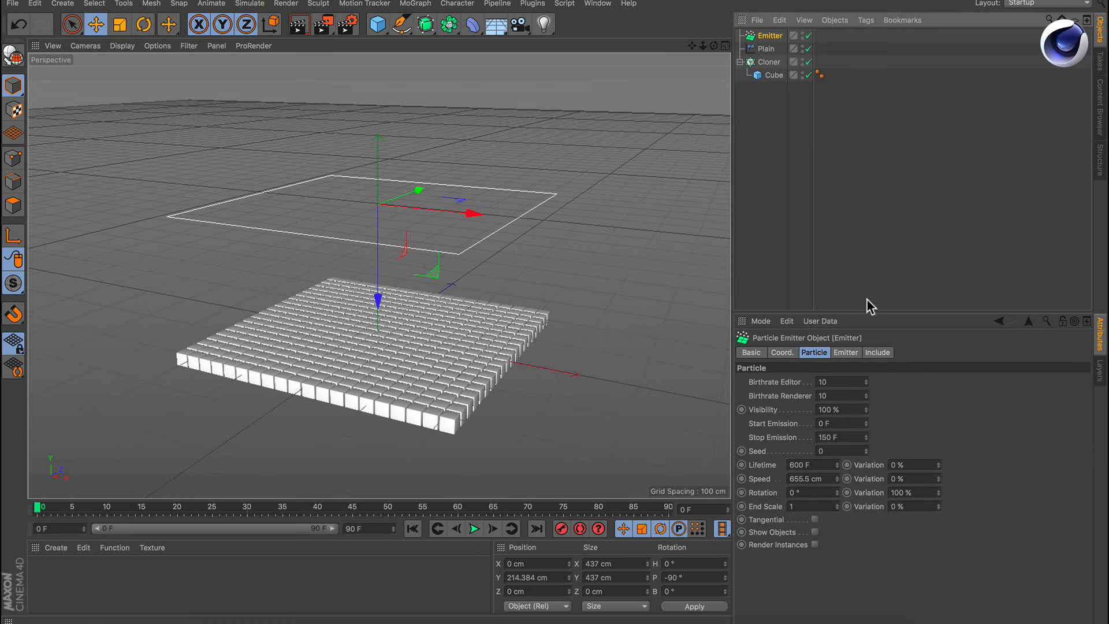
{"action": "left_click_drag", "start_coordinate": [825, 480], "coordinate": [734, 460]}
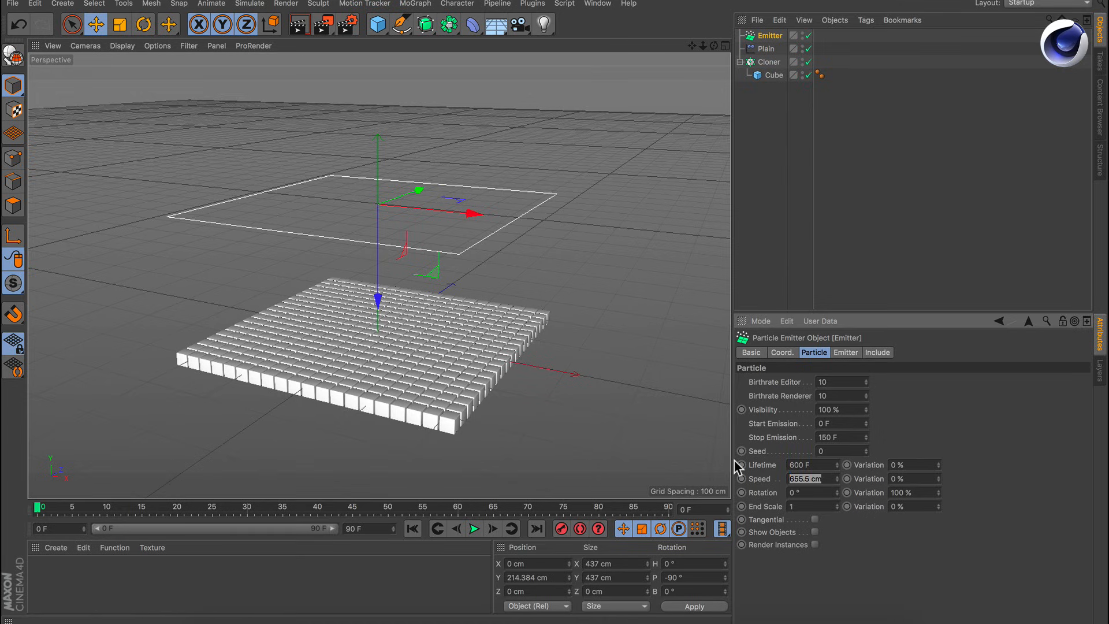
{"action": "type", "text": "0"}
{"action": "key", "text": "Return"}
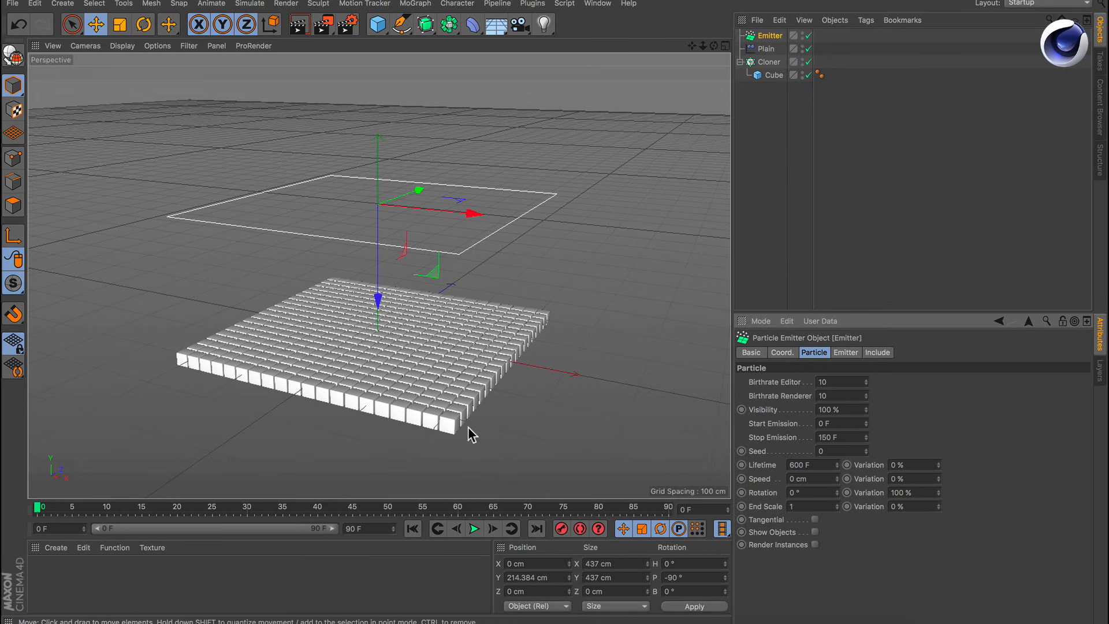
{"action": "left_click", "coordinate": [474, 529]}
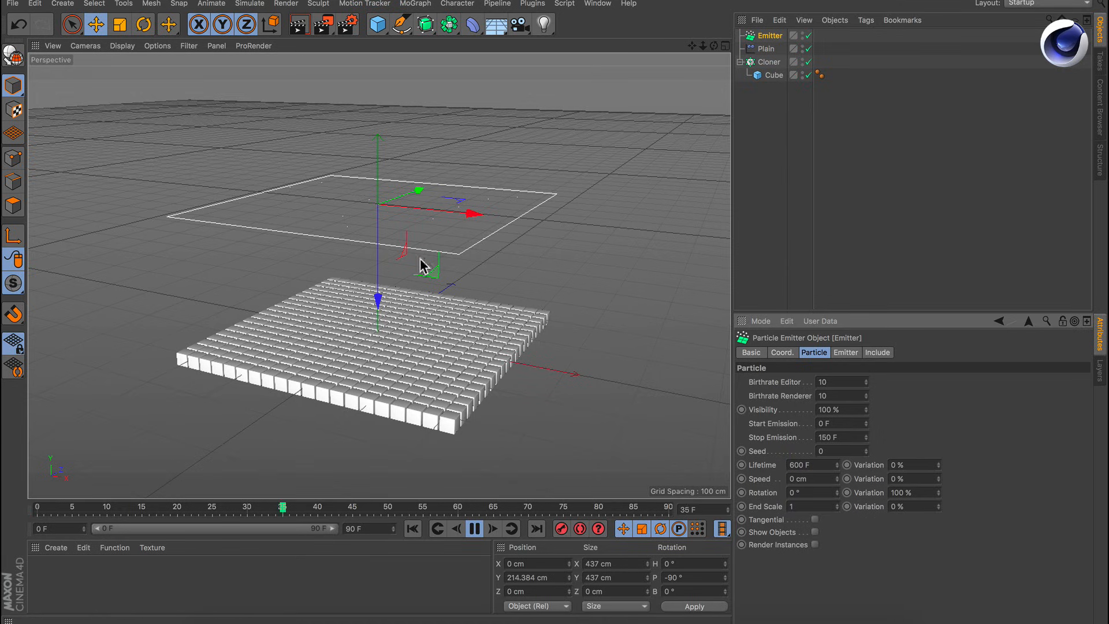
{"action": "scroll", "coordinate": [439, 254], "scroll_direction": "up", "scroll_amount": 5}
{"action": "right_click_drag", "start_coordinate": [485, 212], "coordinate": [477, 213], "text": "alt"}
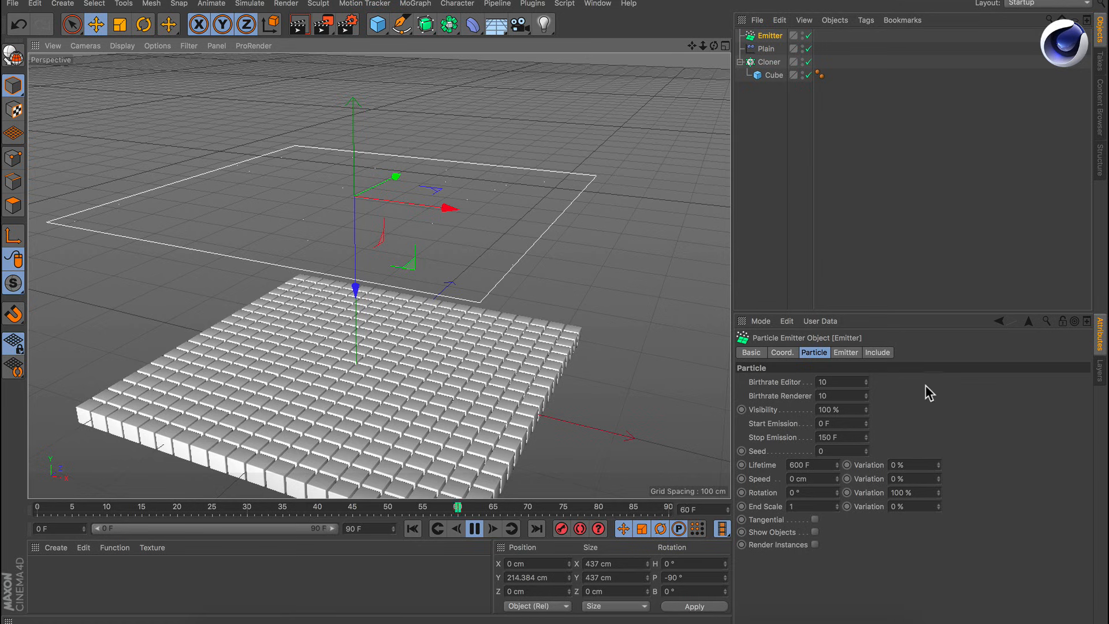
Set the emitter's editor and renderer birthrates to 2, and stop playback at the first frame.
{"action": "double_click", "coordinate": [831, 382]}
{"action": "type", "text": "2"}
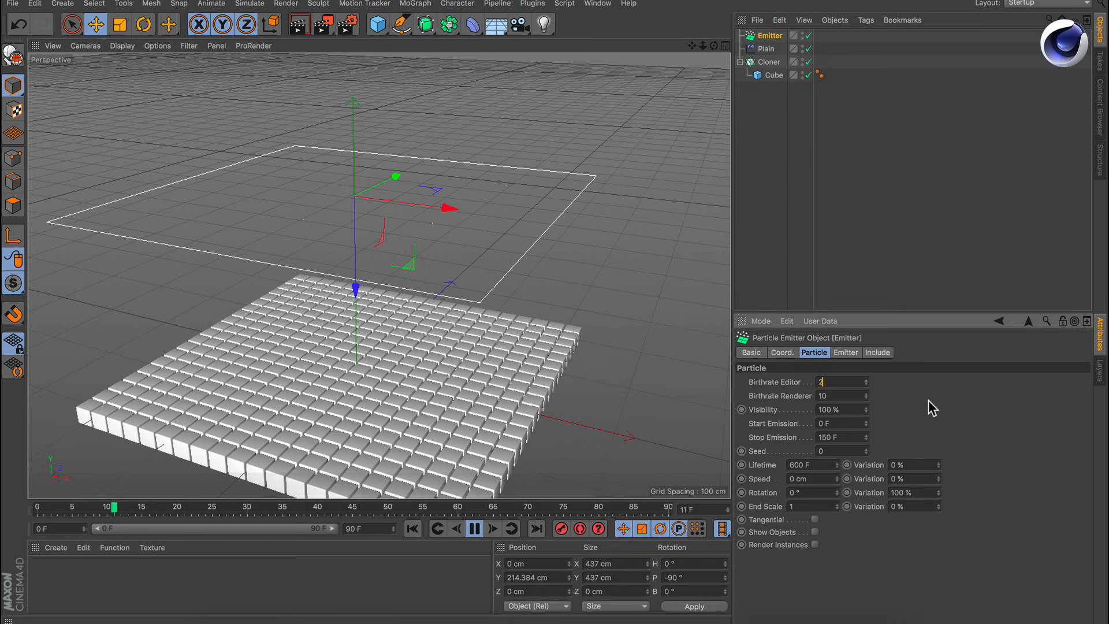
{"action": "double_click", "coordinate": [832, 395]}
{"action": "type", "text": "2"}
{"action": "left_click", "coordinate": [475, 528]}
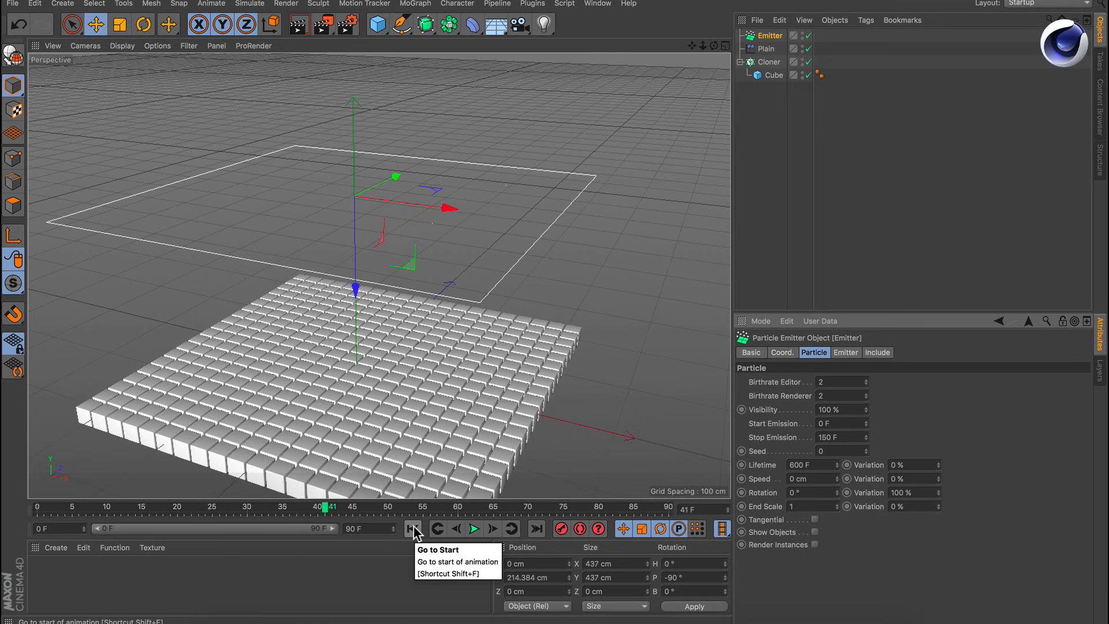
{"action": "left_click", "coordinate": [412, 528]}
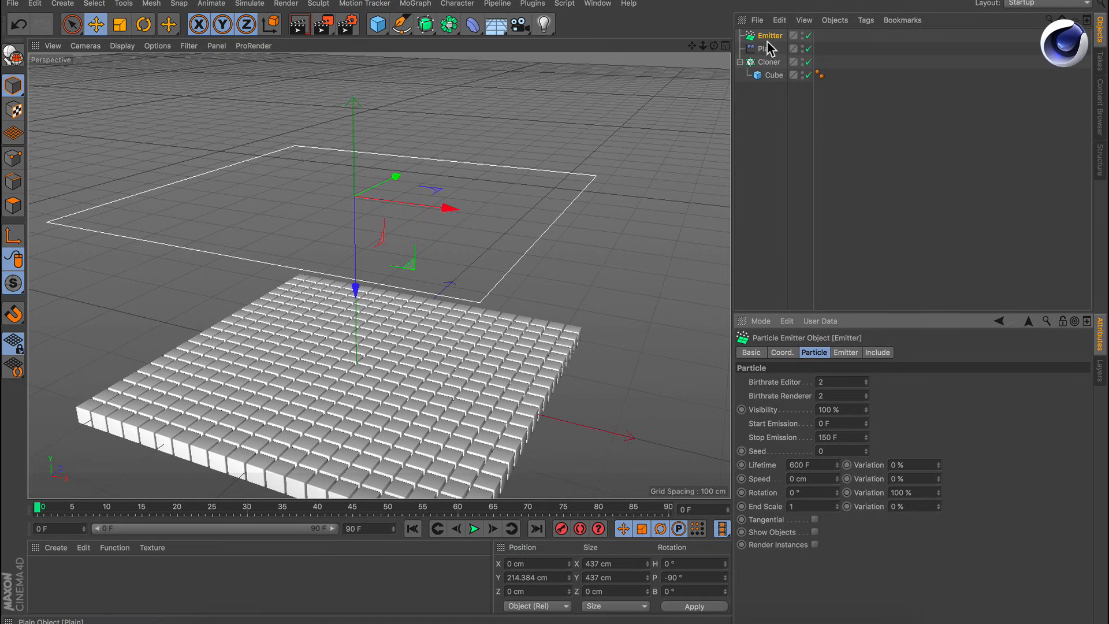
Set the emitter's Y position to 0 cm to place it level with the cube grid.
{"action": "left_click", "coordinate": [785, 352]}
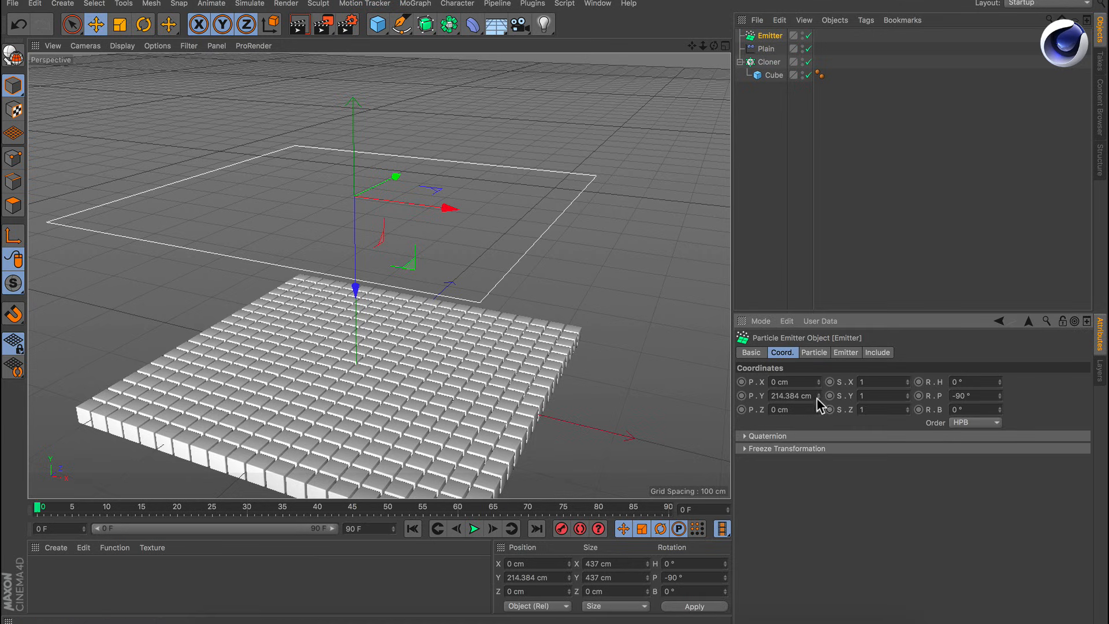
{"action": "double_click", "coordinate": [813, 395]}
{"action": "type", "text": "0"}
{"action": "key", "text": "Return"}
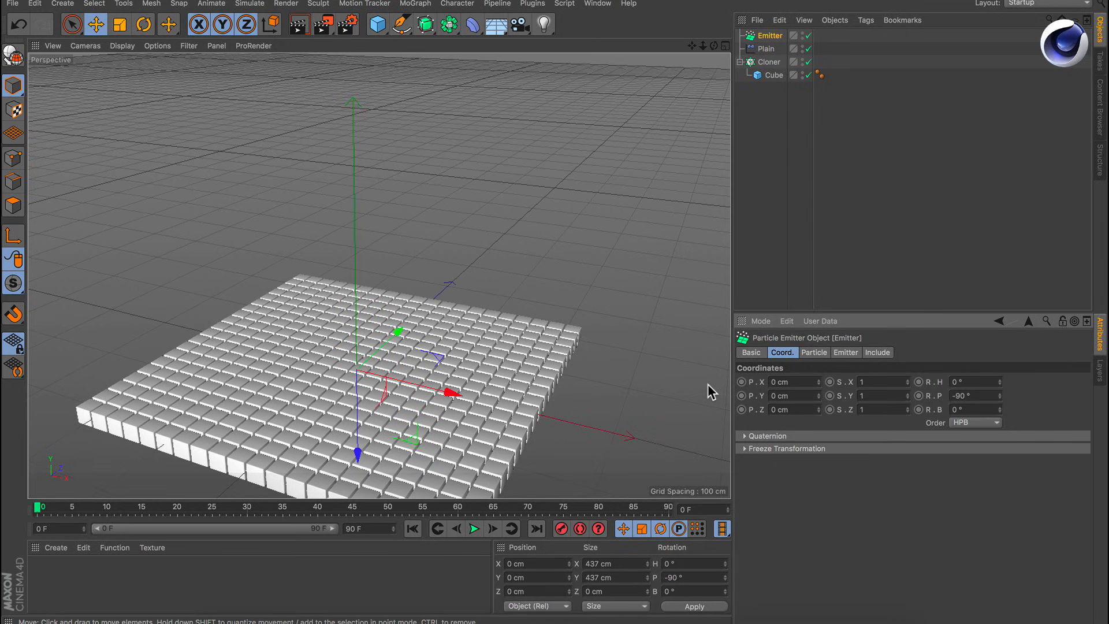
{"action": "mouse_move", "coordinate": [428, 407]}
{"action": "left_mouse_down", "text": "alt"}
{"action": "mouse_move", "coordinate": [453, 292]}
{"action": "mouse_move", "coordinate": [418, 338]}
{"action": "mouse_move", "coordinate": [404, 320]}
{"action": "mouse_move", "coordinate": [398, 365]}
{"action": "mouse_move", "coordinate": [447, 382]}
{"action": "mouse_move", "coordinate": [388, 322]}
{"action": "mouse_move", "coordinate": [414, 398]}
{"action": "left_mouse_up", "text": "alt"}
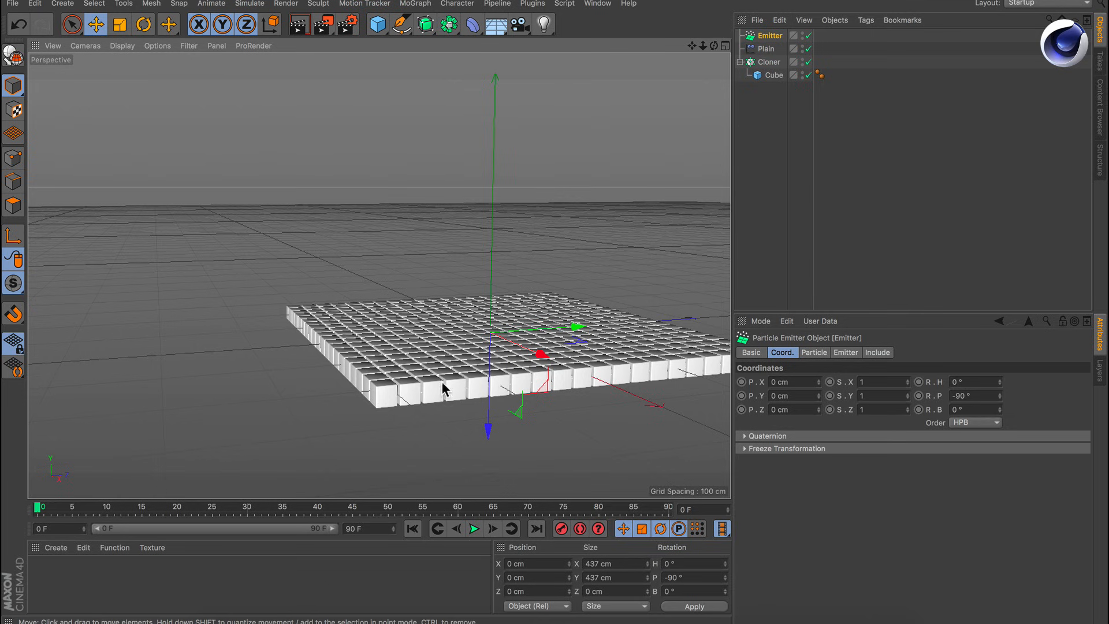
{"action": "left_click_drag", "start_coordinate": [485, 350], "coordinate": [454, 355], "text": "alt"}
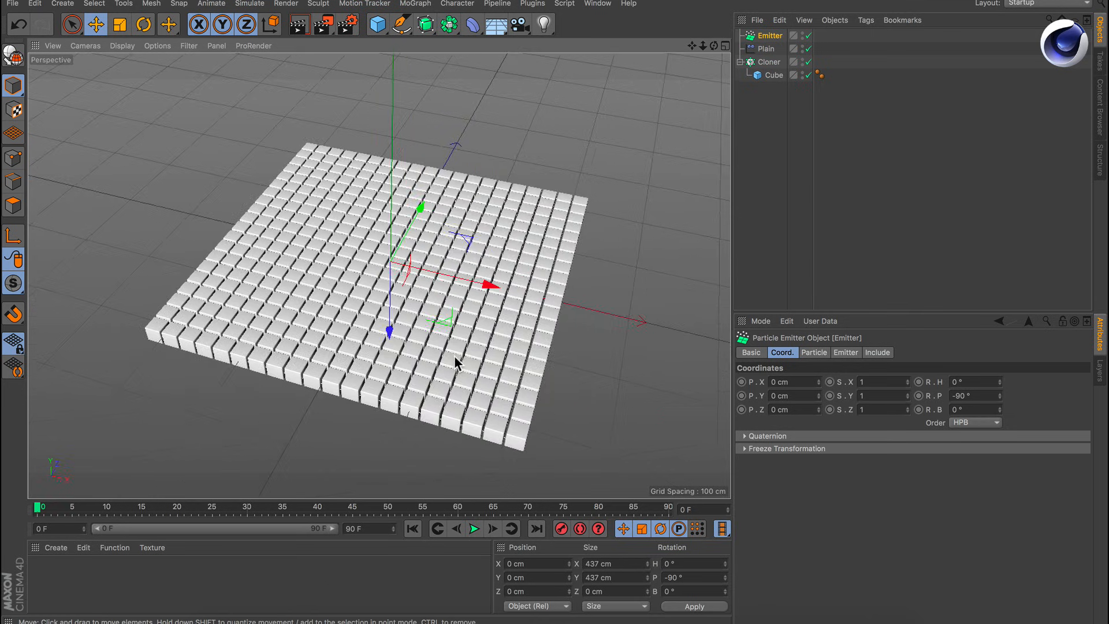
Assign the Emitter as the source link of the Plain effector's falloff and test it by playing the animation.
{"action": "left_click", "coordinate": [770, 63]}
{"action": "left_click", "coordinate": [767, 49]}
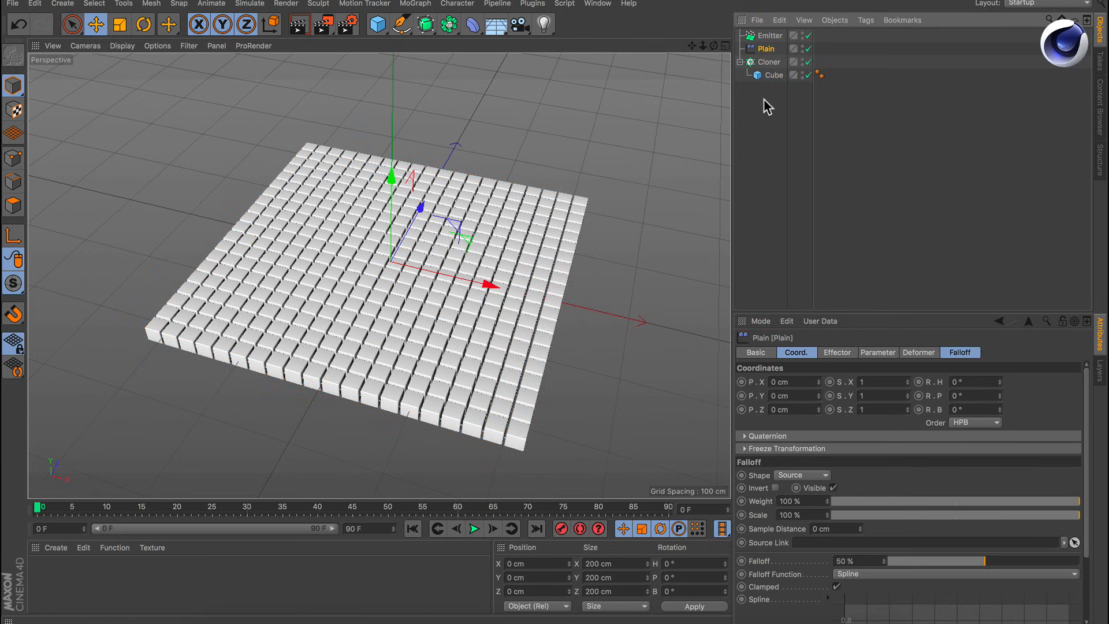
{"action": "left_click", "coordinate": [962, 352]}
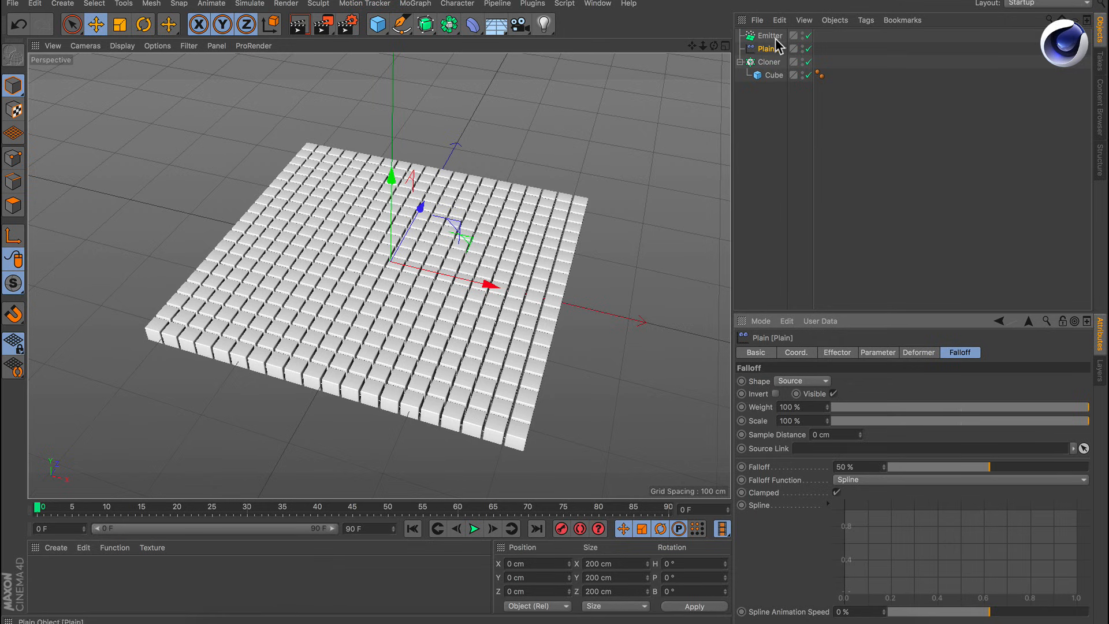
{"action": "left_click_drag", "start_coordinate": [768, 35], "coordinate": [821, 104]}
{"action": "left_click_drag", "start_coordinate": [845, 316], "coordinate": [811, 450]}
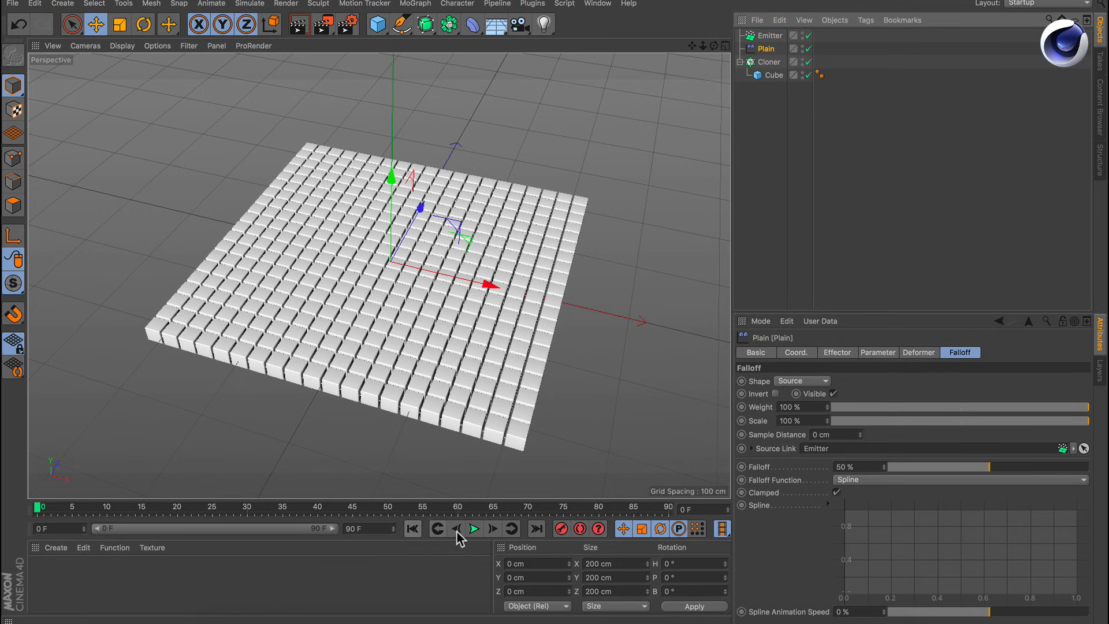
{"action": "left_click", "coordinate": [474, 529]}
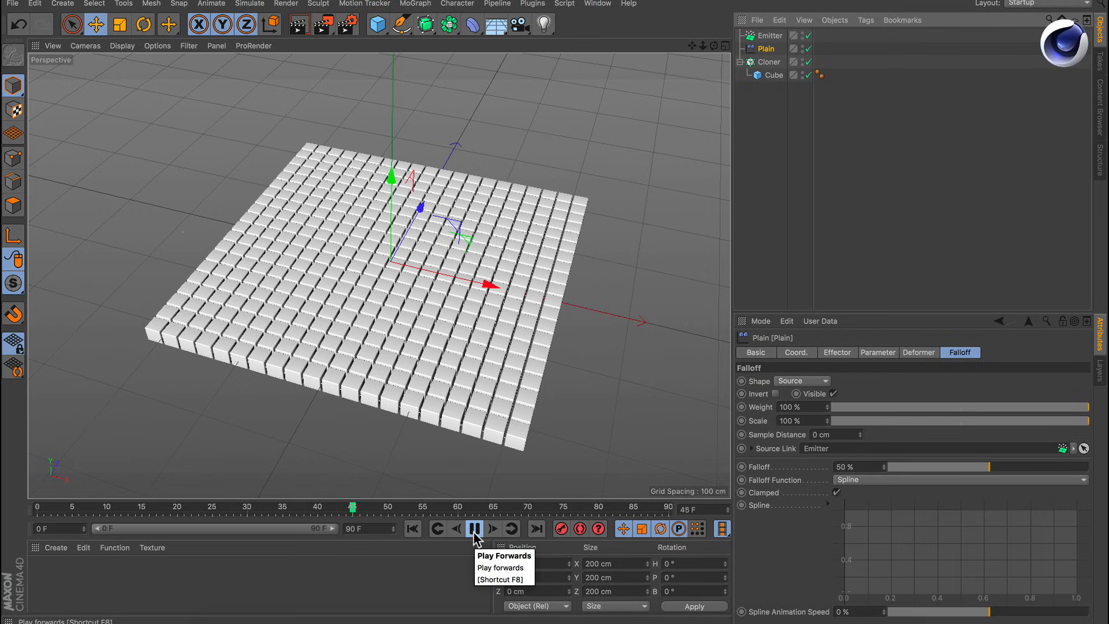
{"action": "left_click", "coordinate": [474, 529]}
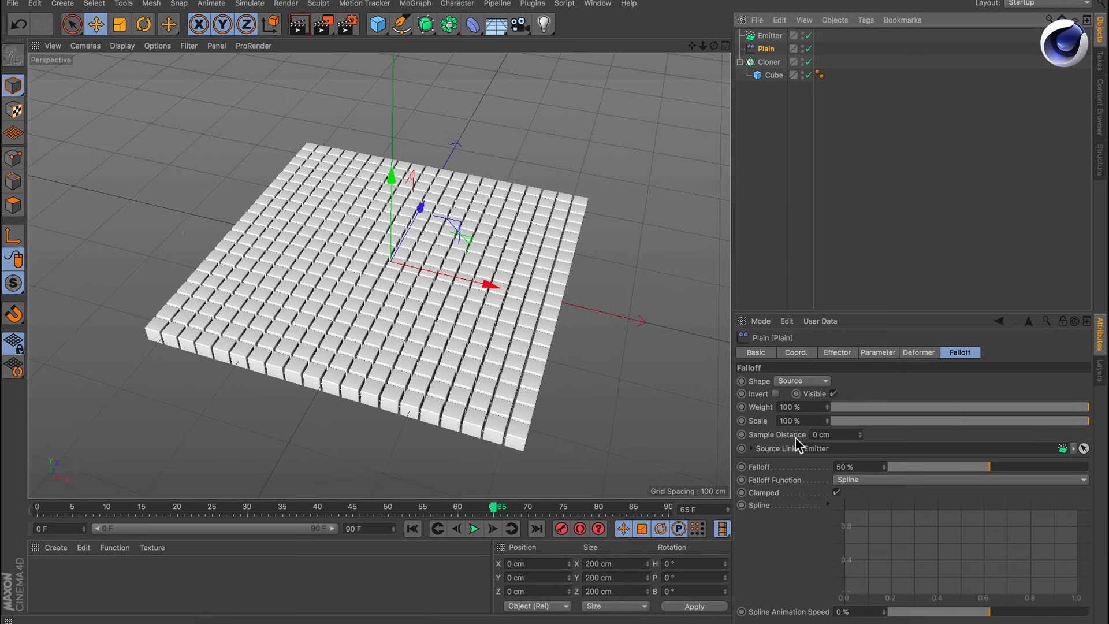
Set the sample distance of the Plain effector's falloff to 20 cm and inspect the affected cubes.
{"action": "left_click", "coordinate": [826, 434]}
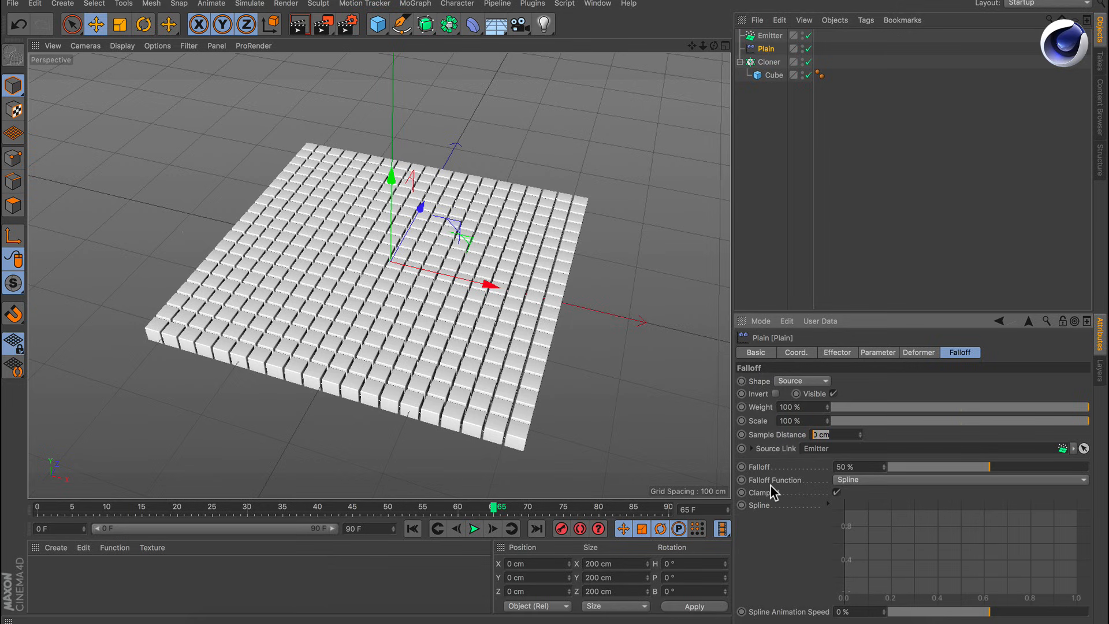
{"action": "type", "text": "20"}
{"action": "key", "text": "Return"}
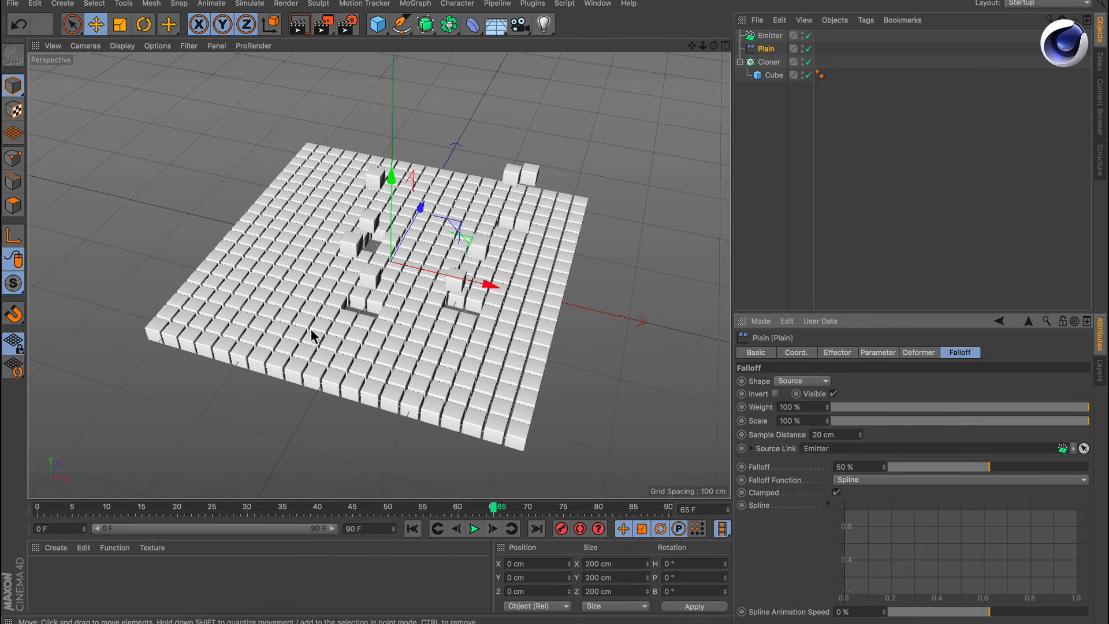
{"action": "left_click_drag", "start_coordinate": [286, 269], "coordinate": [434, 321], "text": "alt"}
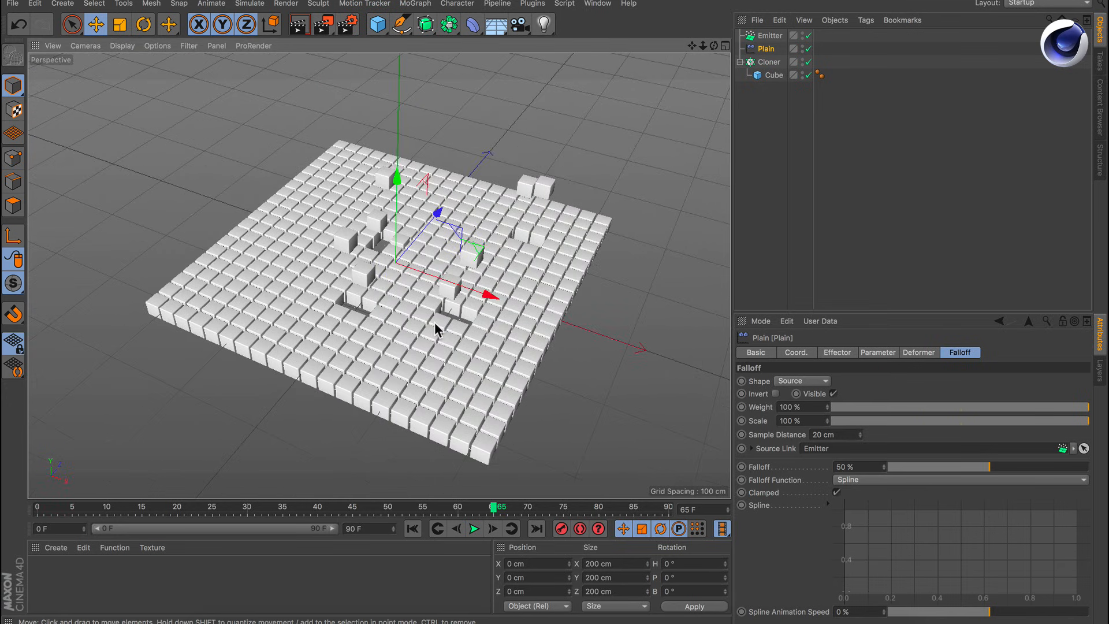
Set the sample distance of the Plain effector's falloff to 40 cm and inspect the cube grid from several angles.
{"action": "left_click", "coordinate": [841, 435]}
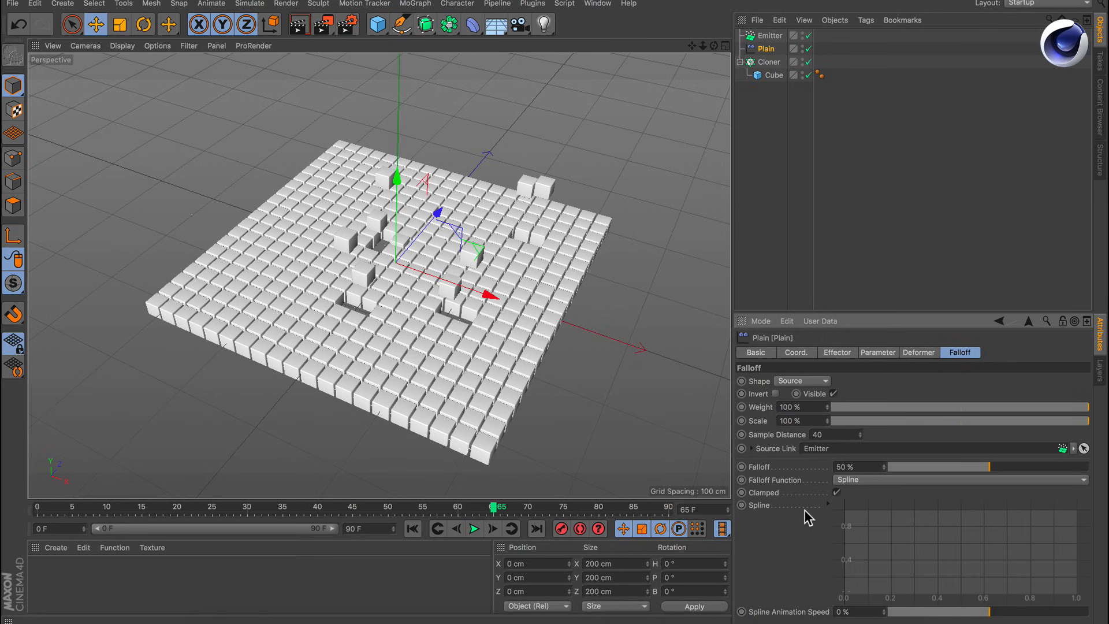
{"action": "key", "text": "Return"}
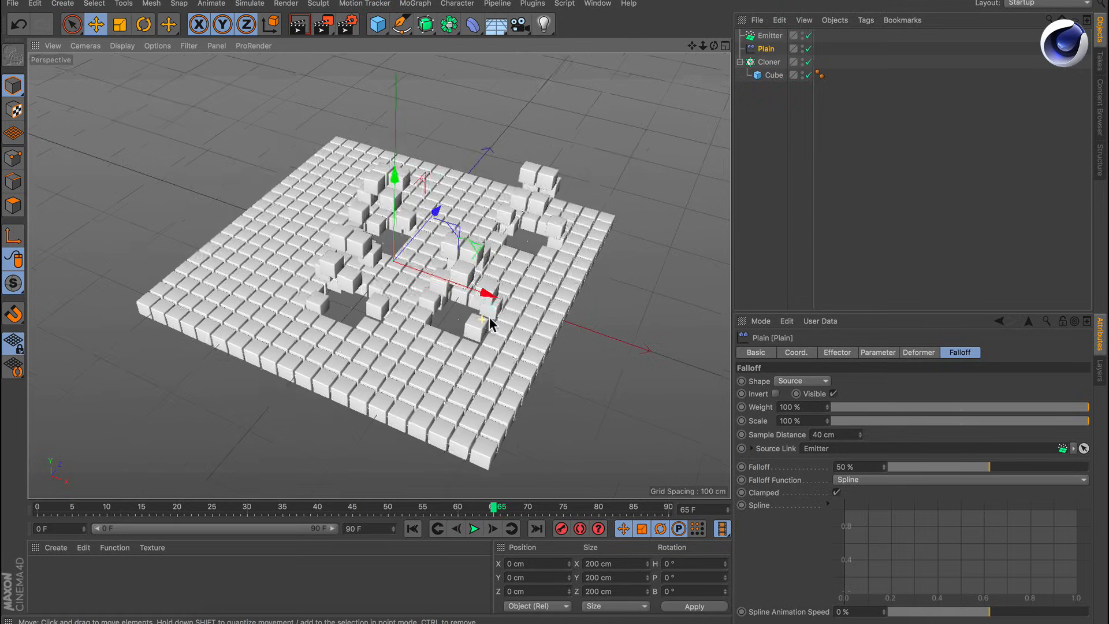
{"action": "left_click_drag", "start_coordinate": [490, 316], "coordinate": [429, 347], "text": "alt"}
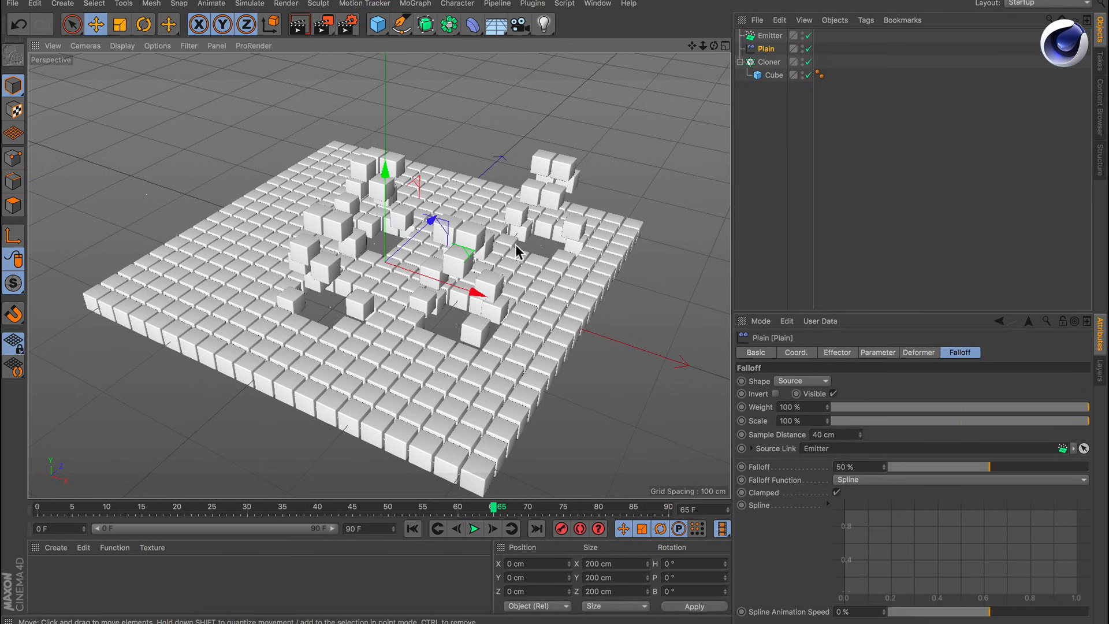
{"action": "mouse_move", "coordinate": [462, 321]}
{"action": "left_mouse_down", "text": "alt"}
{"action": "mouse_move", "coordinate": [486, 338]}
{"action": "mouse_move", "coordinate": [462, 325]}
{"action": "left_mouse_up", "text": "alt"}
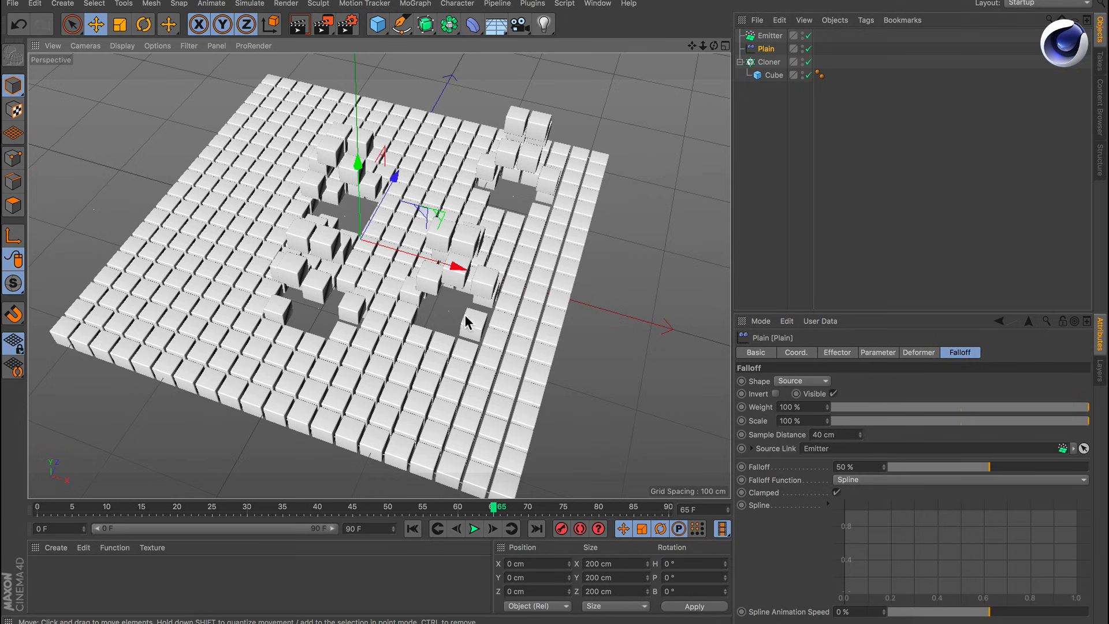
{"action": "left_click_drag", "start_coordinate": [464, 266], "coordinate": [407, 296], "text": "alt"}
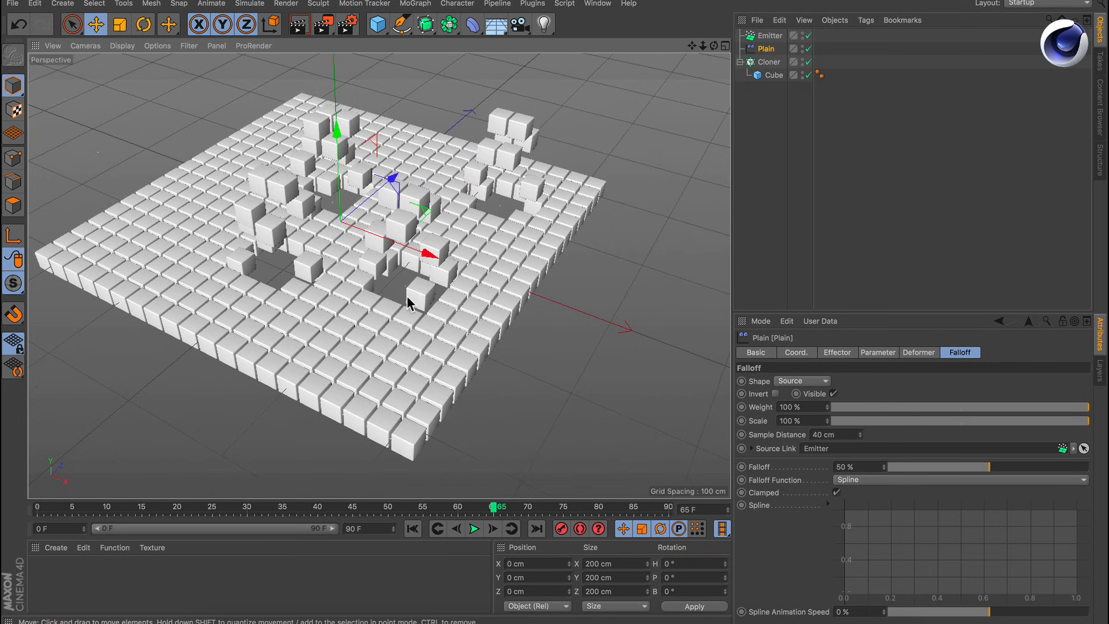
Turn off the Plain effector's position transform and enable a uniform scale of 1 instead.
{"action": "left_click", "coordinate": [879, 353]}
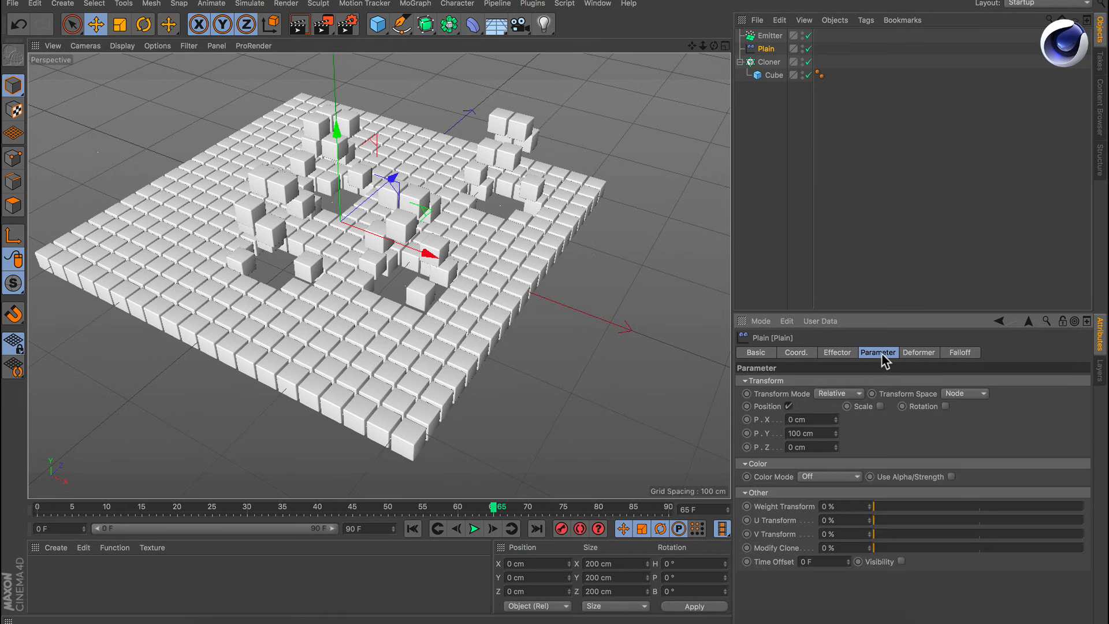
{"action": "left_click", "coordinate": [788, 407]}
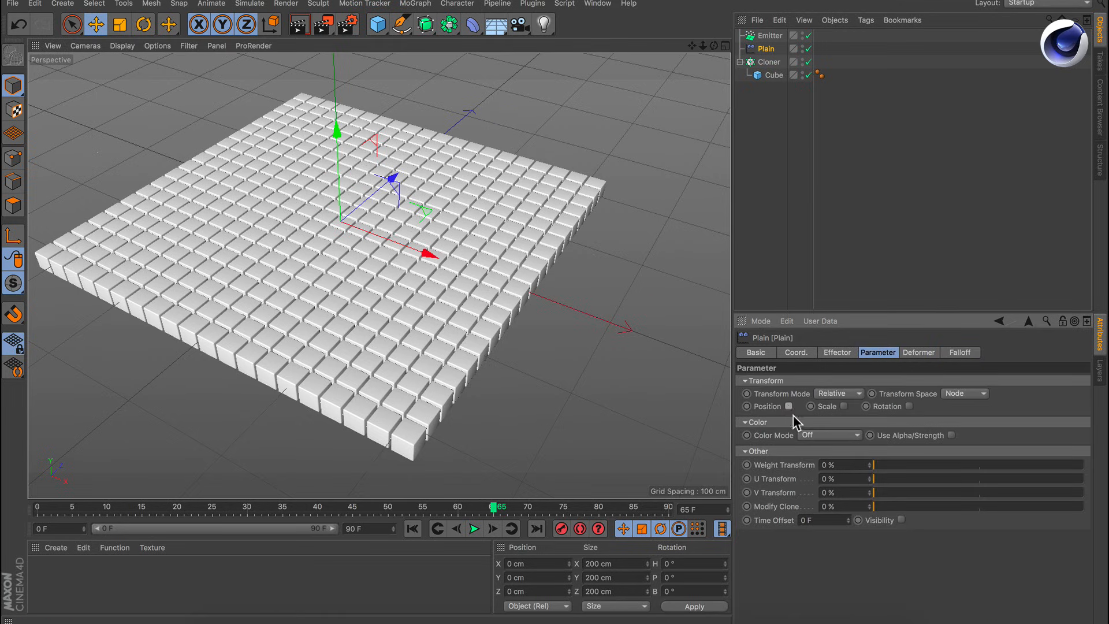
{"action": "left_click", "coordinate": [843, 406]}
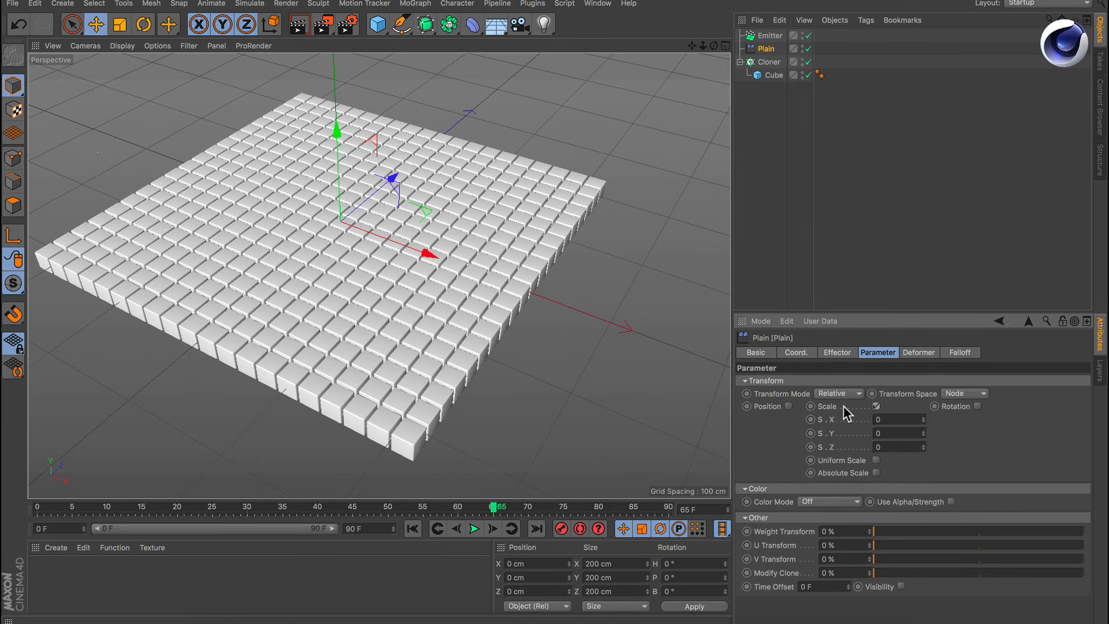
{"action": "left_click", "coordinate": [876, 460]}
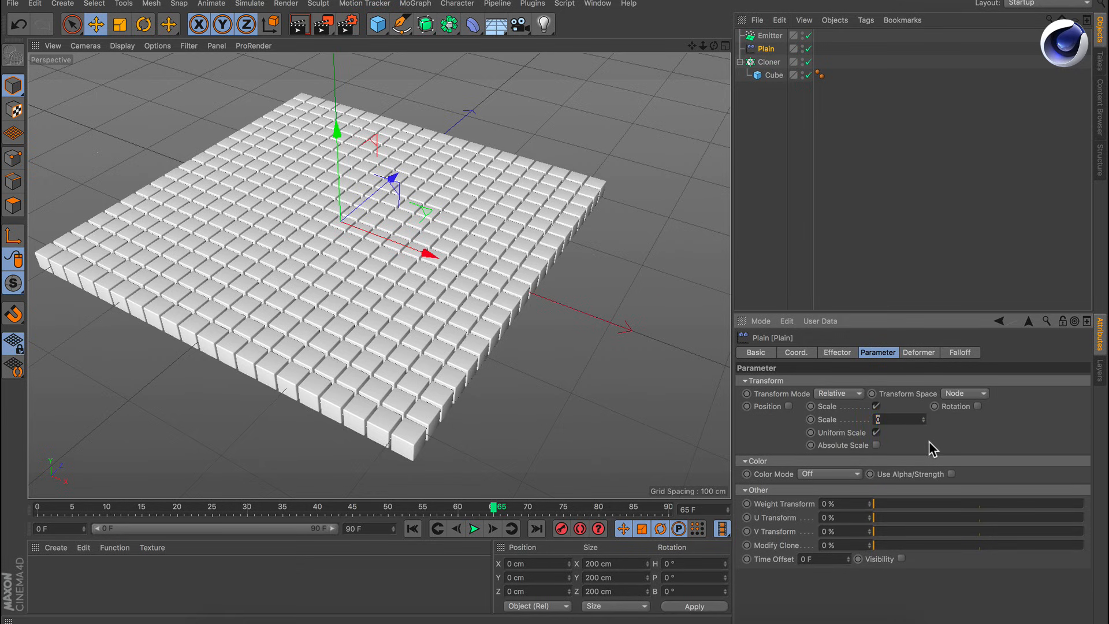
{"action": "type", "text": "1"}
{"action": "key", "text": "Return"}
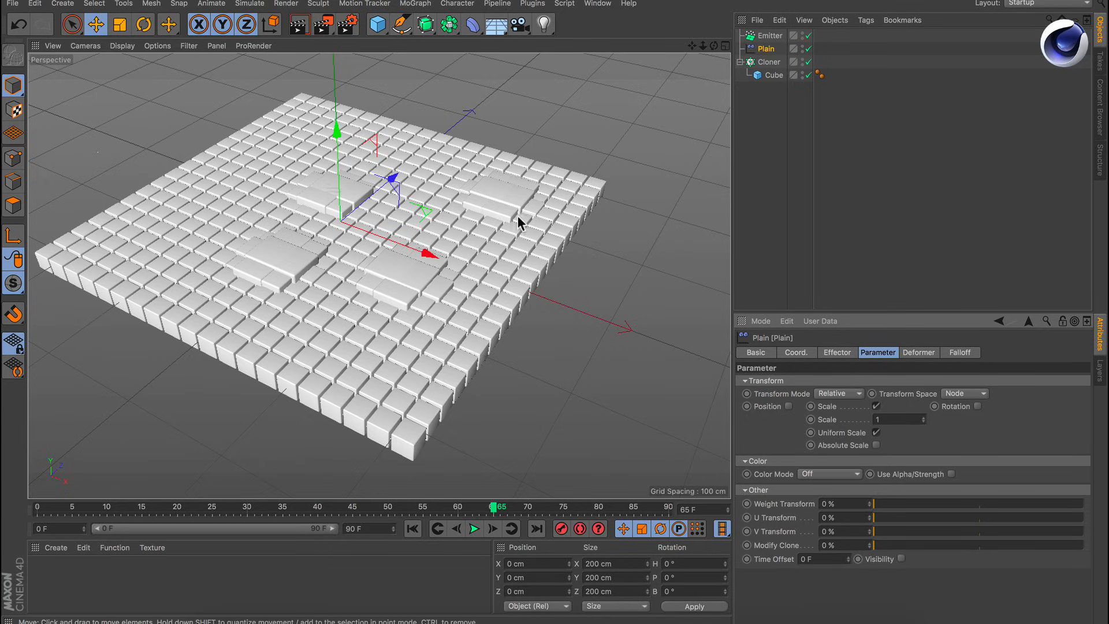
Darken the Cloner's transform color to a brightness value of 20%.
{"action": "left_click", "coordinate": [769, 62]}
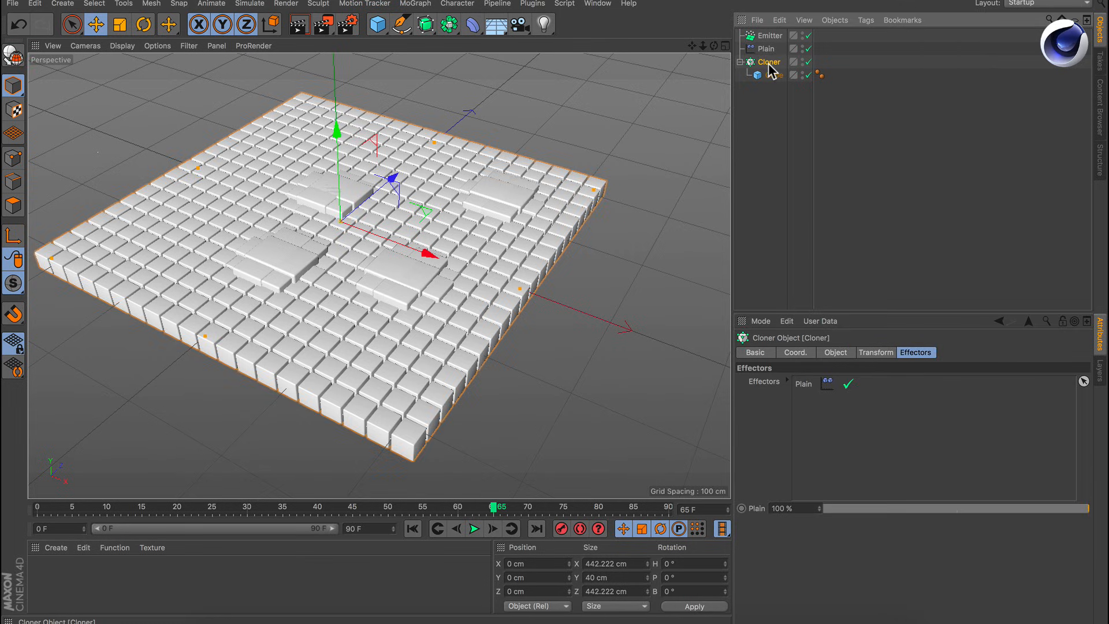
{"action": "left_click", "coordinate": [876, 354]}
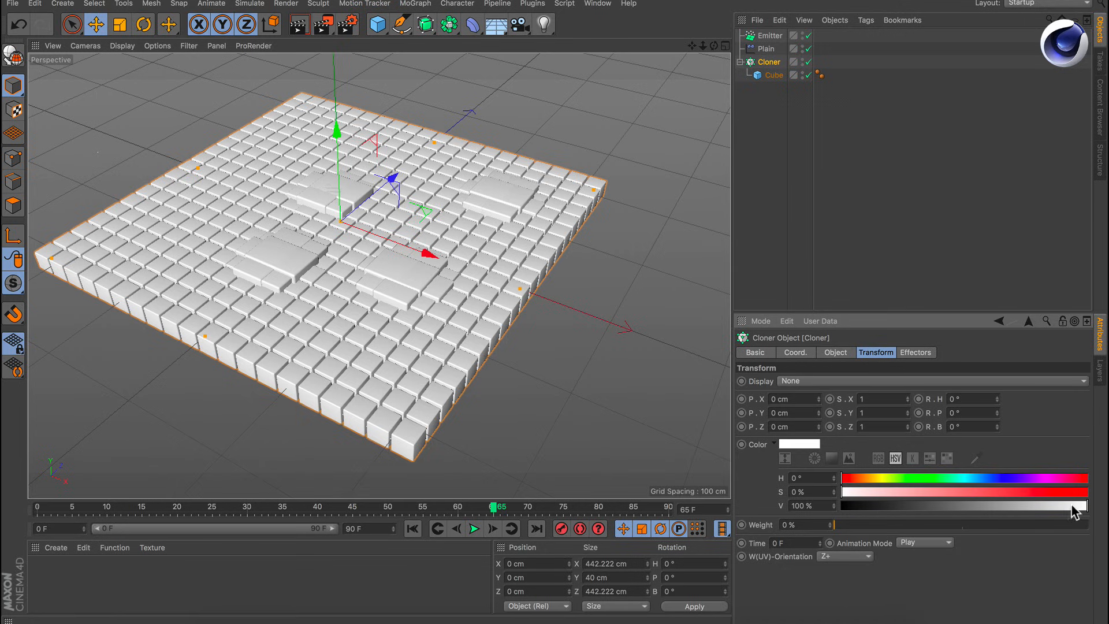
{"action": "mouse_move", "coordinate": [1080, 506]}
{"action": "left_mouse_down"}
{"action": "mouse_move", "coordinate": [774, 514]}
{"action": "mouse_move", "coordinate": [1088, 506]}
{"action": "mouse_move", "coordinate": [831, 522]}
{"action": "mouse_move", "coordinate": [888, 514]}
{"action": "left_mouse_up"}
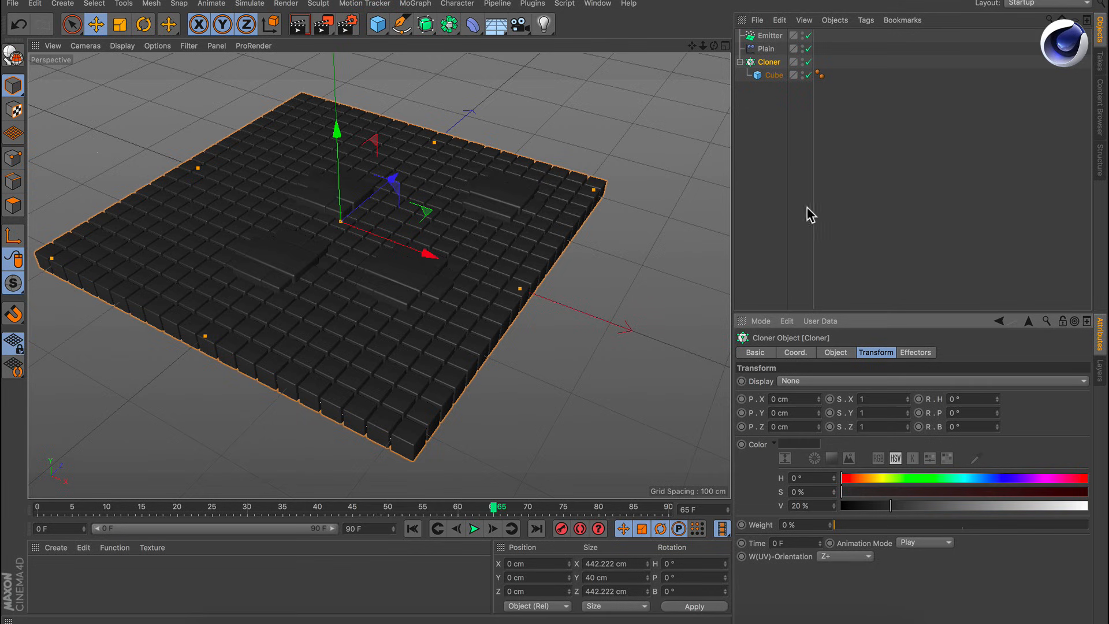
Set the Plain effector's color mode to On.
{"action": "left_click", "coordinate": [761, 51]}
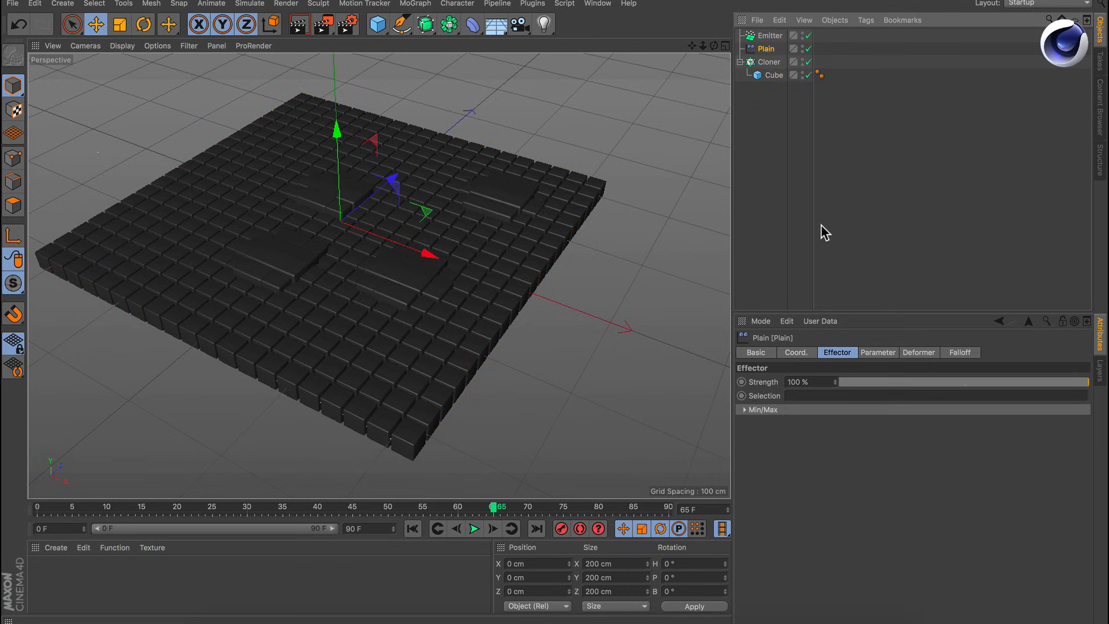
{"action": "left_click", "coordinate": [879, 353]}
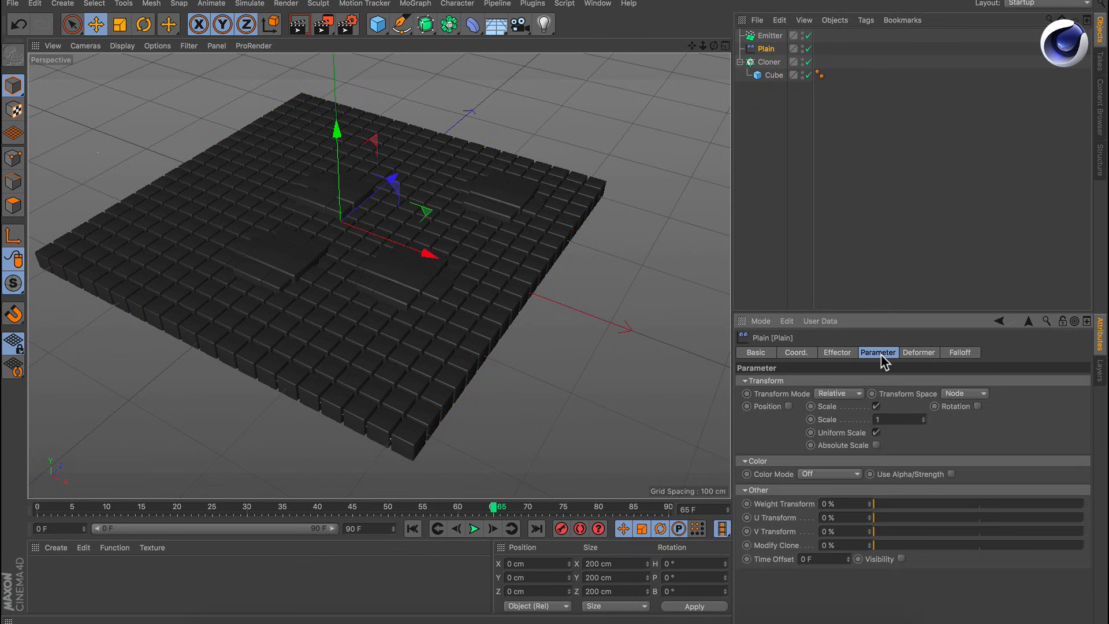
{"action": "left_click", "coordinate": [830, 479]}
{"action": "left_click", "coordinate": [831, 501]}
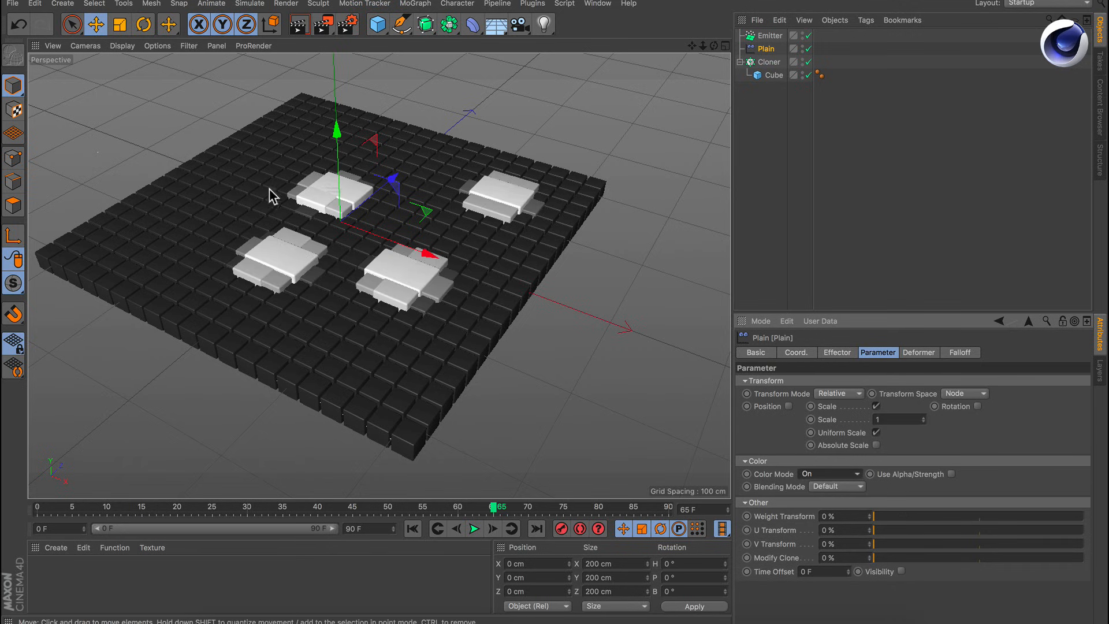
Play the animation from the start to check the scaled and colored clones, and return to the first frame.
{"action": "left_click", "coordinate": [413, 529]}
{"action": "left_click", "coordinate": [474, 529]}
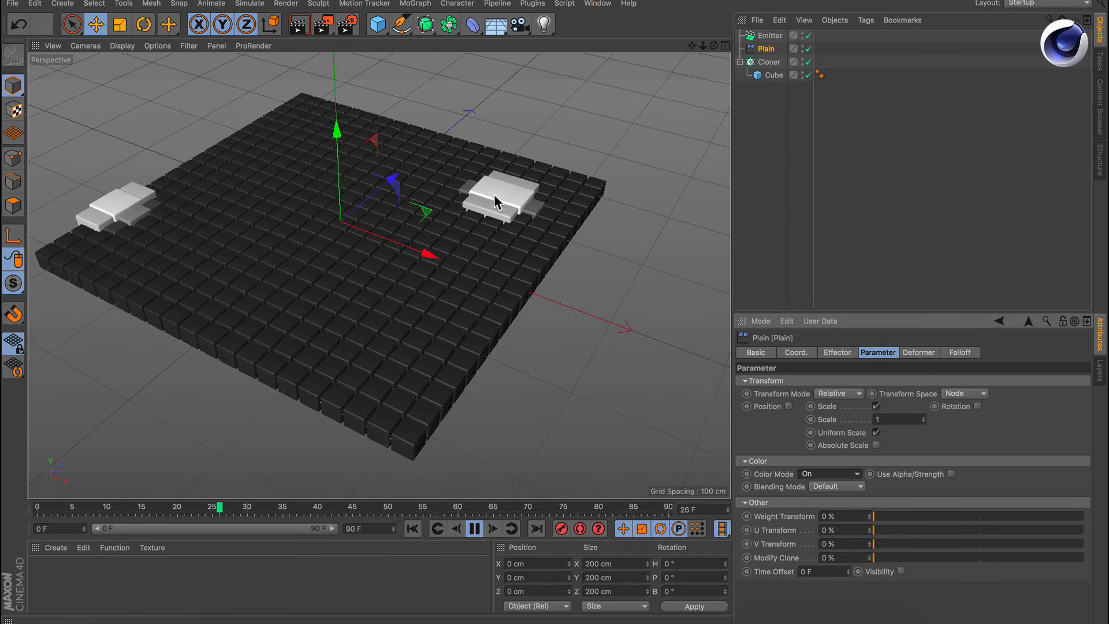
{"action": "left_click", "coordinate": [474, 529]}
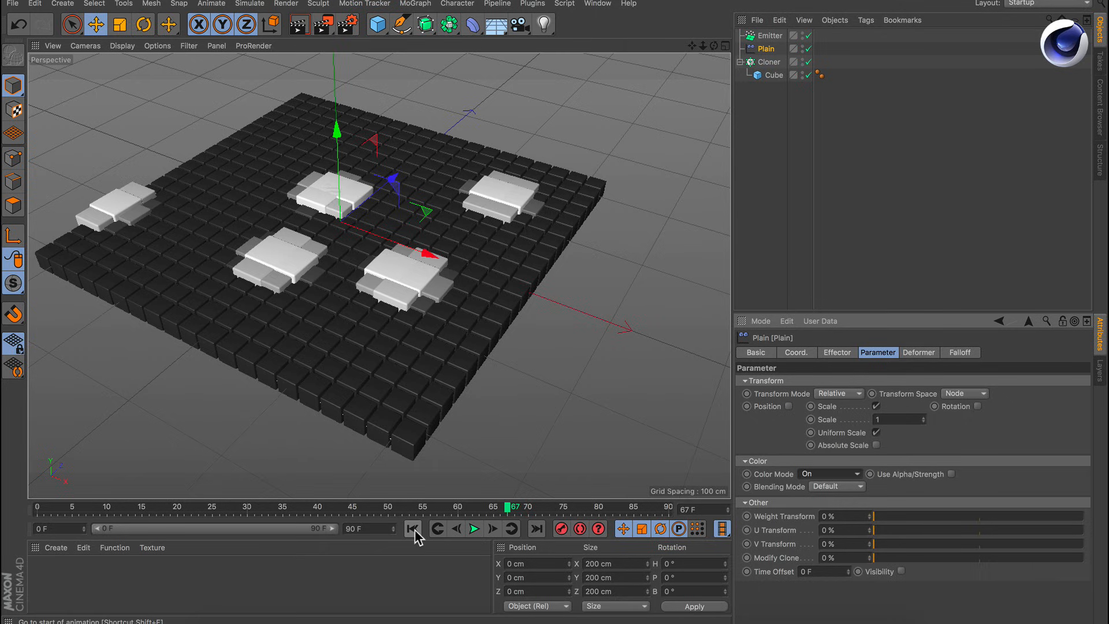
{"action": "left_click", "coordinate": [412, 529]}
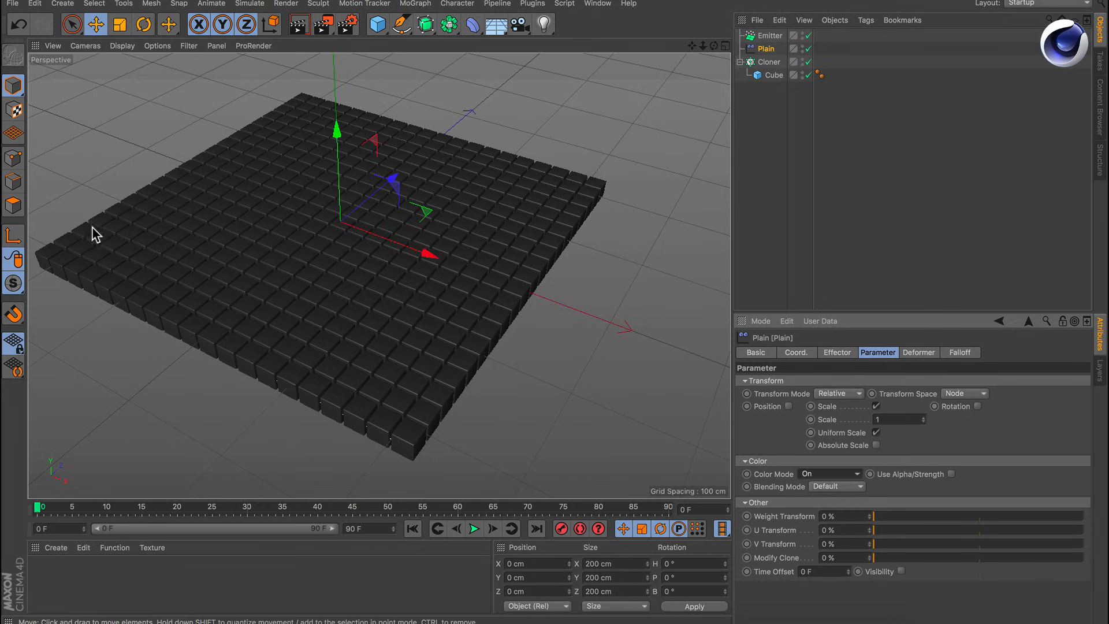
Raise the Emitter, Plain and Cloner together by about 11.3 cm along Y in the Front view, and return to the Perspective view.
{"action": "left_click", "coordinate": [725, 46]}
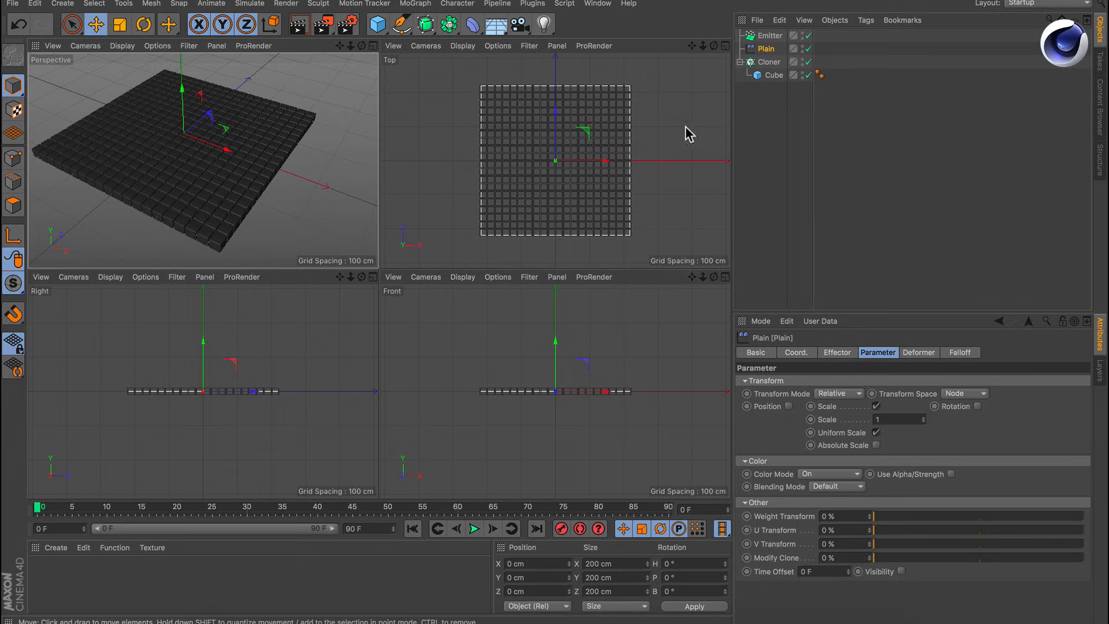
{"action": "left_click", "coordinate": [725, 277]}
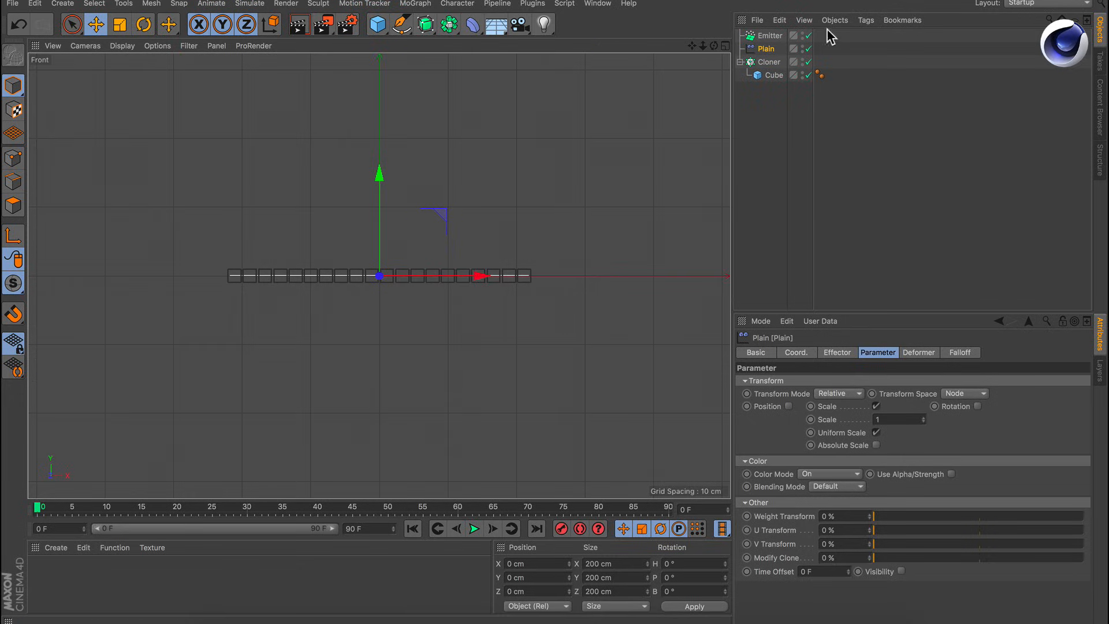
{"action": "left_click", "coordinate": [768, 62]}
{"action": "left_click", "coordinate": [770, 35], "text": "shift"}
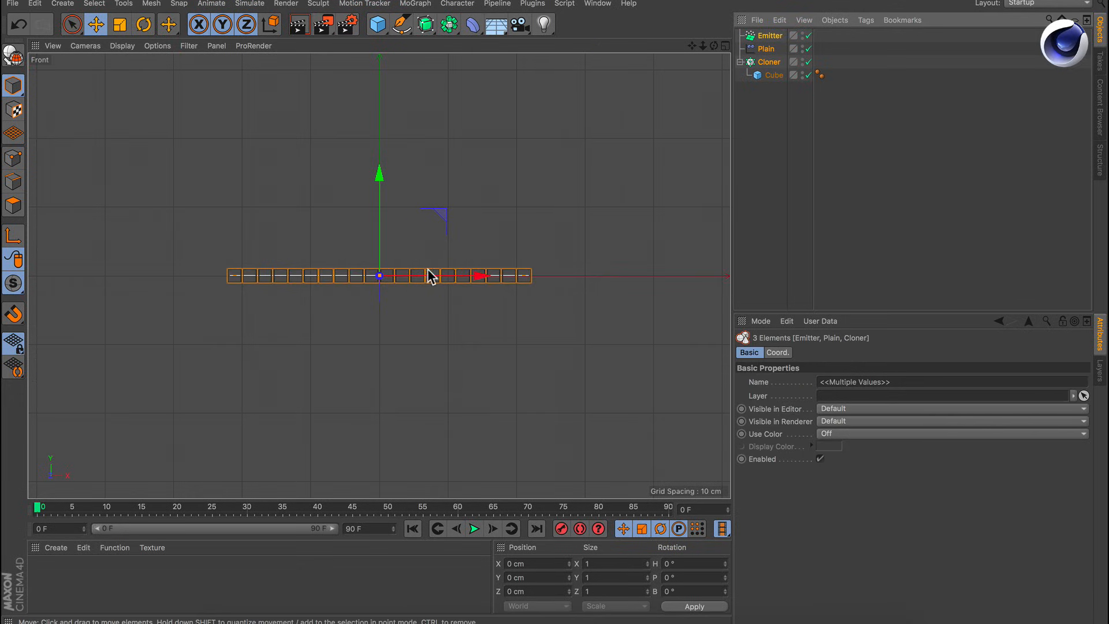
{"action": "scroll", "coordinate": [430, 276], "scroll_direction": "up", "scroll_amount": 6}
{"action": "left_click_drag", "start_coordinate": [324, 173], "coordinate": [331, 149]}
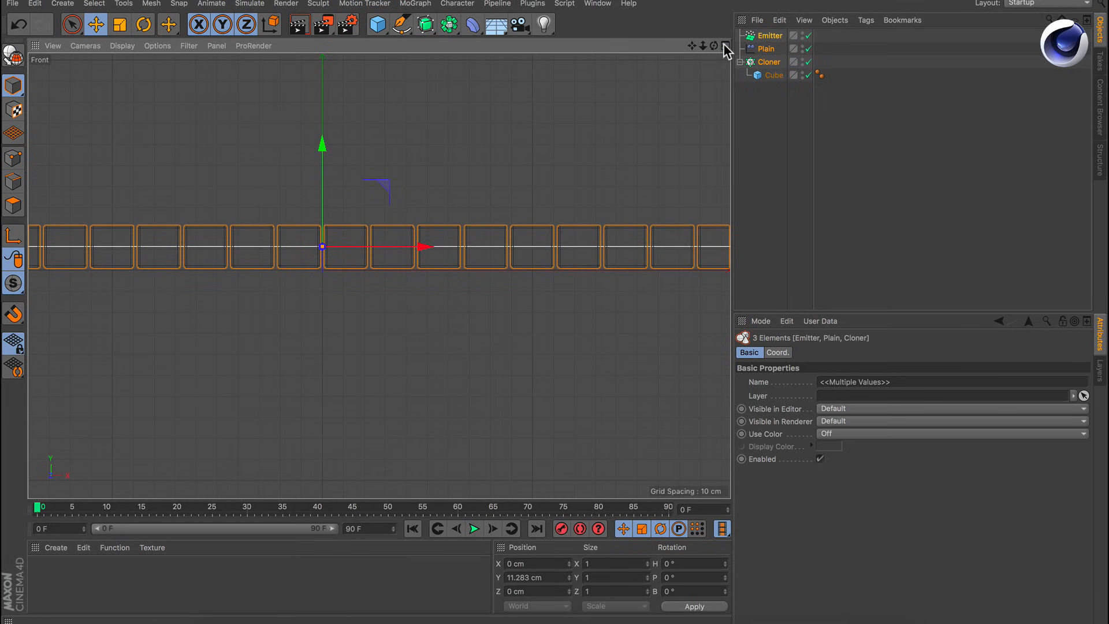
{"action": "left_click", "coordinate": [725, 46]}
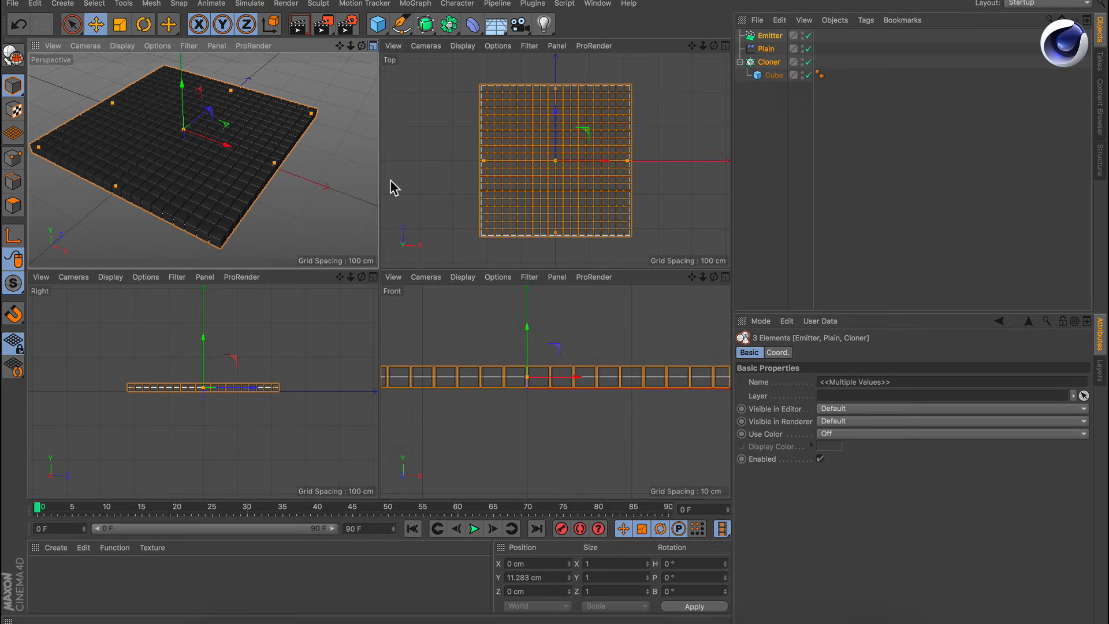
{"action": "middle_click", "coordinate": [374, 190]}
{"action": "scroll", "coordinate": [379, 236], "scroll_direction": "down", "scroll_amount": 3}
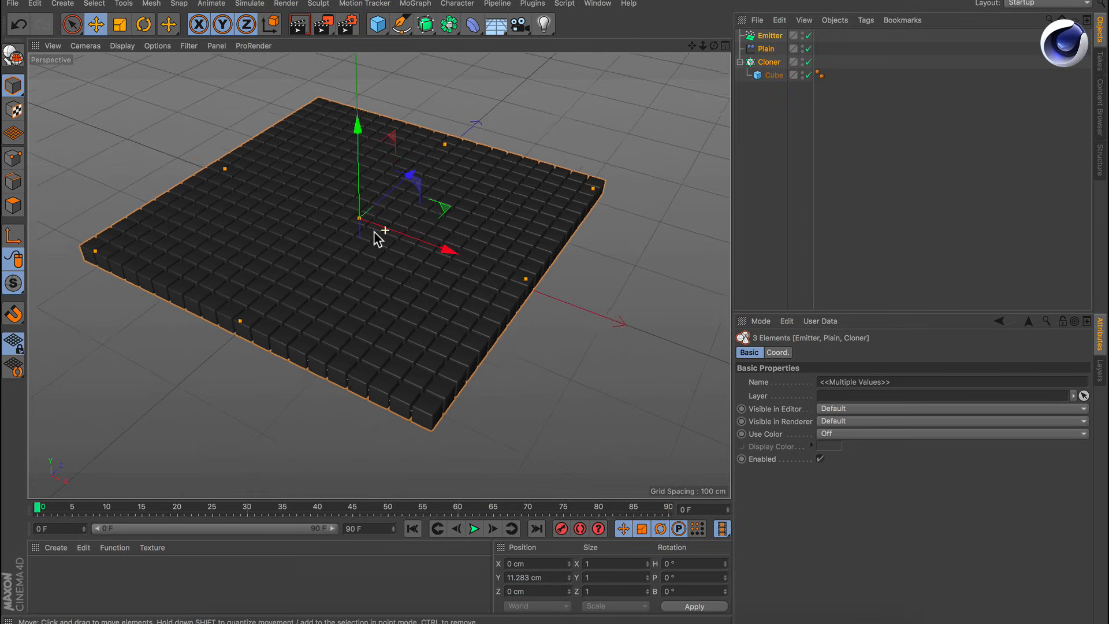
Add a Floor object to the scene beneath the cube grid.
{"action": "left_click", "coordinate": [496, 26]}
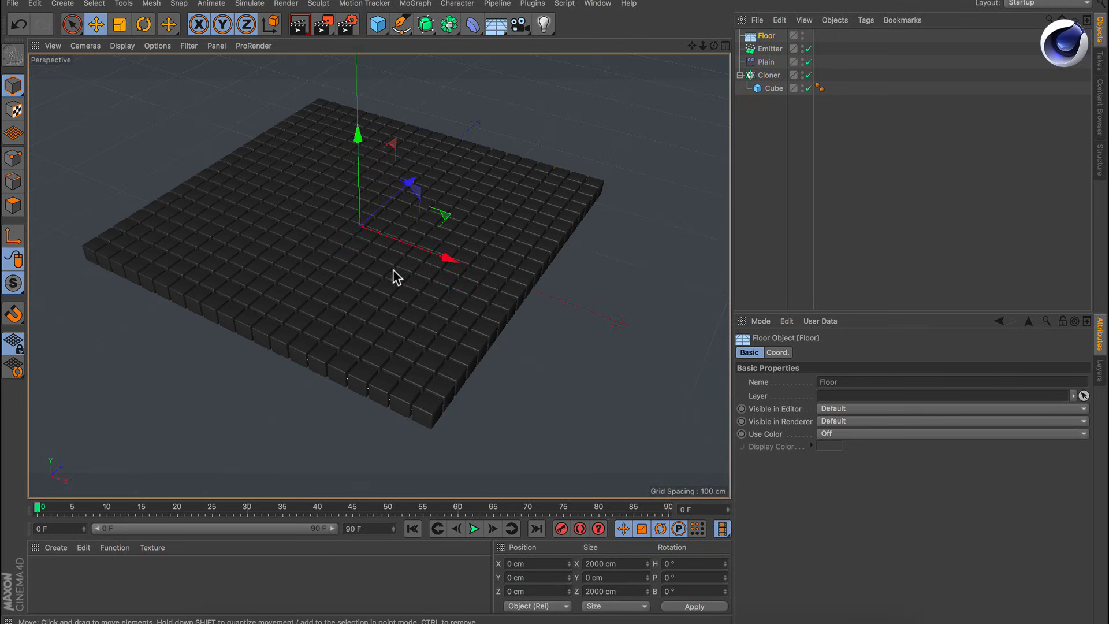
{"action": "left_click_drag", "start_coordinate": [393, 269], "coordinate": [418, 290], "text": "alt"}
{"action": "scroll", "coordinate": [419, 290], "scroll_direction": "down", "scroll_amount": 6}
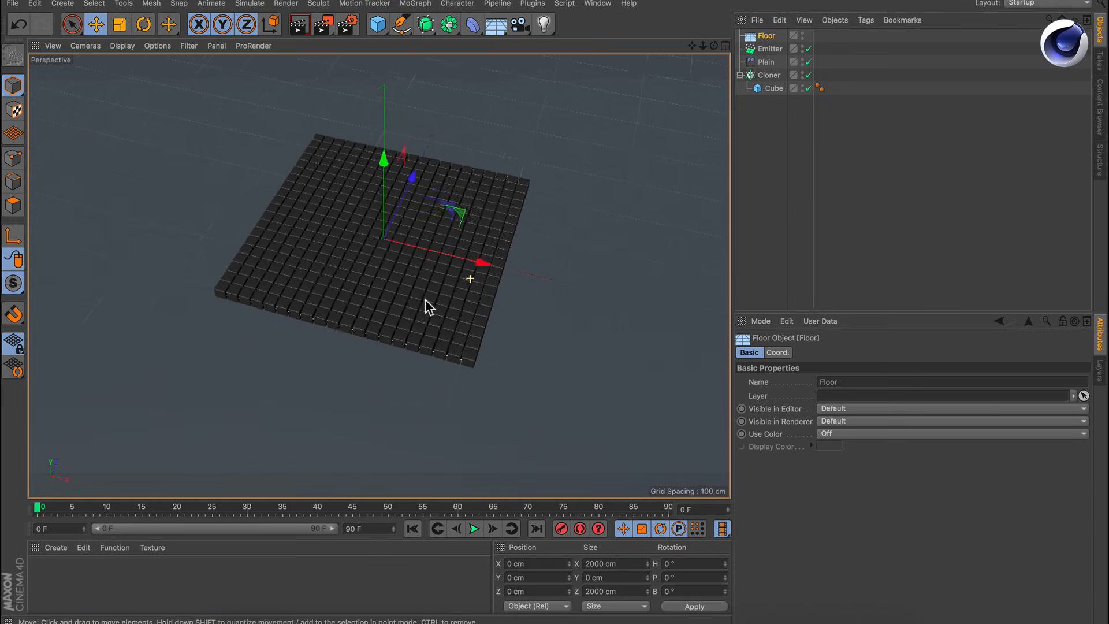
{"action": "left_click_drag", "start_coordinate": [419, 303], "coordinate": [454, 304], "text": "alt"}
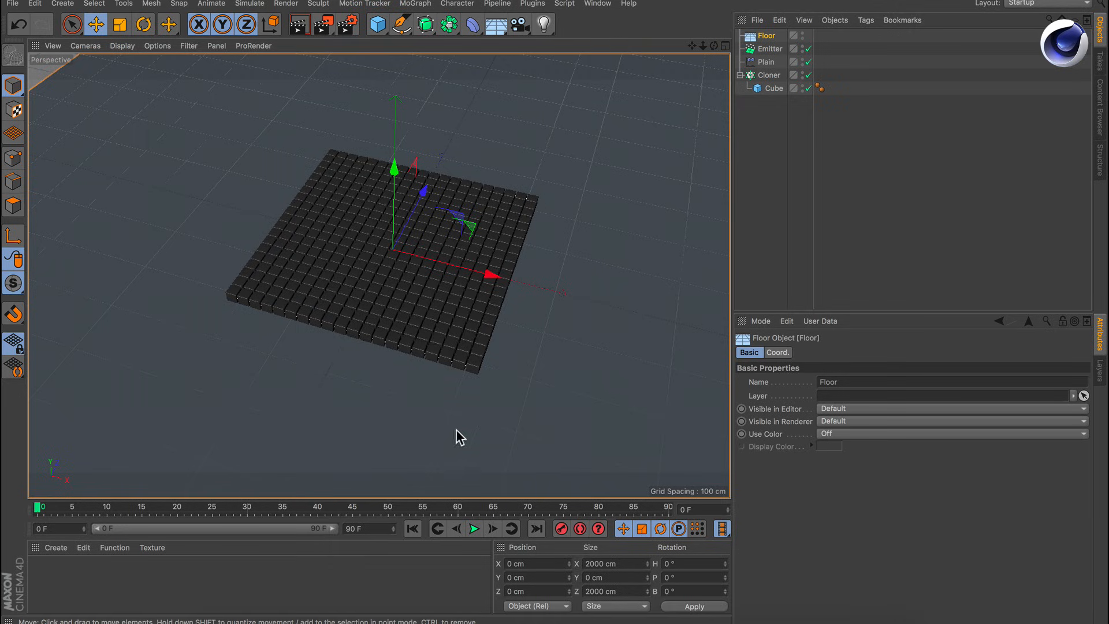
Play the animation to check the cube grid with the floor, and go back to frame 0.
{"action": "left_click", "coordinate": [474, 530]}
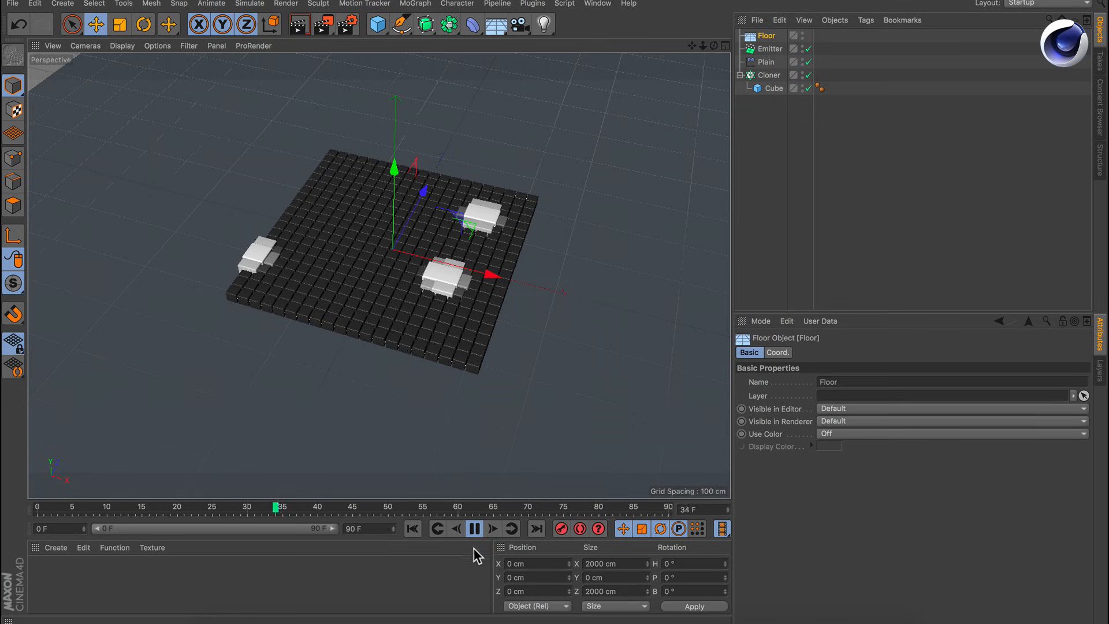
{"action": "left_click", "coordinate": [473, 528]}
{"action": "left_click", "coordinate": [413, 530]}
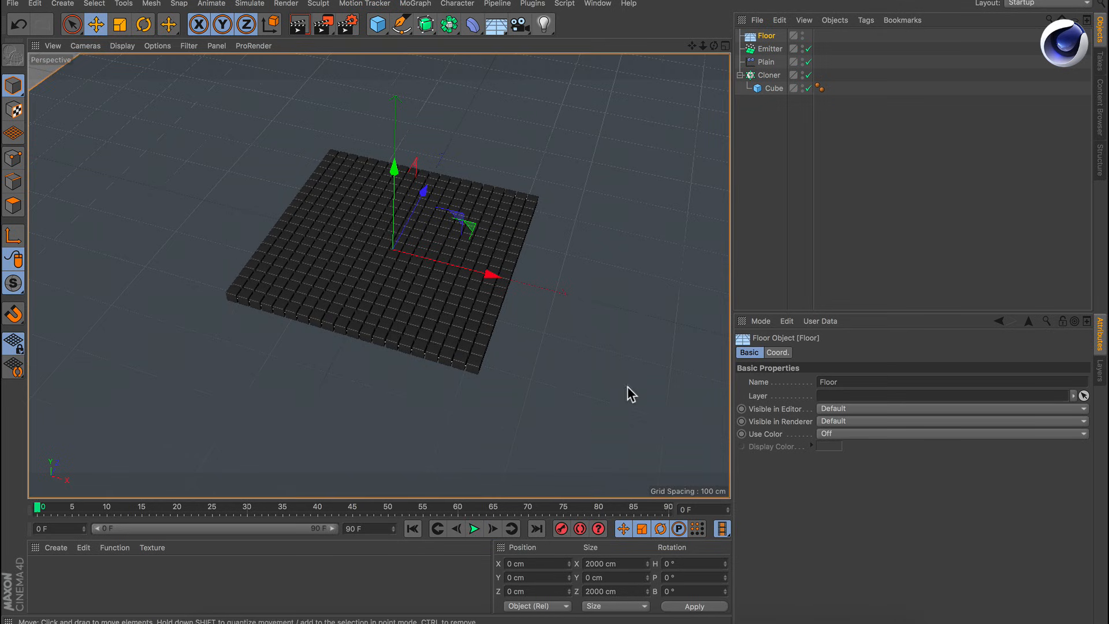
Add a Rigid Body simulation tag to both the Floor and the Cloner.
{"action": "left_click", "coordinate": [769, 76], "text": "shift"}
{"action": "right_click", "coordinate": [769, 76]}
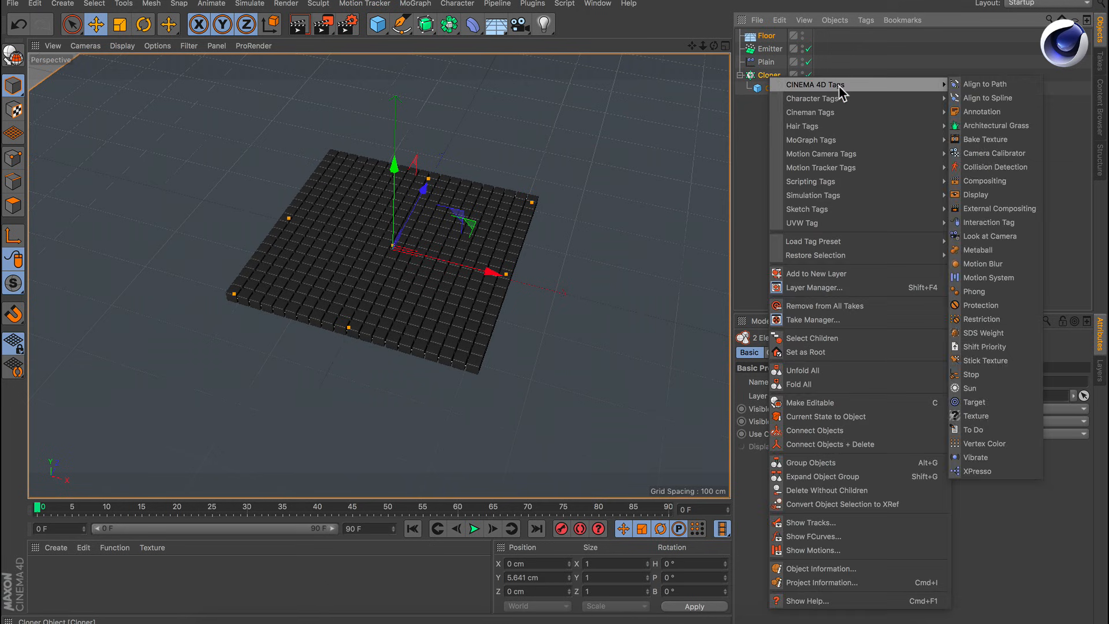
{"action": "mouse_move", "coordinate": [859, 198]}
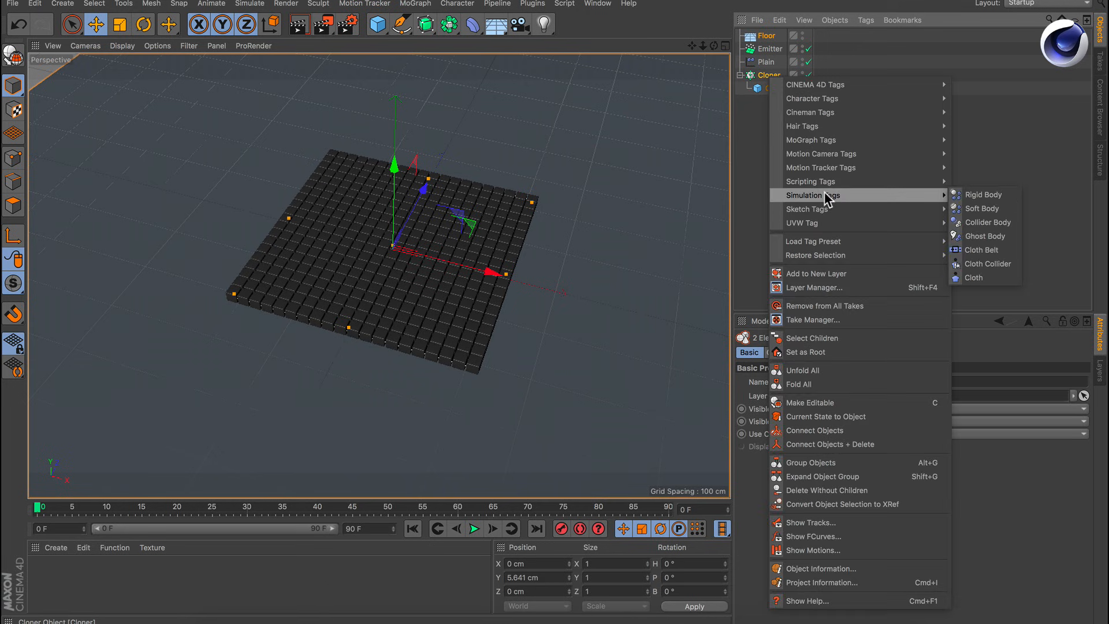
{"action": "left_click", "coordinate": [977, 195]}
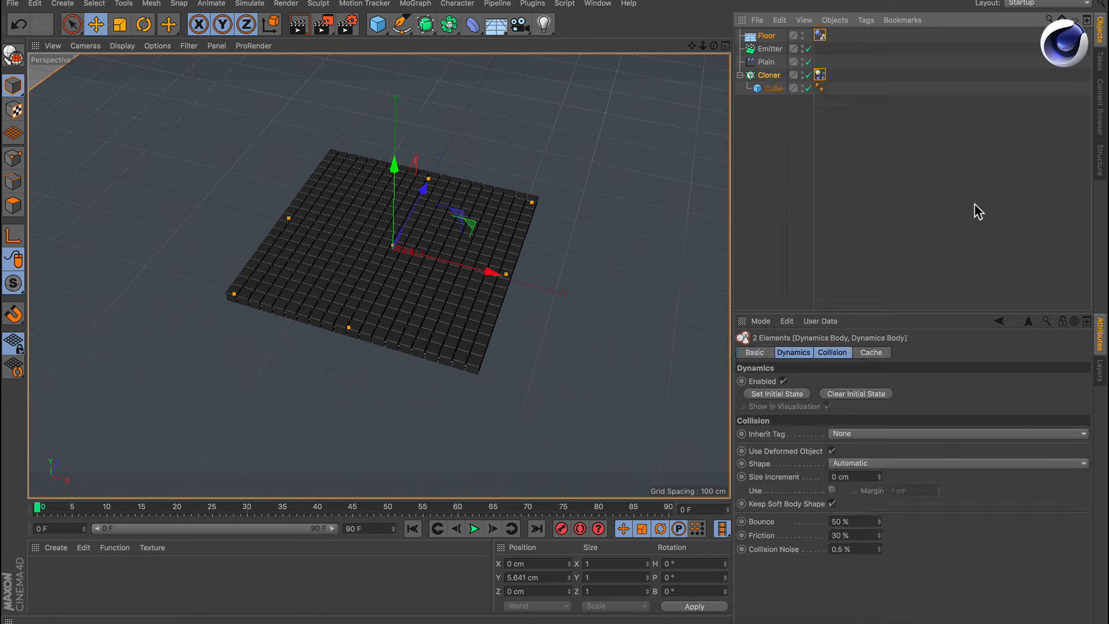
Play the simulation to check how the cube grid behaves on the floor, and return to frame 0.
{"action": "left_click", "coordinate": [474, 529]}
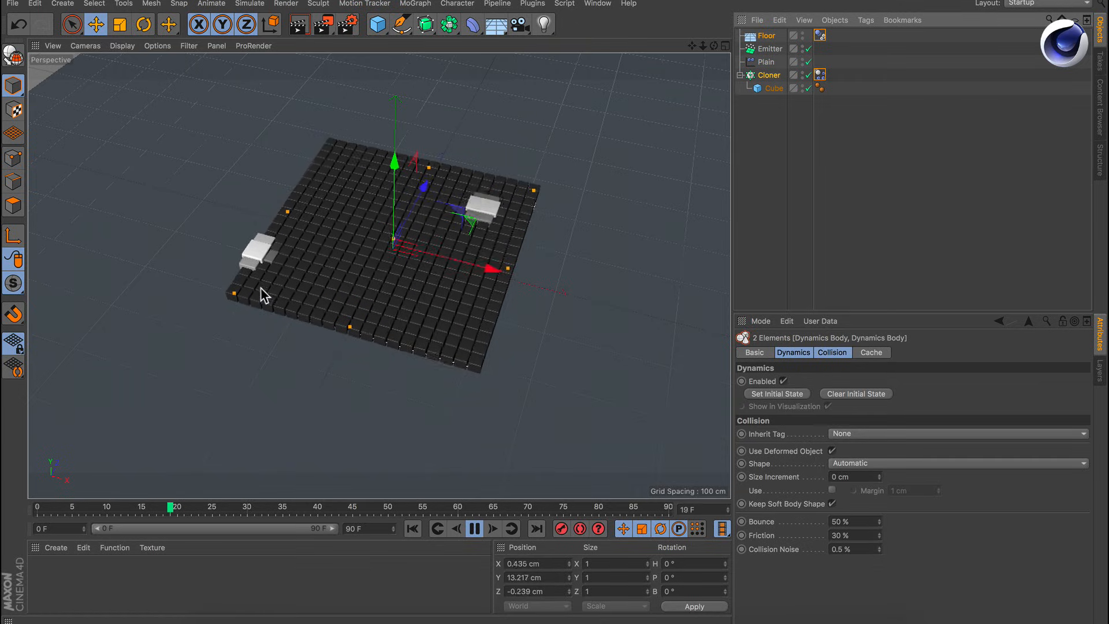
{"action": "left_click", "coordinate": [474, 529]}
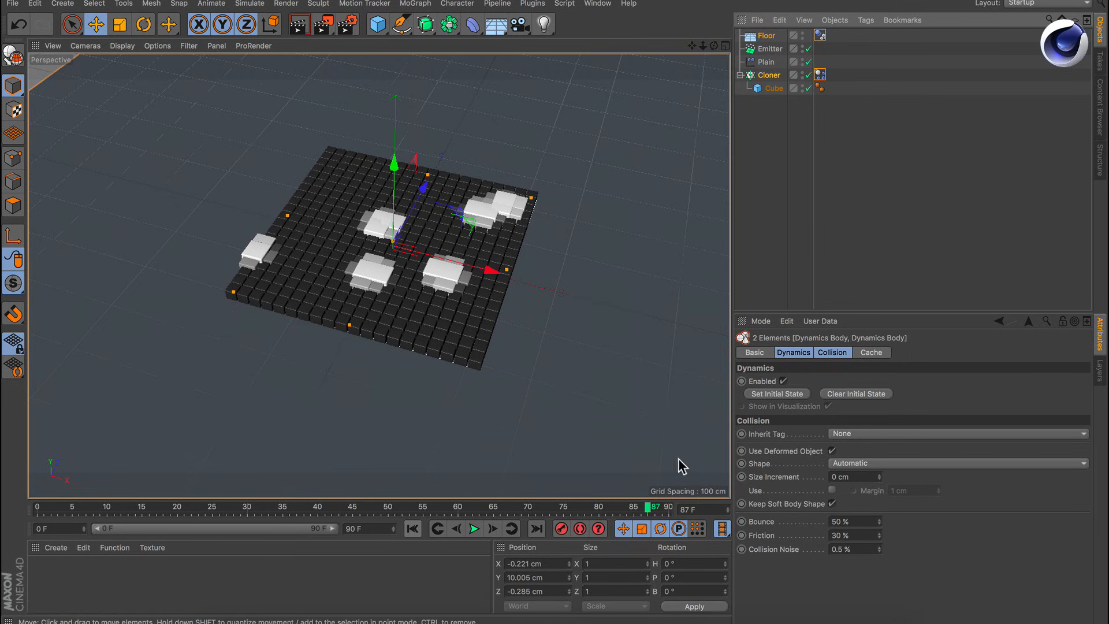
{"action": "left_click", "coordinate": [413, 528]}
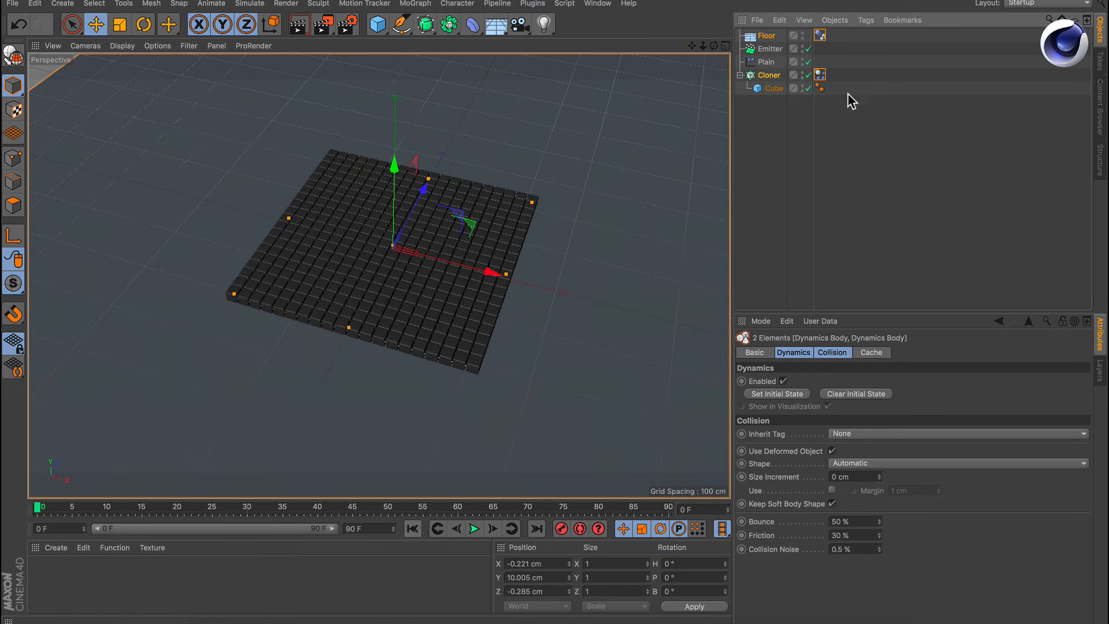
Set Individual Elements to All in the collision settings of the Cloner's Dynamics Body tag.
{"action": "left_click", "coordinate": [820, 90]}
{"action": "left_click", "coordinate": [820, 75]}
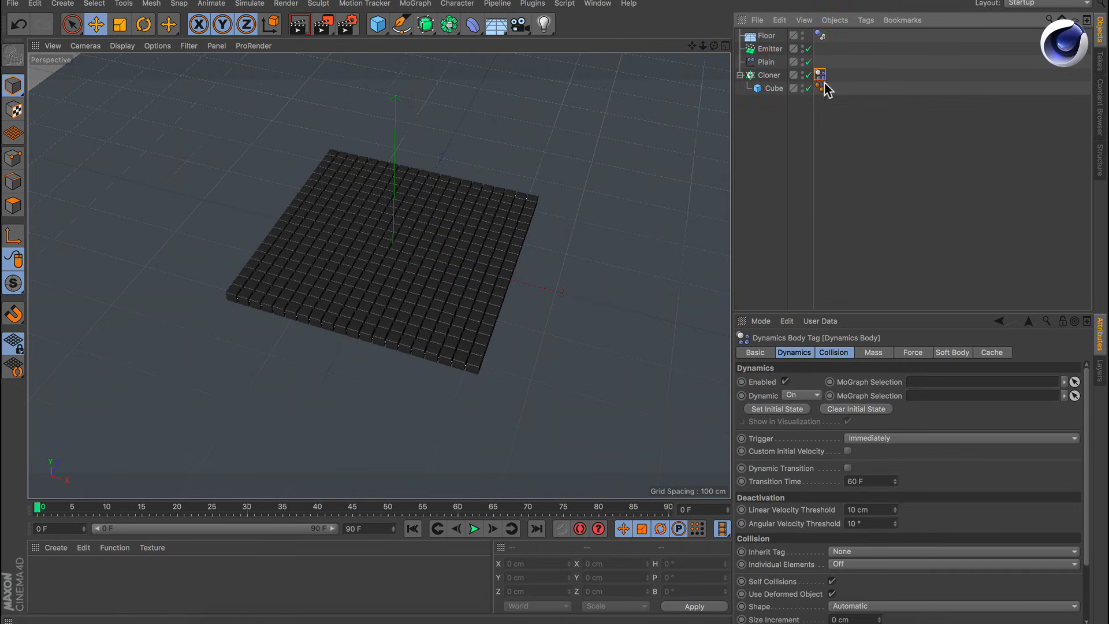
{"action": "left_click", "coordinate": [836, 352]}
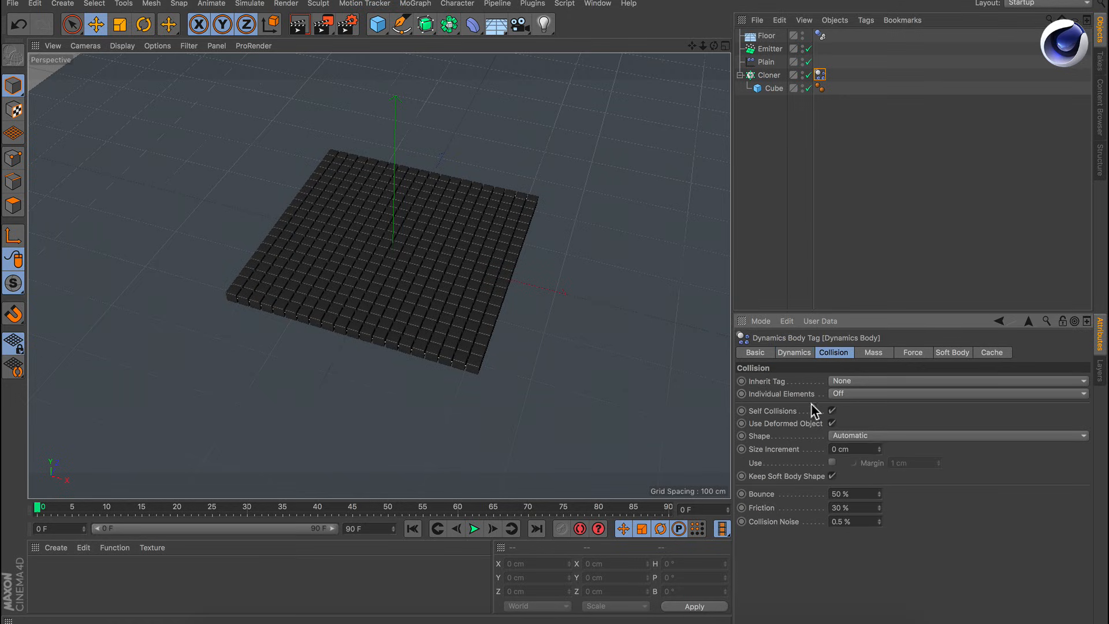
{"action": "left_click", "coordinate": [861, 394]}
{"action": "left_click", "coordinate": [860, 427]}
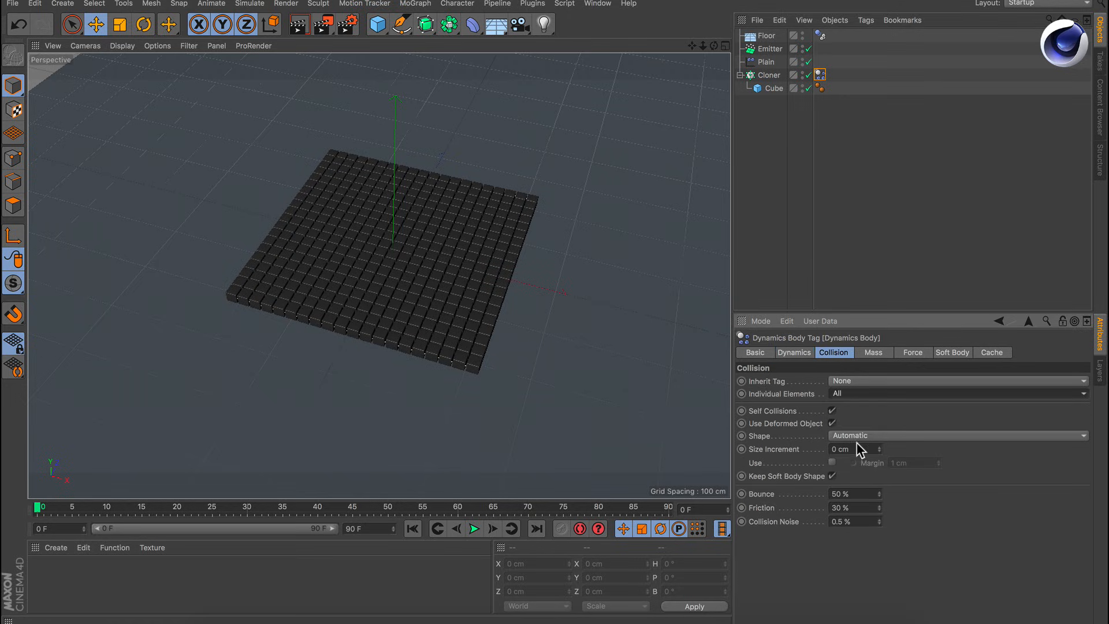
Hide the Emitter in the editor and renderer while playing the simulation to check the individual cube collisions, and return to frame 0.
{"action": "left_click", "coordinate": [473, 528]}
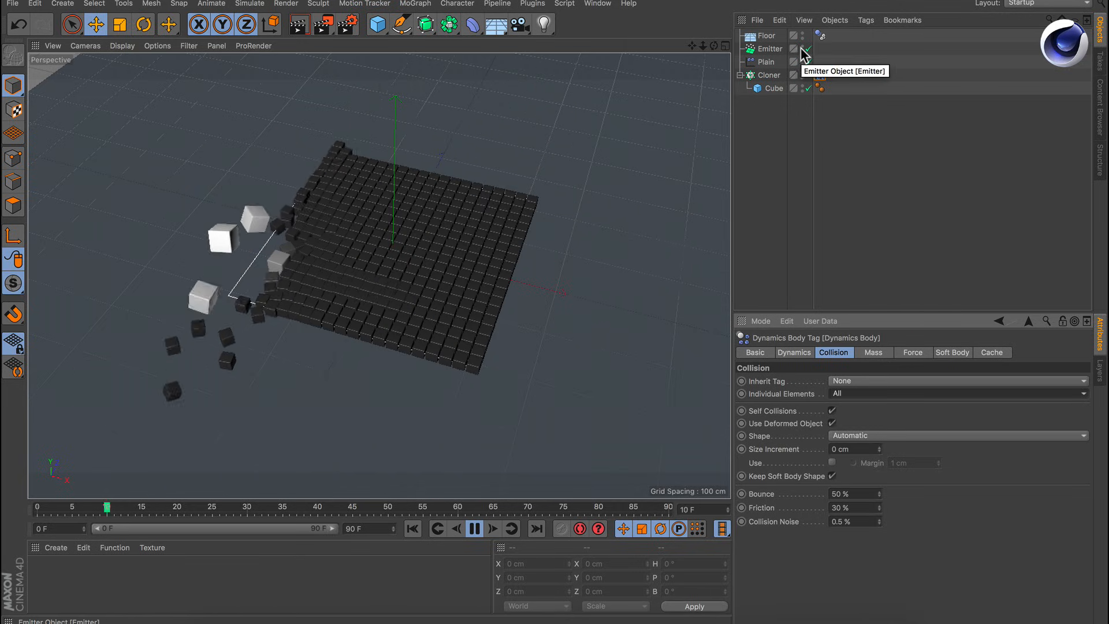
{"action": "double_click", "coordinate": [802, 49], "text": "alt"}
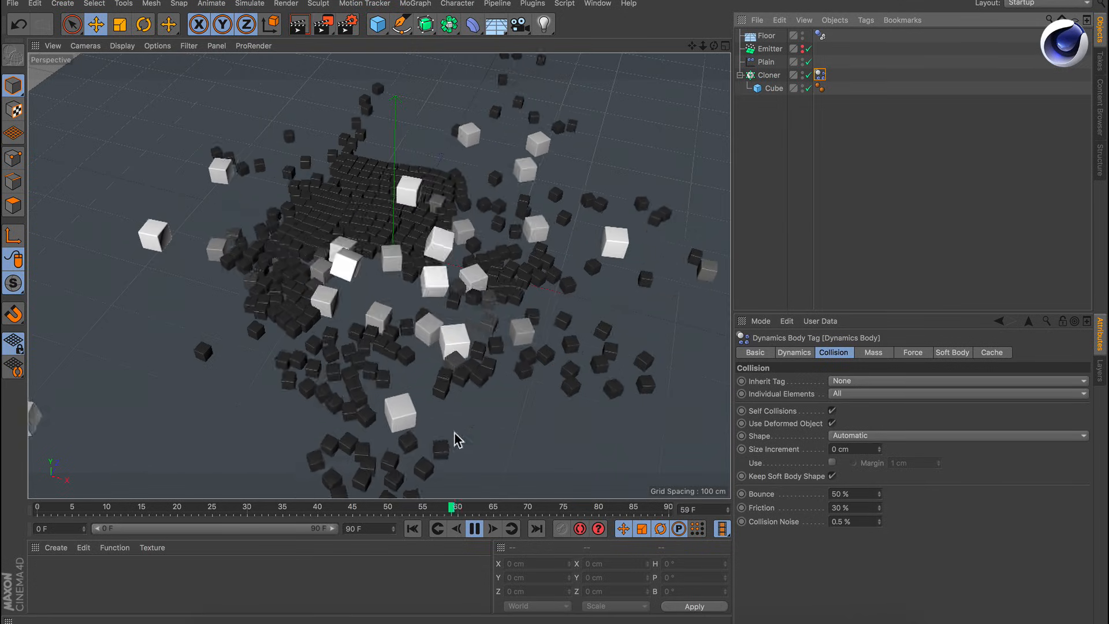
{"action": "left_click", "coordinate": [473, 529]}
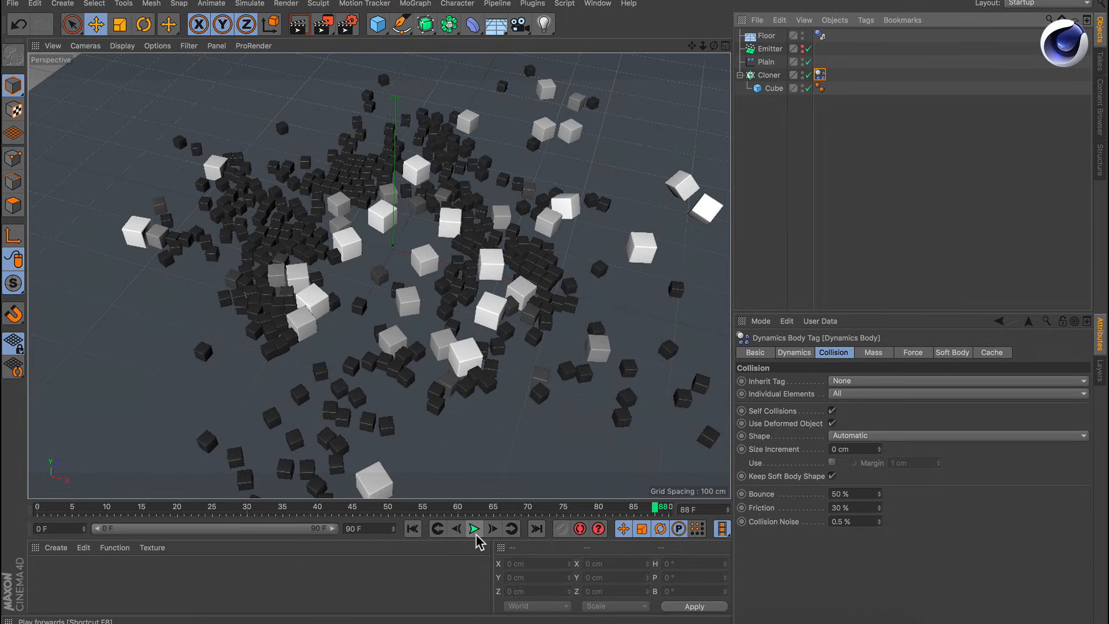
{"action": "left_click", "coordinate": [414, 528]}
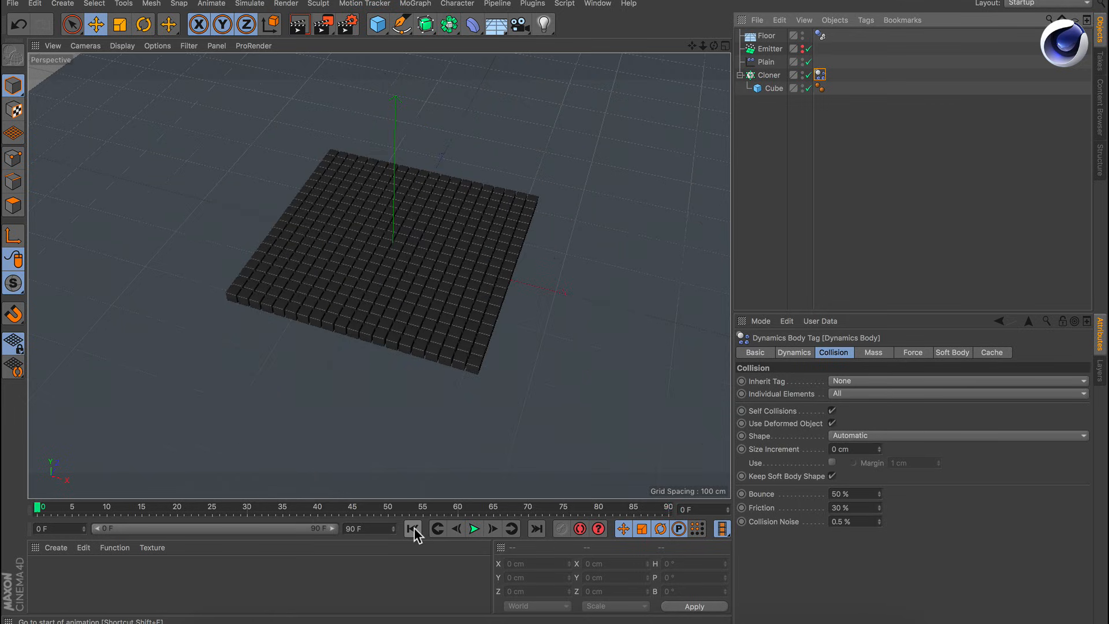
Switch to the Keynote presentation to view the star-shaped cube reference slide, and switch back to Cinema 4D.
{"action": "left_click_drag", "start_coordinate": [441, 260], "coordinate": [478, 282], "text": "alt"}
{"action": "left_click", "coordinate": [467, 619]}
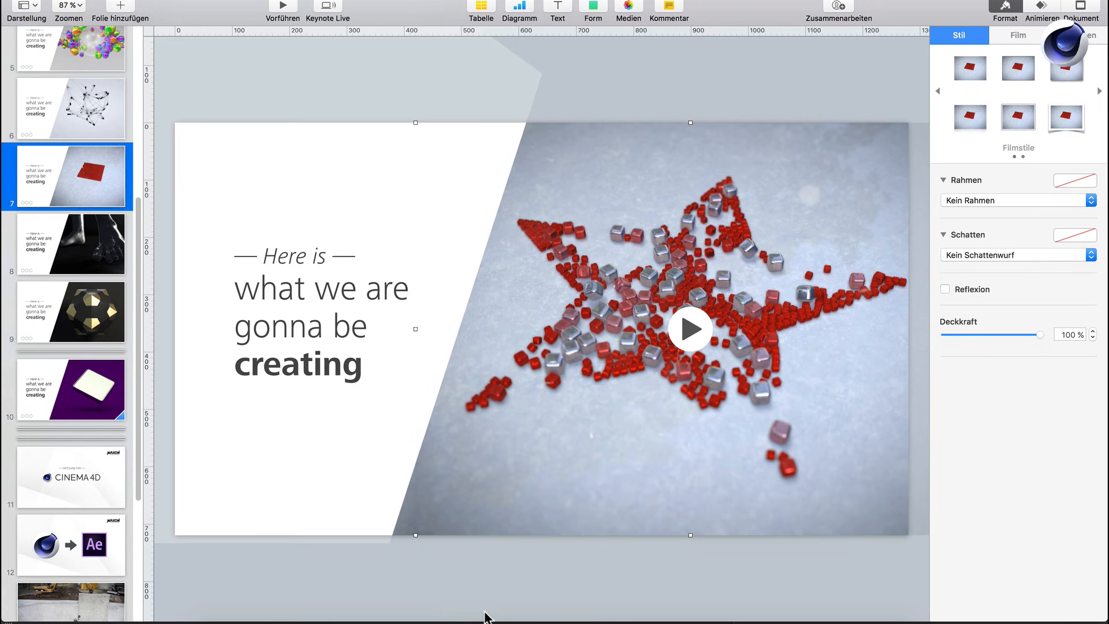
{"action": "left_click", "coordinate": [353, 620]}
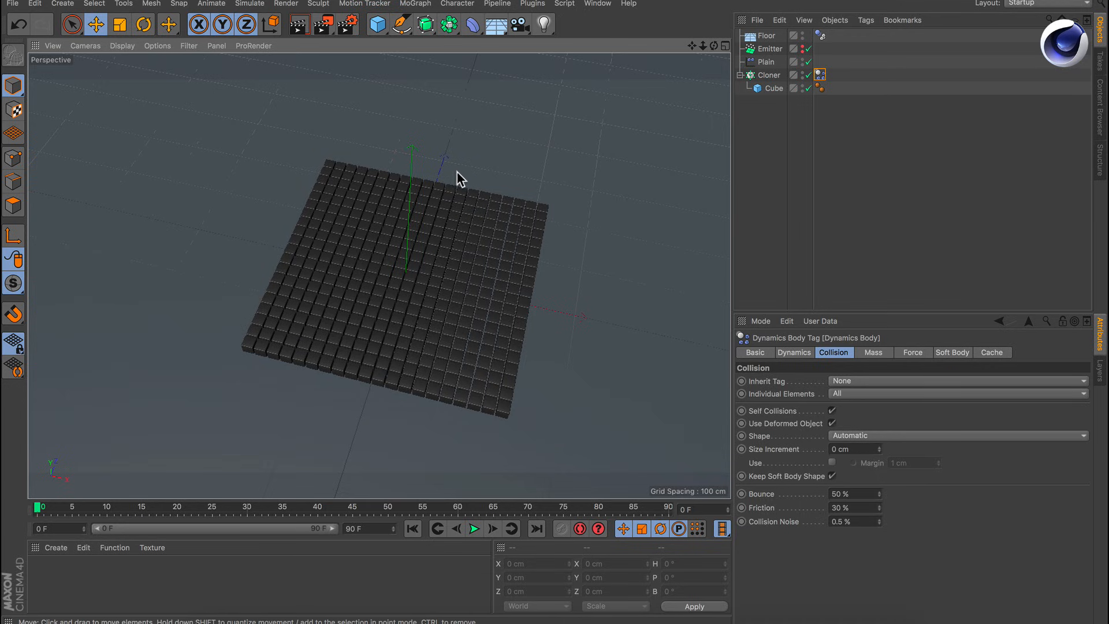
Add a Star spline in the XZ plane and scale it up to about 1130 cm across so it surrounds the cube grid.
{"action": "left_click_drag", "start_coordinate": [457, 171], "coordinate": [430, 207], "text": "alt"}
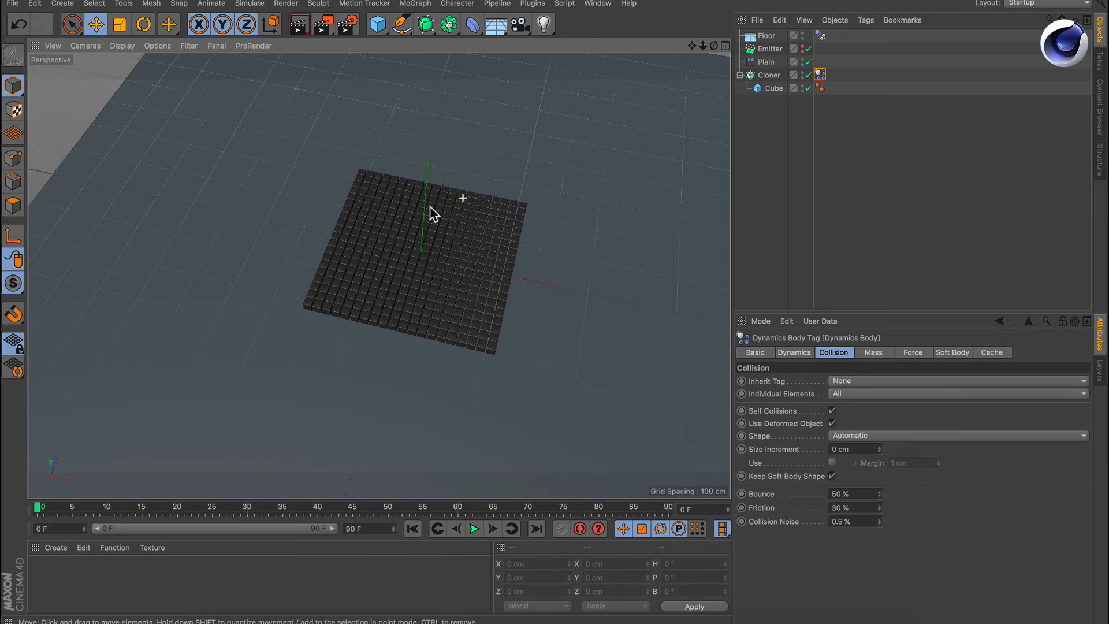
{"action": "left_click", "coordinate": [395, 28]}
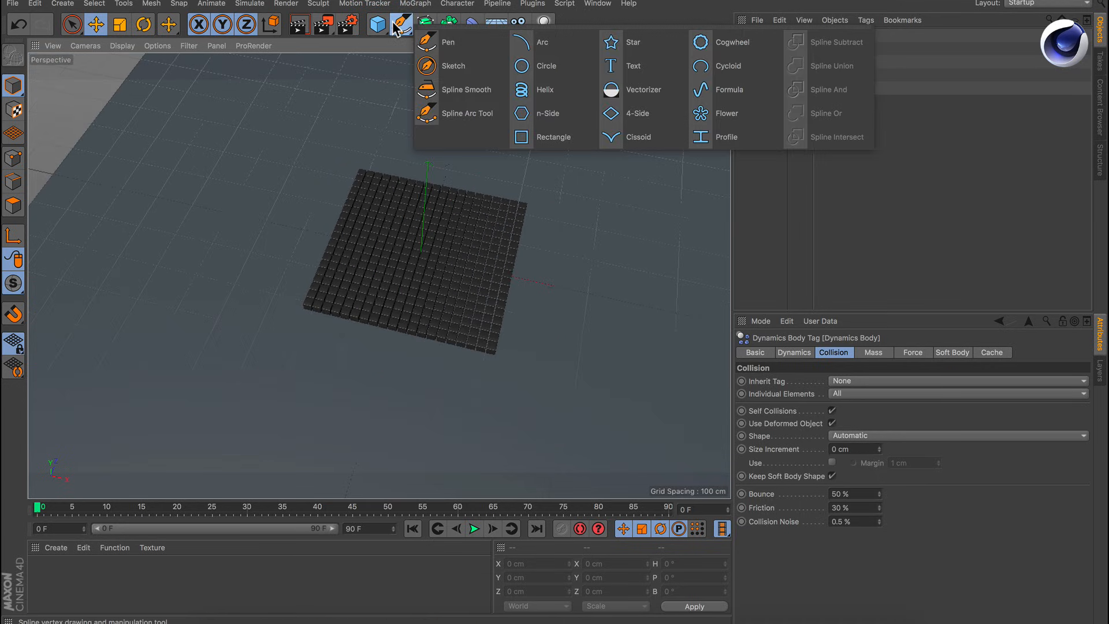
{"action": "left_click", "coordinate": [653, 46]}
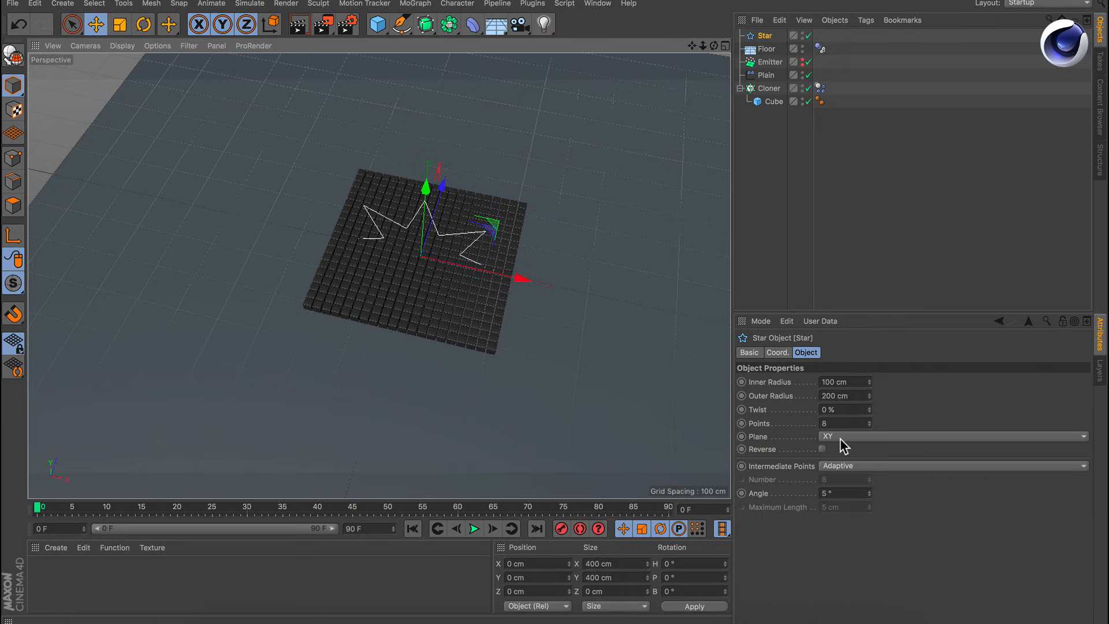
{"action": "left_click", "coordinate": [840, 438]}
{"action": "left_click", "coordinate": [848, 472]}
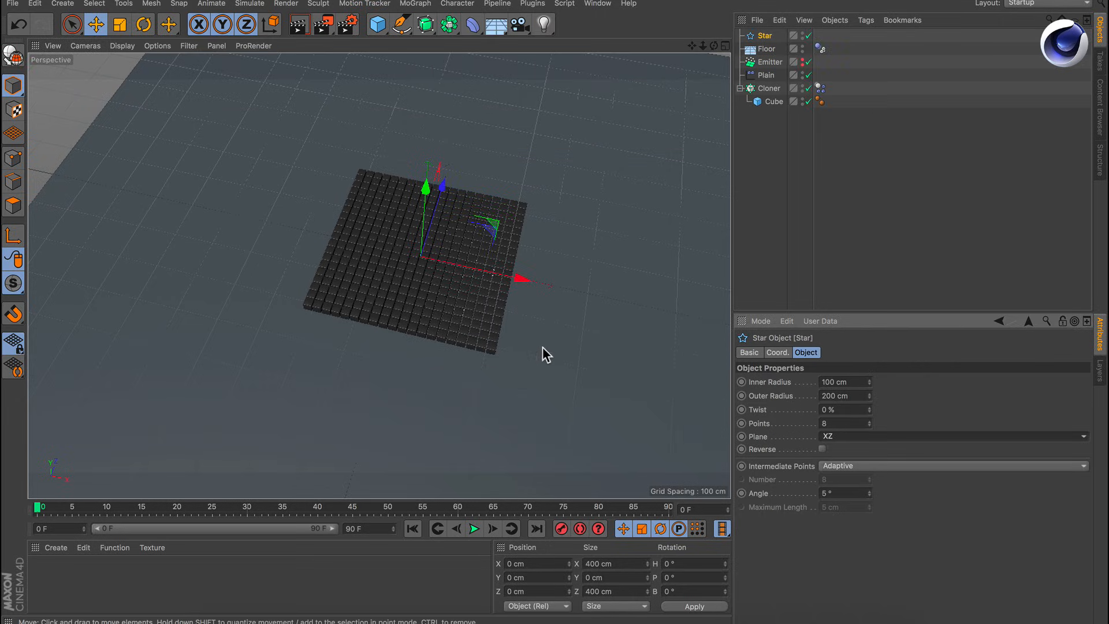
{"action": "key", "text": "t"}
{"action": "left_click_drag", "start_coordinate": [618, 353], "coordinate": [964, 435]}
{"action": "left_click_drag", "start_coordinate": [694, 318], "coordinate": [720, 322]}
Add an n-Side spline with a radius of 3 cm as the sweep profile.
{"action": "left_click_drag", "start_coordinate": [401, 24], "coordinate": [553, 120]}
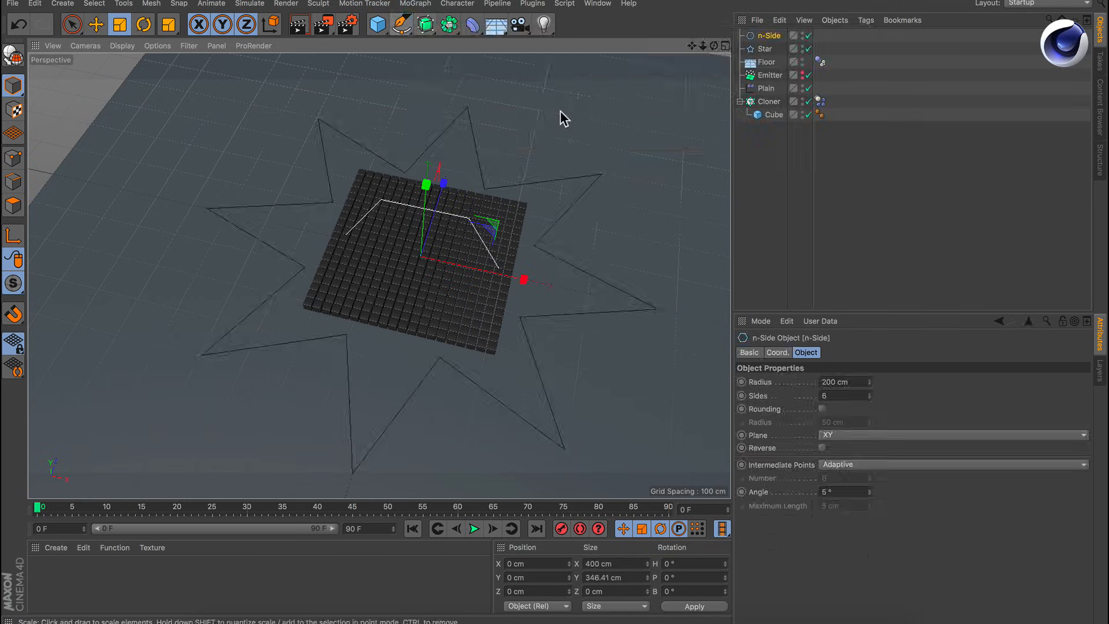
{"action": "double_click", "coordinate": [844, 382]}
{"action": "type", "text": "3"}
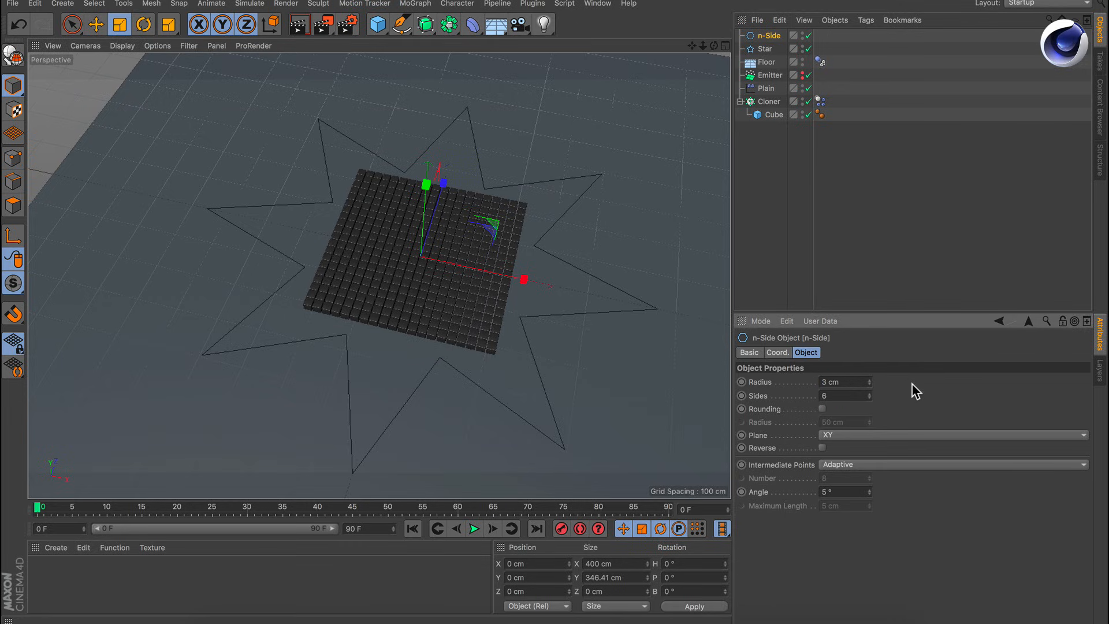
{"action": "key", "text": "Return"}
Add a Sweep object and place the n-Side and Star splines inside it as children.
{"action": "left_click_drag", "start_coordinate": [426, 29], "coordinate": [488, 92]}
{"action": "left_click", "coordinate": [769, 49]}
{"action": "left_click", "coordinate": [762, 61], "text": "ctrl"}
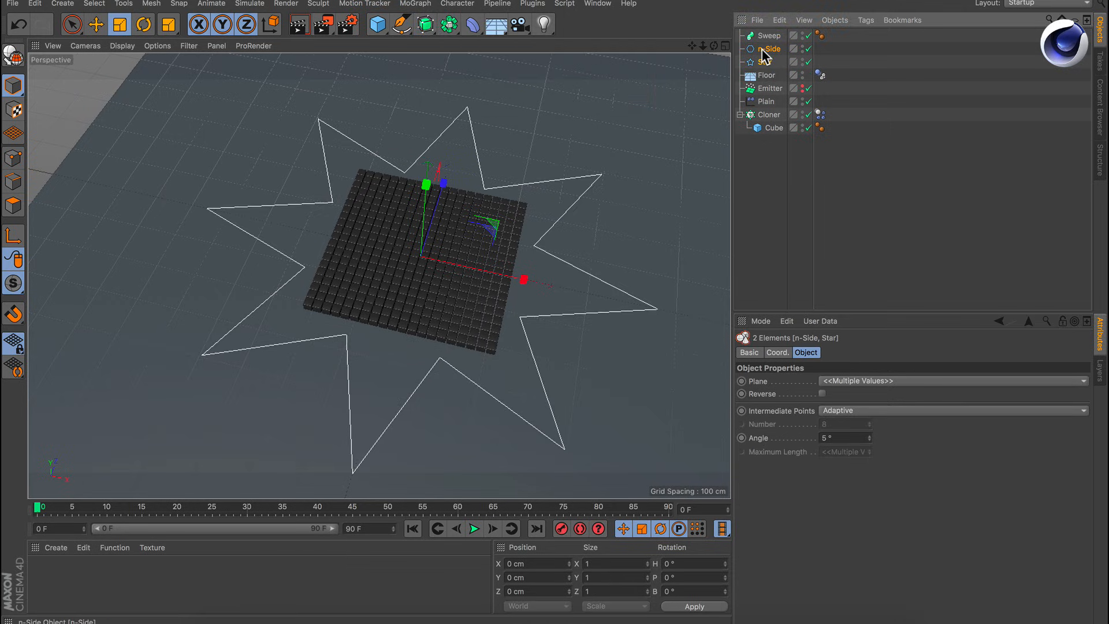
{"action": "left_click_drag", "start_coordinate": [762, 50], "coordinate": [766, 37]}
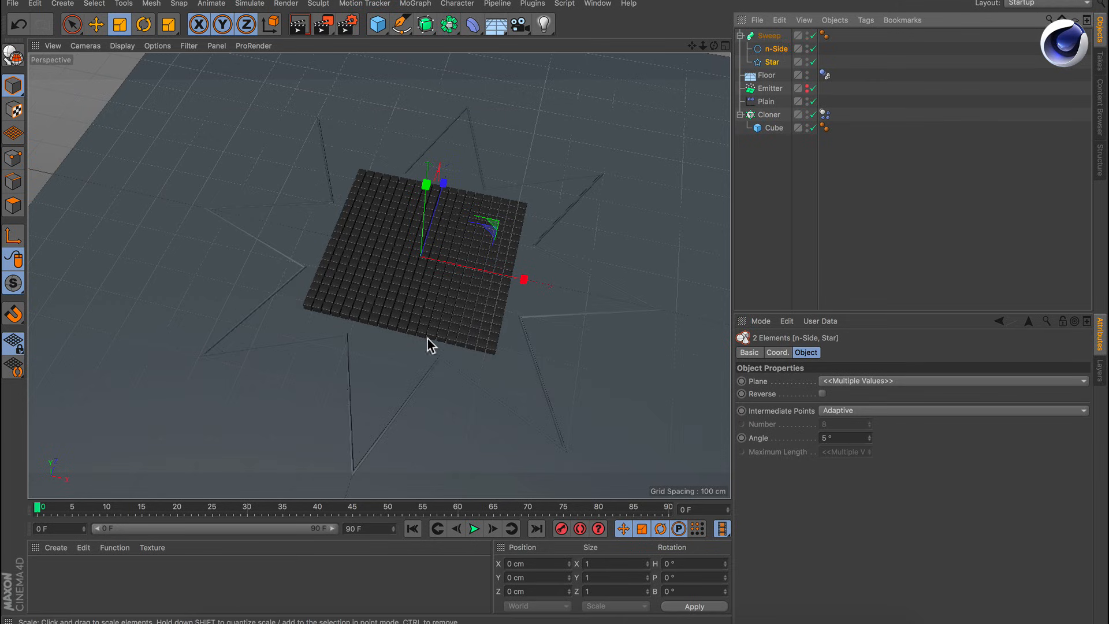
Raise the Sweep about 16.6 cm along the Y axis.
{"action": "left_click_drag", "start_coordinate": [480, 379], "coordinate": [457, 316], "text": "alt"}
{"action": "right_click_drag", "start_coordinate": [450, 369], "coordinate": [566, 328], "text": "alt"}
{"action": "left_click_drag", "start_coordinate": [433, 345], "coordinate": [477, 346], "text": "alt"}
{"action": "right_click_drag", "start_coordinate": [478, 342], "coordinate": [418, 363], "text": "alt"}
{"action": "left_click", "coordinate": [767, 37]}
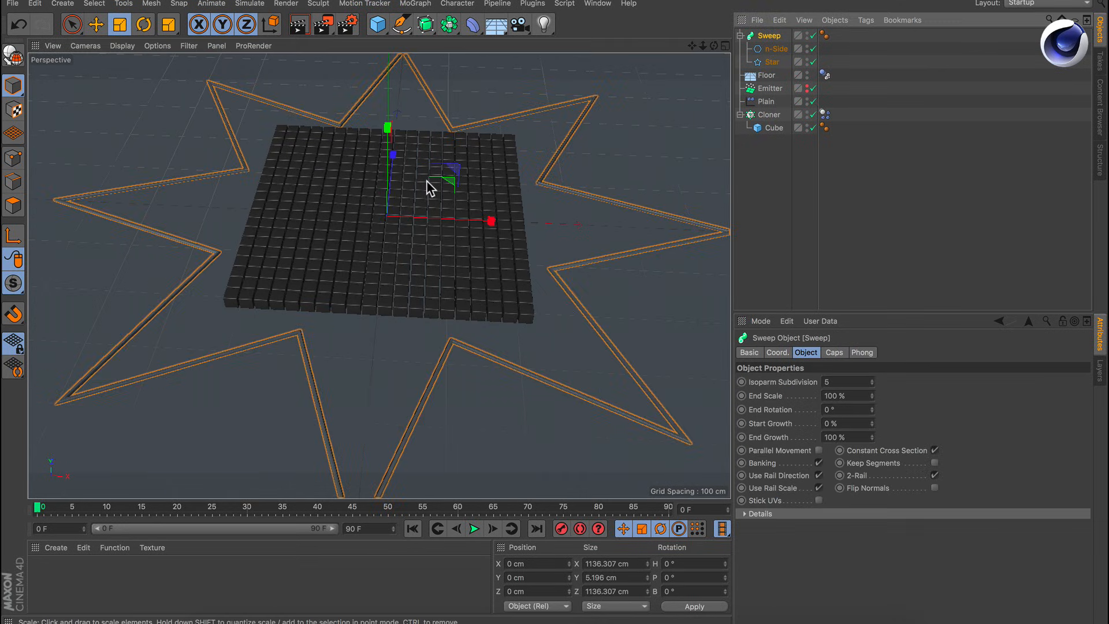
{"action": "key", "text": "e"}
{"action": "left_click_drag", "start_coordinate": [389, 129], "coordinate": [389, 122]}
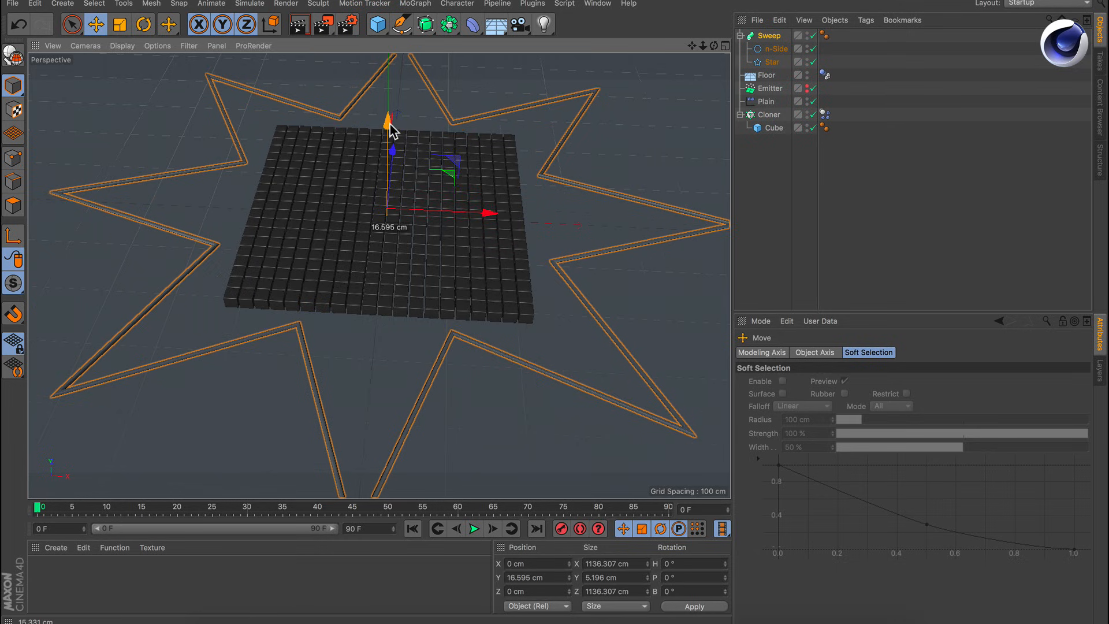
Set the Sweep's Y scale to 20 to make the star outline a tall wall.
{"action": "left_click", "coordinate": [770, 36]}
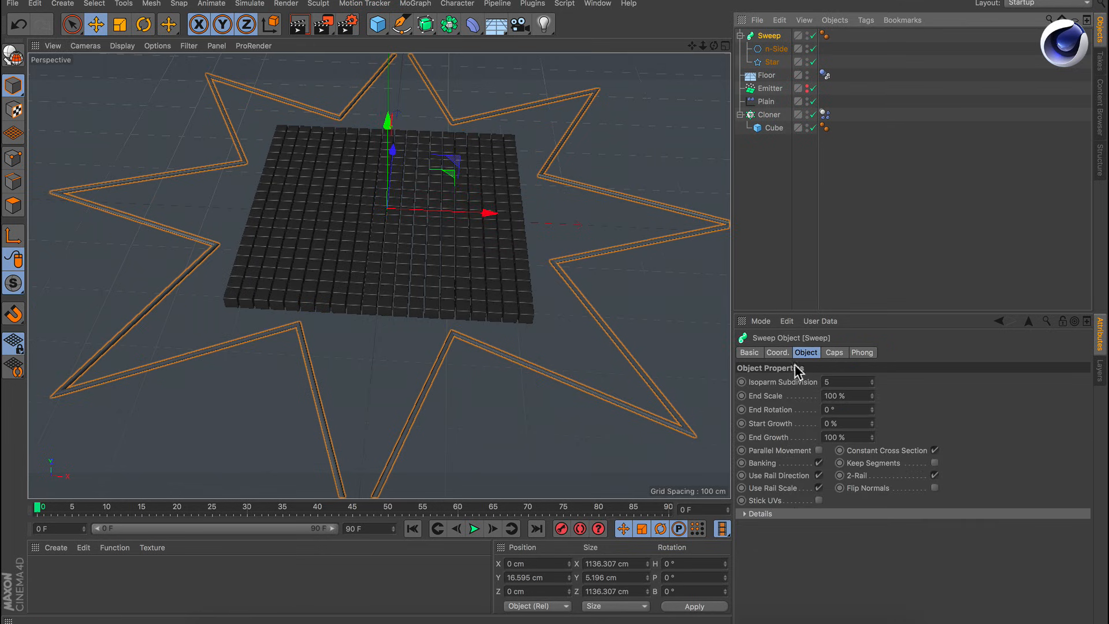
{"action": "left_click", "coordinate": [777, 352]}
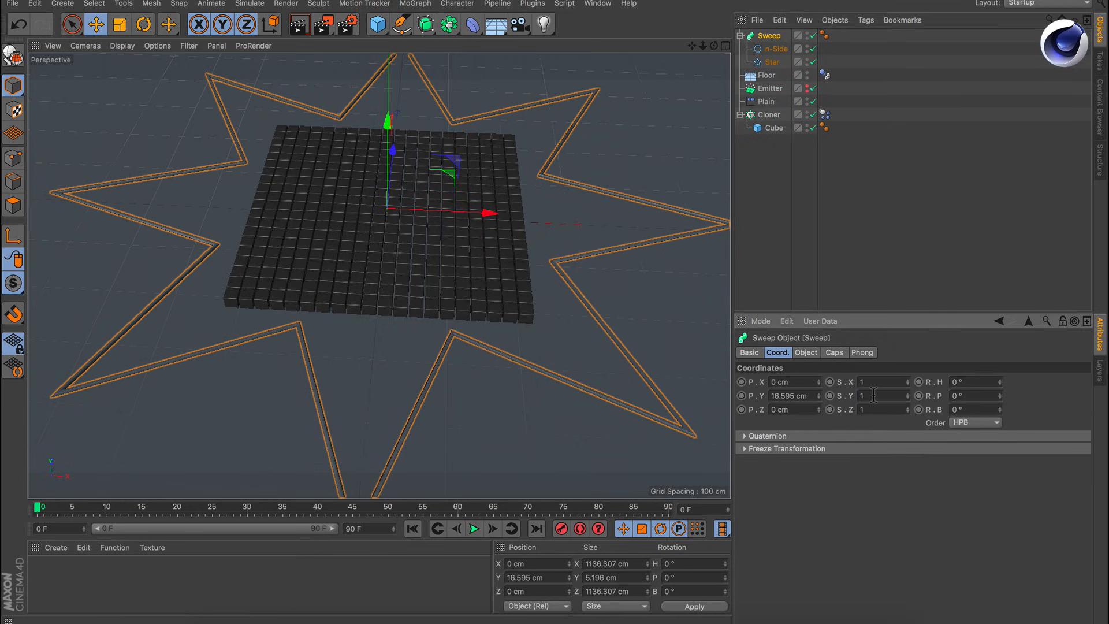
{"action": "key", "text": "Return"}
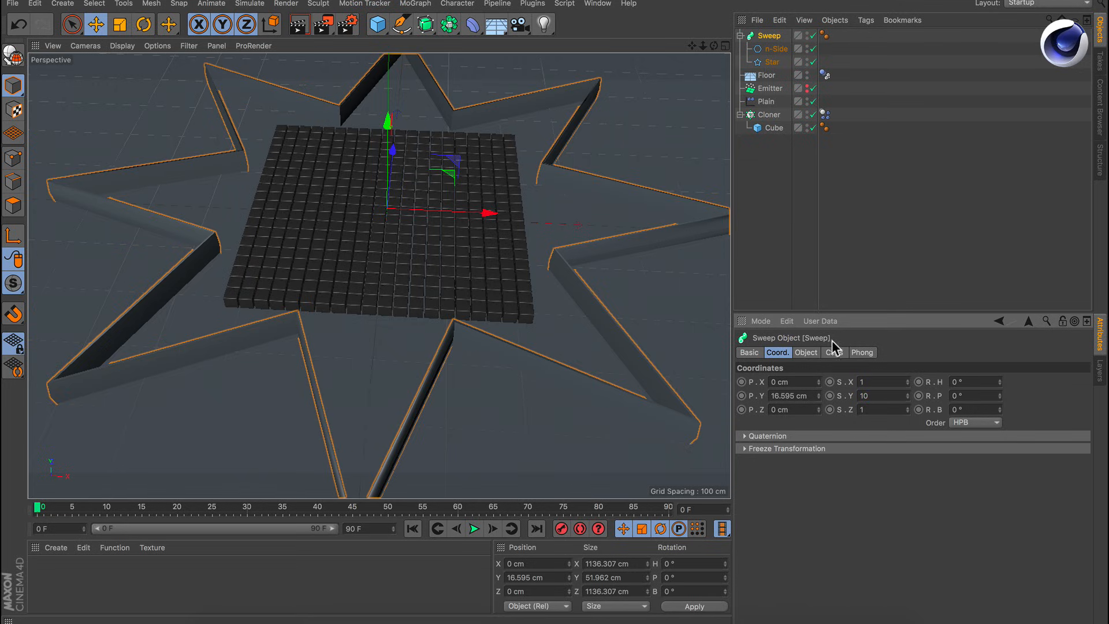
{"action": "type", "text": "20"}
{"action": "key", "text": "Return"}
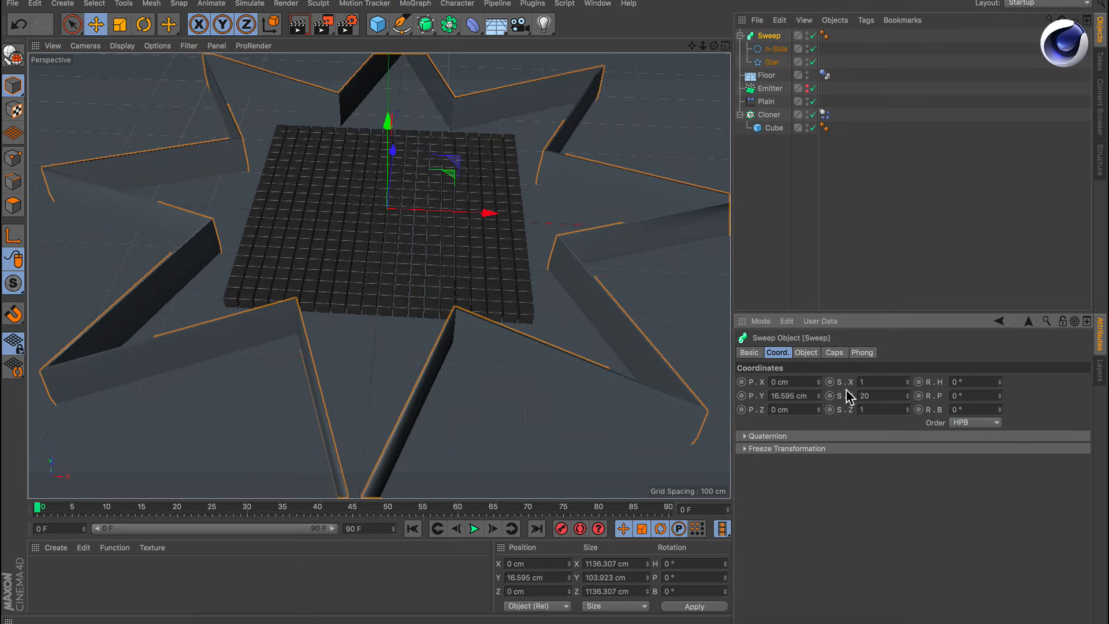
Add a Collider Body simulation tag to the Sweep.
{"action": "left_click_drag", "start_coordinate": [468, 247], "coordinate": [643, 201], "text": "alt"}
{"action": "right_click", "coordinate": [759, 37]}
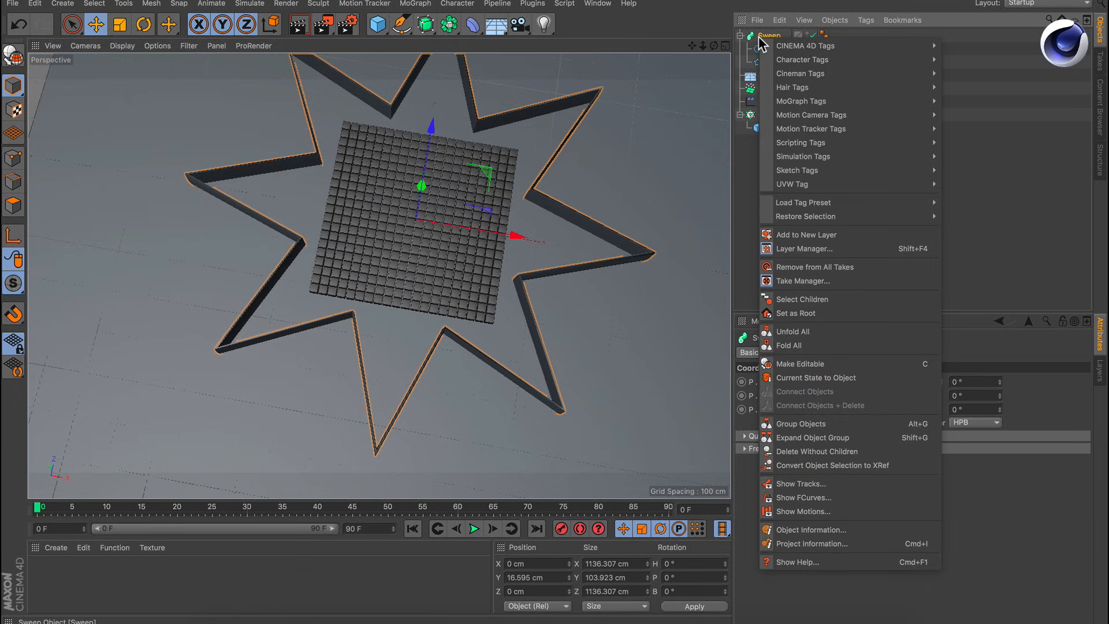
{"action": "mouse_move", "coordinate": [821, 160]}
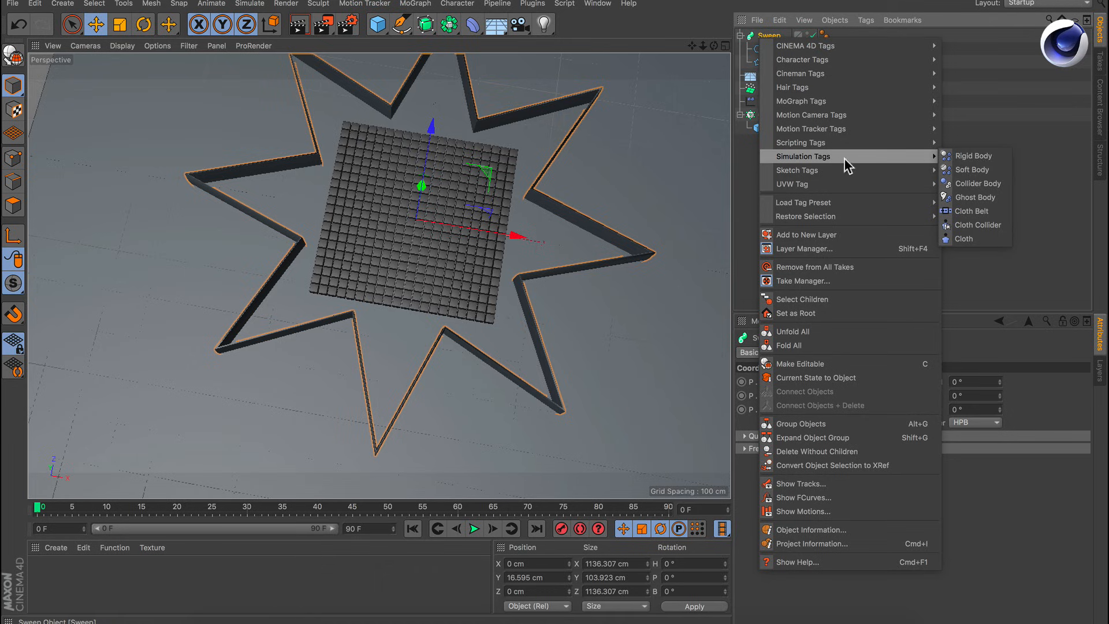
{"action": "left_click", "coordinate": [981, 184]}
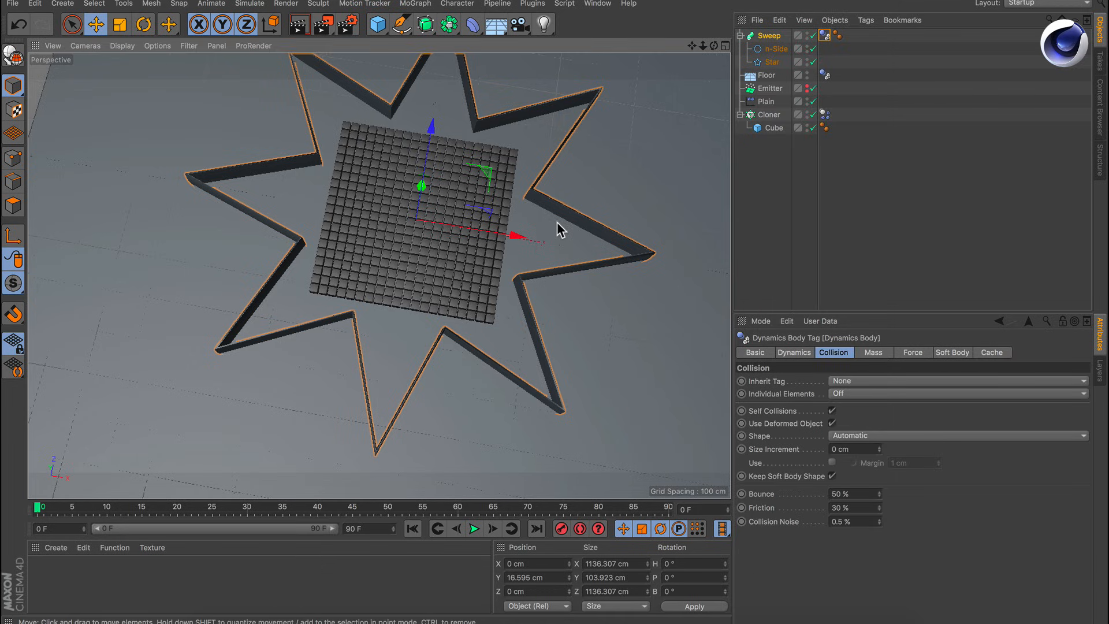
Set the collision shape of the Sweep's Dynamics Body tag to Static Mesh.
{"action": "middle_click_drag", "start_coordinate": [557, 222], "coordinate": [524, 255], "text": "alt"}
{"action": "left_click_drag", "start_coordinate": [524, 255], "coordinate": [525, 238], "text": "alt"}
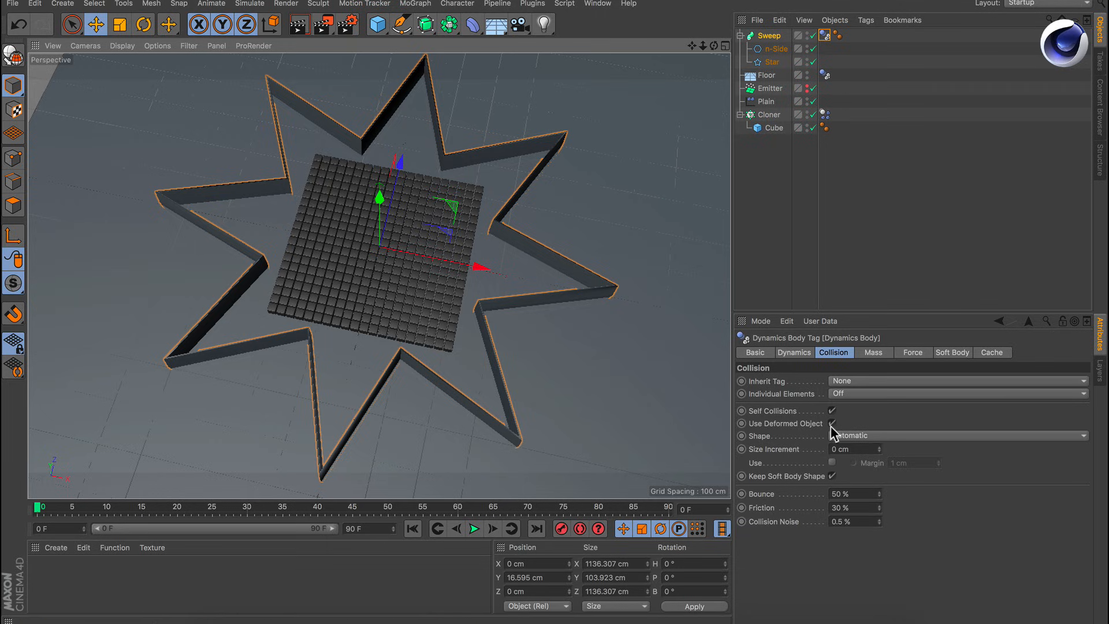
{"action": "left_click", "coordinate": [857, 435]}
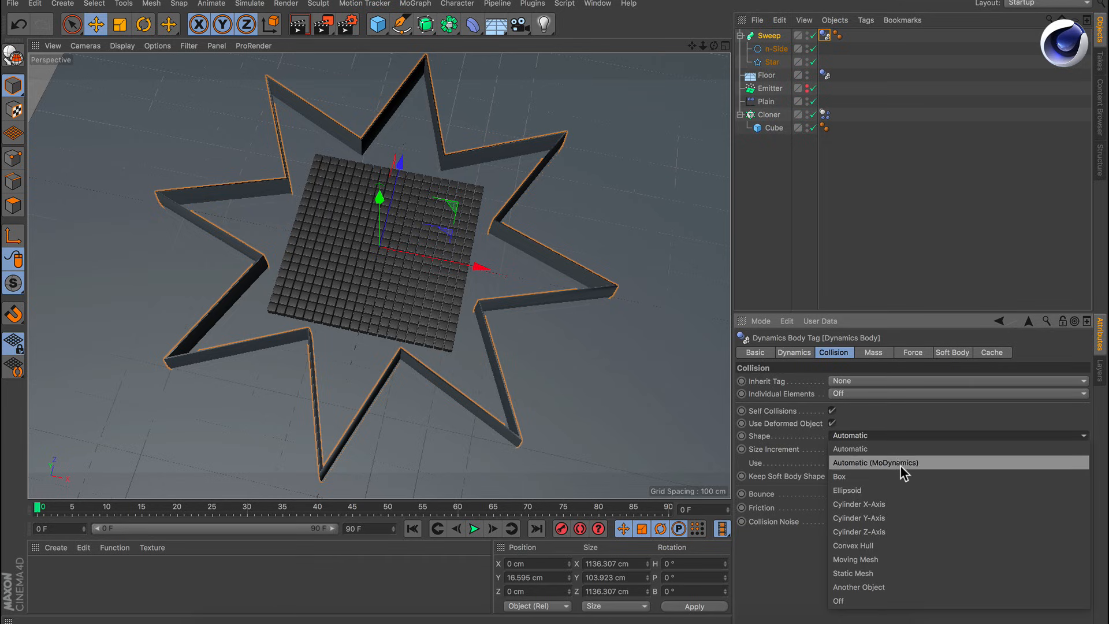
{"action": "left_click", "coordinate": [868, 573]}
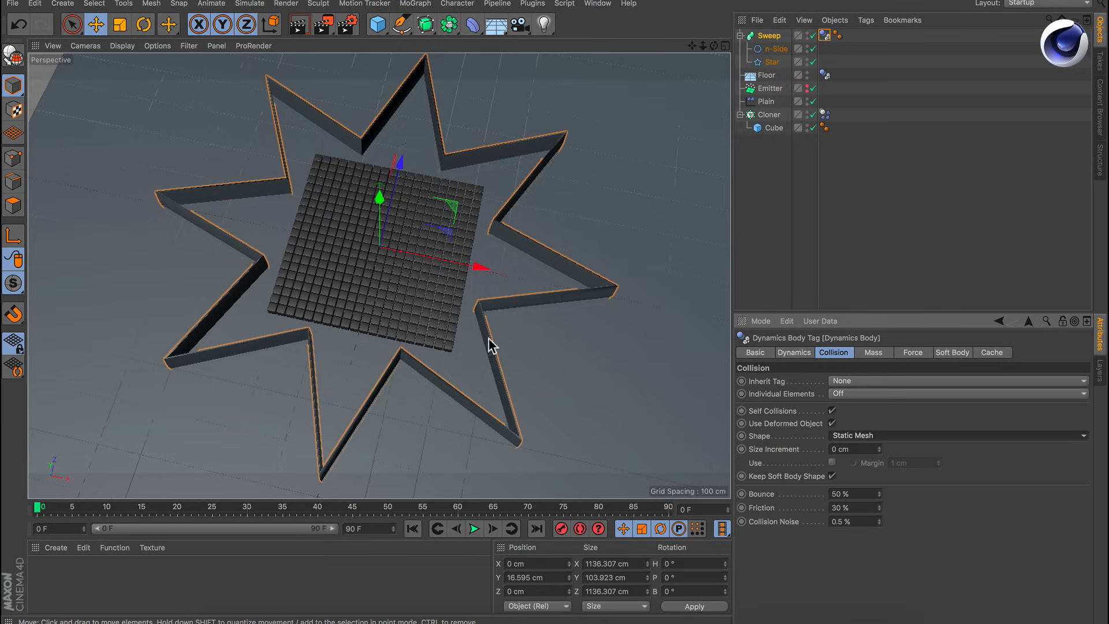
Play the simulation to check how the cubes fill the star-shaped wall.
{"action": "mouse_move", "coordinate": [404, 314]}
{"action": "left_mouse_down", "text": "alt"}
{"action": "mouse_move", "coordinate": [392, 293]}
{"action": "mouse_move", "coordinate": [396, 317]}
{"action": "left_mouse_up", "text": "alt"}
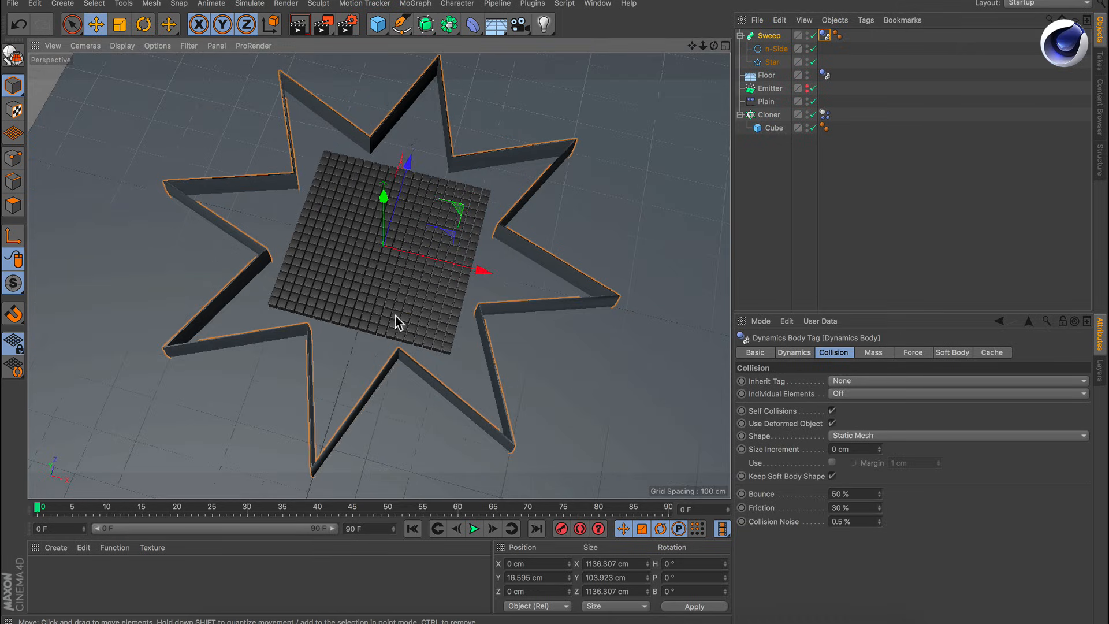
{"action": "left_click", "coordinate": [474, 529]}
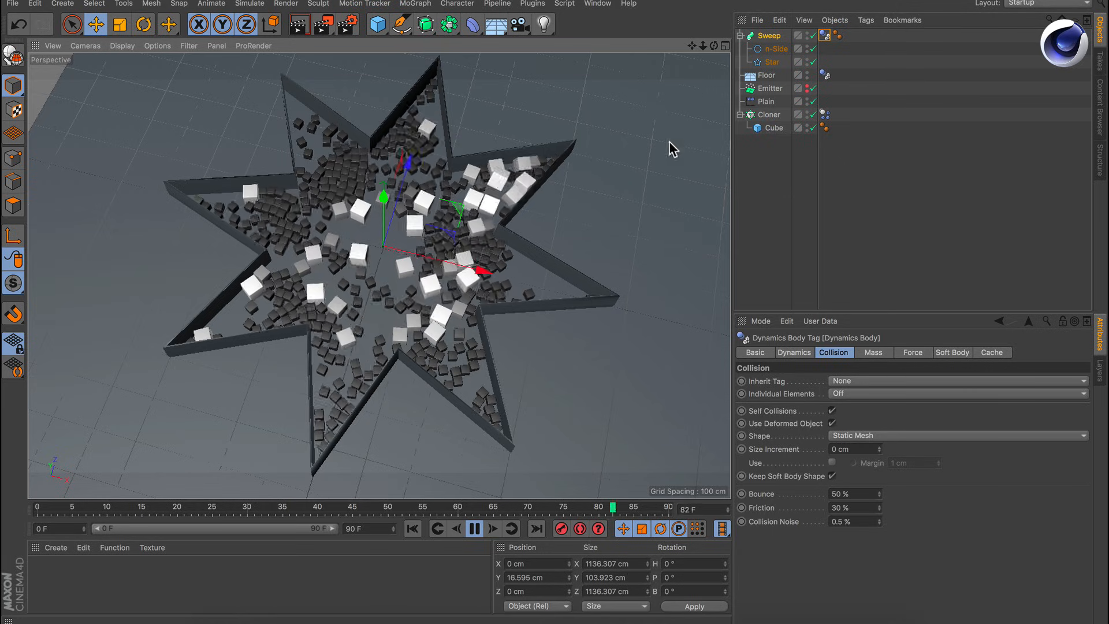
{"action": "left_click", "coordinate": [476, 529]}
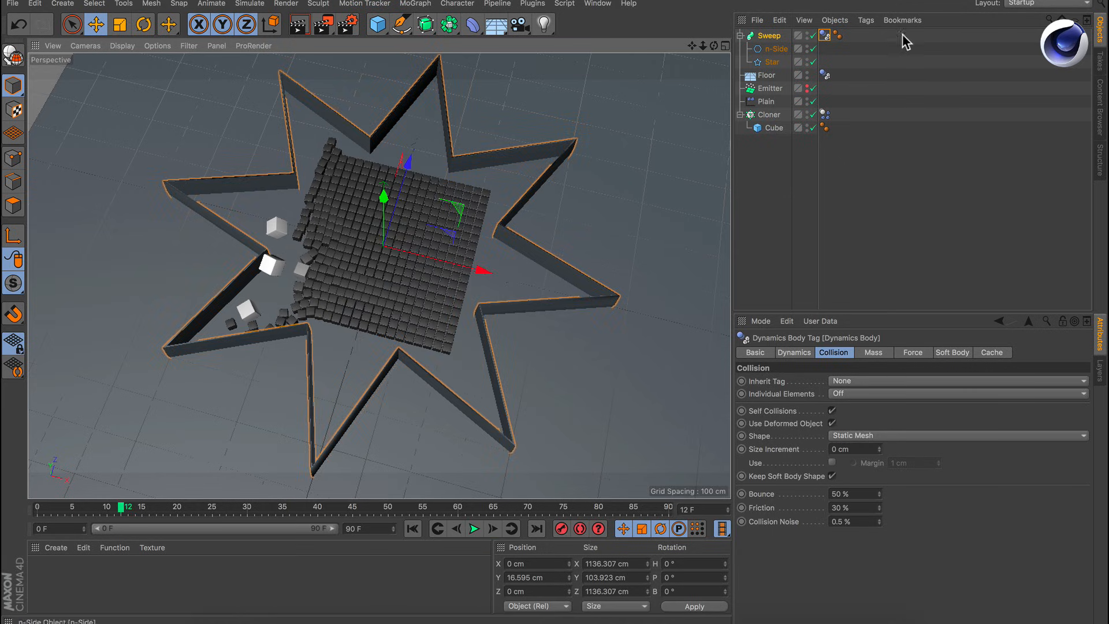
Hide the Sweep in the viewport and extend the project end and preview range to 150 frames.
{"action": "left_click", "coordinate": [808, 36]}
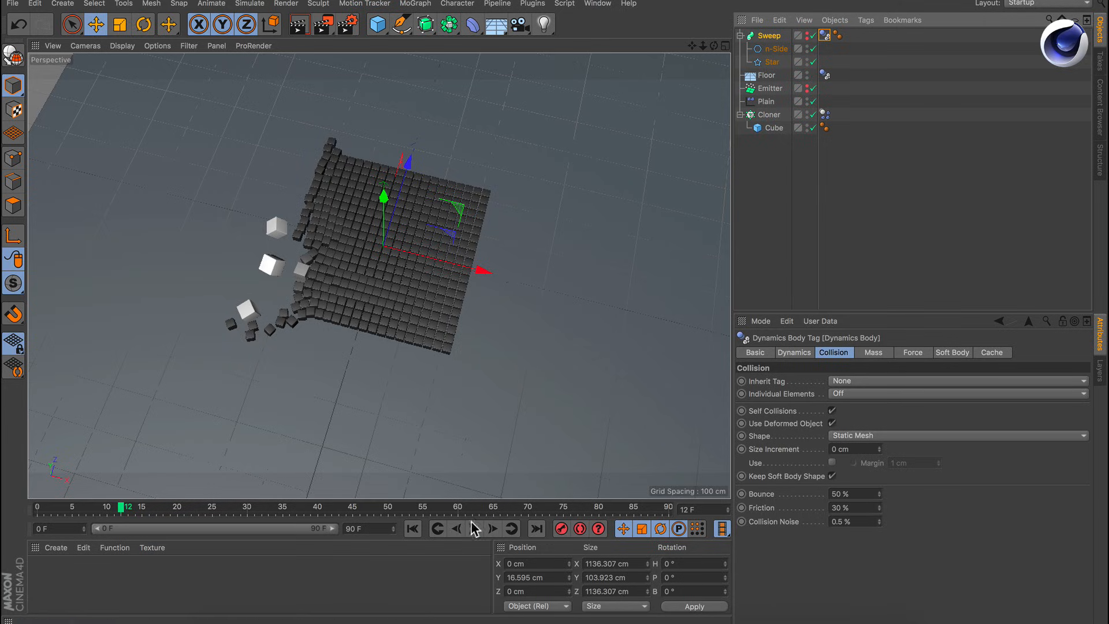
{"action": "left_click", "coordinate": [349, 526]}
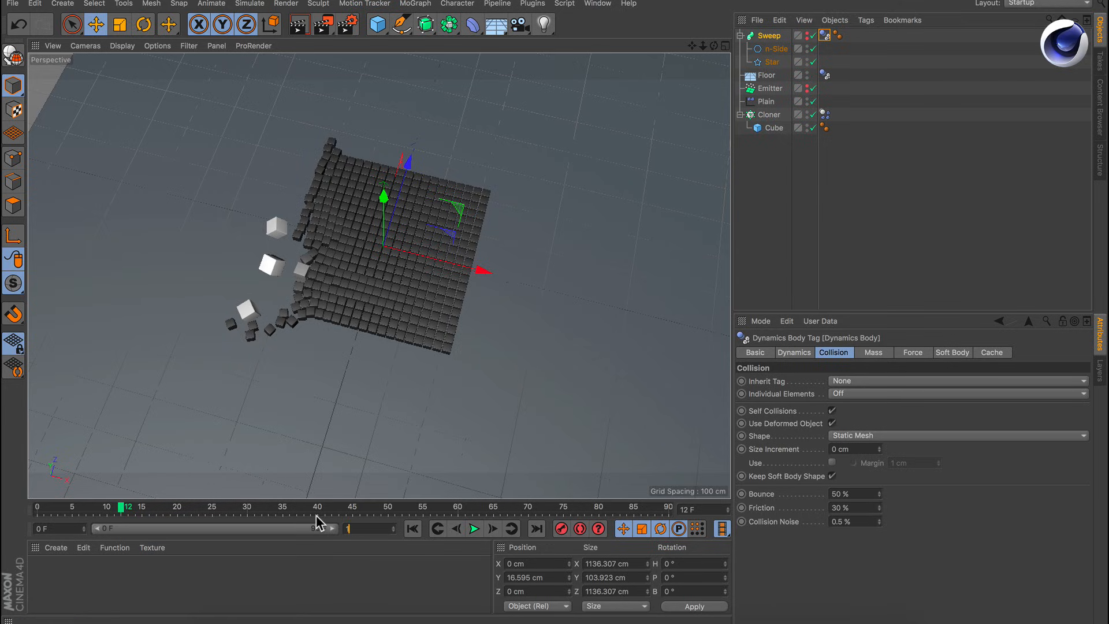
{"action": "left_click", "coordinate": [336, 556]}
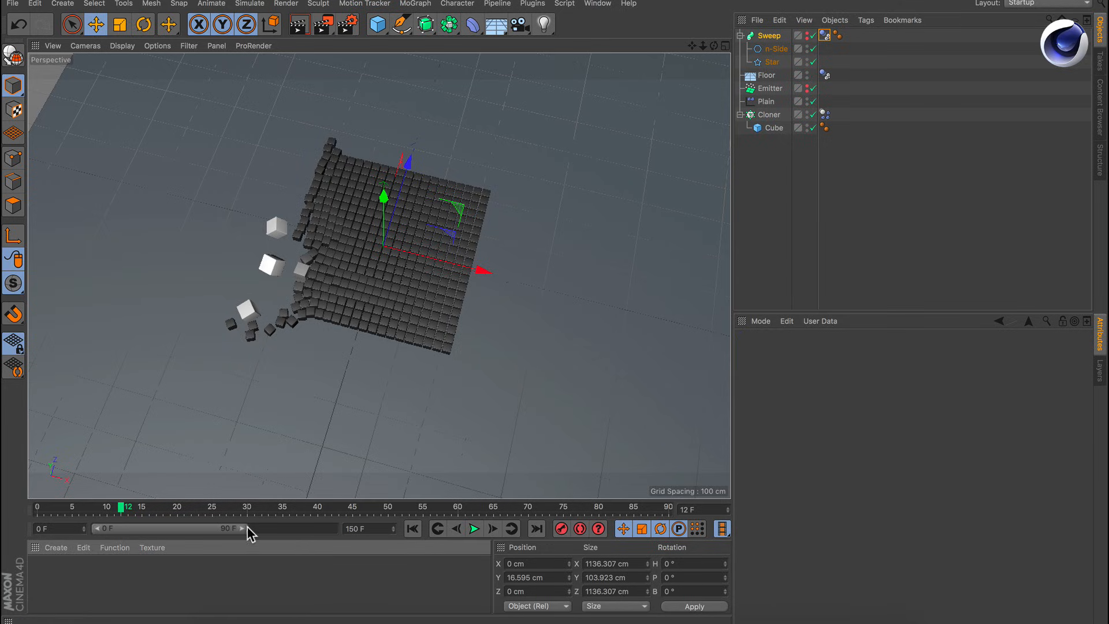
{"action": "left_click_drag", "start_coordinate": [243, 528], "coordinate": [365, 523]}
Play the simulation with the wall hidden, deselect all objects, and stop around frame 66 to examine the cubes.
{"action": "left_click", "coordinate": [474, 529]}
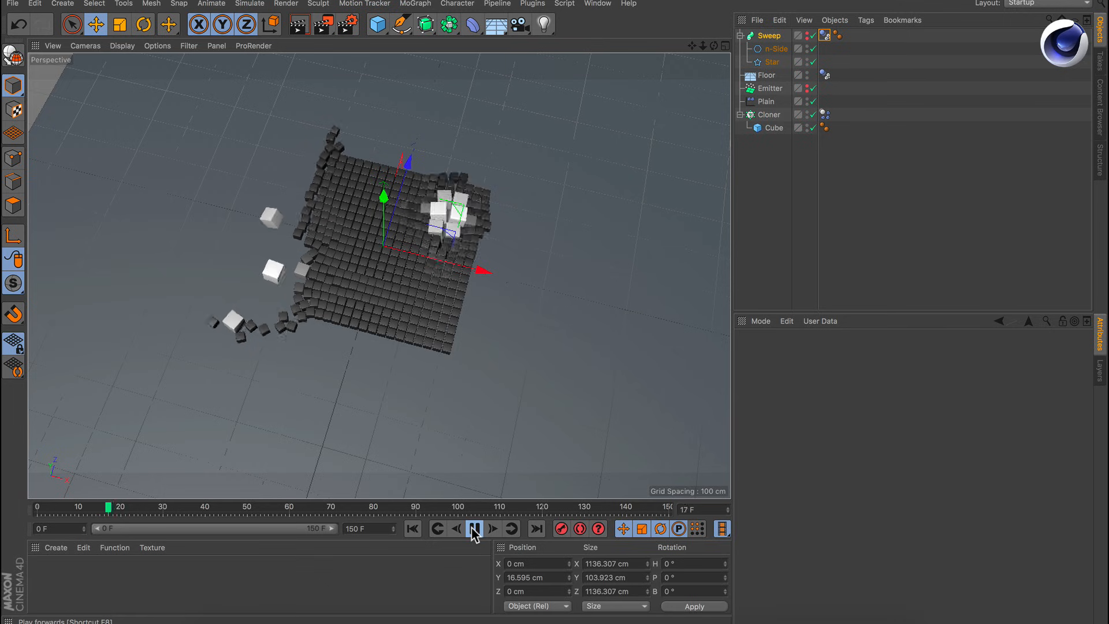
{"action": "left_click", "coordinate": [776, 231]}
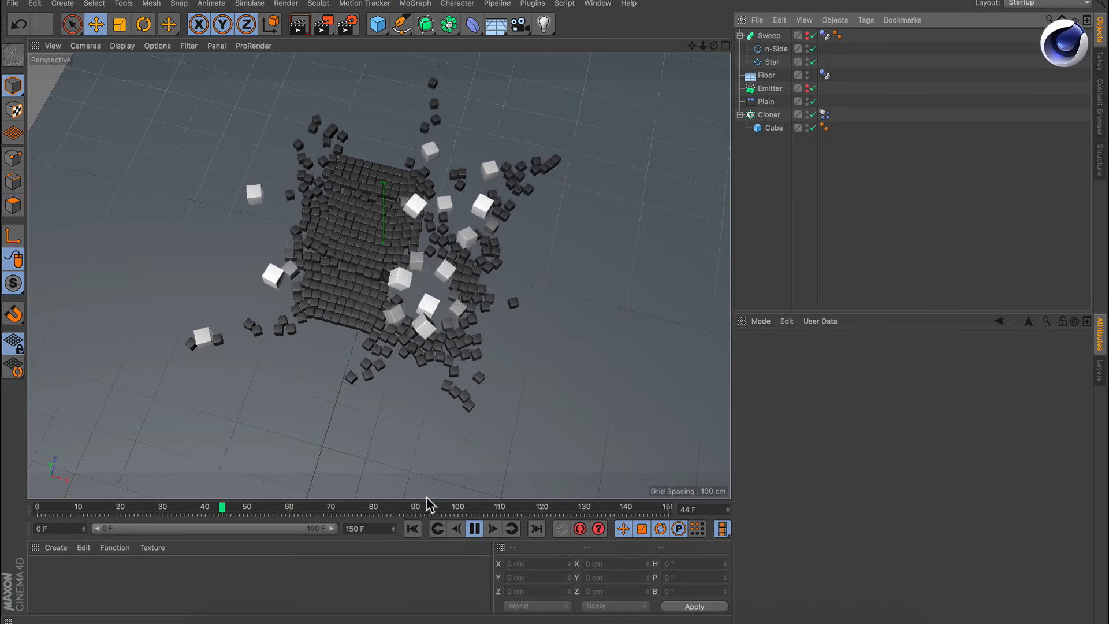
{"action": "left_click", "coordinate": [475, 529]}
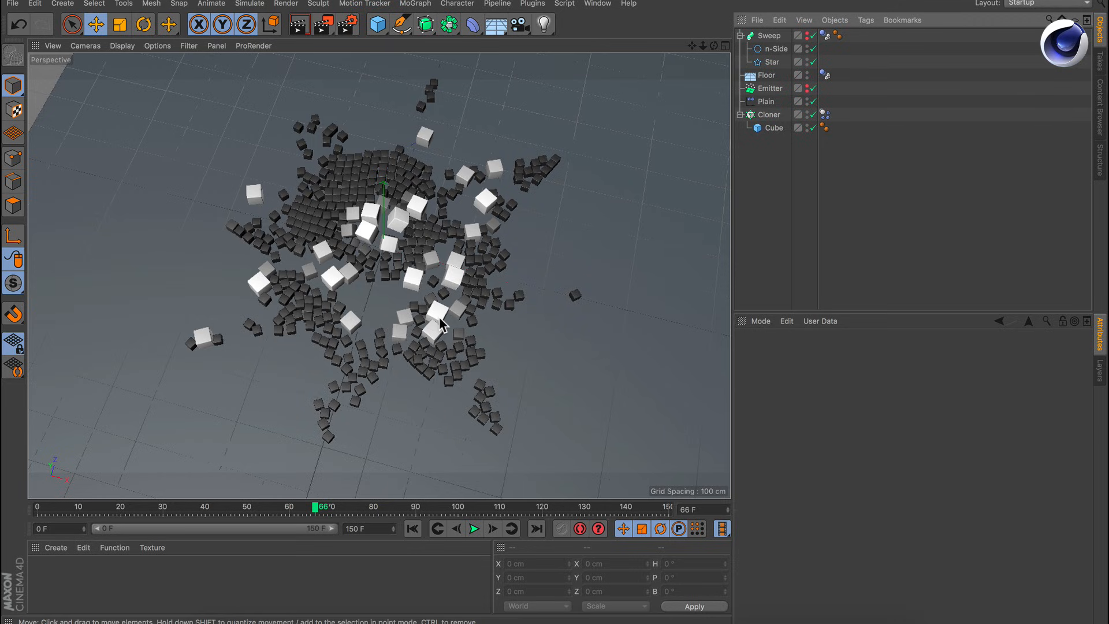
Add a Platonic with a 12 cm radius and place it under the Cloner, below the Cube.
{"action": "left_click", "coordinate": [378, 24]}
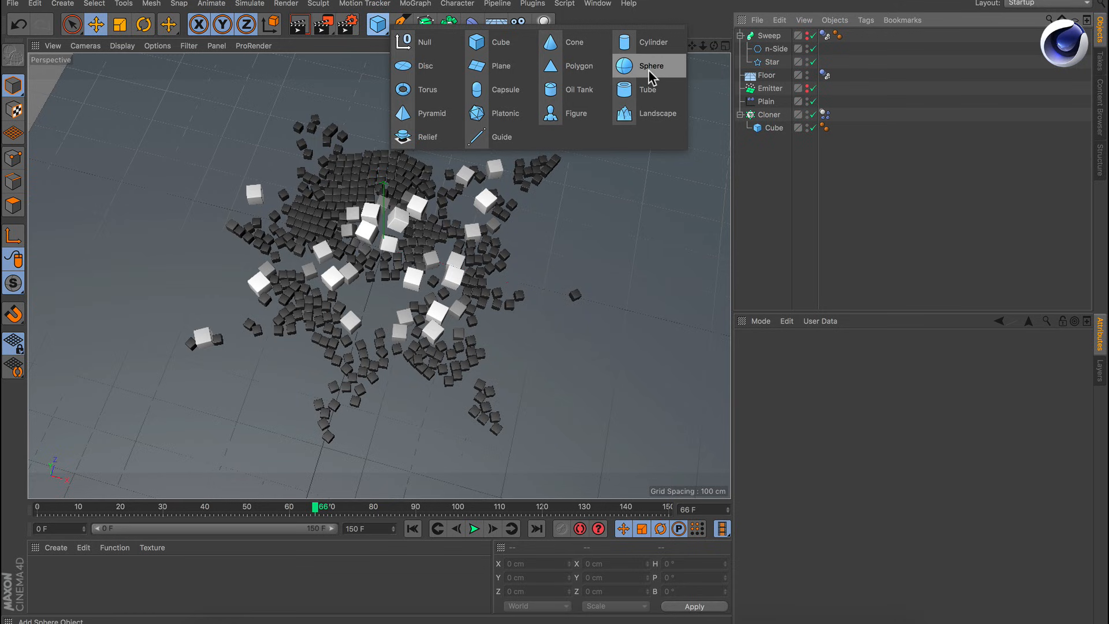
{"action": "left_click", "coordinate": [508, 112]}
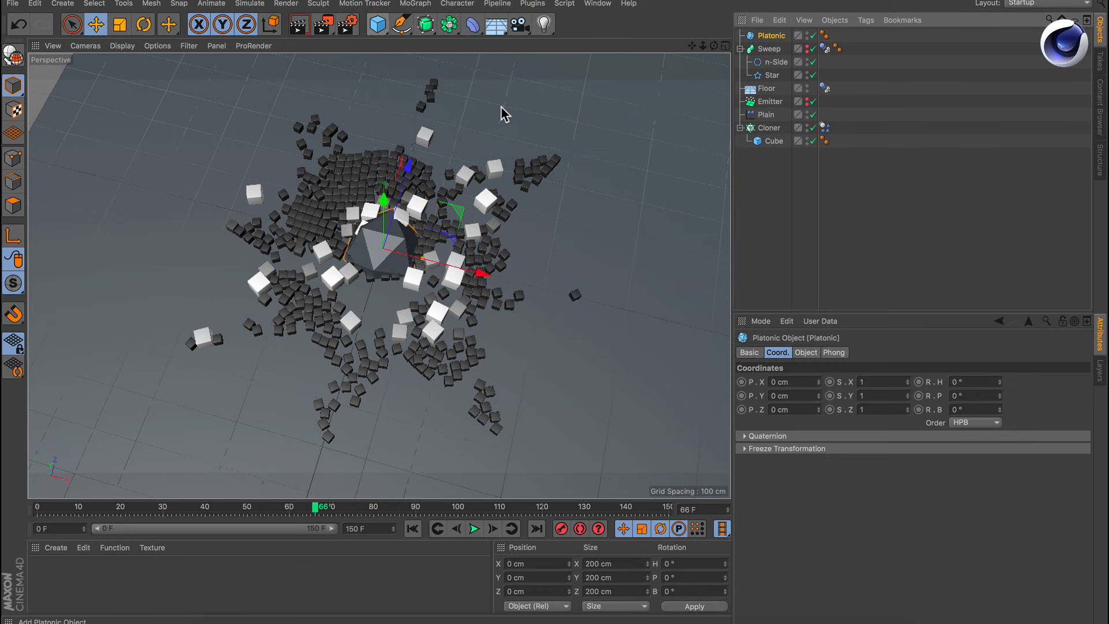
{"action": "left_click", "coordinate": [806, 352]}
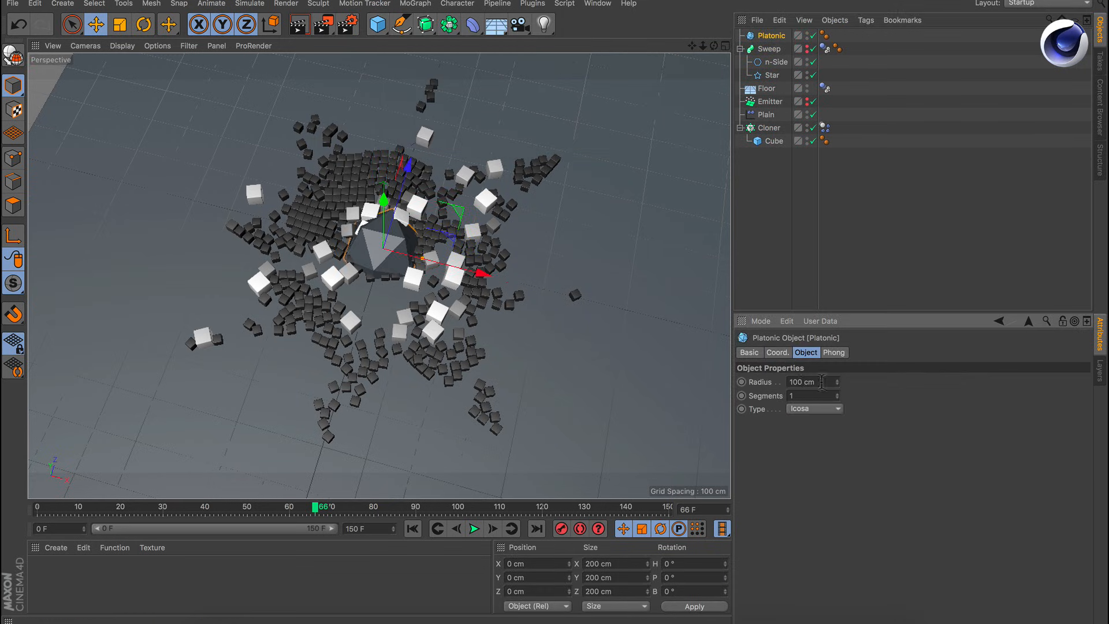
{"action": "left_click_drag", "start_coordinate": [821, 382], "coordinate": [719, 369]}
{"action": "type", "text": "12"}
{"action": "key", "text": "Return"}
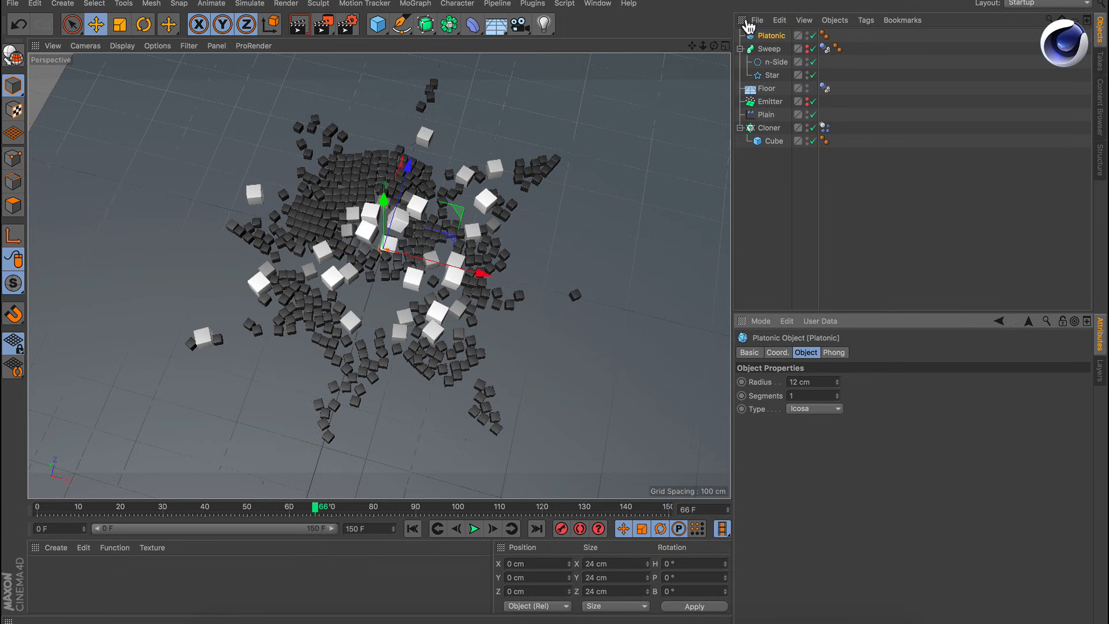
{"action": "left_click_drag", "start_coordinate": [771, 40], "coordinate": [774, 146]}
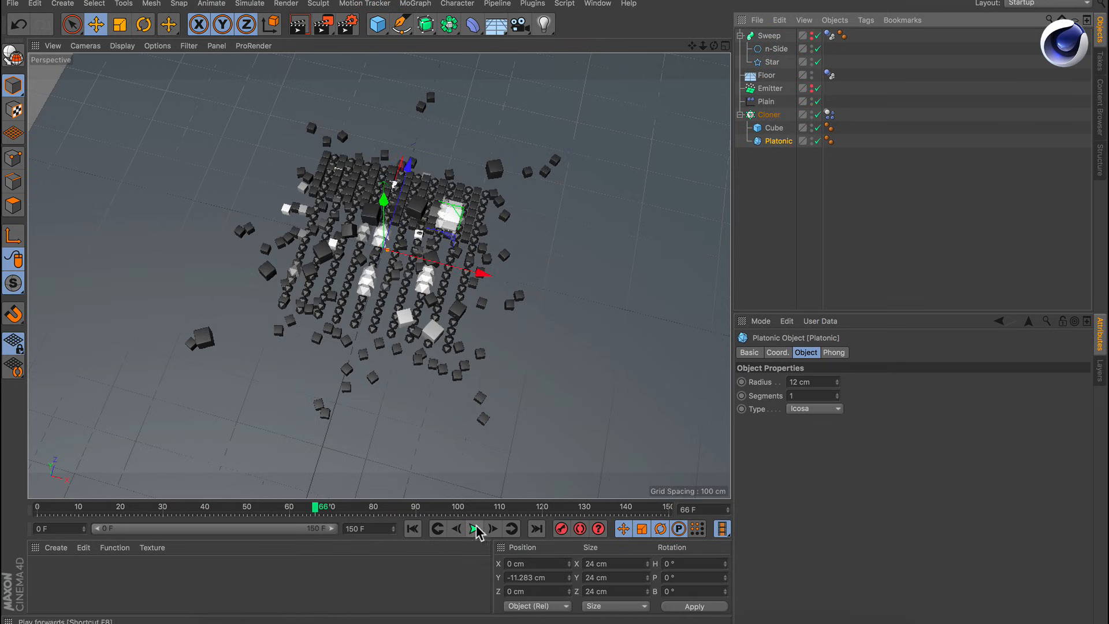
Return to frame 0 and set the Cloner's Clones mode to Sort.
{"action": "left_click", "coordinate": [412, 529]}
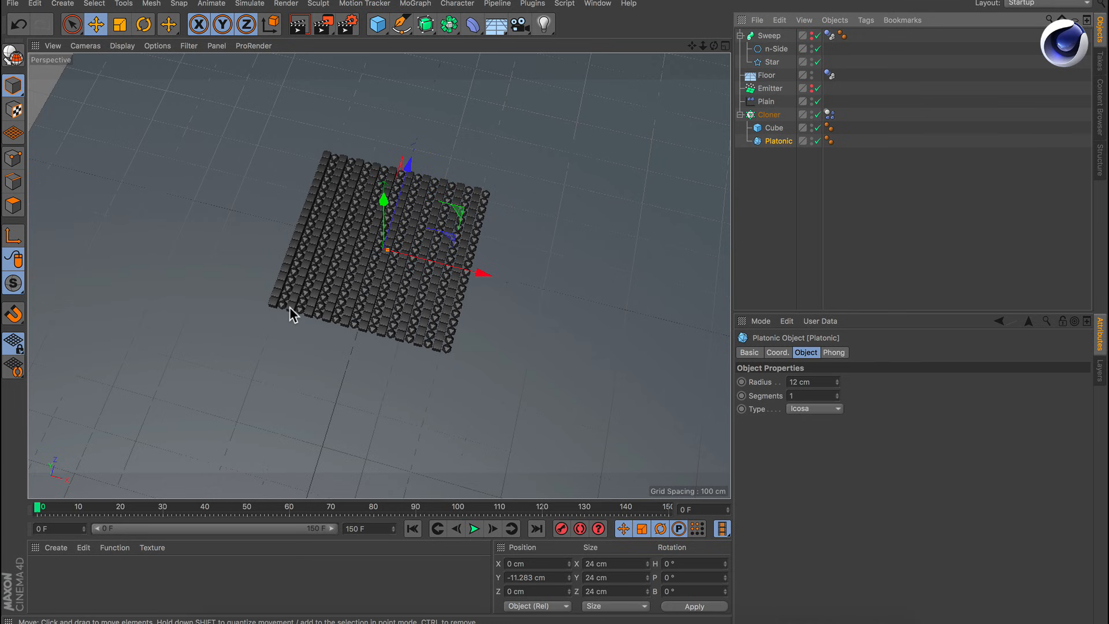
{"action": "left_click", "coordinate": [771, 115]}
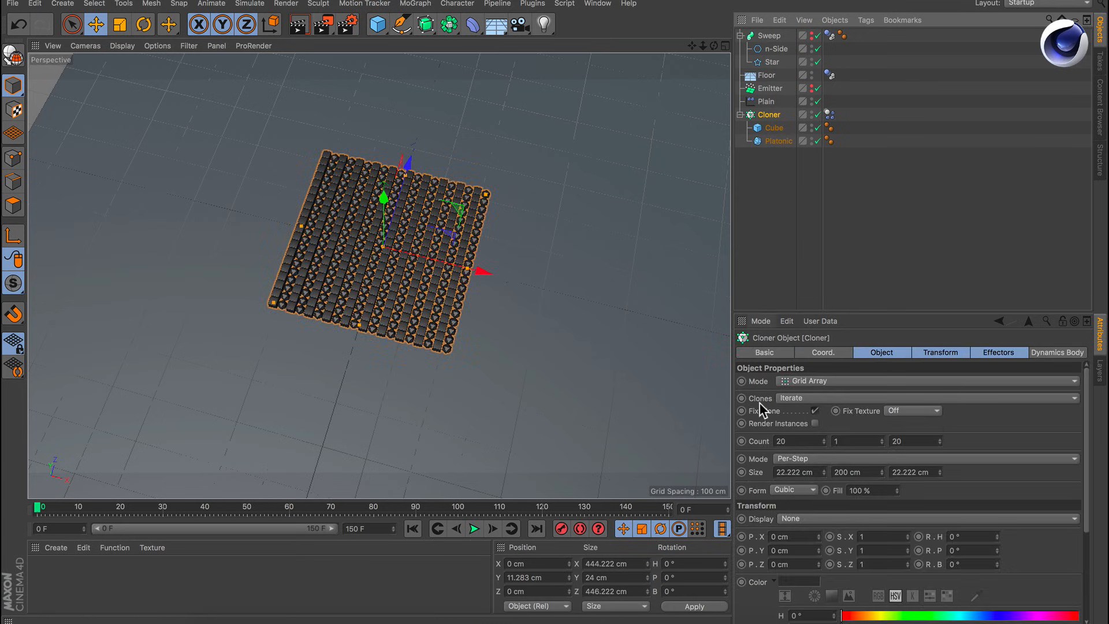
{"action": "left_click", "coordinate": [794, 399]}
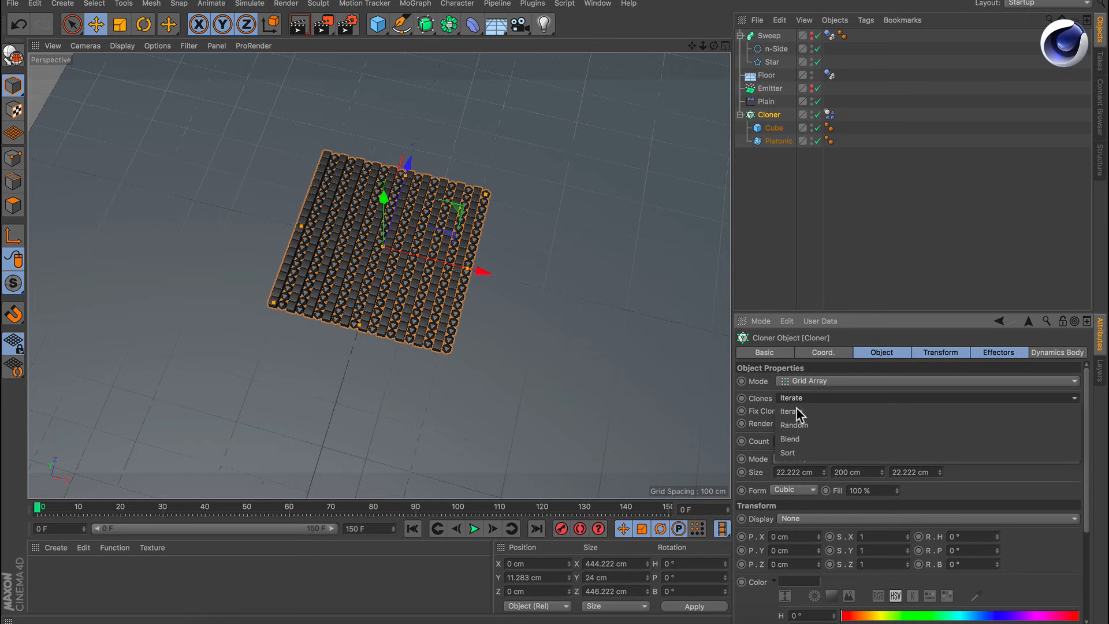
{"action": "left_click", "coordinate": [802, 450]}
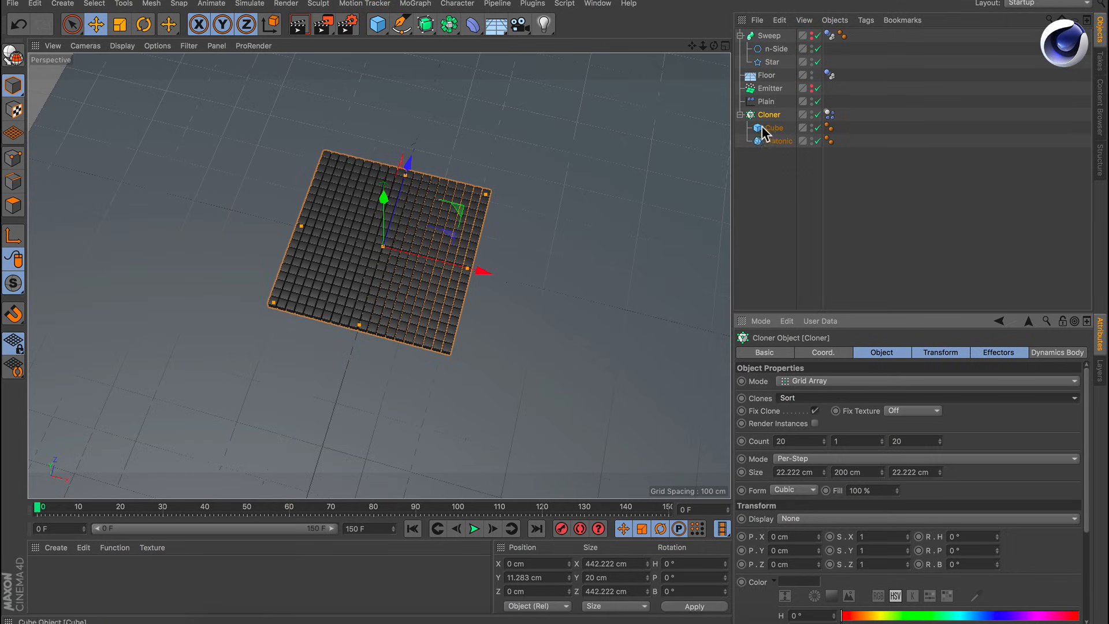
Set the Plain effector's Modify Clone to 100% and play the simulation to about frame 69.
{"action": "left_click", "coordinate": [765, 102]}
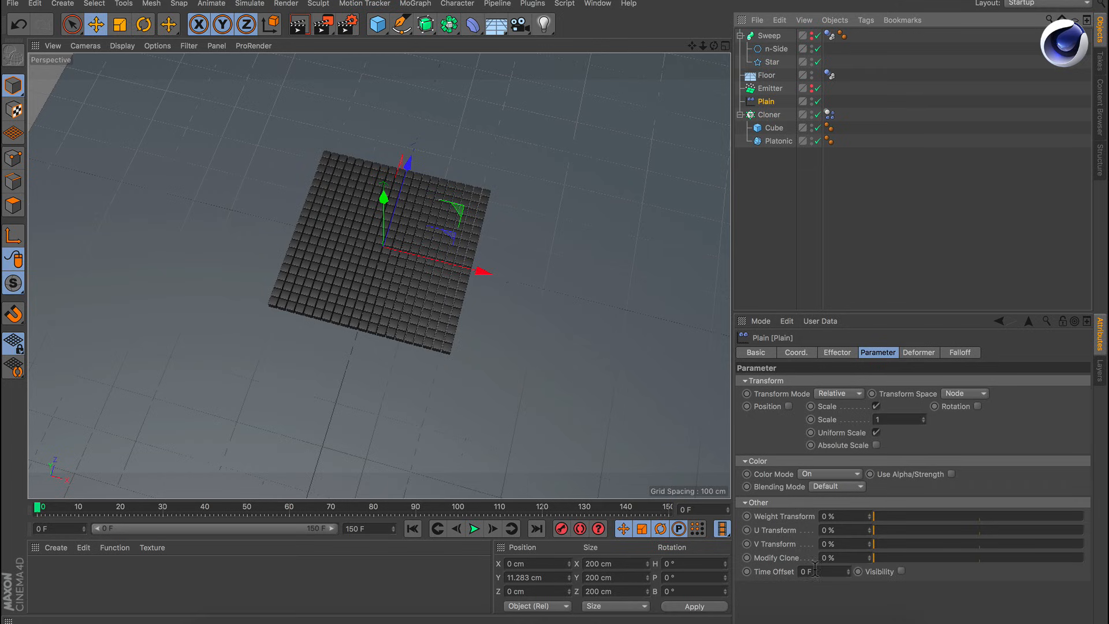
{"action": "mouse_move", "coordinate": [879, 556]}
{"action": "left_mouse_down"}
{"action": "mouse_move", "coordinate": [1069, 569]}
{"action": "mouse_move", "coordinate": [1106, 561]}
{"action": "left_mouse_up"}
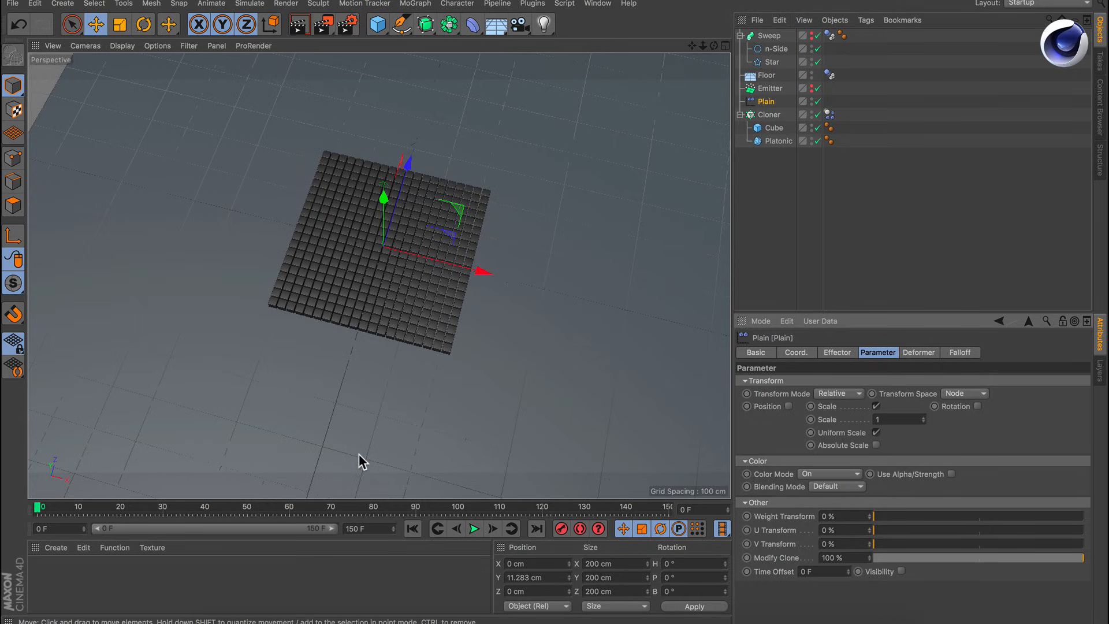
{"action": "left_click", "coordinate": [474, 528]}
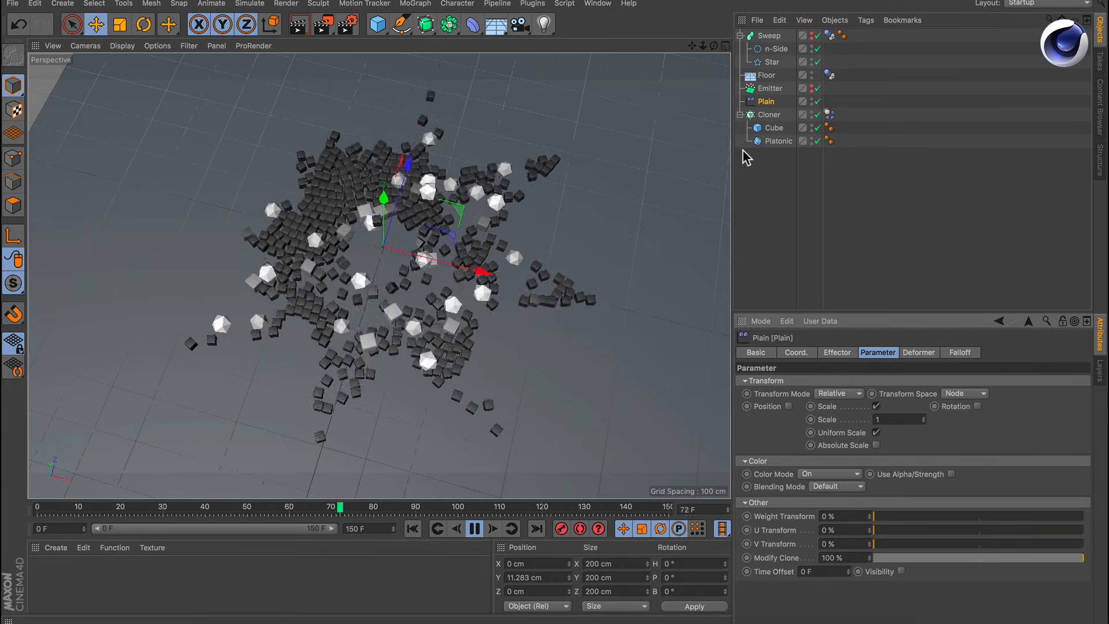
{"action": "left_click", "coordinate": [474, 530]}
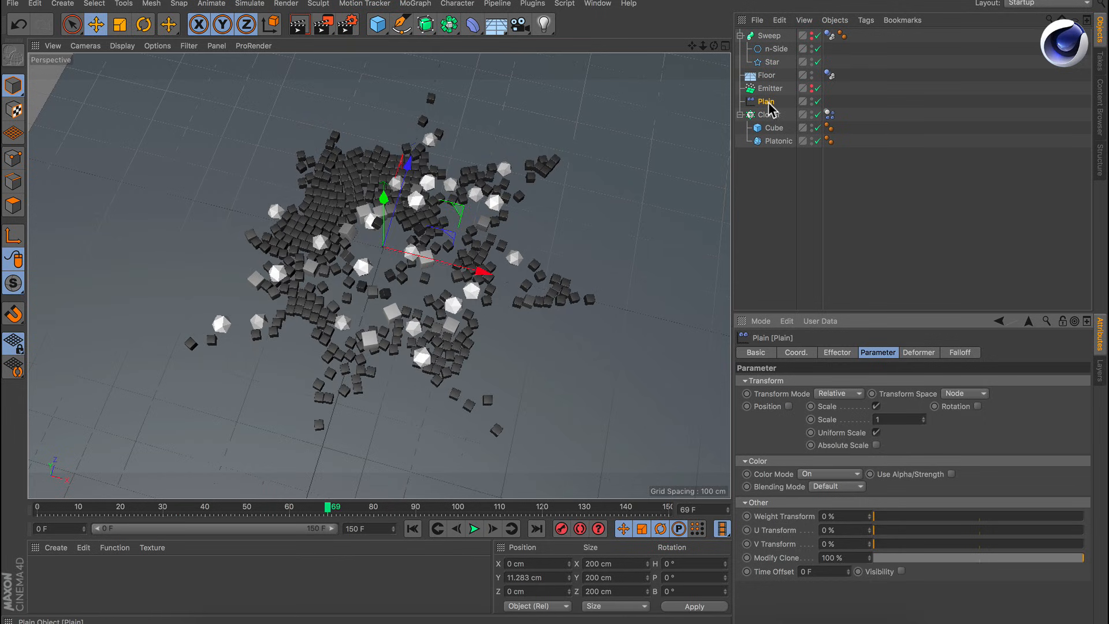
Create a new material and apply it to the Cloner.
{"action": "left_click", "coordinate": [57, 549]}
{"action": "left_click", "coordinate": [107, 426]}
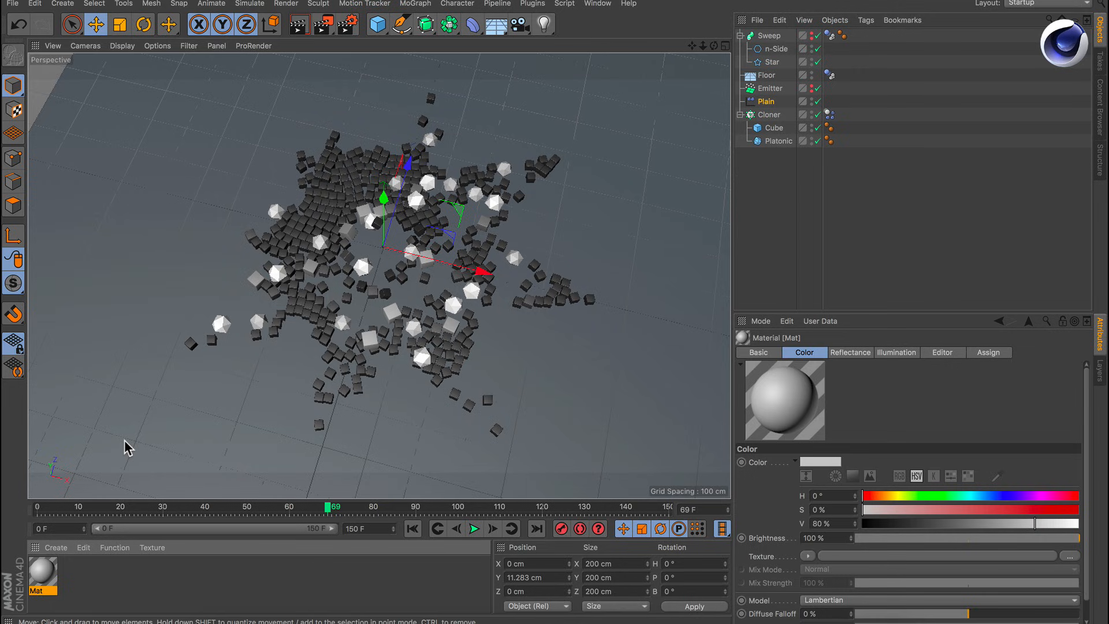
{"action": "left_click_drag", "start_coordinate": [42, 577], "coordinate": [773, 115]}
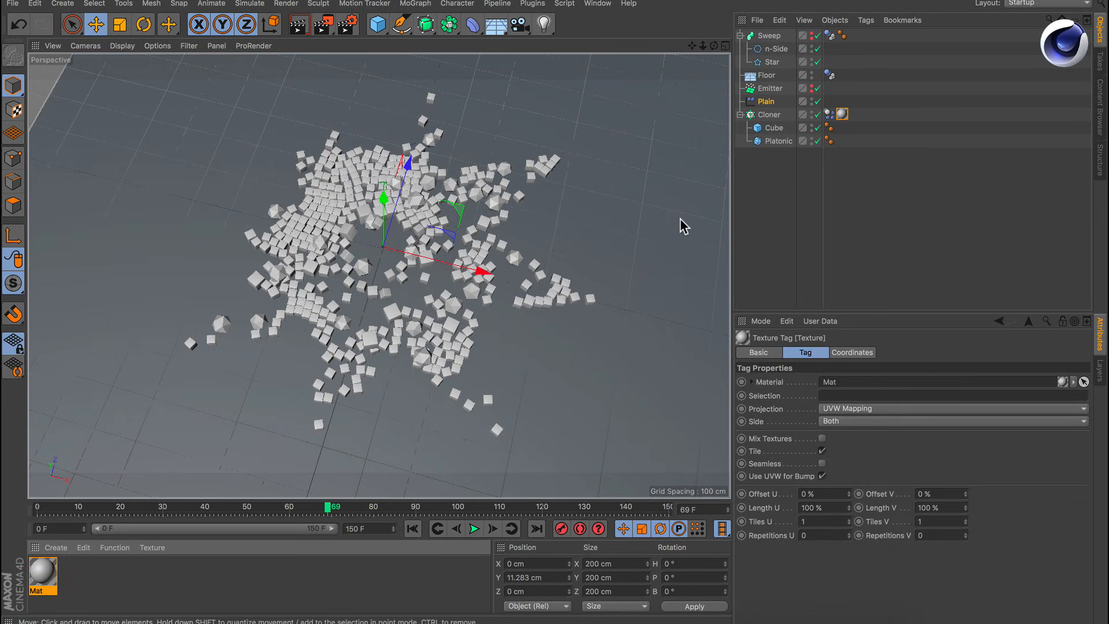
Disable the new material's Color channel and delete the Default Specular layer from its Reflectance channel.
{"action": "double_click", "coordinate": [47, 574]}
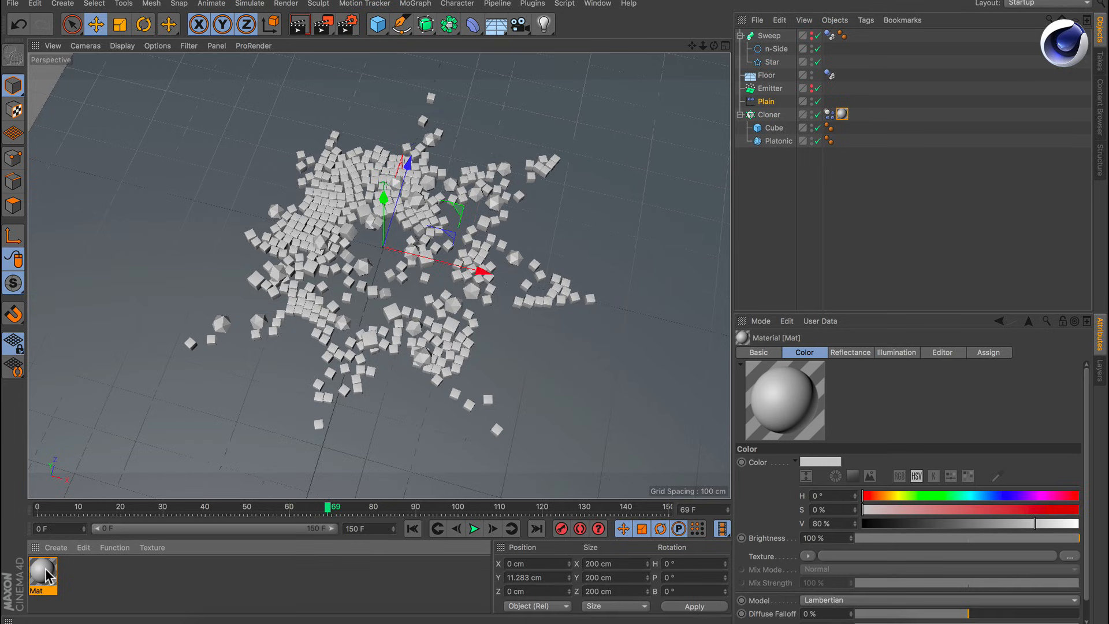
{"action": "mouse_move", "coordinate": [459, 74]}
{"action": "left_mouse_down"}
{"action": "mouse_move", "coordinate": [670, 130]}
{"action": "mouse_move", "coordinate": [866, 133]}
{"action": "left_mouse_up"}
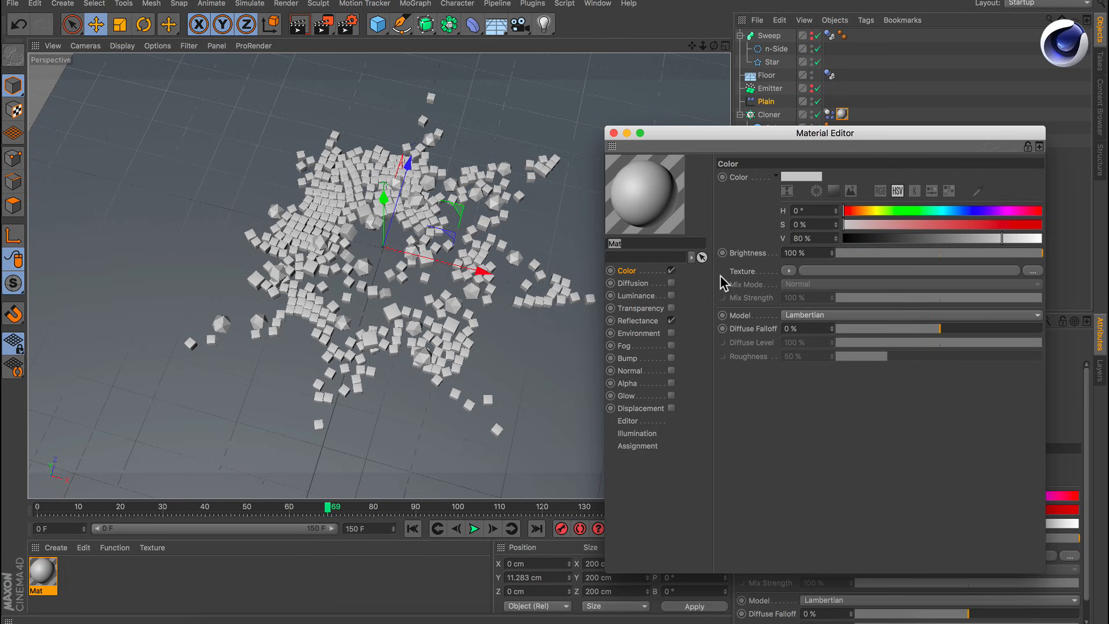
{"action": "left_click", "coordinate": [671, 270]}
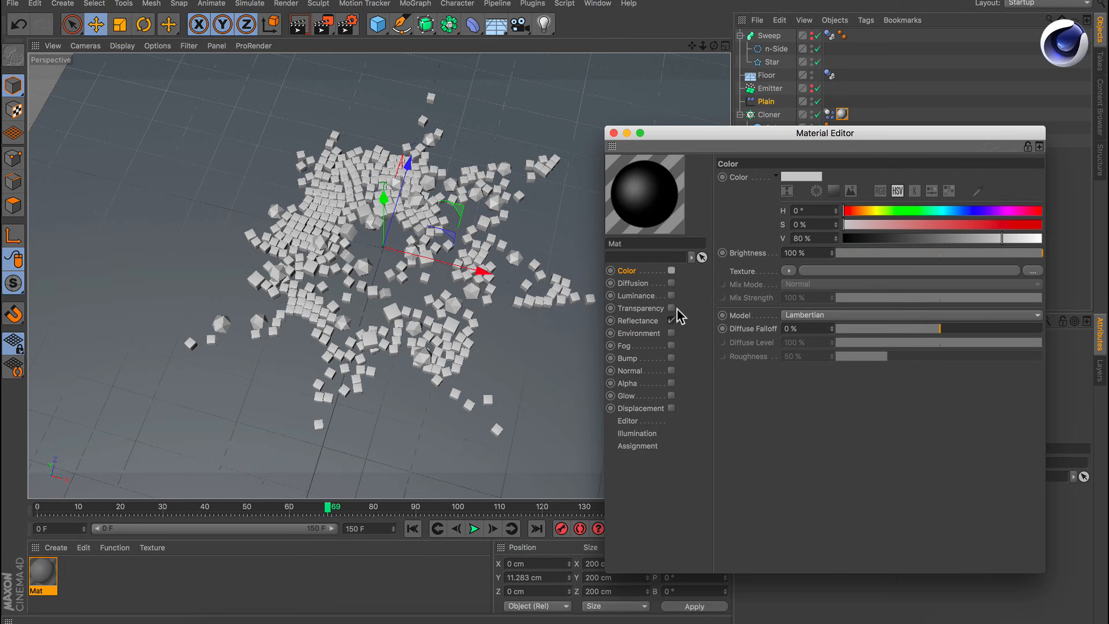
{"action": "left_click", "coordinate": [638, 321]}
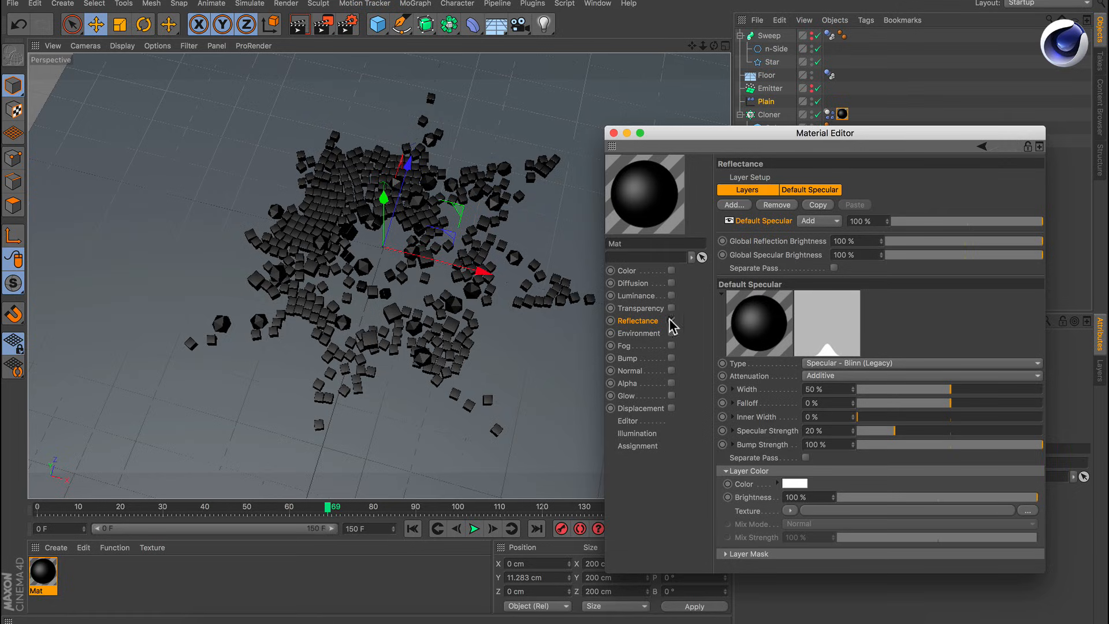
{"action": "left_click", "coordinate": [764, 221]}
{"action": "key", "text": "Delete"}
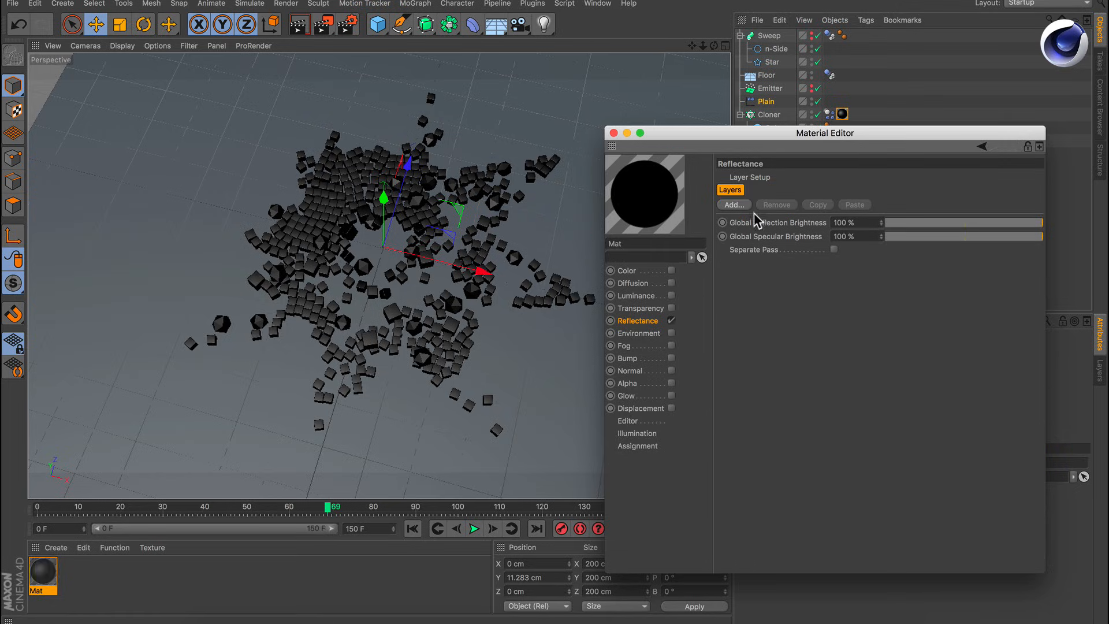
Add a GGX reflectance layer to the material and load the MoGraph Color Shader as its Layer Color texture.
{"action": "left_click", "coordinate": [733, 205]}
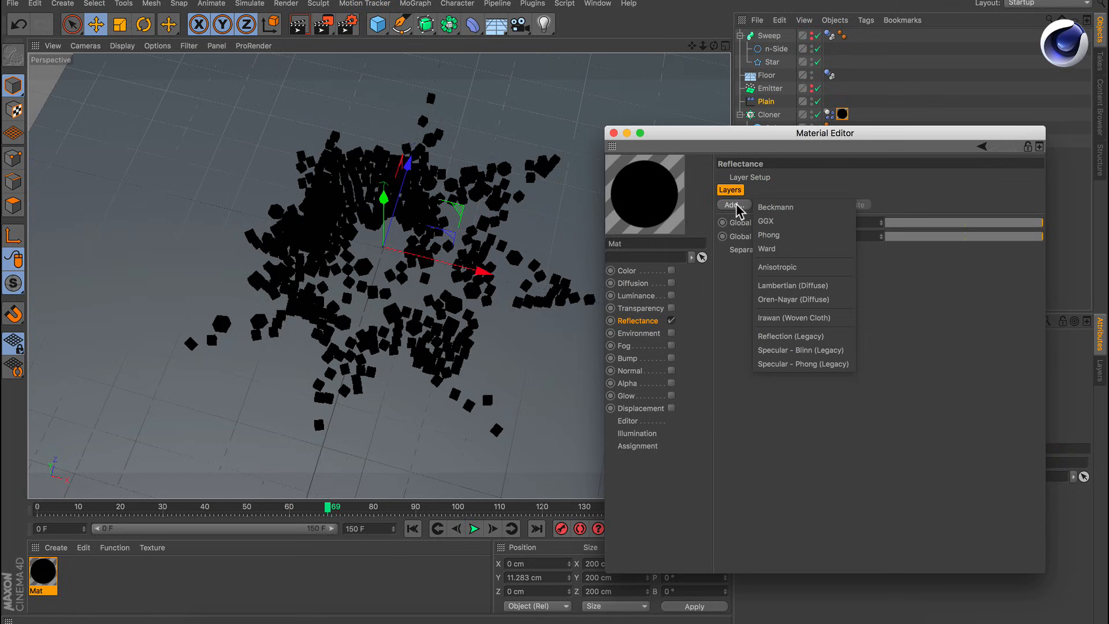
{"action": "left_click", "coordinate": [775, 221]}
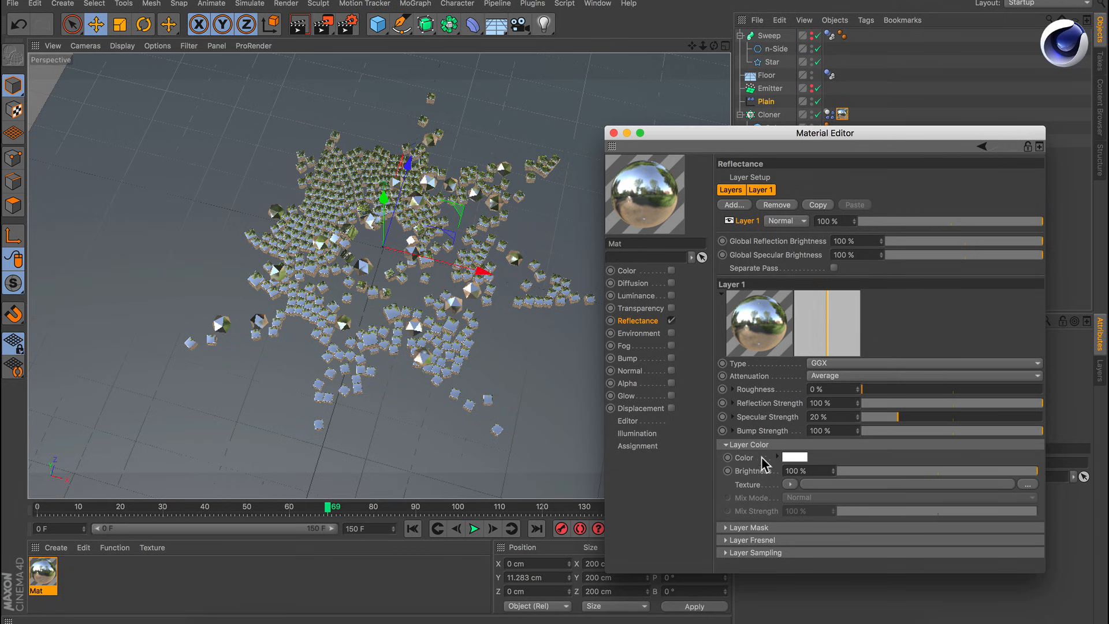
{"action": "left_click_drag", "start_coordinate": [889, 139], "coordinate": [882, 113]}
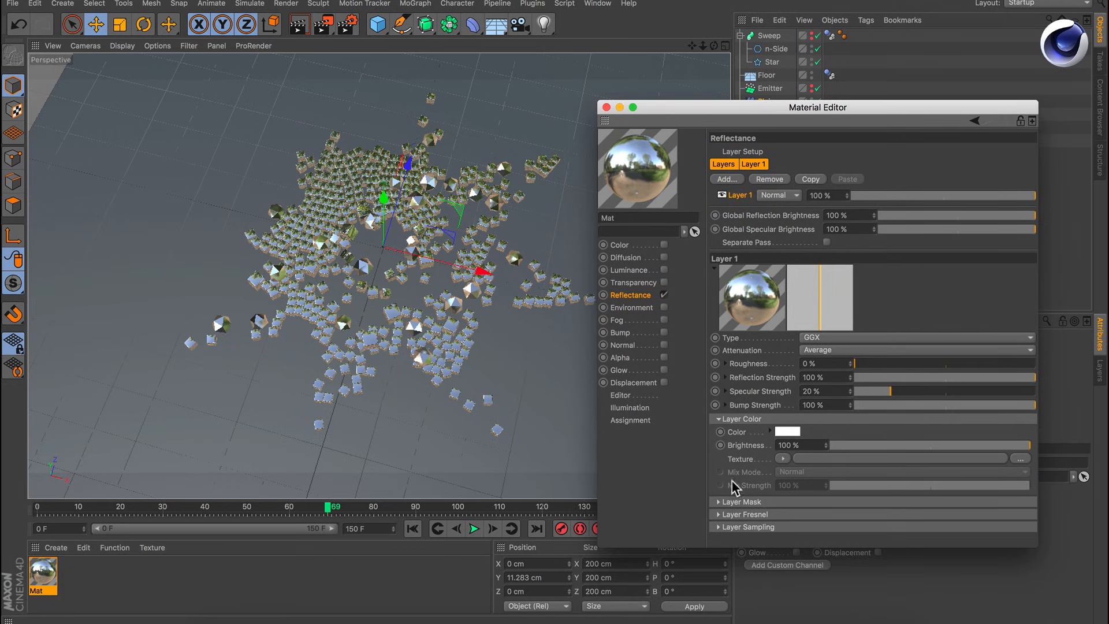
{"action": "left_click", "coordinate": [784, 459]}
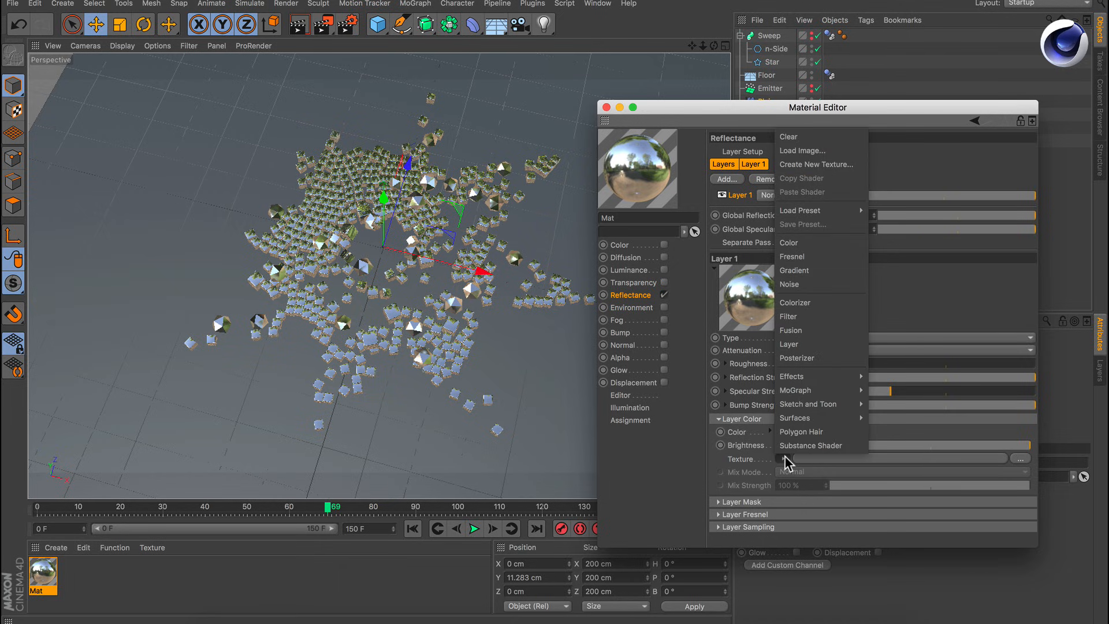
{"action": "mouse_move", "coordinate": [808, 390]}
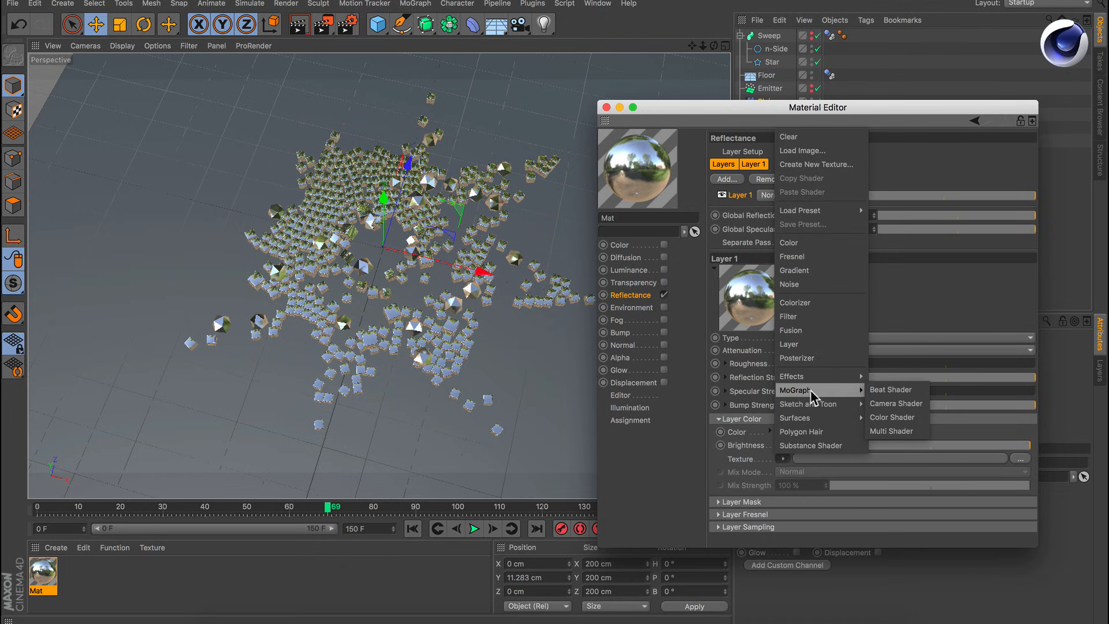
{"action": "left_click", "coordinate": [895, 418]}
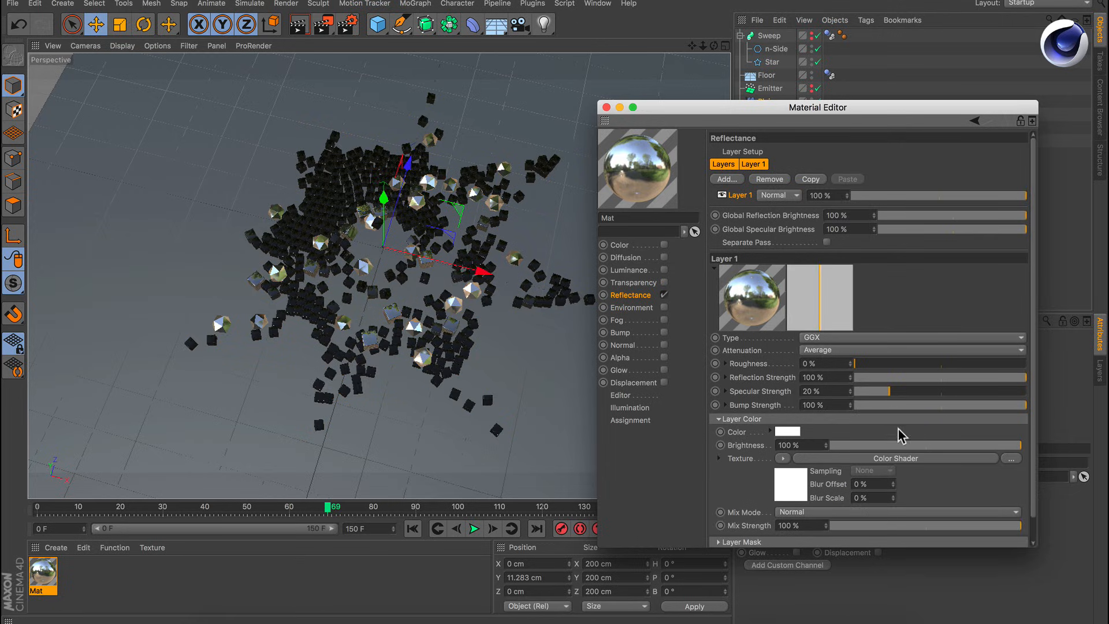
Play the simulation to check how the color-shader material looks on the clones.
{"action": "left_click_drag", "start_coordinate": [919, 114], "coordinate": [942, 169]}
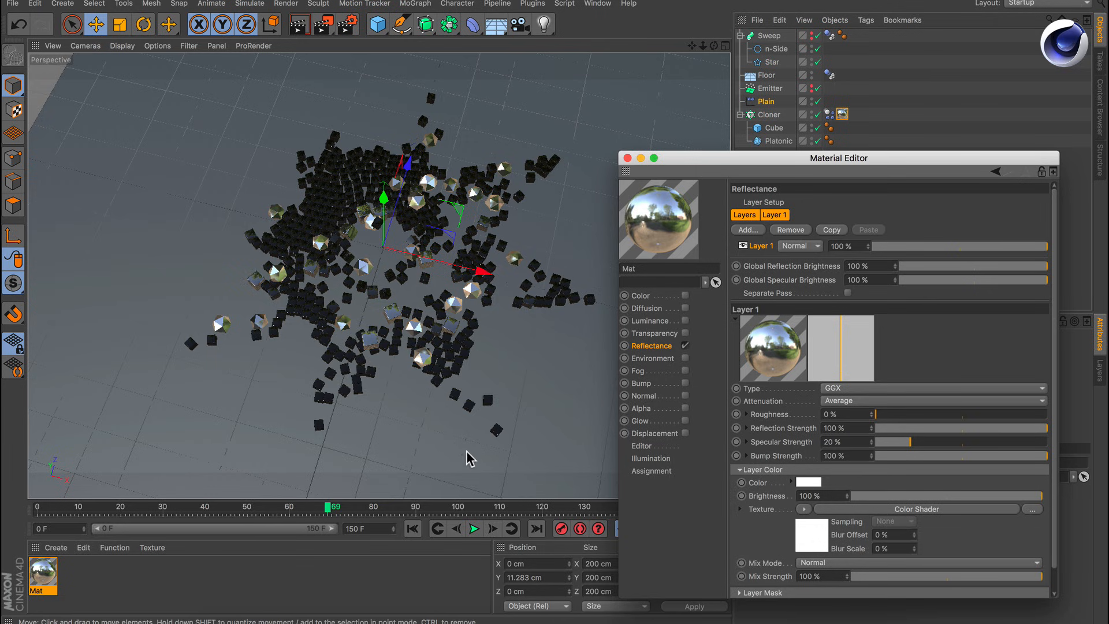
{"action": "left_click", "coordinate": [473, 529]}
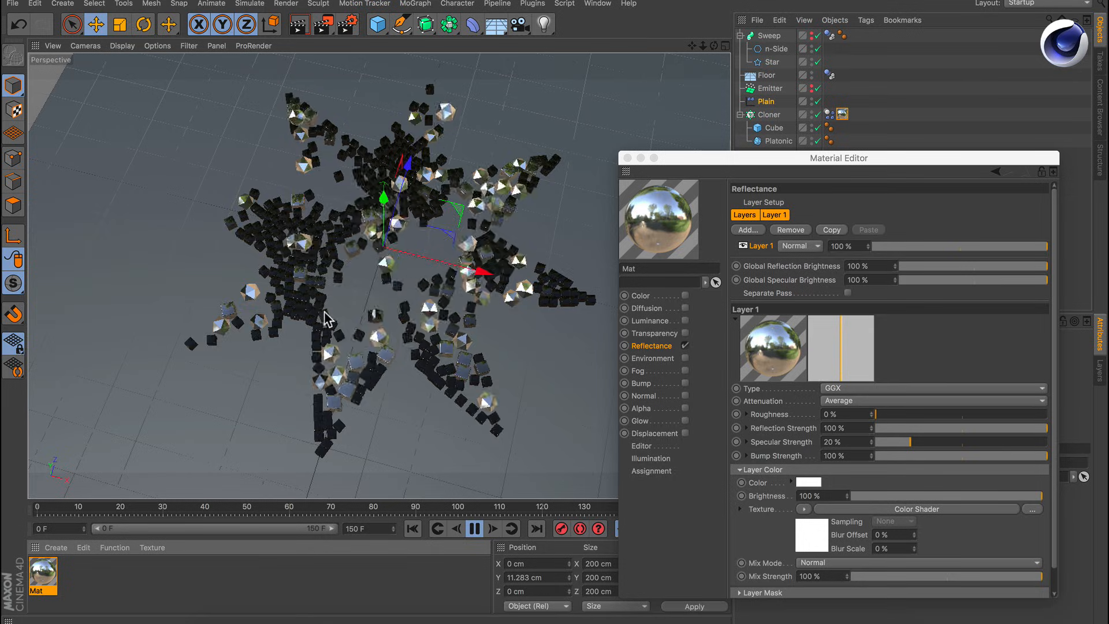
{"action": "left_click", "coordinate": [474, 530]}
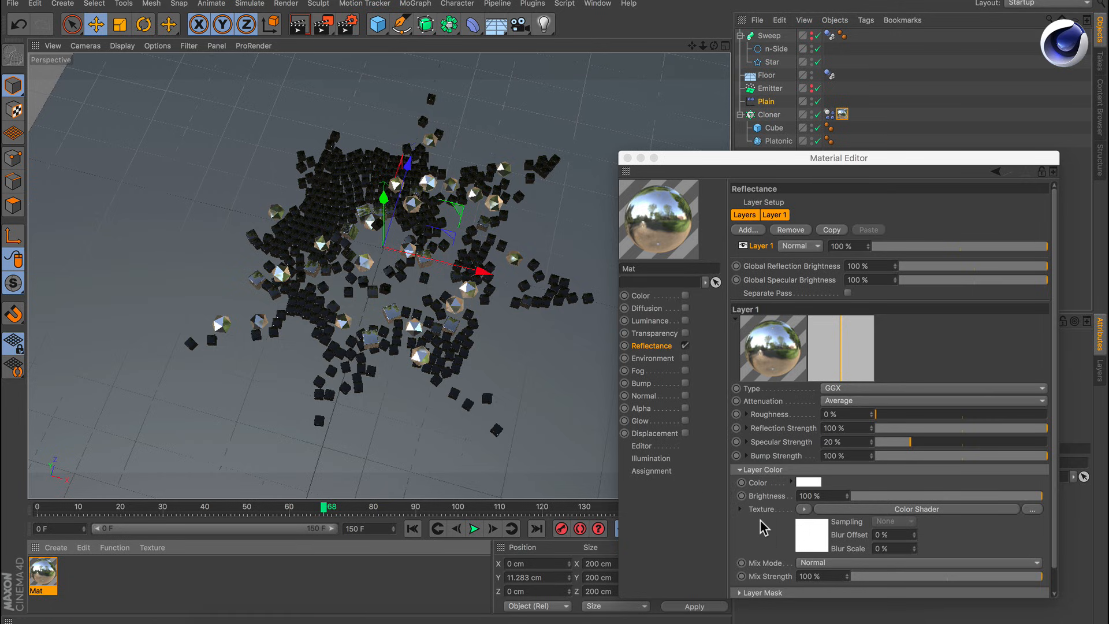
Wrap the layer's Color Shader in a Colorizer, remove the gradient's black knot and move the red knot to the start.
{"action": "left_click", "coordinate": [803, 509]}
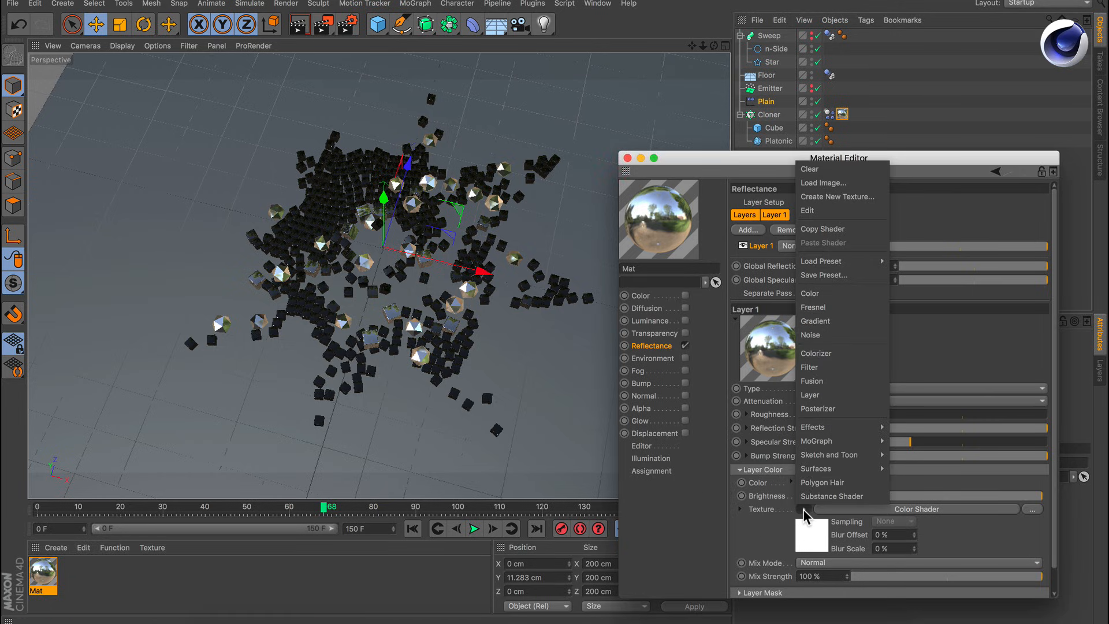
{"action": "left_click", "coordinate": [825, 353]}
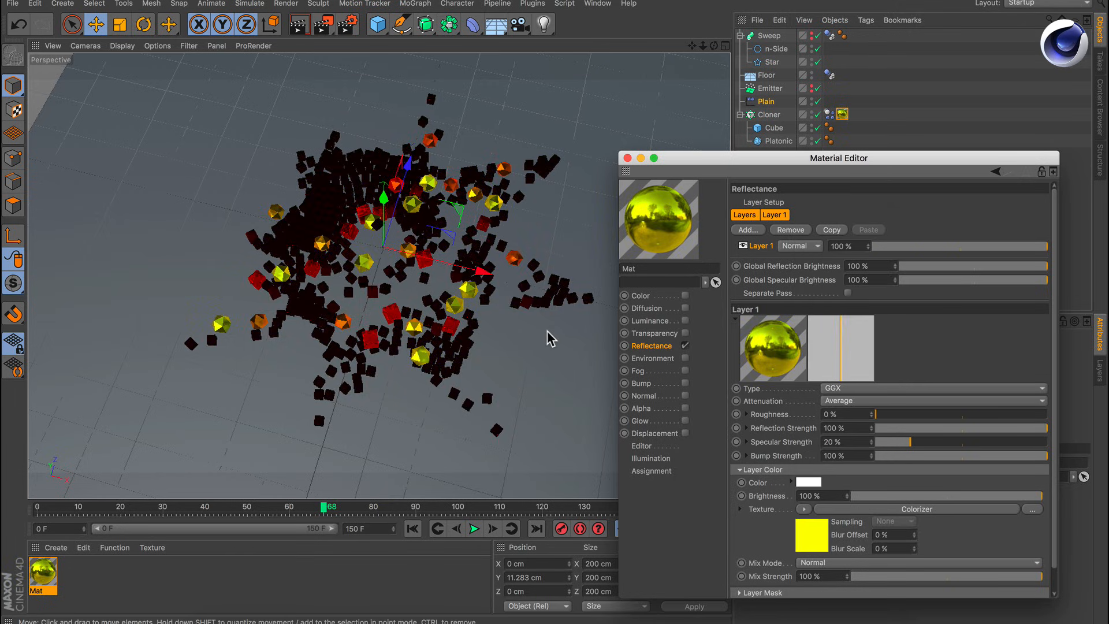
{"action": "left_click", "coordinate": [813, 530]}
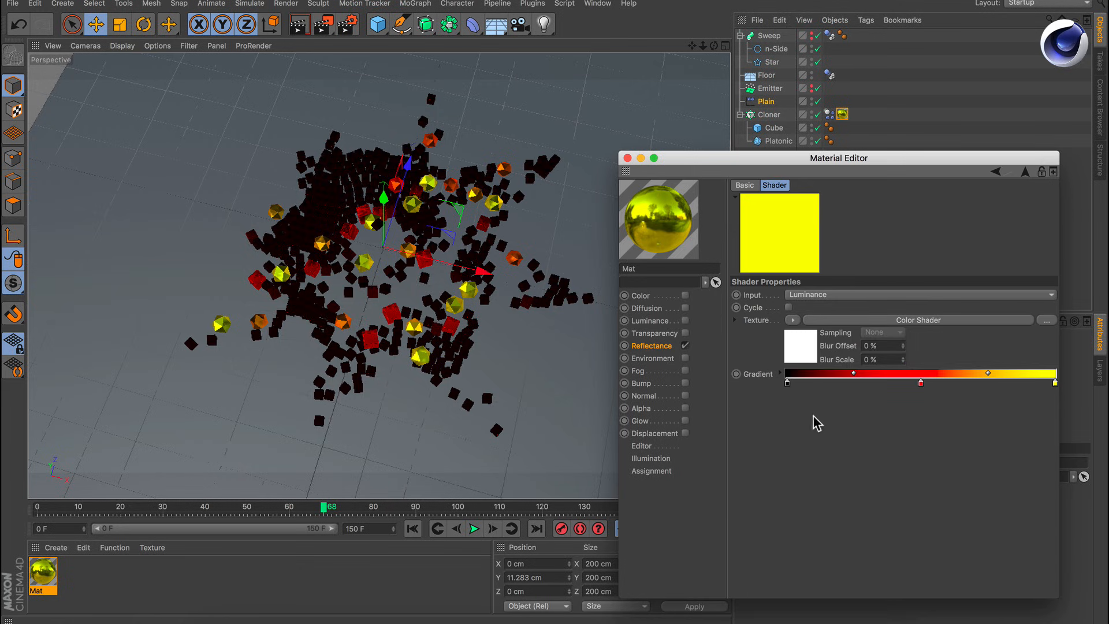
{"action": "left_click_drag", "start_coordinate": [787, 383], "coordinate": [777, 426]}
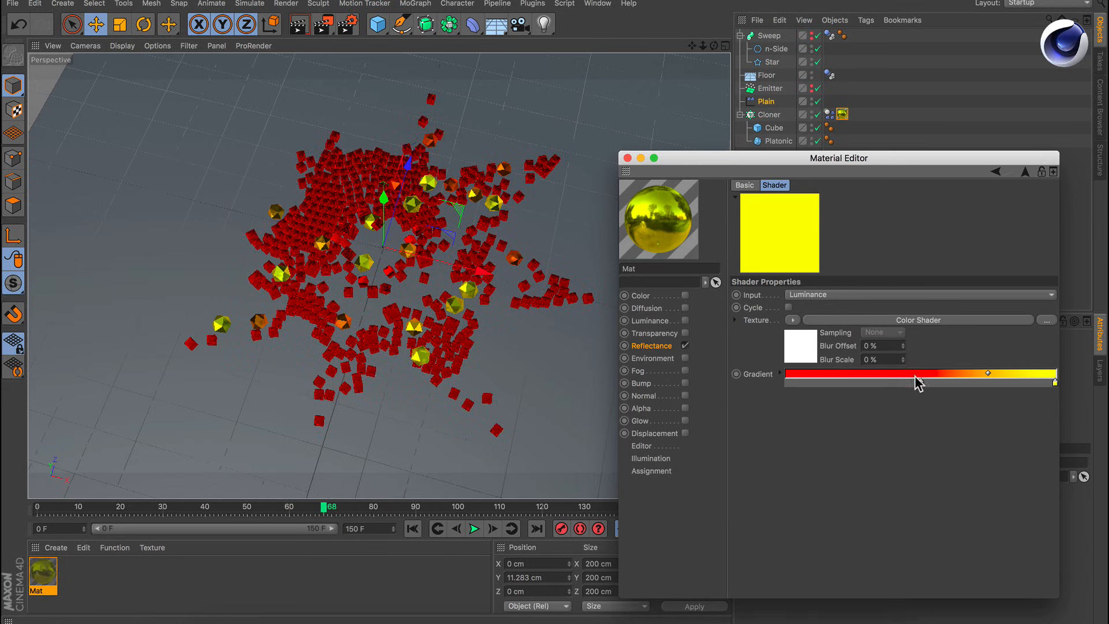
{"action": "left_click_drag", "start_coordinate": [922, 383], "coordinate": [786, 384]}
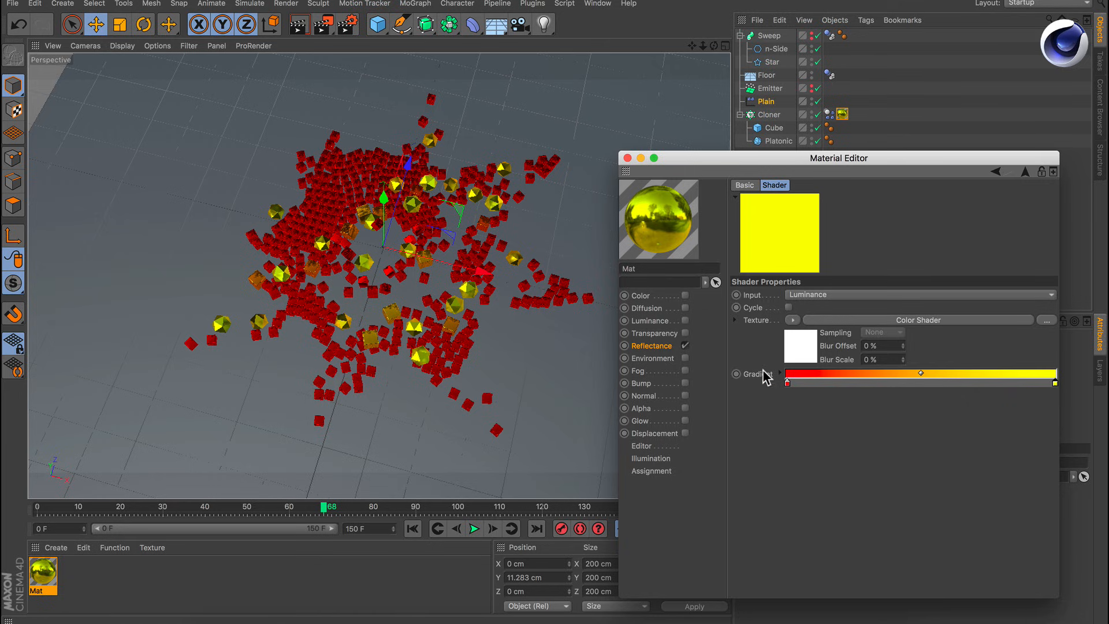
Turn the Colorizer gradient's yellow knot white, darken the red knot to about 79% value, and play the recolored simulation.
{"action": "left_click", "coordinate": [781, 374]}
{"action": "left_click_drag", "start_coordinate": [876, 483], "coordinate": [850, 484]}
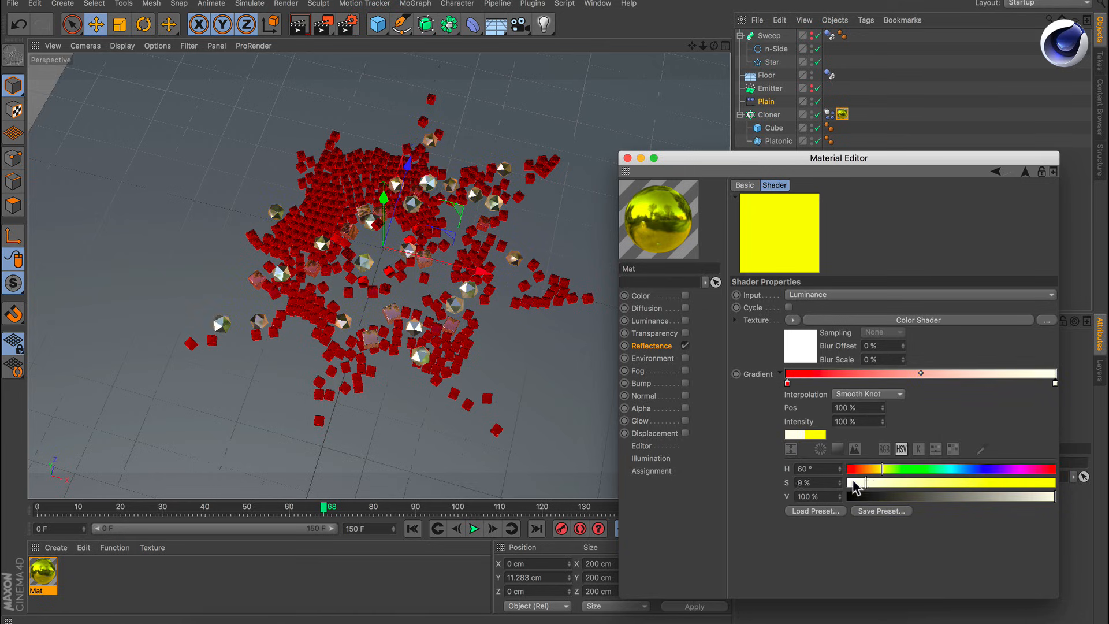
{"action": "left_click", "coordinate": [787, 383]}
{"action": "left_click", "coordinate": [1012, 496]}
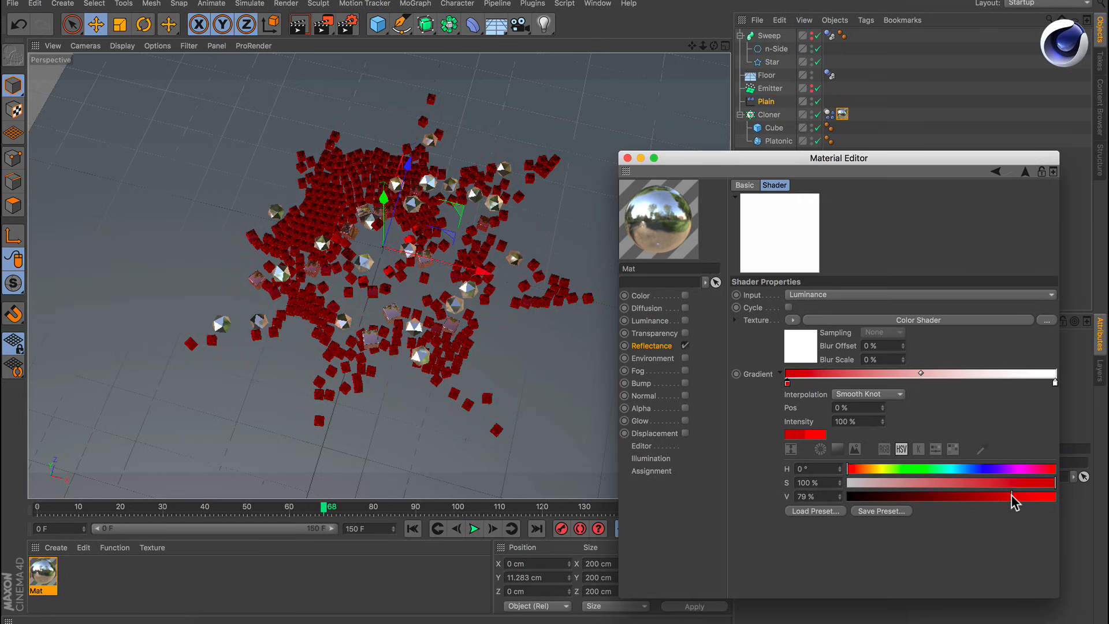
{"action": "left_click_drag", "start_coordinate": [1012, 494], "coordinate": [1009, 493]}
{"action": "left_click", "coordinate": [627, 158]}
{"action": "left_click", "coordinate": [474, 530]}
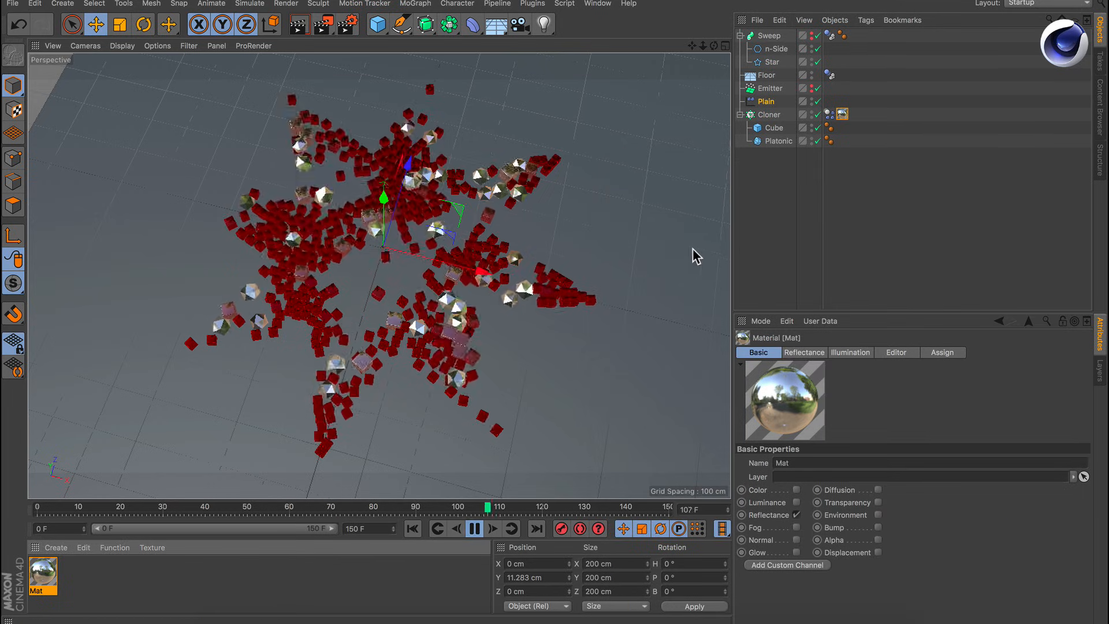
{"action": "left_click", "coordinate": [760, 235]}
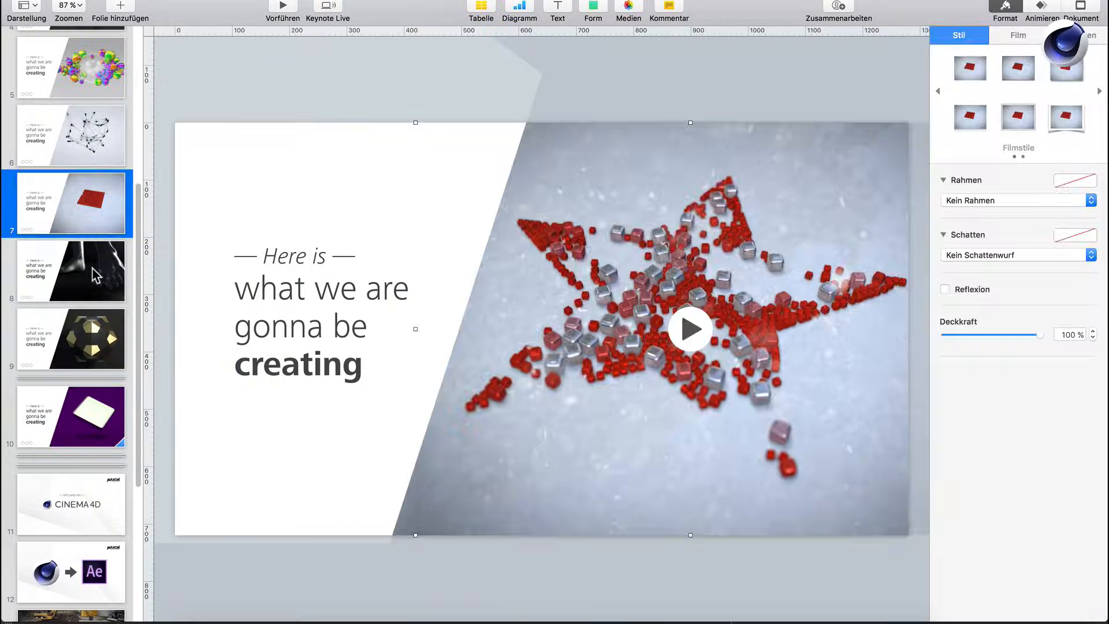
Show the cracked-foot example slide in the presentation, and switch to the Marble_Sculpture_David_01.c4d project in Cinema 4D.
{"action": "left_click", "coordinate": [108, 255]}
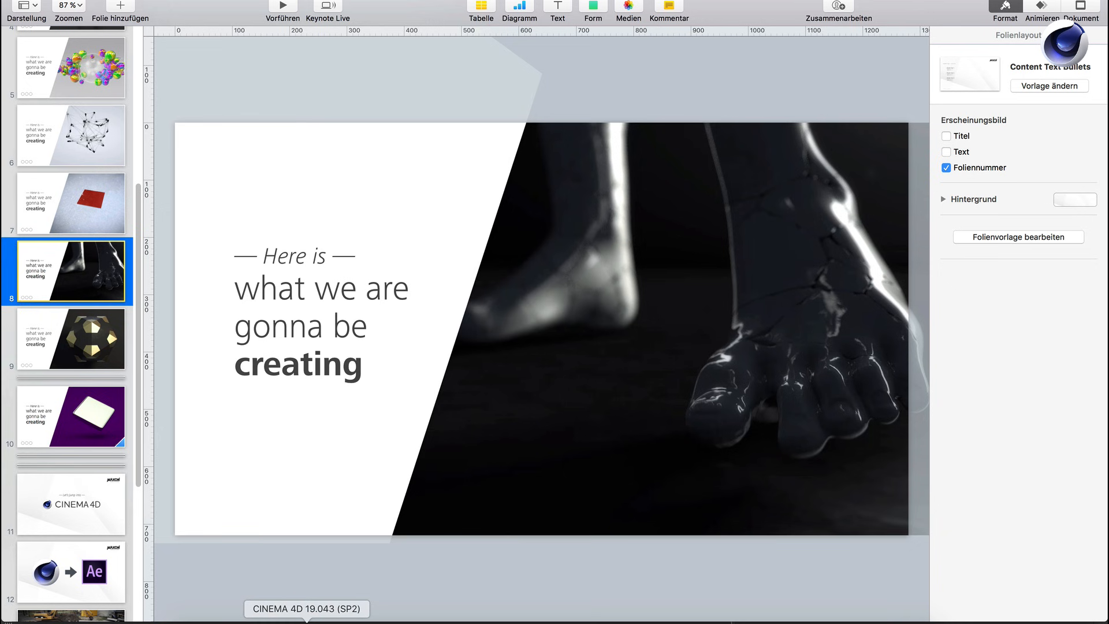
{"action": "left_click", "coordinate": [306, 623]}
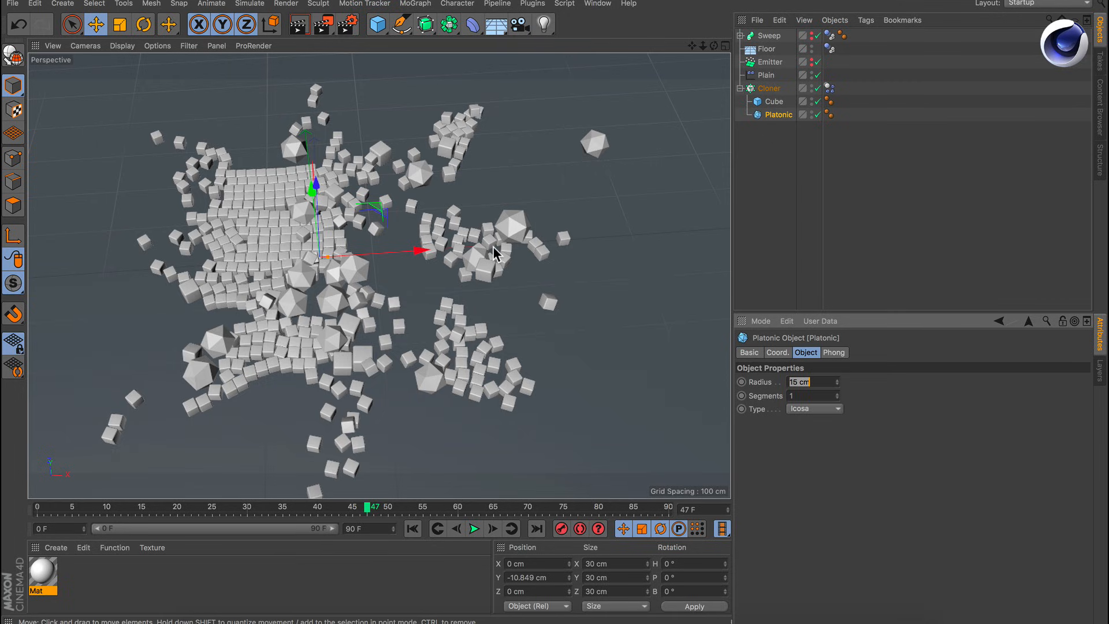
{"action": "type", "text": "1"}
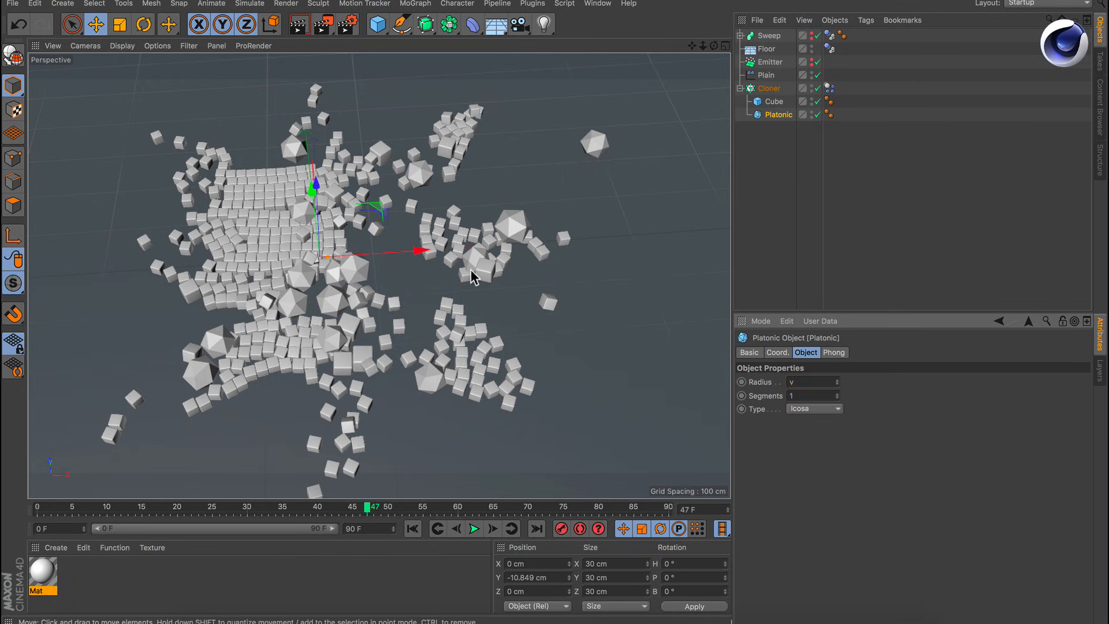
{"action": "left_click", "coordinate": [870, 540]}
{"action": "key", "text": "v"}
{"action": "mouse_move", "coordinate": [496, 355]}
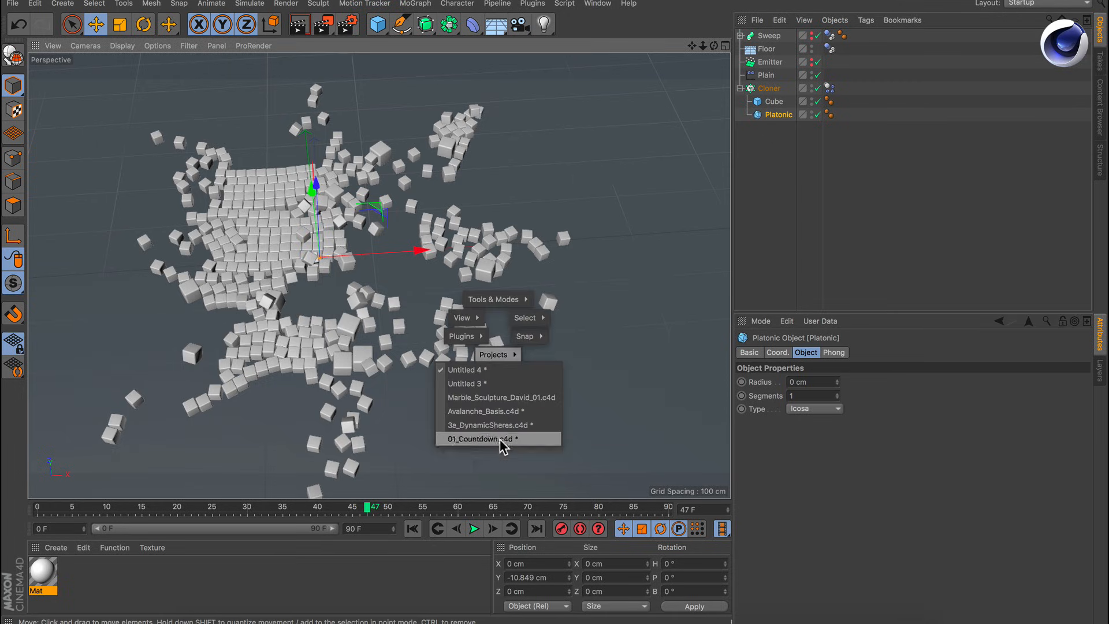
{"action": "left_click", "coordinate": [497, 400]}
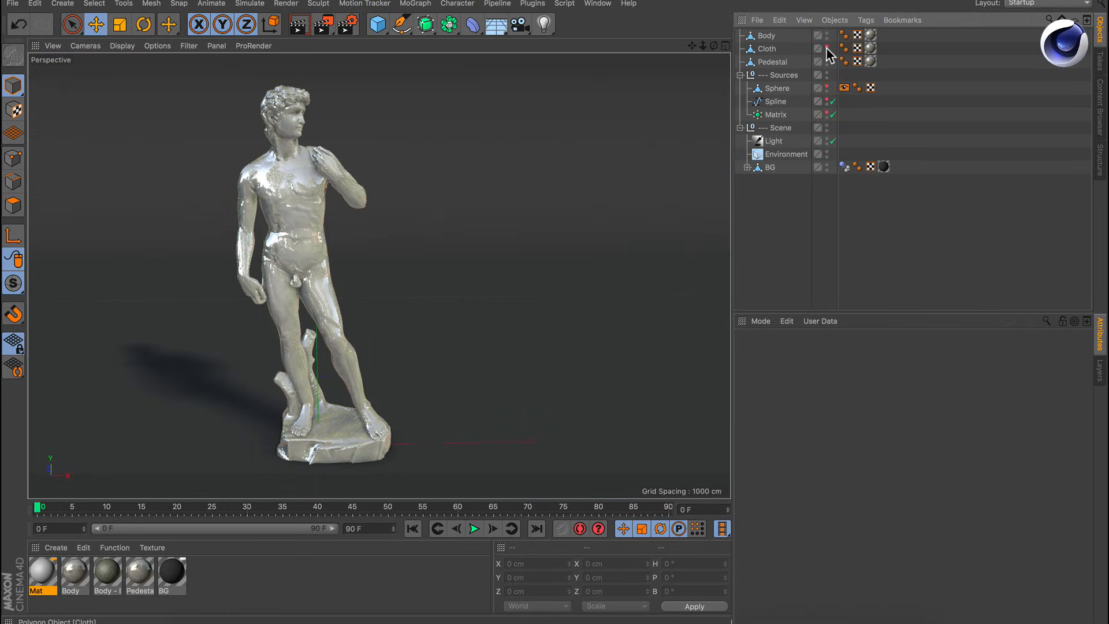
Hide the Cloth and Pedestal, and rotate the Body into a reclining pose of about H 59.6° and P -153.4°.
{"action": "left_click_drag", "start_coordinate": [827, 32], "coordinate": [827, 60]}
{"action": "left_click", "coordinate": [303, 221]}
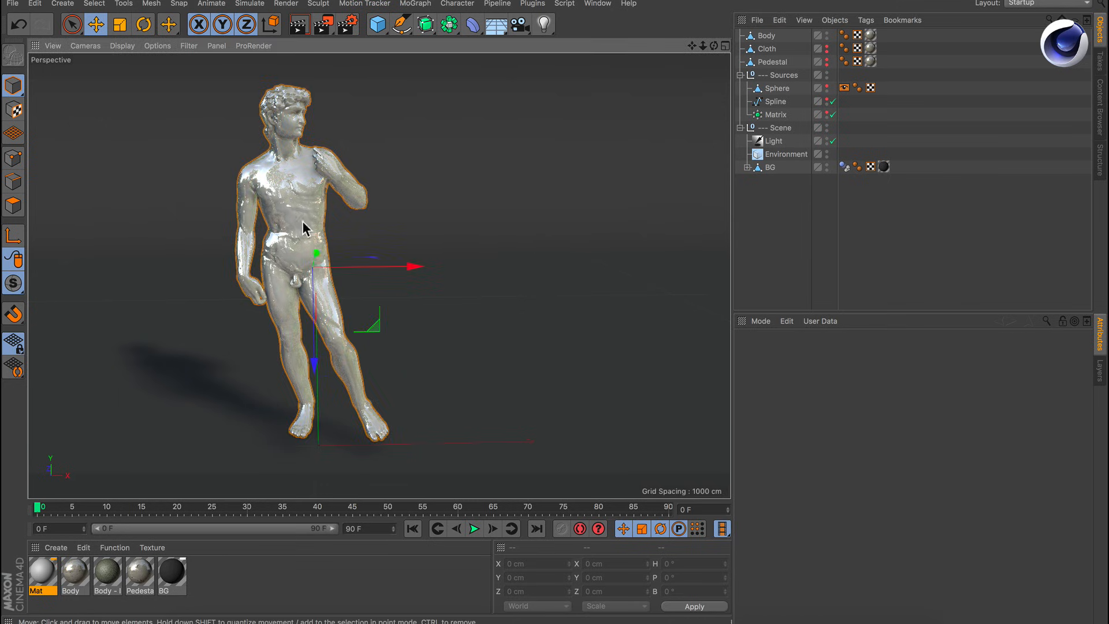
{"action": "key", "text": "r"}
{"action": "left_click_drag", "start_coordinate": [369, 267], "coordinate": [303, 200]}
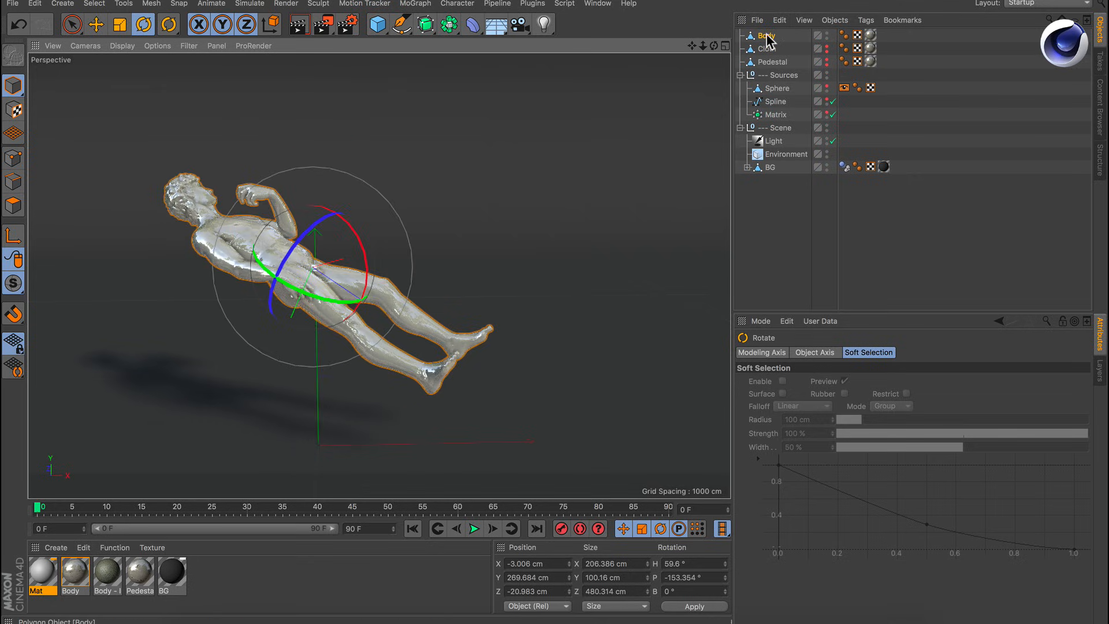
Put the Body inside a new Voronoi Fracture object and enable Optimize and Close Holes.
{"action": "left_click", "coordinate": [423, 5]}
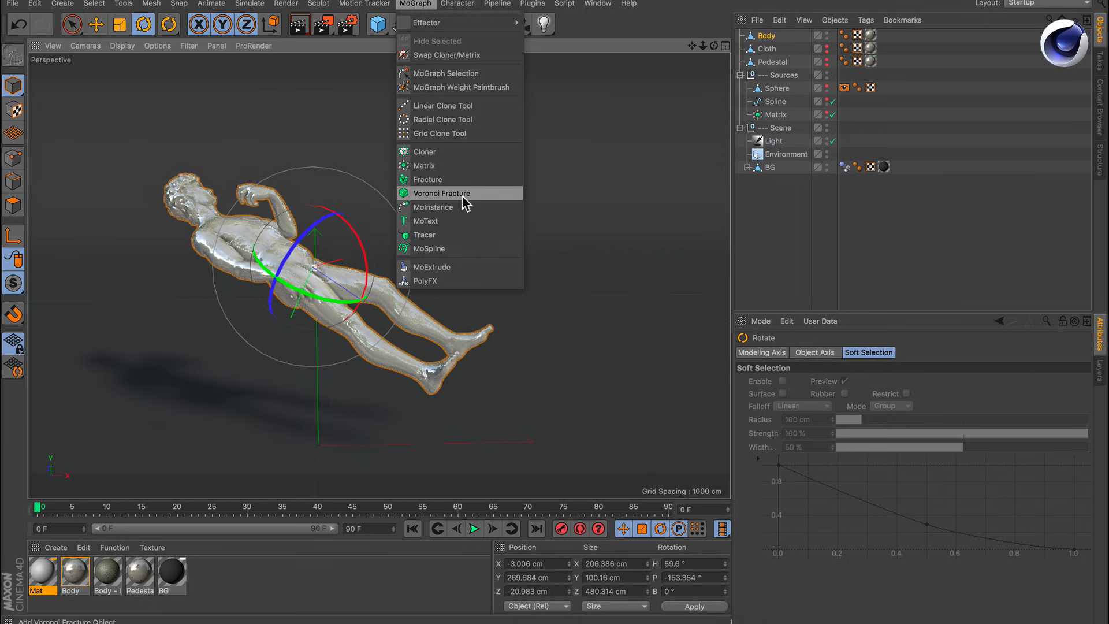
{"action": "left_click", "coordinate": [429, 192]}
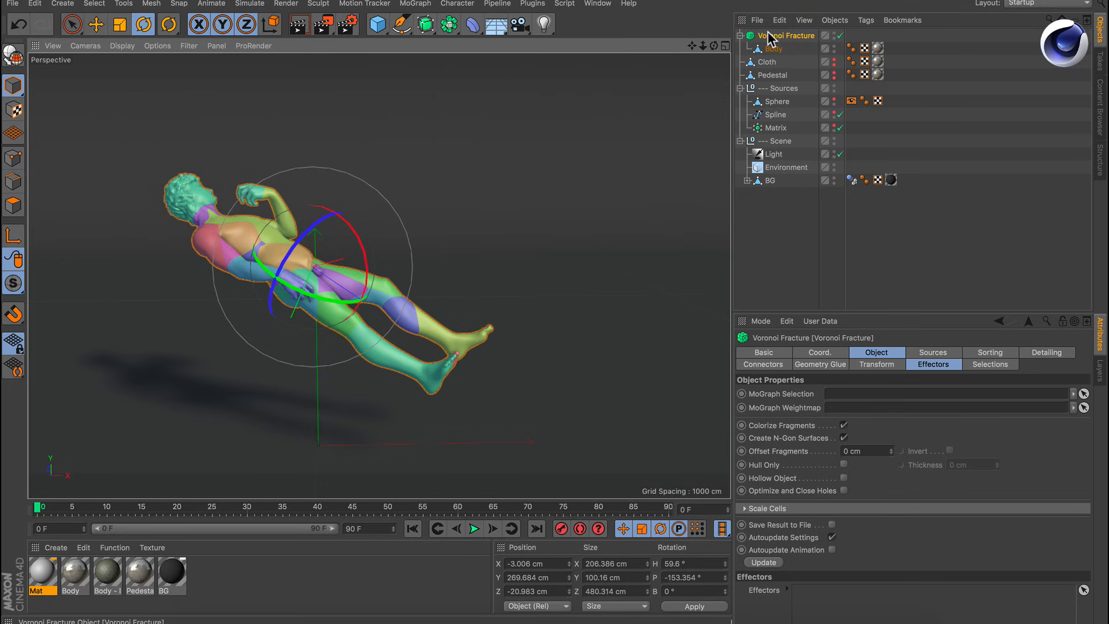
{"action": "left_click_drag", "start_coordinate": [309, 261], "coordinate": [309, 296], "text": "alt"}
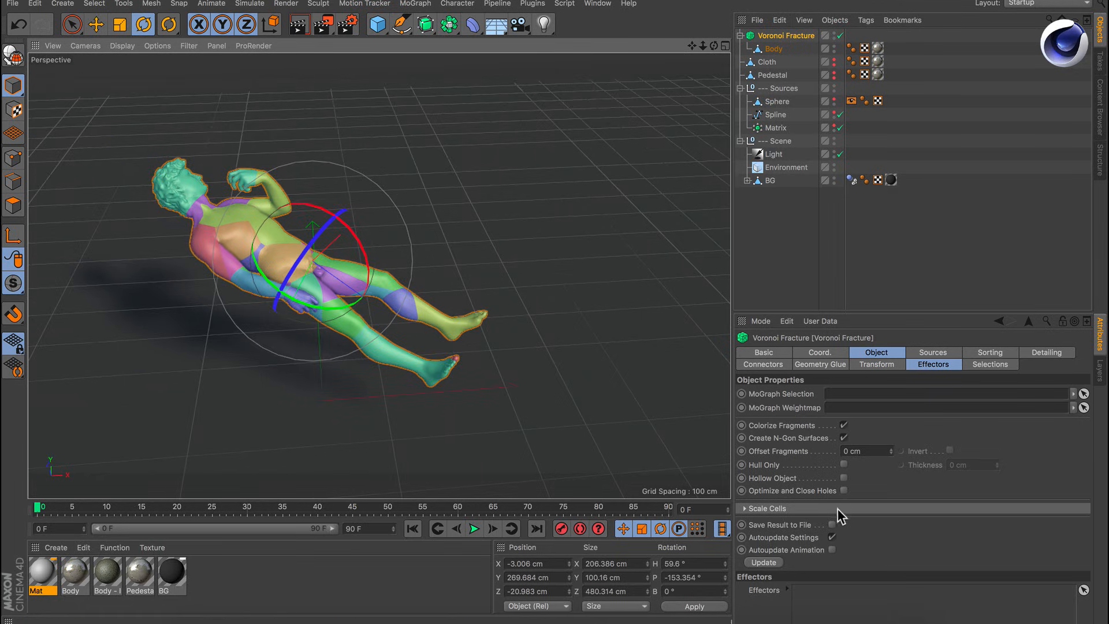
{"action": "left_click", "coordinate": [843, 489]}
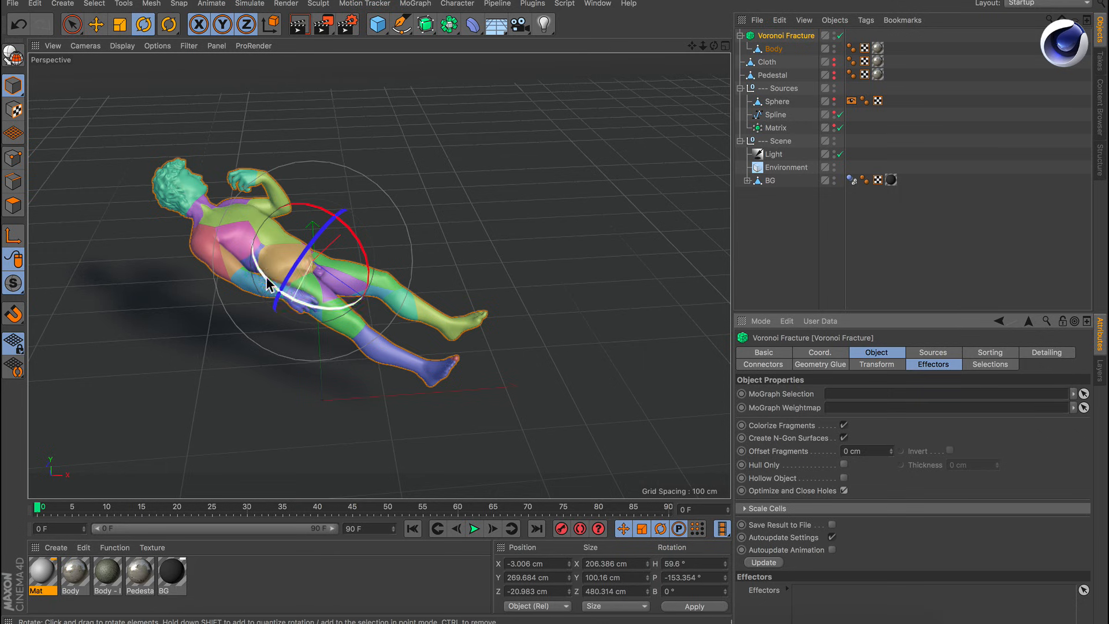
{"action": "left_click_drag", "start_coordinate": [320, 286], "coordinate": [289, 273], "text": "alt"}
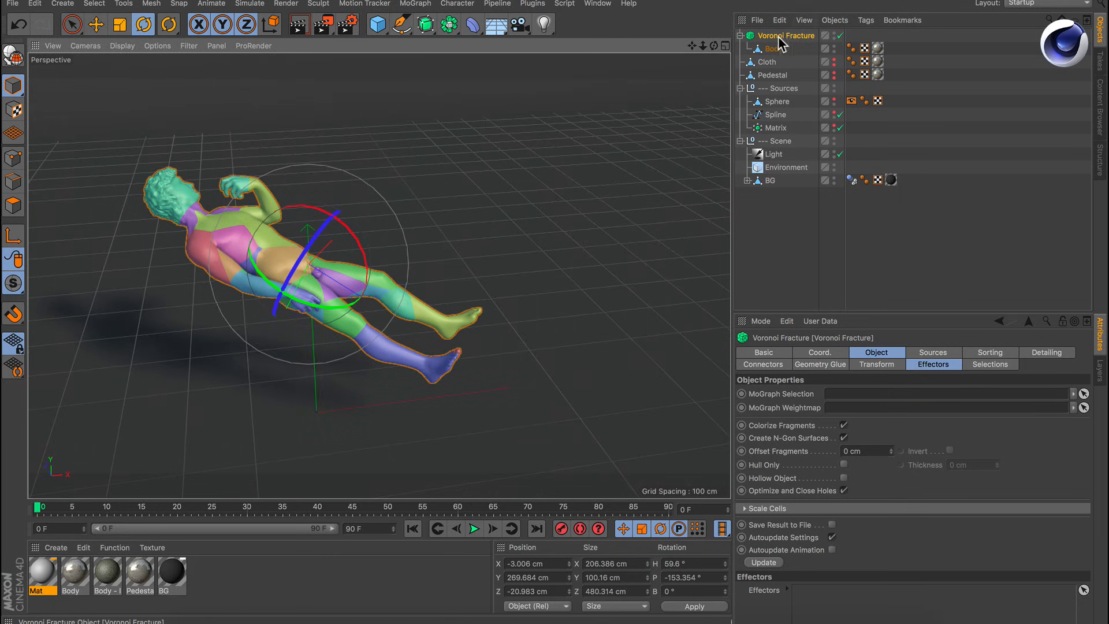
Test a dynamics body tag on the Voronoi Fracture by playing the simulation, rewind to frame 0 and delete the tag.
{"action": "right_click", "coordinate": [778, 37]}
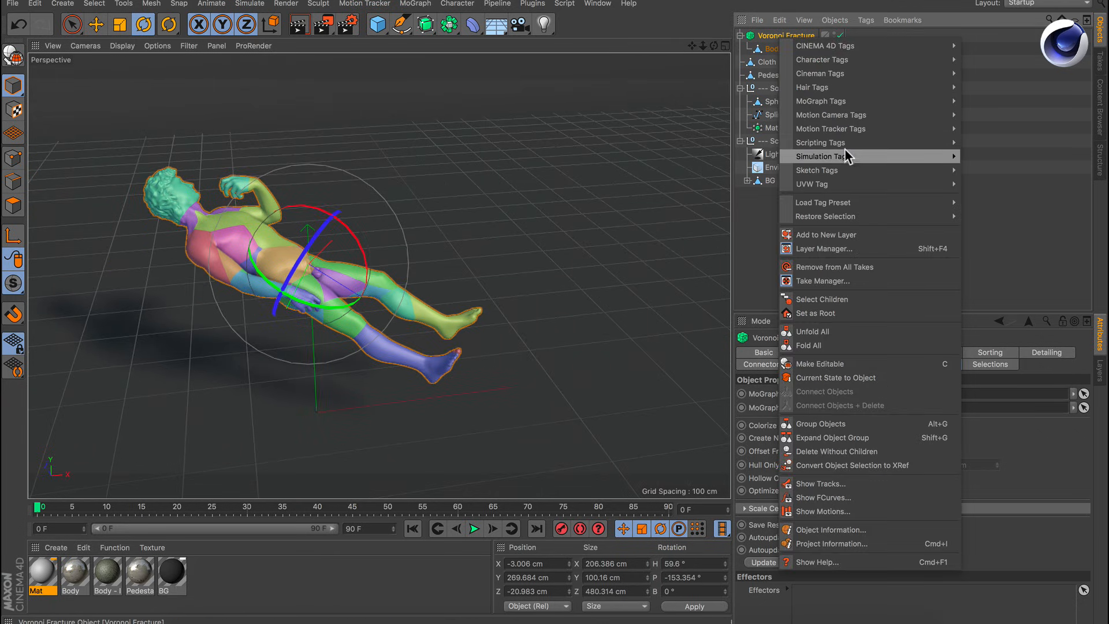
{"action": "mouse_move", "coordinate": [845, 151]}
{"action": "left_click", "coordinate": [985, 153]}
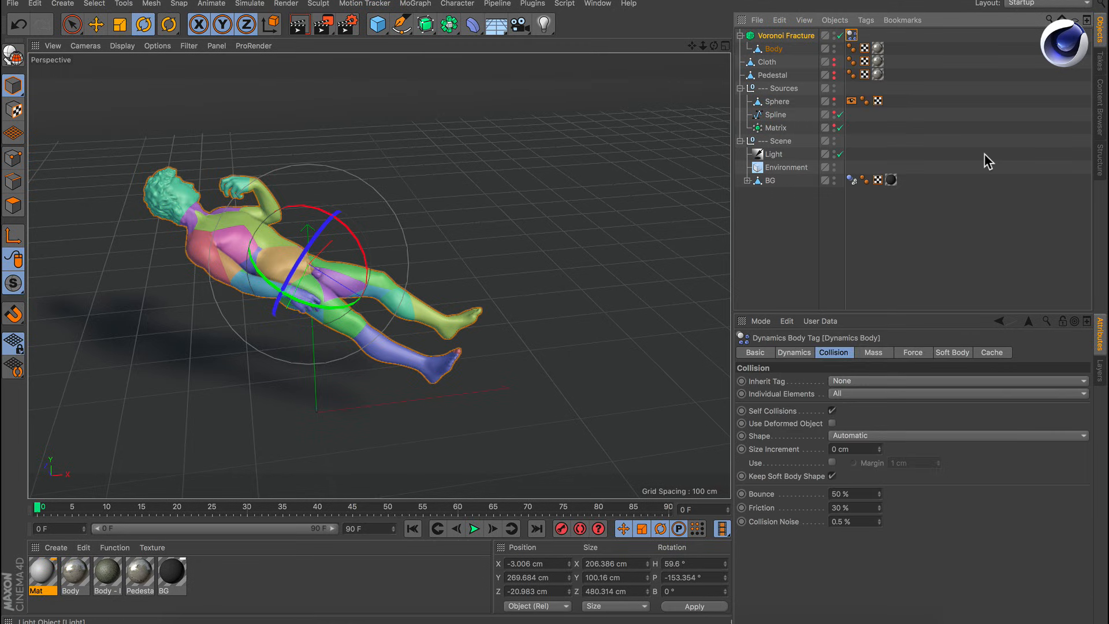
{"action": "left_click", "coordinate": [474, 529]}
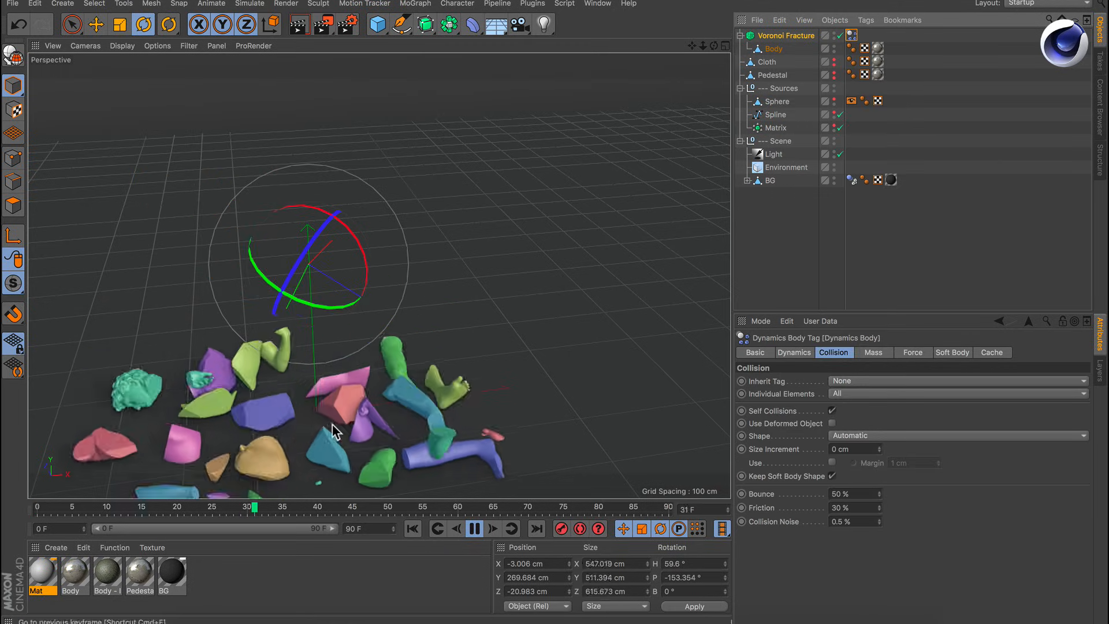
{"action": "middle_click_drag", "start_coordinate": [358, 416], "coordinate": [402, 330], "text": "alt"}
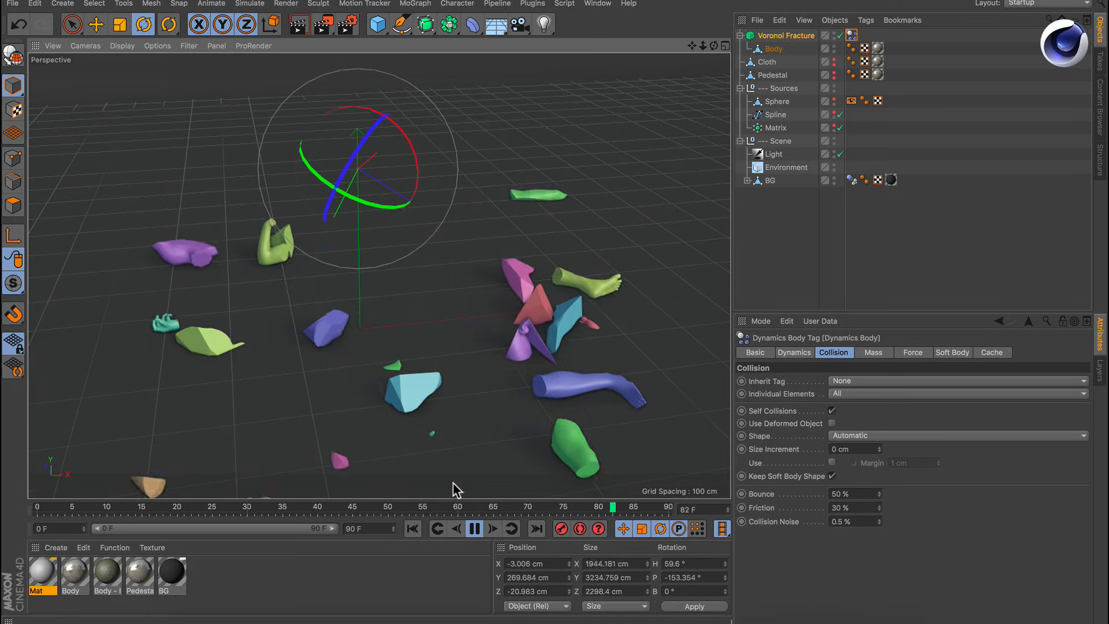
{"action": "left_click", "coordinate": [475, 529]}
{"action": "left_click", "coordinate": [411, 528]}
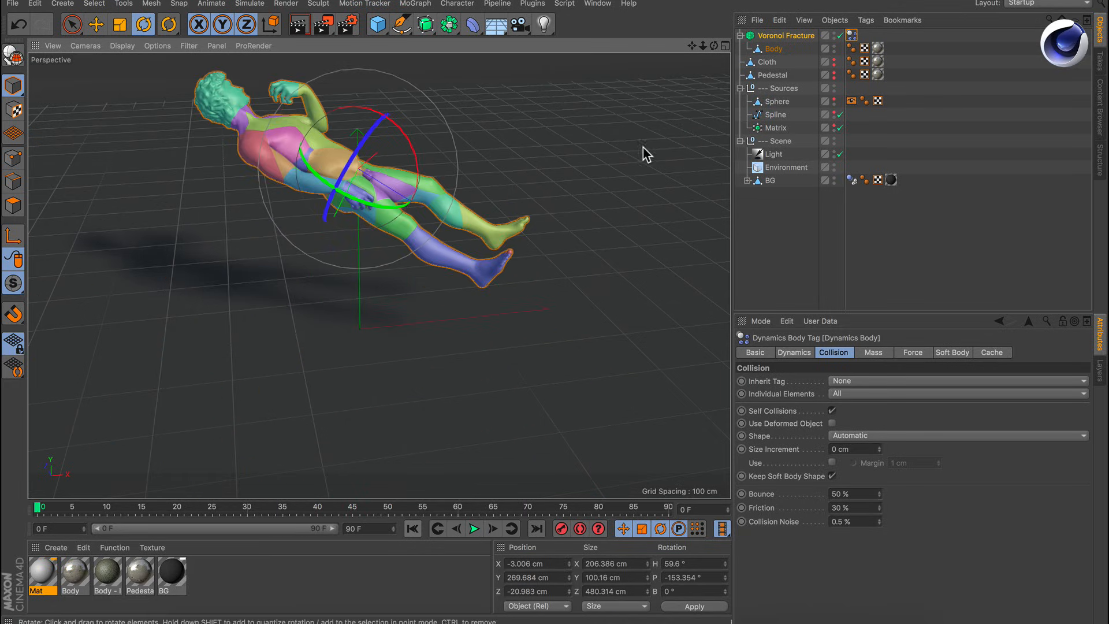
{"action": "left_click", "coordinate": [852, 36]}
{"action": "key", "text": "Delete"}
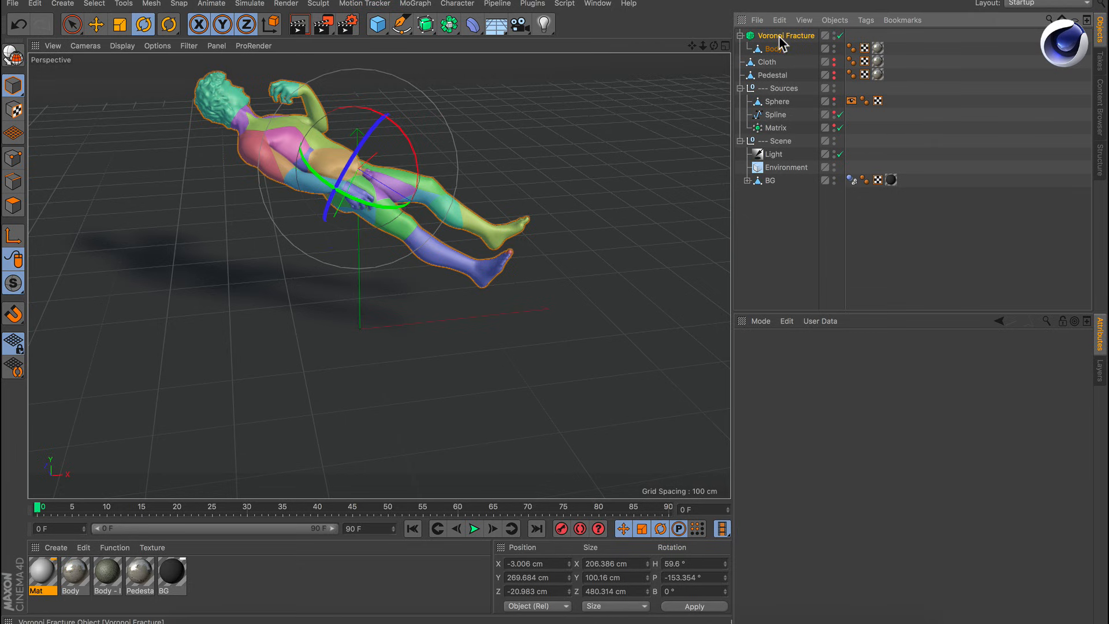
Set the Point Amount of the Voronoi Fracture's Point Generator - Distribution source to 100.
{"action": "left_click", "coordinate": [782, 38]}
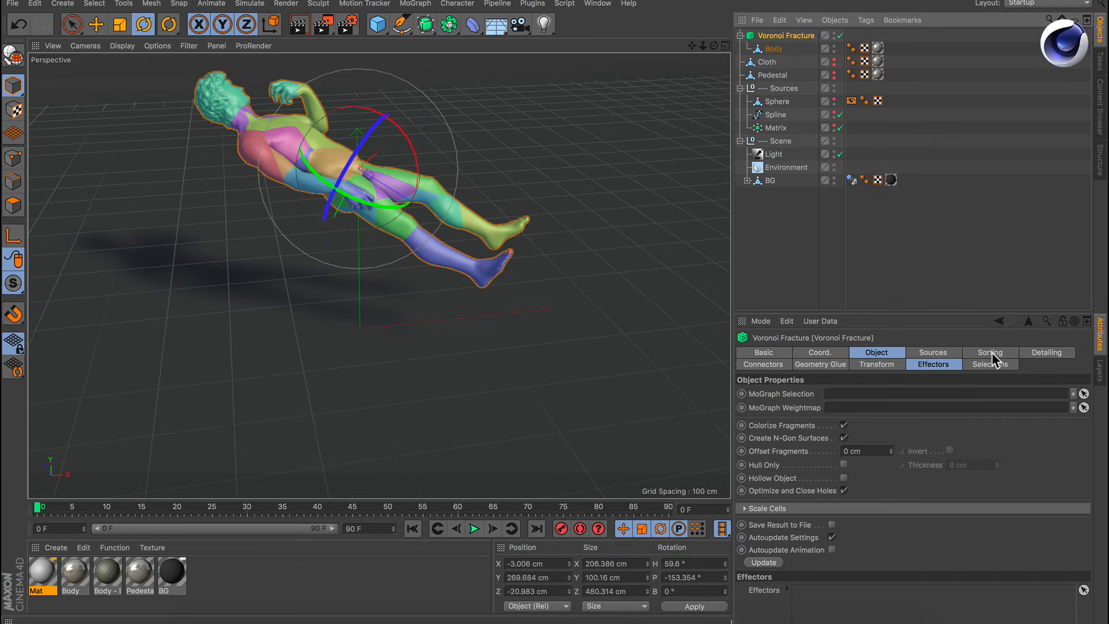
{"action": "left_click", "coordinate": [930, 353]}
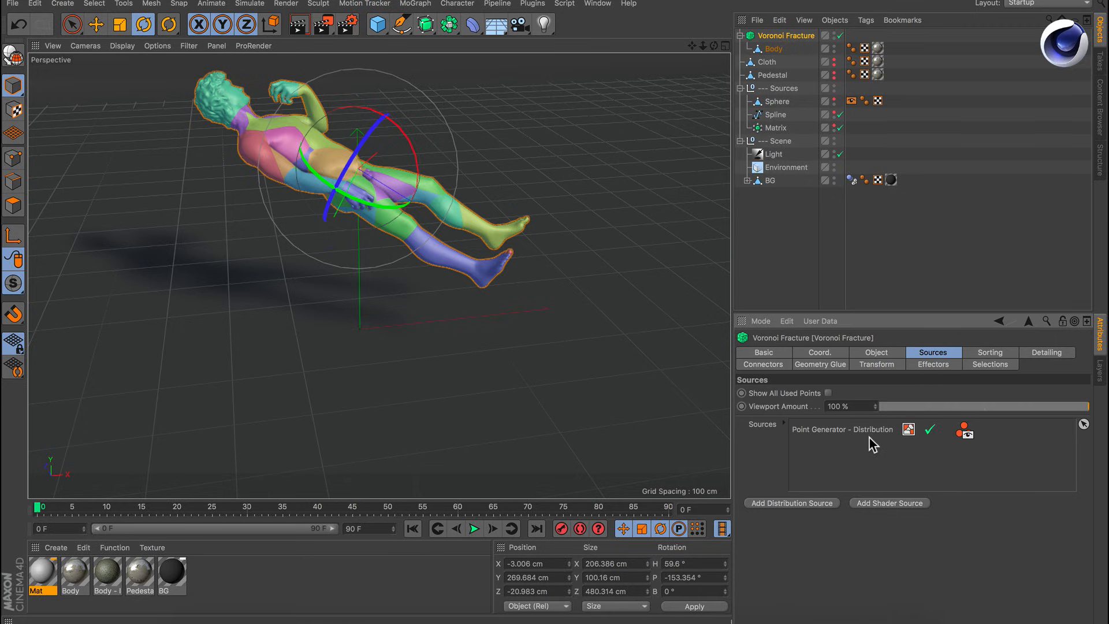
{"action": "left_click", "coordinate": [831, 428]}
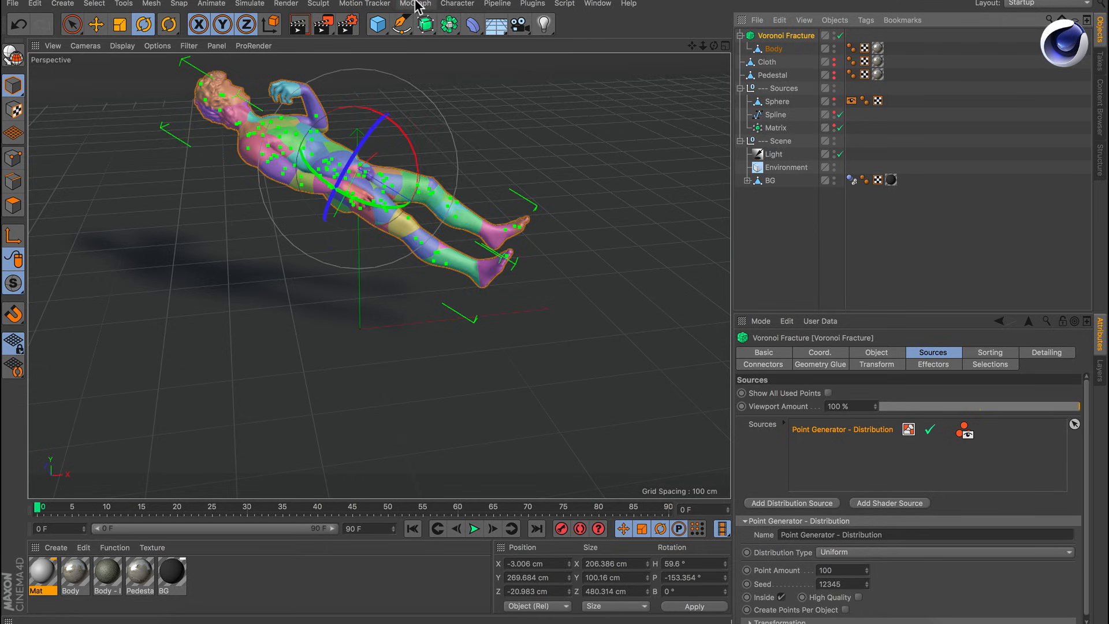
Add a Random effector to the Voronoi Fracture to scatter its fragments.
{"action": "left_click", "coordinate": [413, 3]}
{"action": "mouse_move", "coordinate": [426, 26]}
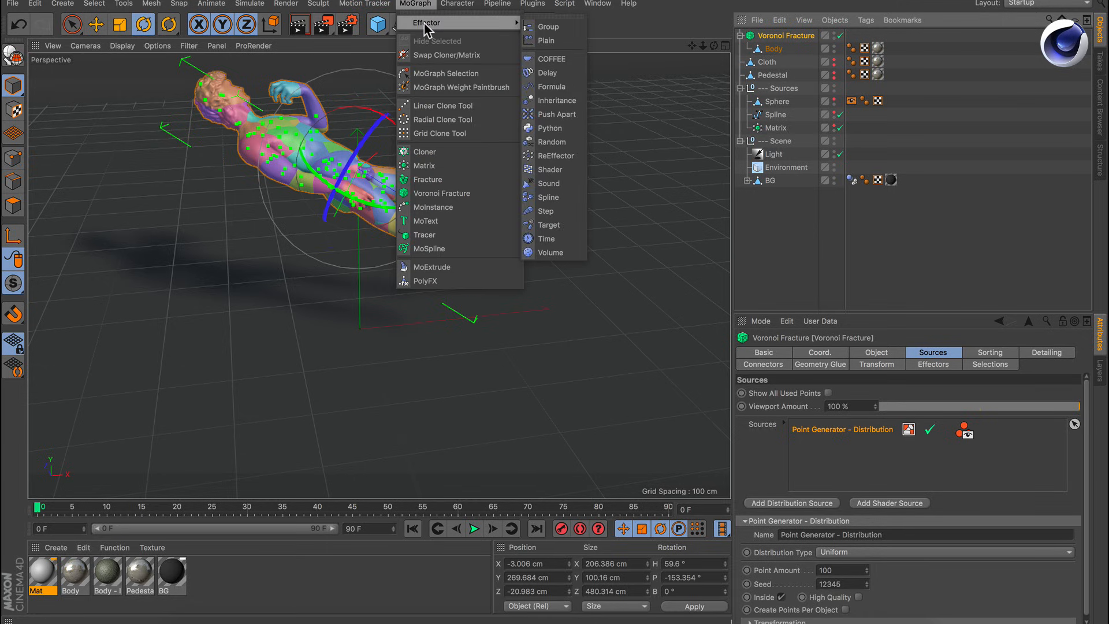
{"action": "left_click", "coordinate": [563, 144]}
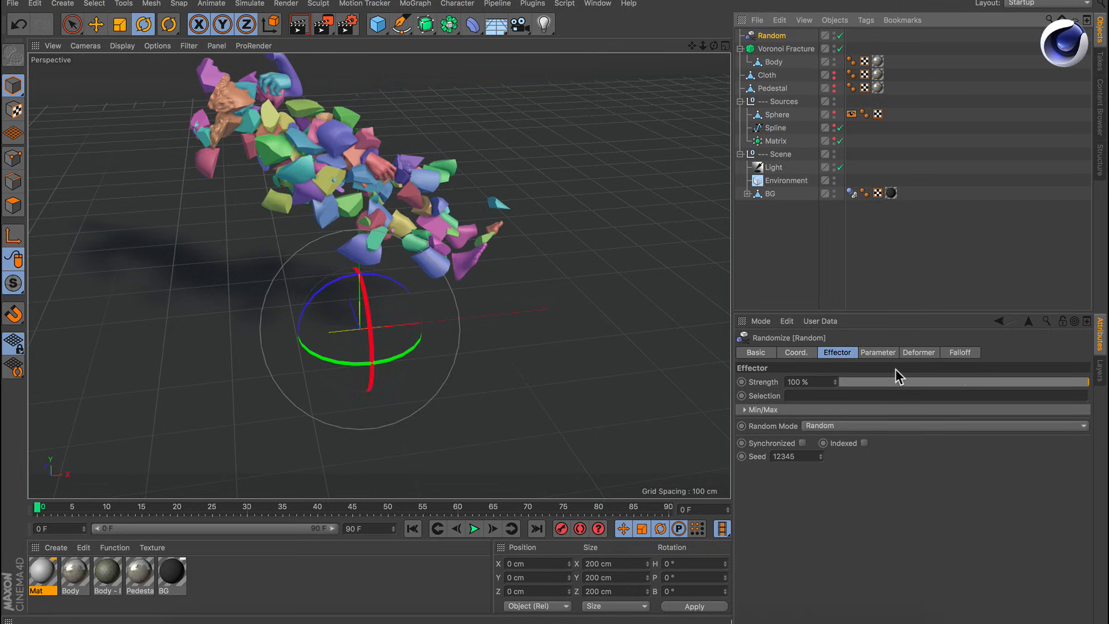
Set the Random effector's falloff shape to Linear and rotate the effector to a heading of about -92°.
{"action": "left_click", "coordinate": [960, 353]}
{"action": "left_click", "coordinate": [791, 381]}
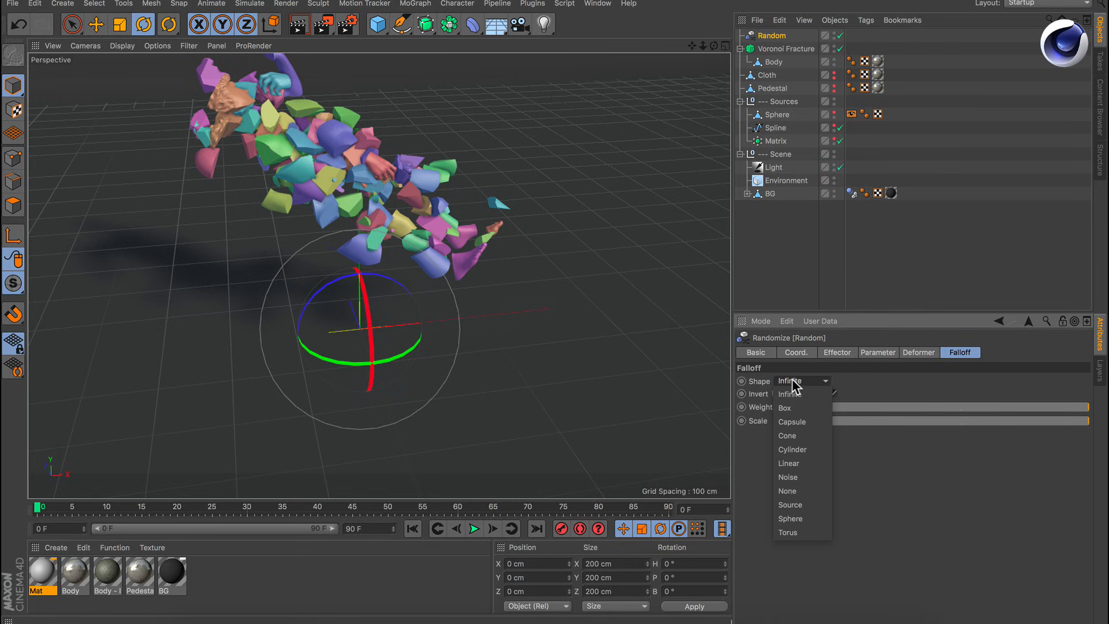
{"action": "left_click", "coordinate": [789, 463]}
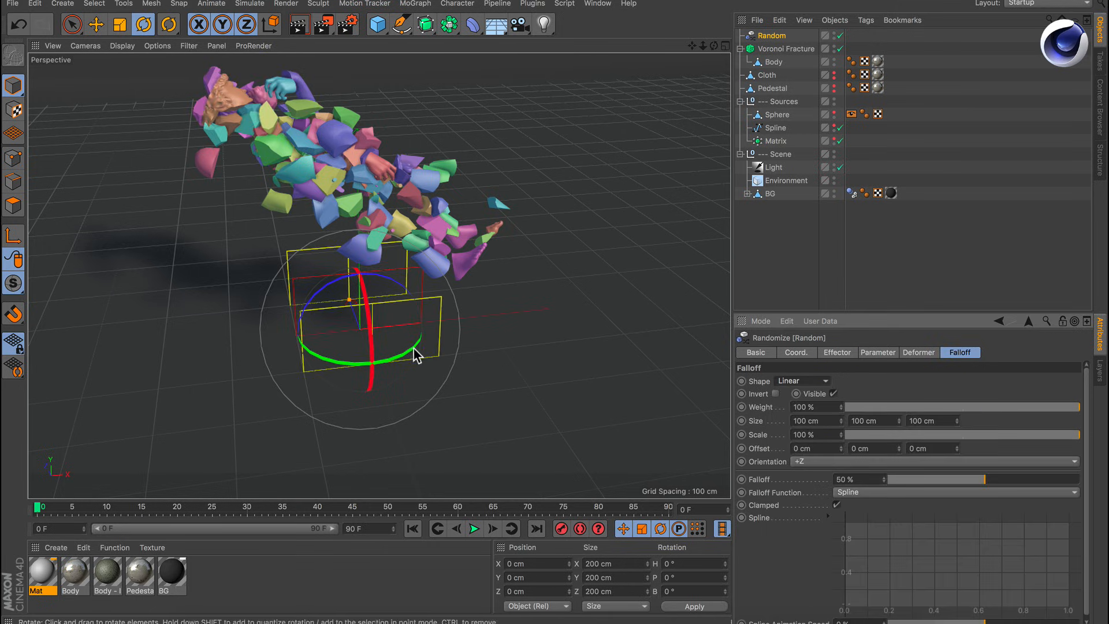
{"action": "left_click_drag", "start_coordinate": [400, 354], "coordinate": [310, 354]}
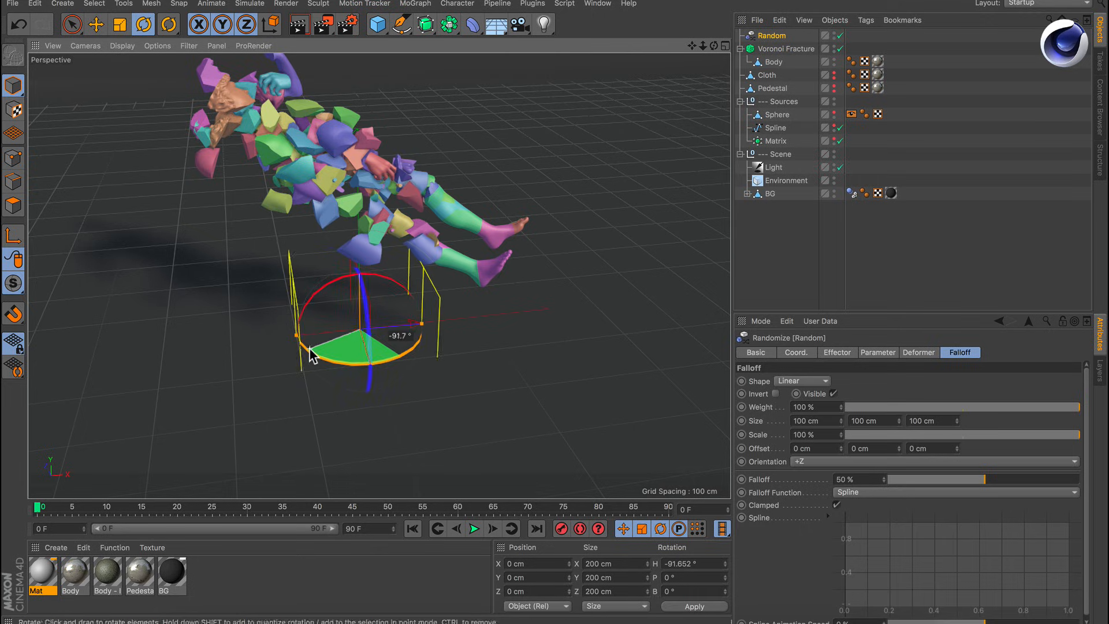
Move the Random effector past the fragments to about X -261 cm, and delete the effector.
{"action": "key", "text": "e"}
{"action": "mouse_move", "coordinate": [416, 324]}
{"action": "left_mouse_down"}
{"action": "mouse_move", "coordinate": [165, 328]}
{"action": "mouse_move", "coordinate": [408, 321]}
{"action": "left_mouse_up"}
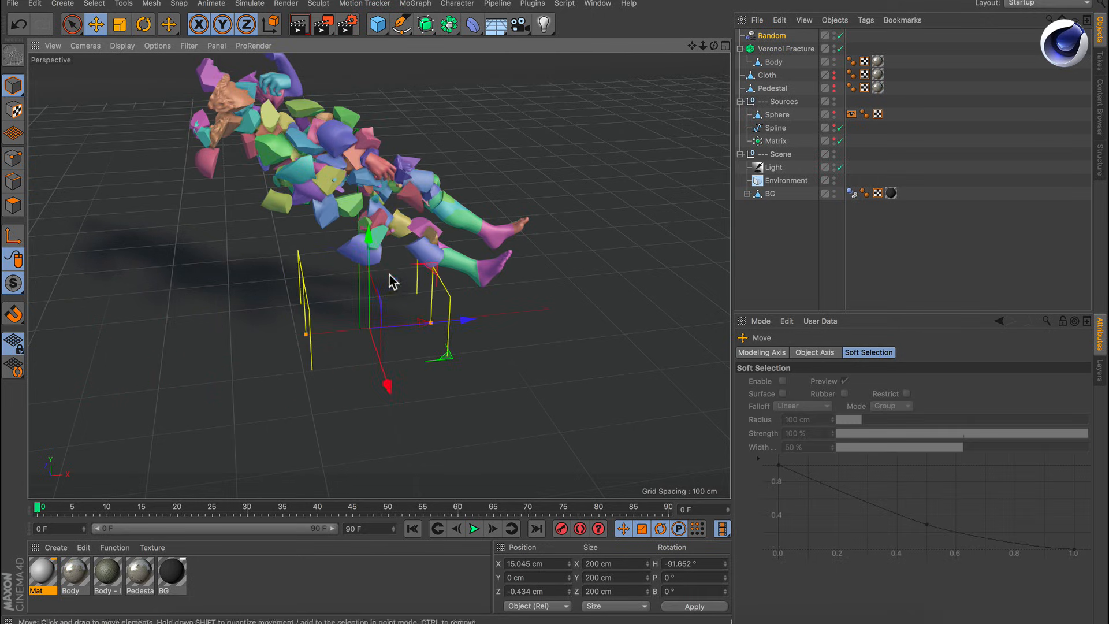
{"action": "middle_click_drag", "start_coordinate": [388, 276], "coordinate": [411, 330], "text": "alt"}
{"action": "right_click_drag", "start_coordinate": [412, 330], "coordinate": [440, 342], "text": "alt"}
{"action": "left_click_drag", "start_coordinate": [470, 391], "coordinate": [265, 410]}
{"action": "left_click_drag", "start_coordinate": [381, 287], "coordinate": [341, 281], "text": "alt"}
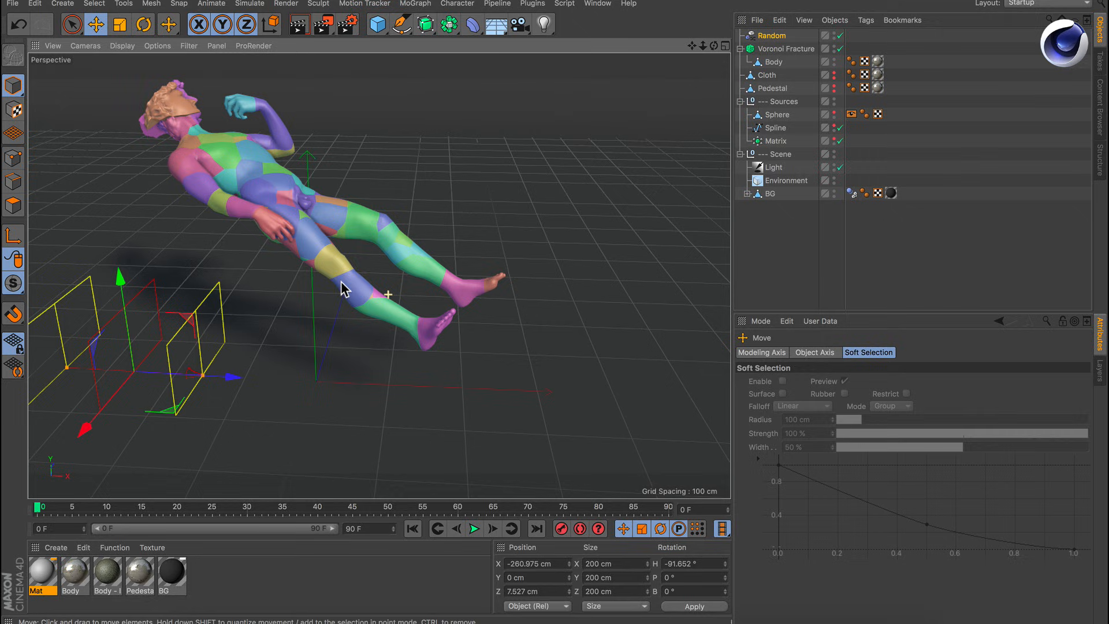
{"action": "left_click", "coordinate": [762, 36]}
{"action": "key", "text": "Delete"}
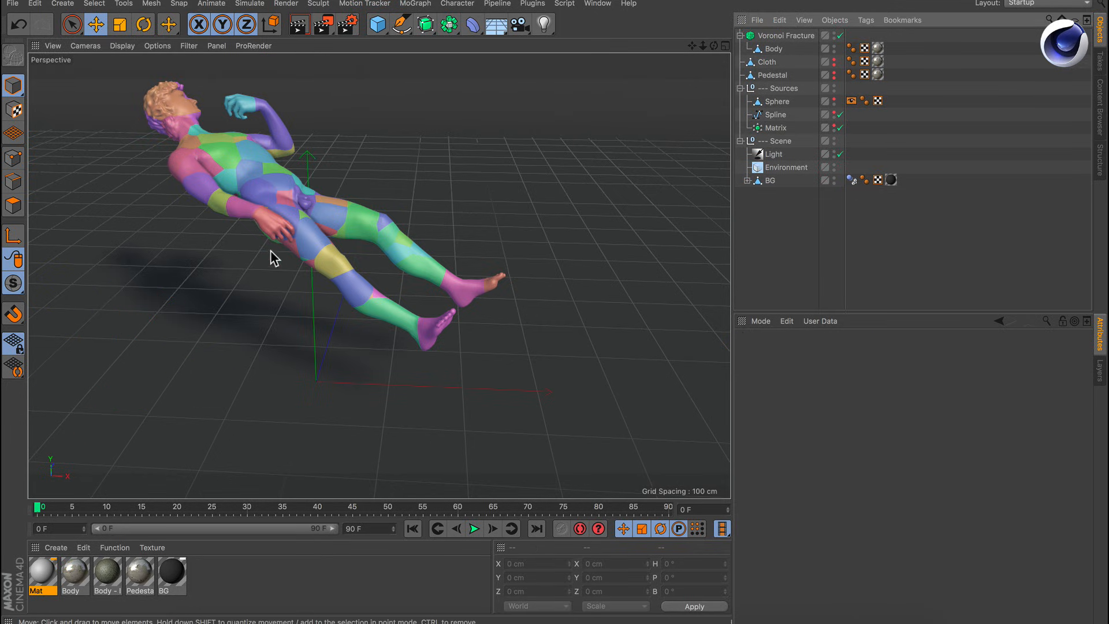
Set the Point Amount of the Voronoi Fracture's distribution source to 2 and inspect the divided body up close.
{"action": "left_click", "coordinate": [787, 36]}
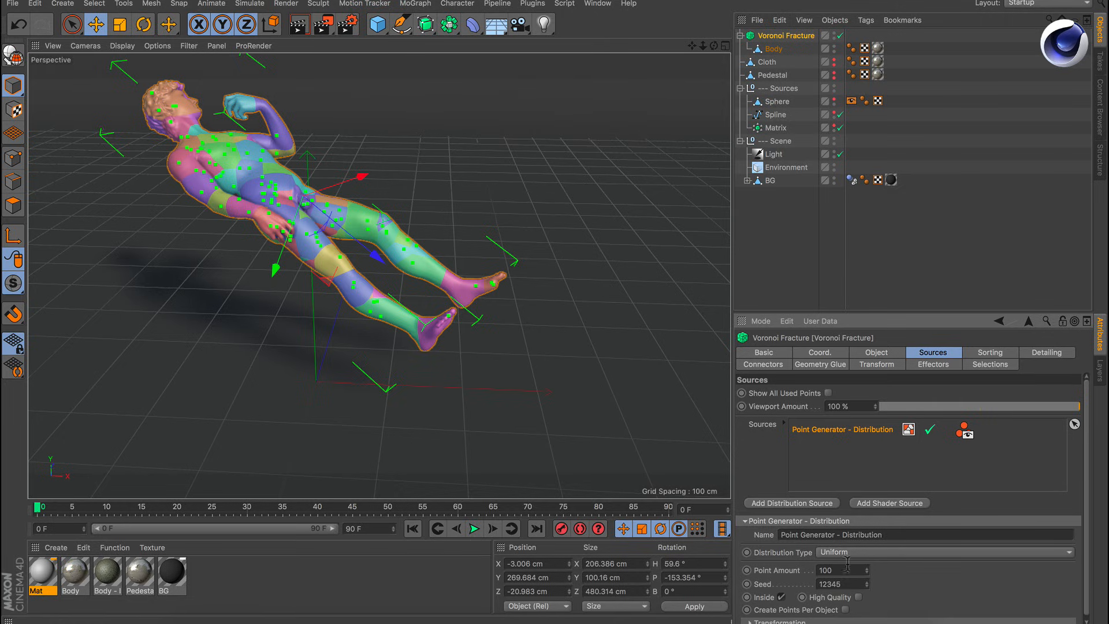
{"action": "left_click_drag", "start_coordinate": [835, 569], "coordinate": [750, 561]}
{"action": "type", "text": "2"}
{"action": "key", "text": "Return"}
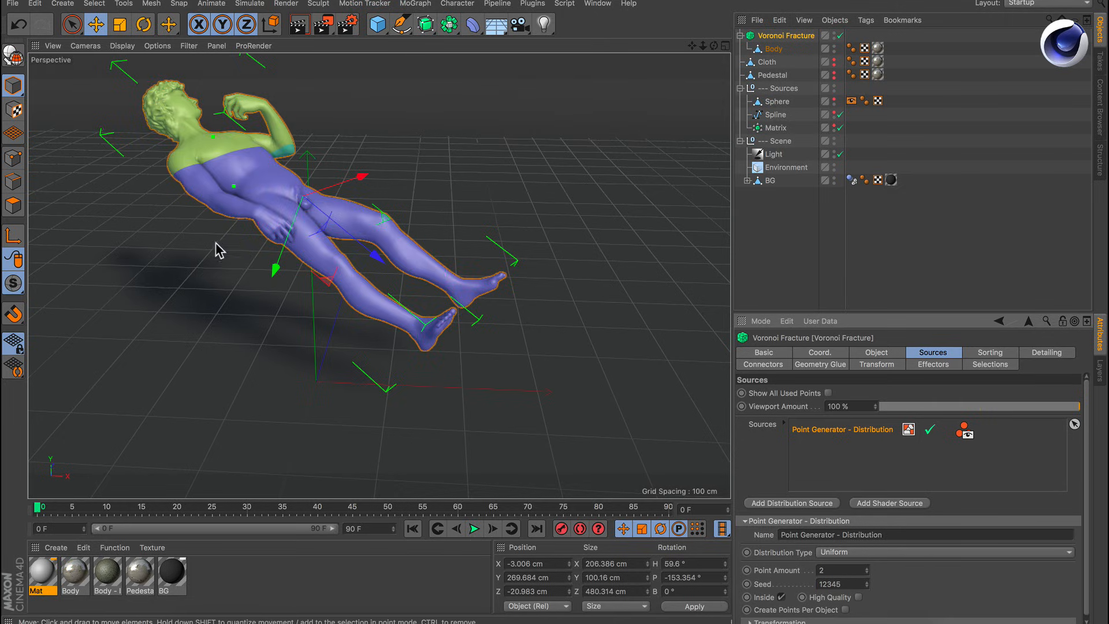
{"action": "left_click_drag", "start_coordinate": [249, 255], "coordinate": [308, 285], "text": "alt"}
{"action": "right_click_drag", "start_coordinate": [279, 212], "coordinate": [345, 186], "text": "alt"}
{"action": "left_click_drag", "start_coordinate": [346, 186], "coordinate": [303, 185], "text": "alt"}
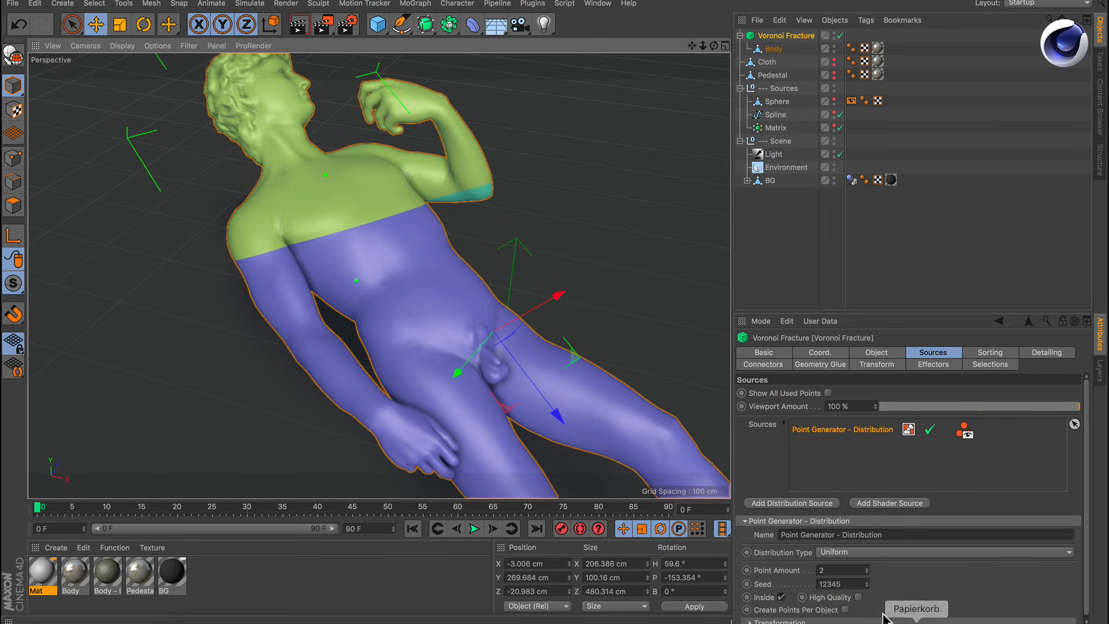
Raise the distribution source's Point Amount to 3 and its Seed to 12346, inspecting how the body is divided.
{"action": "left_click", "coordinate": [867, 567]}
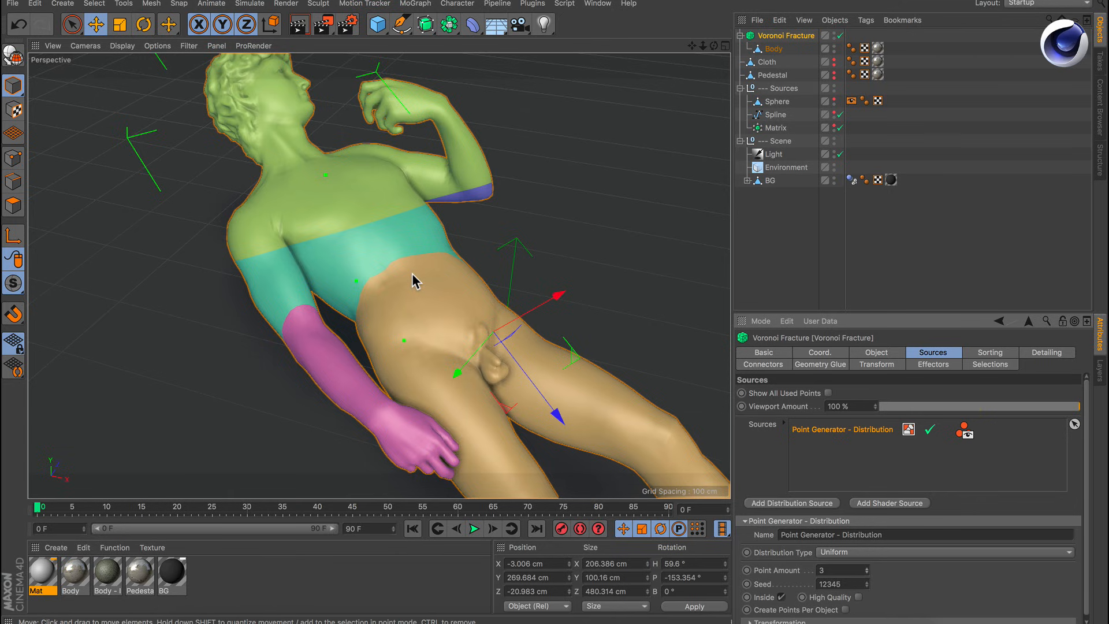
{"action": "left_click_drag", "start_coordinate": [412, 274], "coordinate": [433, 405], "text": "alt"}
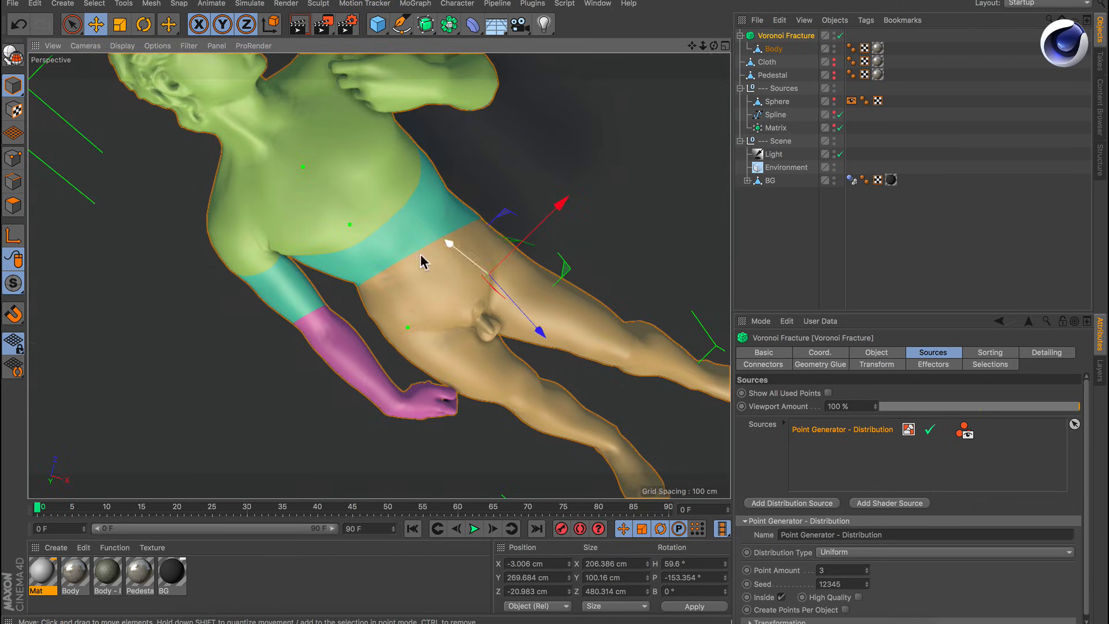
{"action": "left_click_drag", "start_coordinate": [380, 305], "coordinate": [358, 184], "text": "alt"}
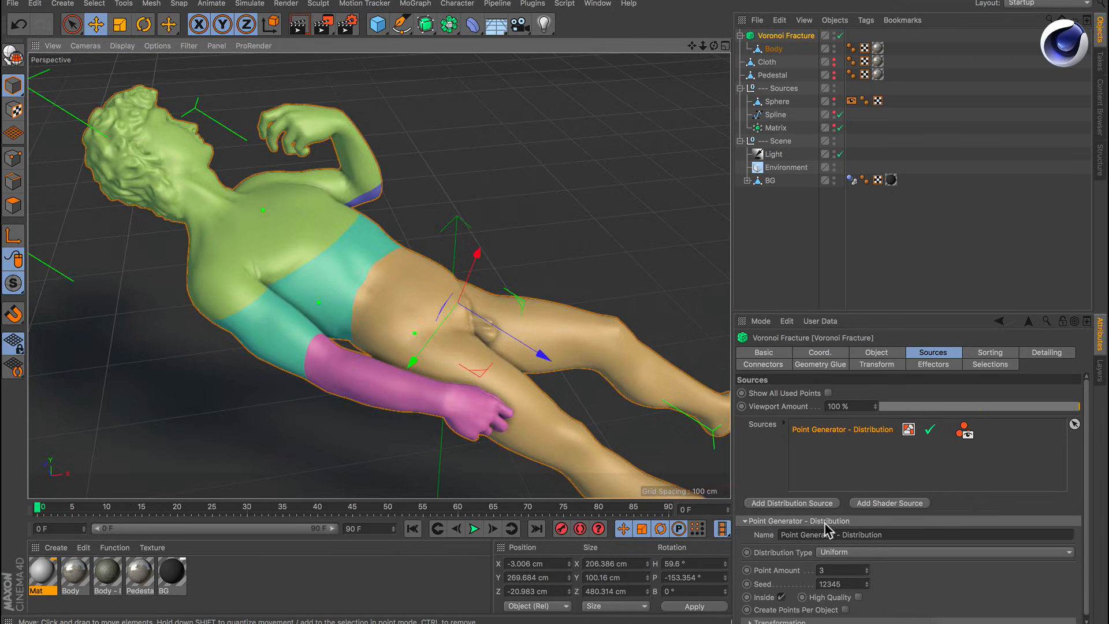
{"action": "left_click", "coordinate": [866, 582]}
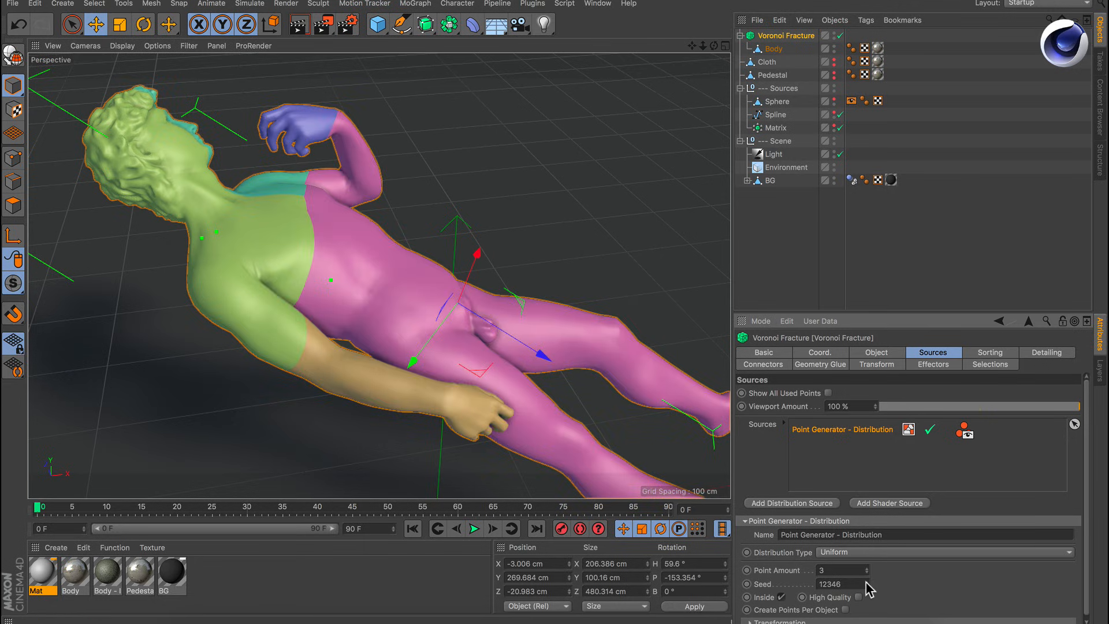
{"action": "left_click_drag", "start_coordinate": [322, 278], "coordinate": [298, 255], "text": "alt"}
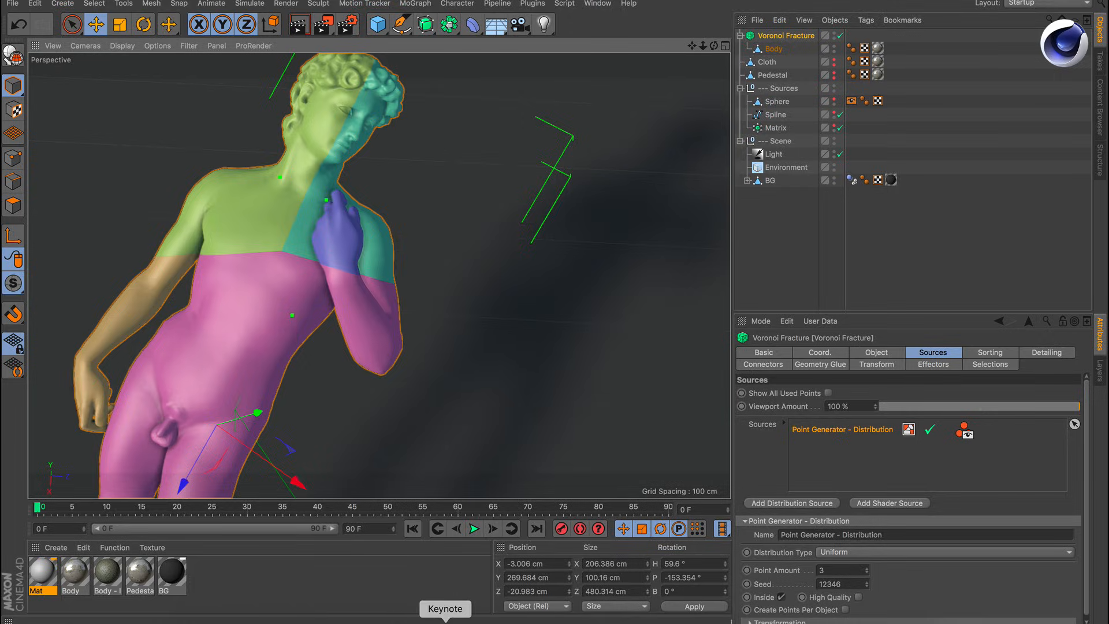
Switch to Keynote and play the movie of the gold-and-black faceted object on slide 9.
{"action": "left_click", "coordinate": [445, 621]}
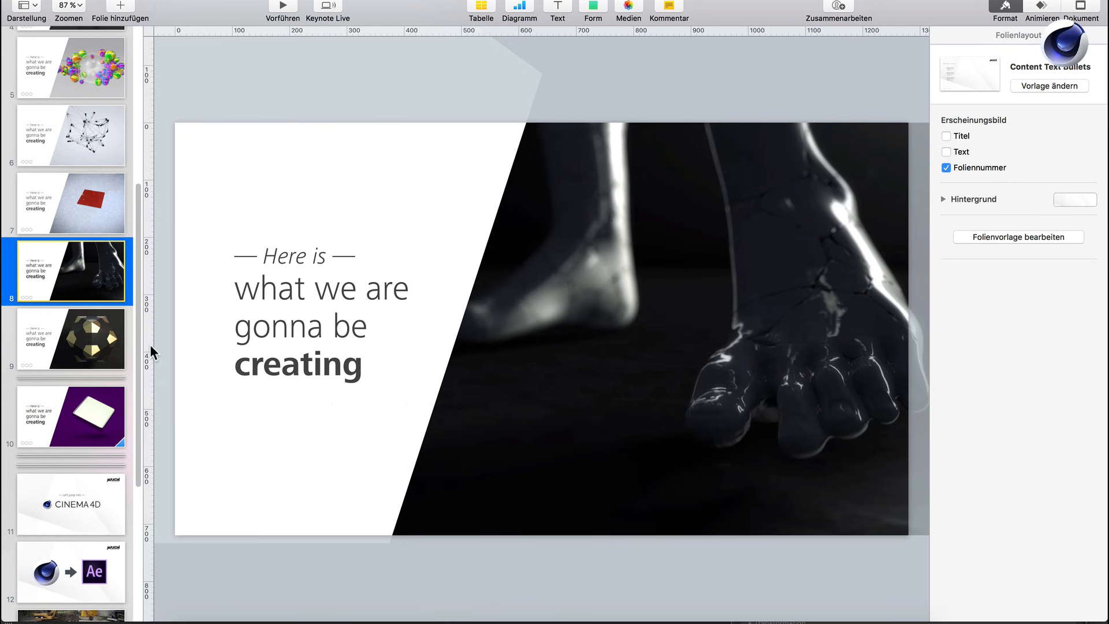
{"action": "left_click", "coordinate": [61, 336]}
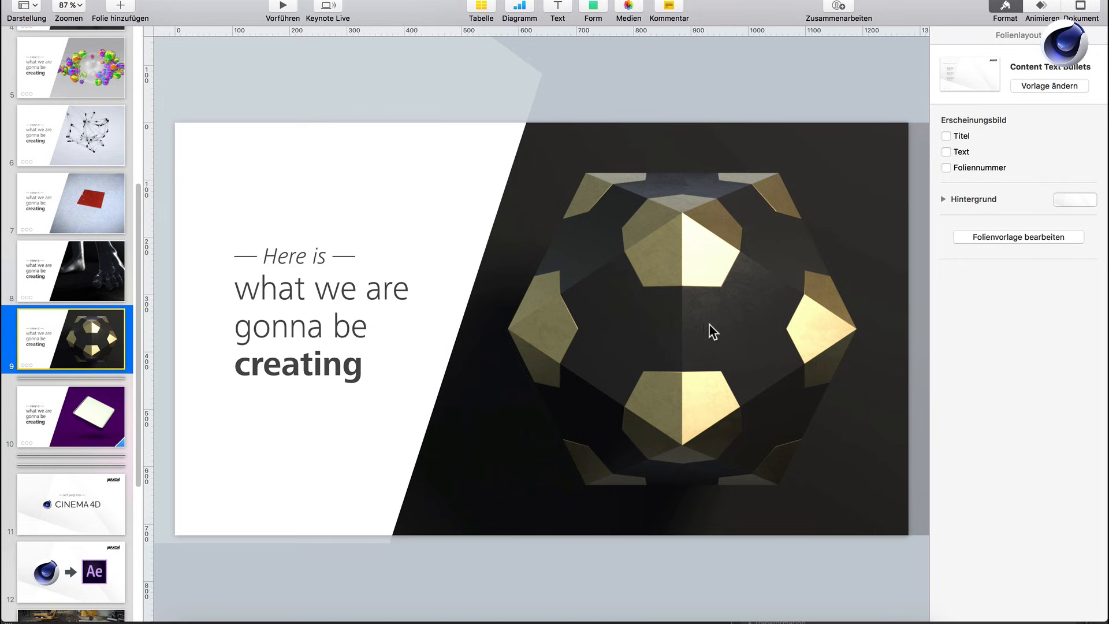
{"action": "left_click", "coordinate": [683, 392]}
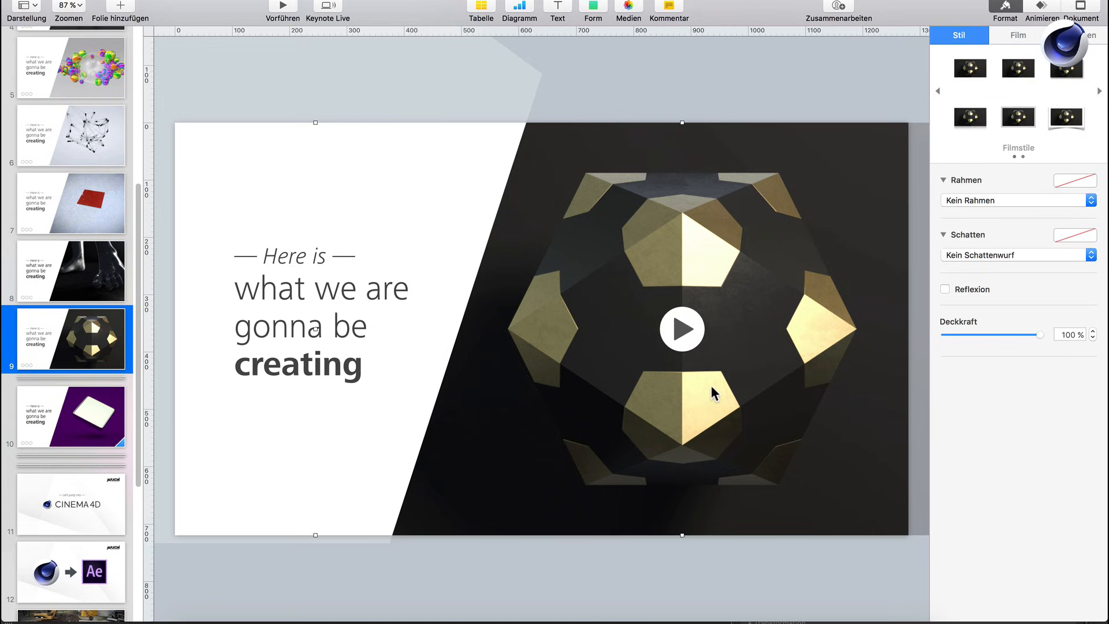
{"action": "left_click", "coordinate": [686, 334]}
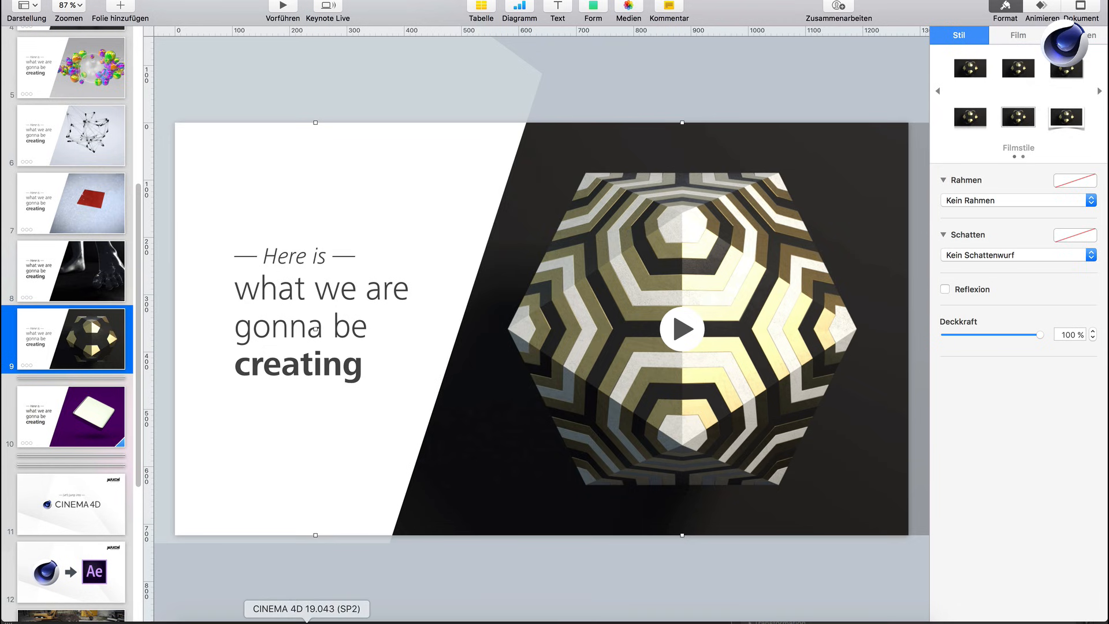
Switch back to Cinema 4D, create a new project and add a Platonic object.
{"action": "left_click", "coordinate": [306, 621]}
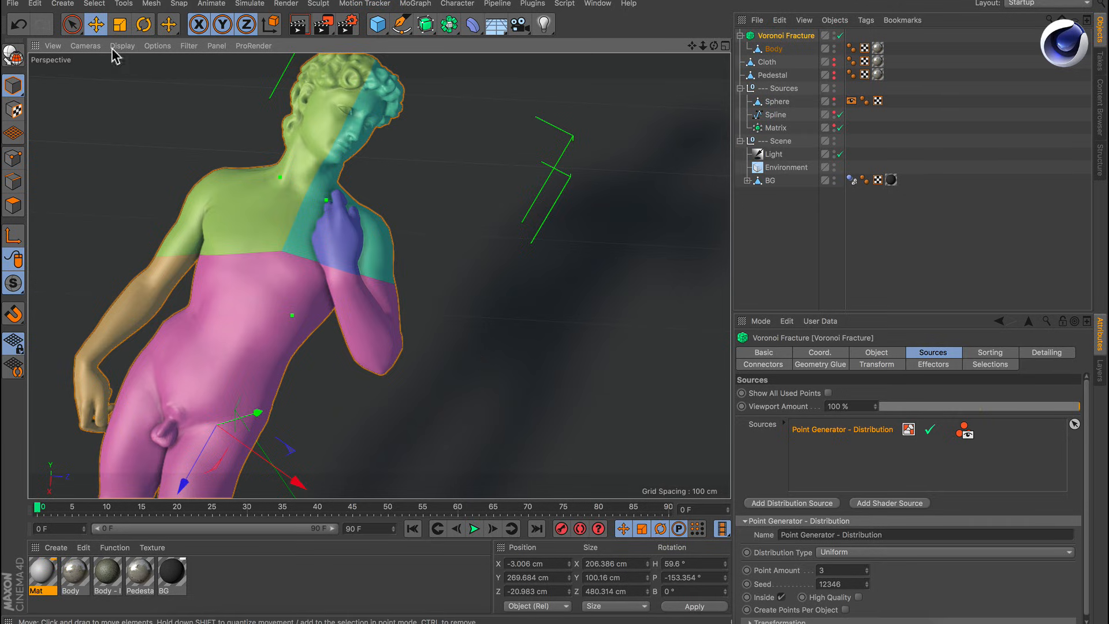
{"action": "left_click", "coordinate": [12, 4]}
{"action": "left_click", "coordinate": [26, 24]}
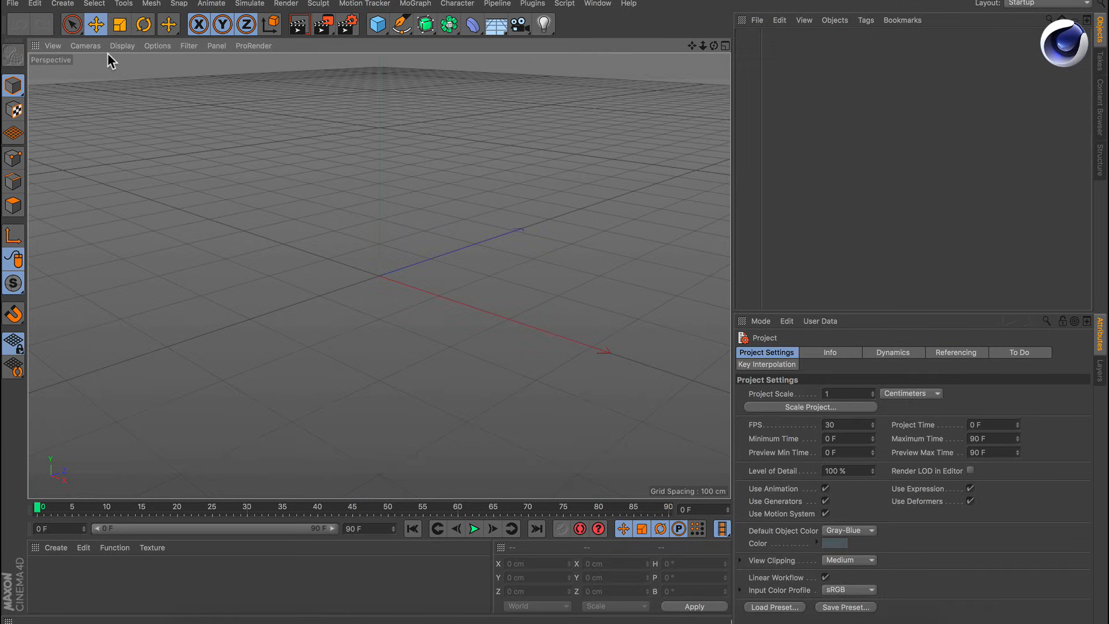
{"action": "left_click", "coordinate": [377, 25]}
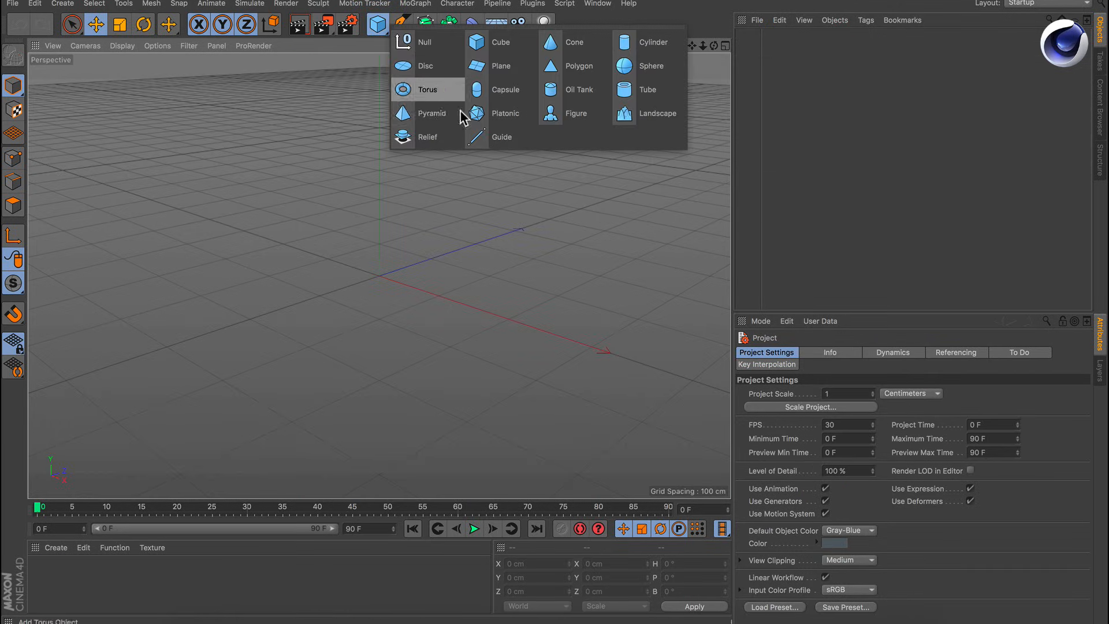
{"action": "left_click", "coordinate": [501, 112]}
{"action": "right_click_drag", "start_coordinate": [374, 277], "coordinate": [438, 268], "text": "alt"}
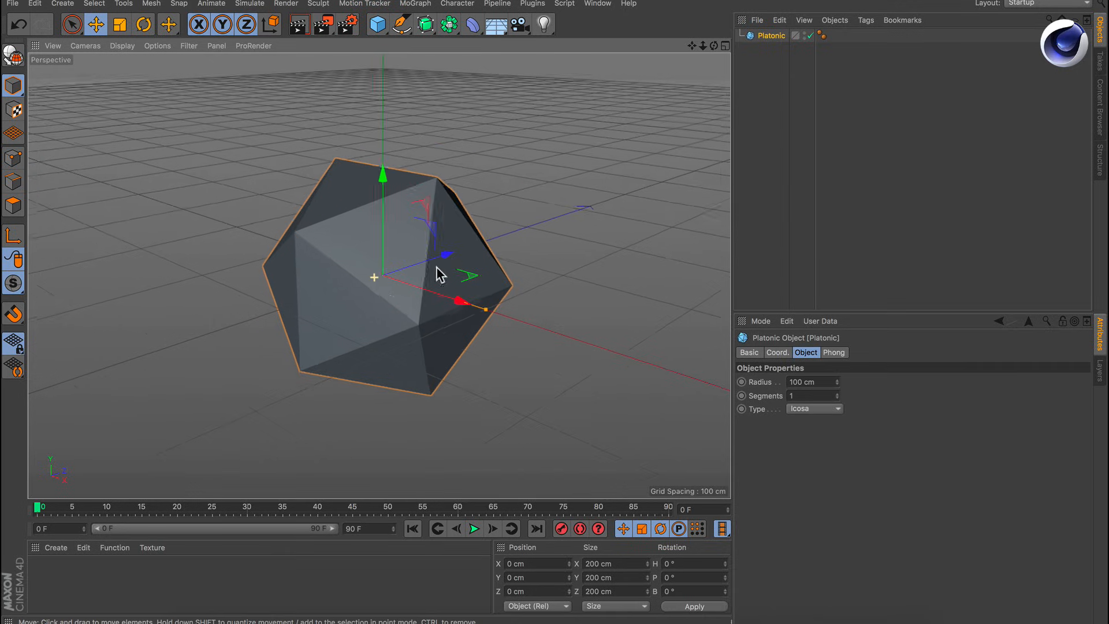
{"action": "left_click_drag", "start_coordinate": [437, 274], "coordinate": [402, 284], "text": "alt"}
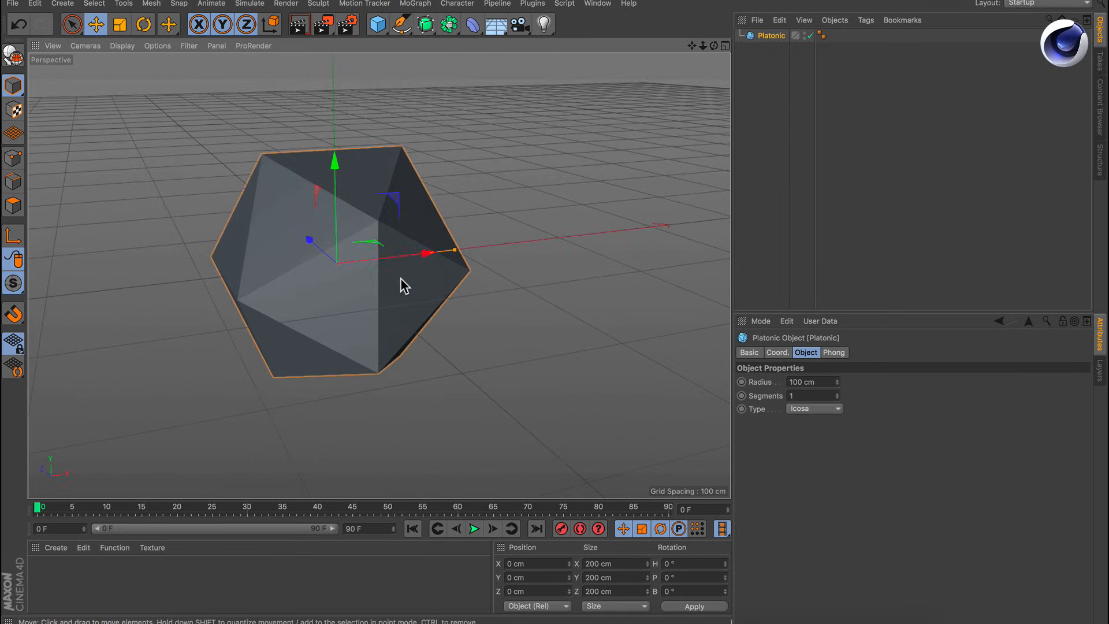
{"action": "middle_click_drag", "start_coordinate": [403, 284], "coordinate": [435, 275], "text": "alt"}
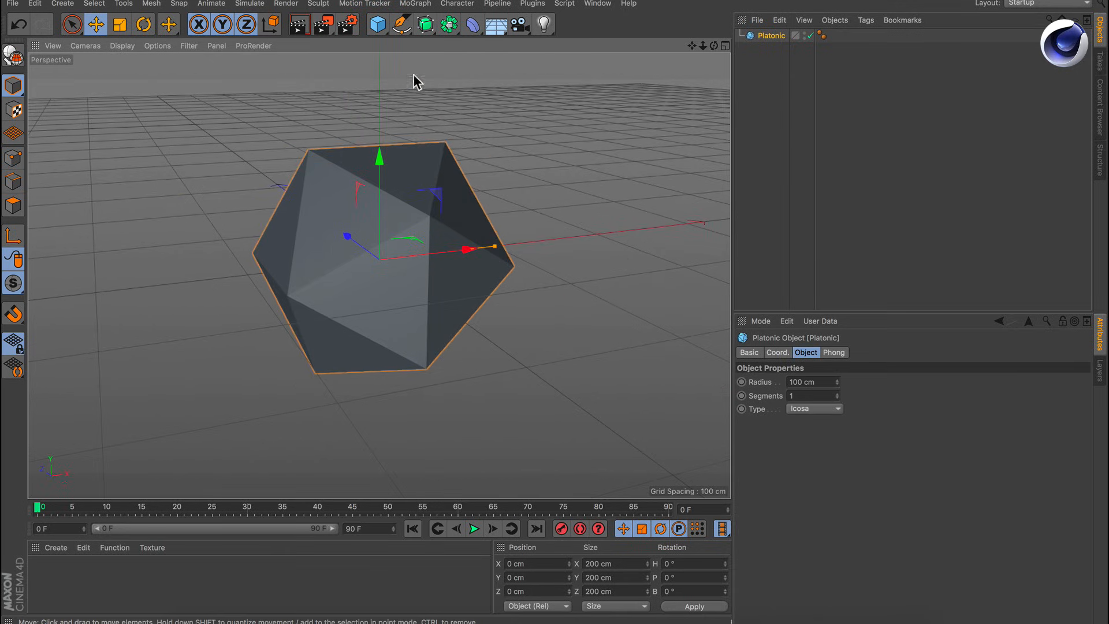
Put the Platonic inside a new Voronoi Fracture and delete its Point Generator - Distribution source.
{"action": "left_click", "coordinate": [416, 4]}
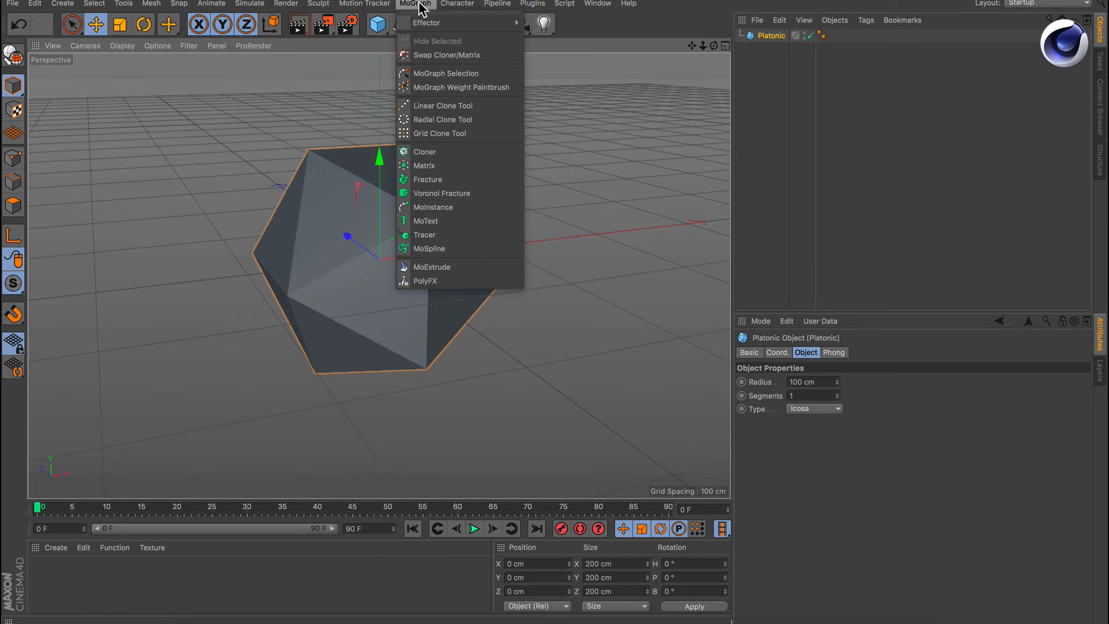
{"action": "left_click", "coordinate": [437, 194], "text": "alt"}
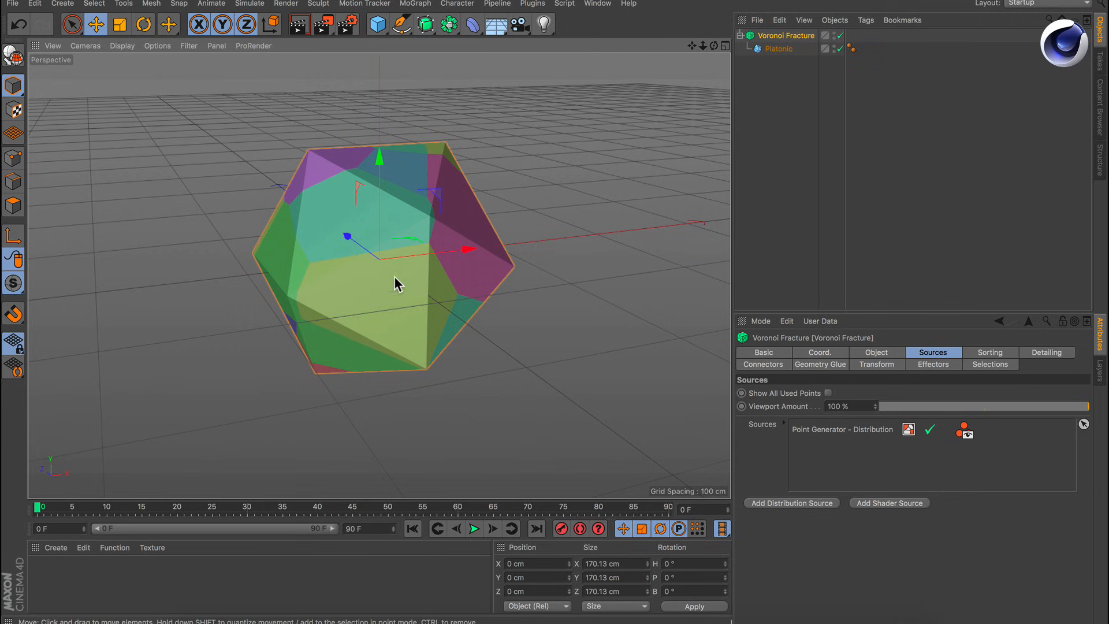
{"action": "left_click_drag", "start_coordinate": [394, 276], "coordinate": [580, 154], "text": "alt"}
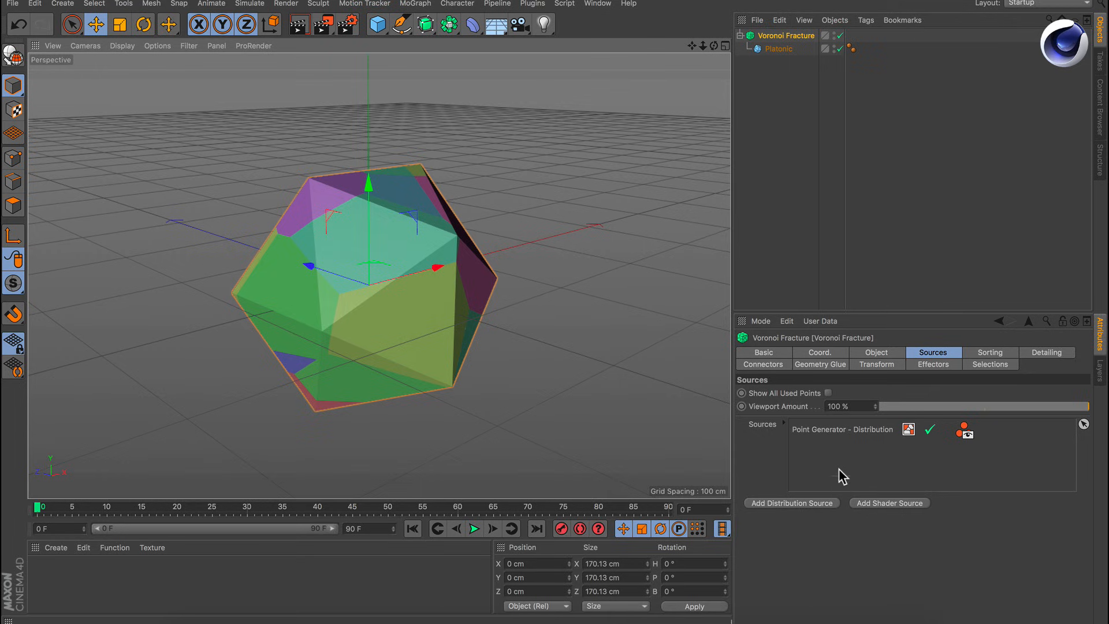
{"action": "left_click", "coordinate": [829, 430]}
{"action": "key", "text": "Delete"}
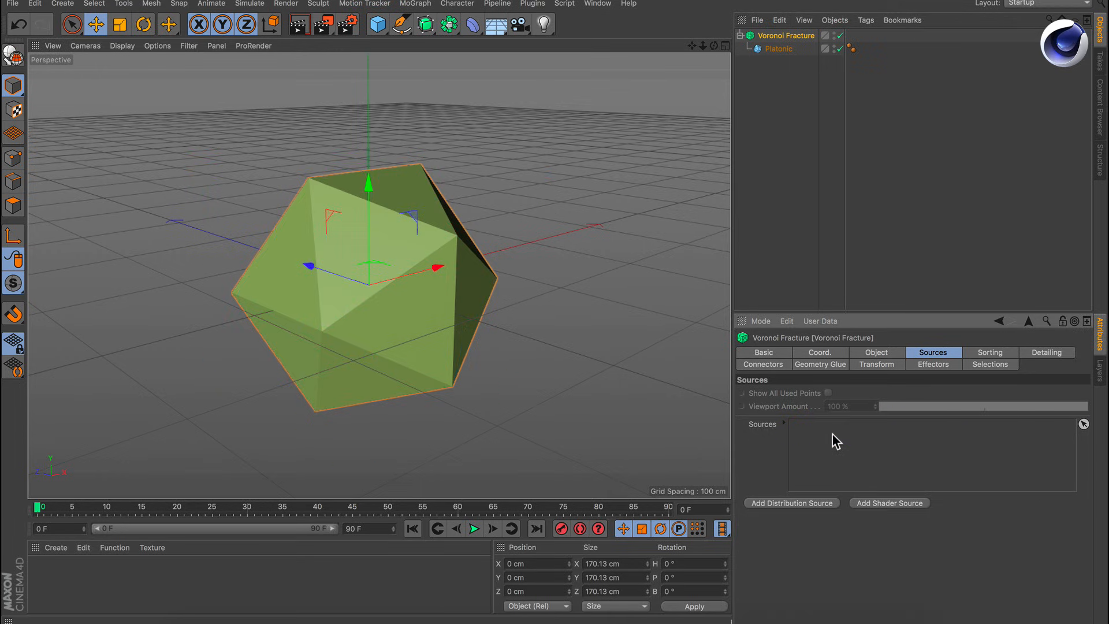
Add a second Platonic object and rename it SourcePlatonic.
{"action": "left_click", "coordinate": [378, 27]}
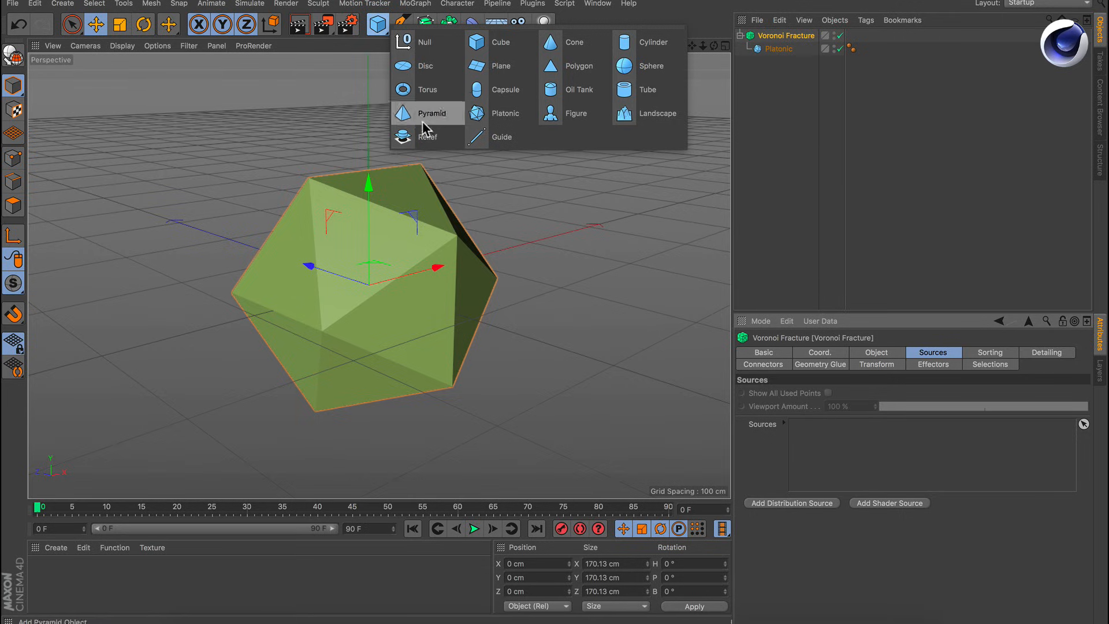
{"action": "left_click", "coordinate": [501, 114]}
{"action": "double_click", "coordinate": [774, 35]}
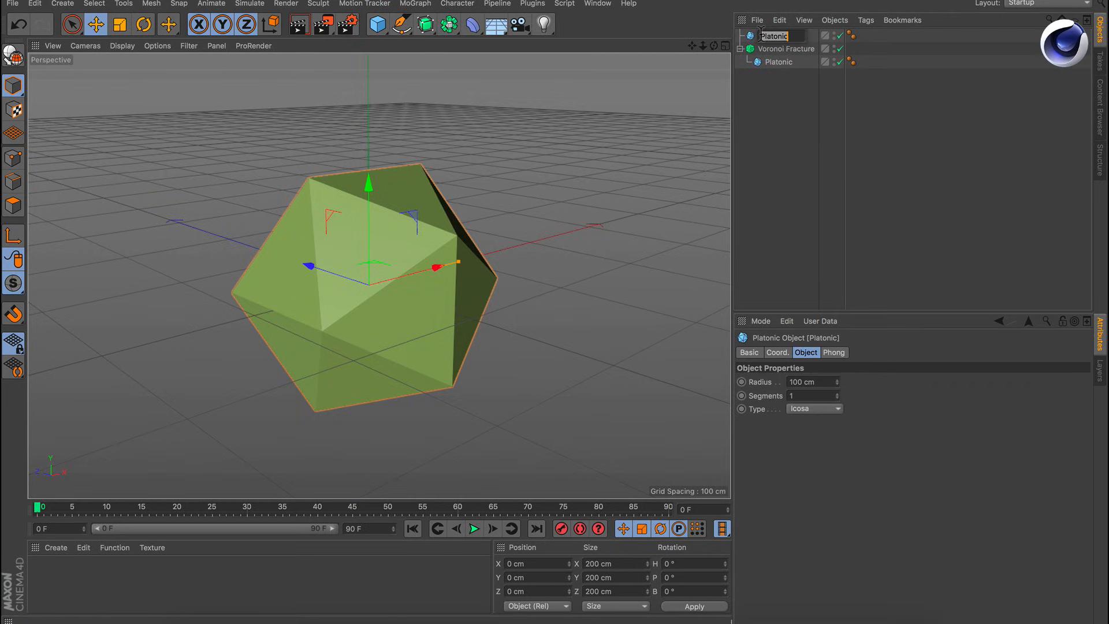
{"action": "left_click", "coordinate": [761, 35]}
{"action": "left_click", "coordinate": [807, 122]}
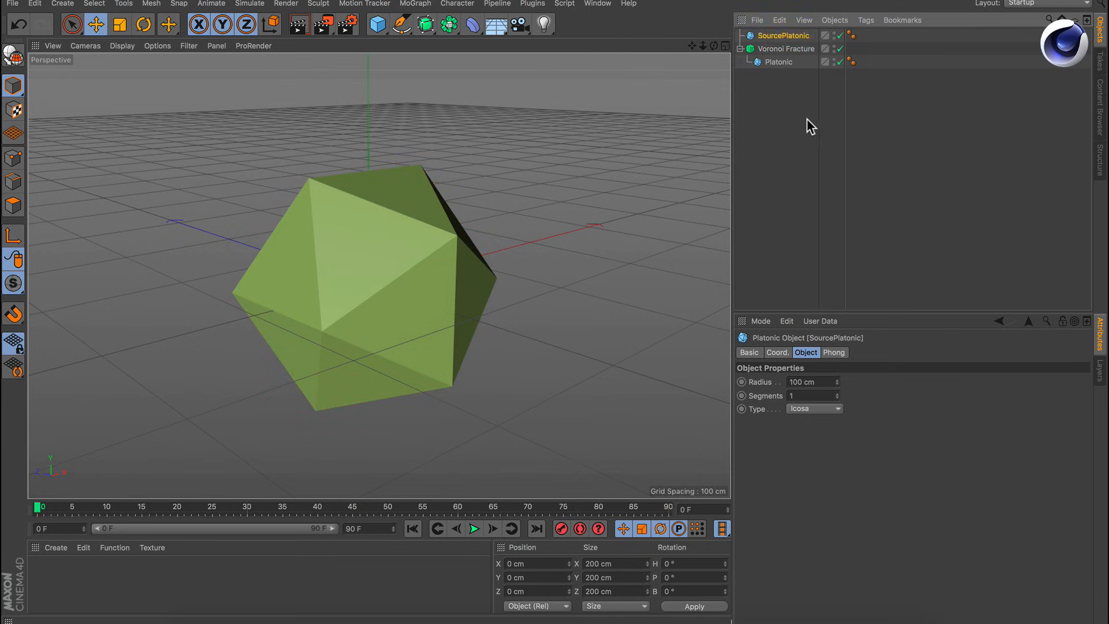
Add SourcePlatonic to the Voronoi Fracture's sources and hide it in the viewport.
{"action": "left_click", "coordinate": [784, 49]}
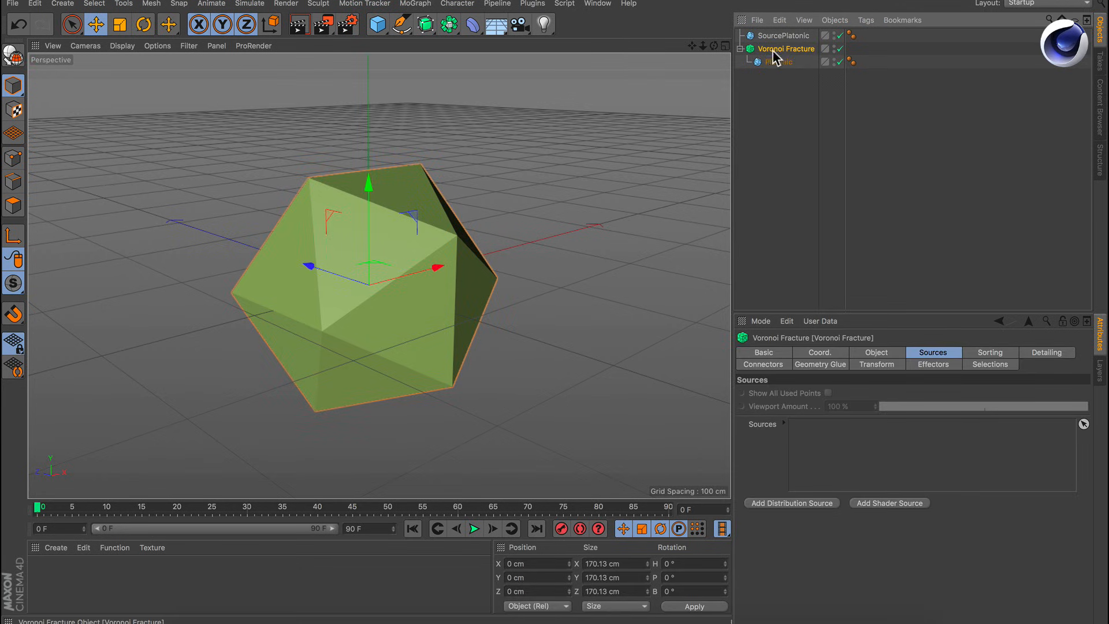
{"action": "left_click_drag", "start_coordinate": [780, 35], "coordinate": [904, 404]}
{"action": "left_click_drag", "start_coordinate": [915, 449], "coordinate": [862, 450]}
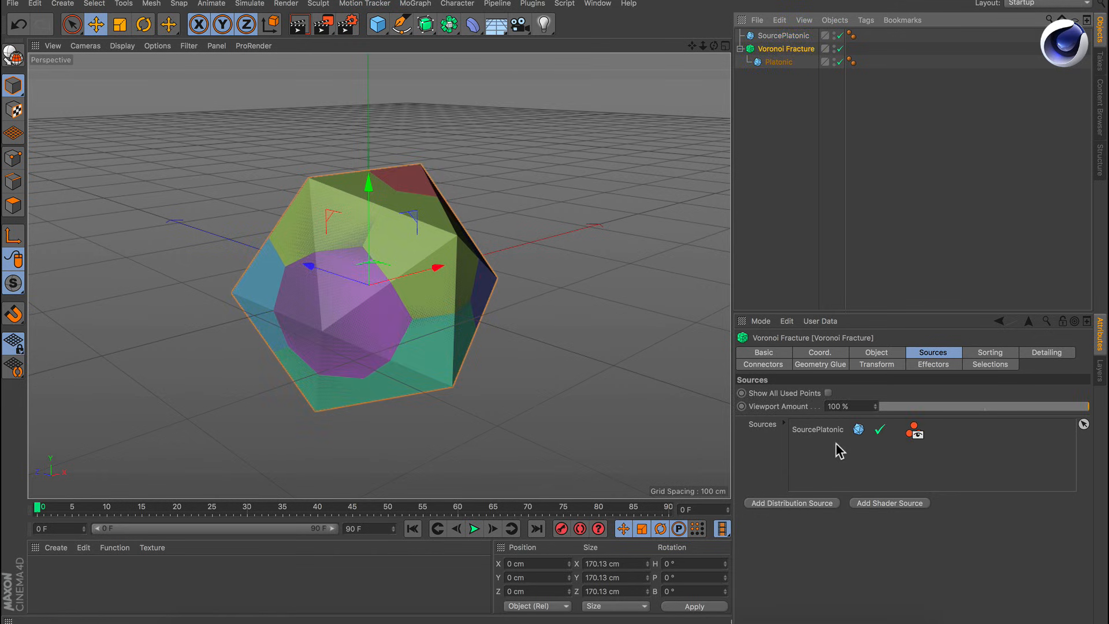
{"action": "left_click", "coordinate": [834, 35]}
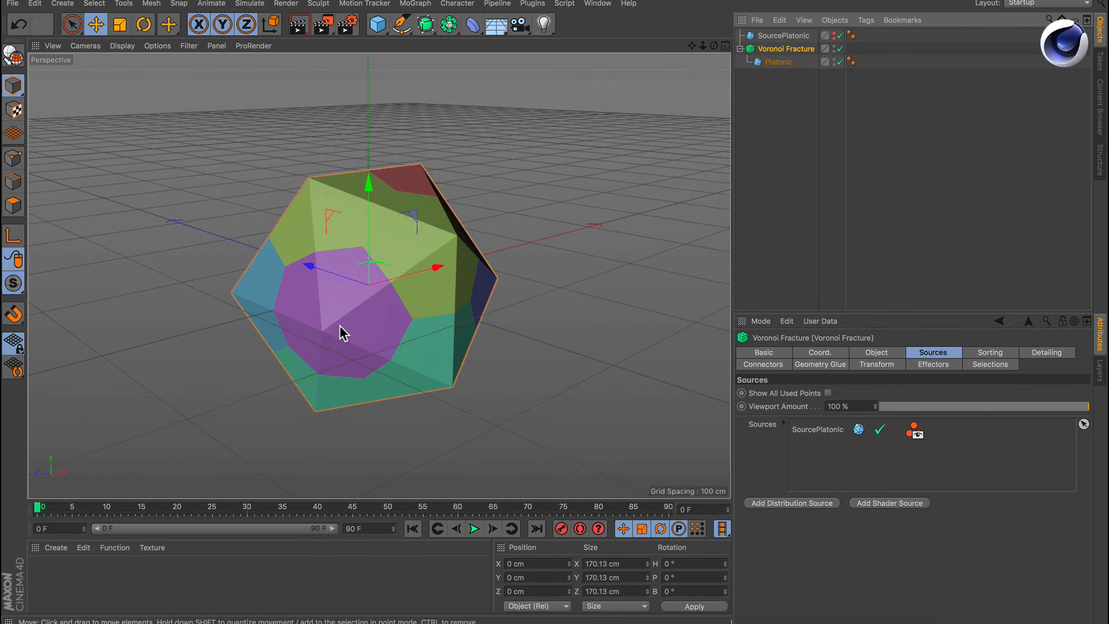
{"action": "left_click_drag", "start_coordinate": [339, 325], "coordinate": [364, 327], "text": "alt"}
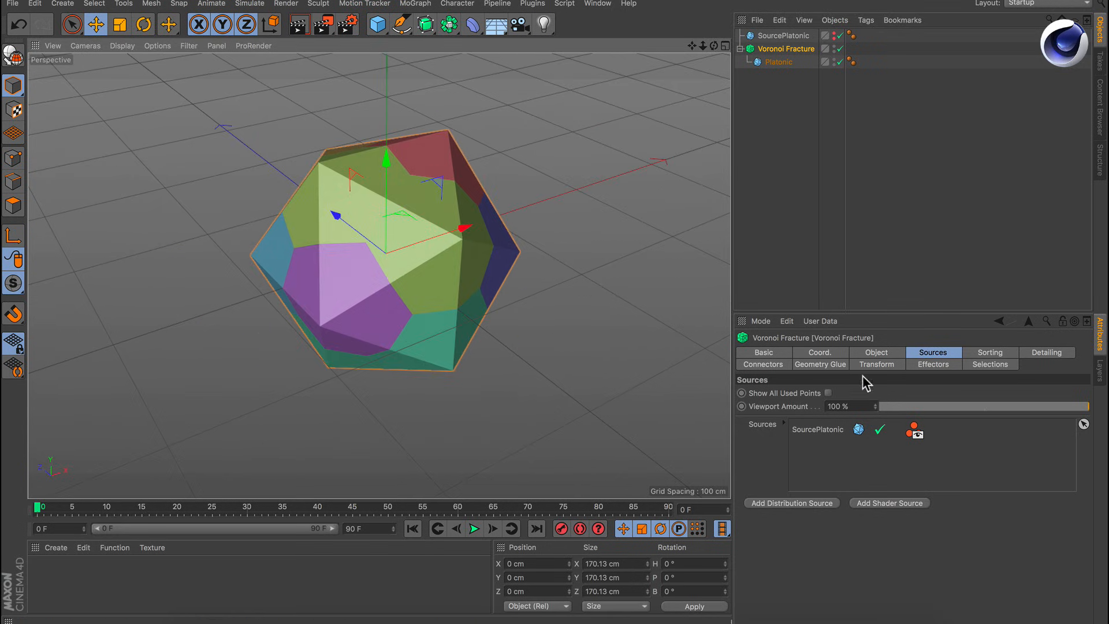
Set the Voronoi Fracture's Offset Fragments to 1 cm.
{"action": "left_click", "coordinate": [875, 353]}
{"action": "double_click", "coordinate": [866, 447]}
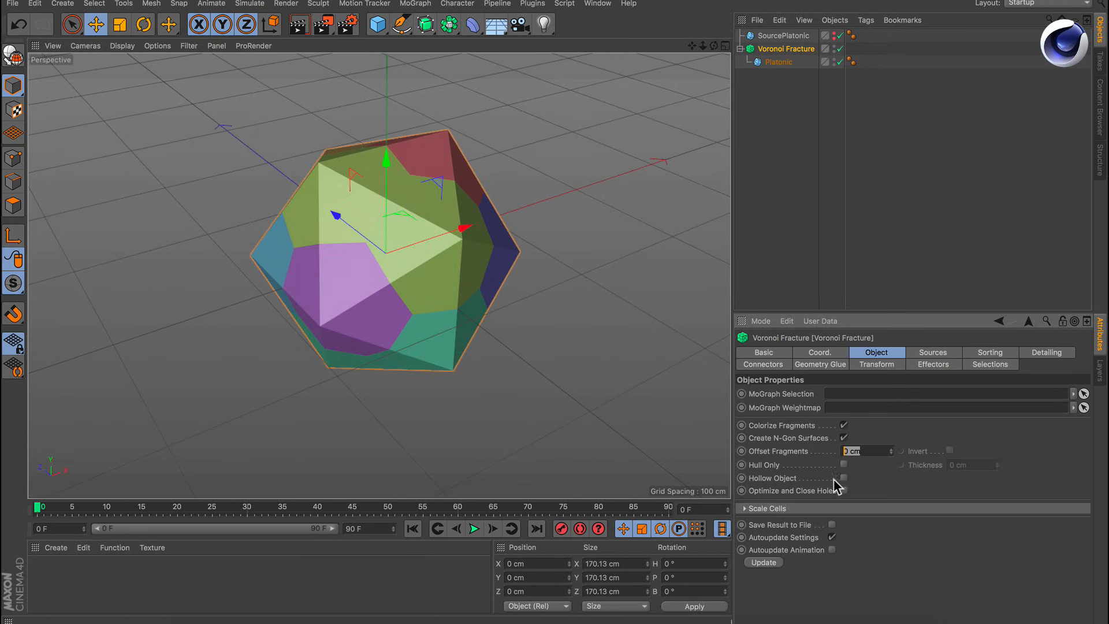
{"action": "type", "text": "1"}
{"action": "key", "text": "Return"}
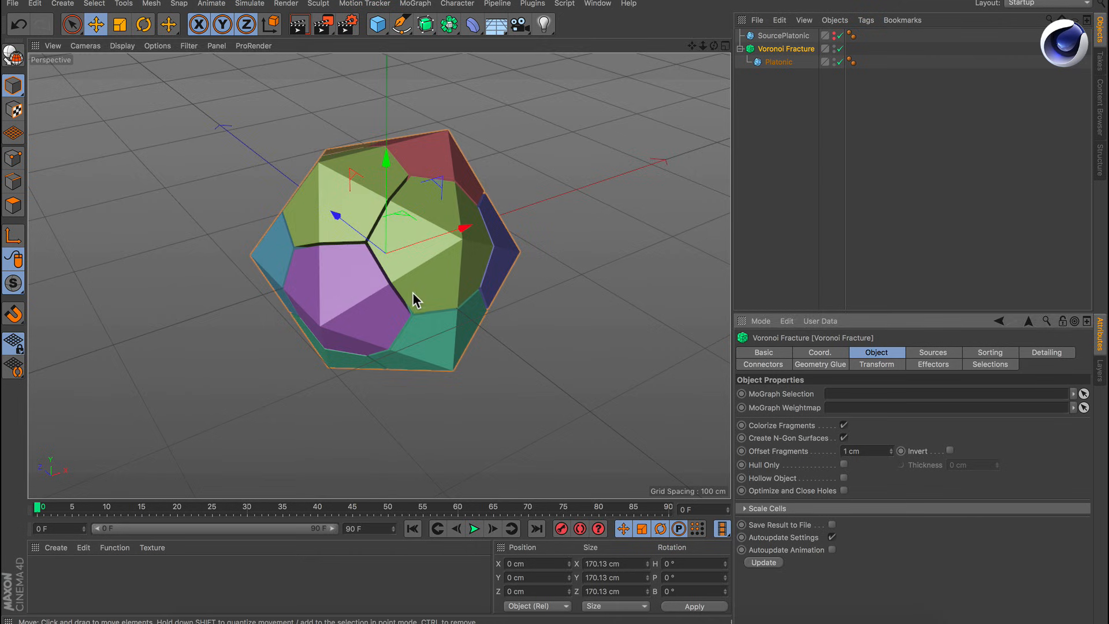
Select SourcePlatonic and examine the fractured solid's cell layout from several angles.
{"action": "left_click_drag", "start_coordinate": [413, 292], "coordinate": [386, 279], "text": "alt"}
{"action": "right_click_drag", "start_coordinate": [383, 271], "coordinate": [409, 270], "text": "alt"}
{"action": "left_click_drag", "start_coordinate": [412, 290], "coordinate": [508, 243], "text": "alt"}
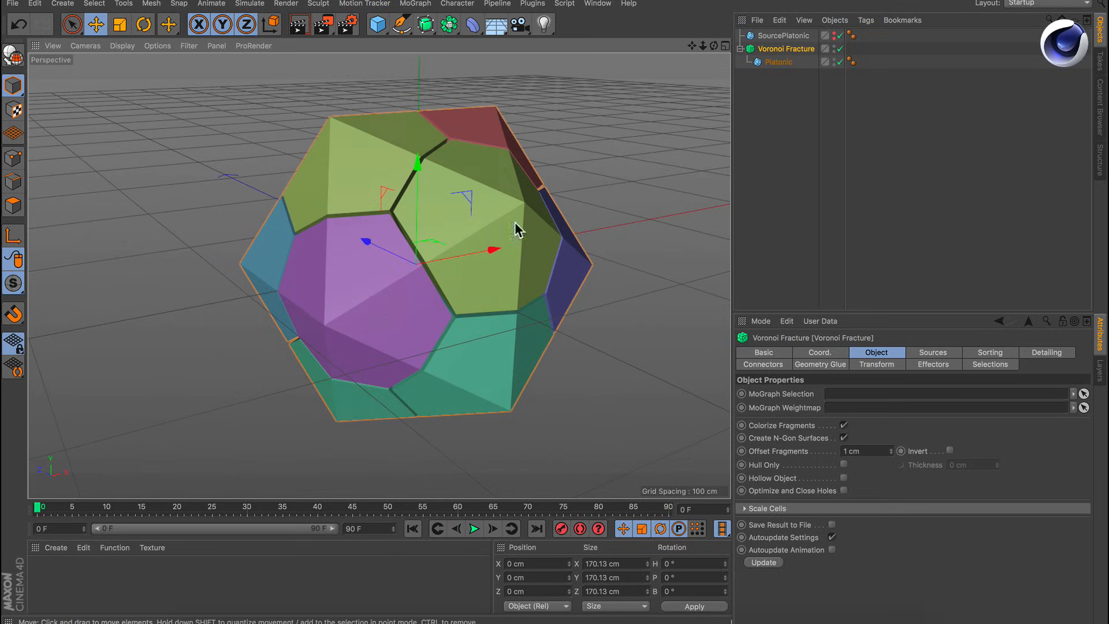
{"action": "left_click", "coordinate": [764, 38]}
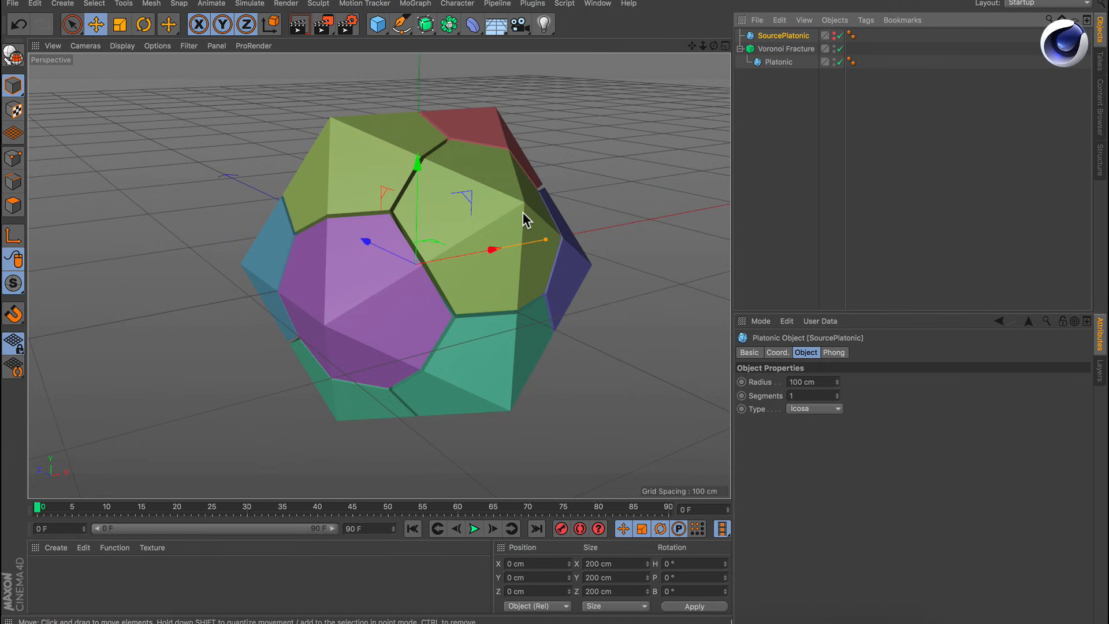
{"action": "left_click_drag", "start_coordinate": [448, 283], "coordinate": [503, 260], "text": "alt"}
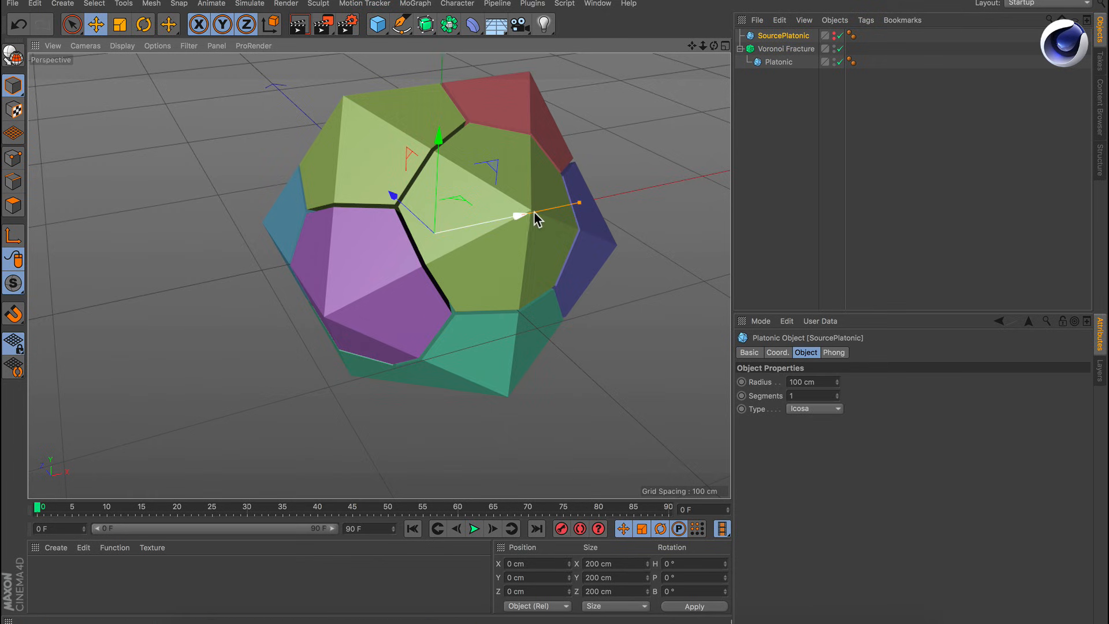
{"action": "left_click_drag", "start_coordinate": [439, 211], "coordinate": [434, 257], "text": "alt"}
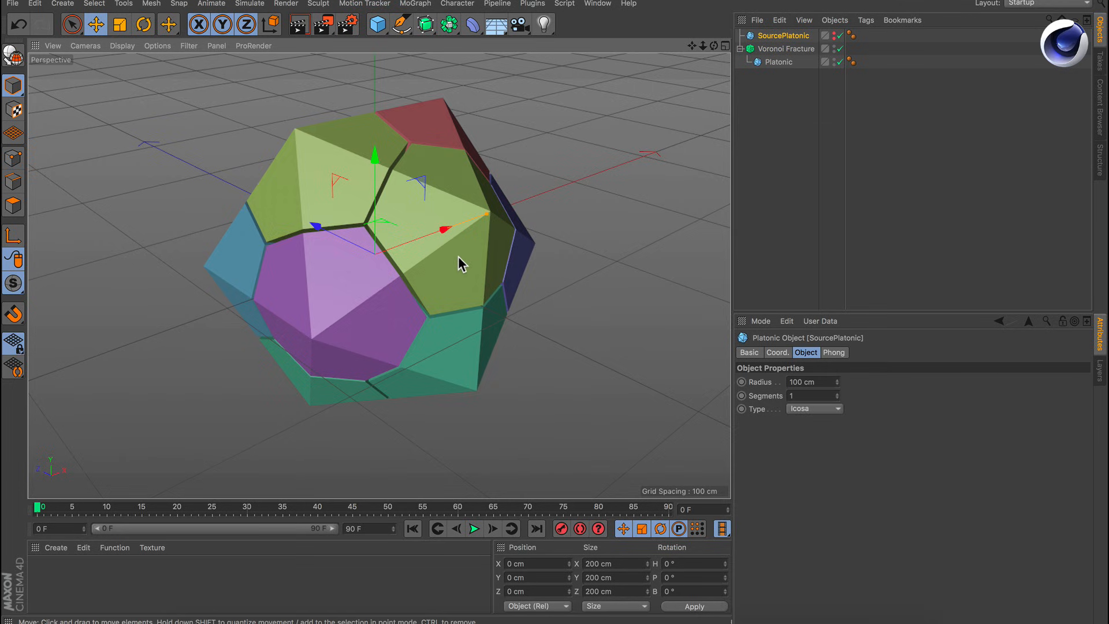
{"action": "left_click_drag", "start_coordinate": [462, 288], "coordinate": [438, 291], "text": "alt"}
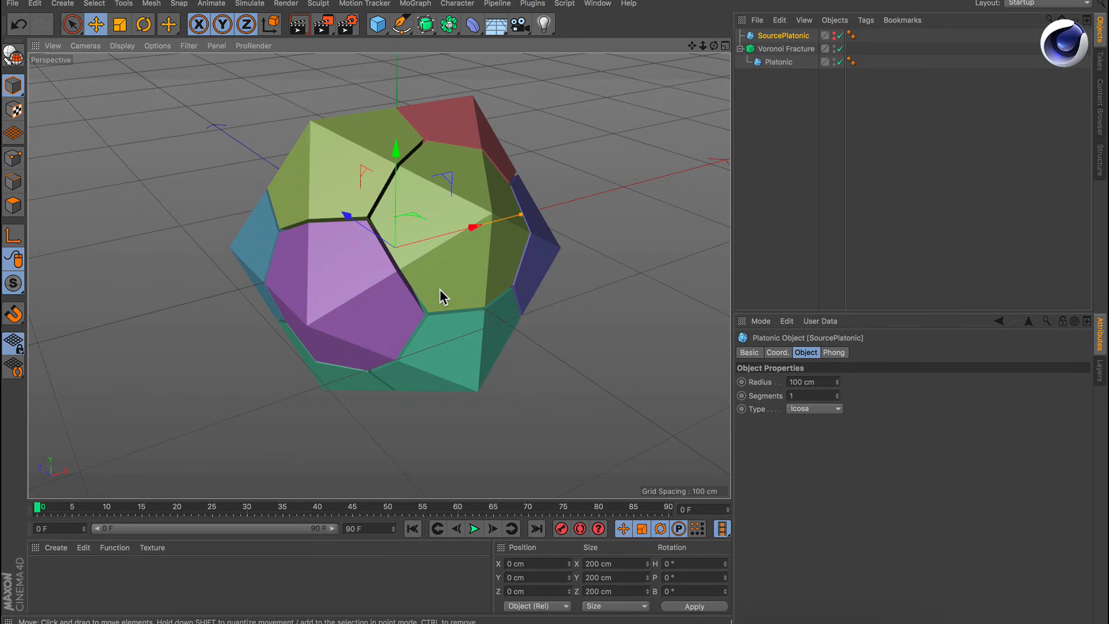
{"action": "mouse_move", "coordinate": [417, 254]}
{"action": "left_mouse_down", "text": "alt"}
{"action": "mouse_move", "coordinate": [385, 269]}
{"action": "mouse_move", "coordinate": [399, 265]}
{"action": "mouse_move", "coordinate": [397, 250]}
{"action": "mouse_move", "coordinate": [421, 261]}
{"action": "left_mouse_up", "text": "alt"}
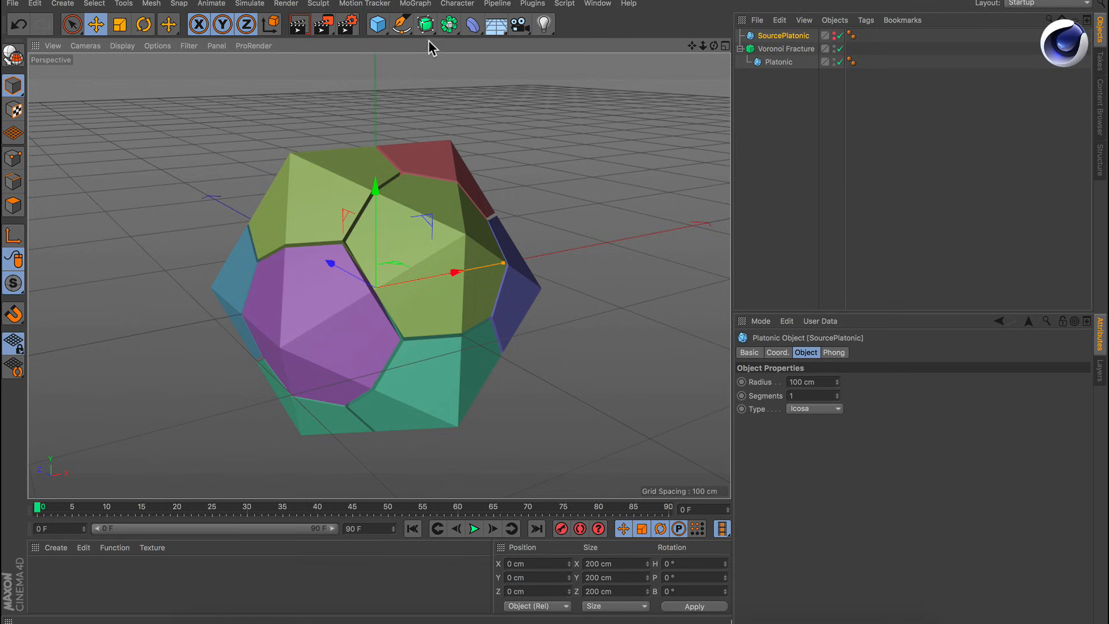
Place SourcePlatonic inside a new Connect object, reset its own visibility, and hide the Connect in the viewport and renderer.
{"action": "left_click", "coordinate": [449, 26]}
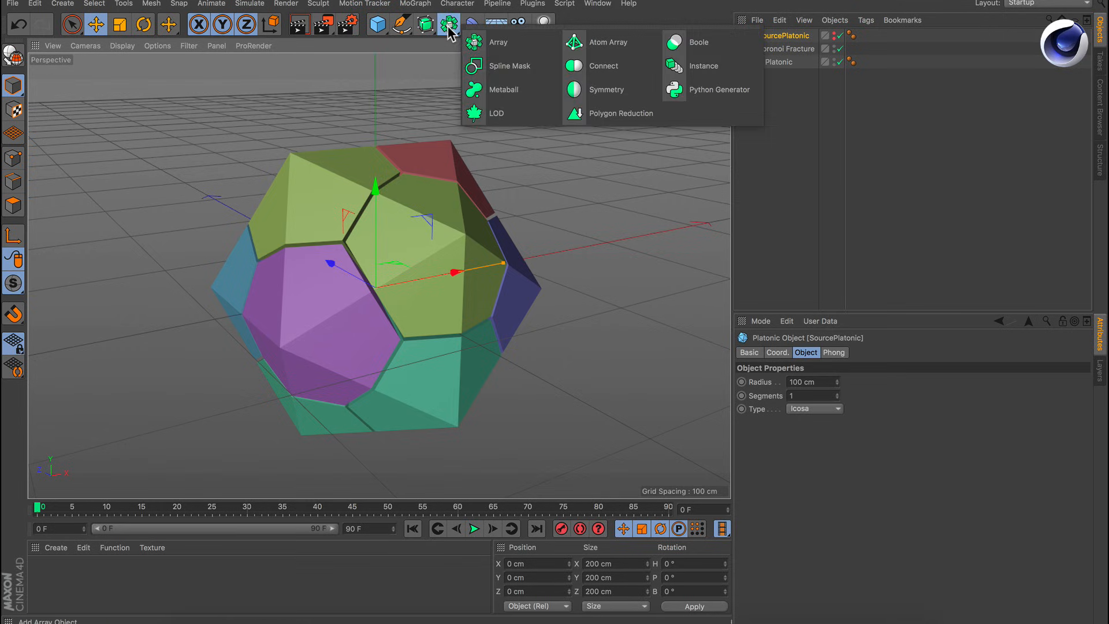
{"action": "left_click", "coordinate": [613, 70]}
{"action": "left_click_drag", "start_coordinate": [765, 51], "coordinate": [777, 40]}
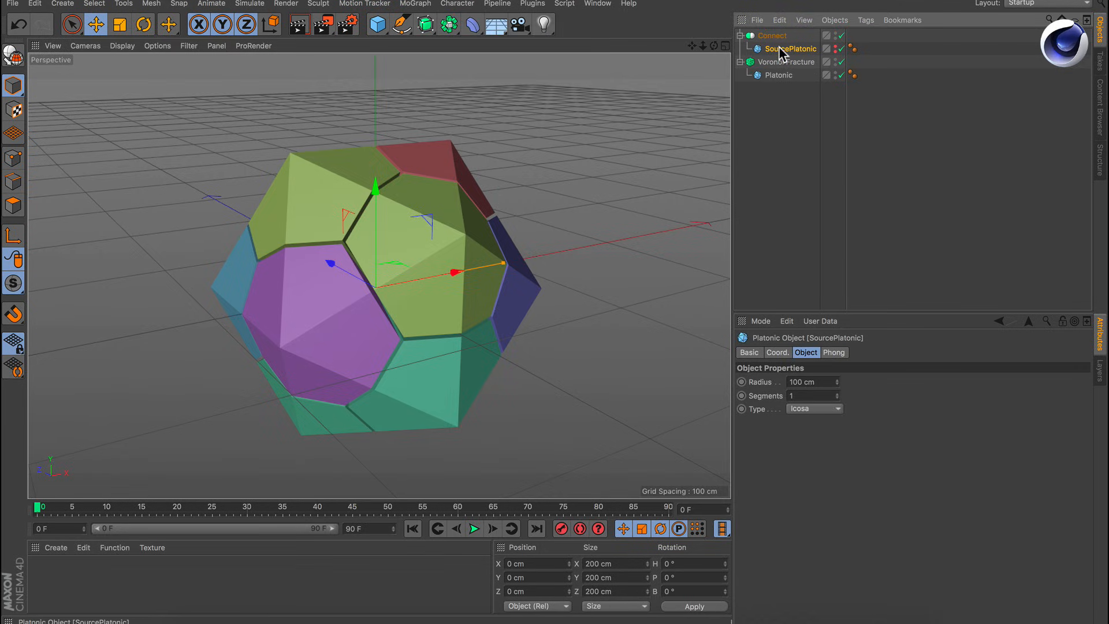
{"action": "left_click", "coordinate": [835, 49], "text": "alt"}
{"action": "left_click", "coordinate": [835, 36], "text": "alt"}
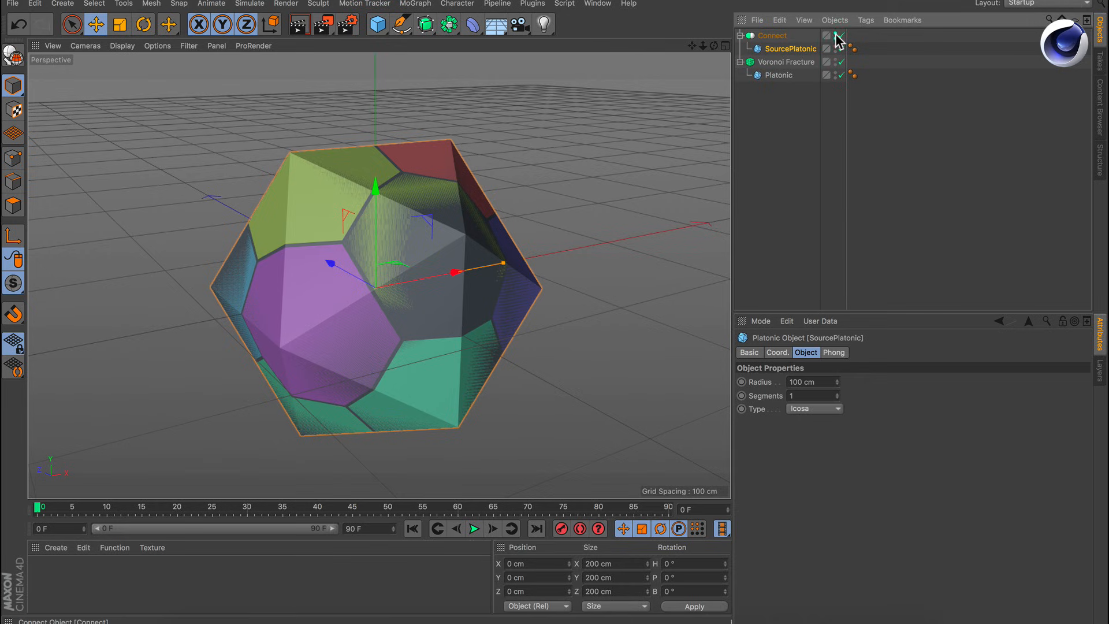
{"action": "left_click", "coordinate": [835, 36], "text": "alt"}
Replace SourcePlatonic with the Connect object as the Voronoi Fracture's point source.
{"action": "left_click", "coordinate": [779, 61]}
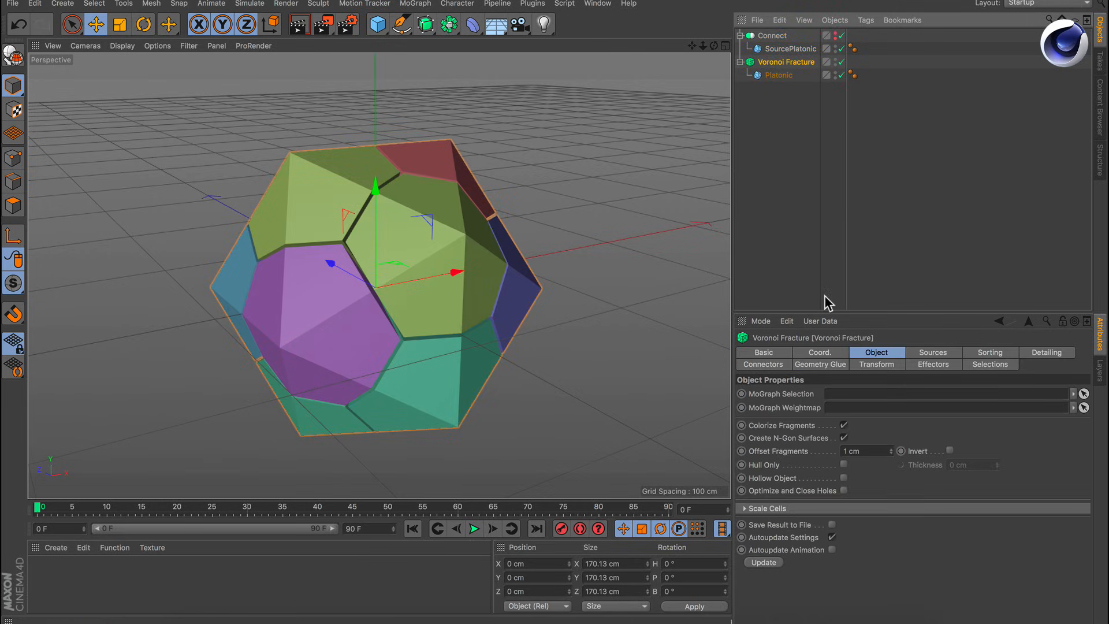
{"action": "left_click", "coordinate": [933, 353]}
{"action": "left_click", "coordinate": [805, 430]}
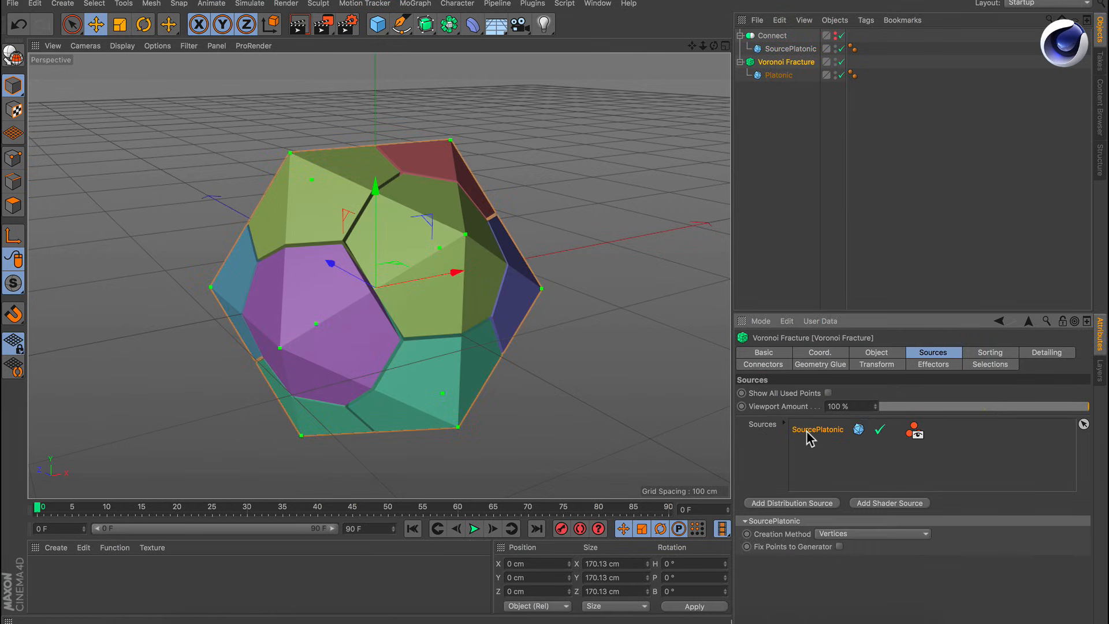
{"action": "key", "text": "Delete"}
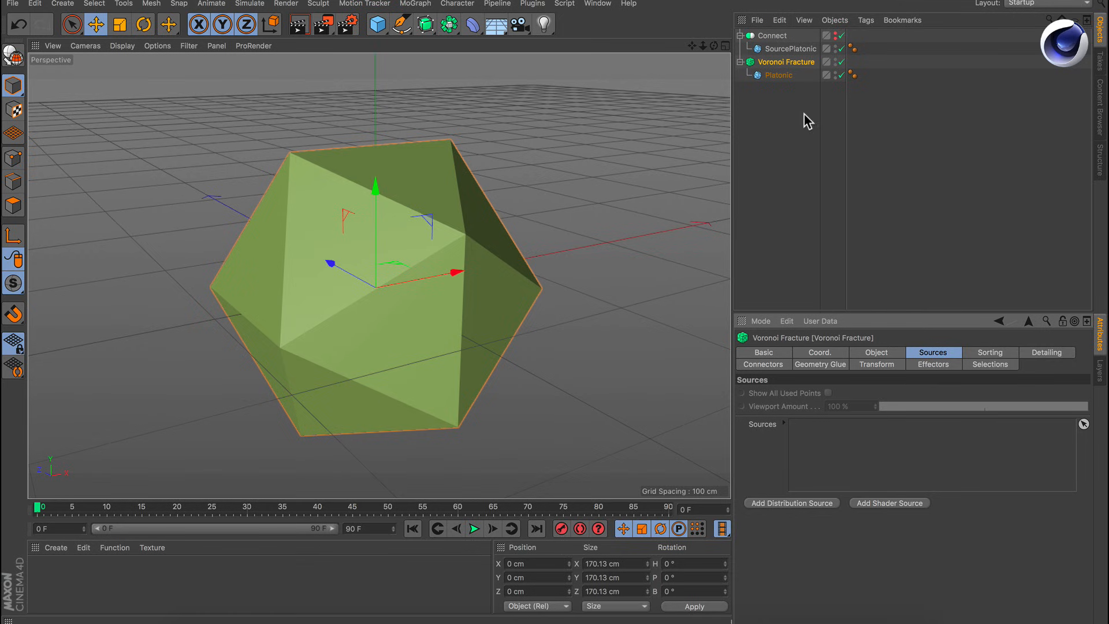
{"action": "left_click_drag", "start_coordinate": [771, 36], "coordinate": [881, 459]}
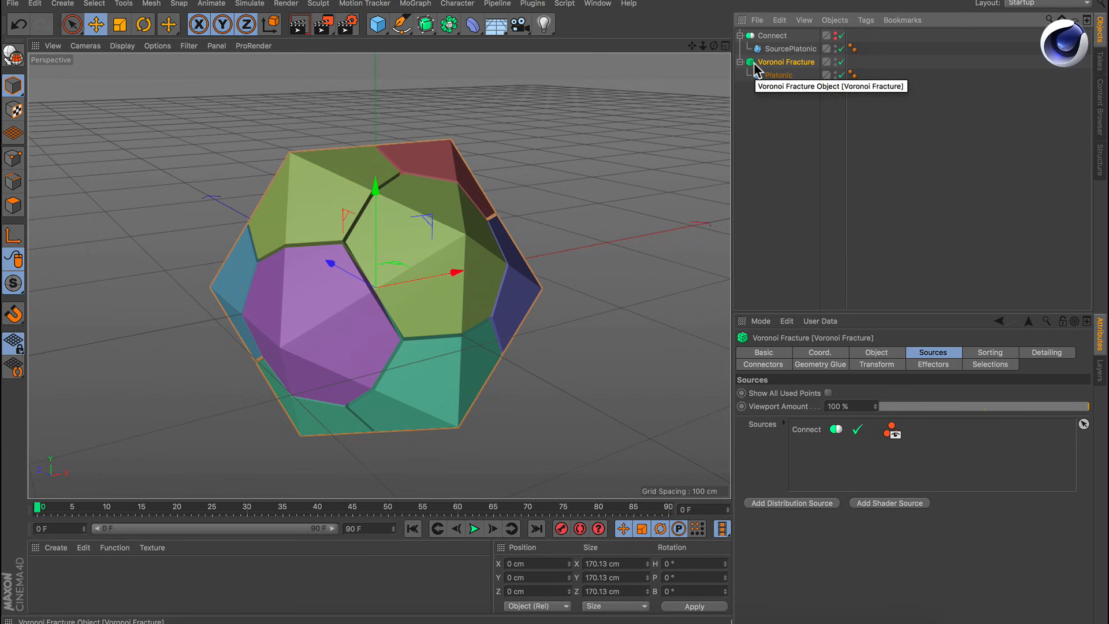
Set the Voronoi Fracture's Offset Fragments to 2 cm.
{"action": "left_click", "coordinate": [875, 353]}
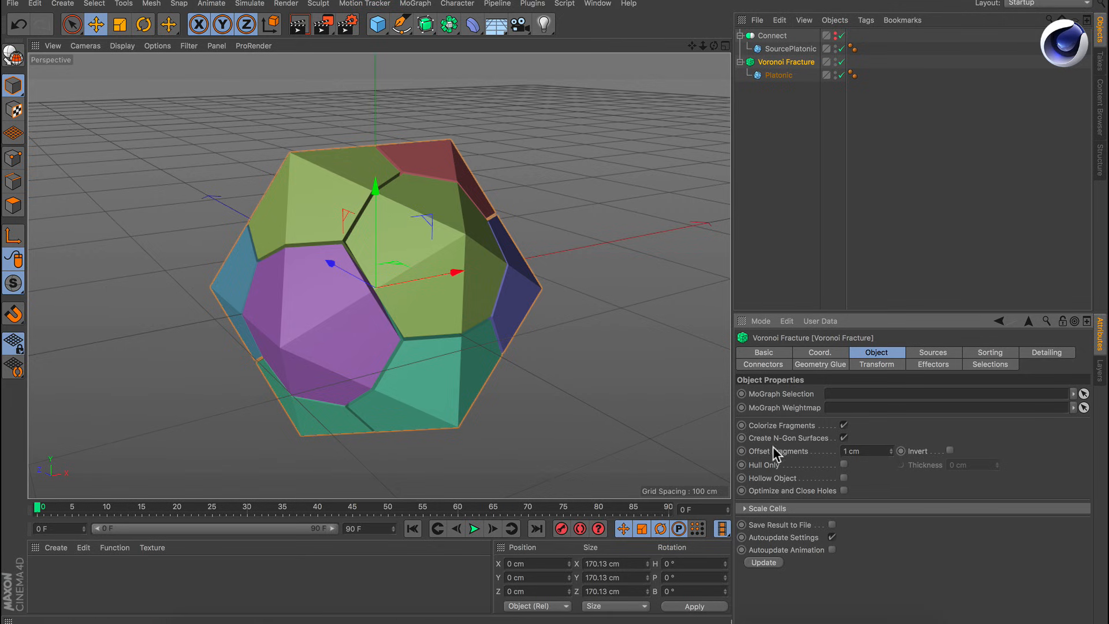
{"action": "double_click", "coordinate": [878, 450]}
{"action": "type", "text": "2"}
{"action": "key", "text": "Return"}
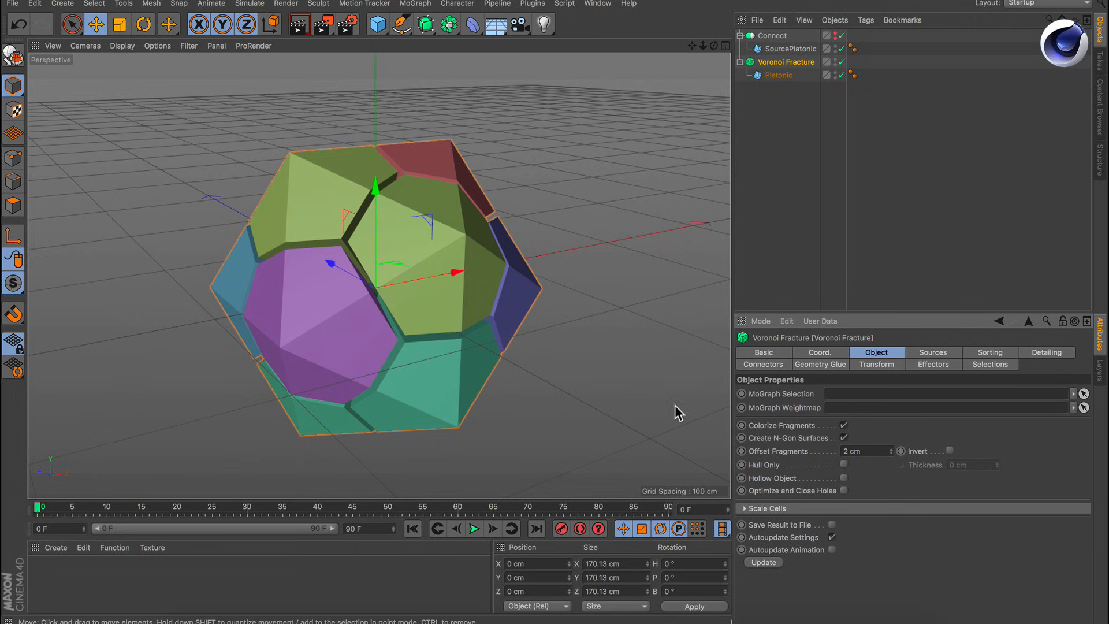
Compare the fracture with and without Invert, leaving the fragment offset inverted.
{"action": "left_click", "coordinate": [949, 451]}
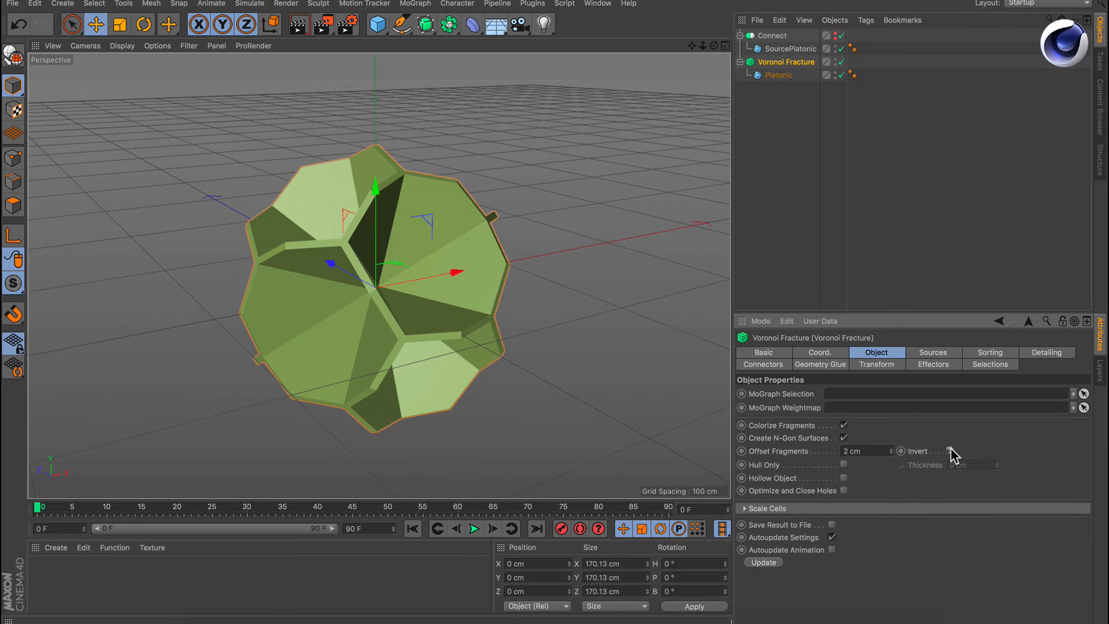
{"action": "left_click", "coordinate": [951, 450]}
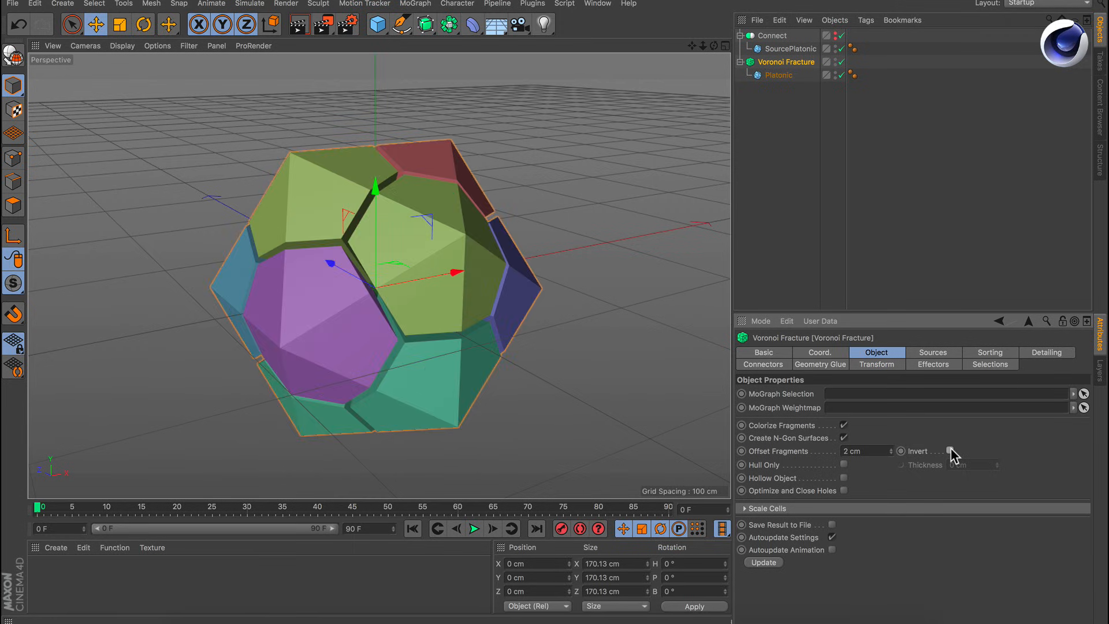
{"action": "left_click", "coordinate": [950, 450]}
{"action": "left_click", "coordinate": [951, 450]}
{"action": "left_click", "coordinate": [950, 450]}
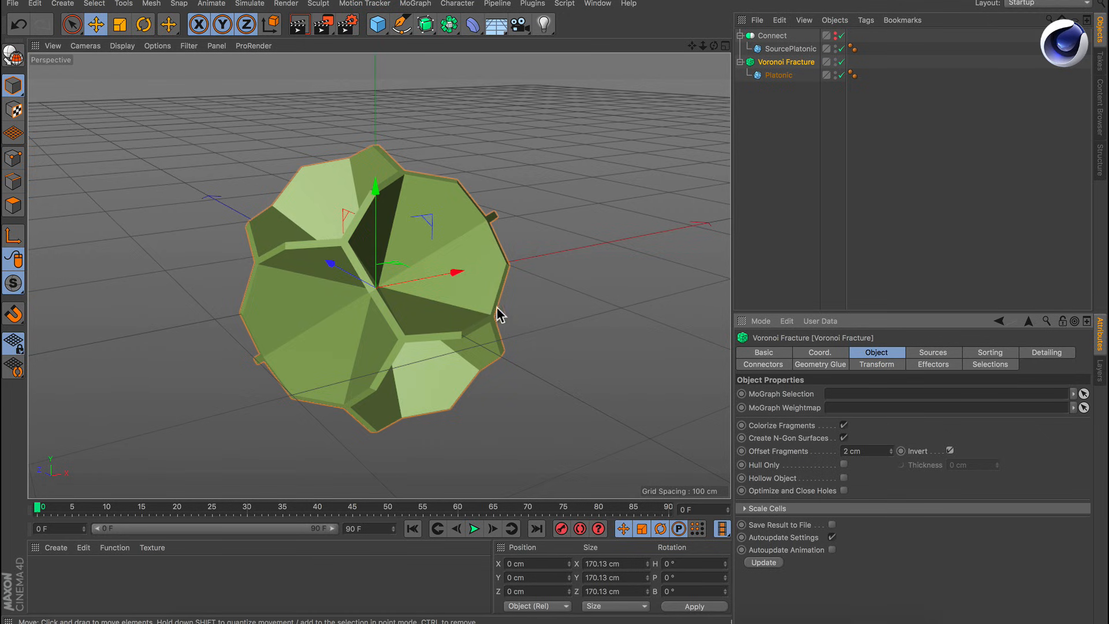
Enable Hull Only on the Voronoi Fracture, set its Thickness to 4 cm, and inspect the resulting frame.
{"action": "left_click_drag", "start_coordinate": [433, 312], "coordinate": [486, 315], "text": "alt"}
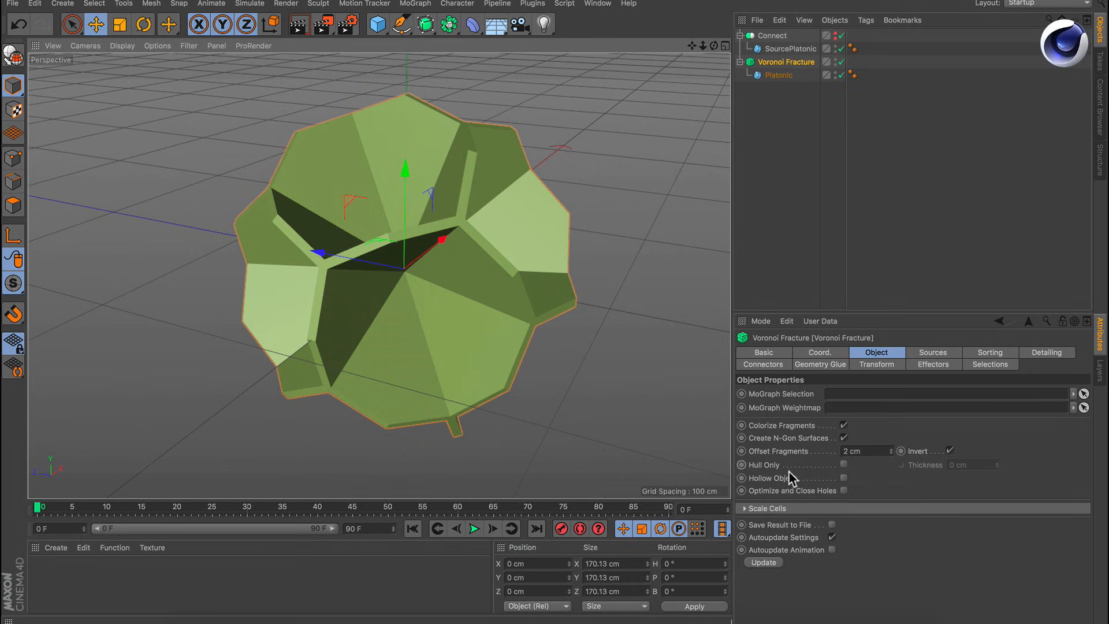
{"action": "left_click", "coordinate": [844, 464]}
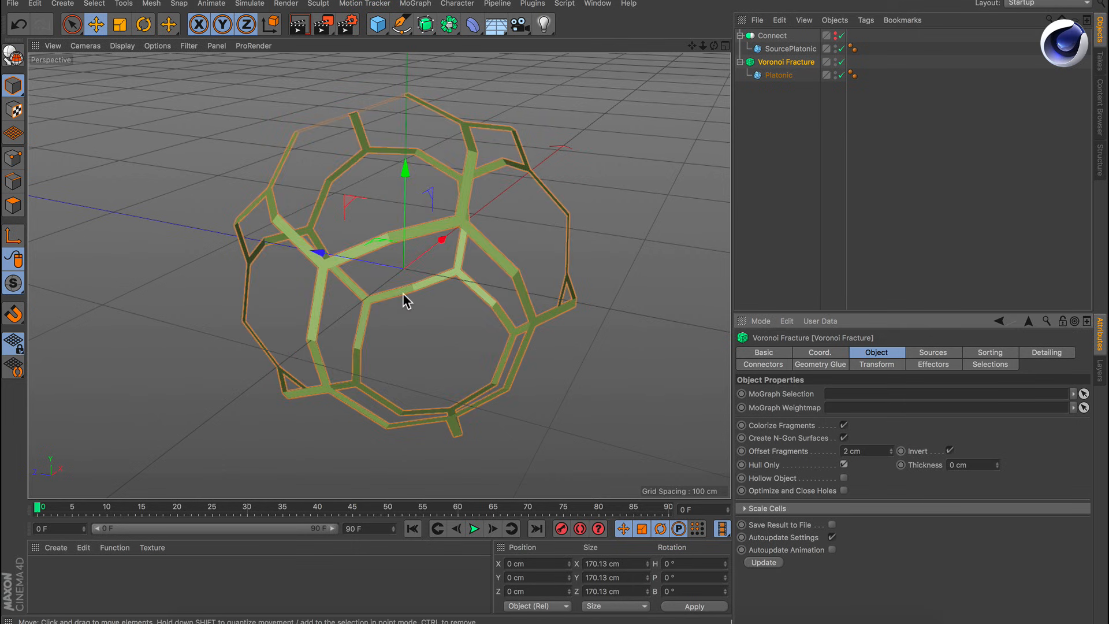
{"action": "left_click_drag", "start_coordinate": [407, 300], "coordinate": [301, 303], "text": "alt"}
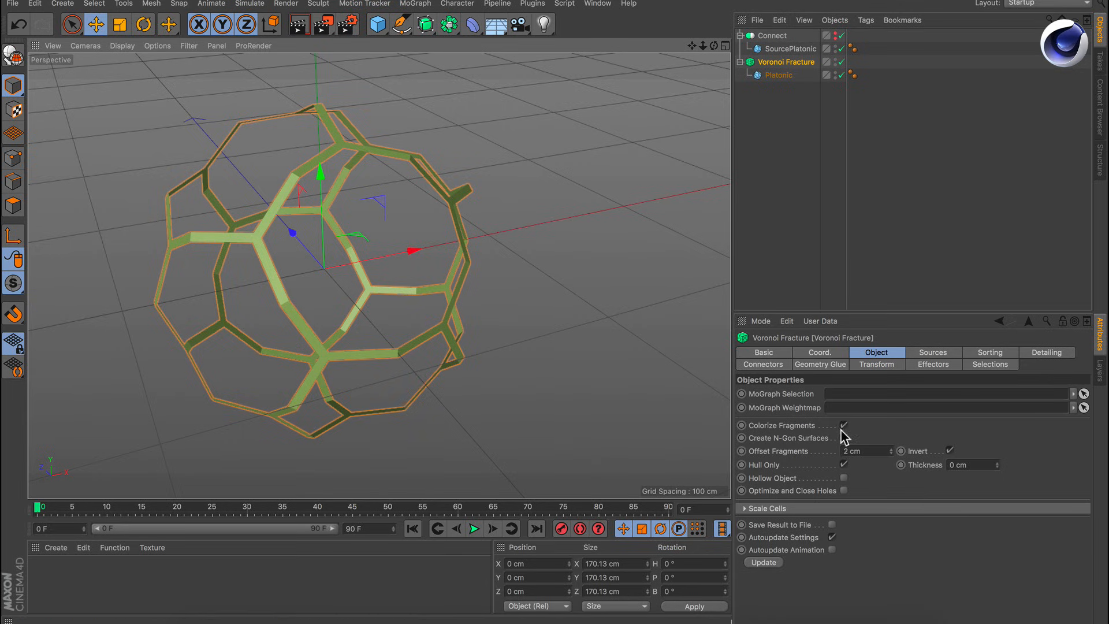
{"action": "left_click", "coordinate": [977, 465]}
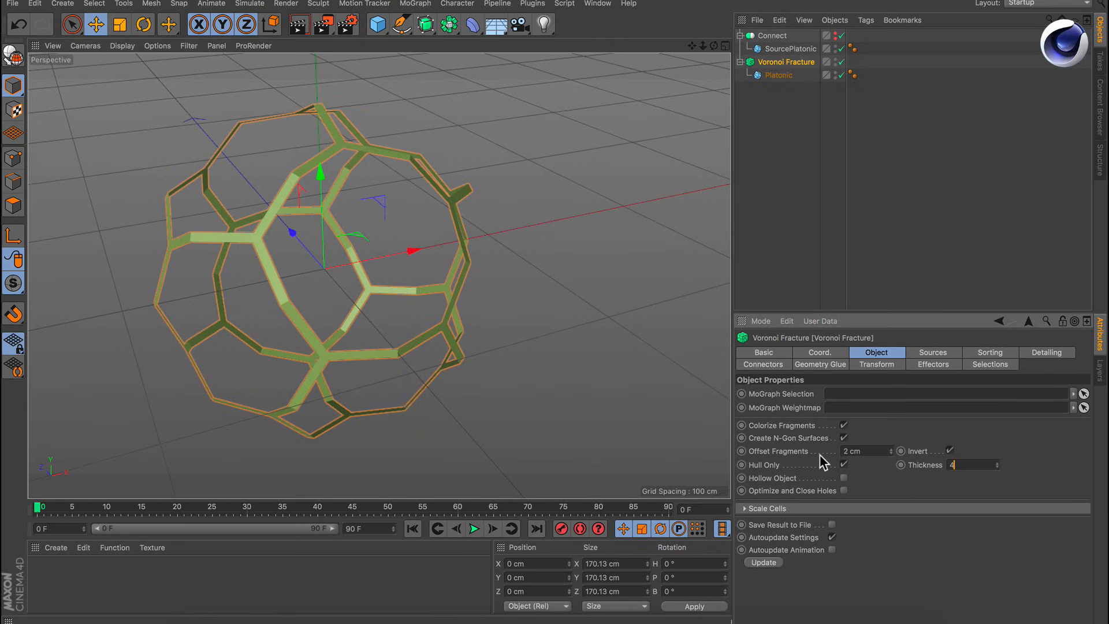
{"action": "key", "text": "Return"}
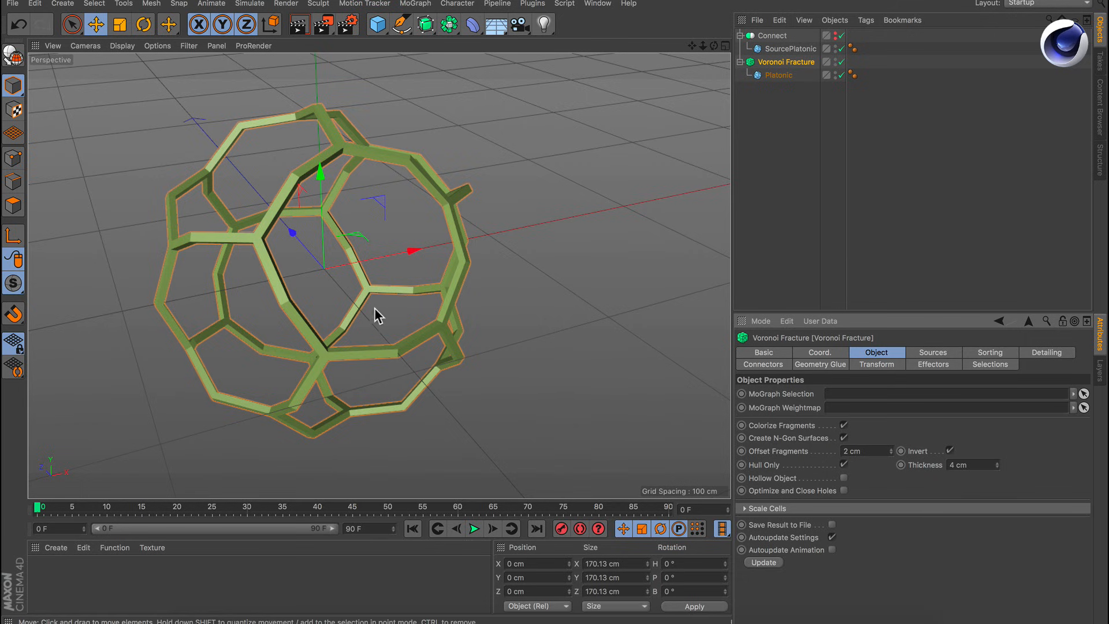
{"action": "left_click_drag", "start_coordinate": [374, 307], "coordinate": [311, 309], "text": "alt"}
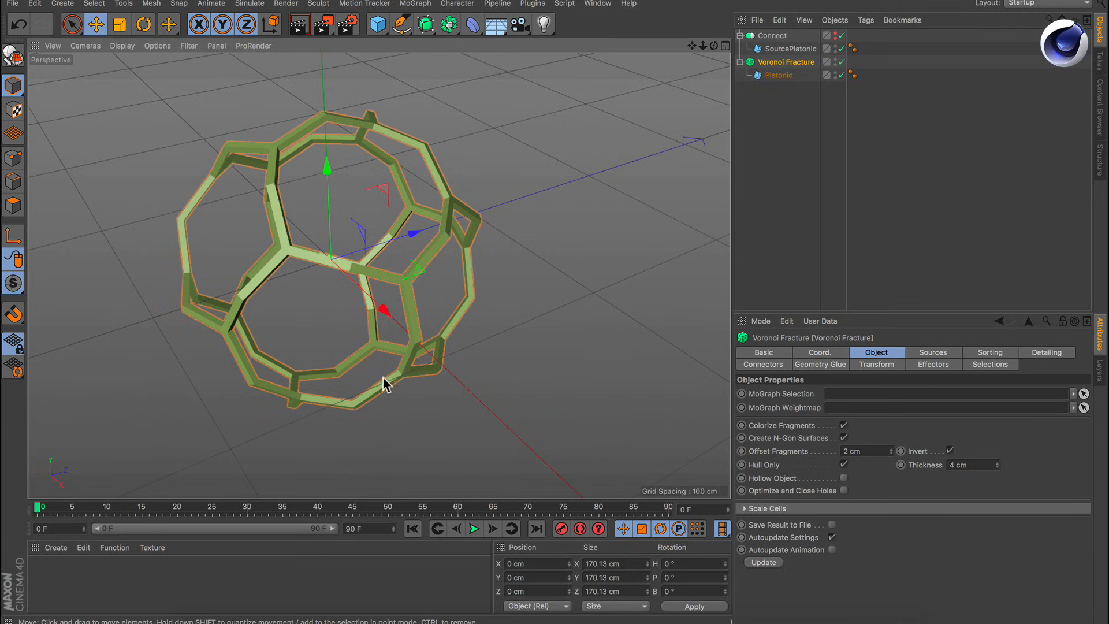
{"action": "left_click_drag", "start_coordinate": [389, 379], "coordinate": [446, 334], "text": "alt"}
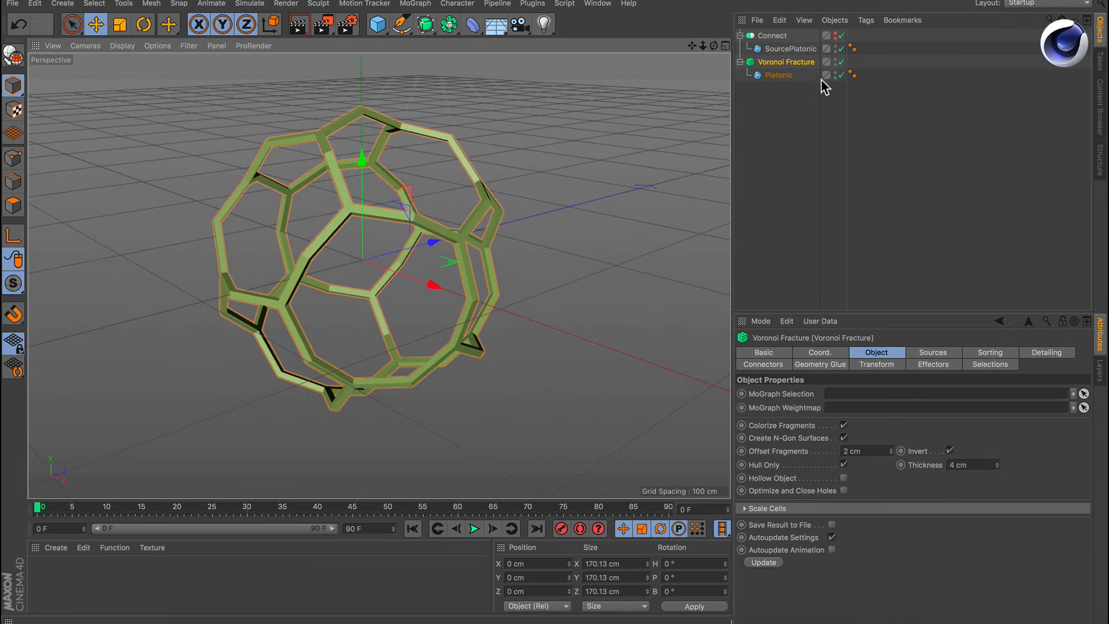
Duplicate the Voronoi Fracture with the original hidden, and set the copy's Offset Fragments to 10 cm.
{"action": "left_click_drag", "start_coordinate": [772, 68], "coordinate": [784, 120], "text": "ctrl"}
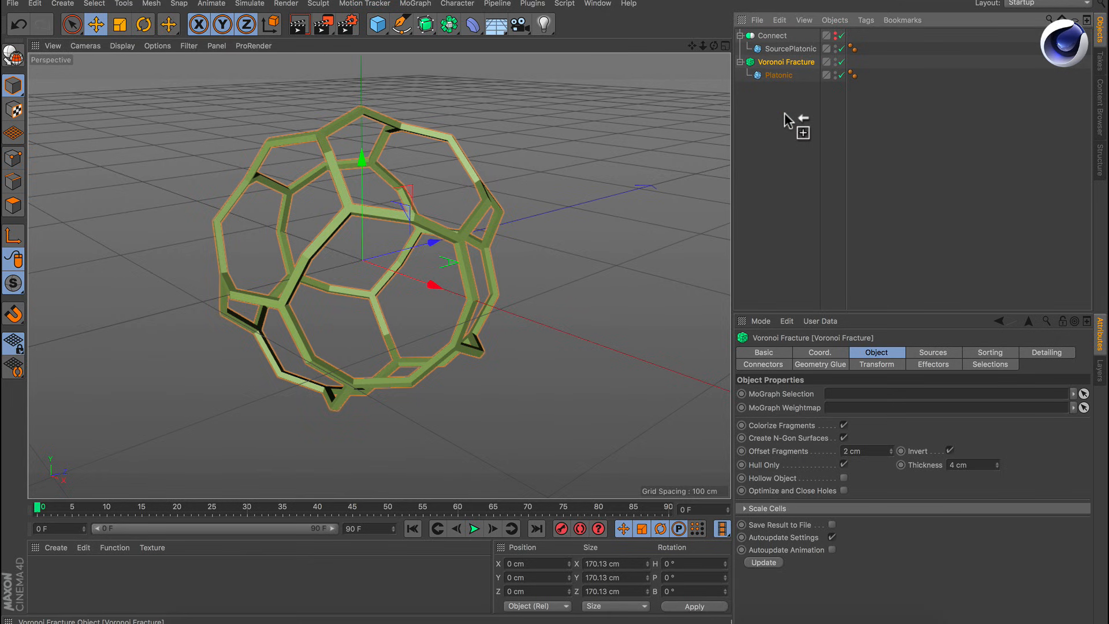
{"action": "left_click_drag", "start_coordinate": [785, 120], "coordinate": [817, 141], "text": "ctrl"}
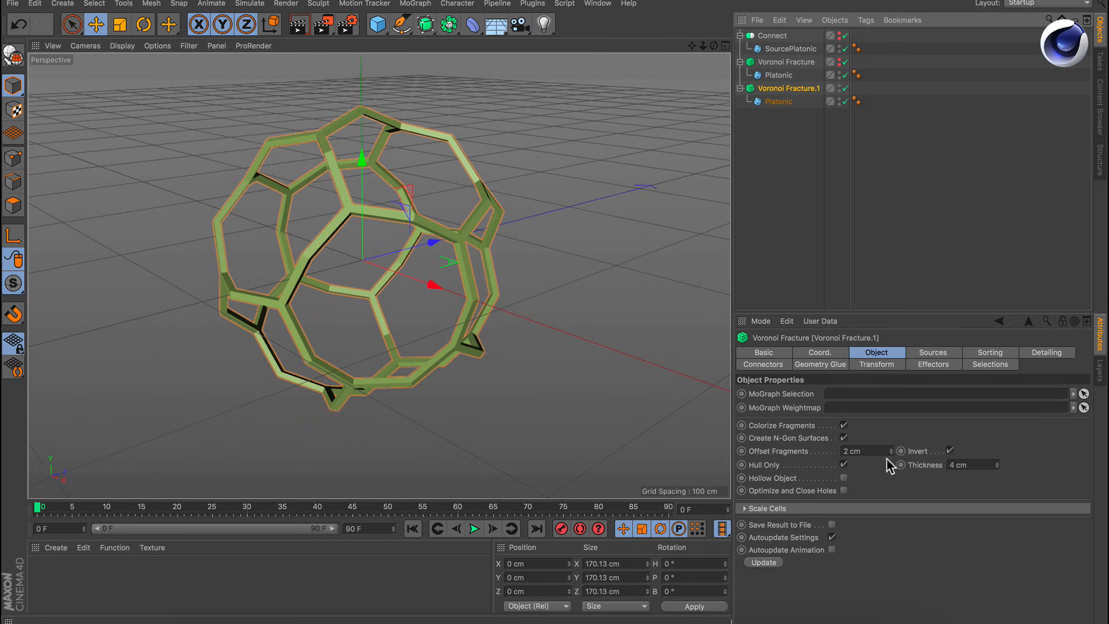
{"action": "left_click_drag", "start_coordinate": [870, 452], "coordinate": [837, 451]}
{"action": "type", "text": "10"}
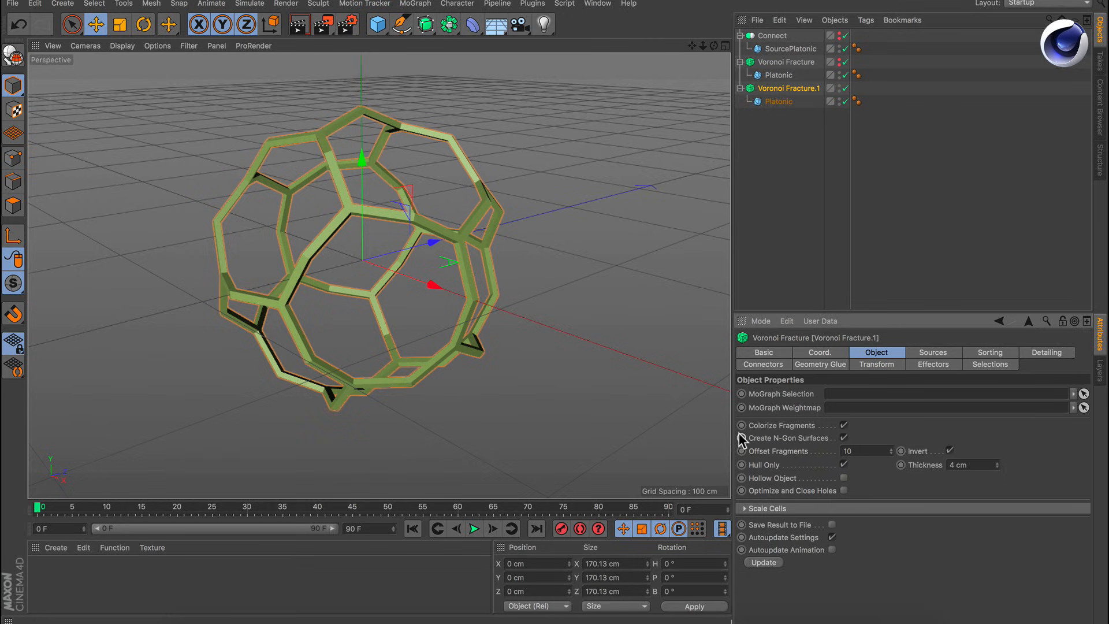
{"action": "key", "text": "Return"}
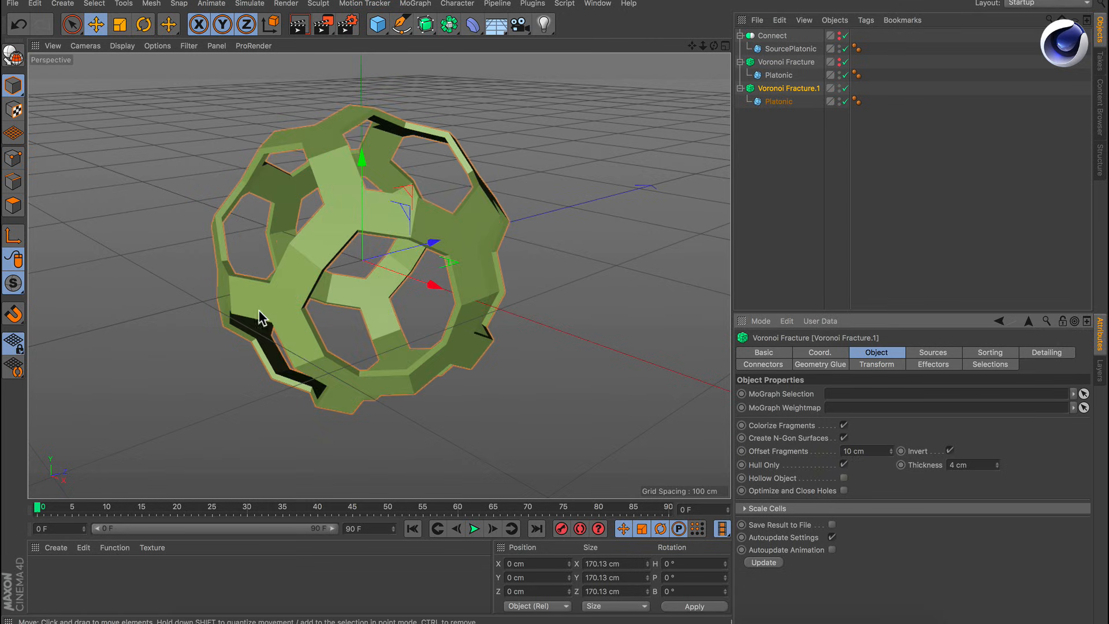
{"action": "left_click_drag", "start_coordinate": [262, 303], "coordinate": [406, 222], "text": "alt"}
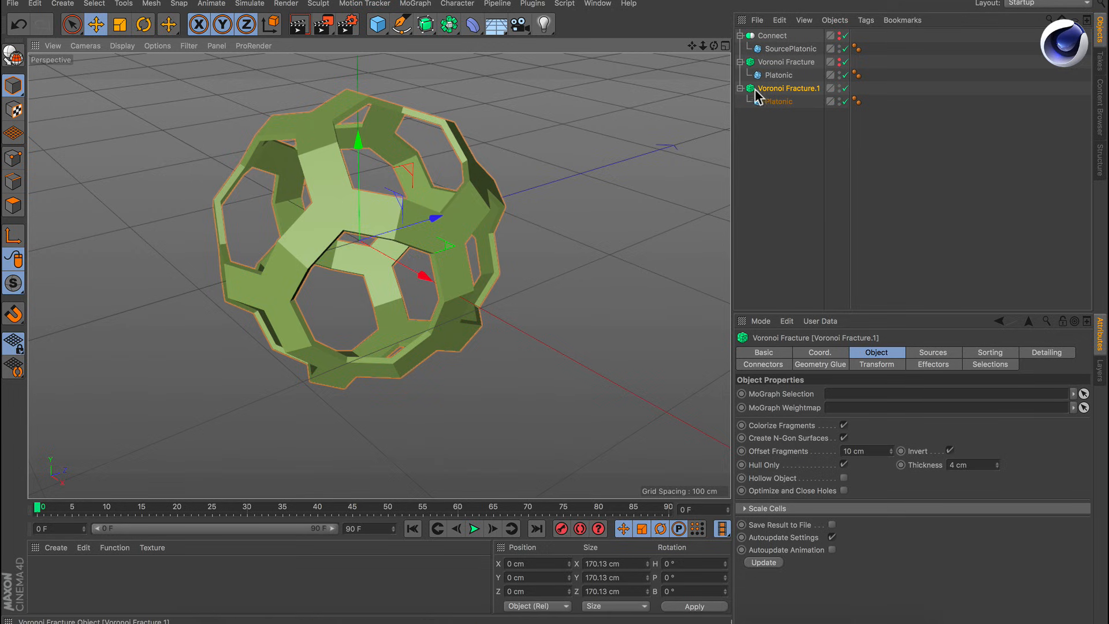
Wrap the duplicated Voronoi Fracture in a new Voronoi Fracture and remove the new one's Point Generator - Distribution source.
{"action": "left_click", "coordinate": [426, 4]}
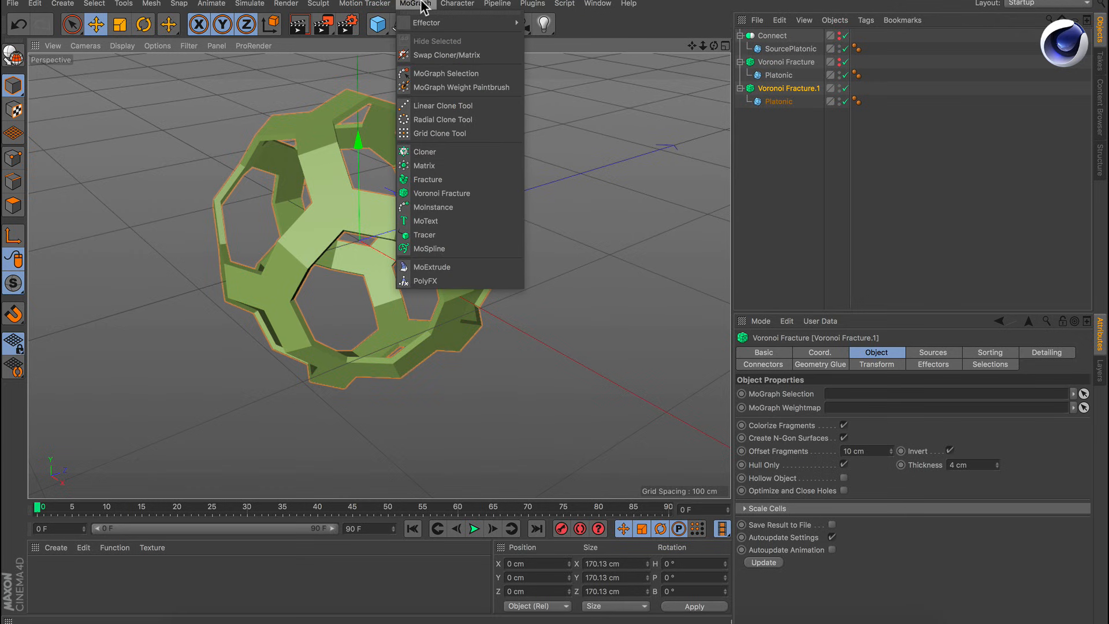
{"action": "left_click", "coordinate": [472, 192], "text": "alt"}
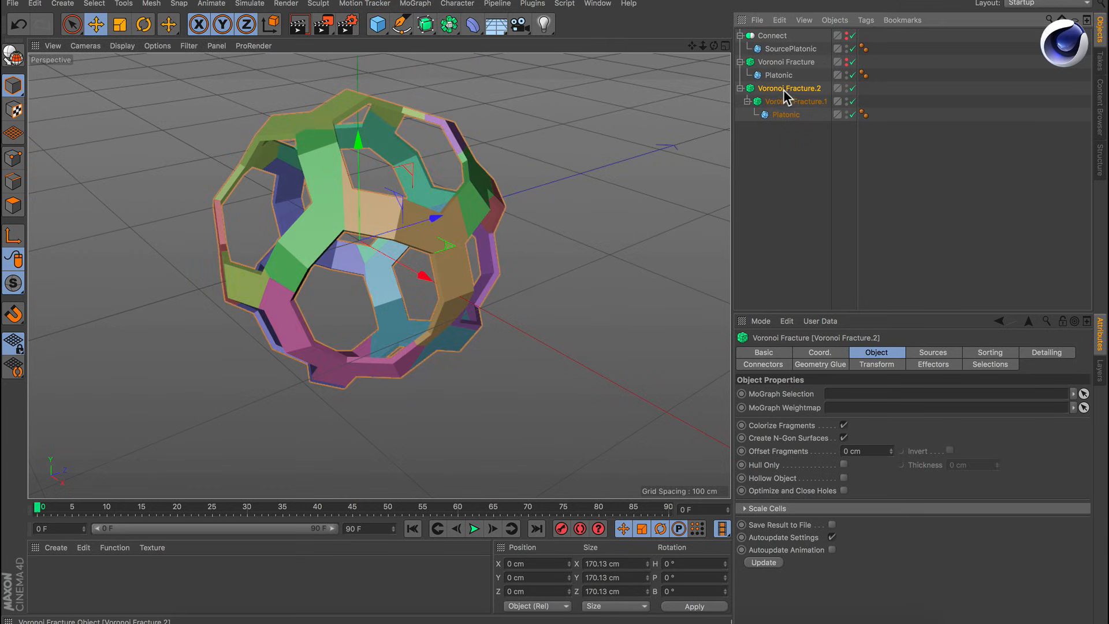
{"action": "left_click", "coordinate": [930, 350]}
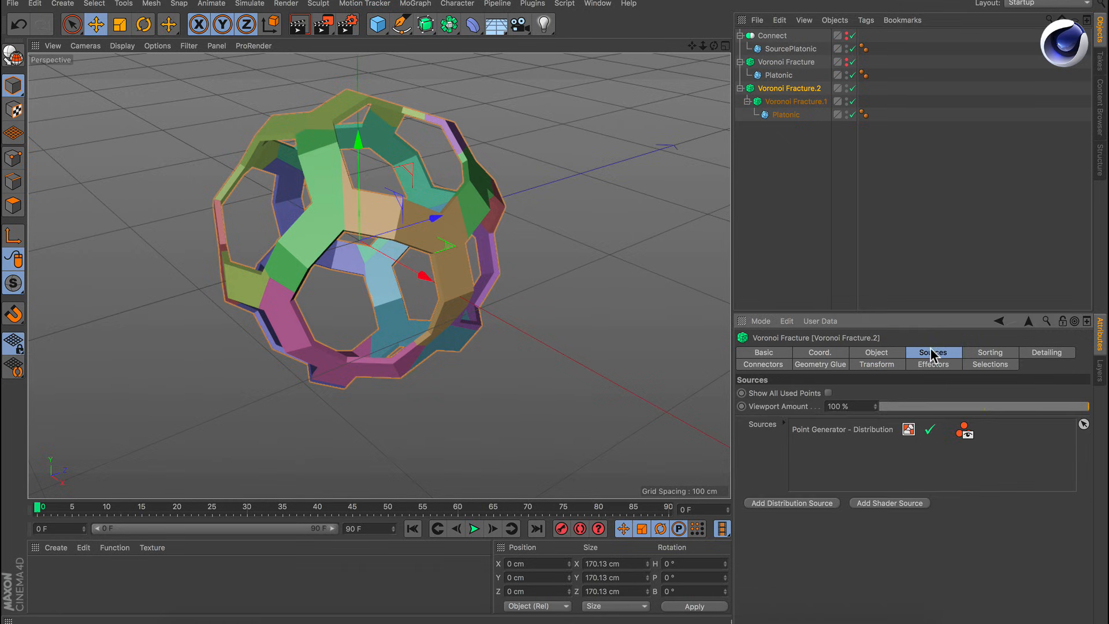
{"action": "left_click", "coordinate": [829, 433]}
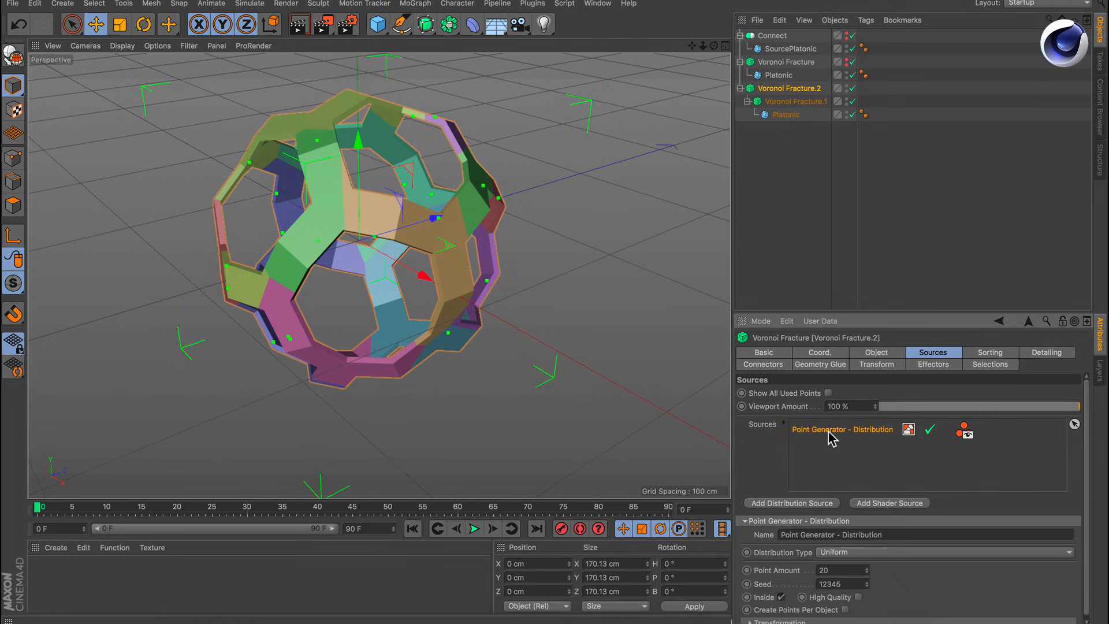
{"action": "key", "text": "Delete"}
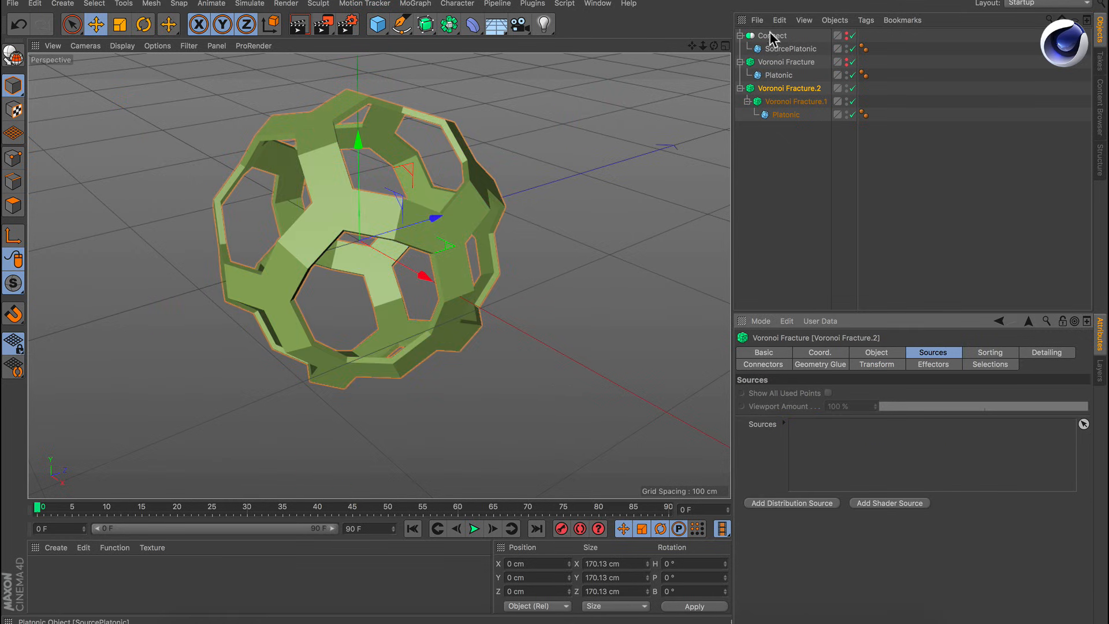
Use the Connect object as the source of the outer Voronoi Fracture and set its Offset Fragments to 6 cm.
{"action": "left_click_drag", "start_coordinate": [772, 38], "coordinate": [868, 445]}
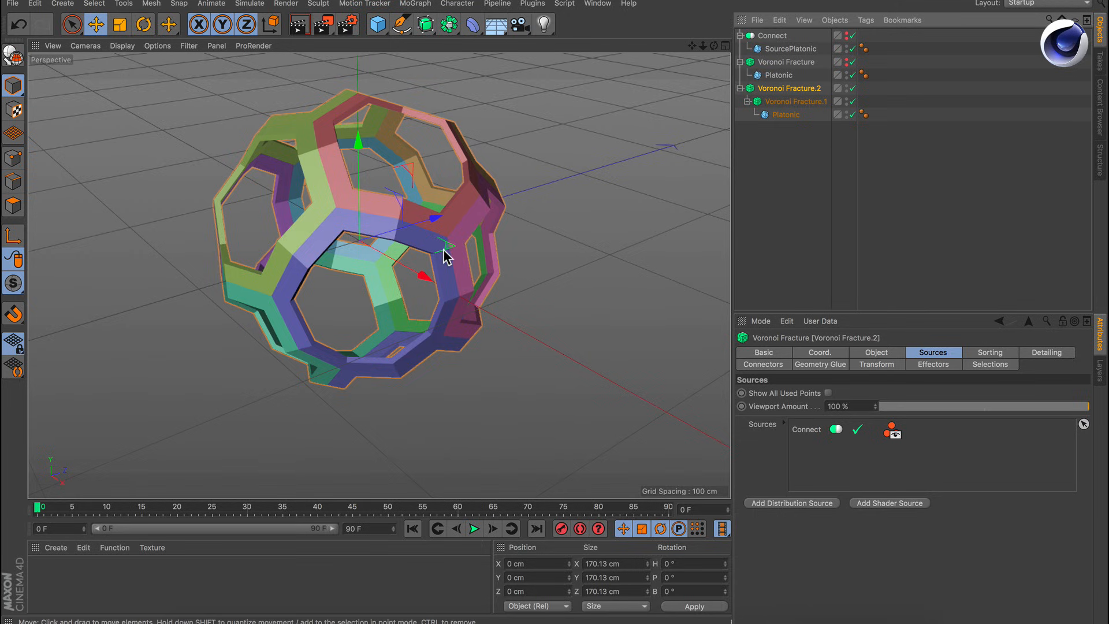
{"action": "left_click", "coordinate": [877, 353]}
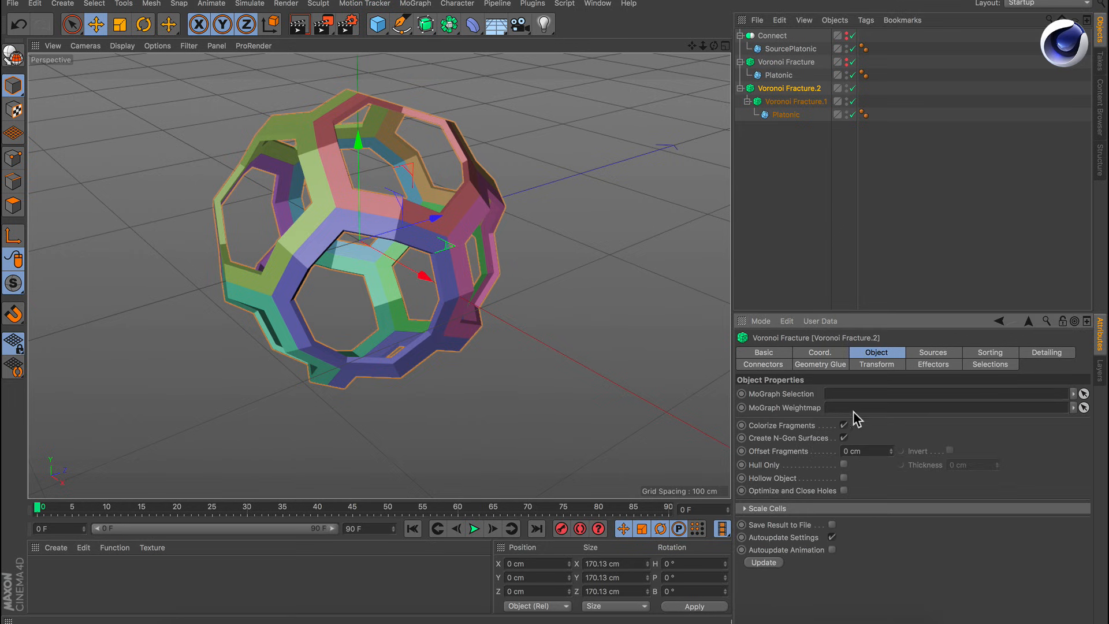
{"action": "left_click", "coordinate": [844, 438]}
{"action": "left_click", "coordinate": [866, 451]}
{"action": "type", "text": "6"}
{"action": "key", "text": "Return"}
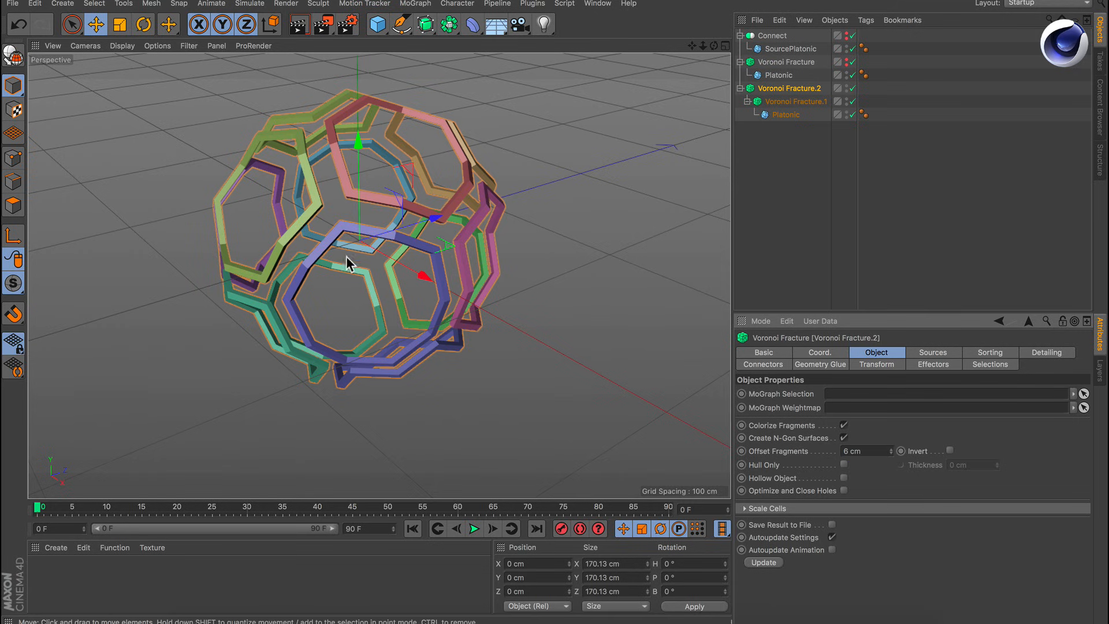
Show the original Voronoi Fracture again and inspect it together with the segmented frame from several angles.
{"action": "left_click_drag", "start_coordinate": [345, 256], "coordinate": [381, 209], "text": "alt"}
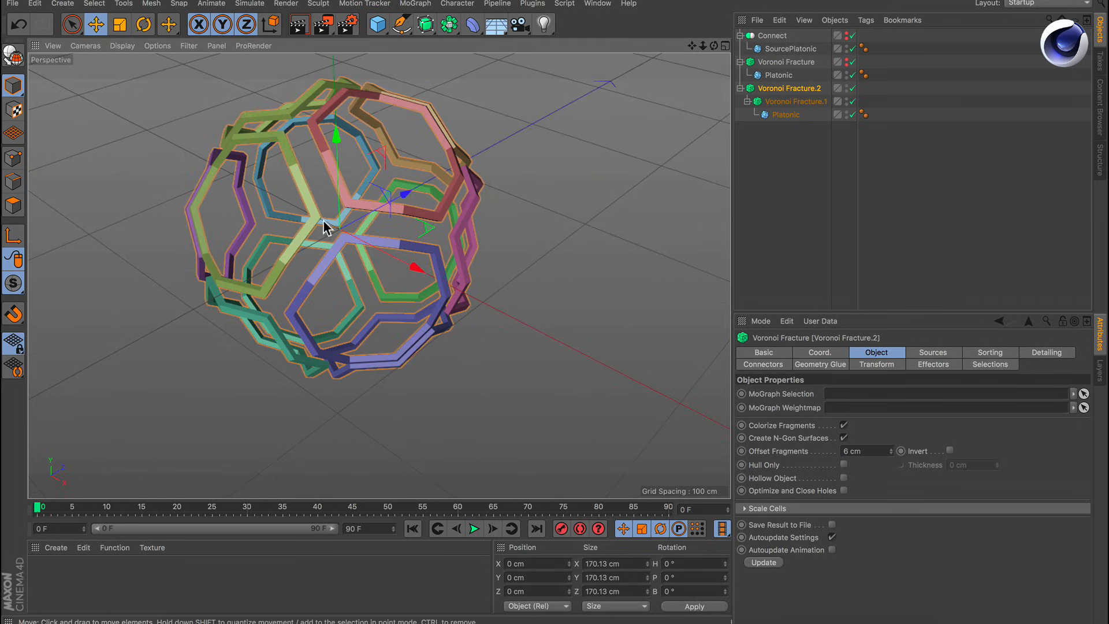
{"action": "left_click_drag", "start_coordinate": [318, 296], "coordinate": [375, 271], "text": "alt"}
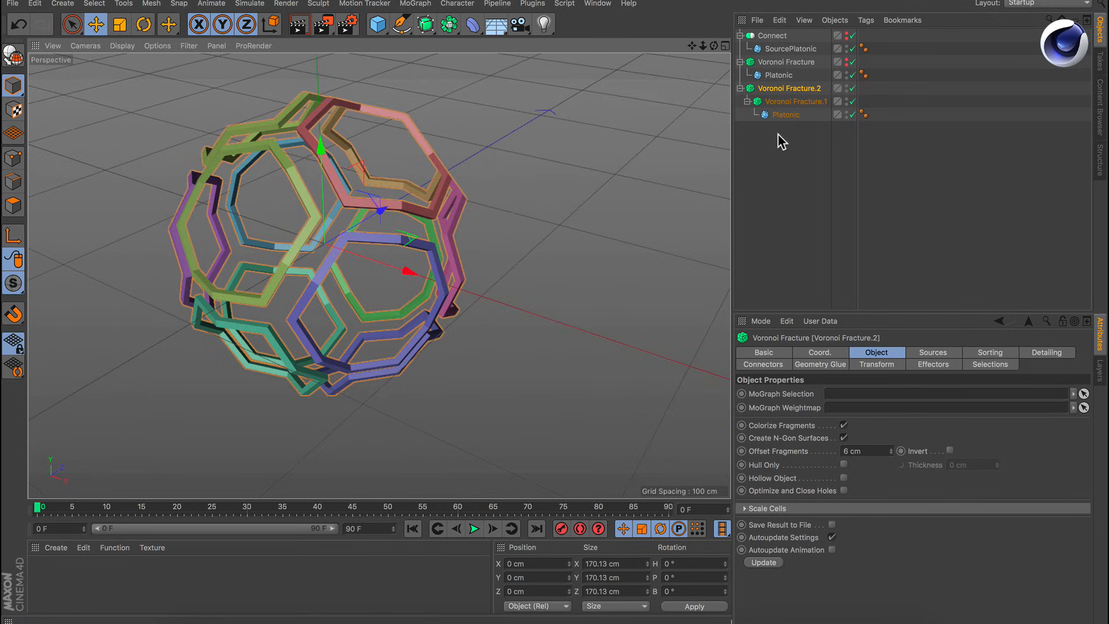
{"action": "left_click", "coordinate": [847, 60]}
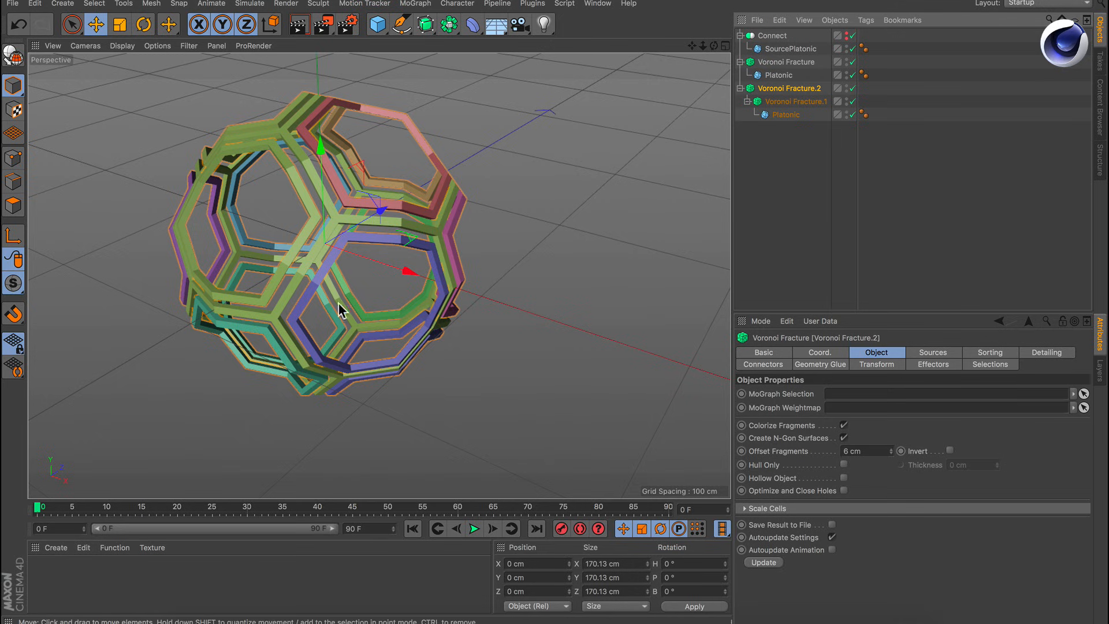
{"action": "mouse_move", "coordinate": [316, 297]}
{"action": "left_mouse_down", "text": "alt"}
{"action": "mouse_move", "coordinate": [263, 280]}
{"action": "mouse_move", "coordinate": [368, 230]}
{"action": "mouse_move", "coordinate": [328, 227]}
{"action": "left_mouse_up", "text": "alt"}
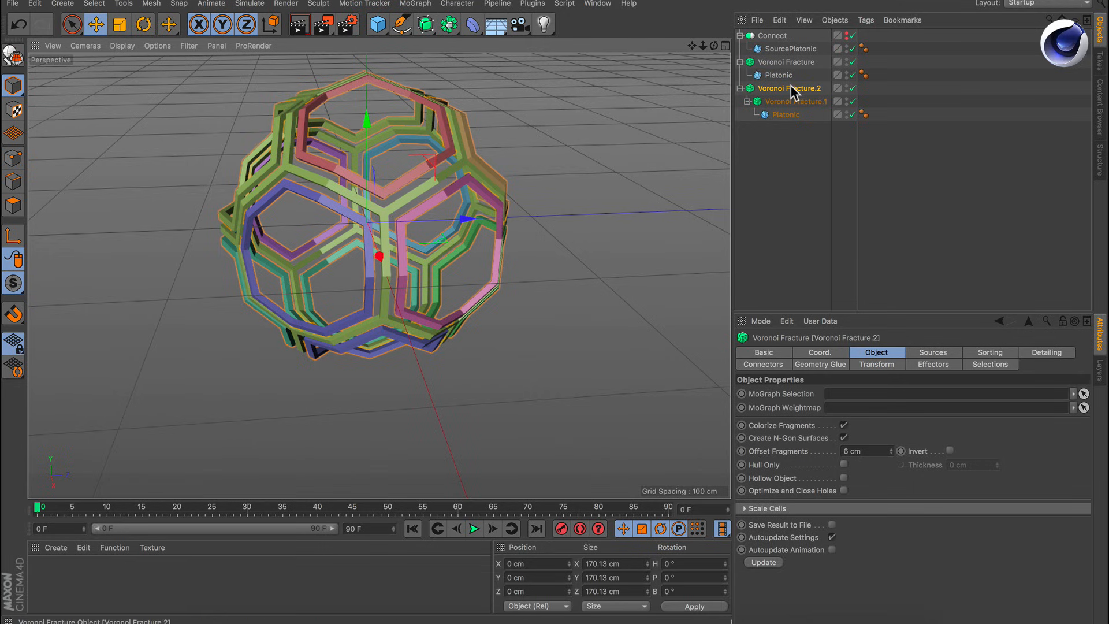
Duplicate the nested Voronoi Fracture.2 hierarchy and set the Offset Fragments of the copy's inner fracture to 18 cm.
{"action": "left_click_drag", "start_coordinate": [792, 89], "coordinate": [794, 188], "text": "ctrl"}
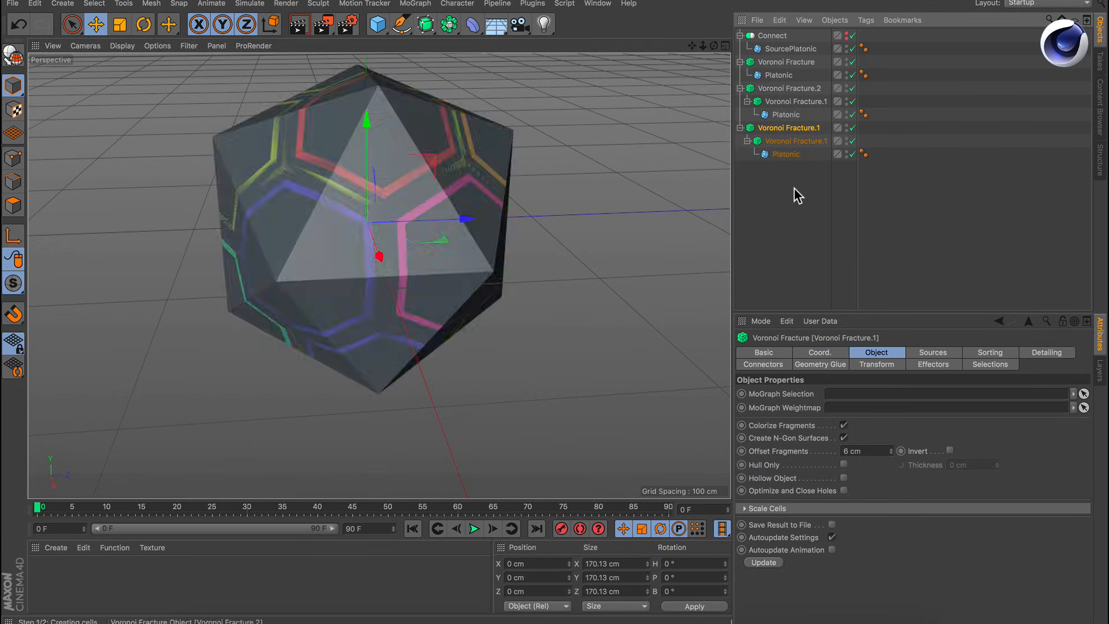
{"action": "left_click", "coordinate": [793, 141]}
{"action": "double_click", "coordinate": [863, 451]}
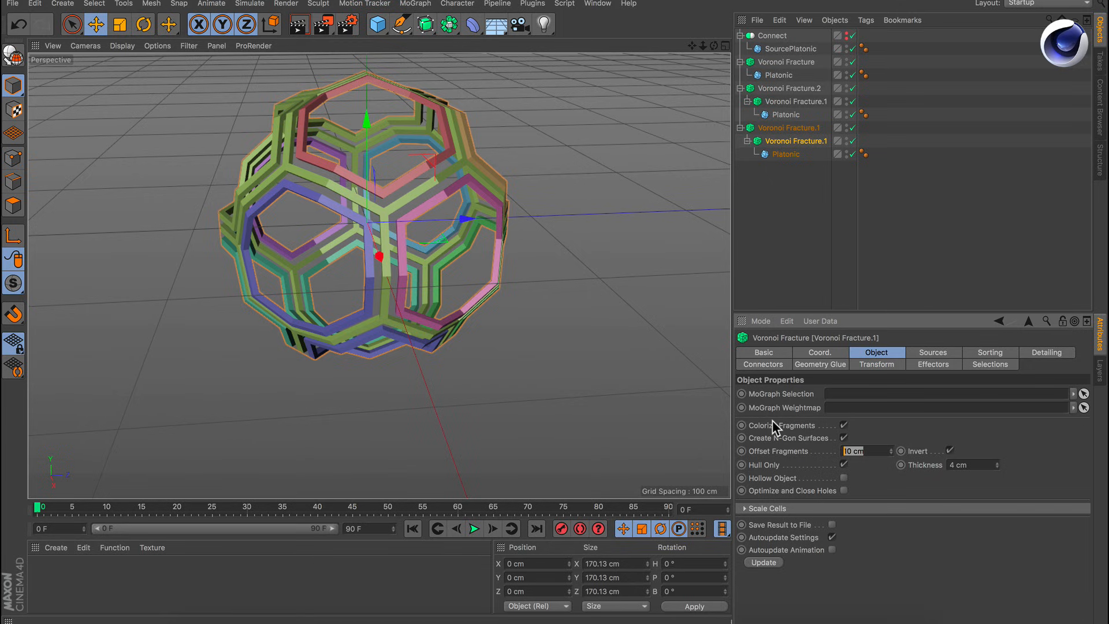
{"action": "type", "text": "18"}
{"action": "key", "text": "Return"}
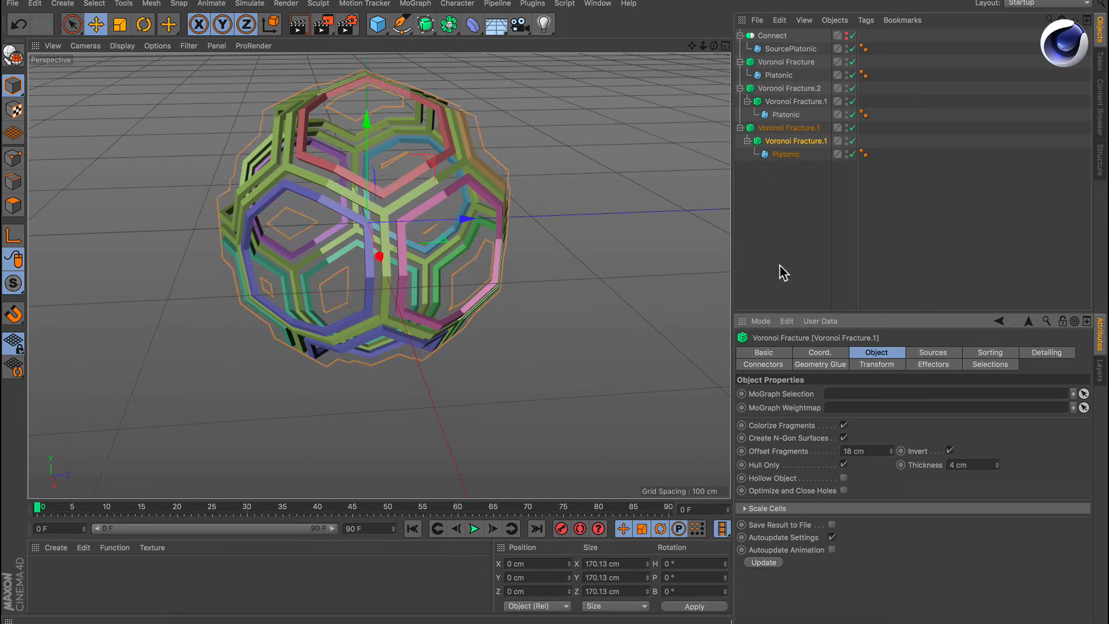
Set Offset Fragments to 14 cm on the copy's outer Voronoi Fracture and inspect the layered frame.
{"action": "left_click", "coordinate": [789, 127]}
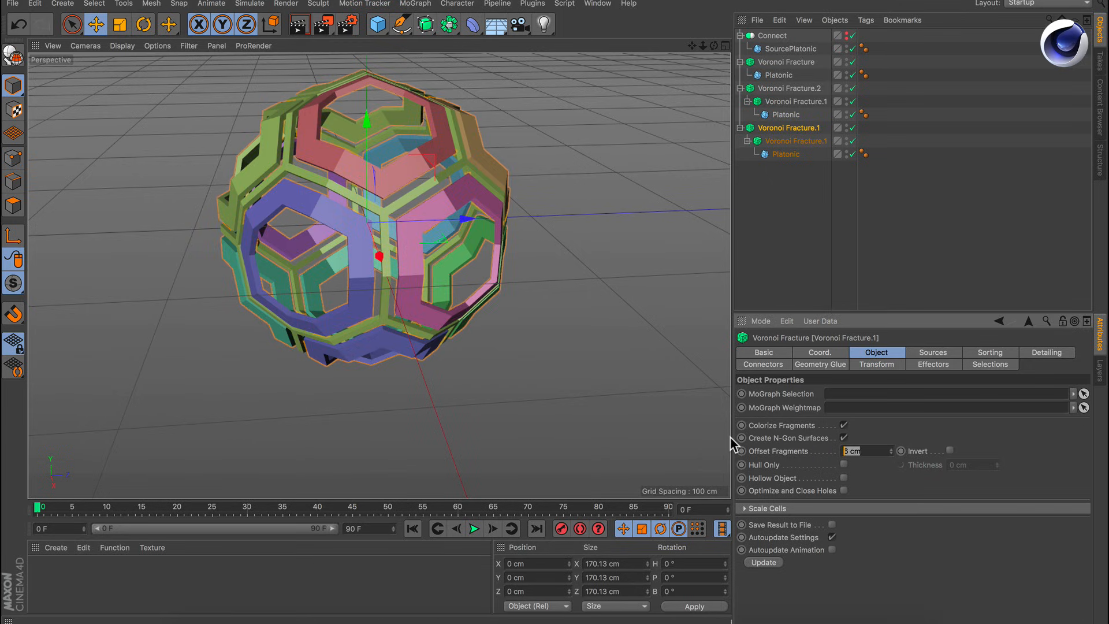
{"action": "double_click", "coordinate": [872, 451]}
{"action": "type", "text": "14"}
{"action": "key", "text": "Return"}
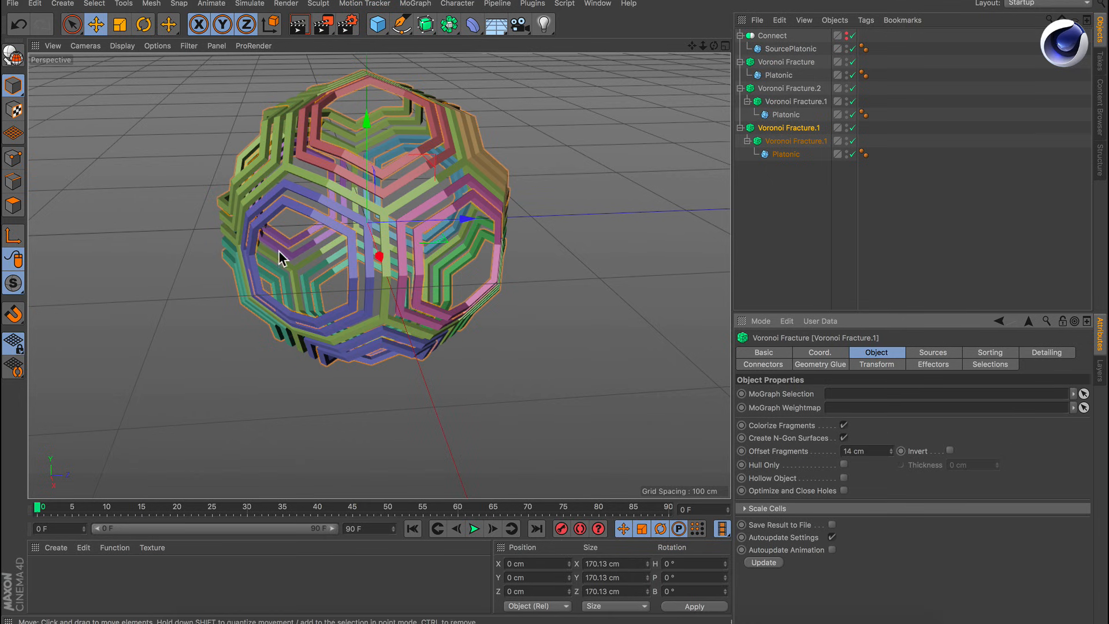
{"action": "left_click_drag", "start_coordinate": [331, 245], "coordinate": [484, 184], "text": "alt"}
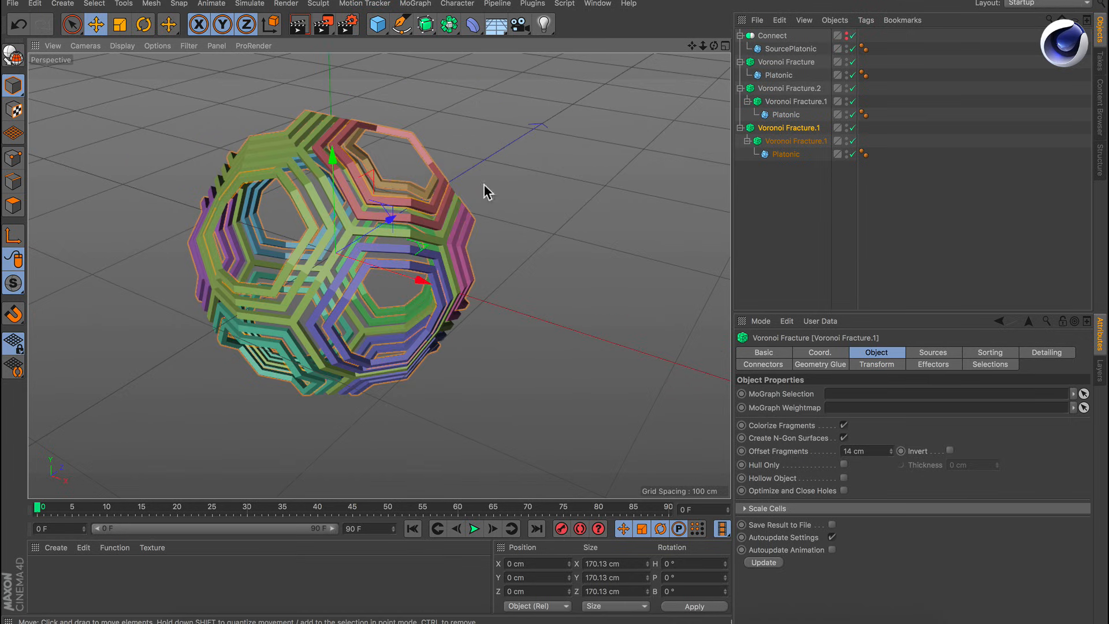
{"action": "left_click_drag", "start_coordinate": [380, 245], "coordinate": [367, 227], "text": "alt"}
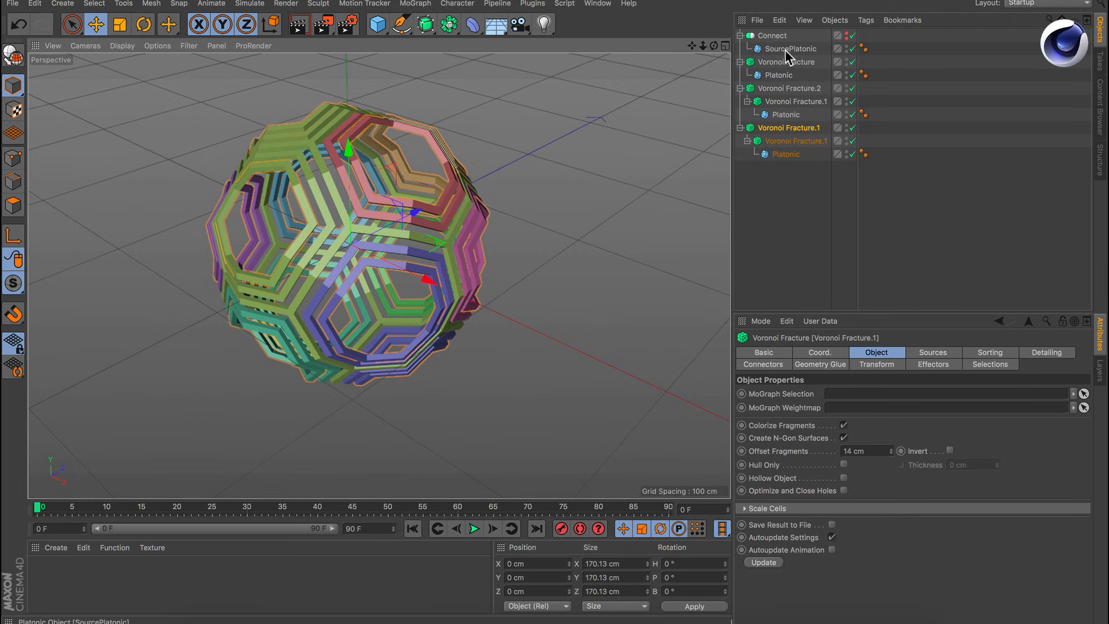
Replace SourcePlatonic under the Connect object with a new hidden cube, keeping the platonic hidden outside the group.
{"action": "left_click_drag", "start_coordinate": [781, 48], "coordinate": [780, 33]}
{"action": "left_click", "coordinate": [847, 46]}
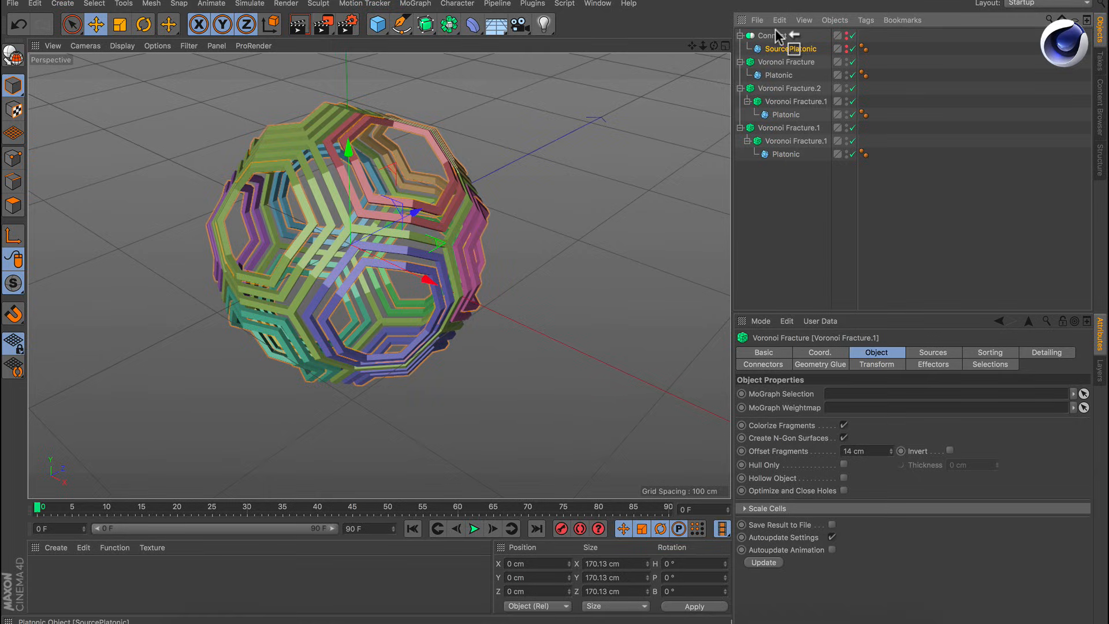
{"action": "left_click", "coordinate": [378, 24]}
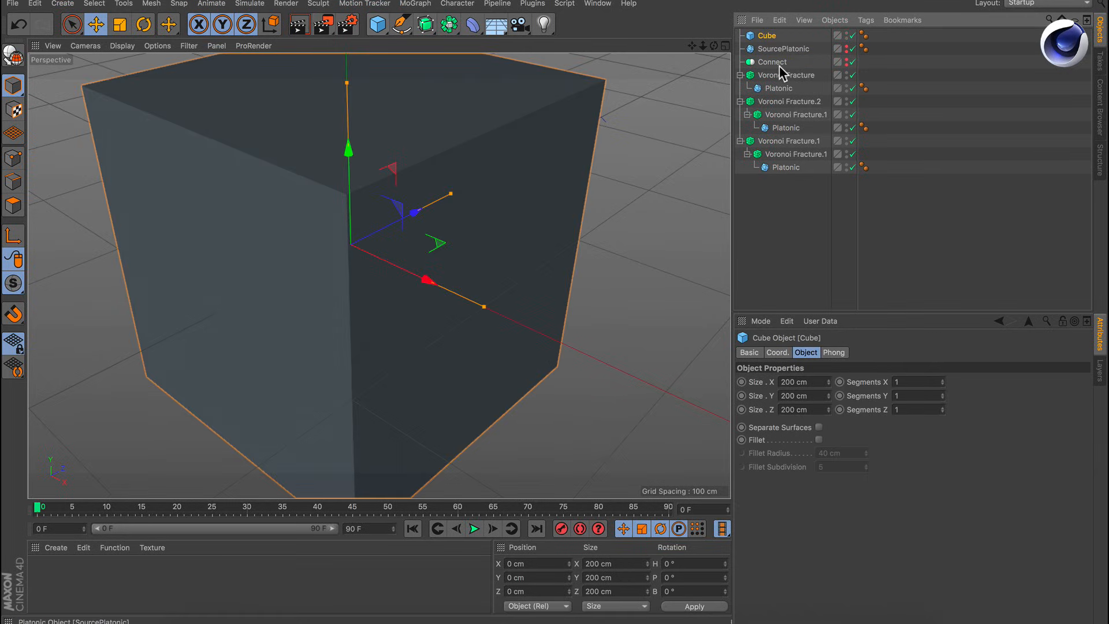
{"action": "left_click", "coordinate": [846, 34]}
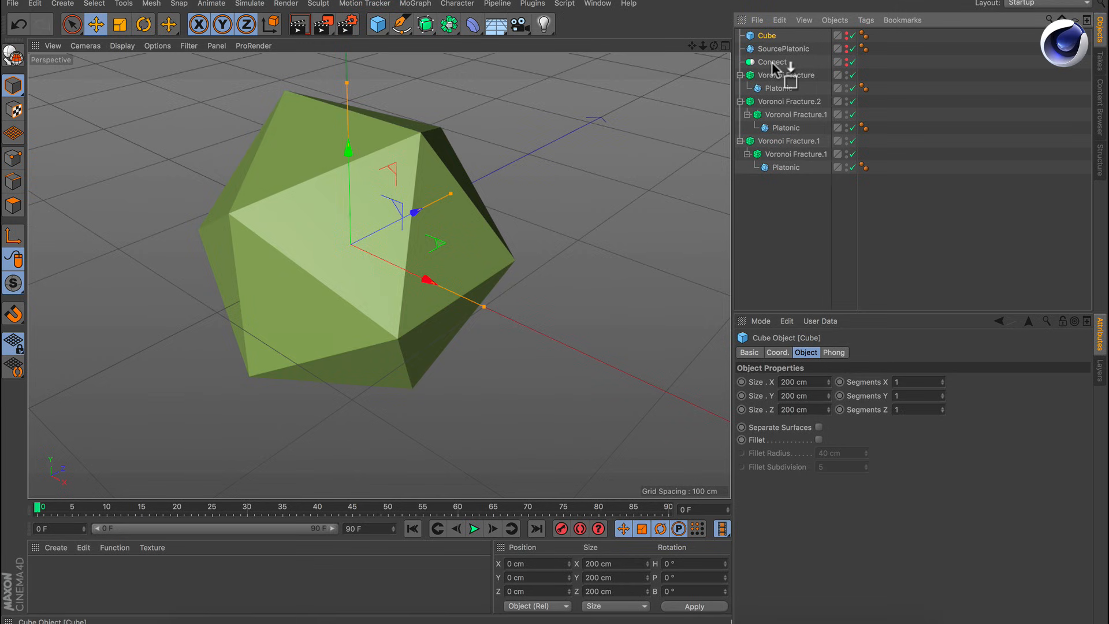
{"action": "left_click_drag", "start_coordinate": [773, 63], "coordinate": [771, 63]}
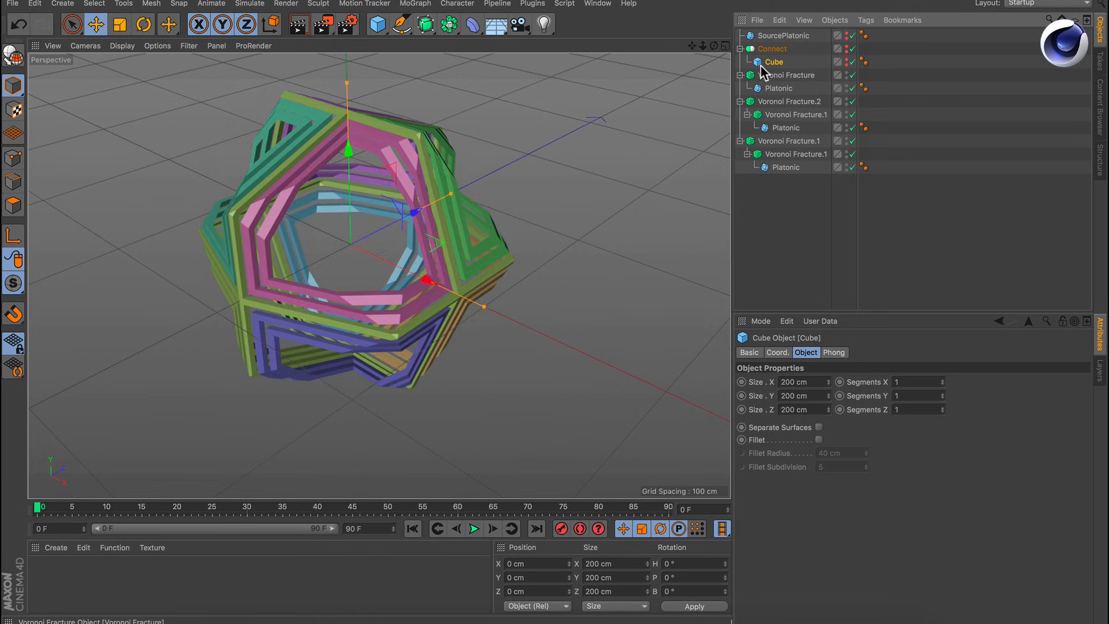
Check the source lists of the Voronoi Fracture objects for the shared Connect object.
{"action": "left_click", "coordinate": [777, 75]}
{"action": "left_click", "coordinate": [932, 352]}
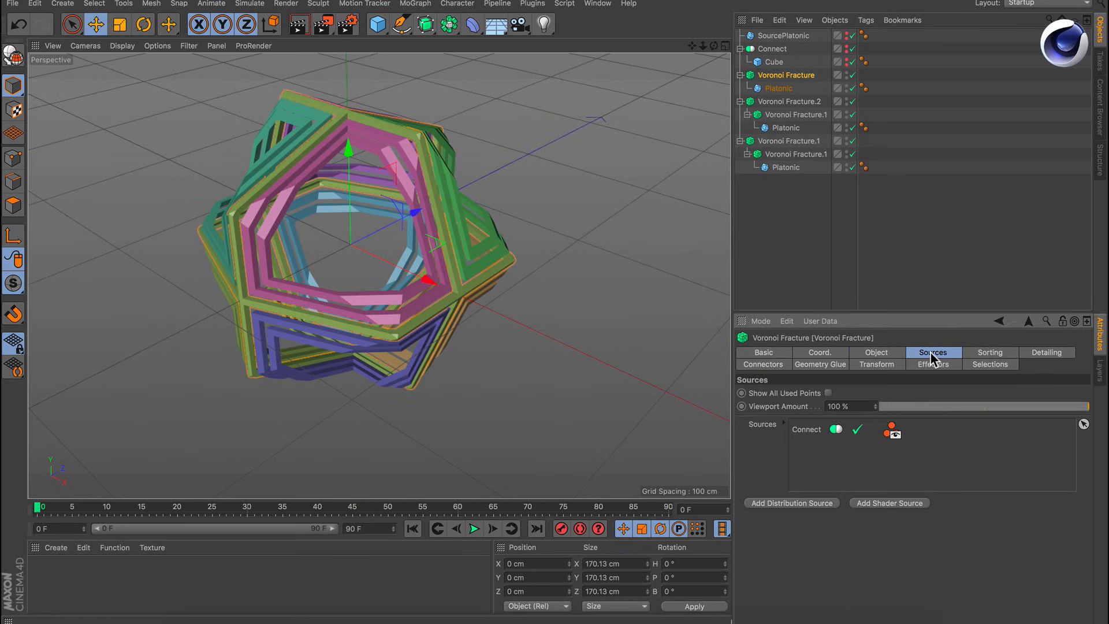
{"action": "left_click", "coordinate": [778, 103]}
{"action": "left_click", "coordinate": [786, 115]}
{"action": "left_click", "coordinate": [789, 142]}
{"action": "left_click", "coordinate": [792, 153]}
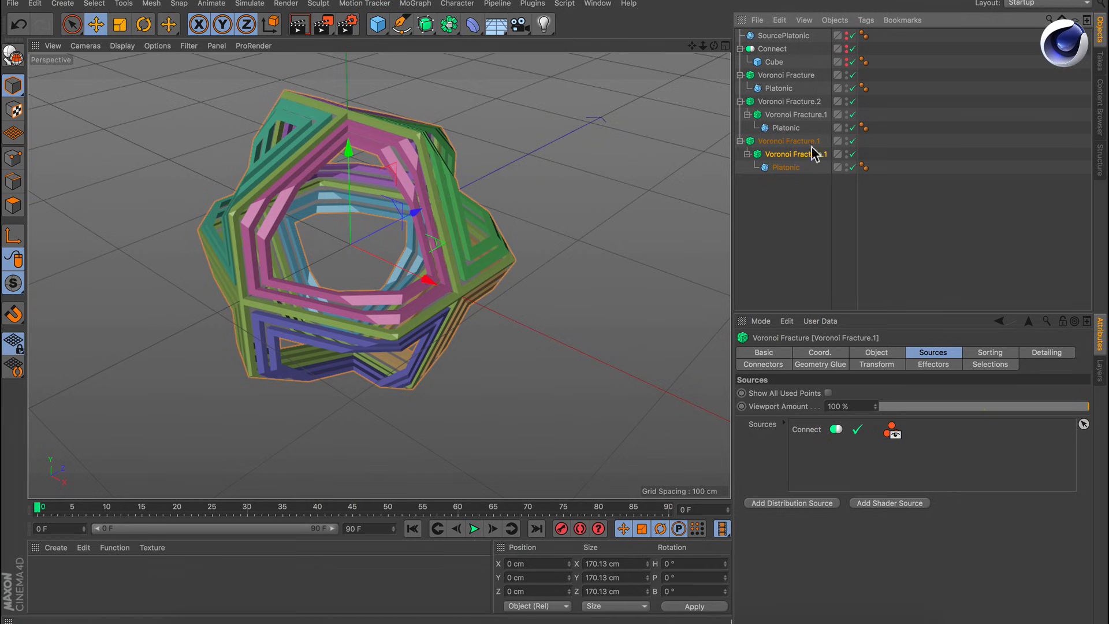
Put SourcePlatonic back under the Connect object and delete the cube.
{"action": "left_click_drag", "start_coordinate": [776, 37], "coordinate": [774, 65]}
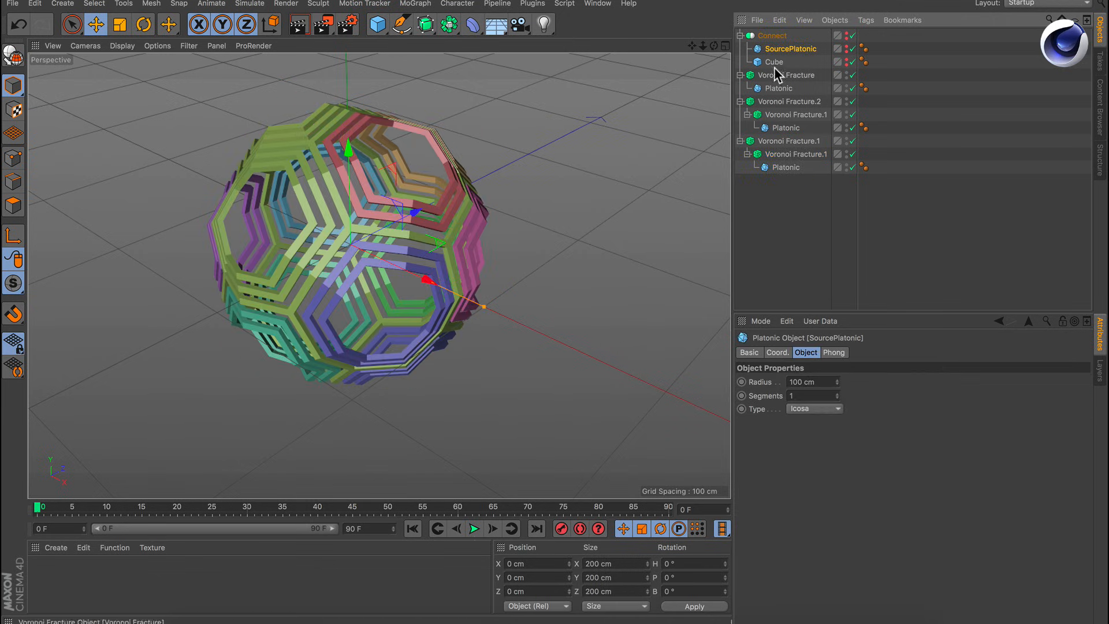
{"action": "left_click", "coordinate": [773, 64]}
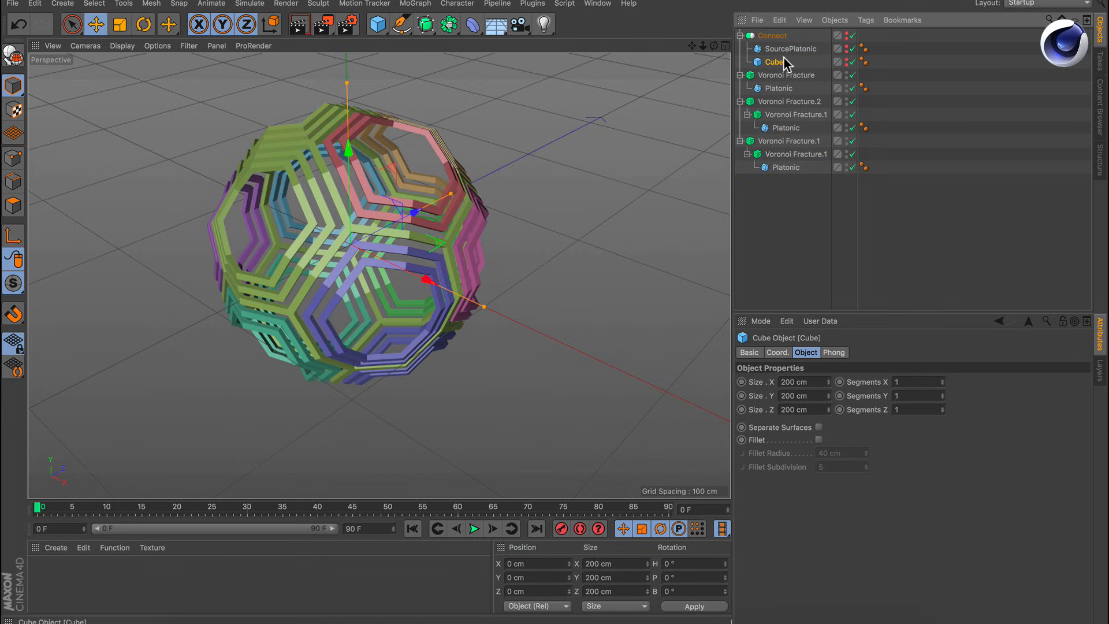
{"action": "key", "text": "Delete"}
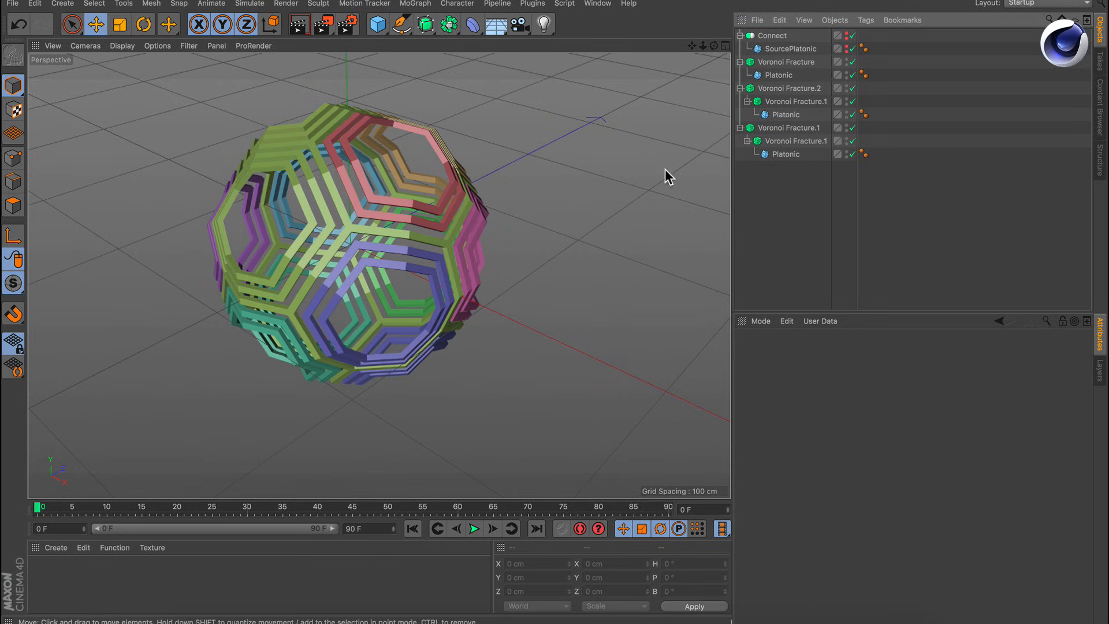
Add a Random effector as a child of SourcePlatonic and set its Deformation to Point.
{"action": "left_click", "coordinate": [779, 45]}
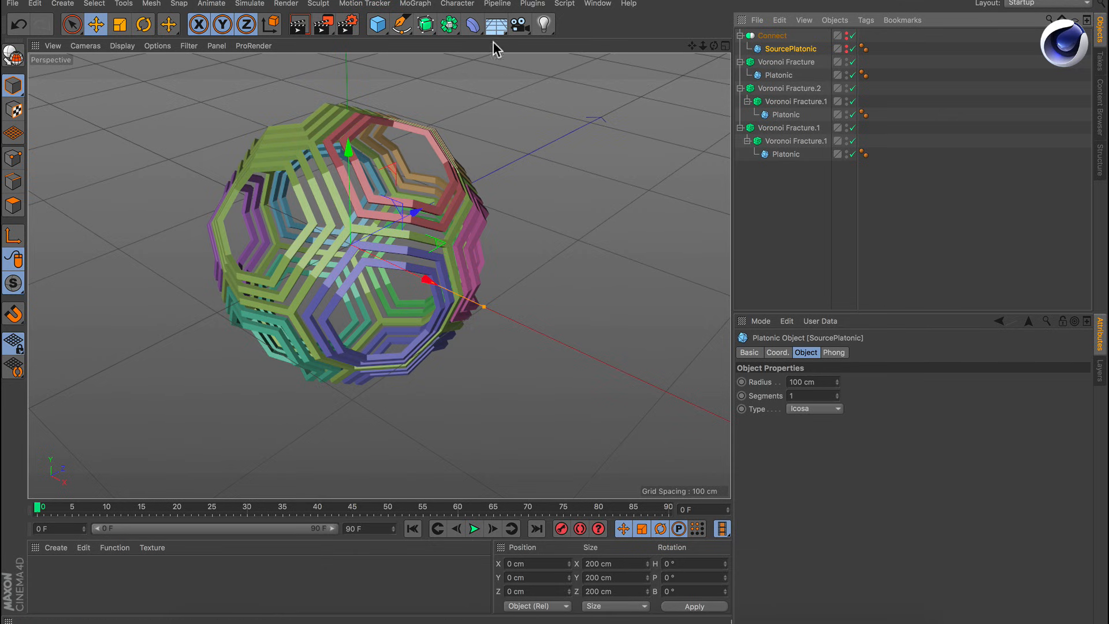
{"action": "left_click", "coordinate": [415, 4]}
{"action": "mouse_move", "coordinate": [463, 25]}
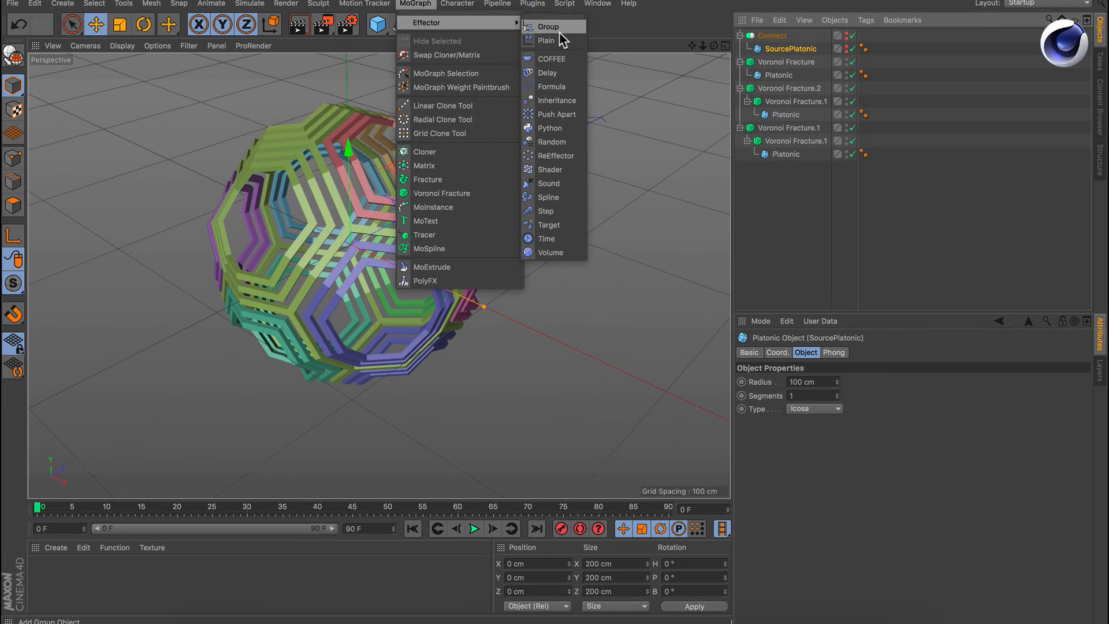
{"action": "left_click", "coordinate": [552, 142]}
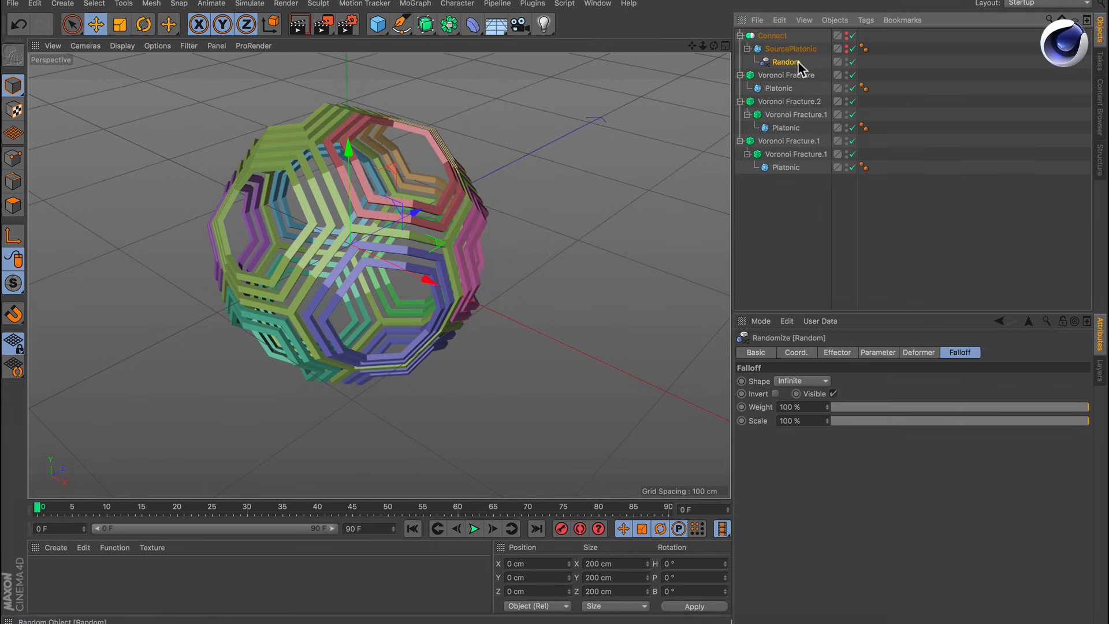
{"action": "left_click", "coordinate": [926, 352]}
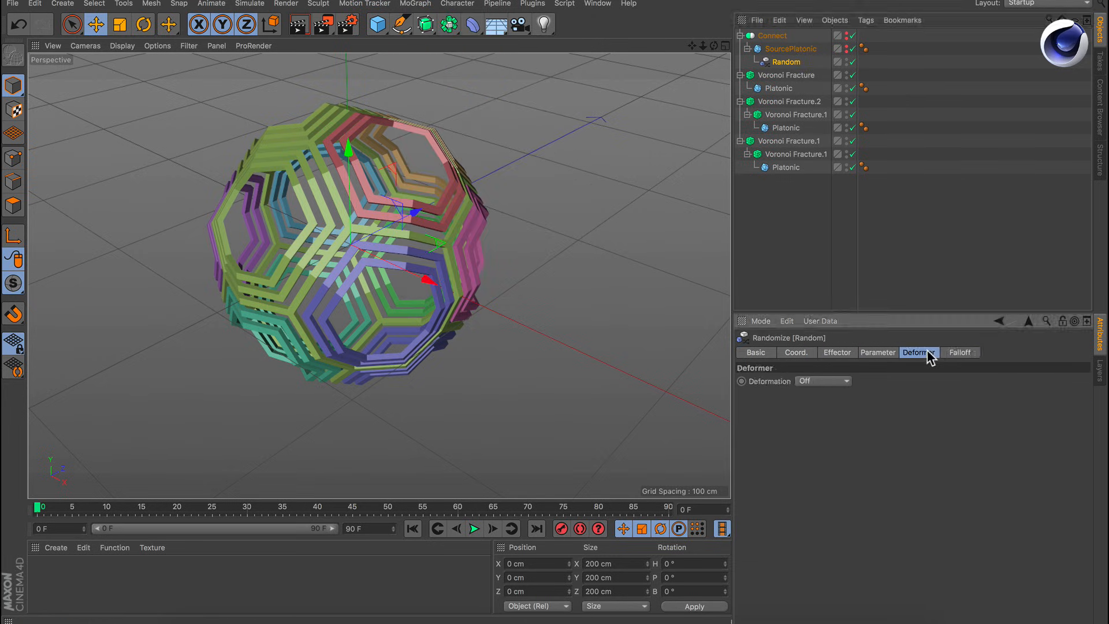
{"action": "left_click", "coordinate": [831, 379]}
{"action": "left_click", "coordinate": [834, 421]}
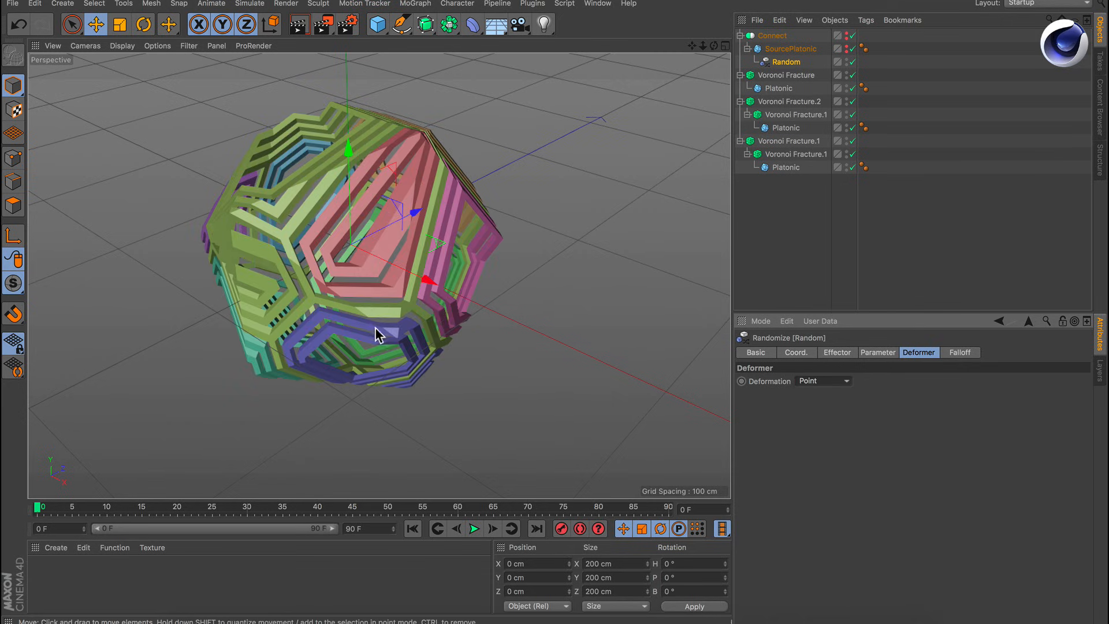
Set the Random effector's Random Mode to Noise and play the animation briefly to inspect the deforming frame.
{"action": "left_click_drag", "start_coordinate": [373, 309], "coordinate": [347, 335], "text": "alt"}
{"action": "left_click", "coordinate": [841, 352]}
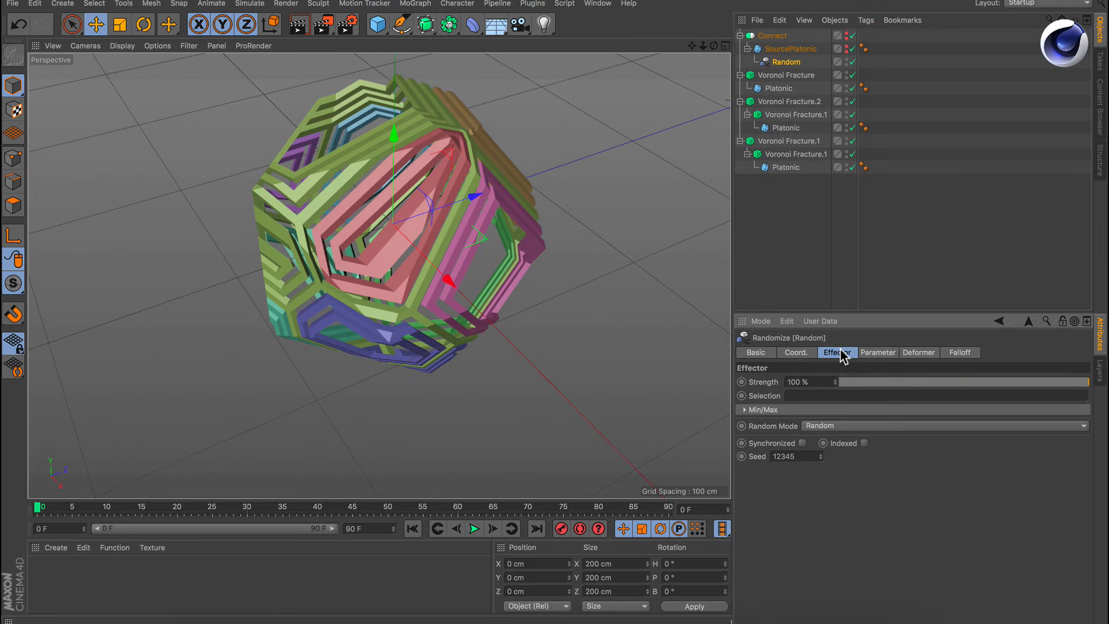
{"action": "left_click", "coordinate": [830, 427]}
{"action": "left_click", "coordinate": [837, 464]}
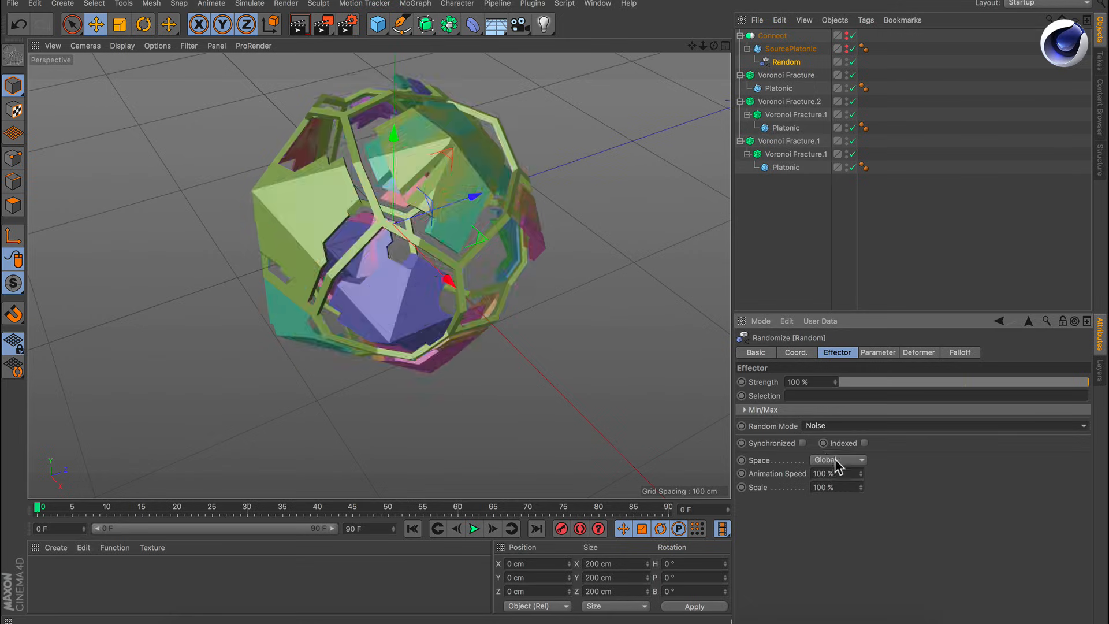
{"action": "left_click", "coordinate": [474, 529]}
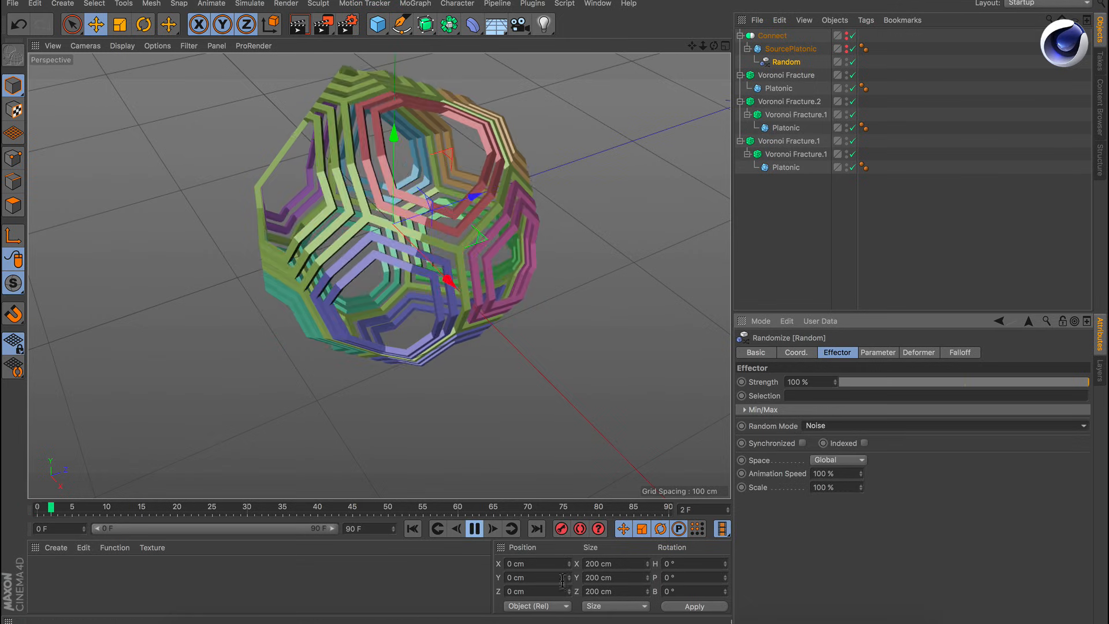
{"action": "left_click_drag", "start_coordinate": [468, 285], "coordinate": [489, 236], "text": "alt"}
{"action": "right_click_drag", "start_coordinate": [453, 298], "coordinate": [473, 285], "text": "alt"}
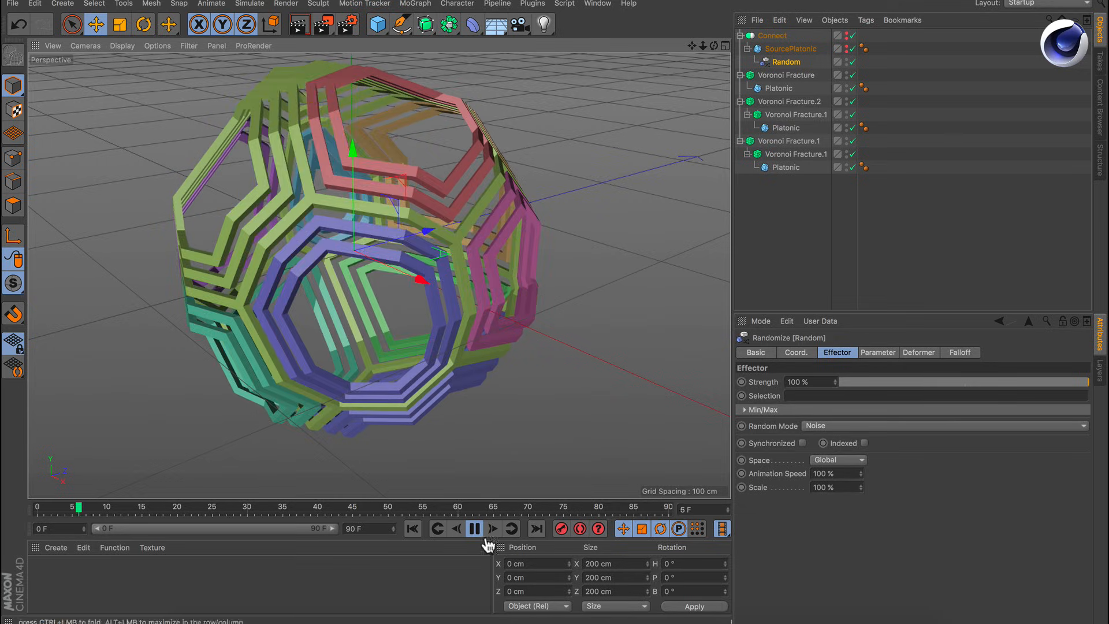
{"action": "left_click", "coordinate": [474, 528]}
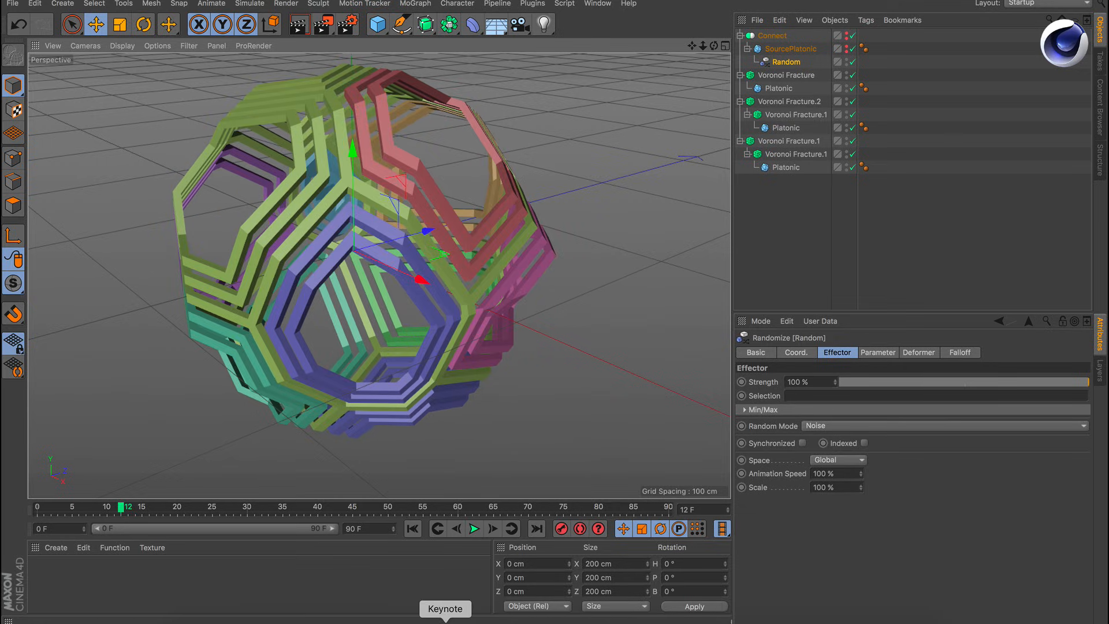
Switch to the Keynote presentation and open slide 10 with the white rounded panel on purple.
{"action": "left_click", "coordinate": [445, 618]}
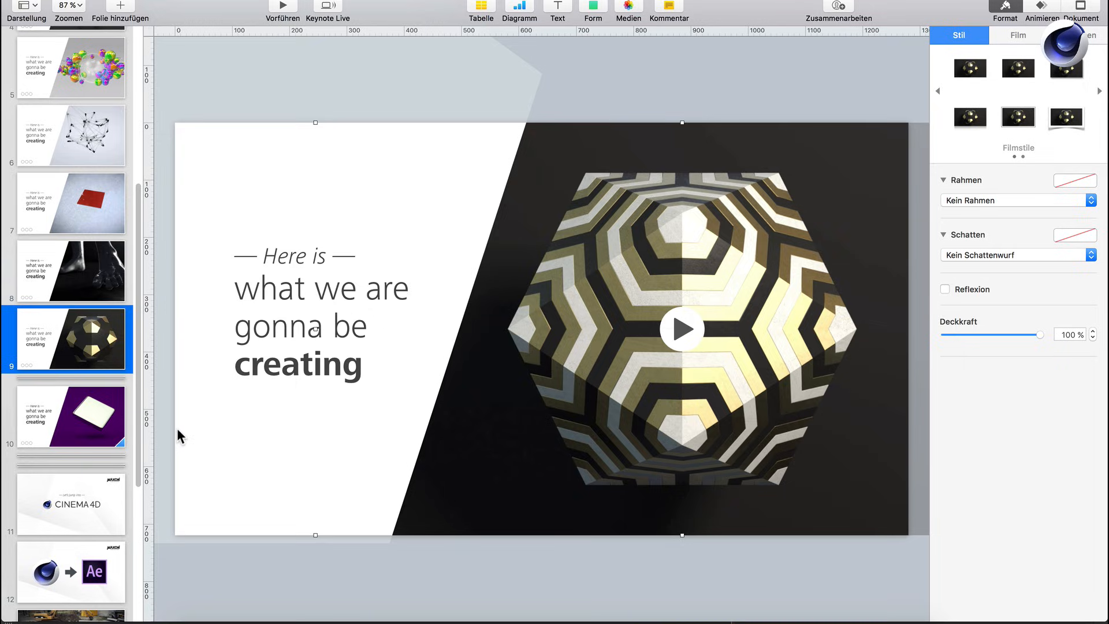
{"action": "left_click", "coordinate": [87, 427]}
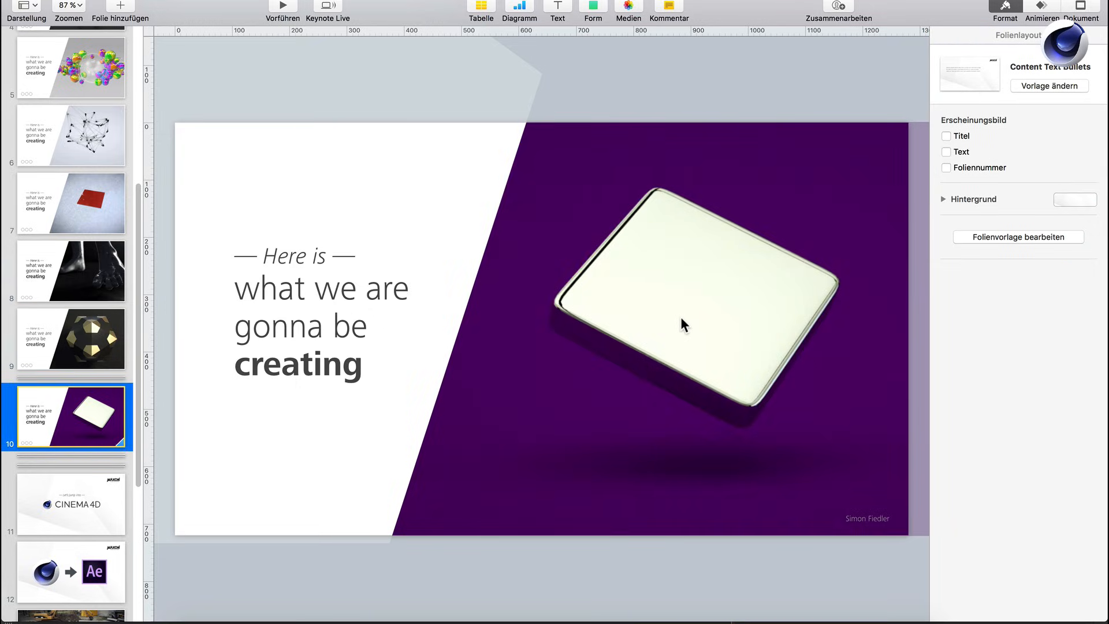
Play the slide's video in stages and examine how the white rounded panel splits into grid and Voronoi pieces.
{"action": "left_click", "coordinate": [682, 319]}
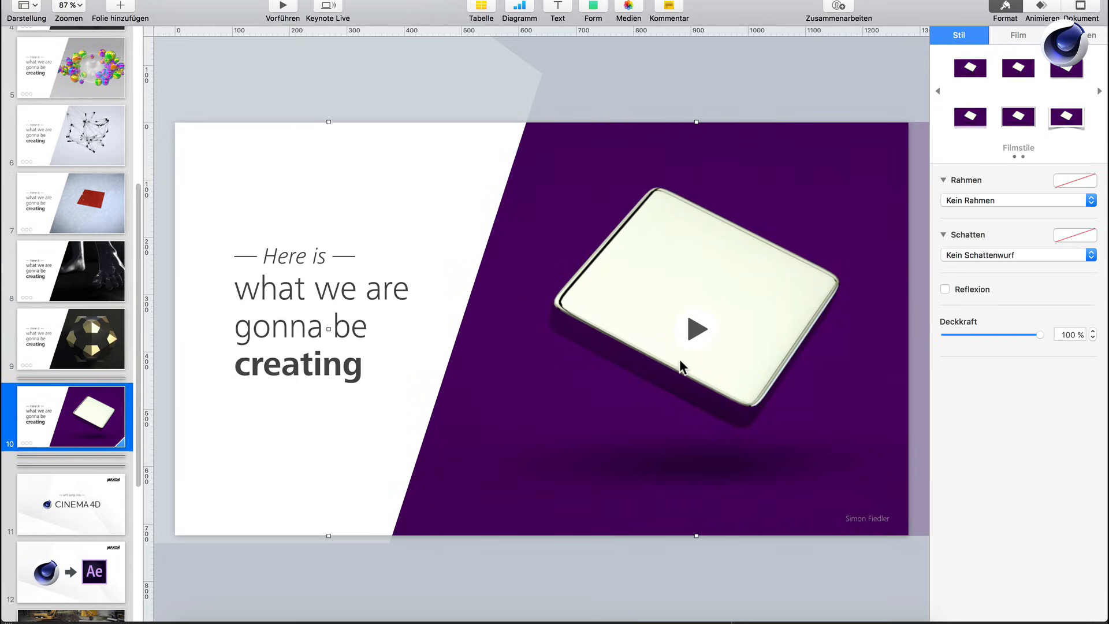
{"action": "left_click", "coordinate": [695, 329]}
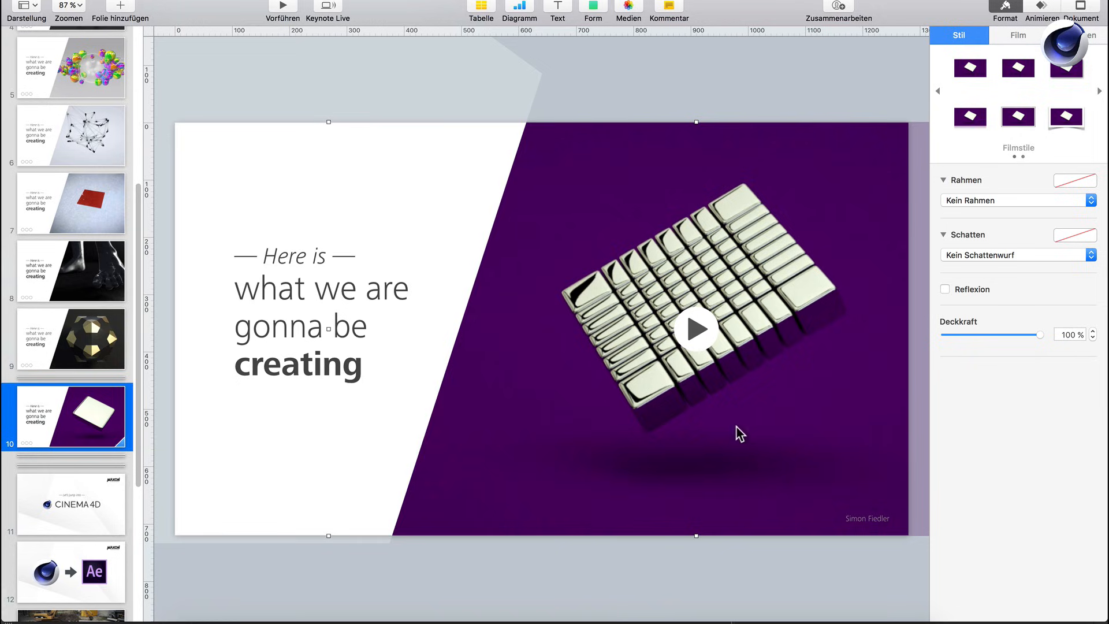
{"action": "left_click", "coordinate": [698, 335]}
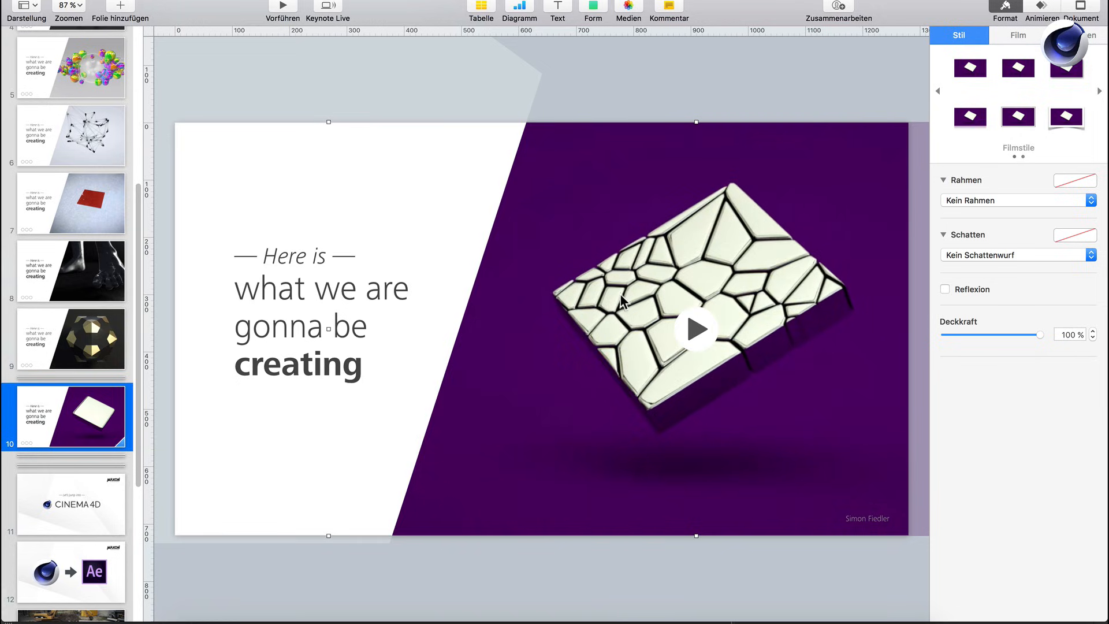
{"action": "left_click", "coordinate": [696, 328]}
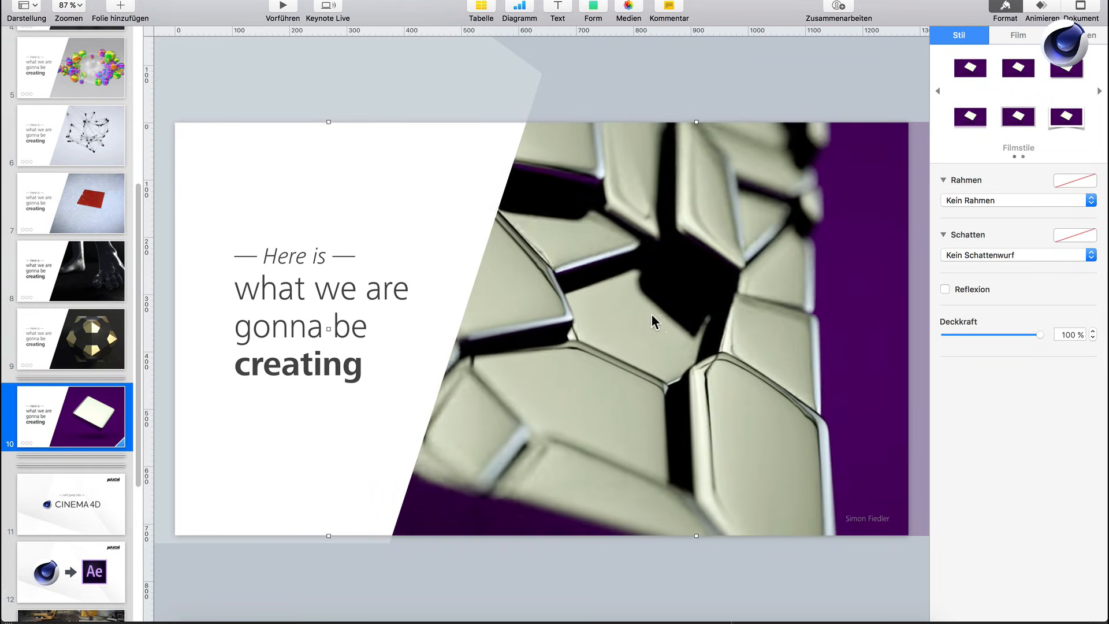
{"action": "left_click", "coordinate": [698, 334]}
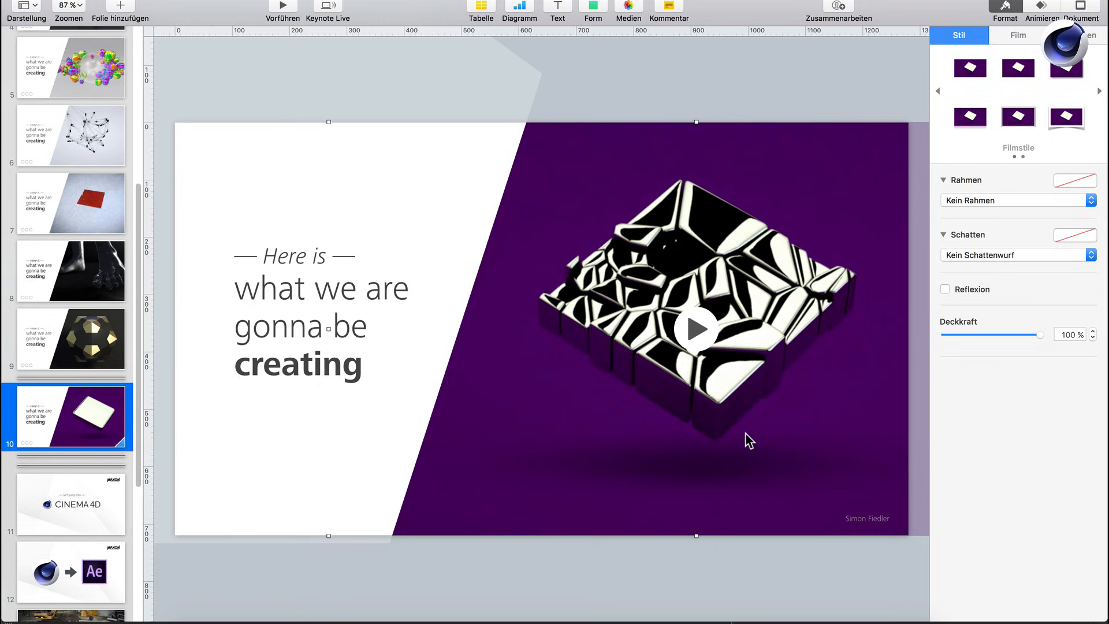
Switch back to Cinema 4D and create a new empty project.
{"action": "left_click", "coordinate": [323, 619]}
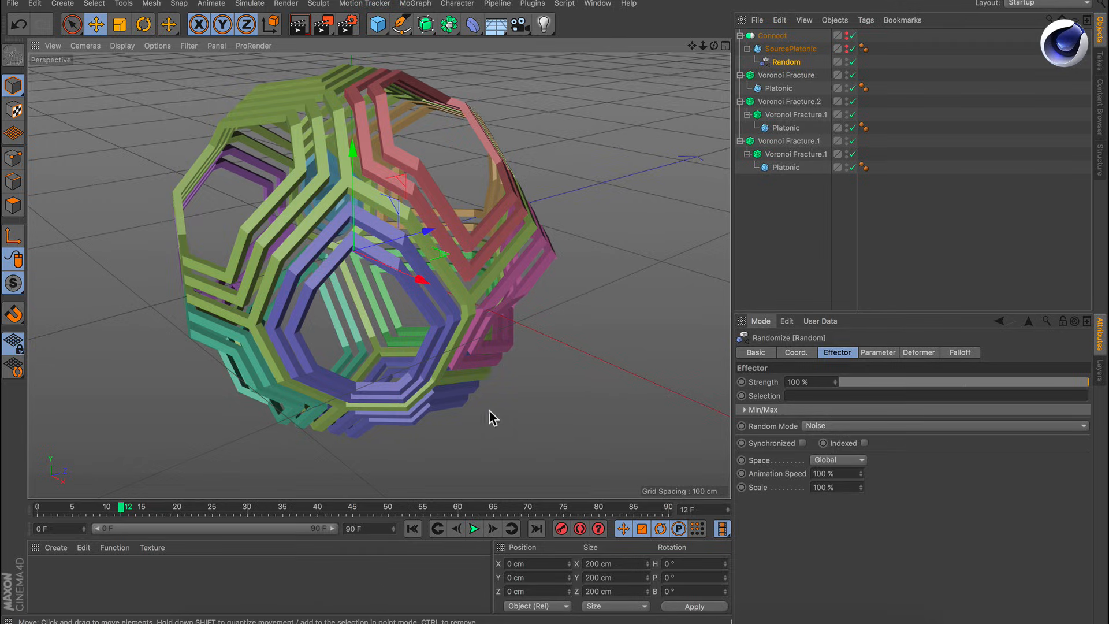
{"action": "left_click", "coordinate": [11, 4]}
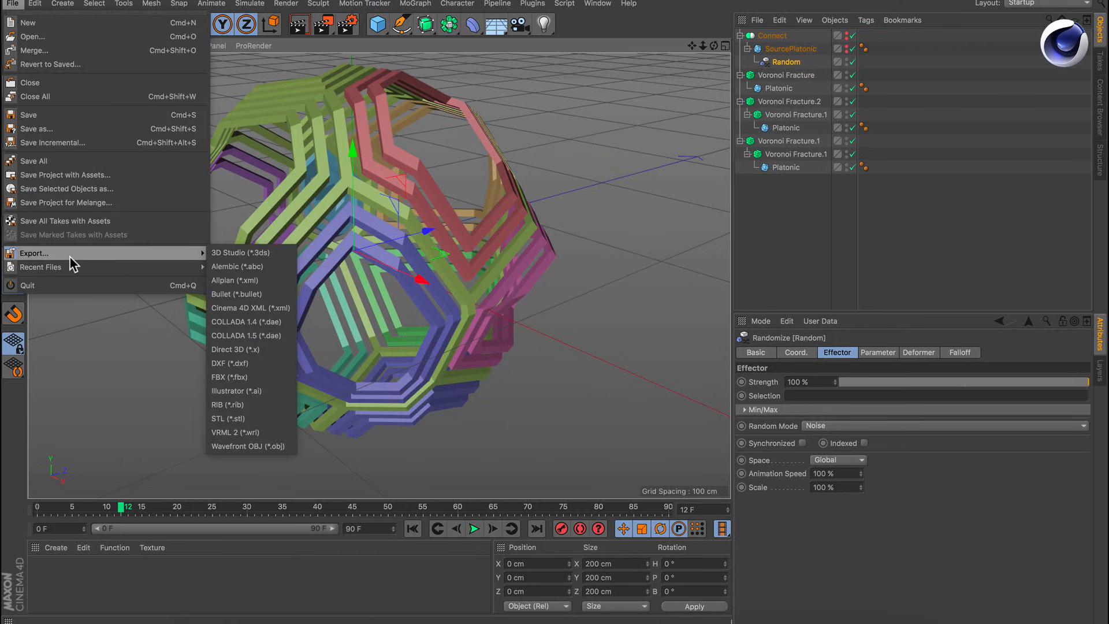
{"action": "mouse_move", "coordinate": [37, 4]}
{"action": "left_click", "coordinate": [27, 24]}
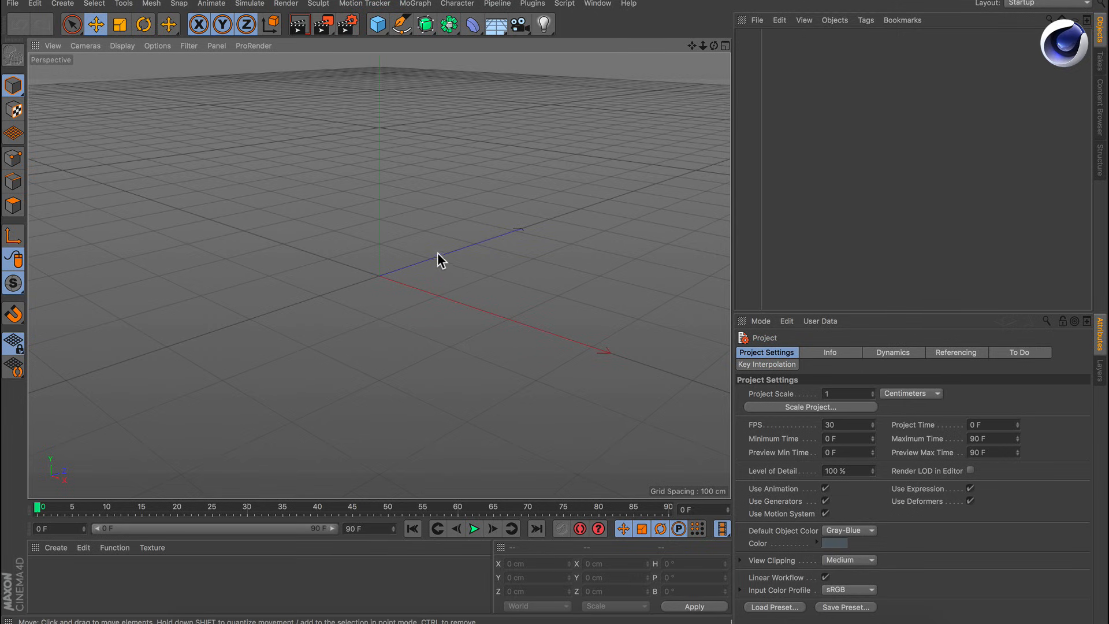
Add a cube and flatten it into a thin slab about 4.3 cm high.
{"action": "left_click", "coordinate": [378, 24]}
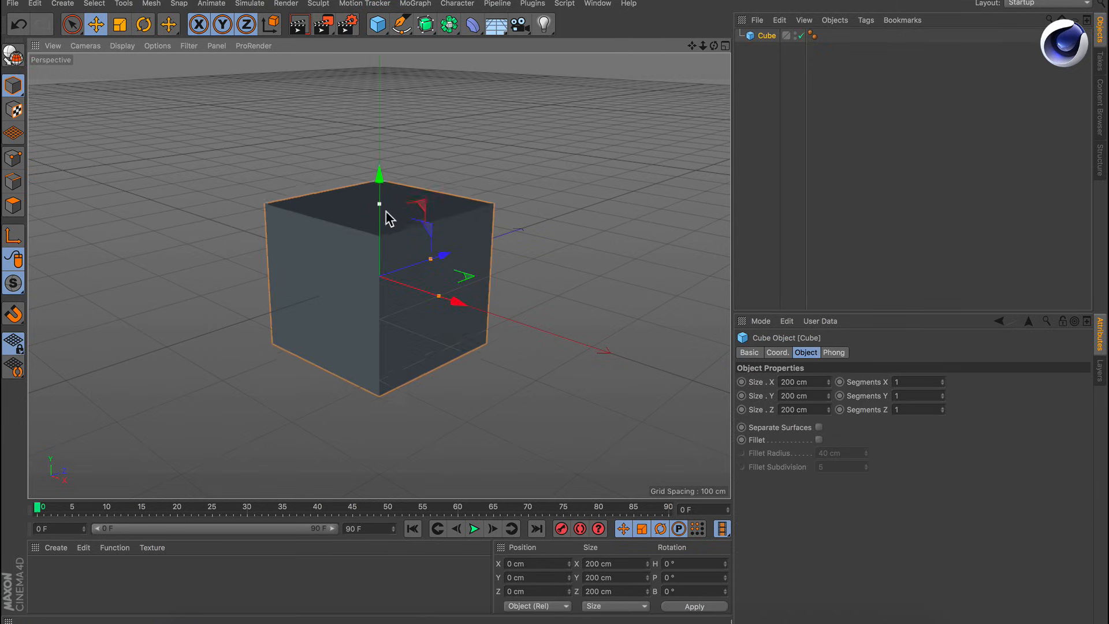
{"action": "left_click_drag", "start_coordinate": [386, 212], "coordinate": [453, 310]}
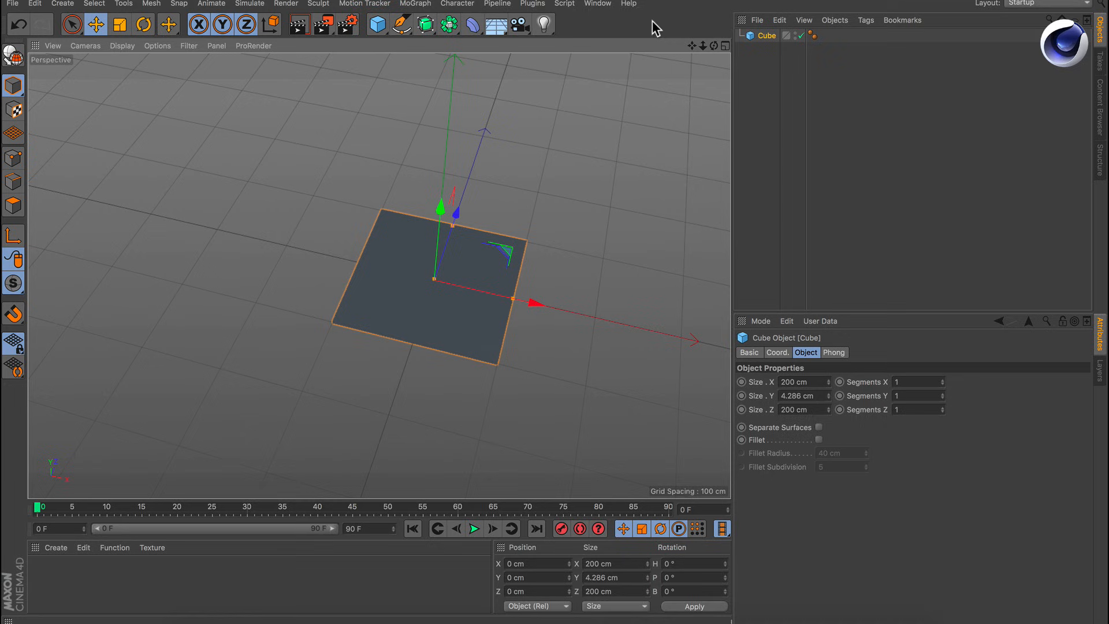
Put the slab inside a new Voronoi Fracture object and delete the fracture's default Point Generator source.
{"action": "left_click", "coordinate": [415, 3]}
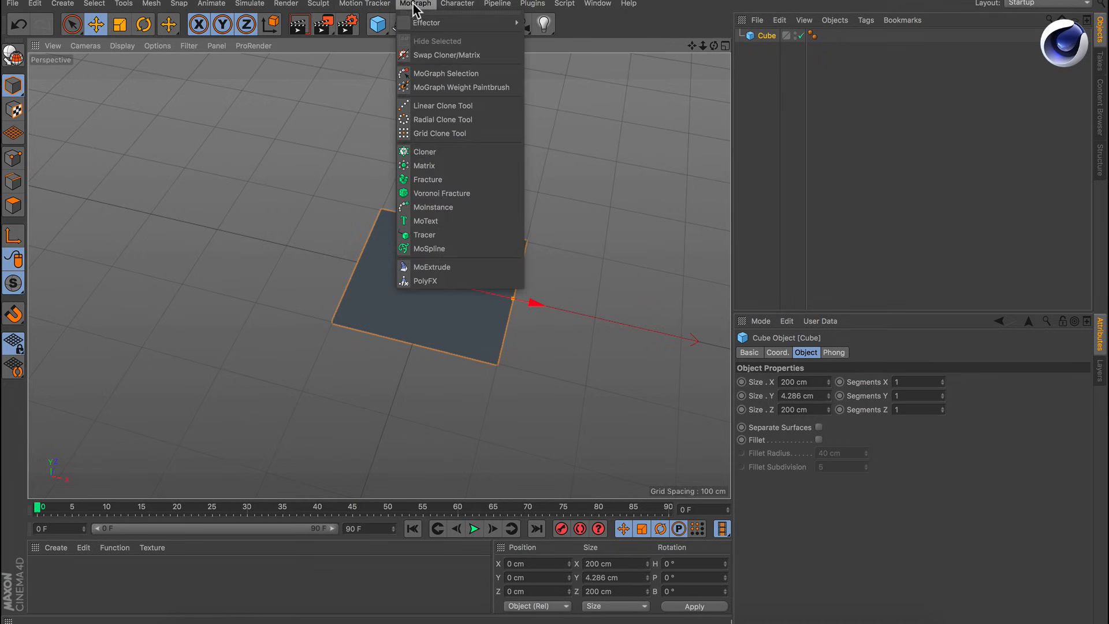
{"action": "left_click", "coordinate": [440, 192]}
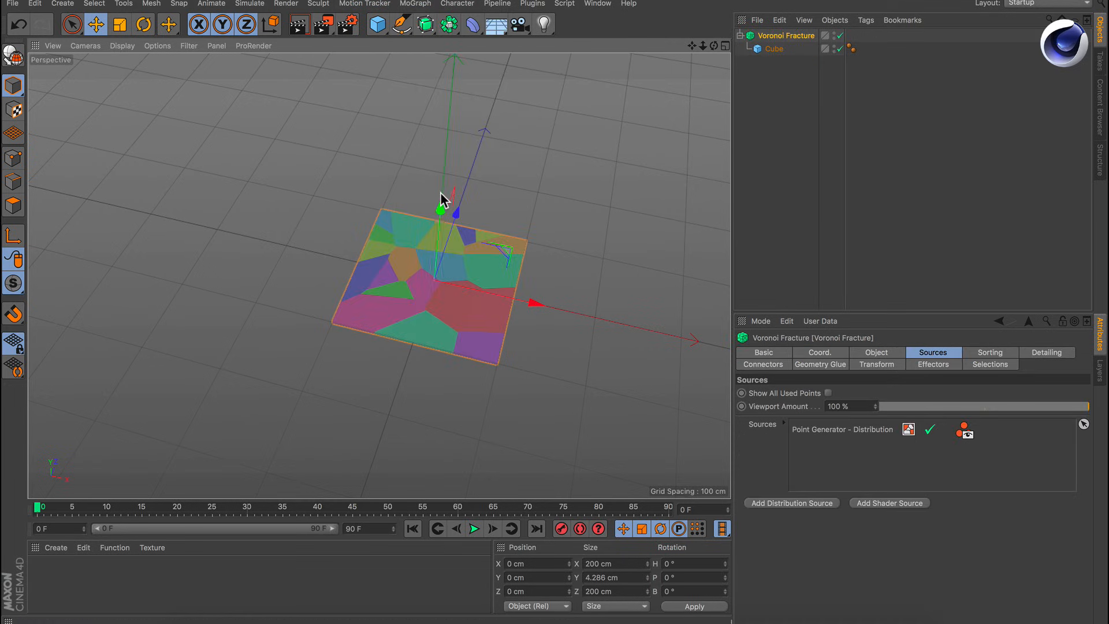
{"action": "left_click", "coordinate": [818, 428]}
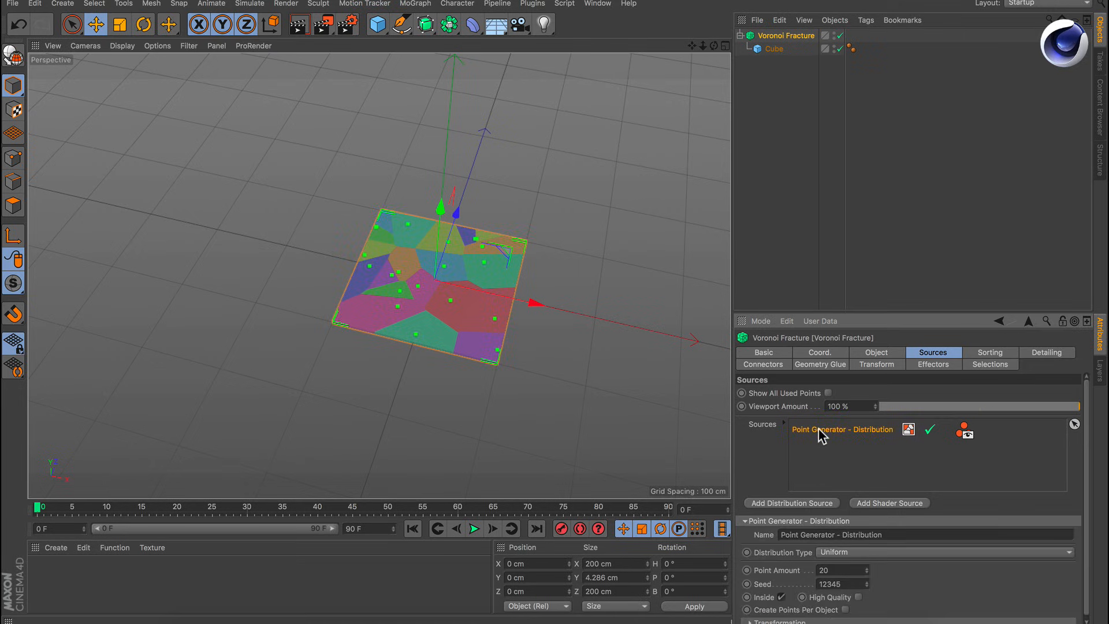
{"action": "key", "text": "Delete"}
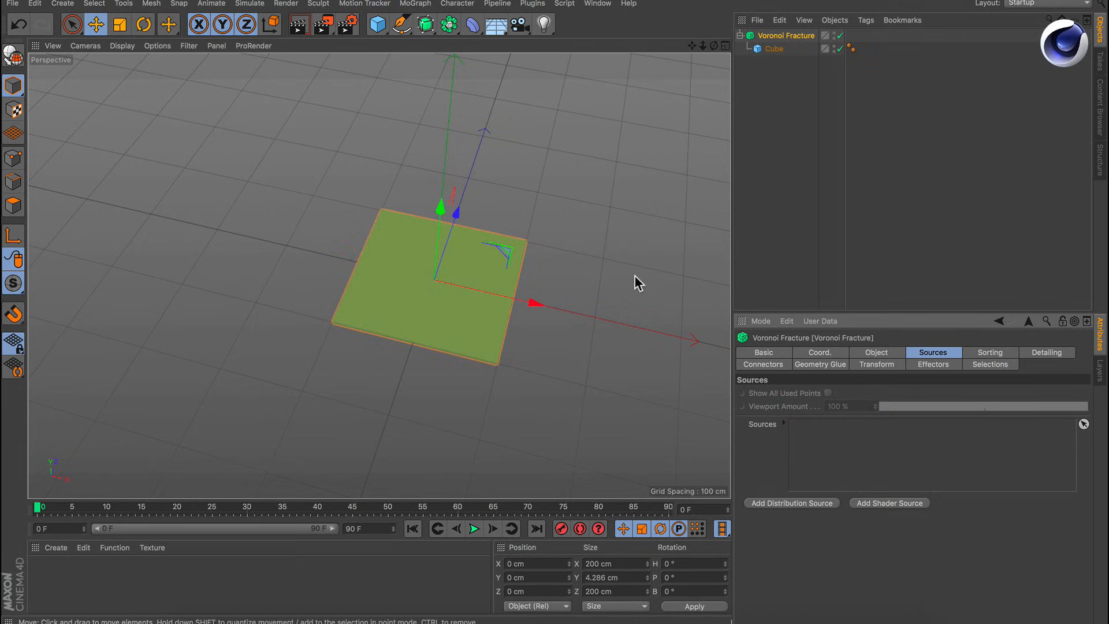
Add a Matrix object with a grid count of 3, 1, 3 and scale it down to about 102.6 cm.
{"action": "left_click", "coordinate": [417, 4]}
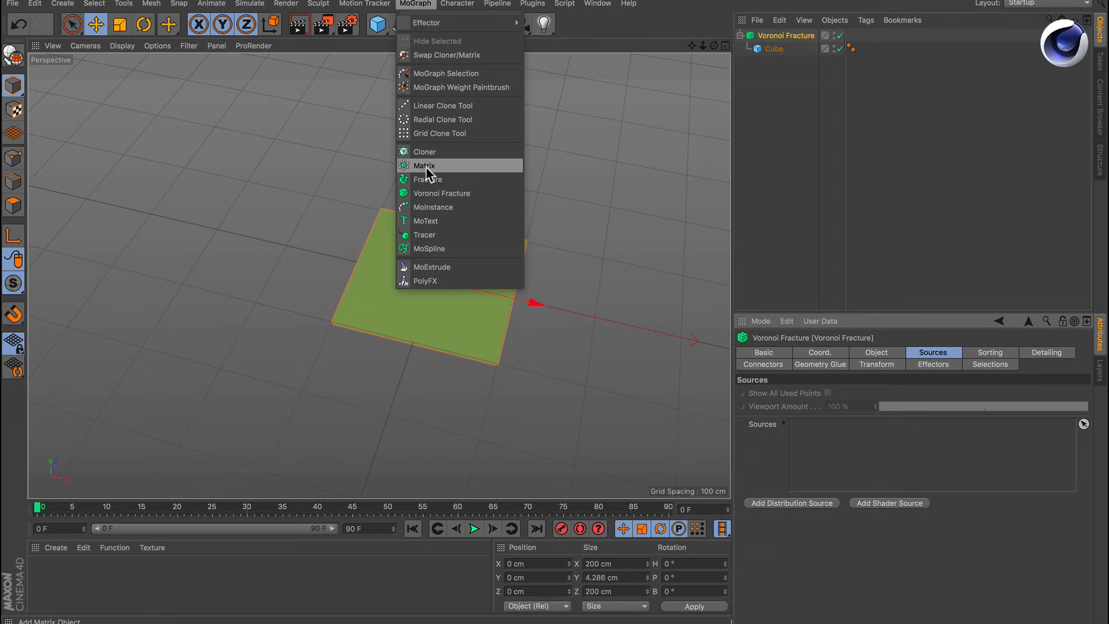
{"action": "left_click", "coordinate": [426, 168]}
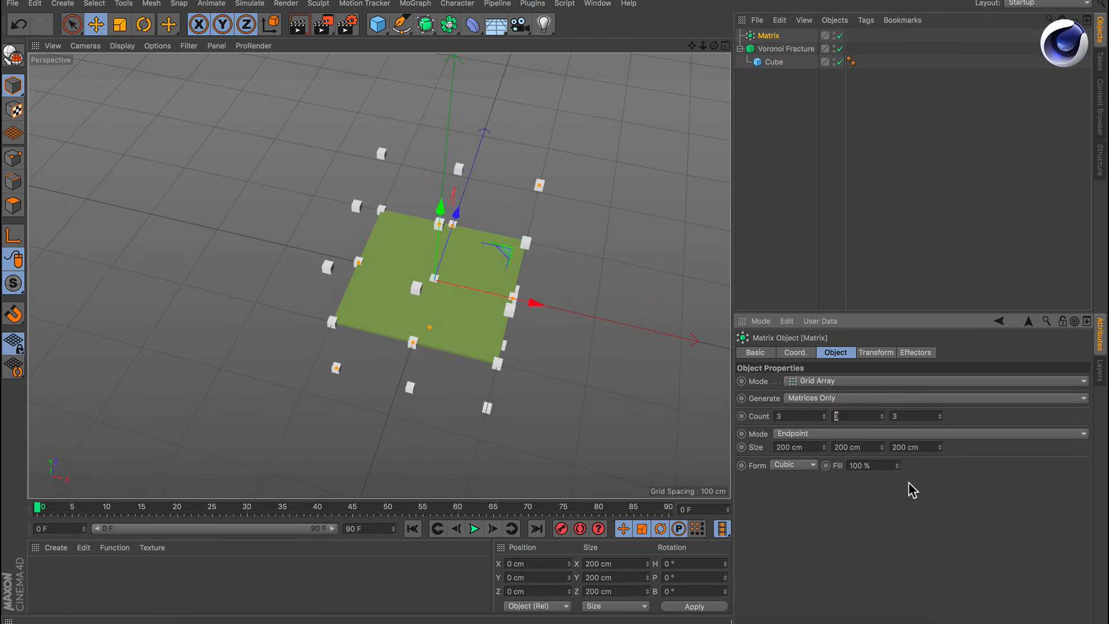
{"action": "key", "text": "Return"}
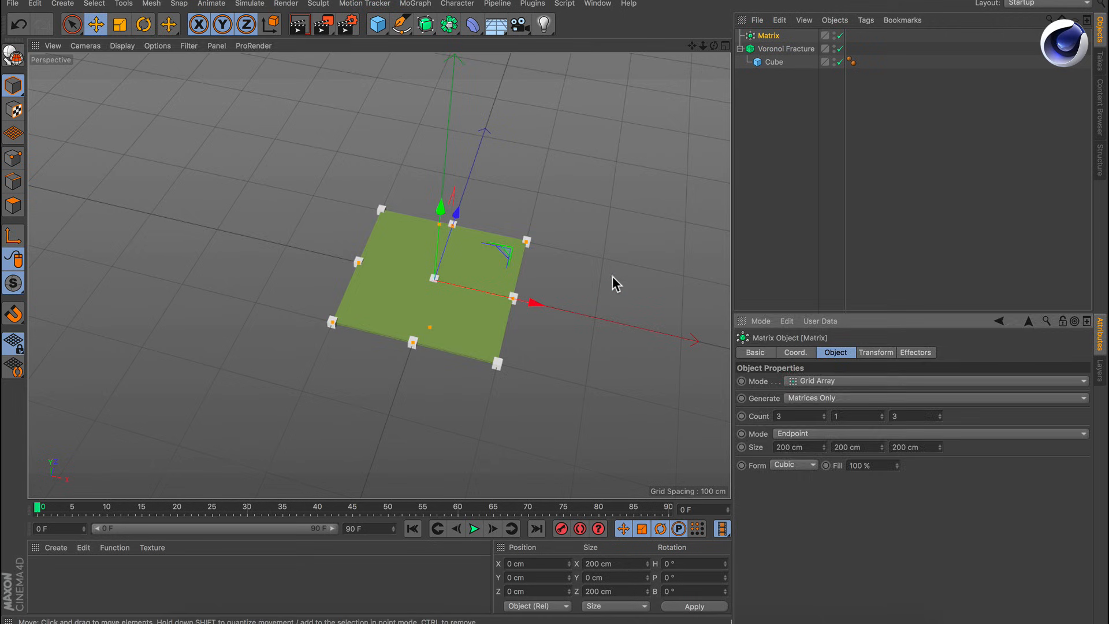
{"action": "key", "text": "t"}
{"action": "left_click_drag", "start_coordinate": [611, 280], "coordinate": [368, 334]}
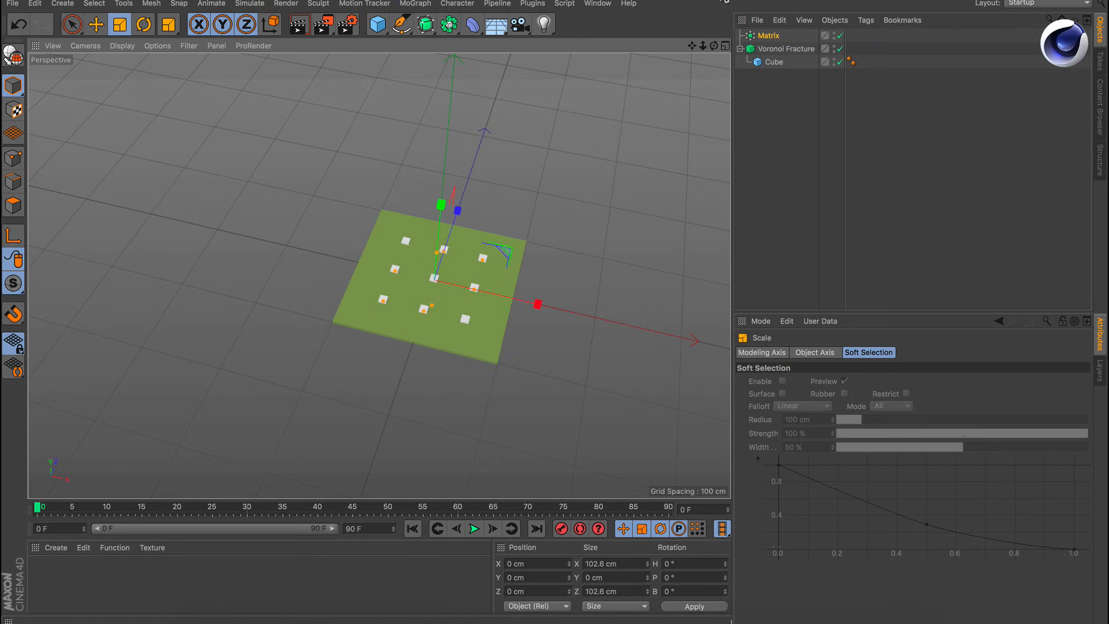
Assign the Matrix as the source of the Voronoi Fracture.
{"action": "left_click", "coordinate": [774, 49]}
{"action": "left_click_drag", "start_coordinate": [770, 40], "coordinate": [853, 452]}
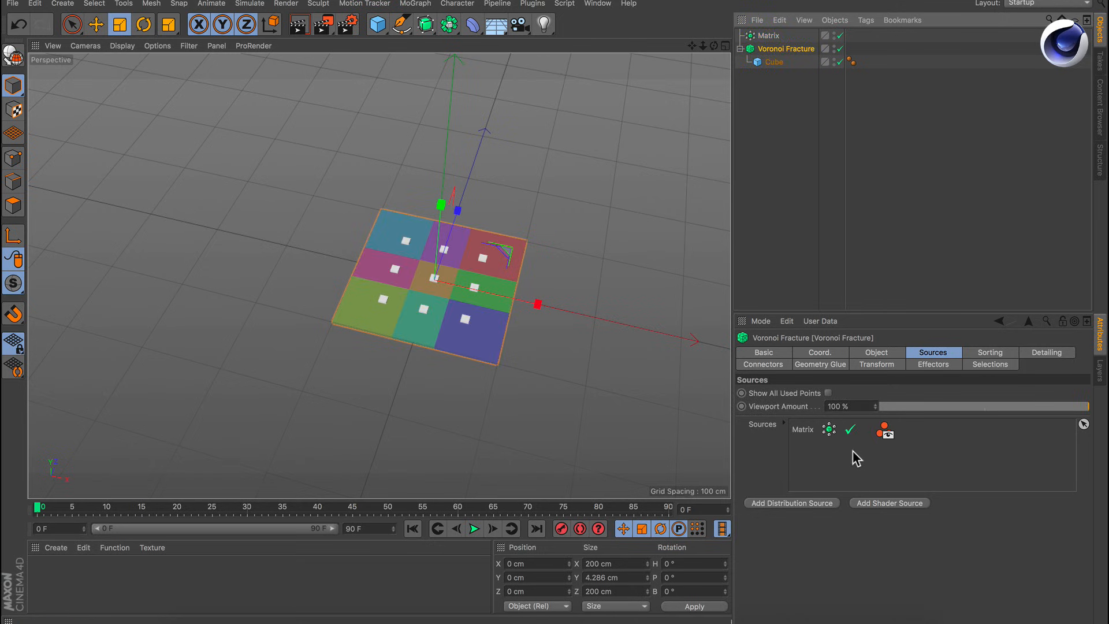
{"action": "mouse_move", "coordinate": [448, 316]}
{"action": "left_mouse_down", "text": "alt"}
{"action": "mouse_move", "coordinate": [477, 369]}
{"action": "mouse_move", "coordinate": [472, 354]}
{"action": "left_mouse_up", "text": "alt"}
{"action": "right_click_drag", "start_coordinate": [455, 289], "coordinate": [507, 292], "text": "alt"}
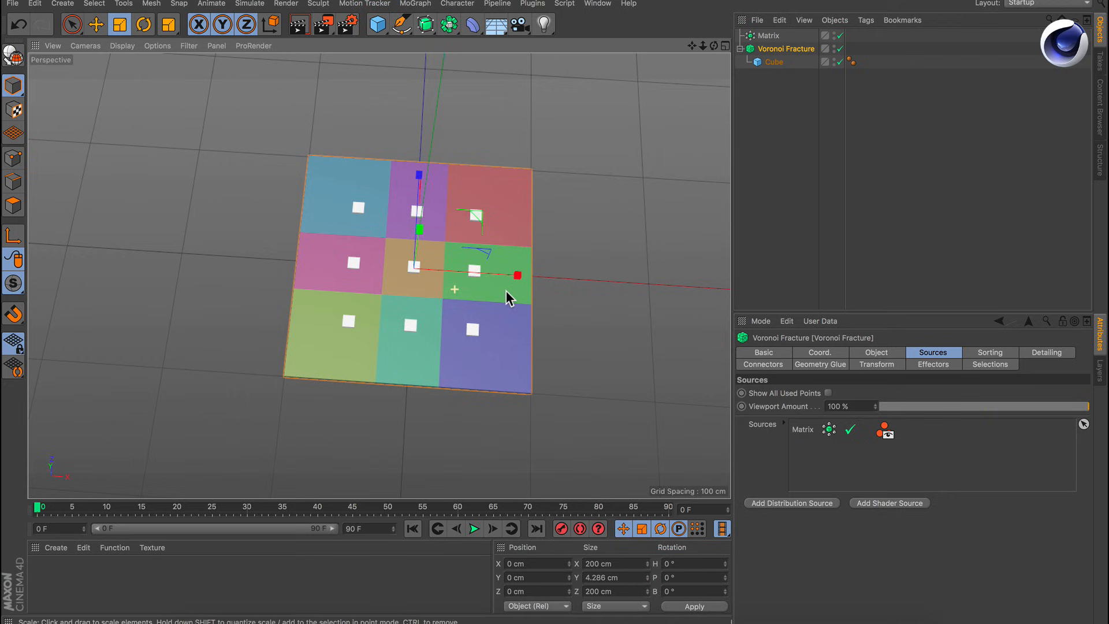
Set the Voronoi Fracture's Offset Fragments to 1 cm and deselect it.
{"action": "left_click", "coordinate": [876, 353]}
{"action": "double_click", "coordinate": [853, 450]}
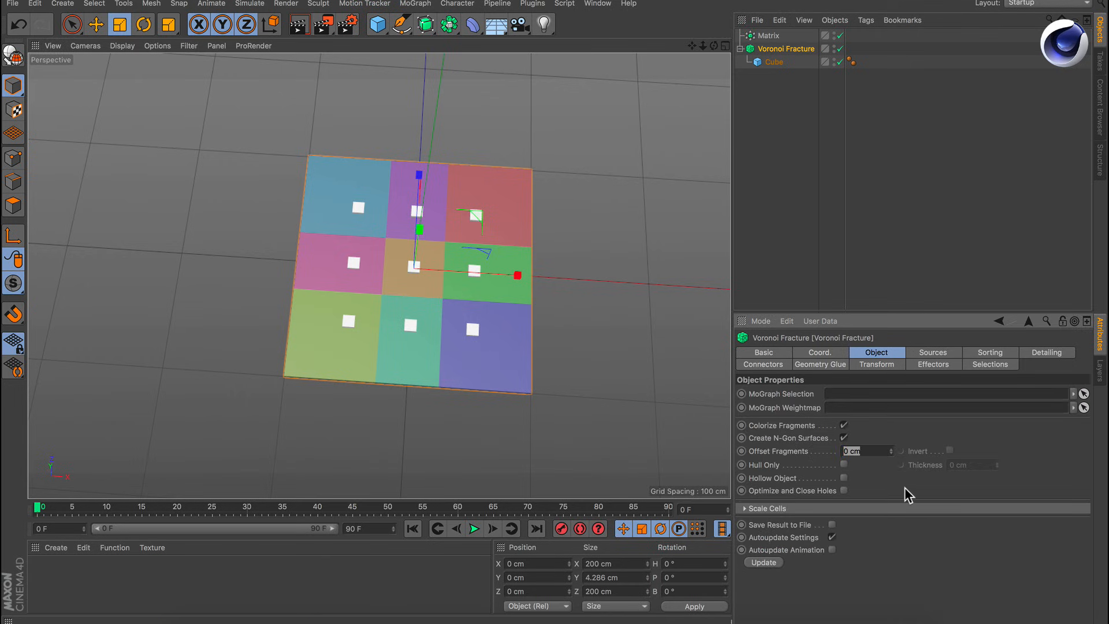
{"action": "type", "text": "1"}
{"action": "key", "text": "Return"}
{"action": "left_click", "coordinate": [544, 310]}
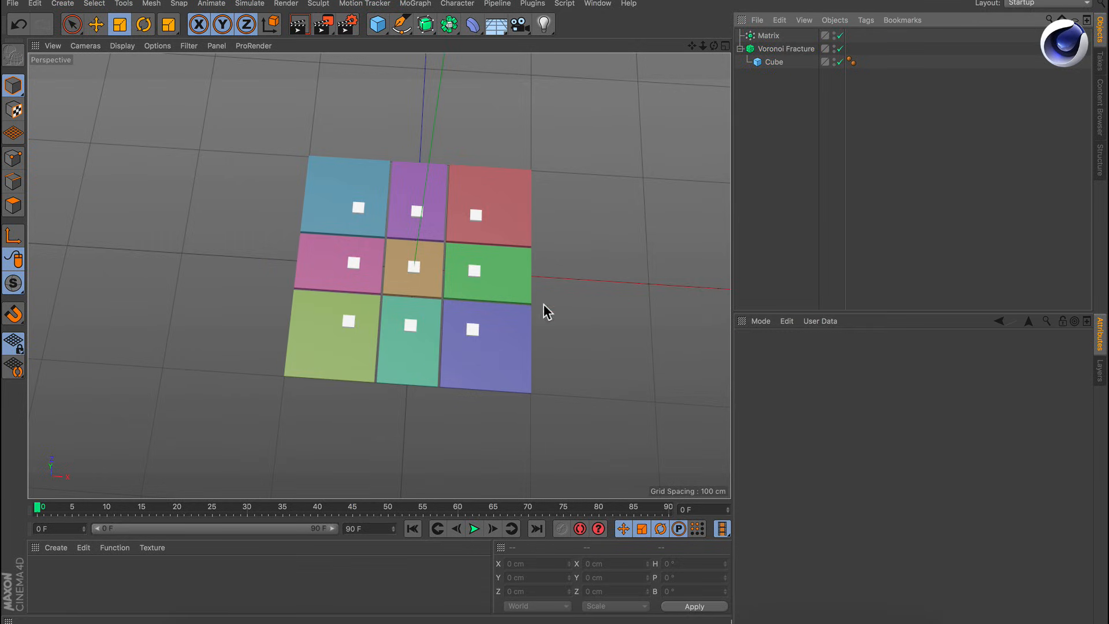
Set the Matrix count to 1, 1, 1 and keyframe it at frame 10.
{"action": "left_click_drag", "start_coordinate": [476, 324], "coordinate": [396, 372], "text": "alt"}
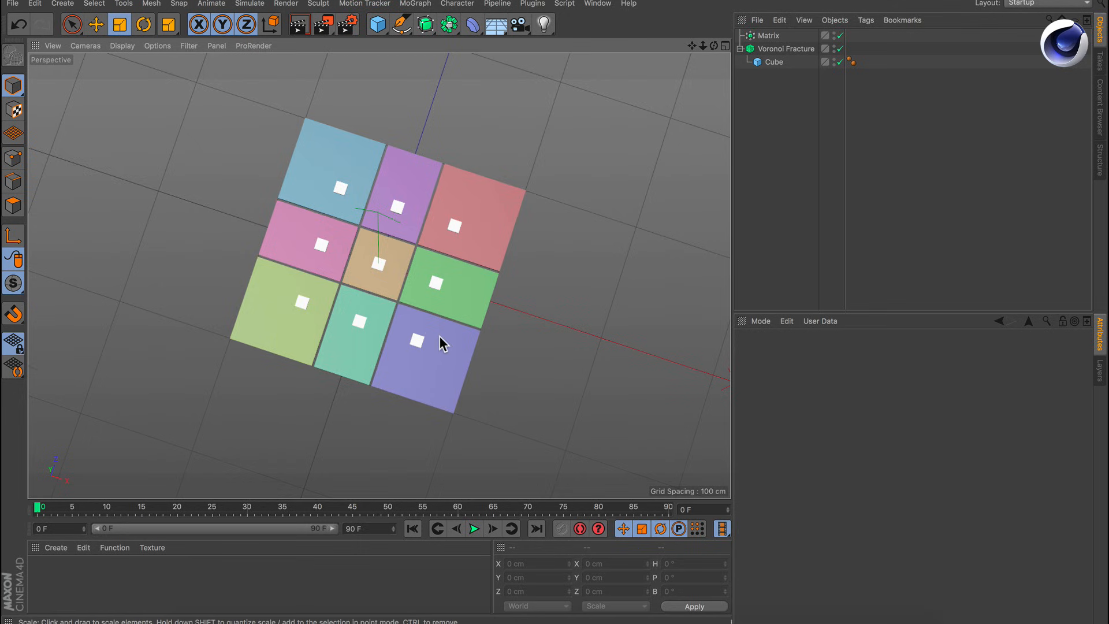
{"action": "left_click_drag", "start_coordinate": [440, 344], "coordinate": [446, 290], "text": "alt"}
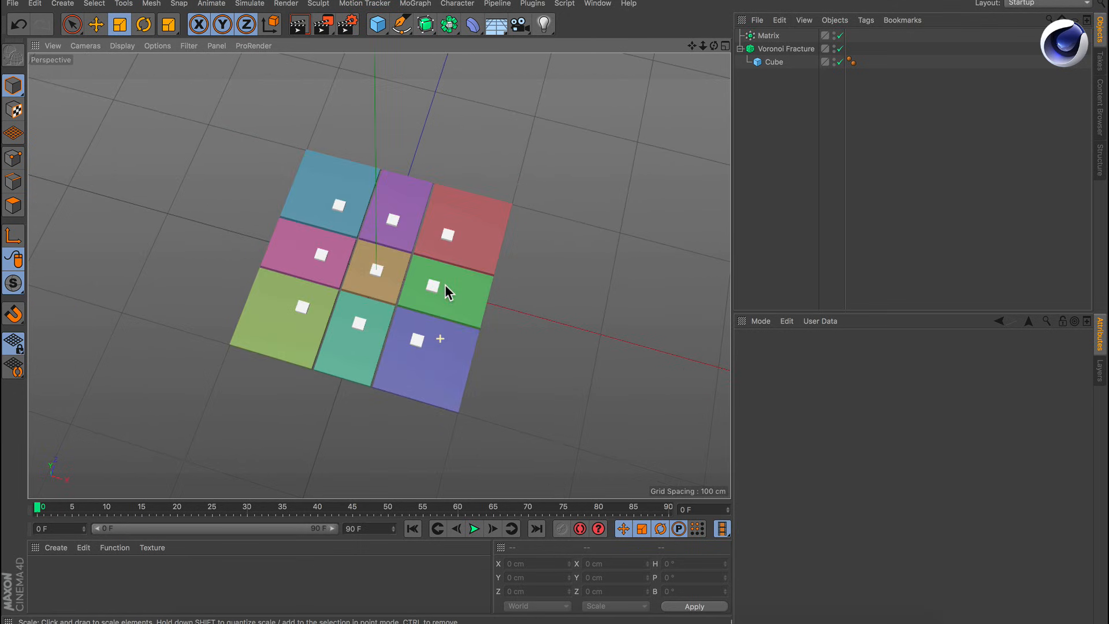
{"action": "left_click", "coordinate": [761, 37]}
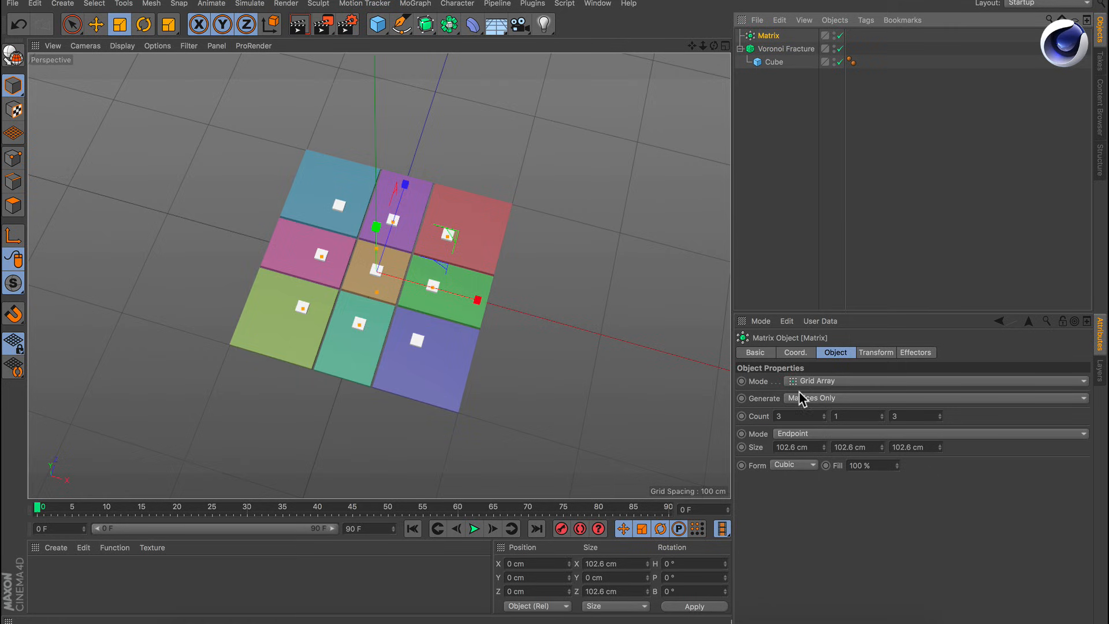
{"action": "left_click", "coordinate": [788, 417]}
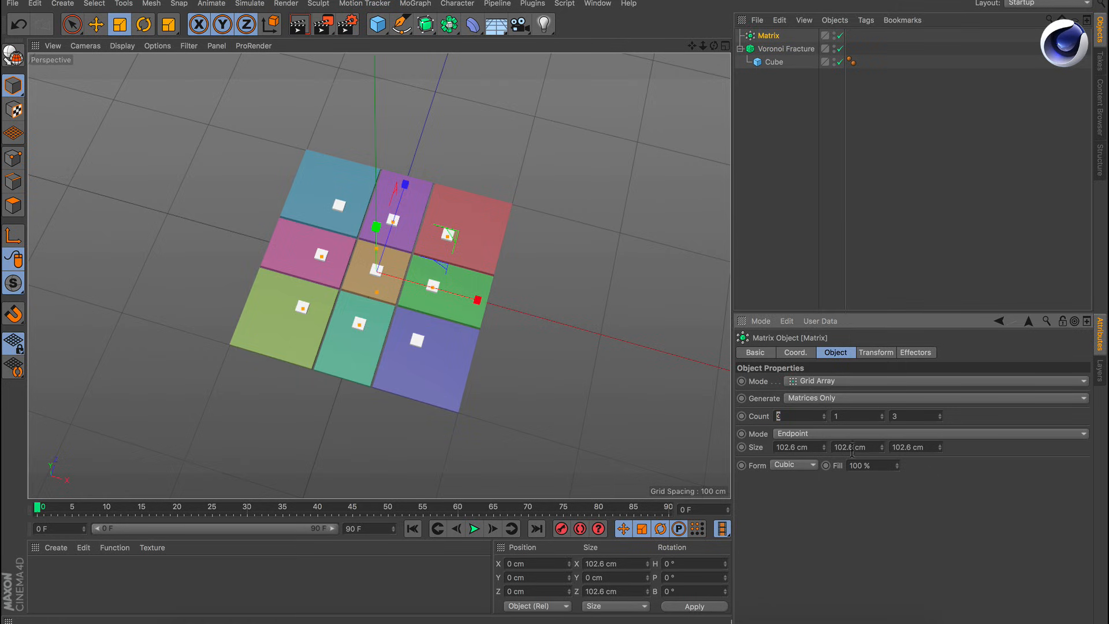
{"action": "type", "text": "1"}
{"action": "left_click", "coordinate": [907, 415]}
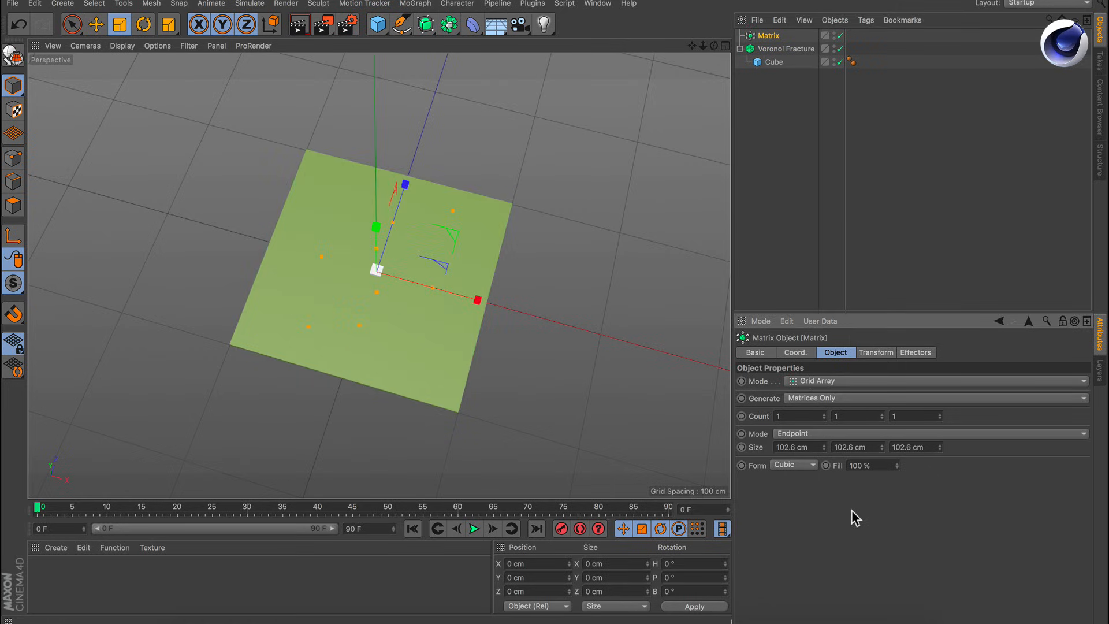
{"action": "left_click", "coordinate": [45, 509]}
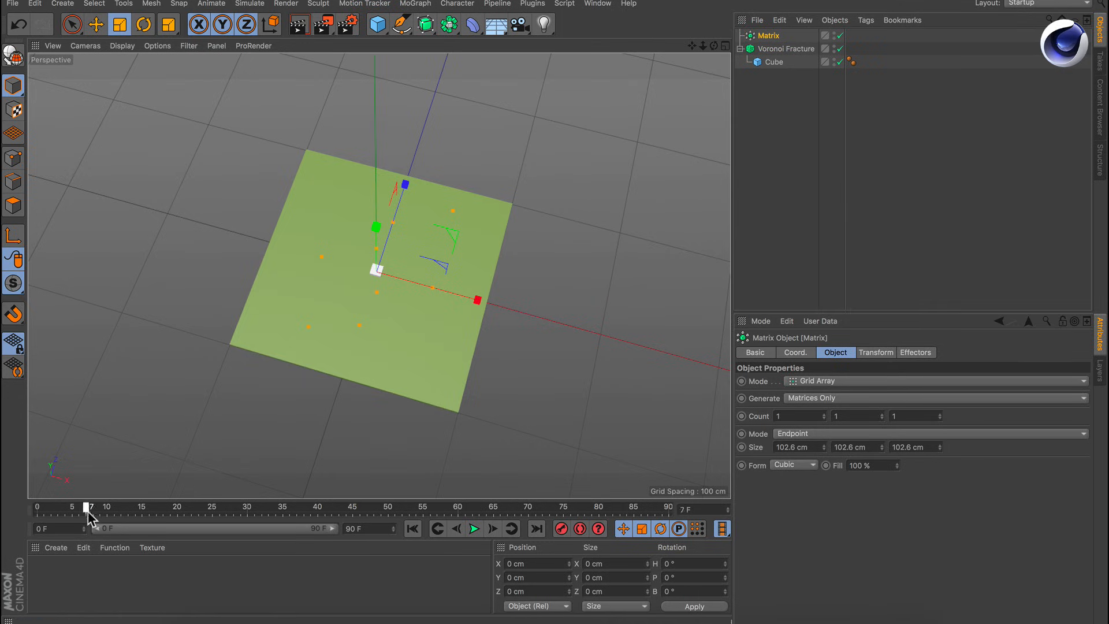
{"action": "left_click_drag", "start_coordinate": [88, 515], "coordinate": [142, 510]}
{"action": "left_click", "coordinate": [741, 416], "text": "ctrl"}
Set the Matrix count to 7, 1, 7, keyframe it at frame 40, and play back the animation.
{"action": "left_click_drag", "start_coordinate": [803, 416], "coordinate": [723, 407]}
{"action": "type", "text": "7"}
{"action": "key", "text": "Tab"}
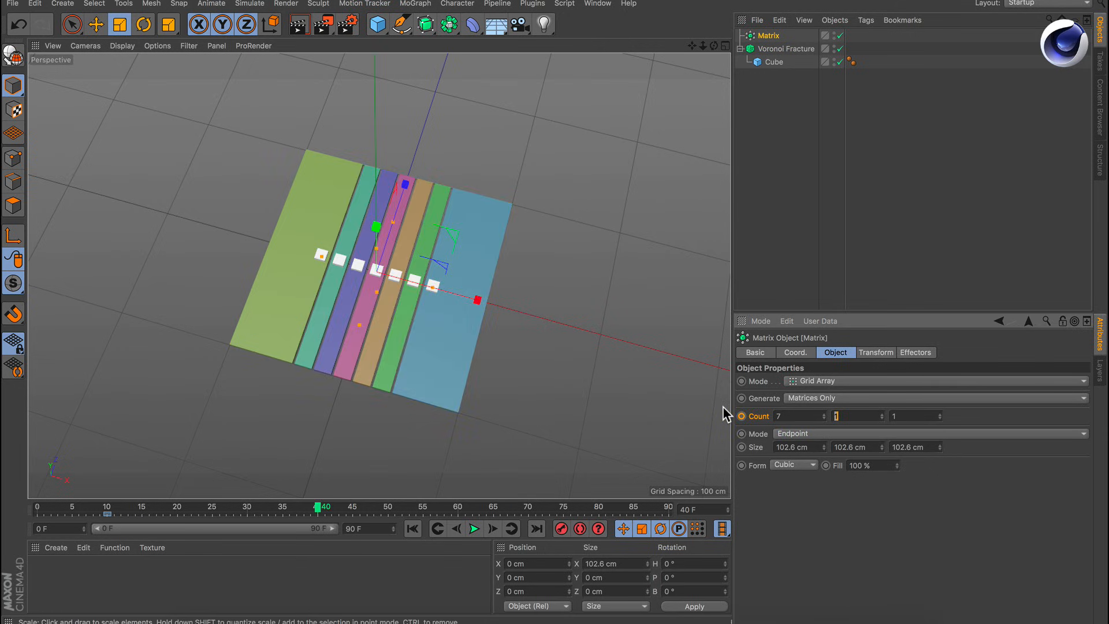
{"action": "key", "text": "Tab"}
{"action": "type", "text": "7"}
{"action": "key", "text": "Return"}
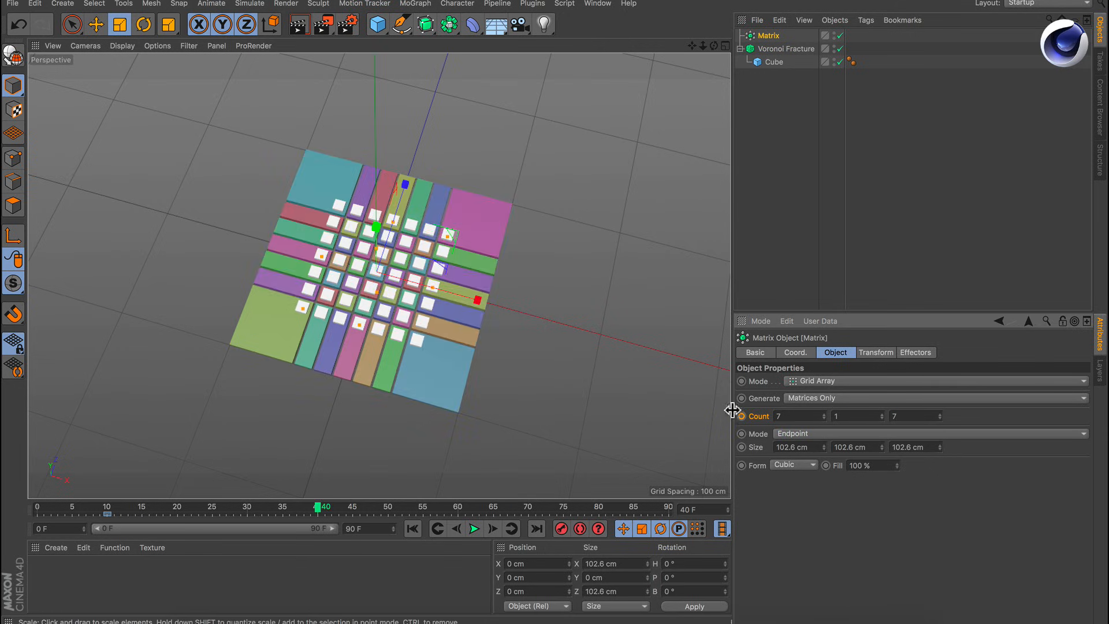
{"action": "left_click", "coordinate": [741, 416], "text": "ctrl"}
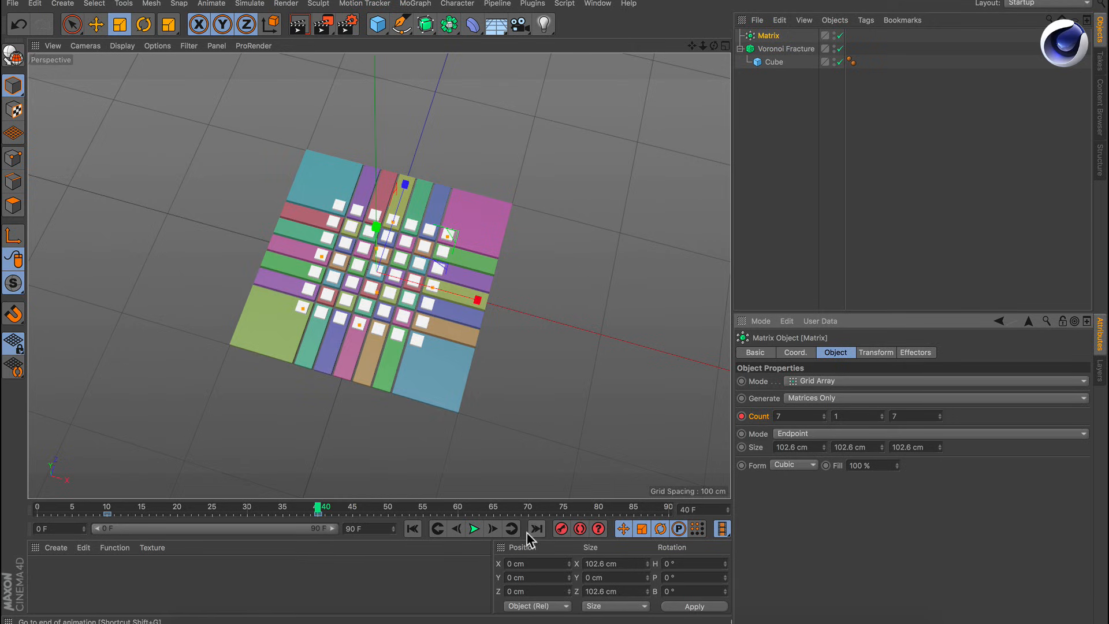
{"action": "left_click", "coordinate": [413, 530]}
{"action": "left_click", "coordinate": [472, 528]}
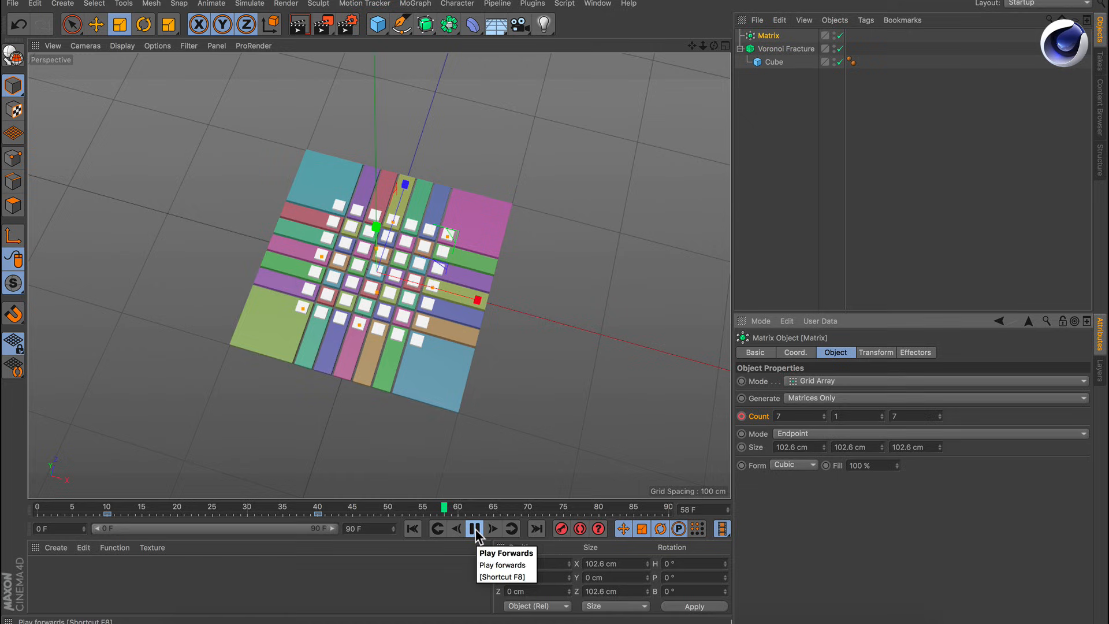
{"action": "left_click", "coordinate": [474, 528]}
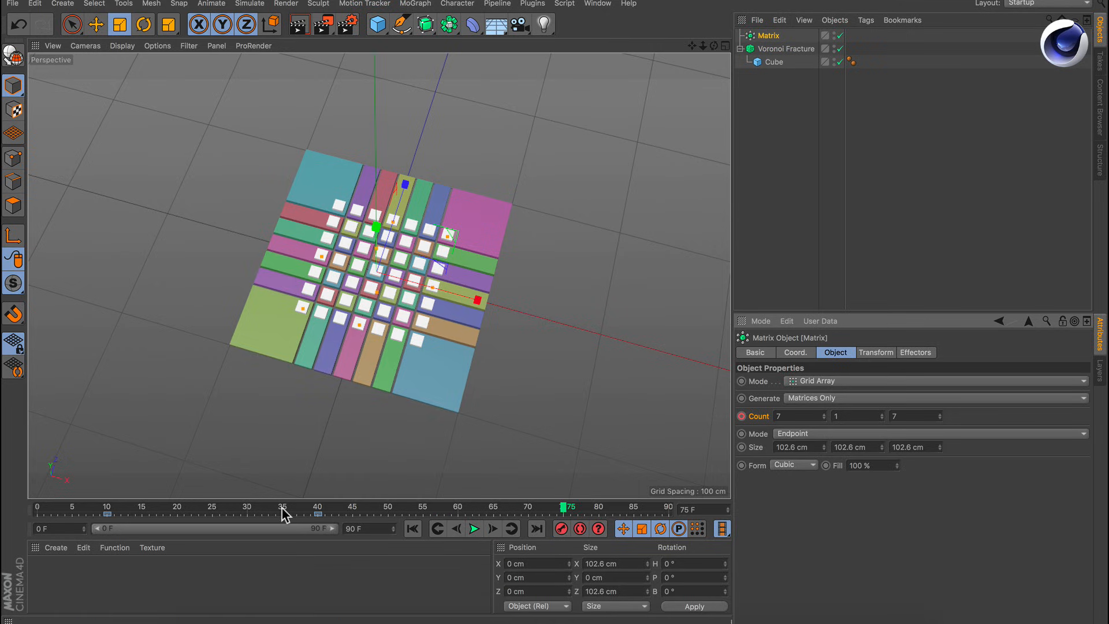
{"action": "left_click_drag", "start_coordinate": [280, 508], "coordinate": [350, 520]}
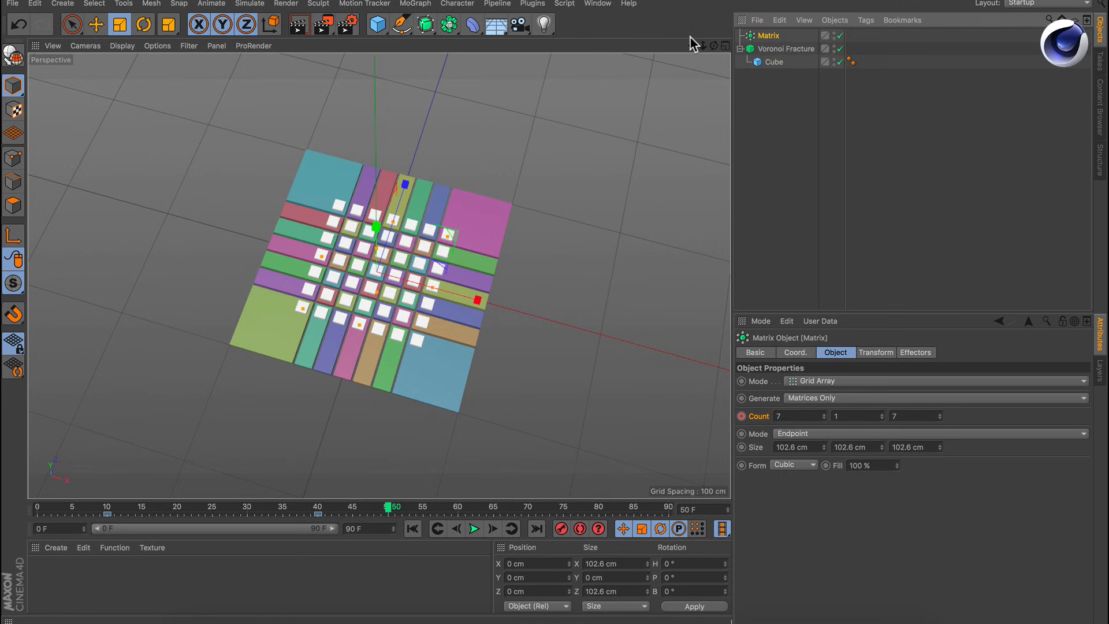
Add a Random effector to the Matrix, set its P.Y to 0 cm, and hide the Matrix in the viewport.
{"action": "left_click", "coordinate": [414, 4]}
{"action": "mouse_move", "coordinate": [422, 23]}
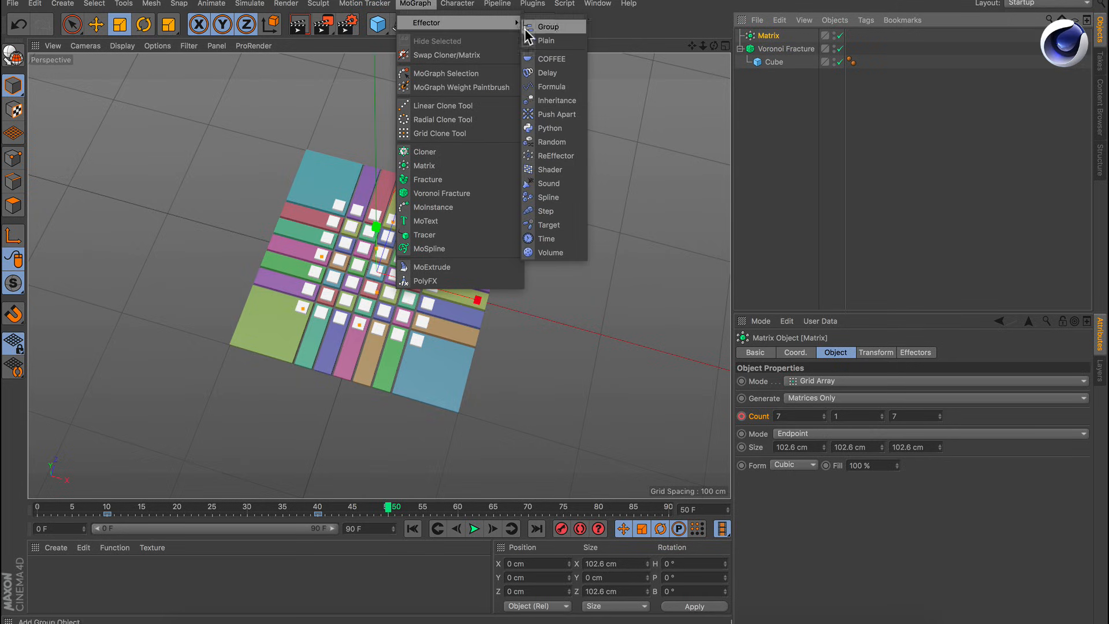
{"action": "left_click", "coordinate": [556, 142]}
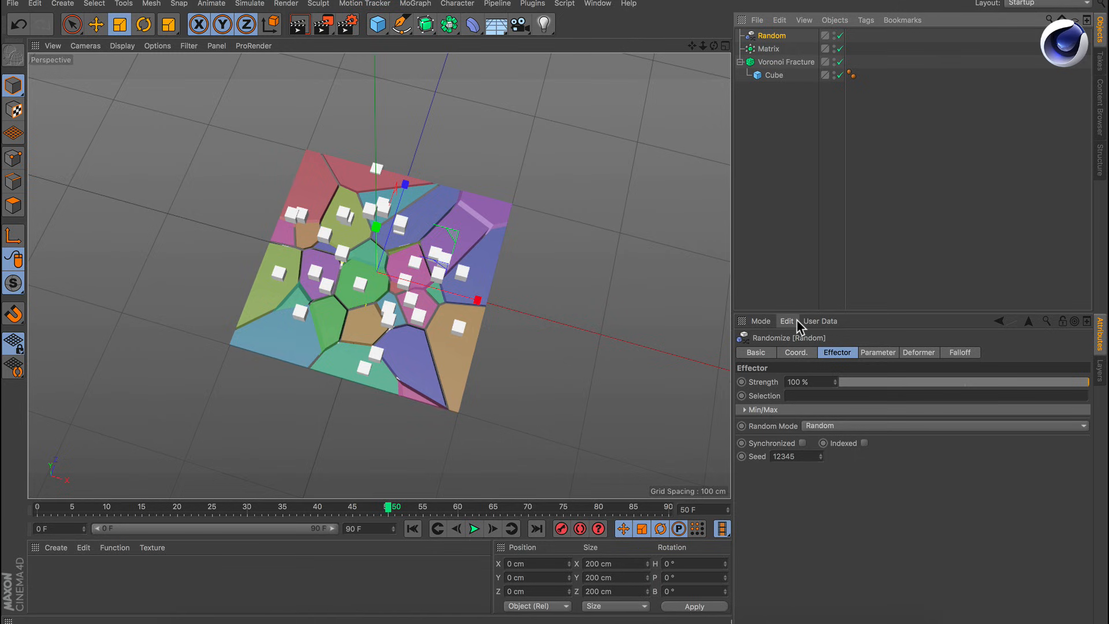
{"action": "left_click", "coordinate": [876, 354]}
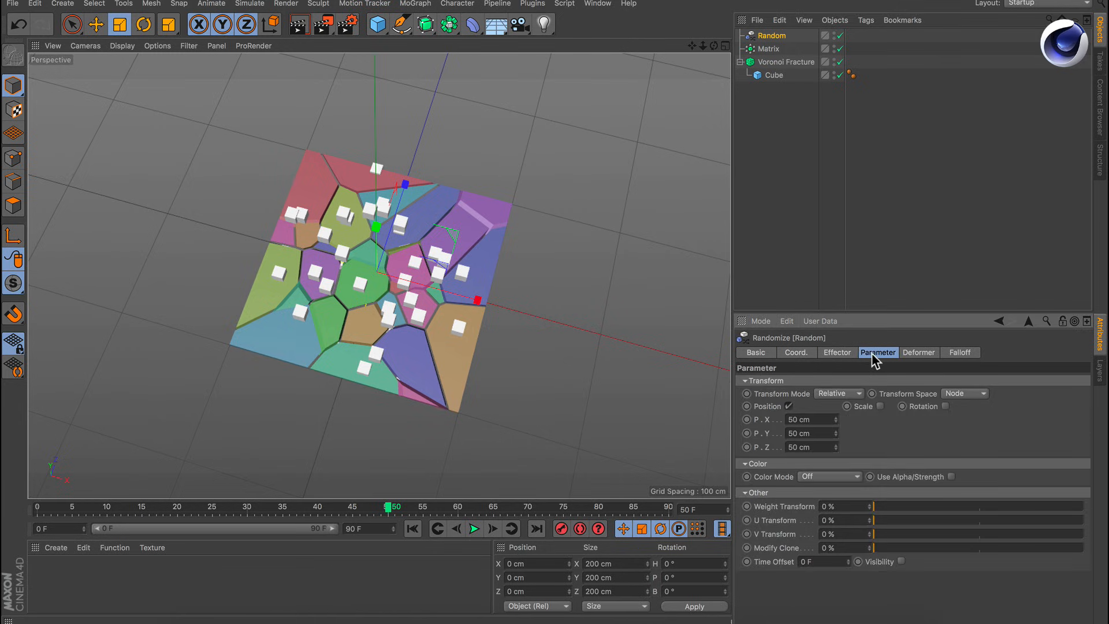
{"action": "double_click", "coordinate": [806, 433]}
{"action": "type", "text": "0"}
{"action": "key", "text": "Return"}
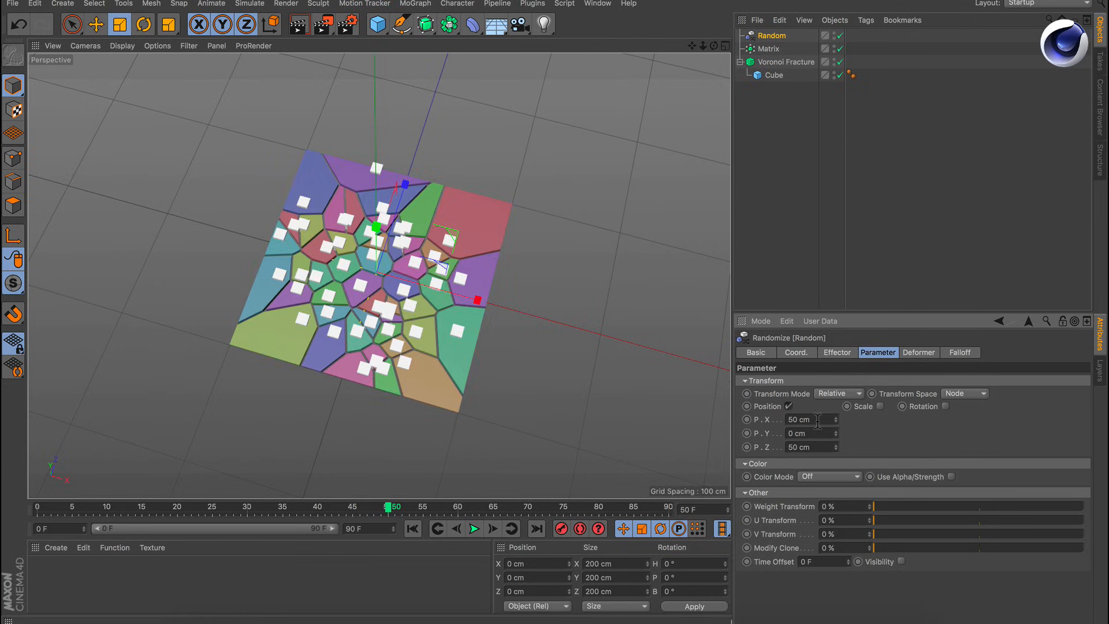
{"action": "left_click", "coordinate": [834, 47]}
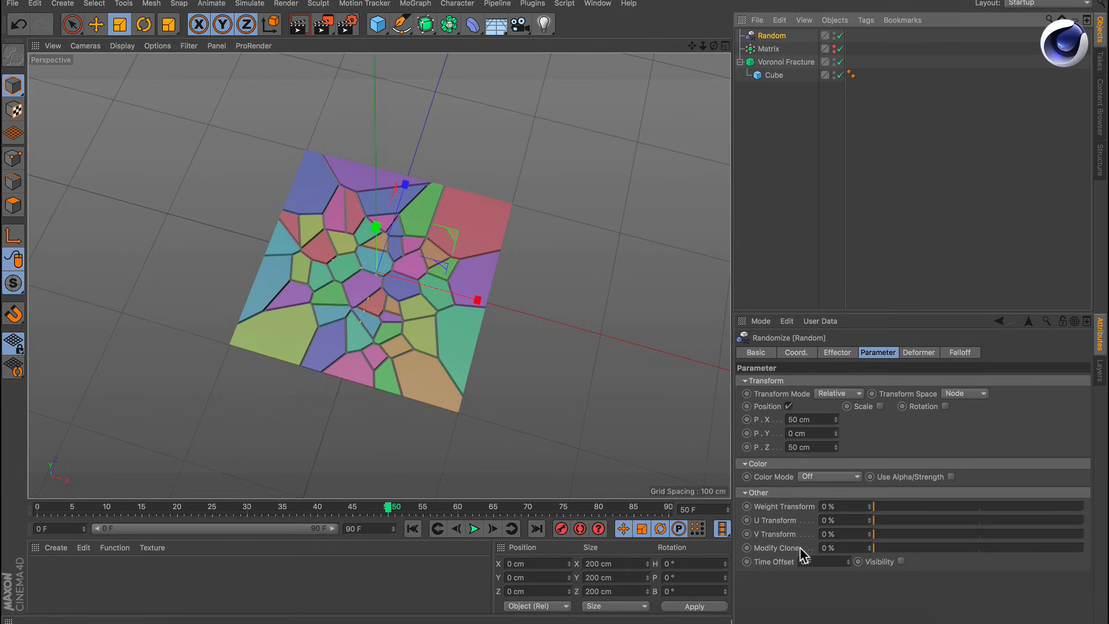
Set the Random effector's Random Mode to Noise and play back the animation briefly.
{"action": "left_click", "coordinate": [836, 354]}
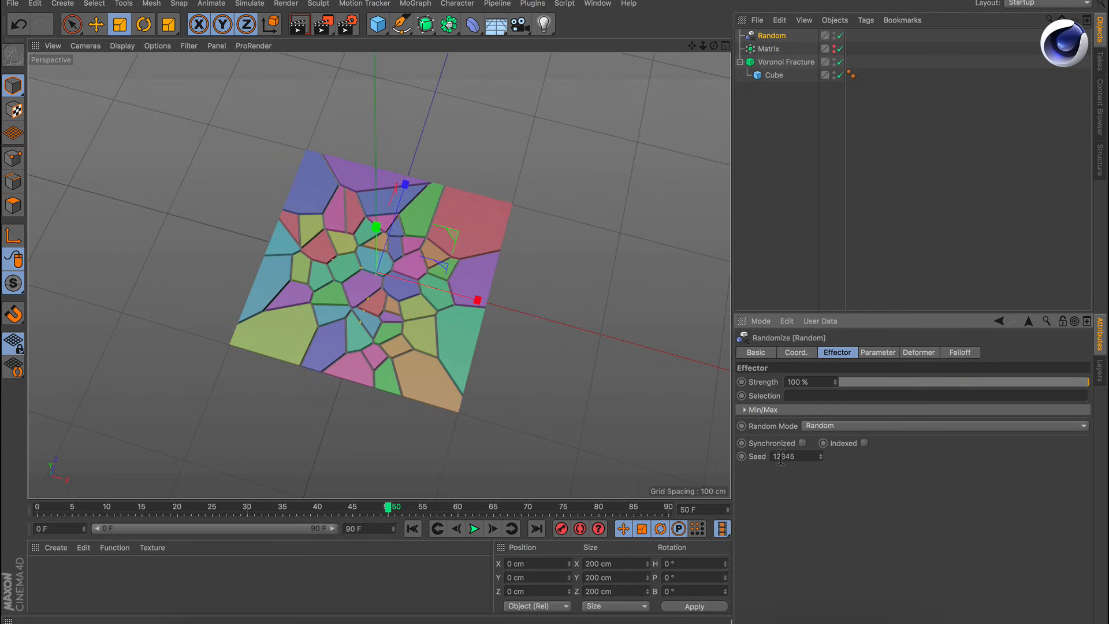
{"action": "left_click", "coordinate": [840, 425]}
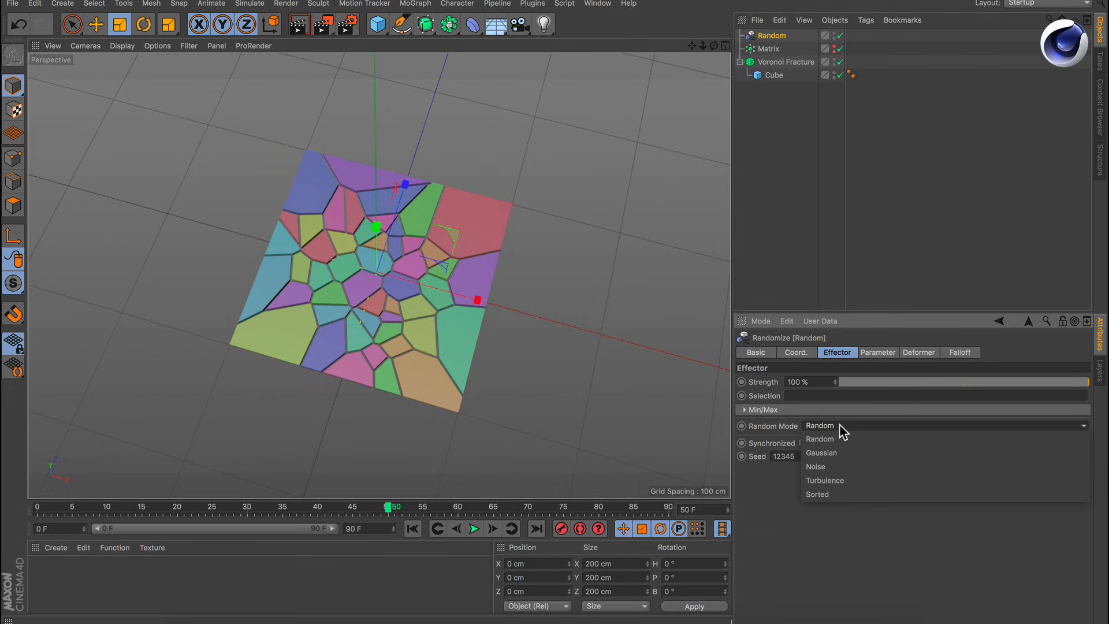
{"action": "left_click", "coordinate": [841, 462]}
{"action": "left_click", "coordinate": [473, 530]}
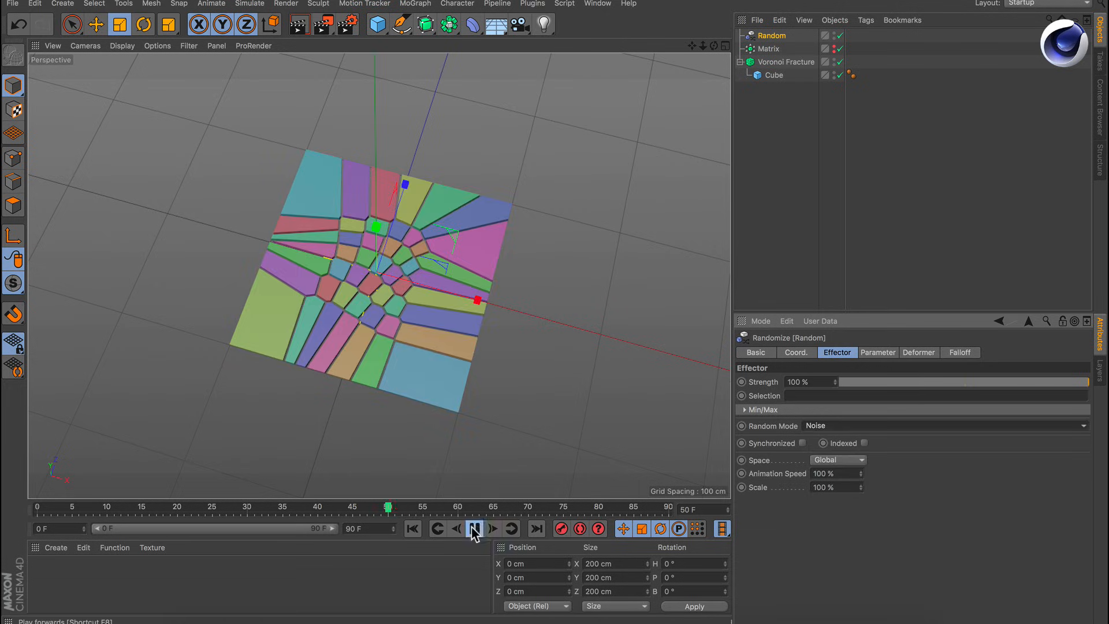
{"action": "left_click", "coordinate": [473, 528]}
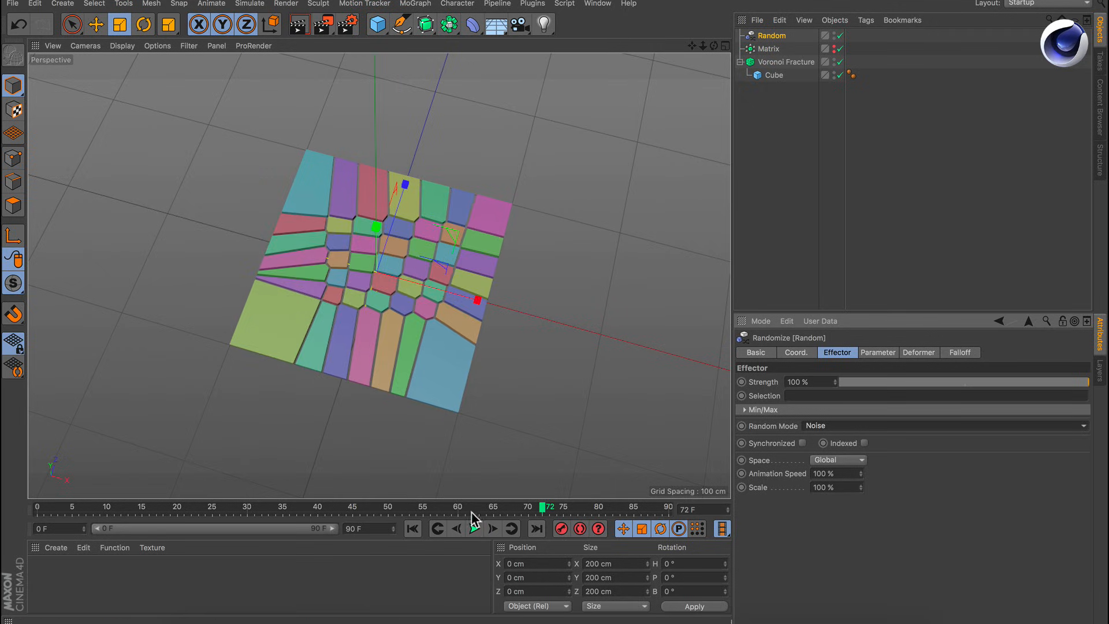
Set the Random effector's noise Animation Speed and Scale to 20 % each, and enable Indexed.
{"action": "double_click", "coordinate": [857, 474]}
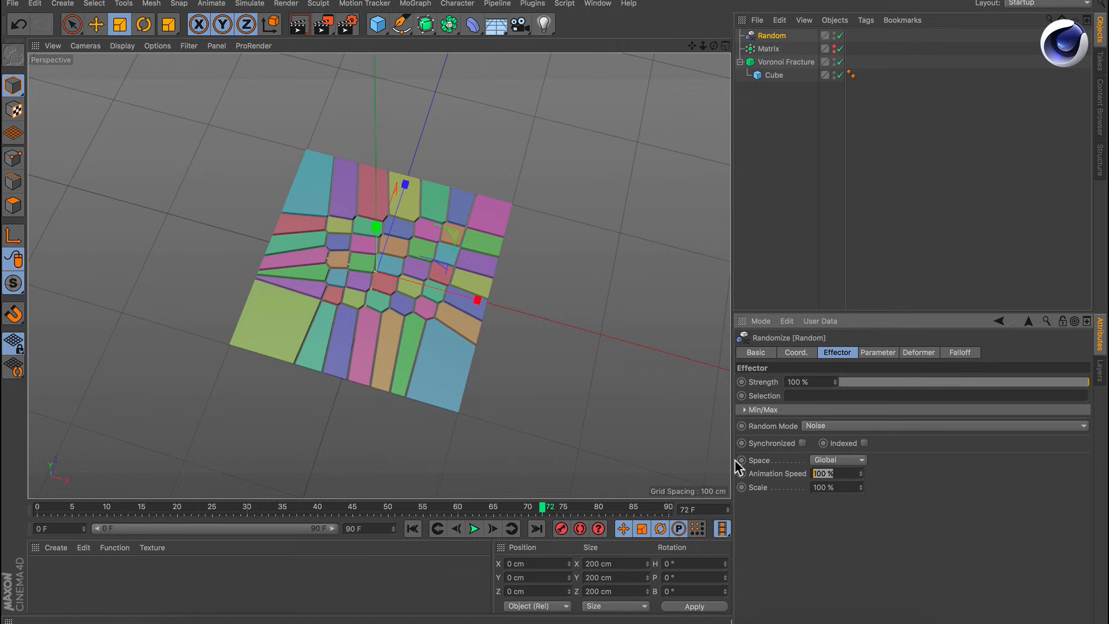
{"action": "type", "text": "20"}
{"action": "key", "text": "Tab"}
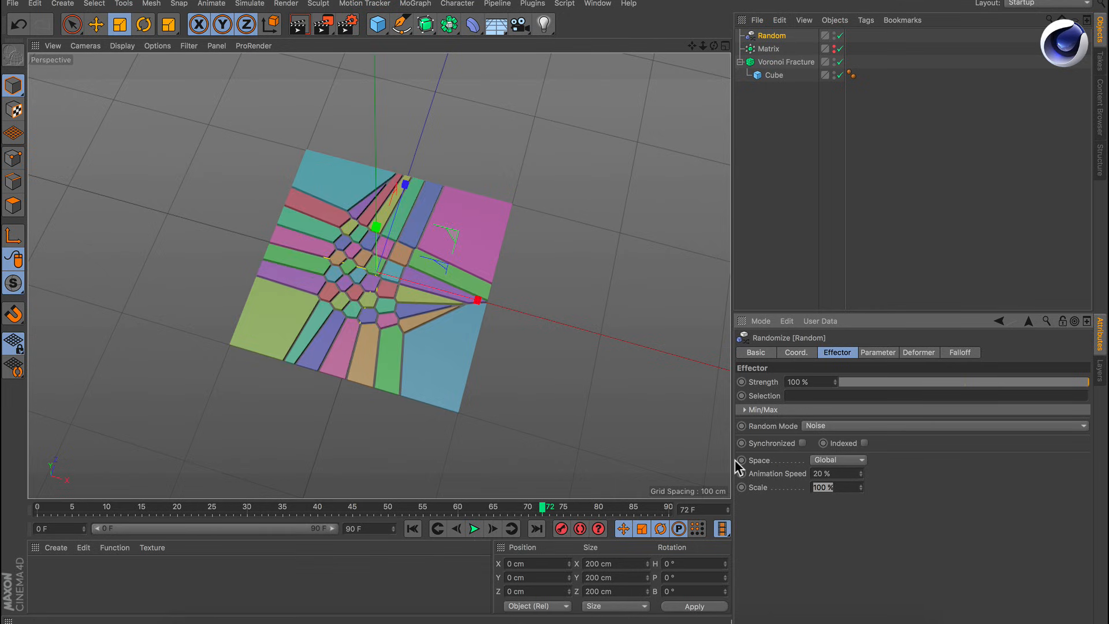
{"action": "type", "text": "20"}
{"action": "key", "text": "Return"}
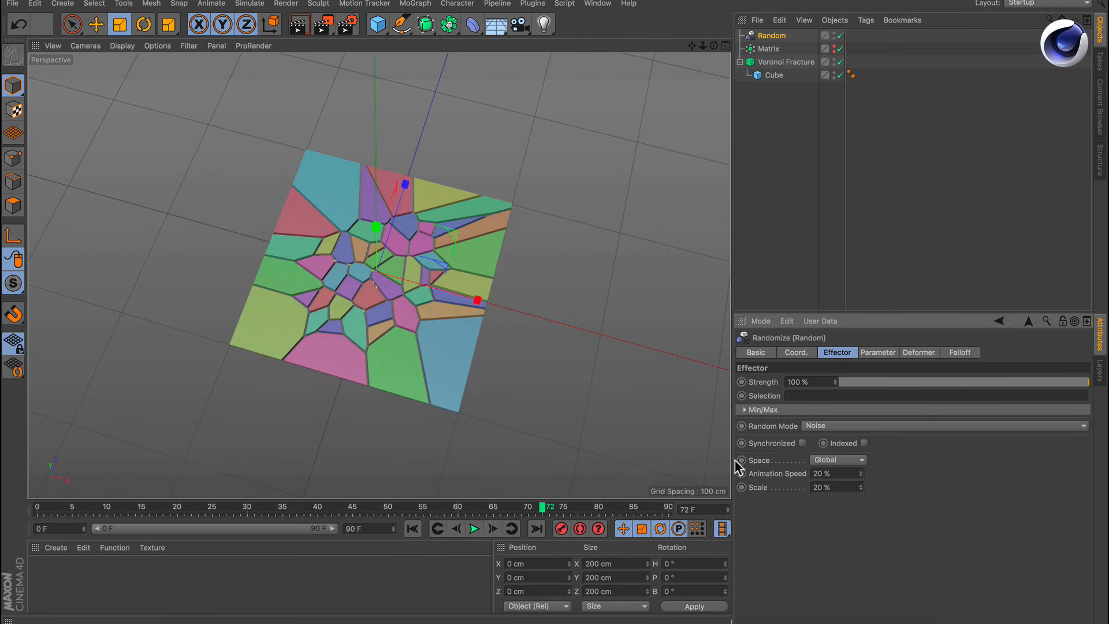
{"action": "left_click", "coordinate": [864, 443]}
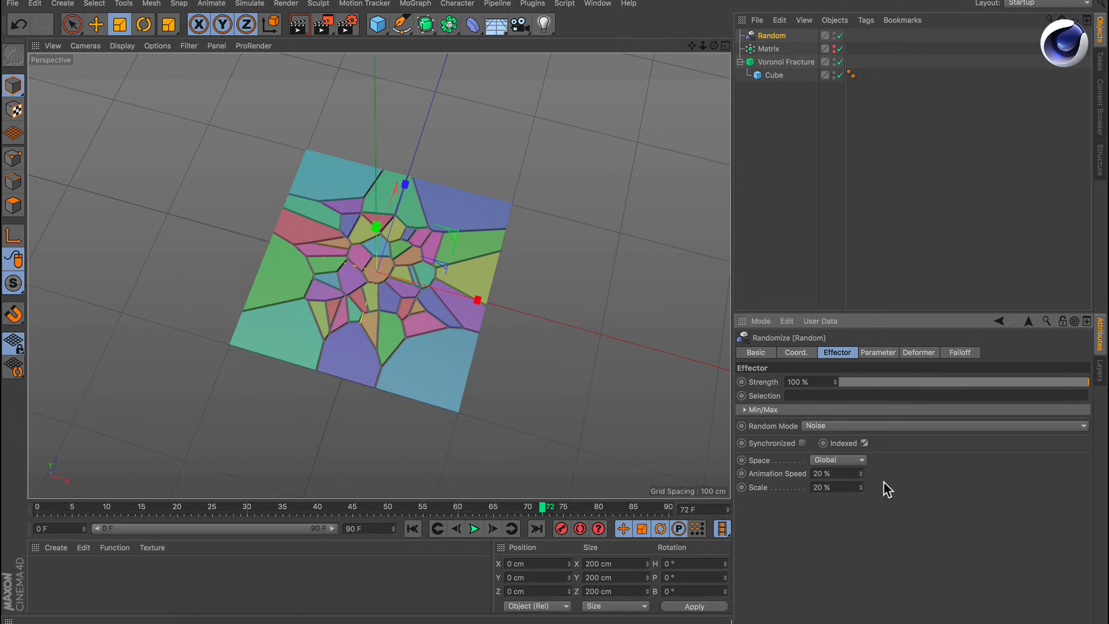
Preview the indexed noise motion by playing the animation from frame 43.
{"action": "left_click", "coordinate": [336, 506]}
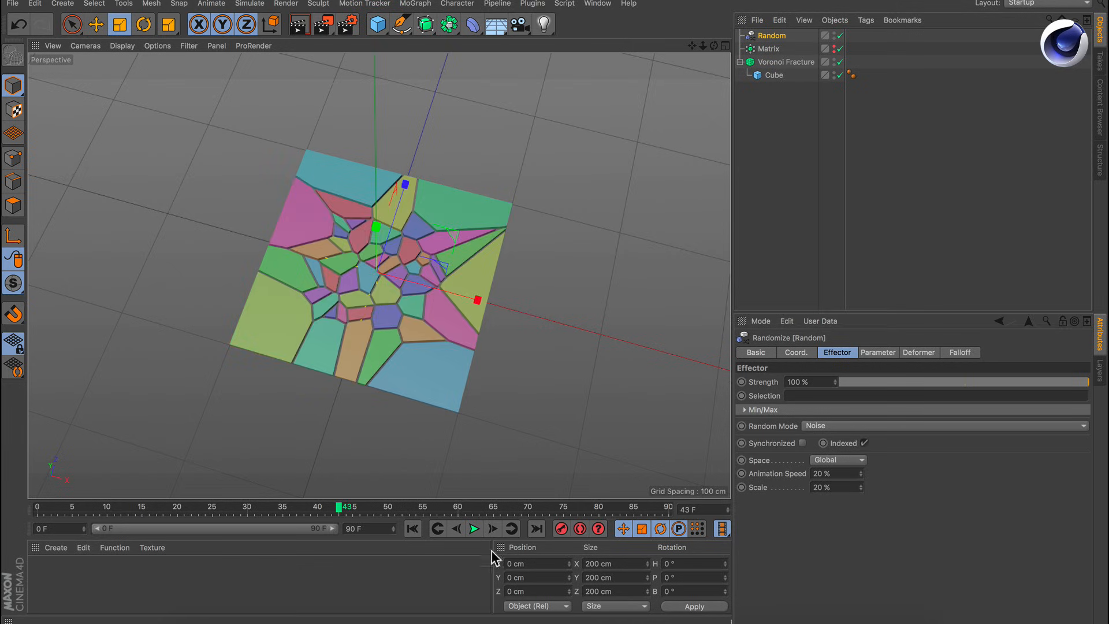
{"action": "left_click", "coordinate": [474, 529]}
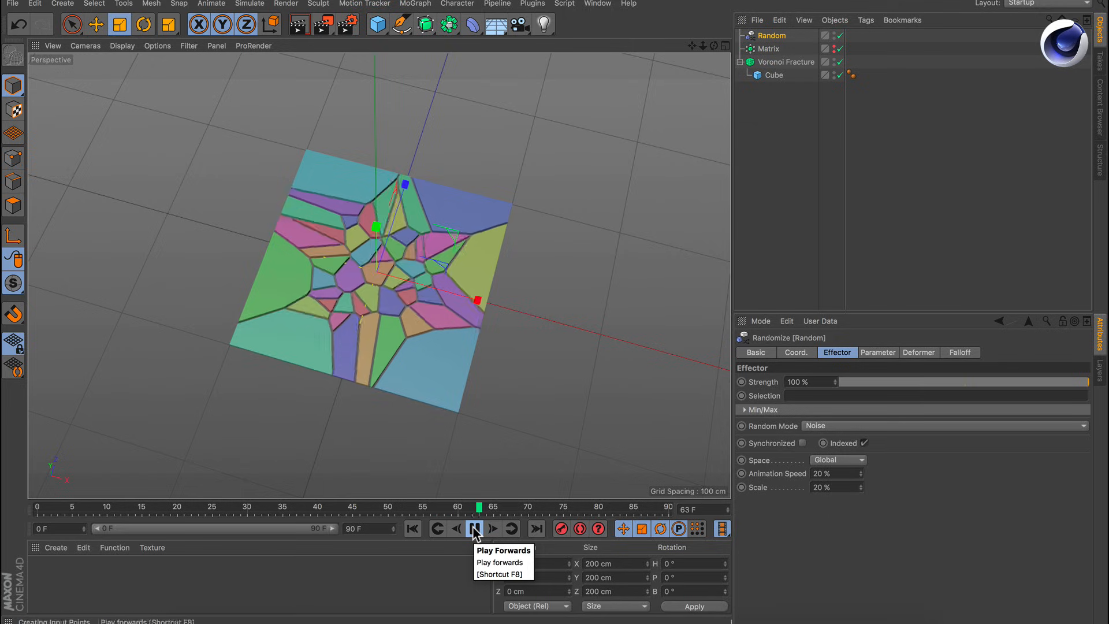
{"action": "left_click", "coordinate": [474, 528]}
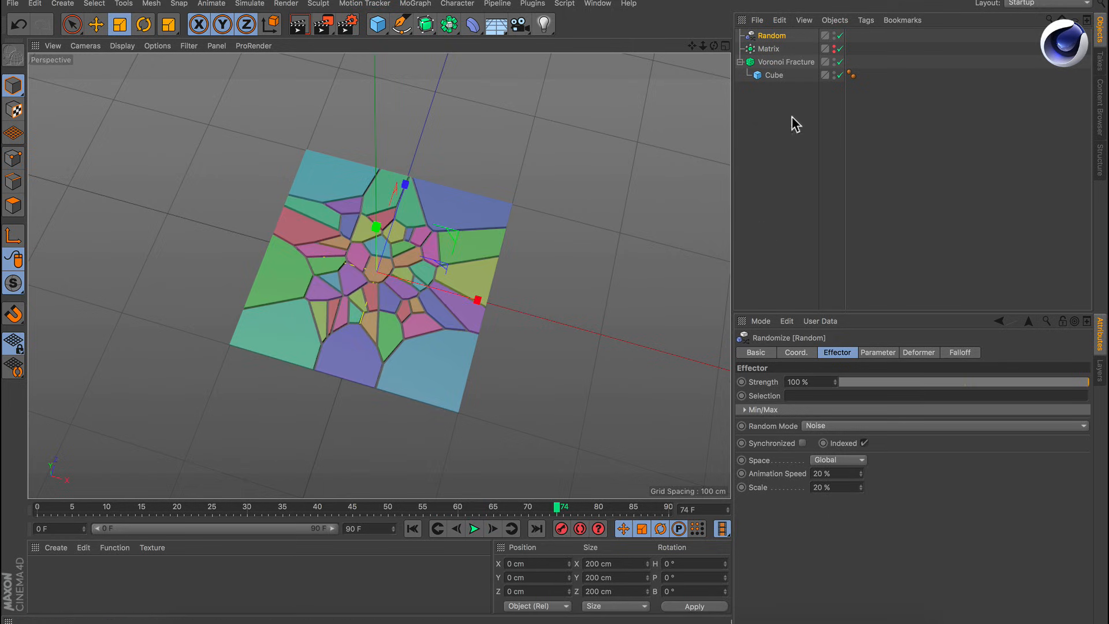
Scale the Matrix down slightly as a whole and deselect it.
{"action": "left_click", "coordinate": [768, 48]}
{"action": "key", "text": "t"}
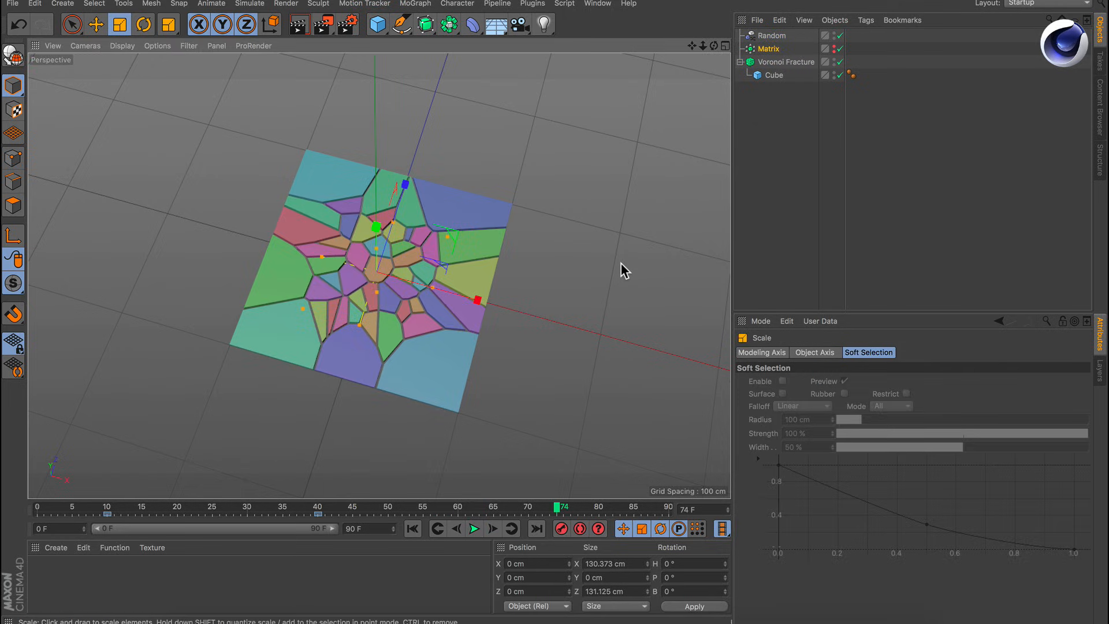
{"action": "left_click_drag", "start_coordinate": [621, 262], "coordinate": [604, 268]}
{"action": "left_click", "coordinate": [803, 141]}
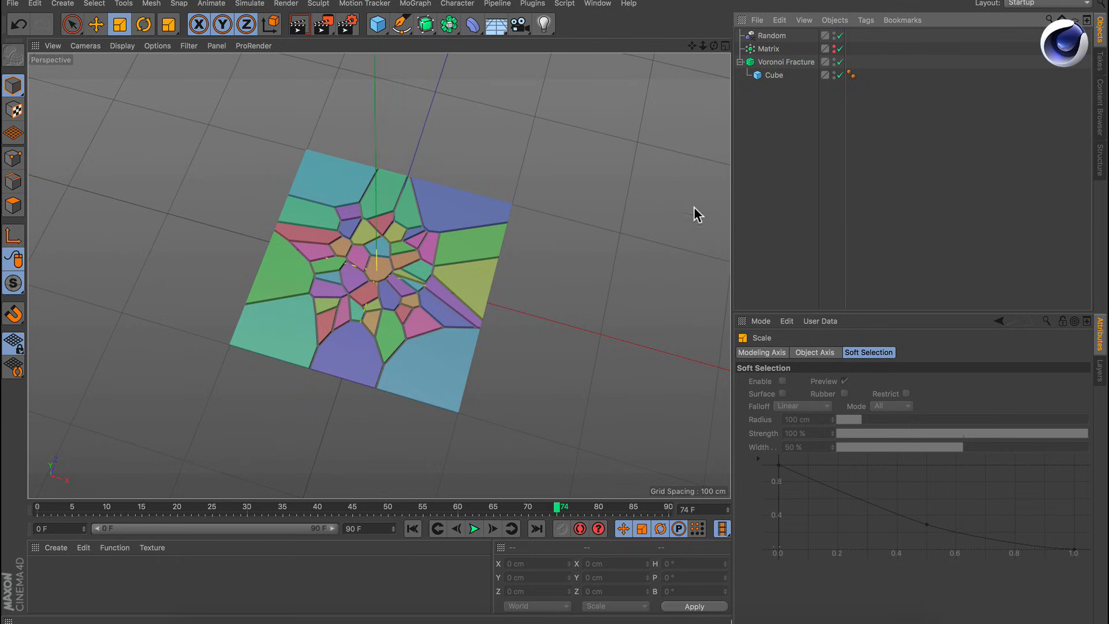
Play the animation from its first frame to review the fracturing with the scaled Matrix.
{"action": "left_click", "coordinate": [416, 528]}
{"action": "left_click", "coordinate": [475, 528]}
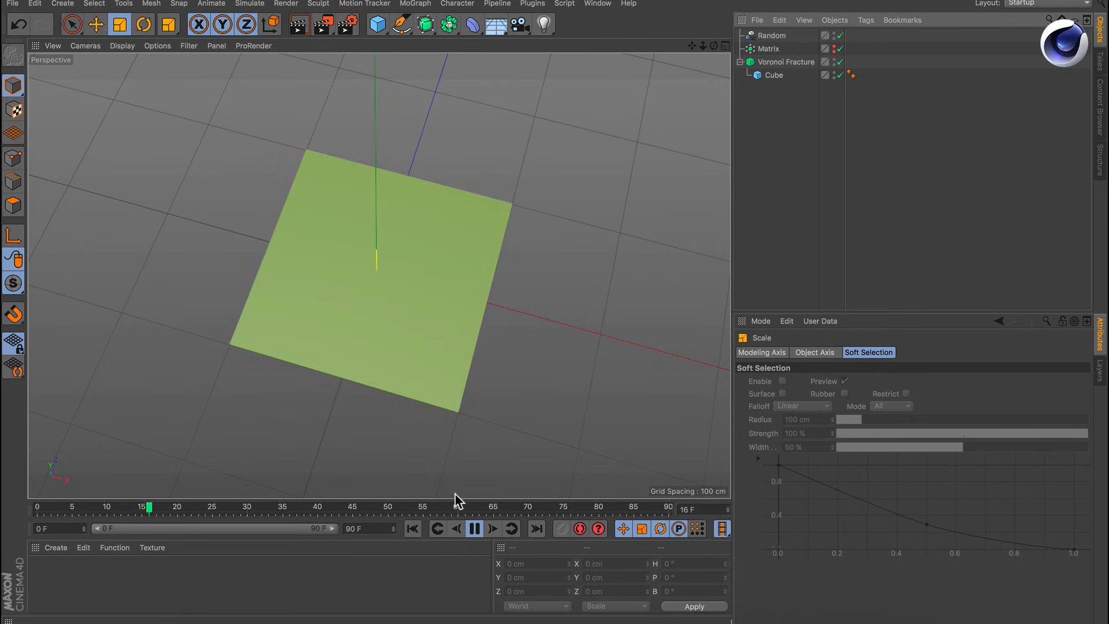
{"action": "left_click", "coordinate": [473, 529]}
Set the Random effector's Strength to 0 % and keyframe it at frame 60.
{"action": "left_click_drag", "start_coordinate": [415, 515], "coordinate": [458, 508]}
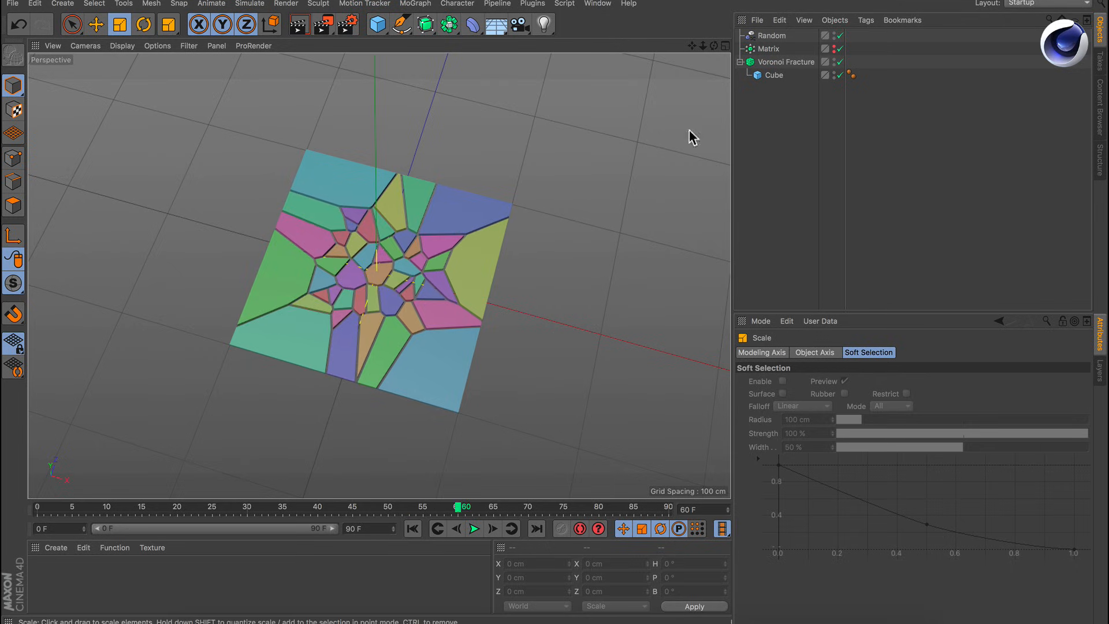
{"action": "left_click", "coordinate": [771, 36]}
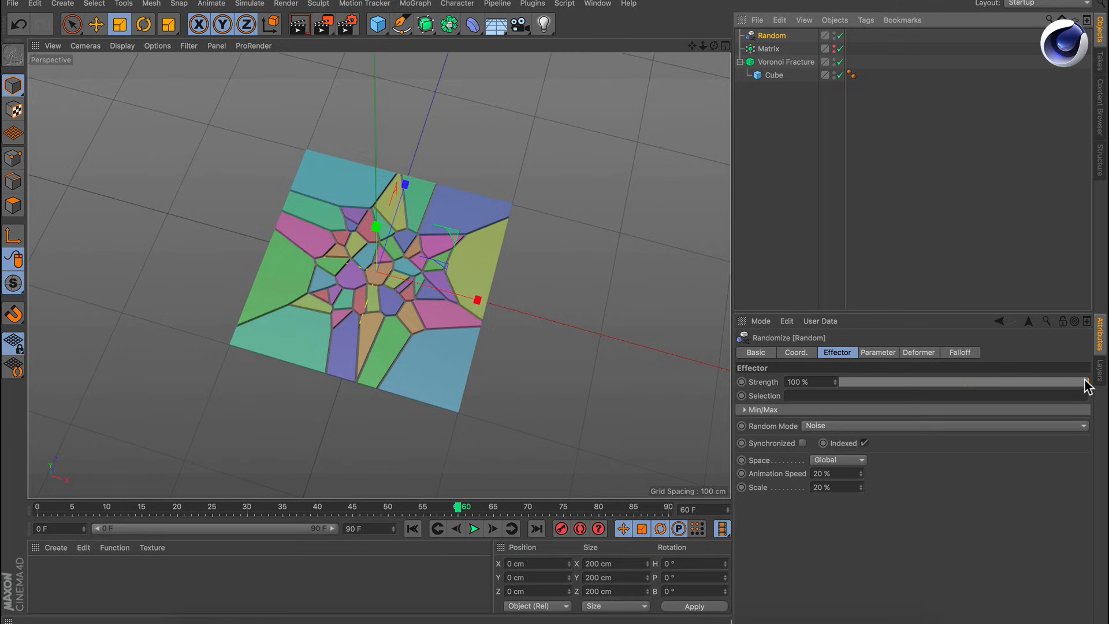
{"action": "left_click_drag", "start_coordinate": [1084, 386], "coordinate": [833, 389]}
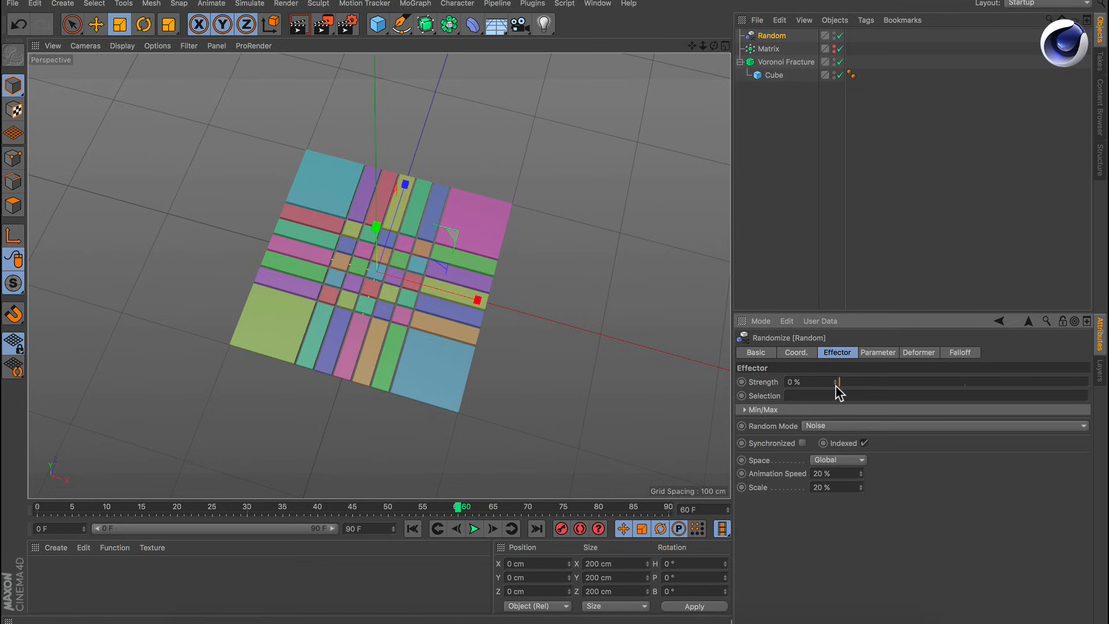
{"action": "left_click_drag", "start_coordinate": [838, 386], "coordinate": [1089, 387]}
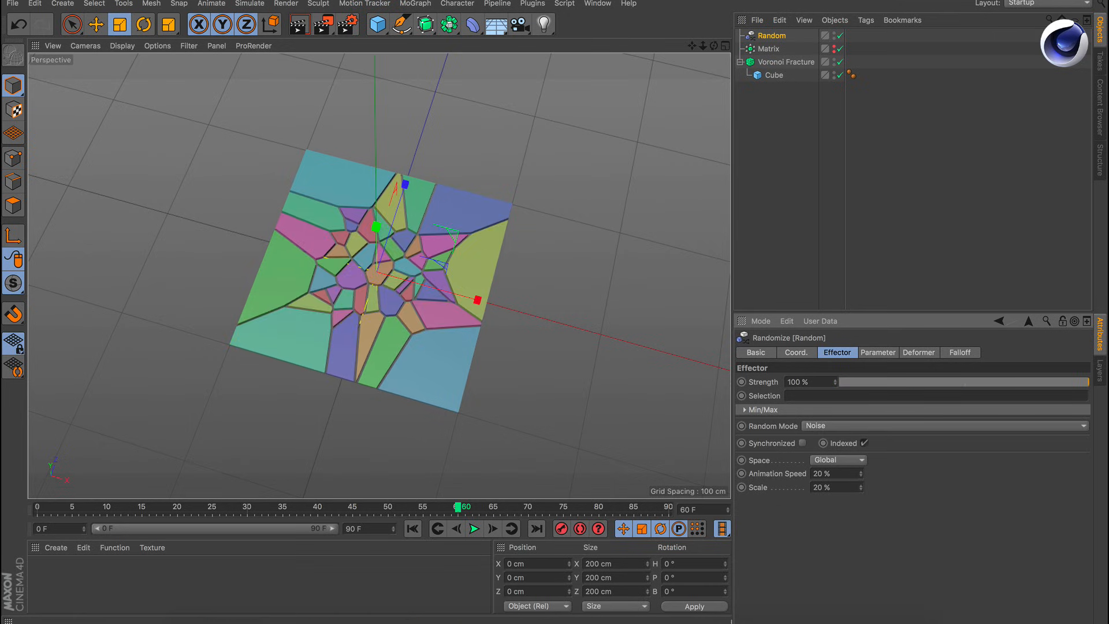
{"action": "left_click_drag", "start_coordinate": [861, 387], "coordinate": [788, 383]}
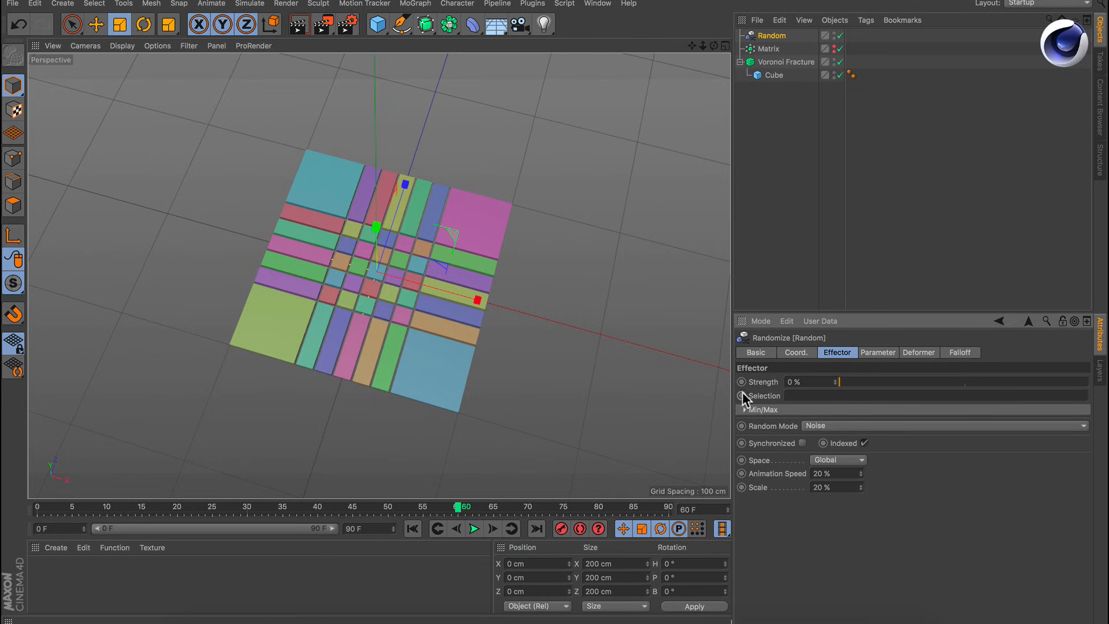
{"action": "left_click", "coordinate": [741, 382]}
Keyframe the Random effector's Strength at 100 % on frame 70, then deselect it and play the animation from the start.
{"action": "left_click_drag", "start_coordinate": [458, 507], "coordinate": [529, 511]}
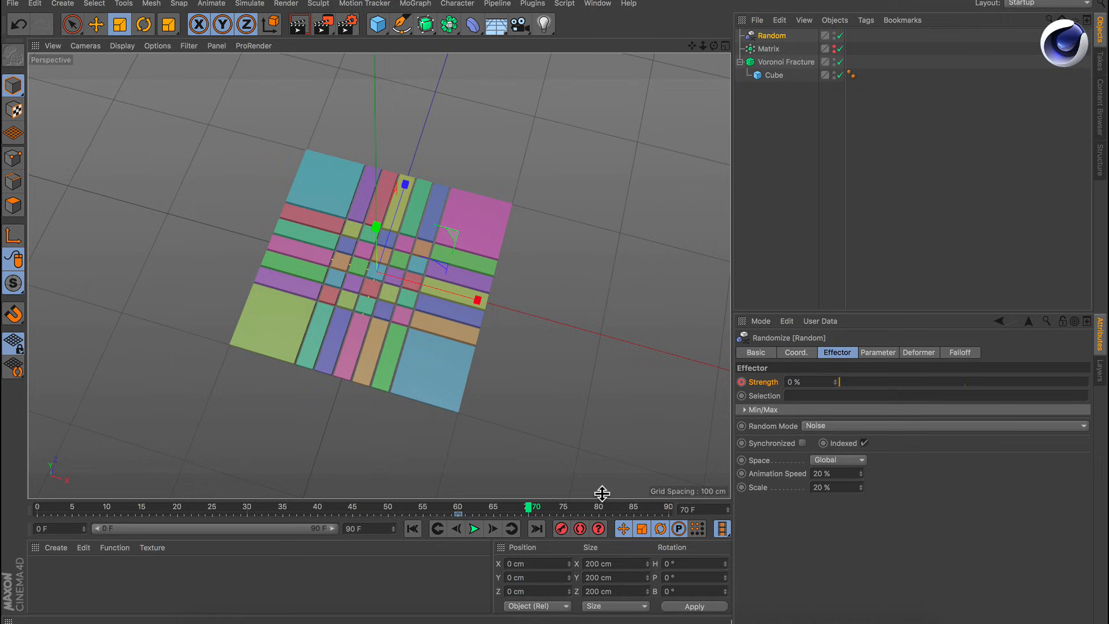
{"action": "left_click_drag", "start_coordinate": [844, 381], "coordinate": [1089, 382]}
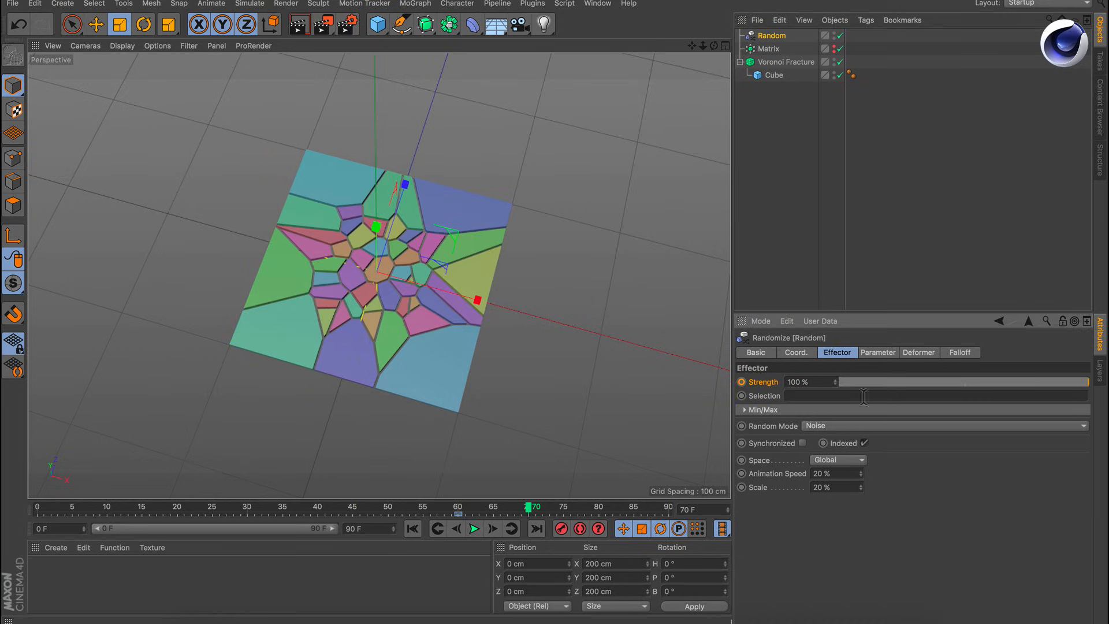
{"action": "left_click", "coordinate": [742, 382]}
{"action": "left_click", "coordinate": [412, 528]}
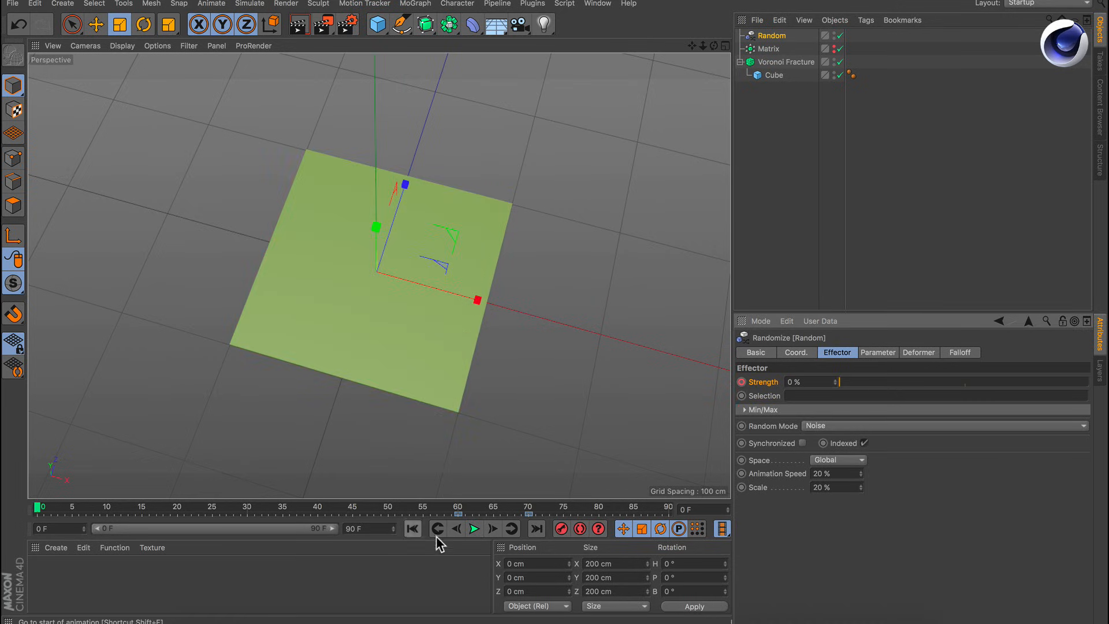
{"action": "left_click", "coordinate": [784, 284]}
{"action": "left_click", "coordinate": [474, 529]}
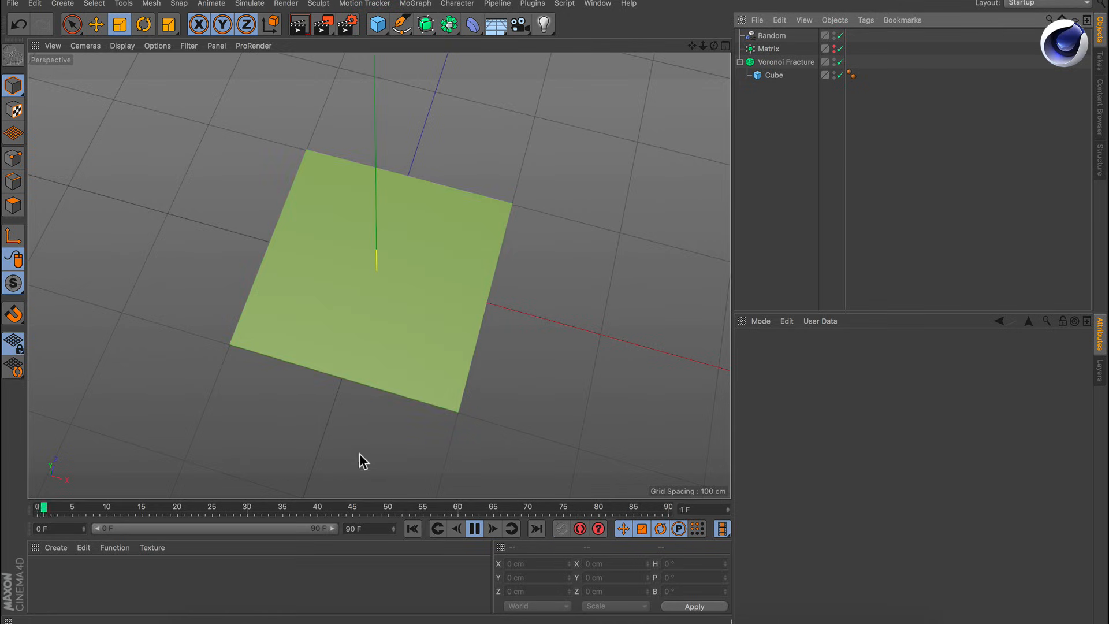
Set the project's end frame to 200, extend the preview range to 200 F, and stop playback.
{"action": "left_click_drag", "start_coordinate": [378, 531], "coordinate": [305, 524]}
{"action": "key", "text": "BackSpace"}
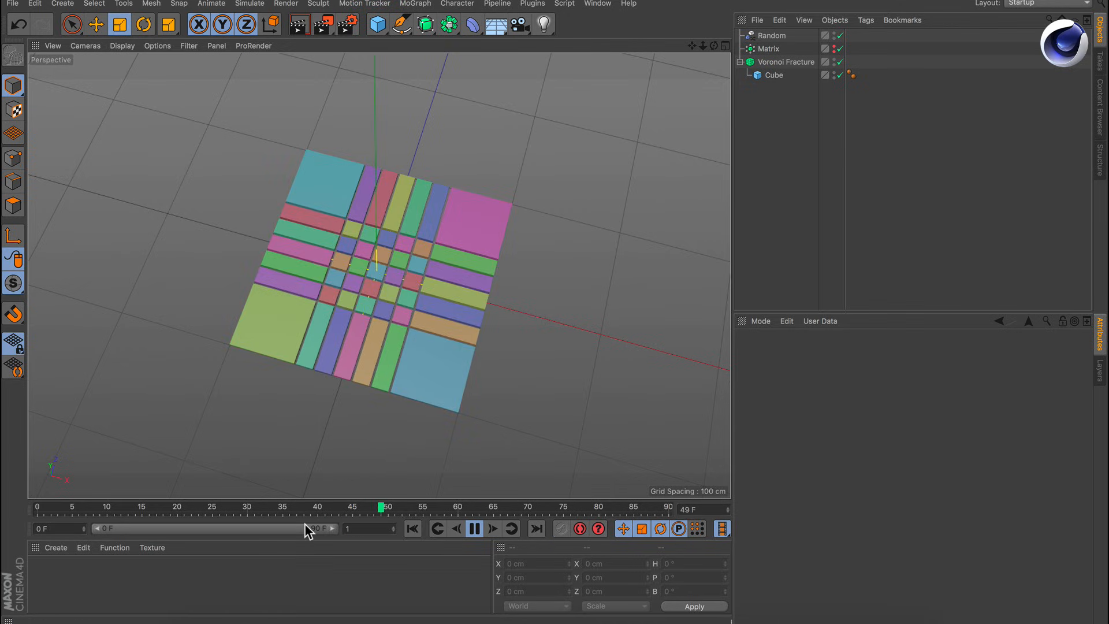
{"action": "type", "text": "200 F"}
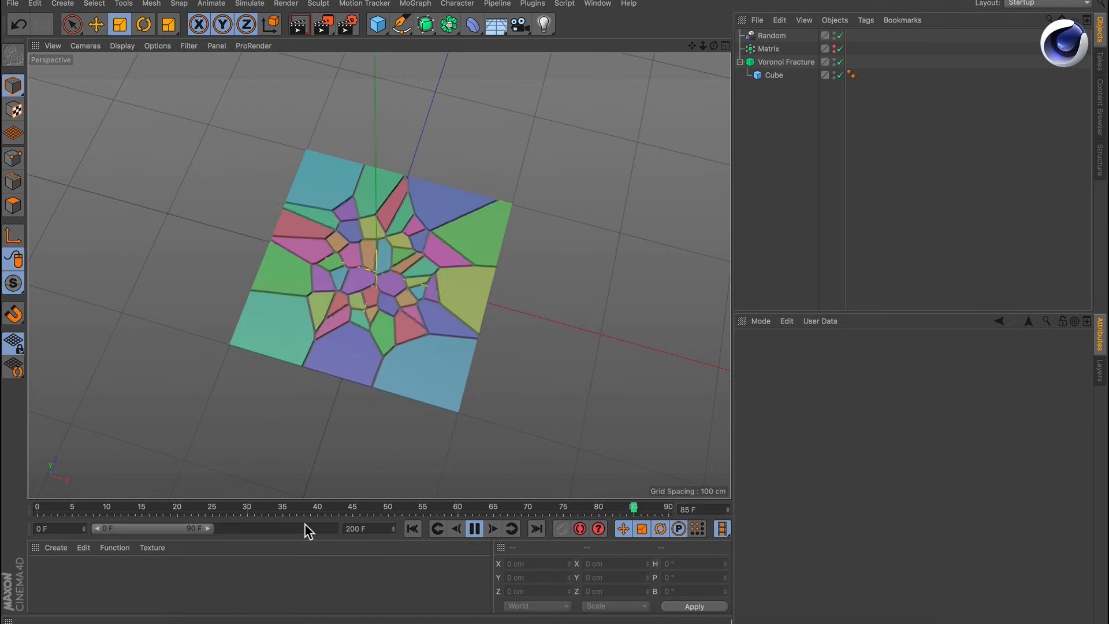
{"action": "key", "text": "Return"}
{"action": "left_click_drag", "start_coordinate": [217, 529], "coordinate": [341, 530]}
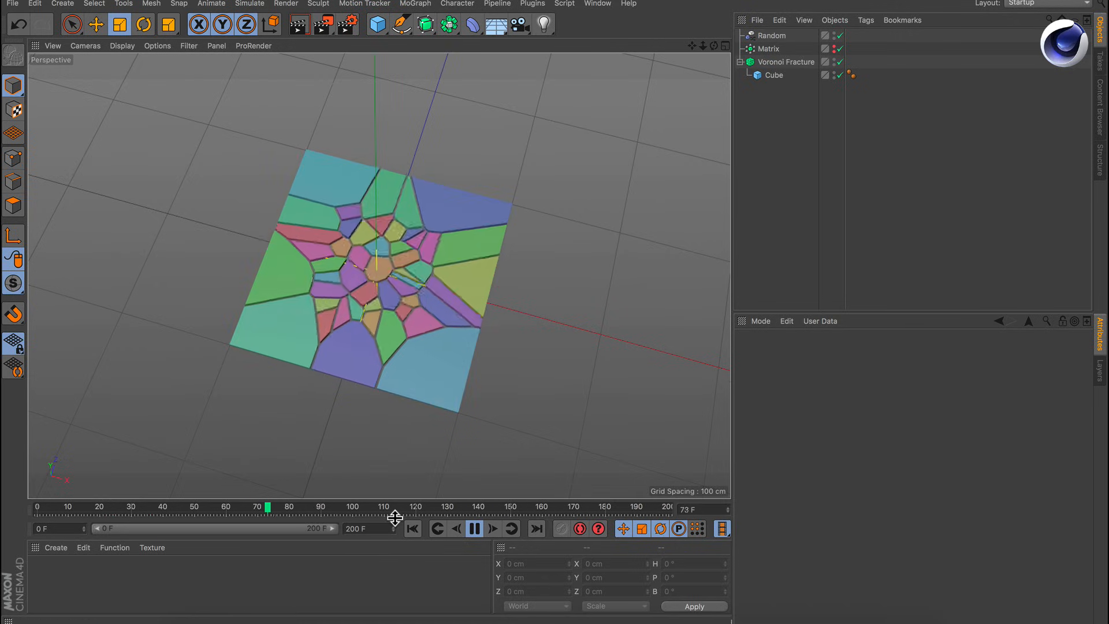
{"action": "left_click", "coordinate": [478, 528]}
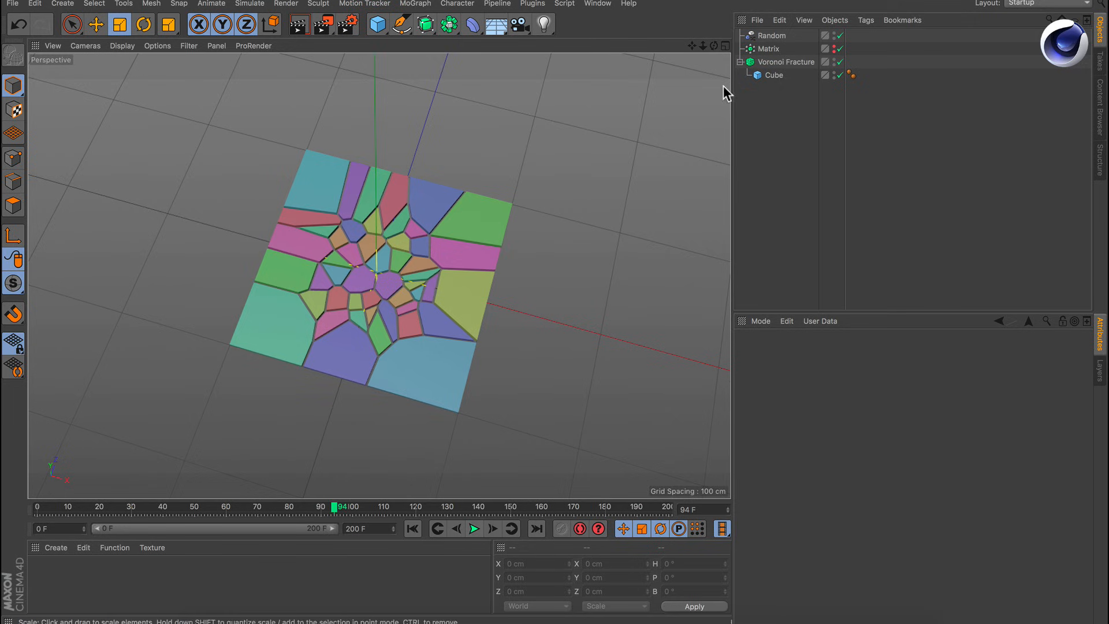
Move the Random effector's 100 % Strength keyframe to frame 79 and deselect the effector.
{"action": "left_click", "coordinate": [767, 36]}
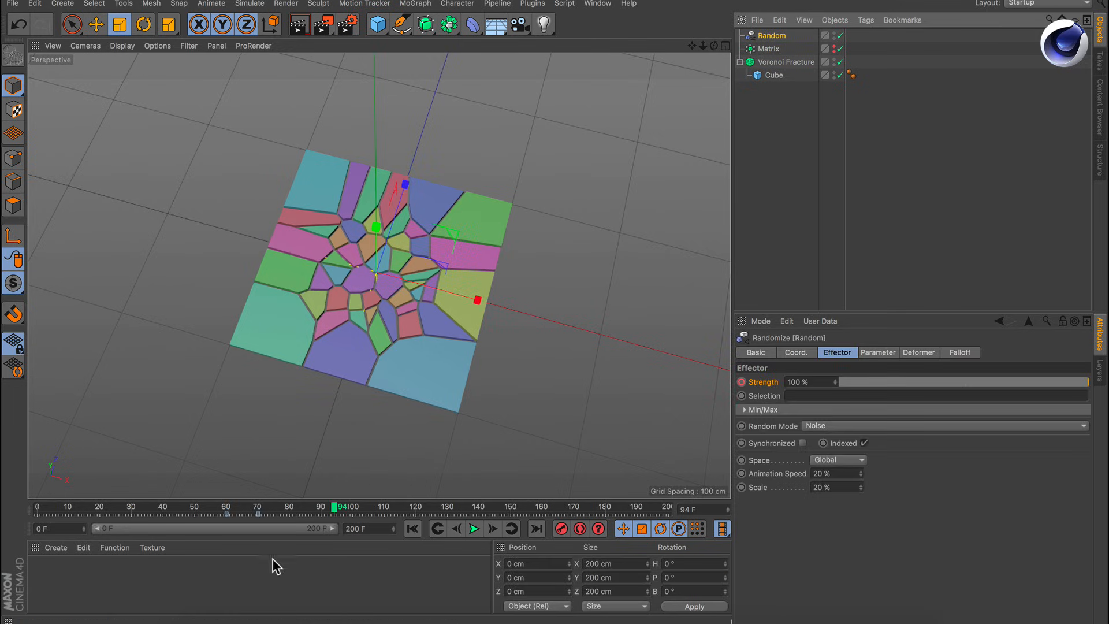
{"action": "left_click", "coordinate": [257, 514]}
{"action": "left_click_drag", "start_coordinate": [286, 514], "coordinate": [288, 514]}
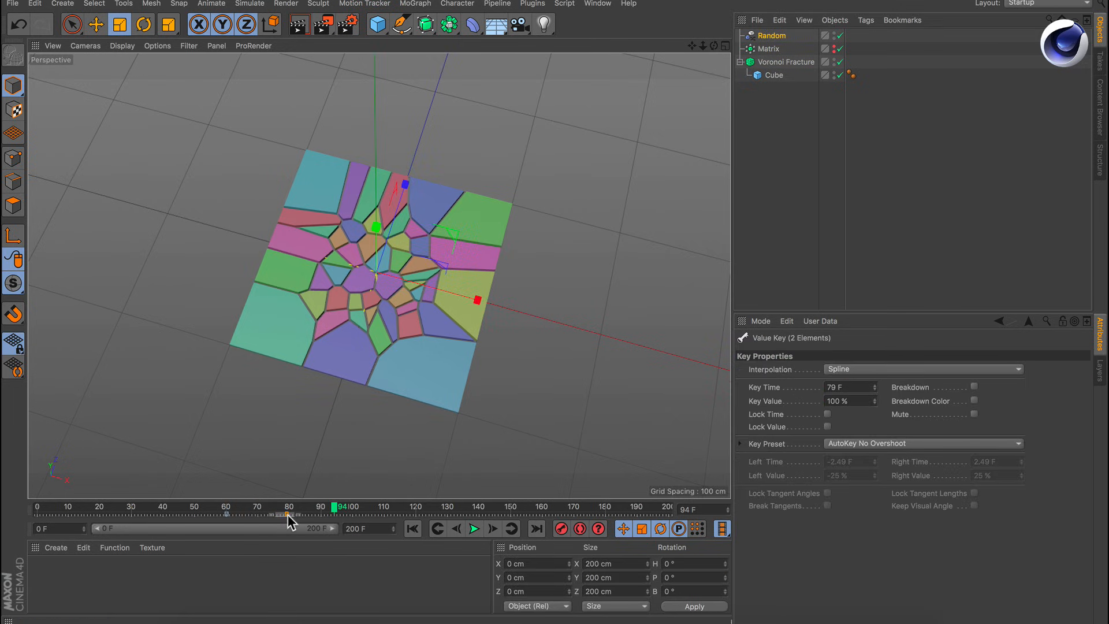
{"action": "left_click", "coordinate": [776, 85]}
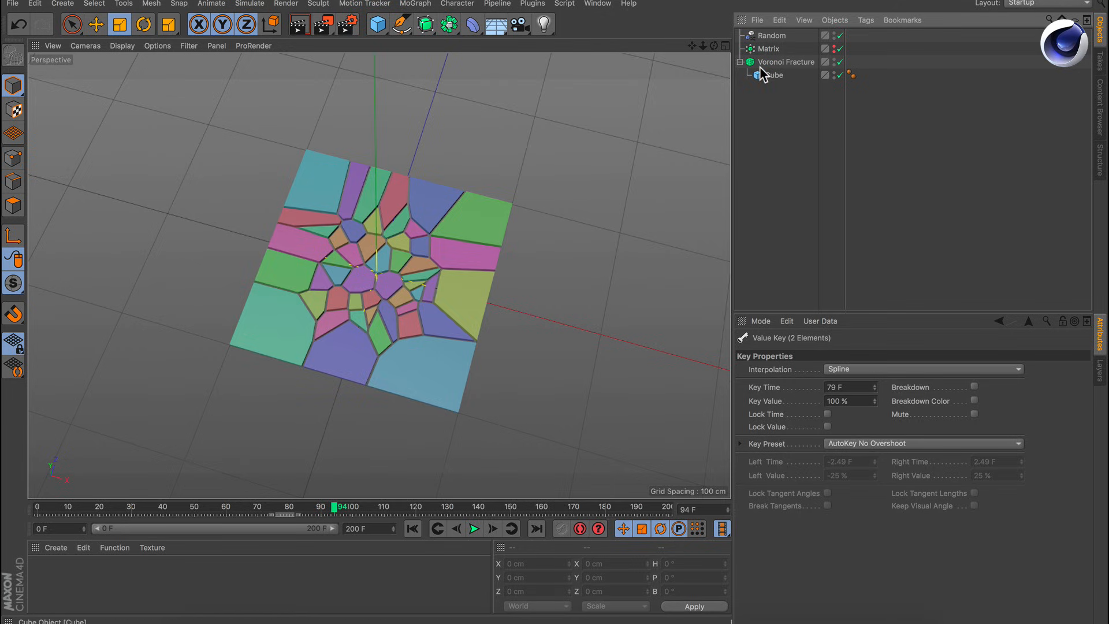
Add a second Random effector, place it directly above the Voronoi Fracture object, and rename it Random.Fracture.
{"action": "left_click", "coordinate": [416, 4]}
{"action": "mouse_move", "coordinate": [430, 23]}
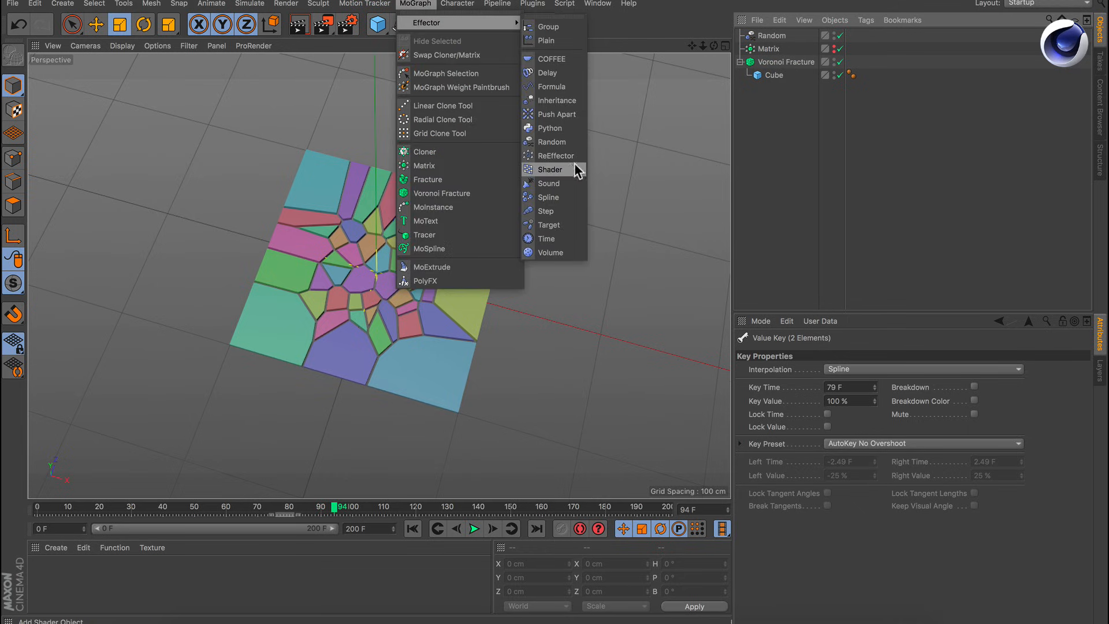
{"action": "left_click", "coordinate": [567, 141]}
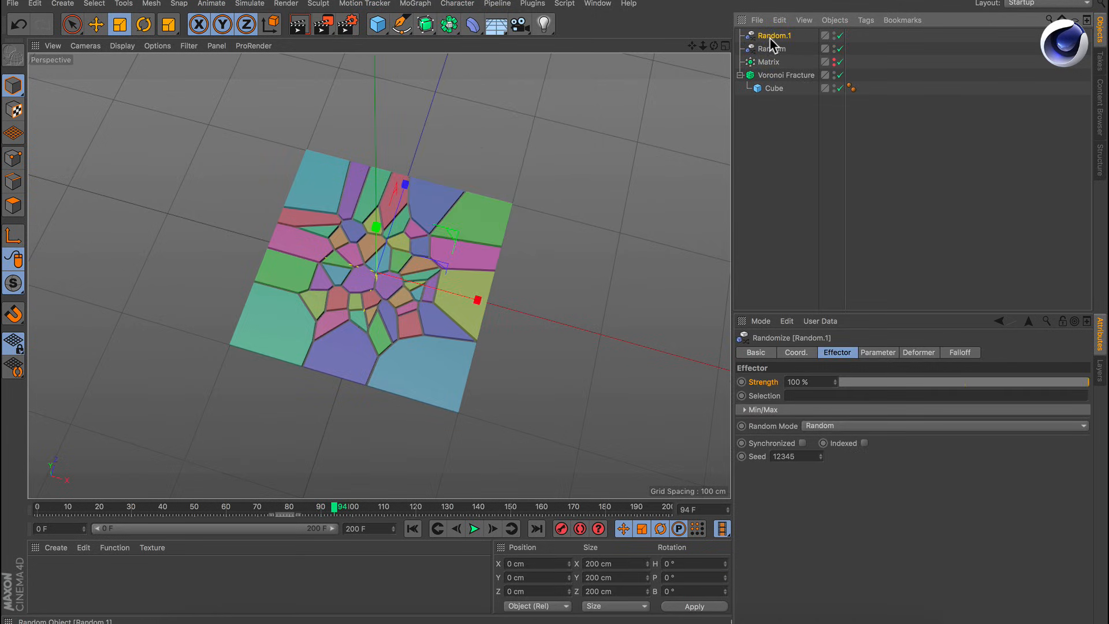
{"action": "left_click_drag", "start_coordinate": [770, 40], "coordinate": [773, 71]}
{"action": "double_click", "coordinate": [798, 62]}
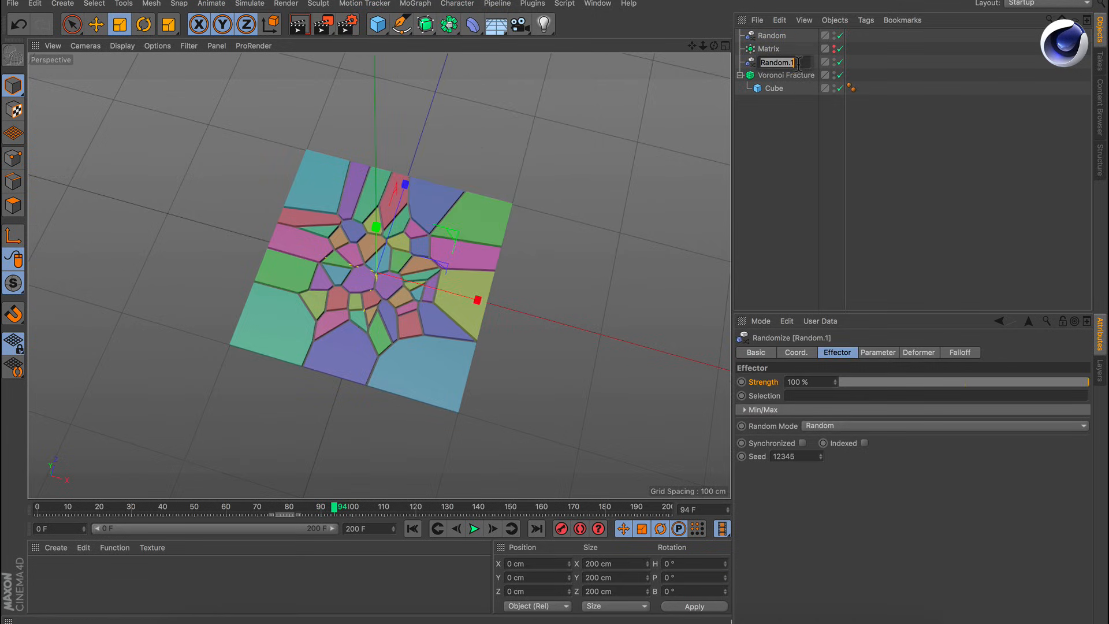
{"action": "type", "text": "Random.Fracture"}
{"action": "key", "text": "Return"}
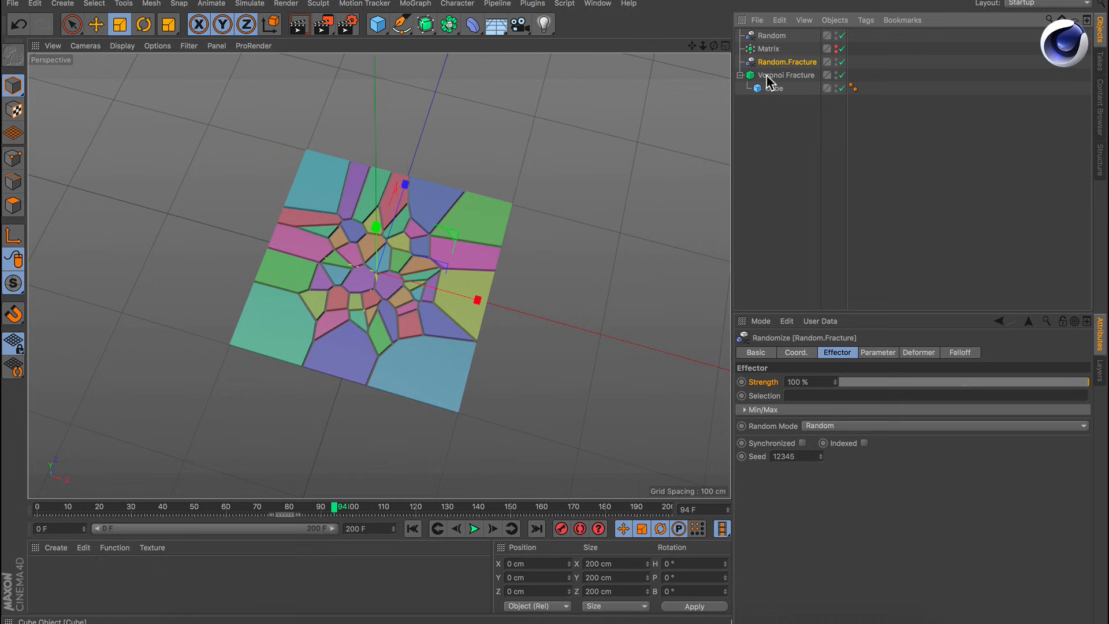
Assign the Random.Fracture effector to the Voronoi Fracture object's effectors.
{"action": "left_click", "coordinate": [801, 75]}
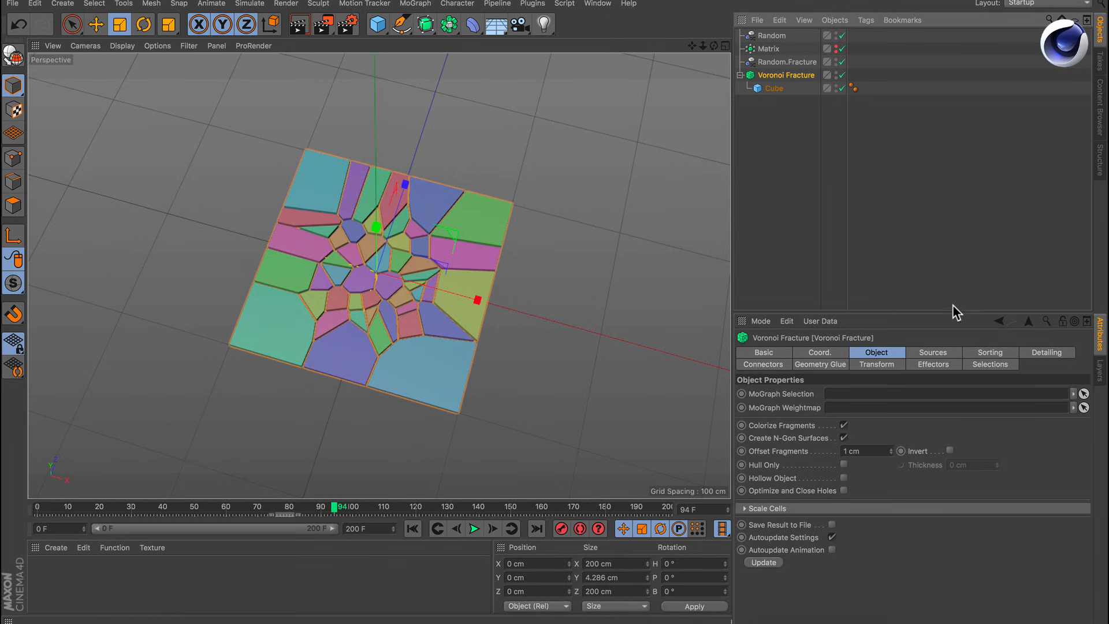
{"action": "left_click", "coordinate": [940, 365]}
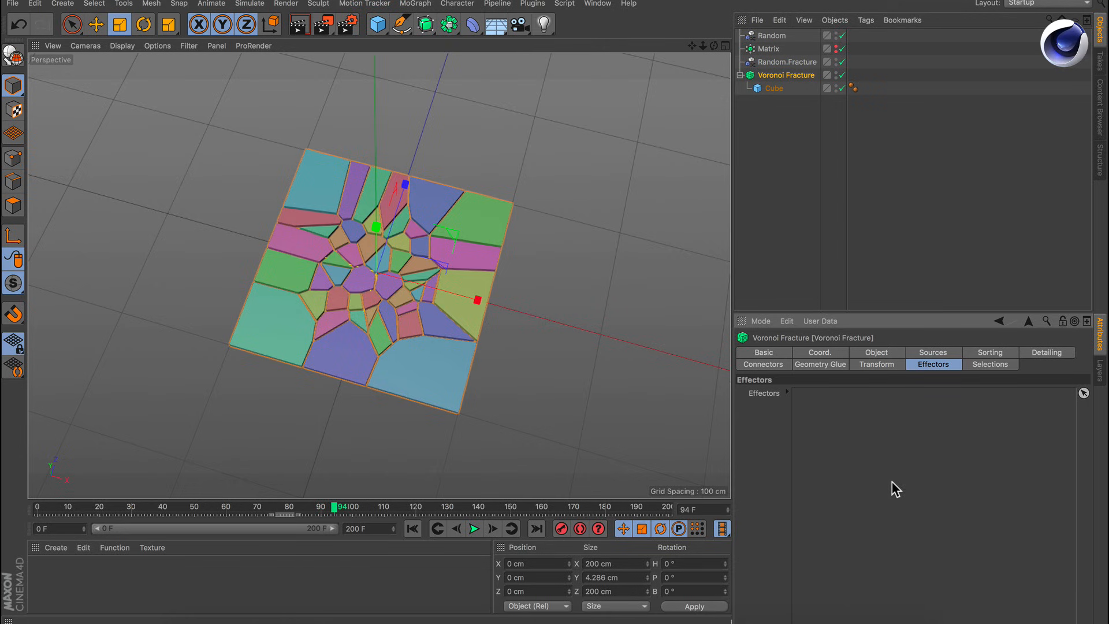
{"action": "left_click_drag", "start_coordinate": [784, 60], "coordinate": [840, 433]}
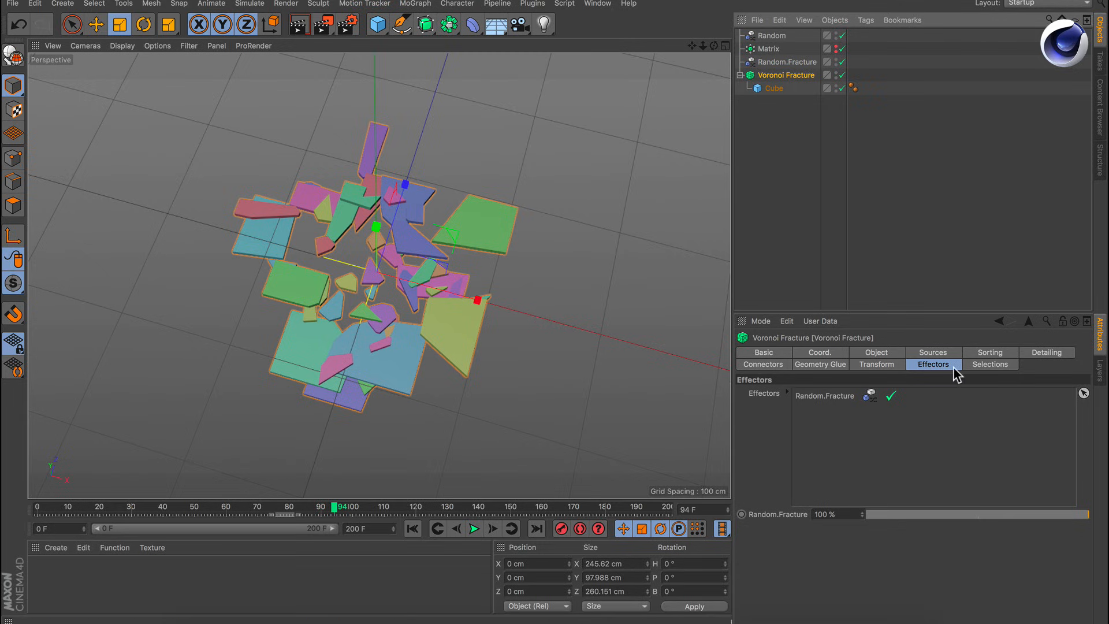
Make Random.Fracture affect scale instead of position, with a Y scale of 2.
{"action": "left_click", "coordinate": [786, 61]}
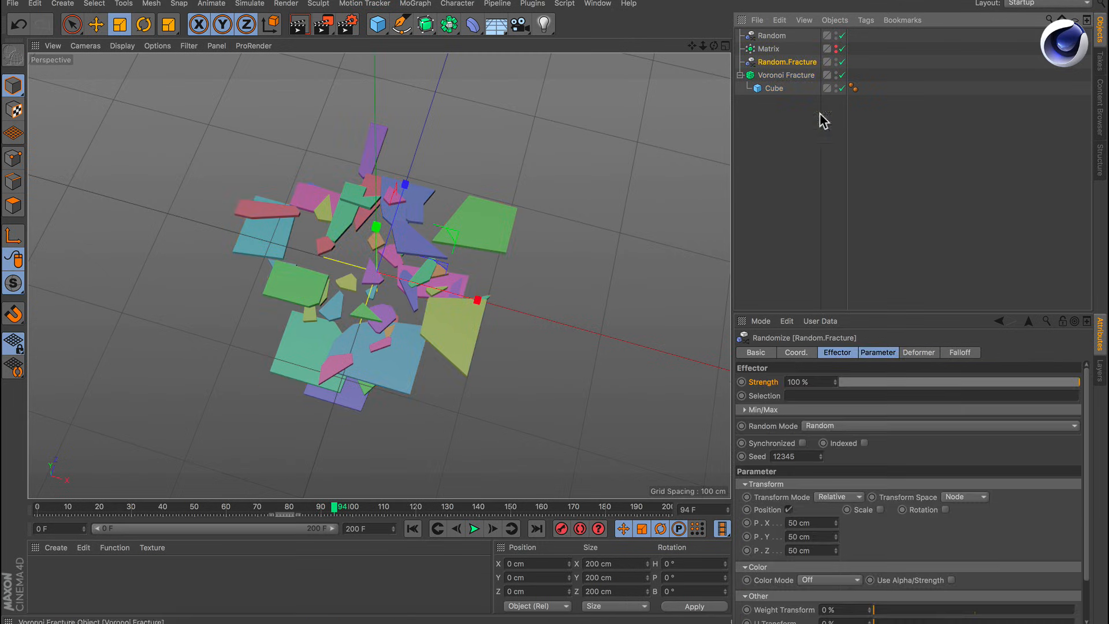
{"action": "left_click", "coordinate": [875, 354]}
{"action": "left_click", "coordinate": [789, 406]}
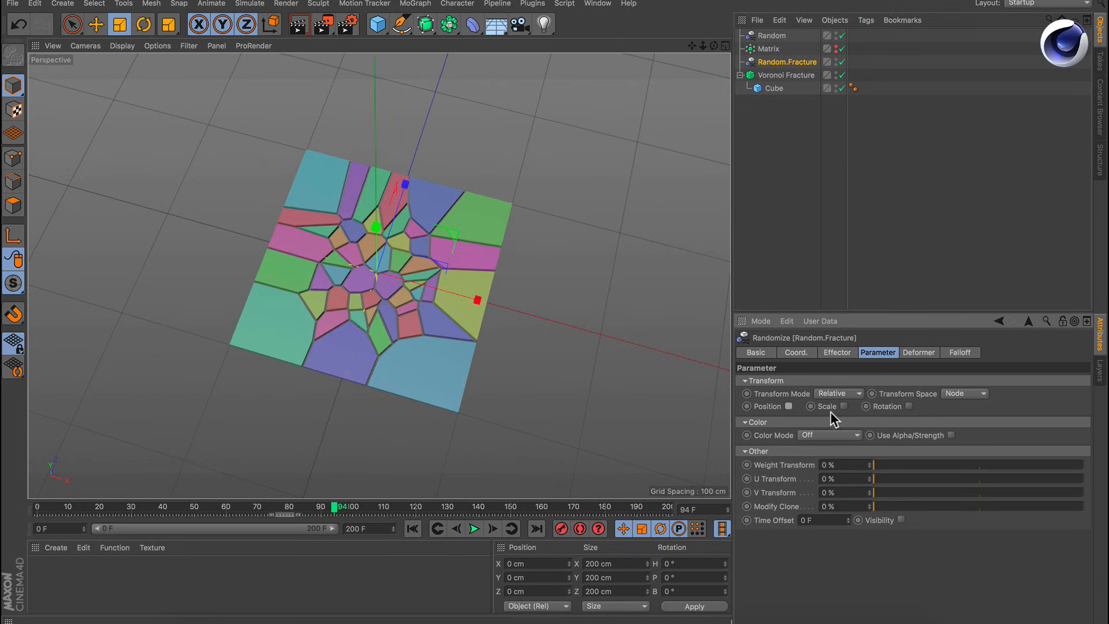
{"action": "left_click", "coordinate": [880, 407]}
{"action": "left_click", "coordinate": [888, 430]}
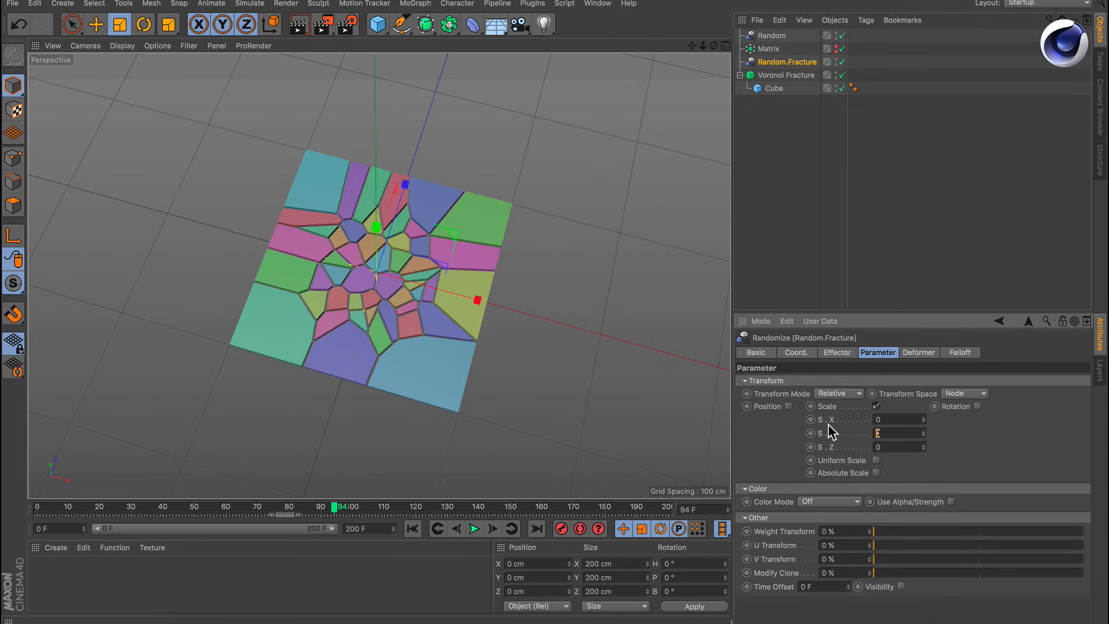
{"action": "type", "text": "2"}
{"action": "key", "text": "Return"}
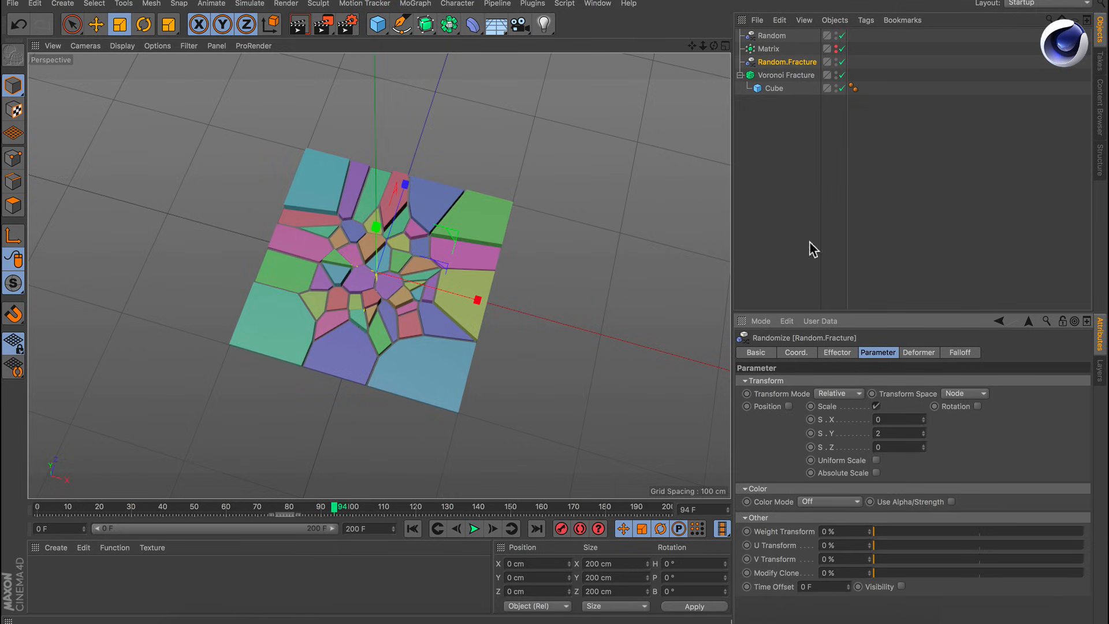
Set the Cube's Y size to 15 cm.
{"action": "left_click", "coordinate": [774, 88]}
{"action": "left_click", "coordinate": [800, 396]}
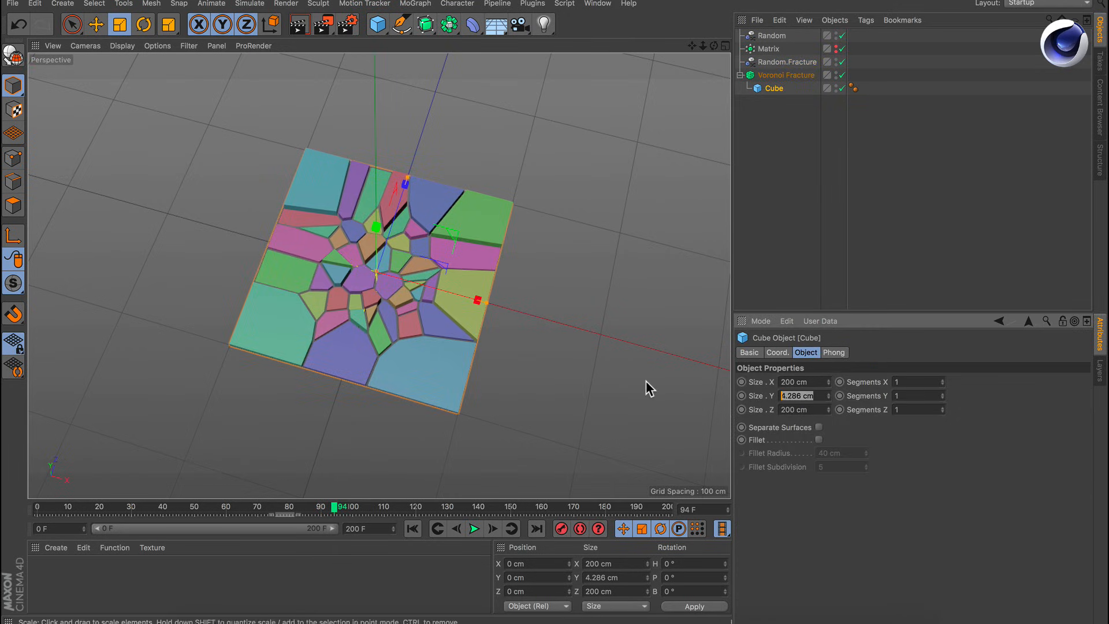
{"action": "type", "text": "15"}
{"action": "key", "text": "Return"}
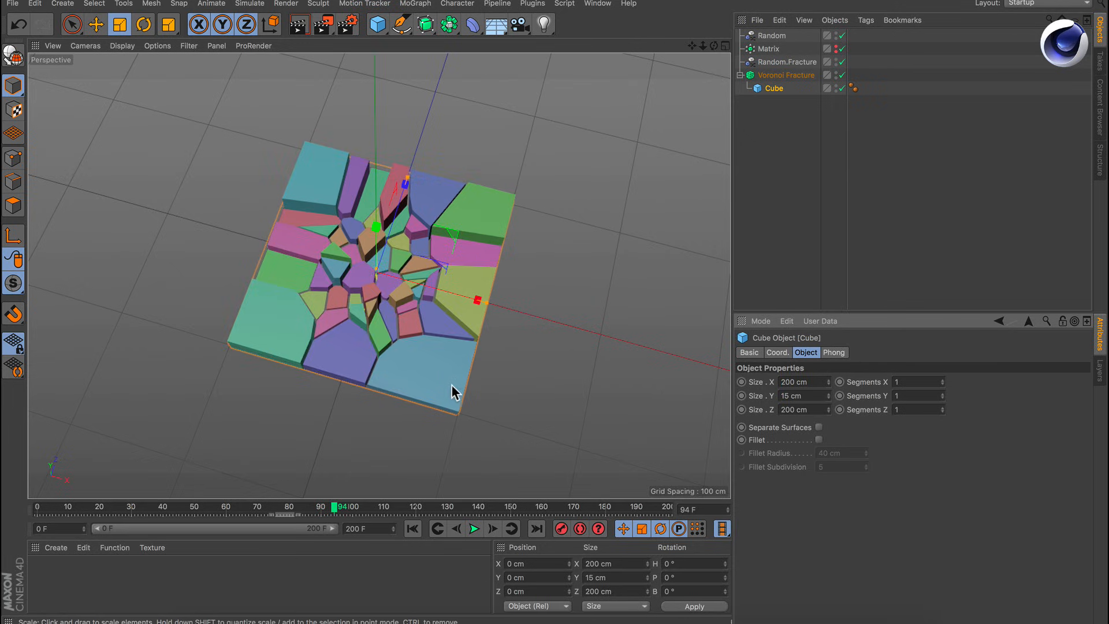
Deselect the Cube and play the animation from the first frame.
{"action": "left_click", "coordinate": [415, 530]}
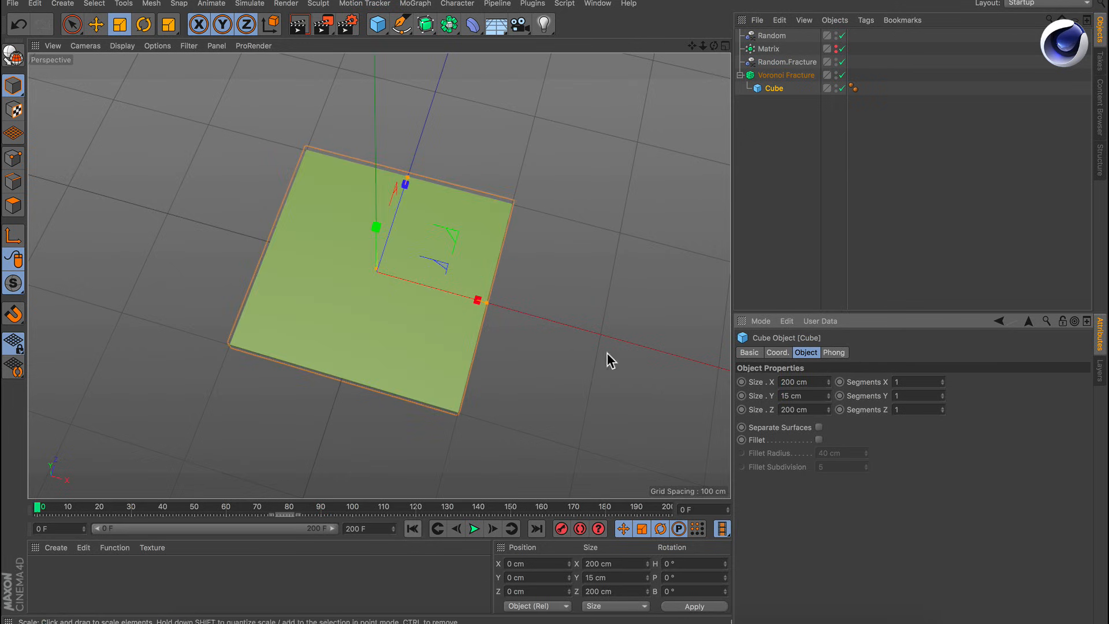
{"action": "left_click", "coordinate": [777, 215]}
{"action": "left_click", "coordinate": [473, 529]}
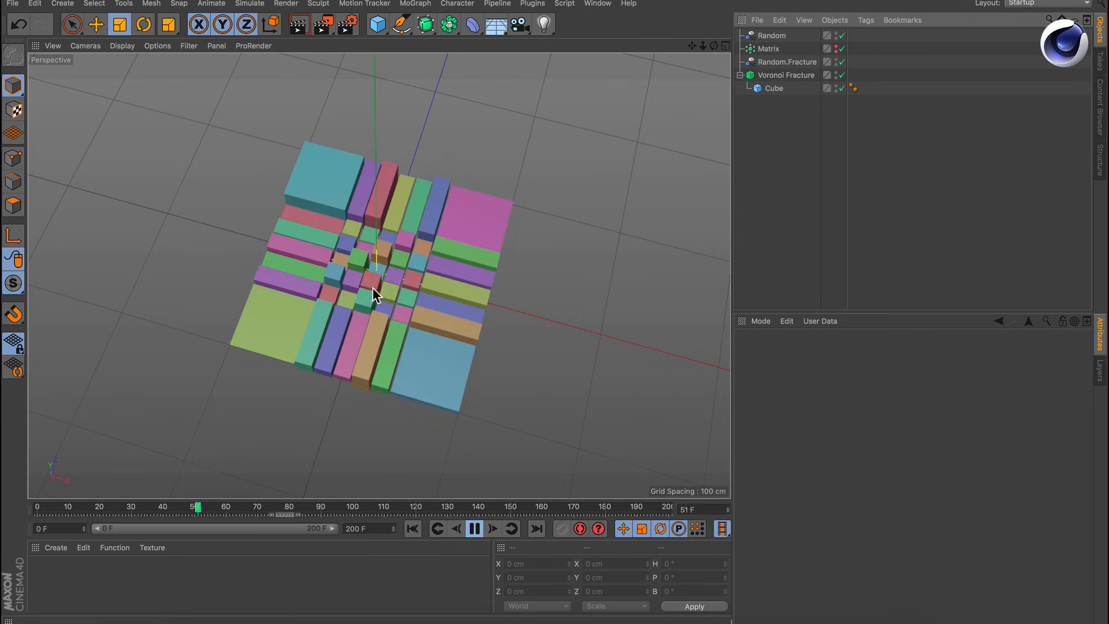
Keyframe Random.Fracture's Strength at 100 % on frame 134.
{"action": "left_click_drag", "start_coordinate": [372, 508], "coordinate": [460, 507]}
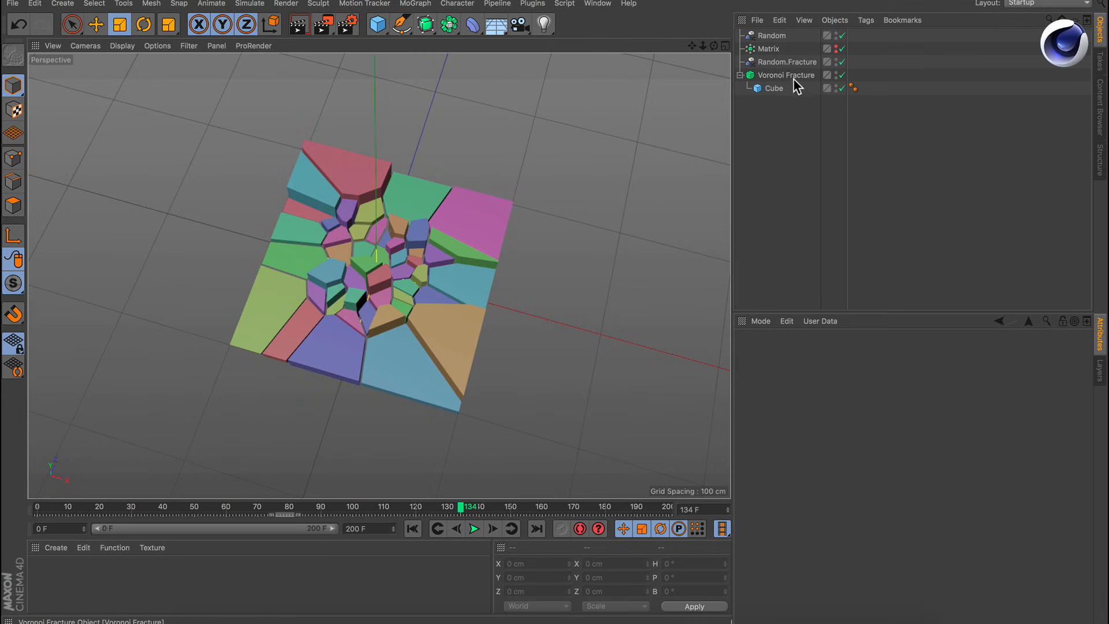
{"action": "left_click", "coordinate": [783, 63]}
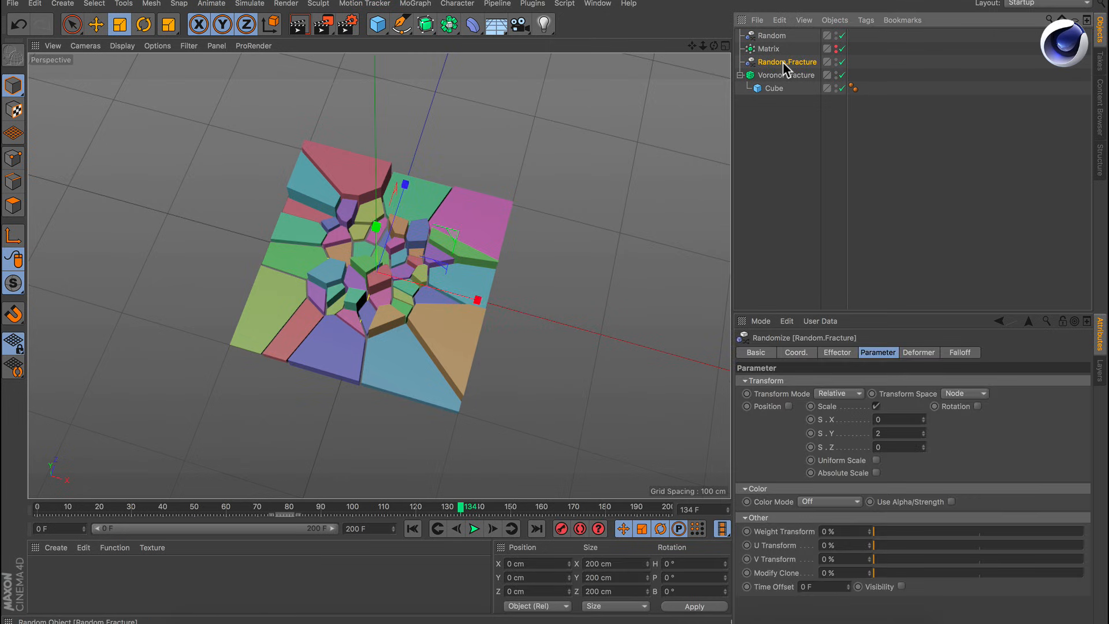
{"action": "left_click", "coordinate": [839, 353]}
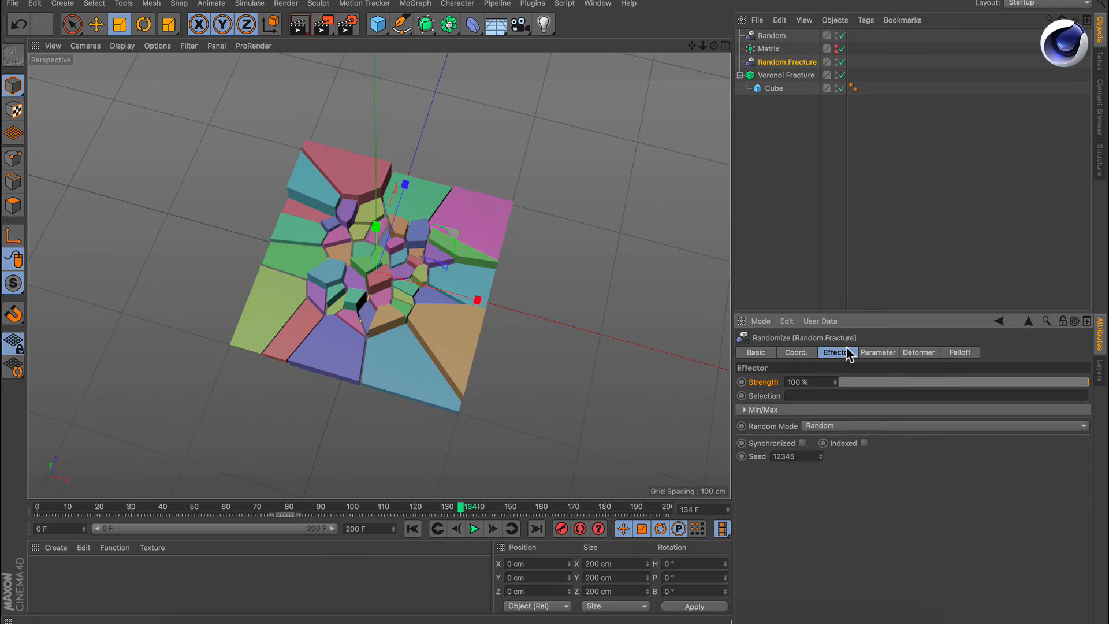
{"action": "left_click", "coordinate": [742, 382]}
Set Random.Fracture's Strength to 0 % and keyframe it at frame 117.
{"action": "left_click_drag", "start_coordinate": [462, 511], "coordinate": [409, 508]}
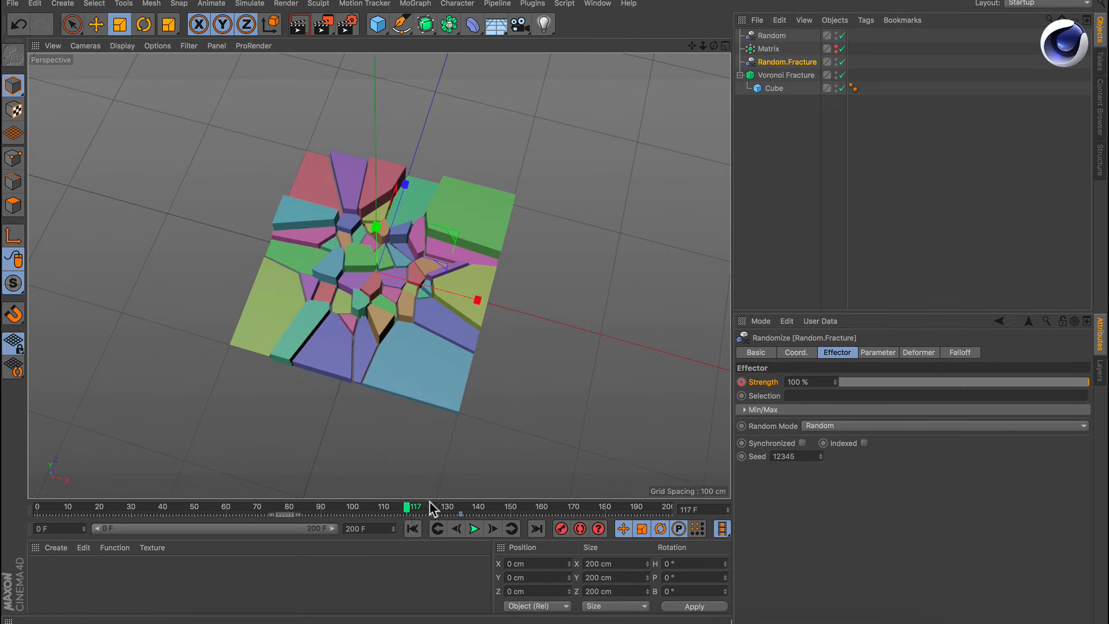
{"action": "left_click_drag", "start_coordinate": [961, 376], "coordinate": [795, 387]}
{"action": "left_click", "coordinate": [741, 381], "text": "ctrl"}
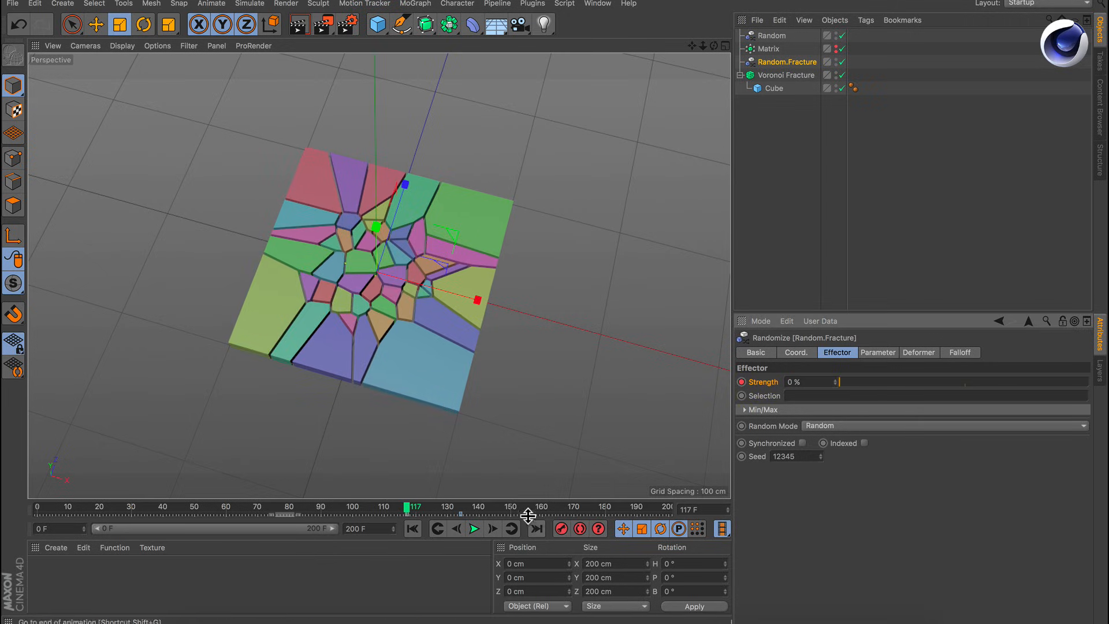
Play the animation from the first frame to review the fragment scaling, and stop playback.
{"action": "left_click", "coordinate": [413, 529]}
{"action": "left_click", "coordinate": [474, 528]}
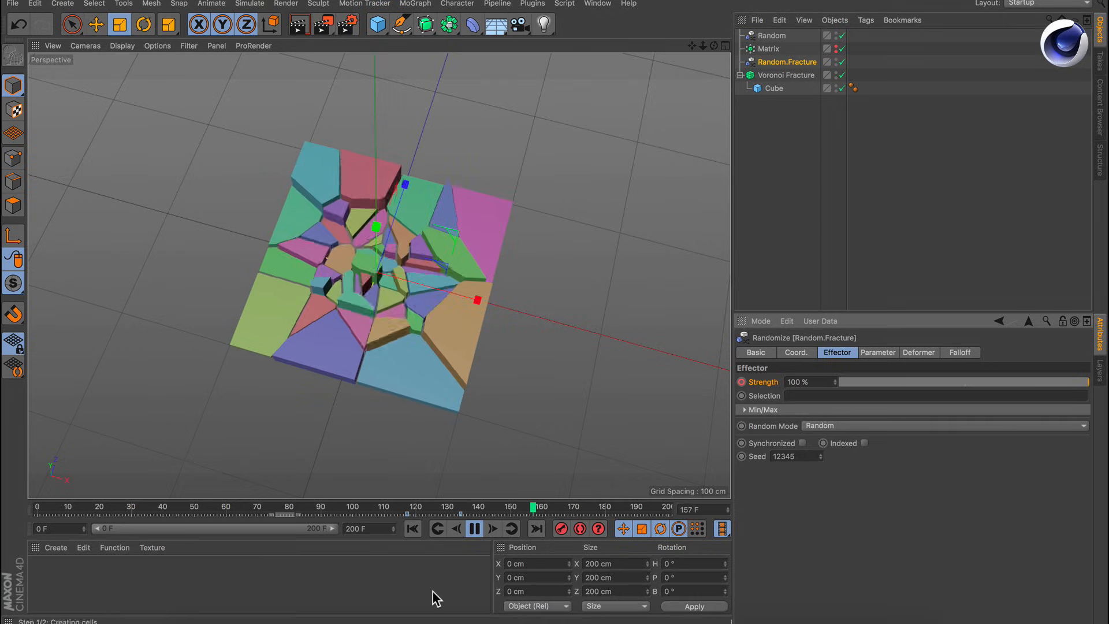
{"action": "left_click", "coordinate": [474, 529]}
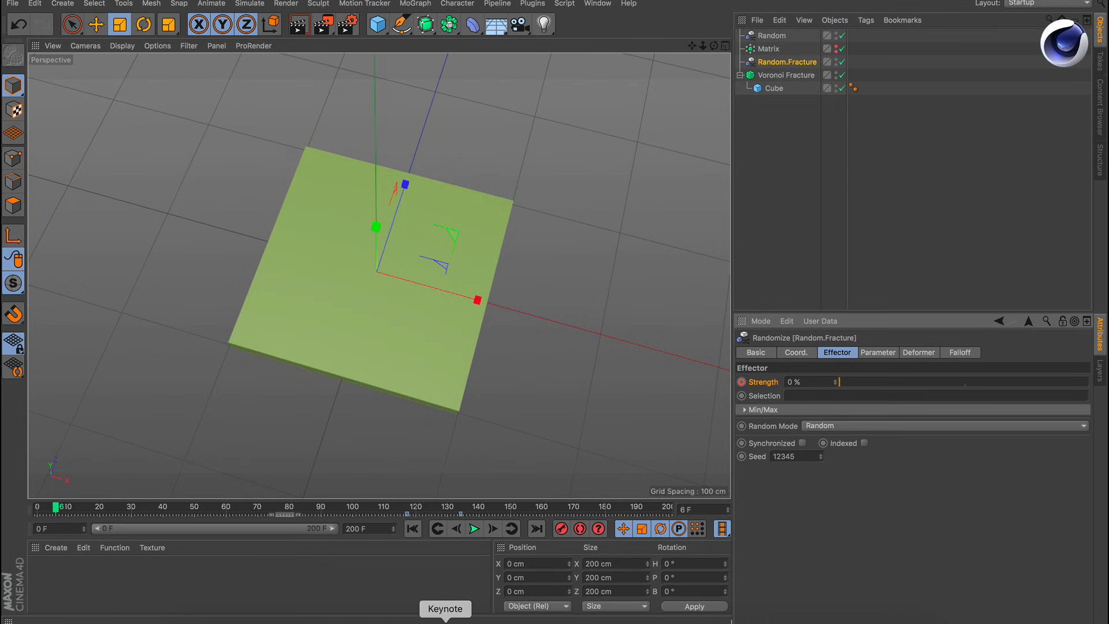
Switch to Keynote and start the presentation at slide 12, showing the Cinema 4D and After Effects logos.
{"action": "left_click", "coordinate": [445, 622]}
{"action": "scroll", "coordinate": [78, 523], "scroll_direction": "down", "scroll_amount": 3}
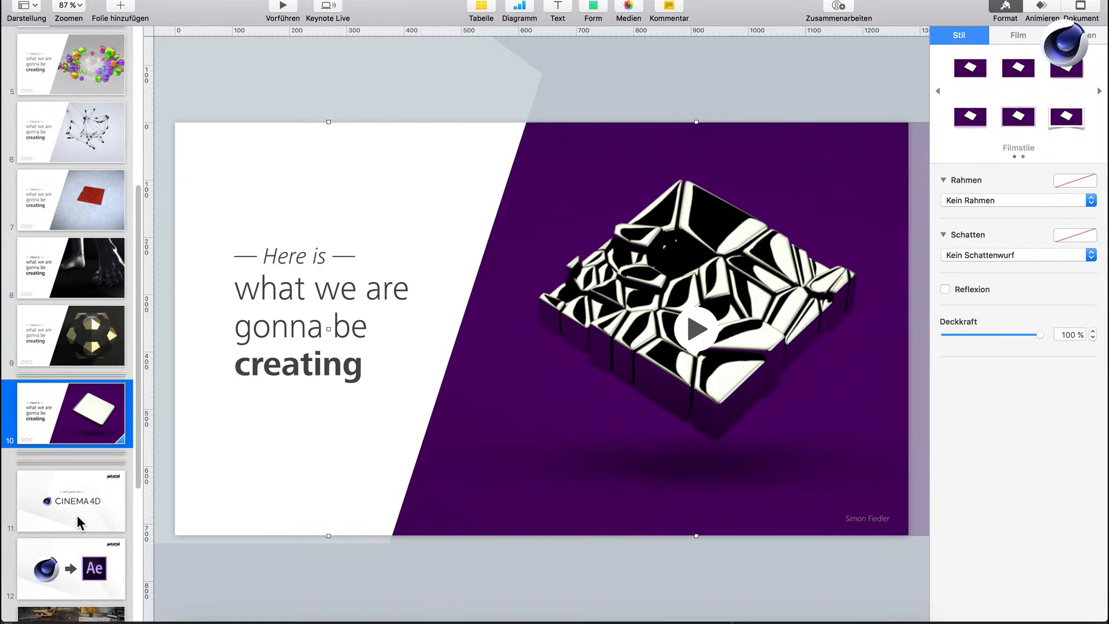
{"action": "left_click", "coordinate": [98, 510]}
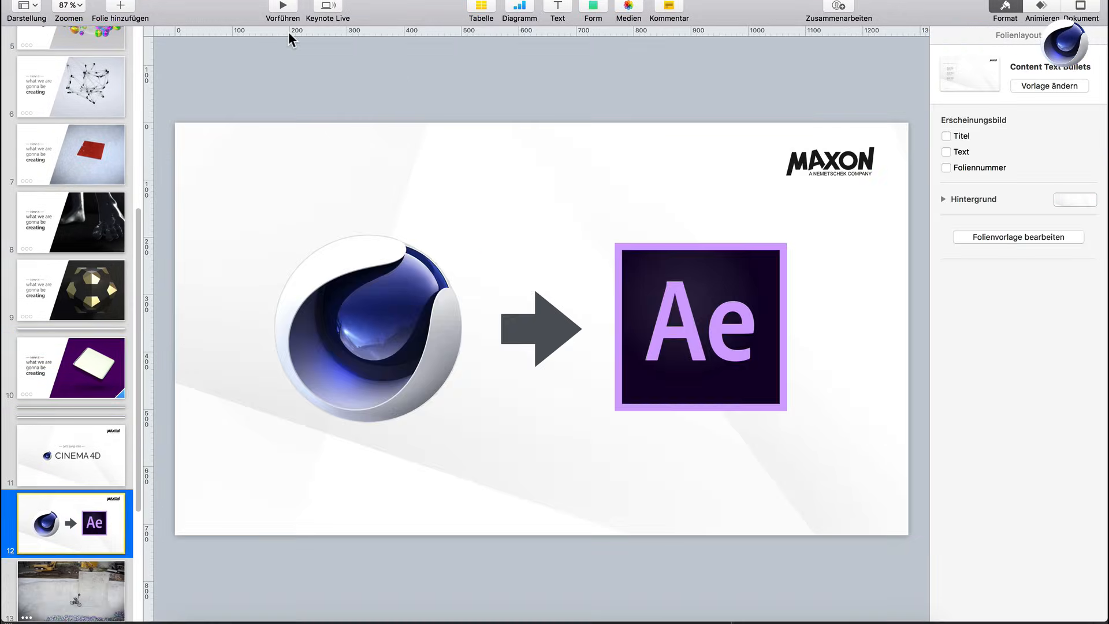
{"action": "left_click", "coordinate": [284, 7]}
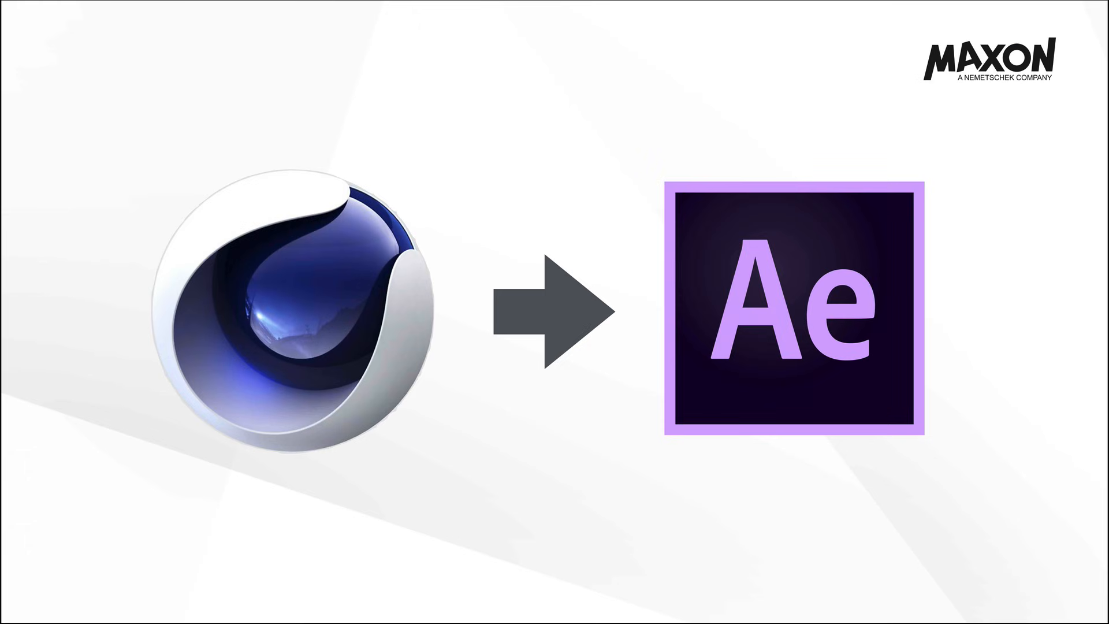
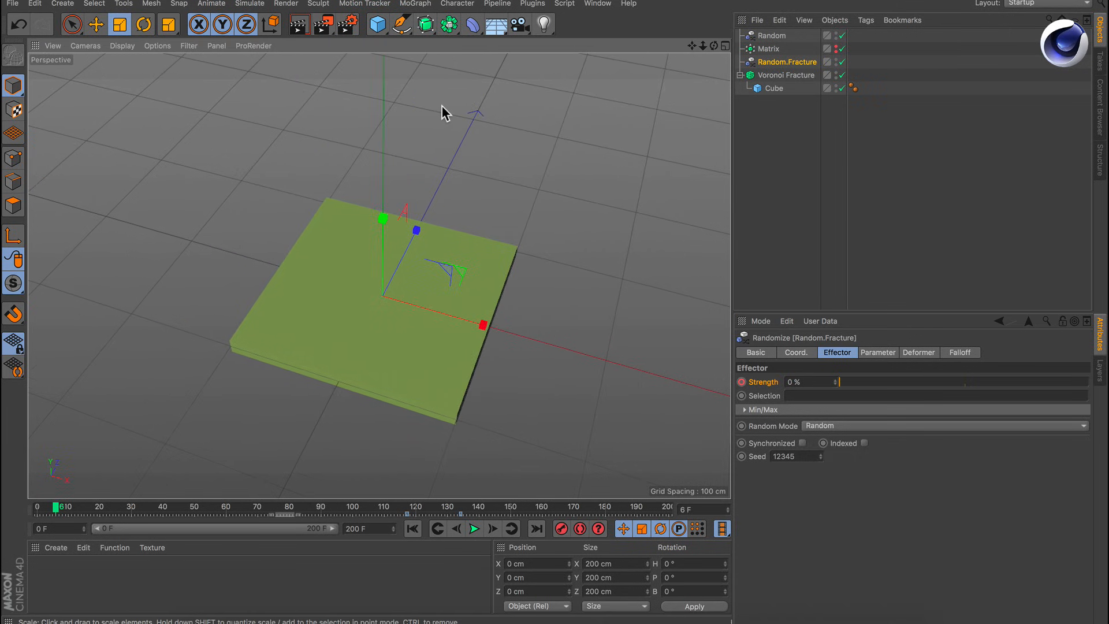
In Cinema 4D, start a new project and add a Floor and a Sphere.
{"action": "key", "text": "ctrl+n"}
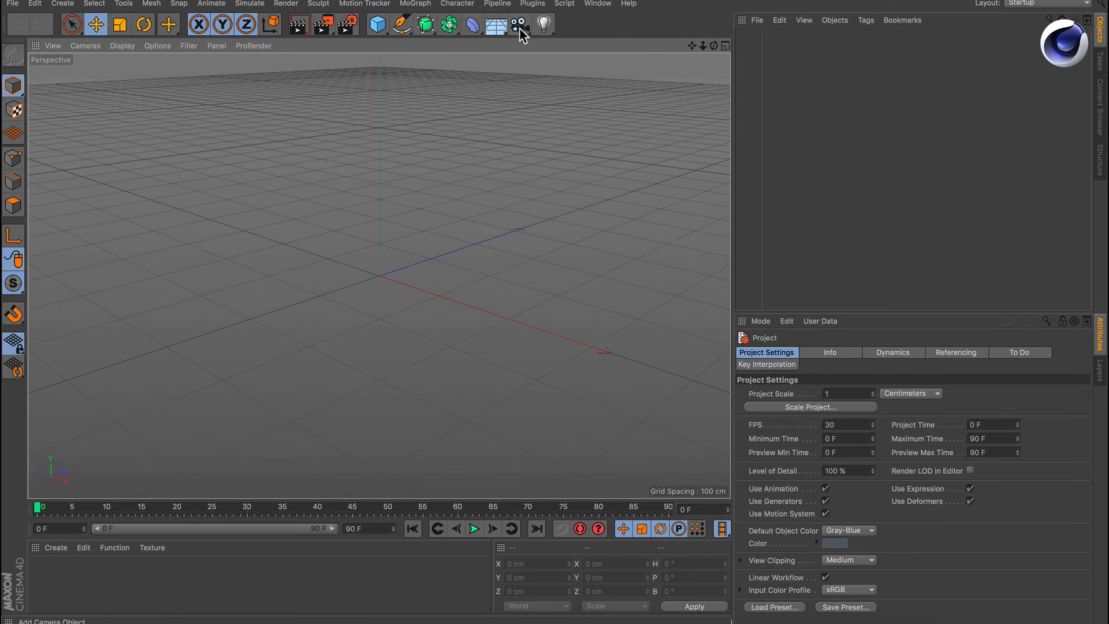
{"action": "left_click", "coordinate": [496, 24]}
{"action": "left_click_drag", "start_coordinate": [378, 24], "coordinate": [473, 118]}
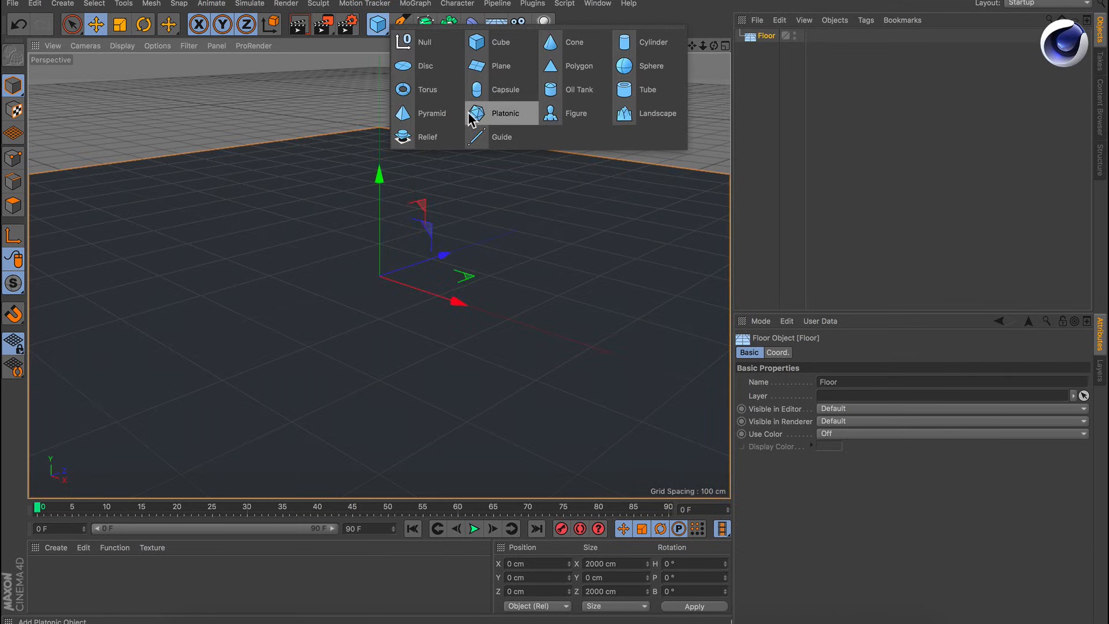
{"action": "left_click", "coordinate": [629, 67]}
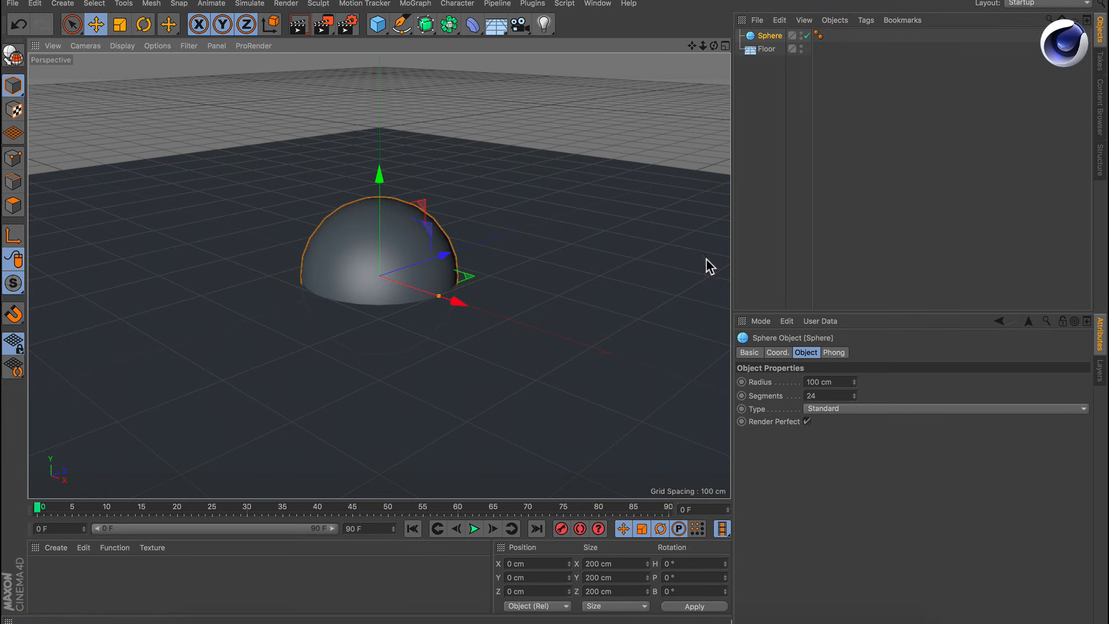
Raise the Sphere above the floor to about 128 cm in Y and set its type to Hexahedron.
{"action": "left_click_drag", "start_coordinate": [379, 173], "coordinate": [450, 69]}
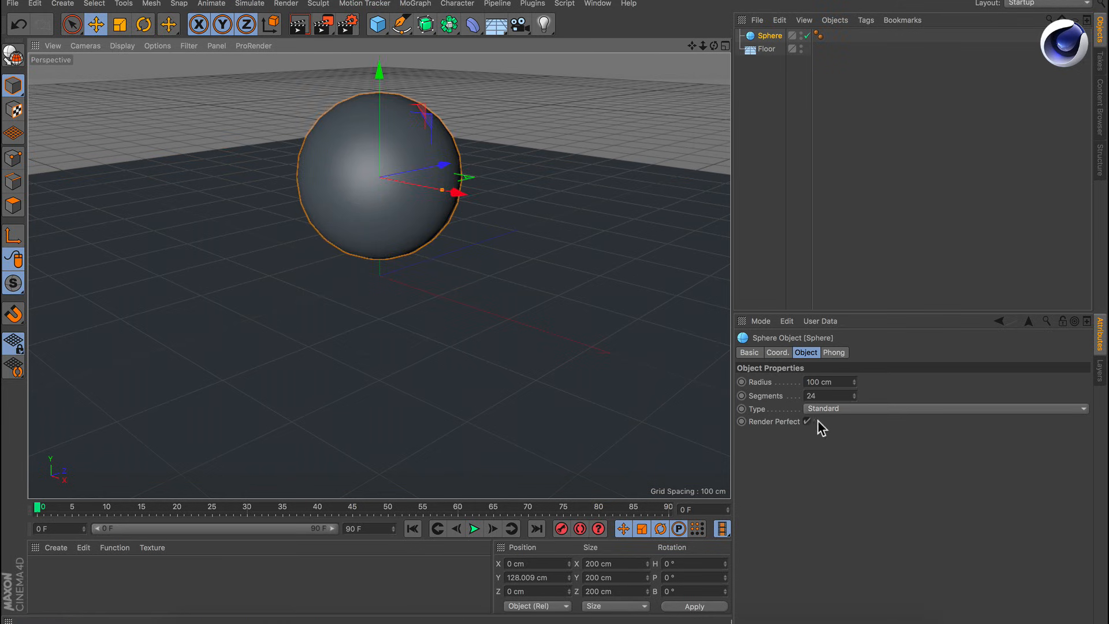
{"action": "left_click", "coordinate": [826, 406]}
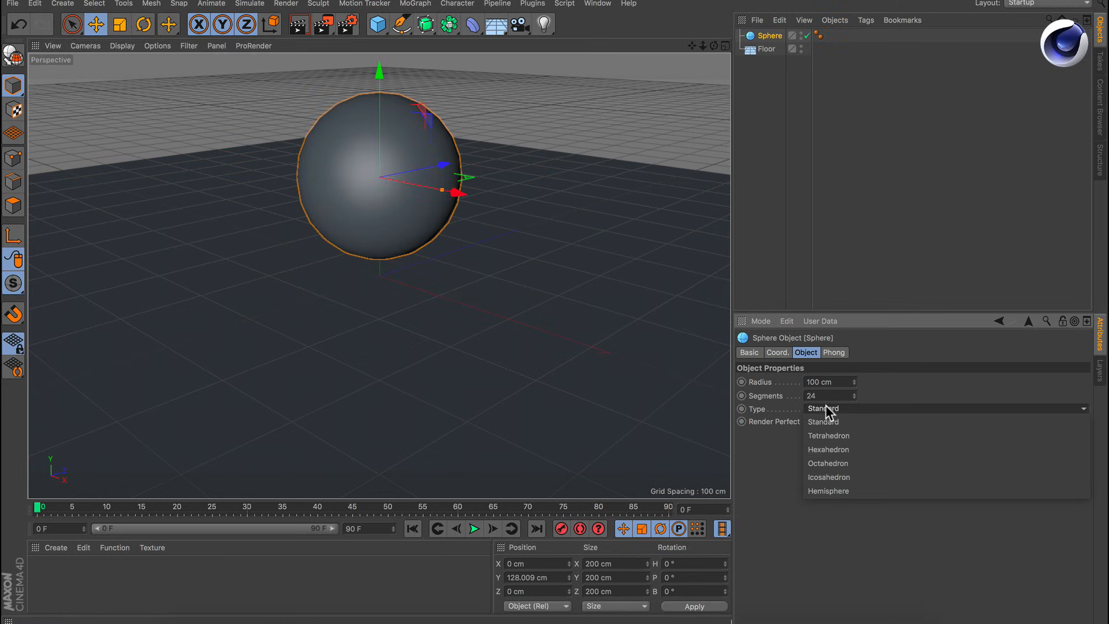
{"action": "left_click", "coordinate": [860, 449]}
Show the wireframe lines over the shading, examine the Sphere's mesh from several angles, and restore plain Gouraud shading.
{"action": "key", "text": "n"}
{"action": "key", "text": "b"}
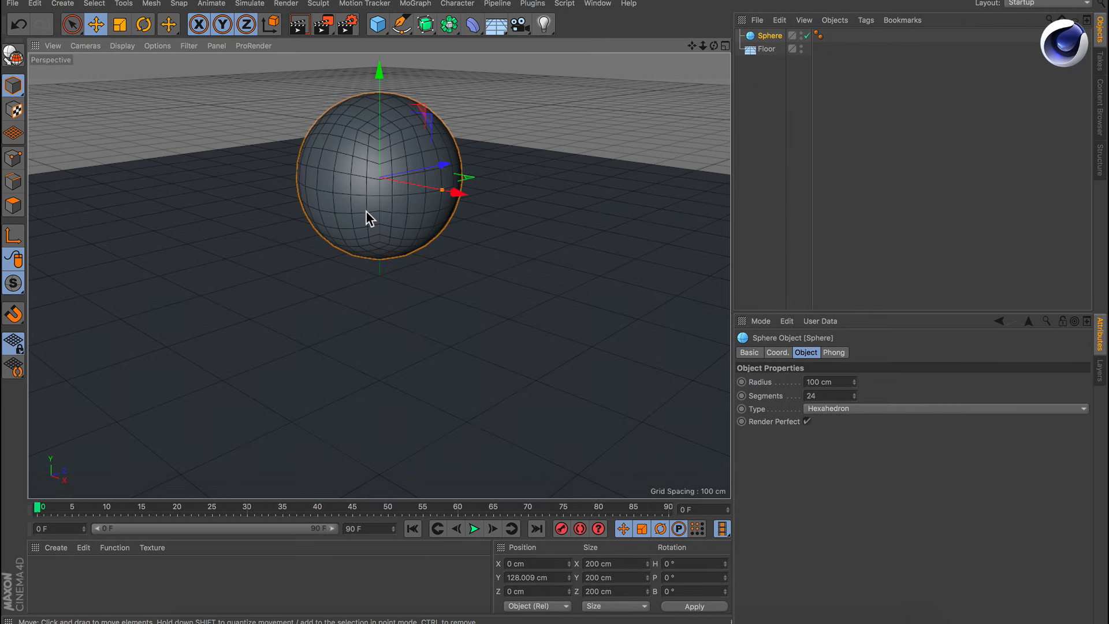
{"action": "left_click_drag", "start_coordinate": [386, 179], "coordinate": [319, 270], "text": "alt"}
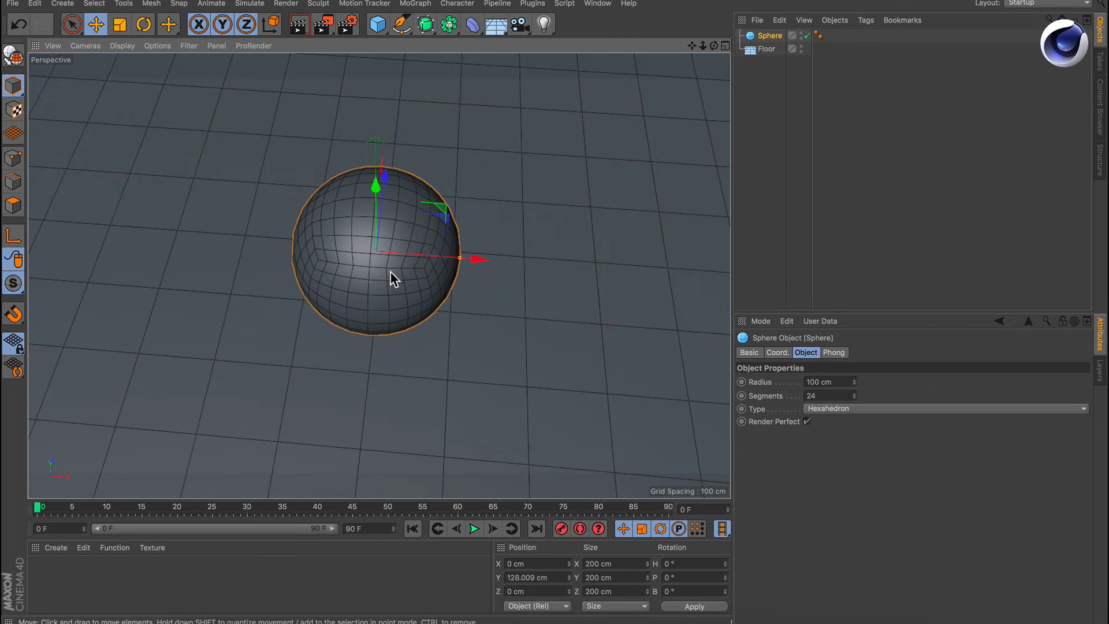
{"action": "mouse_move", "coordinate": [391, 272]}
{"action": "left_mouse_down", "text": "alt"}
{"action": "mouse_move", "coordinate": [393, 291]}
{"action": "mouse_move", "coordinate": [351, 287]}
{"action": "left_mouse_up", "text": "alt"}
{"action": "key", "text": "n"}
{"action": "key", "text": "a"}
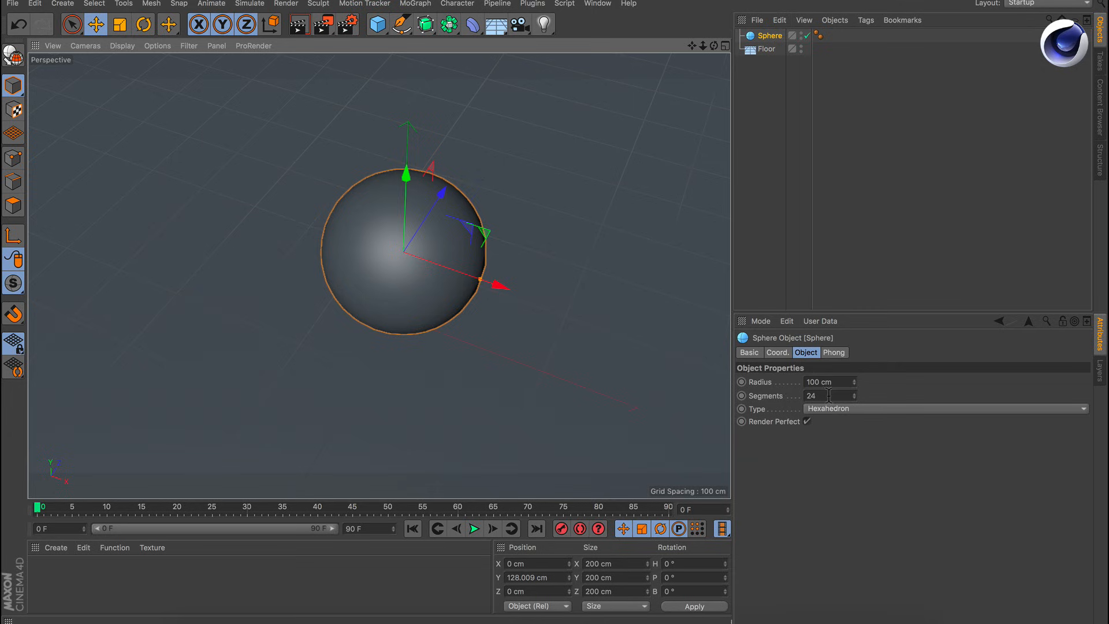
Set the Sphere's segments to 12.
{"action": "left_click_drag", "start_coordinate": [829, 396], "coordinate": [743, 383]}
{"action": "key", "text": "Tab"}
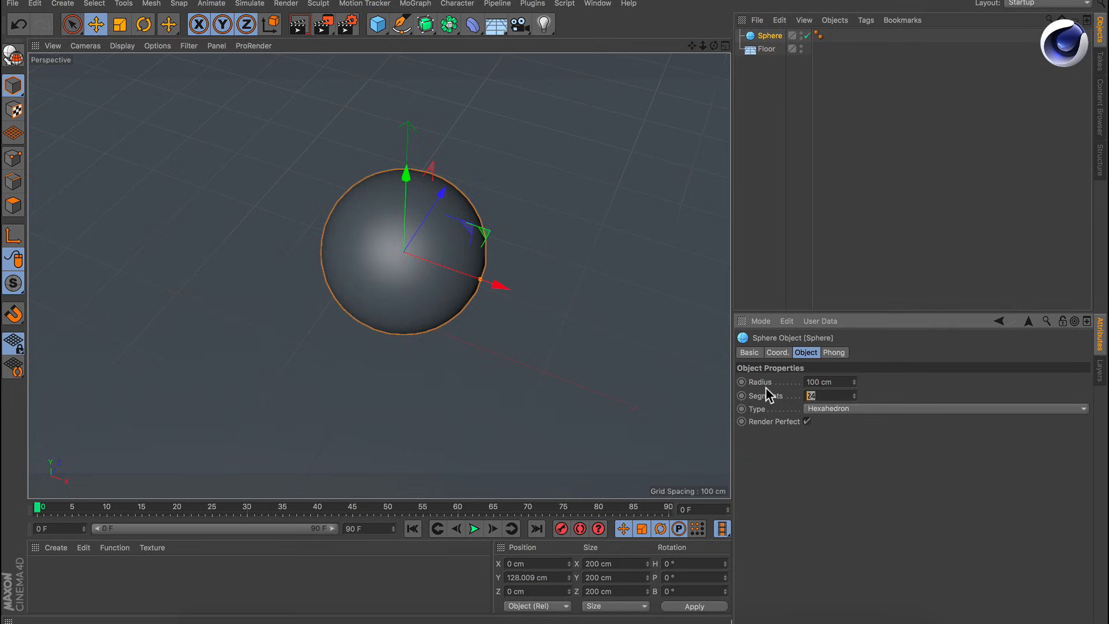
{"action": "type", "text": "12"}
{"action": "key", "text": "Return"}
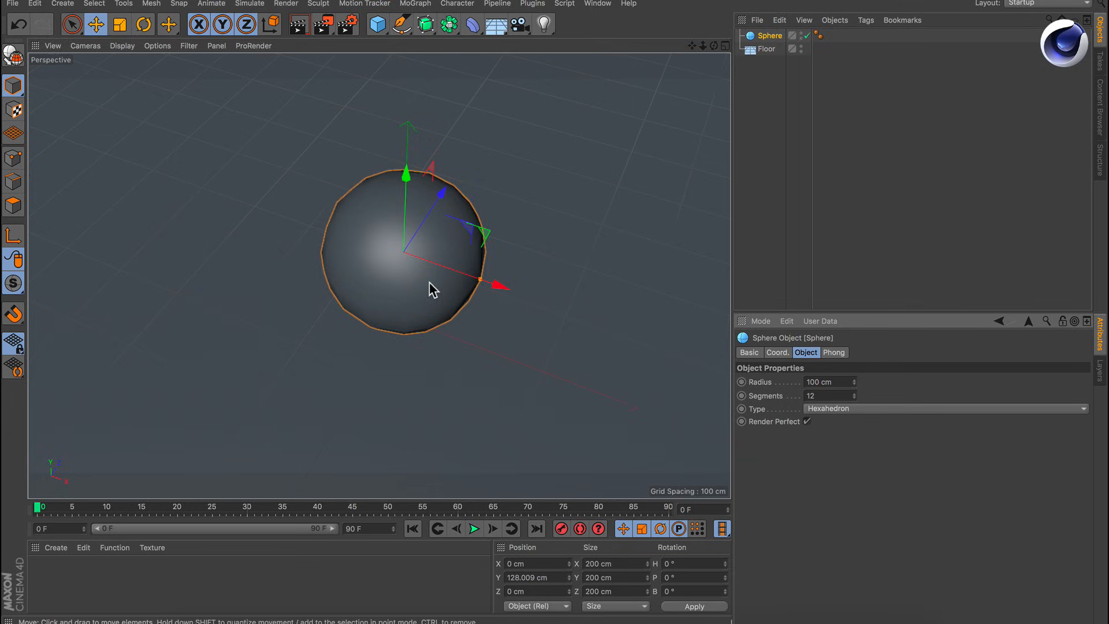
Add Dynamics Body simulation tags to both the Sphere and the Floor.
{"action": "left_click_drag", "start_coordinate": [407, 261], "coordinate": [420, 235], "text": "alt"}
{"action": "left_click", "coordinate": [767, 49], "text": "shift"}
{"action": "right_click", "coordinate": [766, 52]}
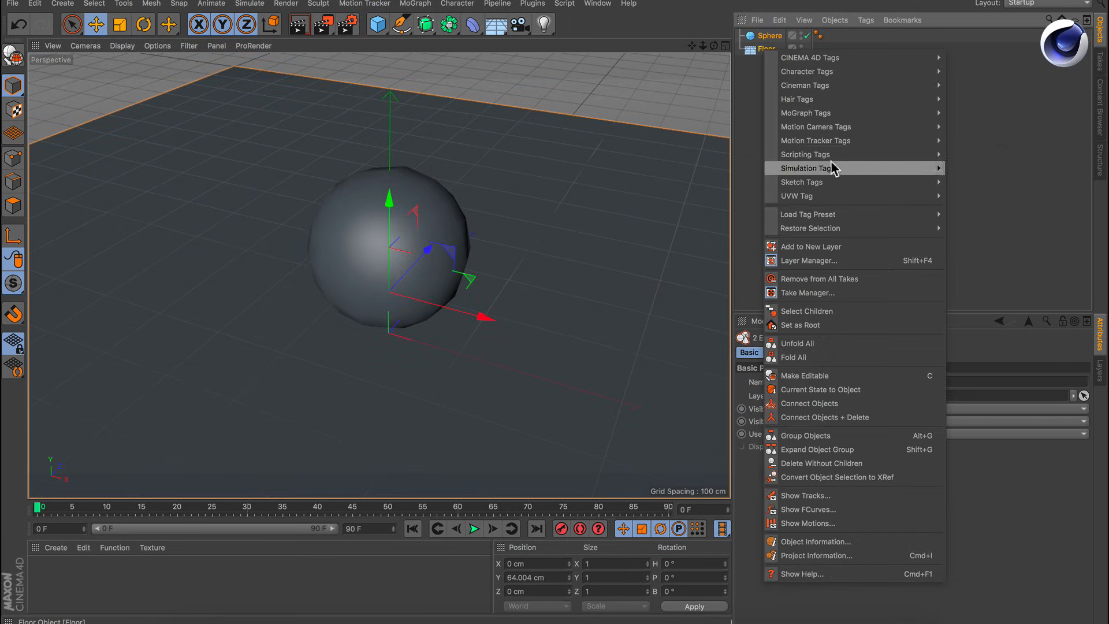
{"action": "mouse_move", "coordinate": [839, 173]}
{"action": "left_click", "coordinate": [979, 168]}
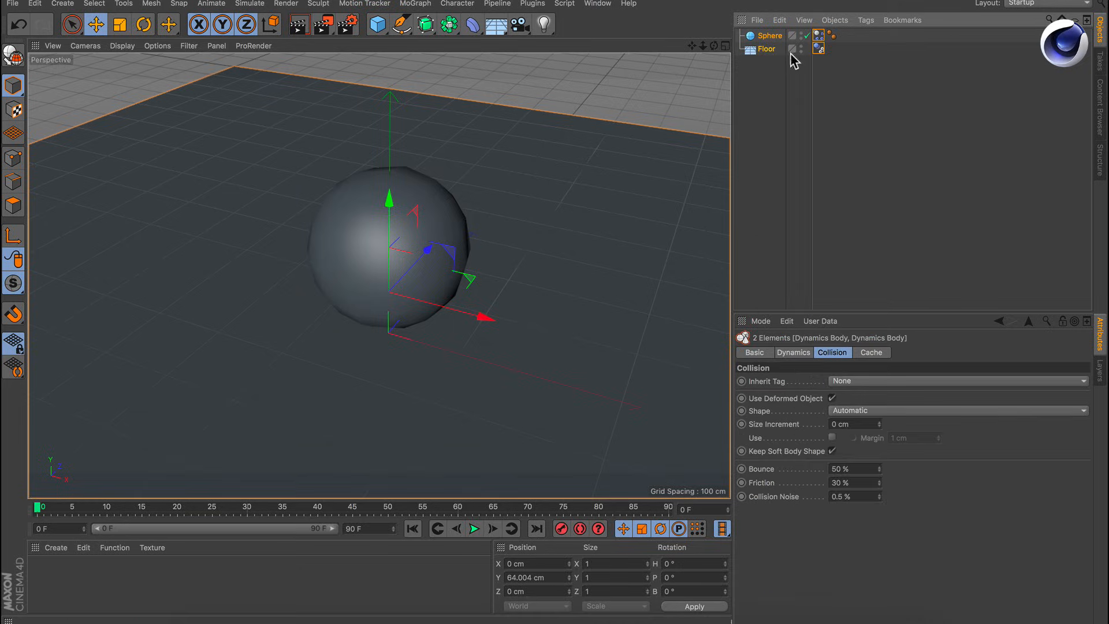
{"action": "left_click", "coordinate": [857, 55]}
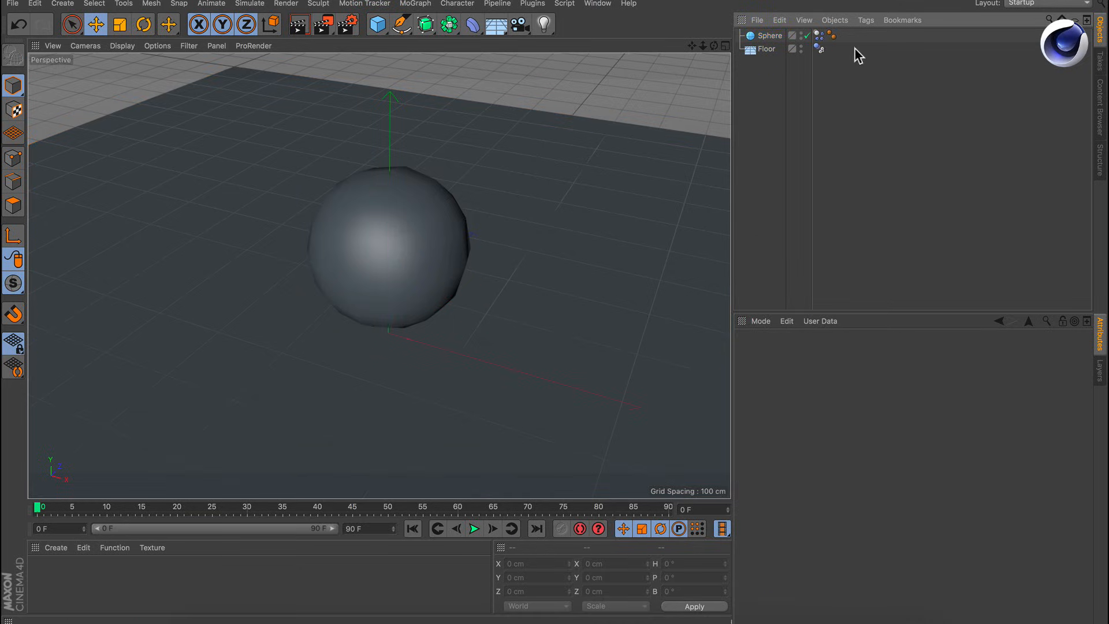
In the Sphere's Dynamics Body tag, set Soft Body to Made of Polygons/Lines.
{"action": "left_click", "coordinate": [818, 36]}
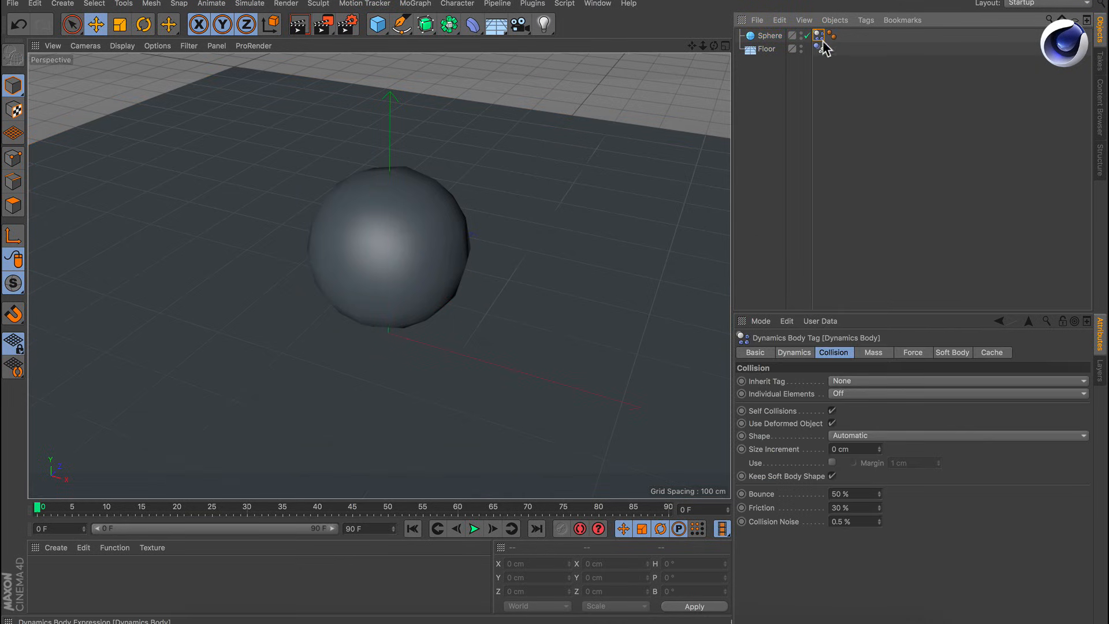
{"action": "left_click", "coordinate": [951, 351]}
{"action": "left_click", "coordinate": [848, 379]}
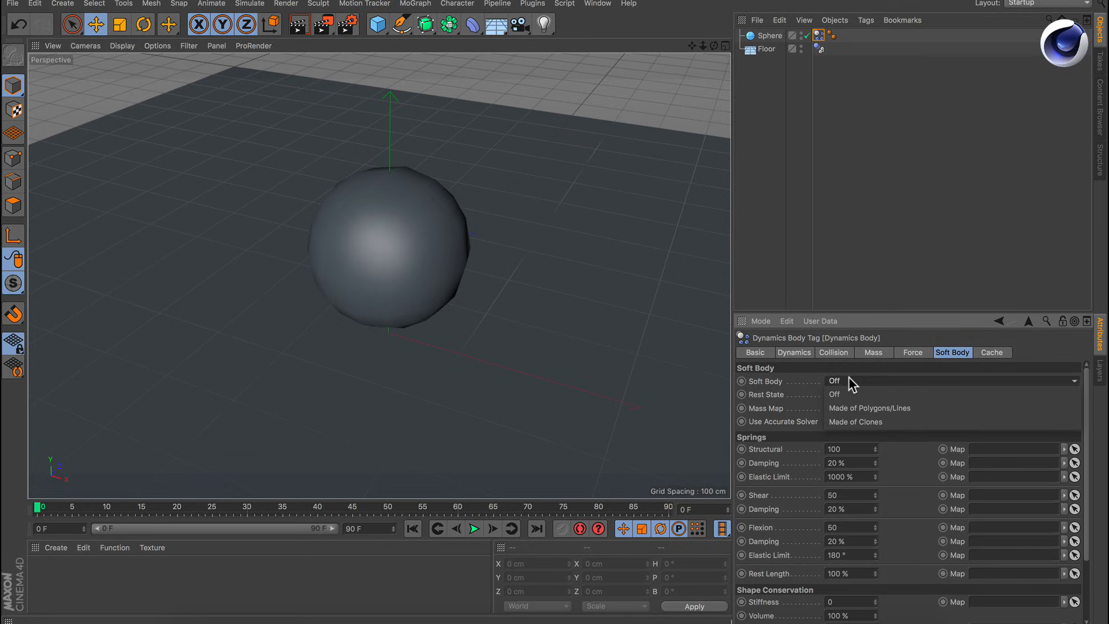
{"action": "left_click", "coordinate": [892, 408]}
Play the simulation to check how the soft-body Sphere lands on the Floor, and stop playback.
{"action": "left_click", "coordinate": [754, 258]}
{"action": "left_click", "coordinate": [473, 528]}
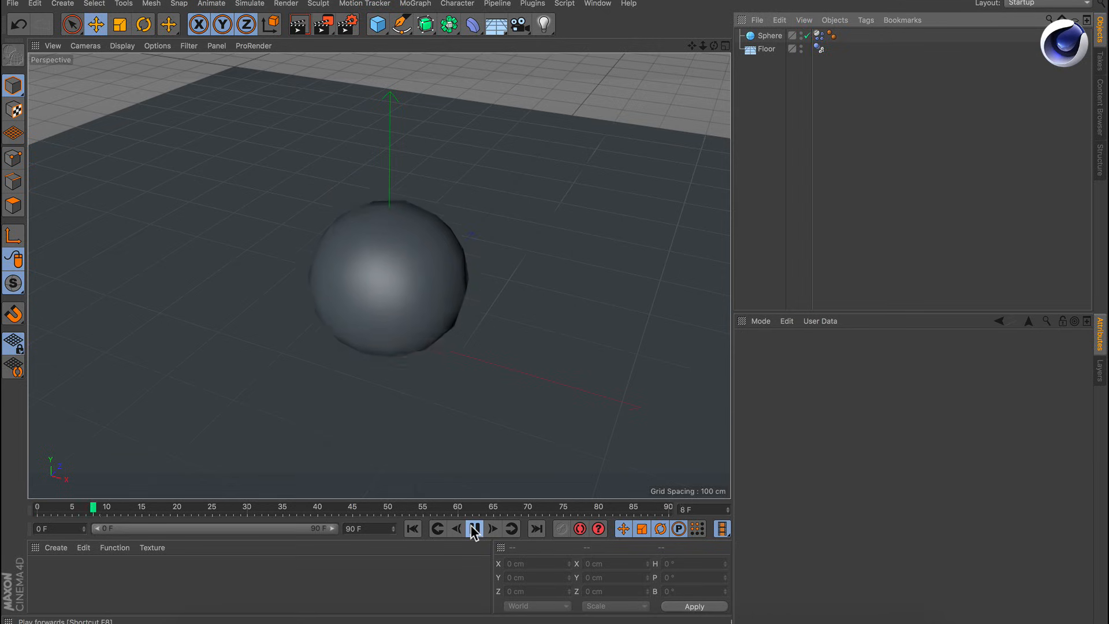
{"action": "left_click_drag", "start_coordinate": [428, 328], "coordinate": [421, 263], "text": "alt"}
{"action": "left_click", "coordinate": [768, 35]}
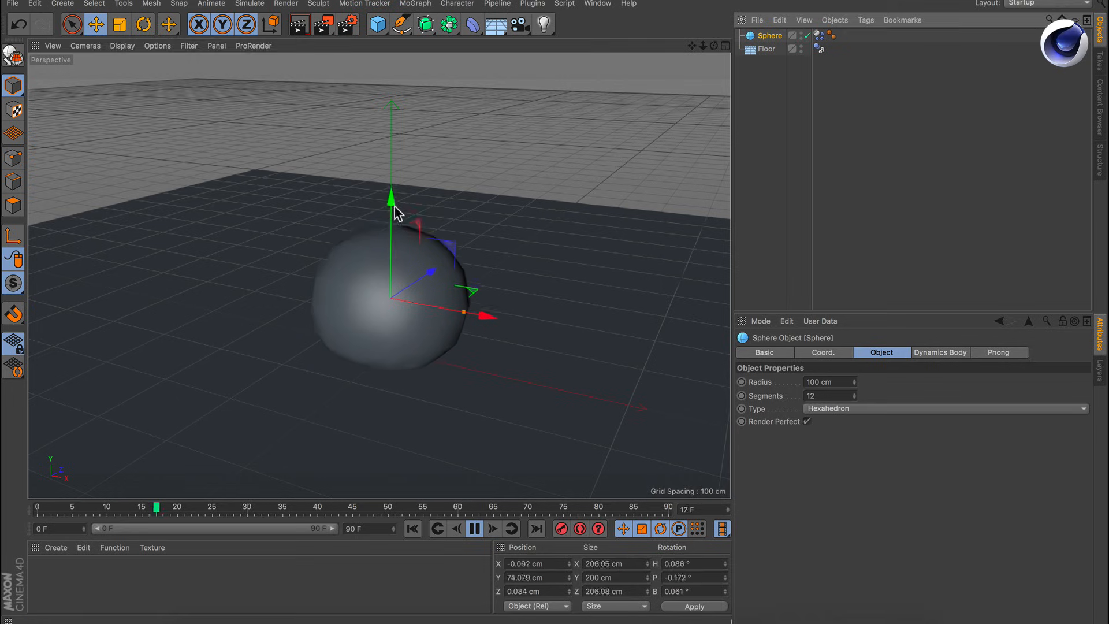
{"action": "left_click", "coordinate": [478, 532]}
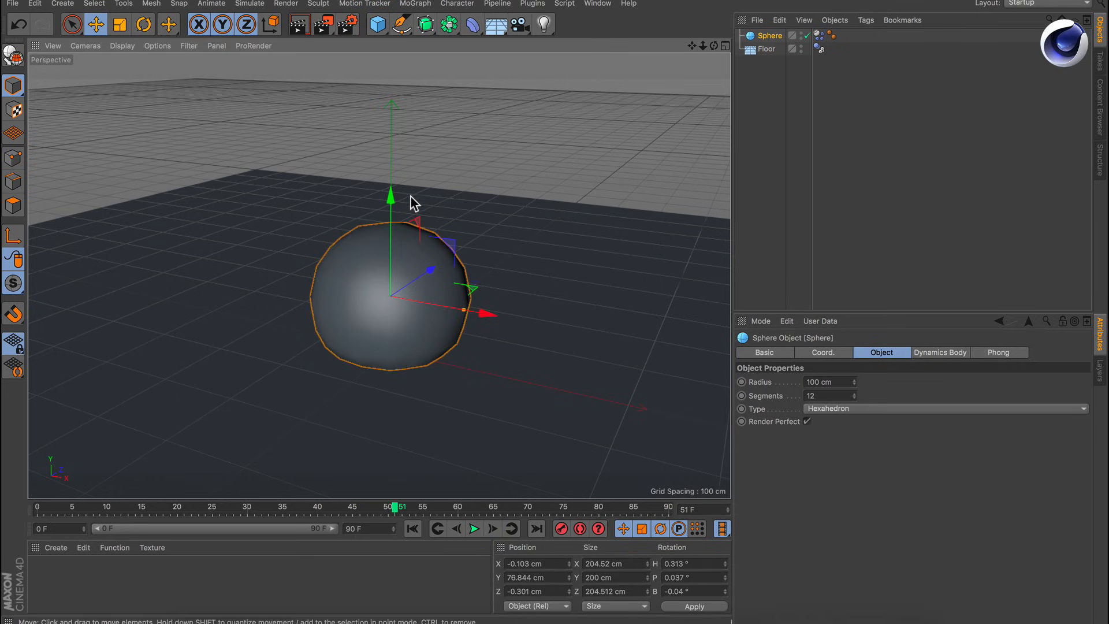
Raise the Sphere to about 286 cm in Y at the first frame and preview its drop, returning to frame 0.
{"action": "left_click", "coordinate": [412, 529]}
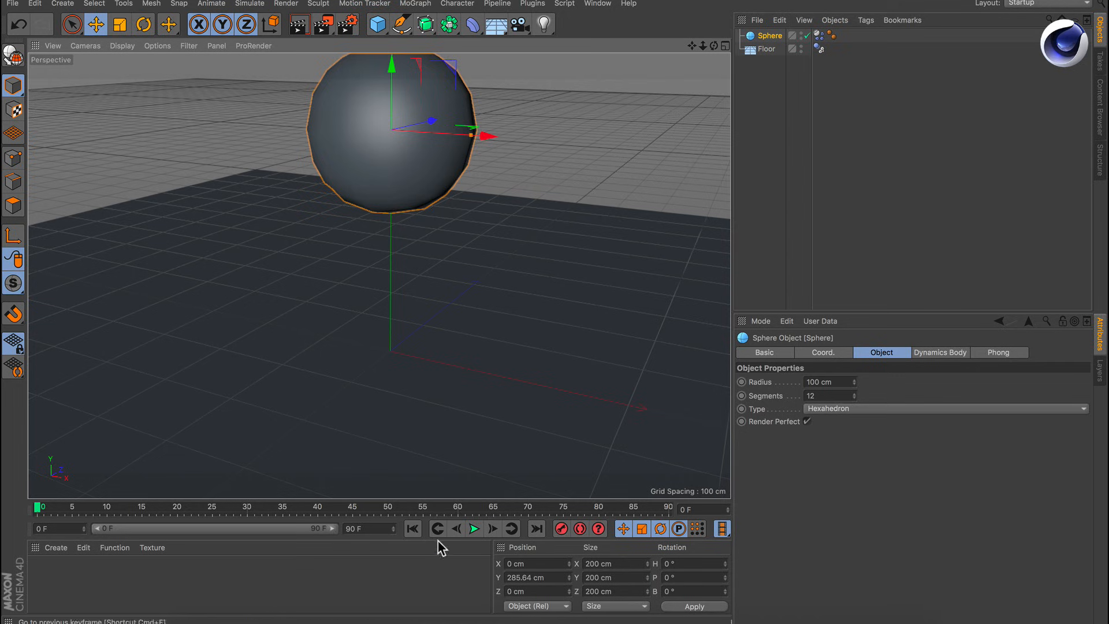
{"action": "left_click", "coordinate": [474, 530]}
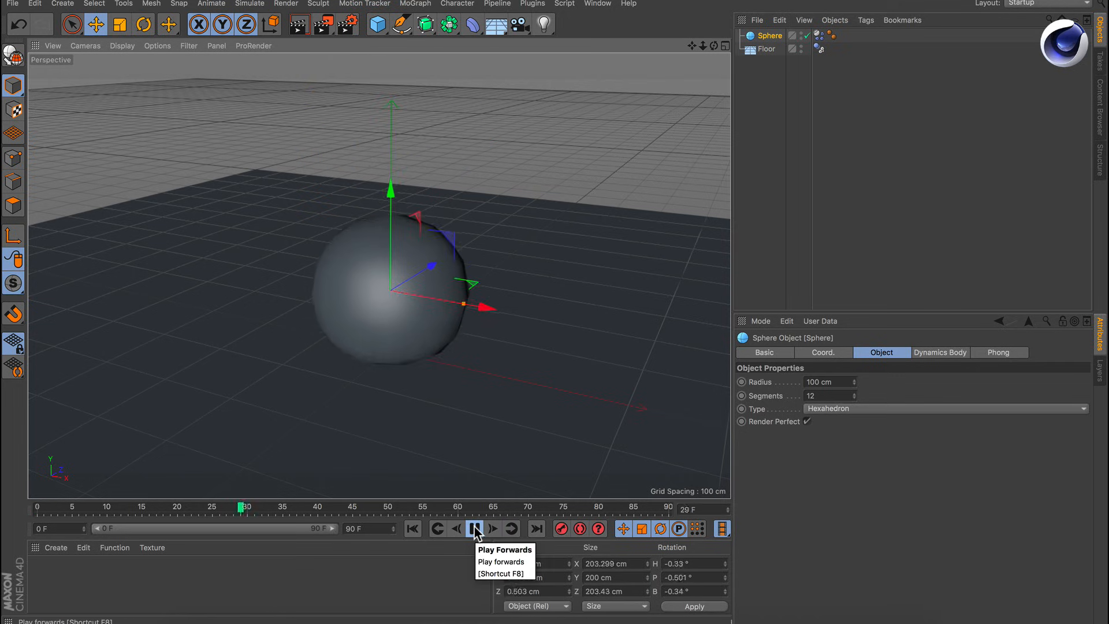
{"action": "left_click", "coordinate": [475, 530]}
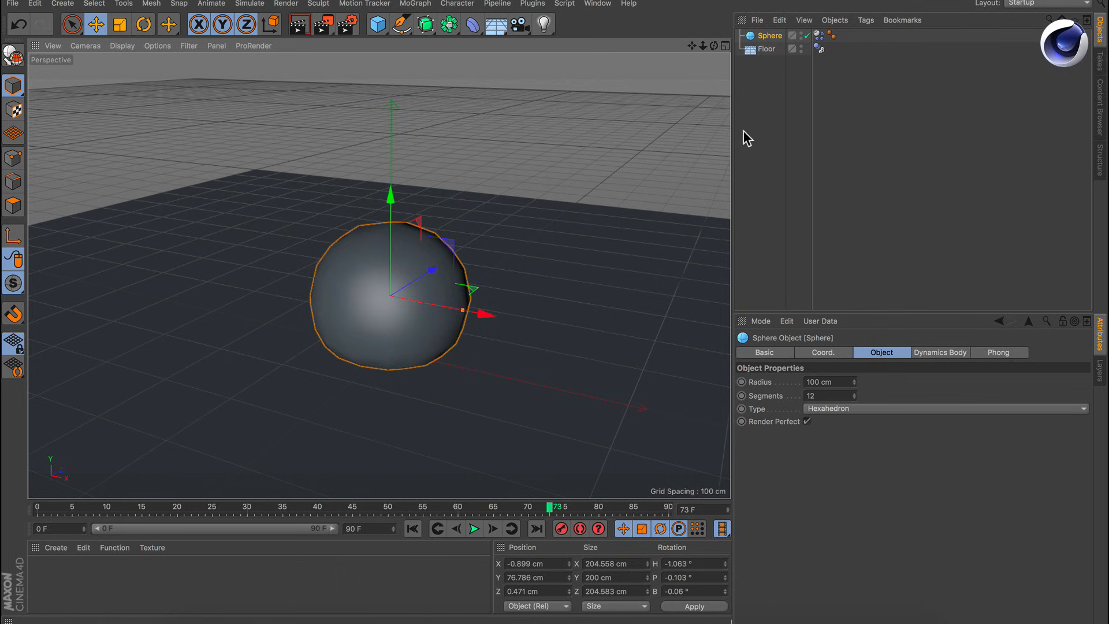
{"action": "left_click", "coordinate": [413, 529]}
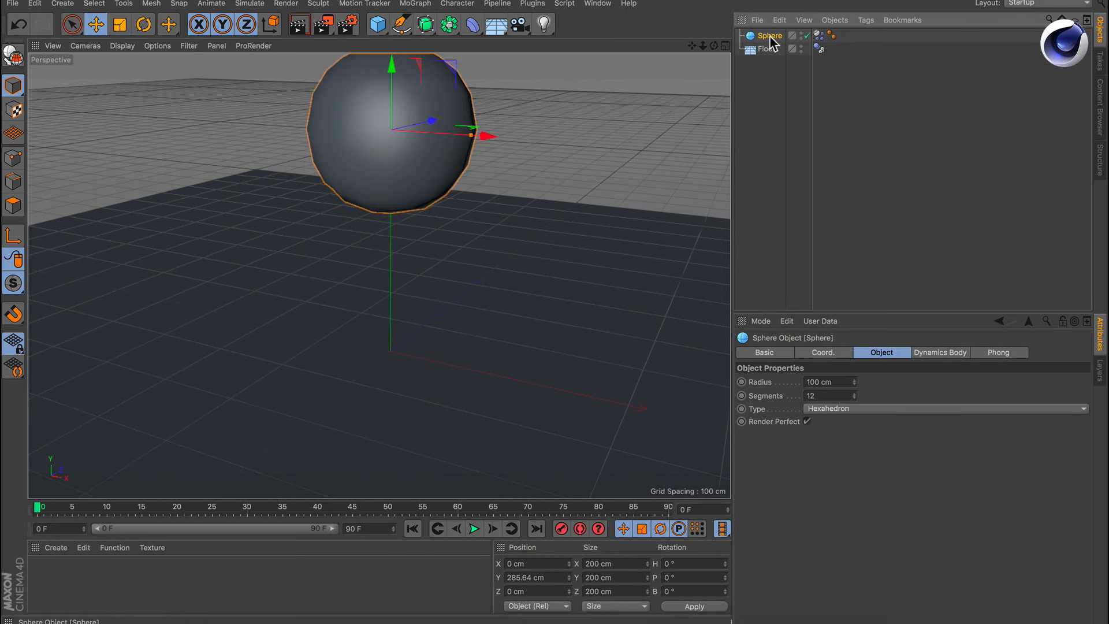
Add a second Sphere at the origin and set its segments to 128.
{"action": "left_click", "coordinate": [377, 24]}
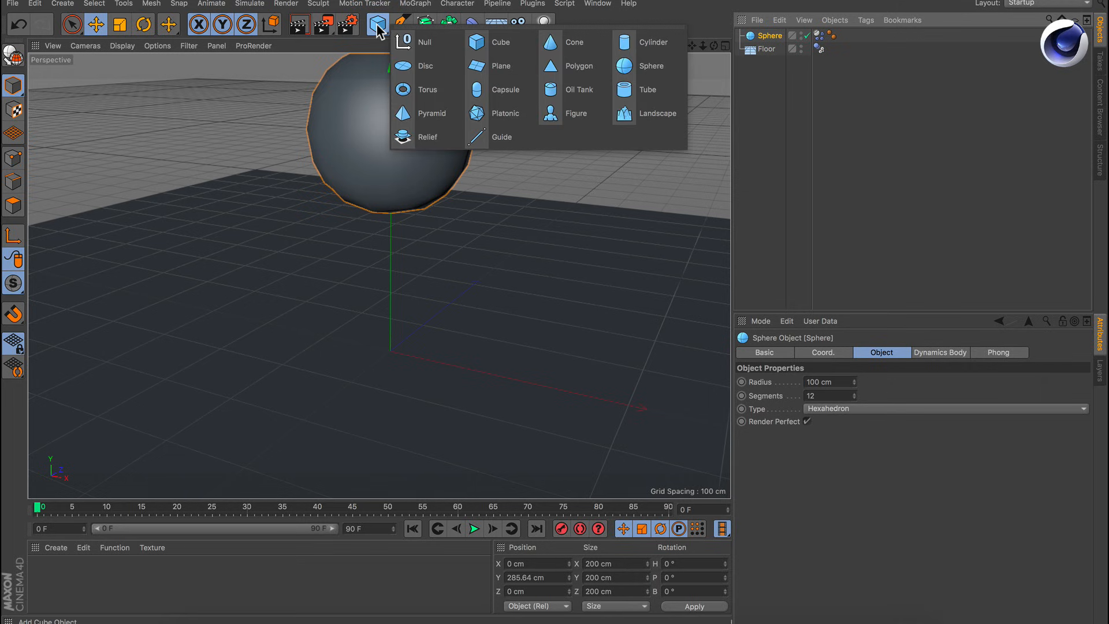
{"action": "left_click", "coordinate": [628, 67]}
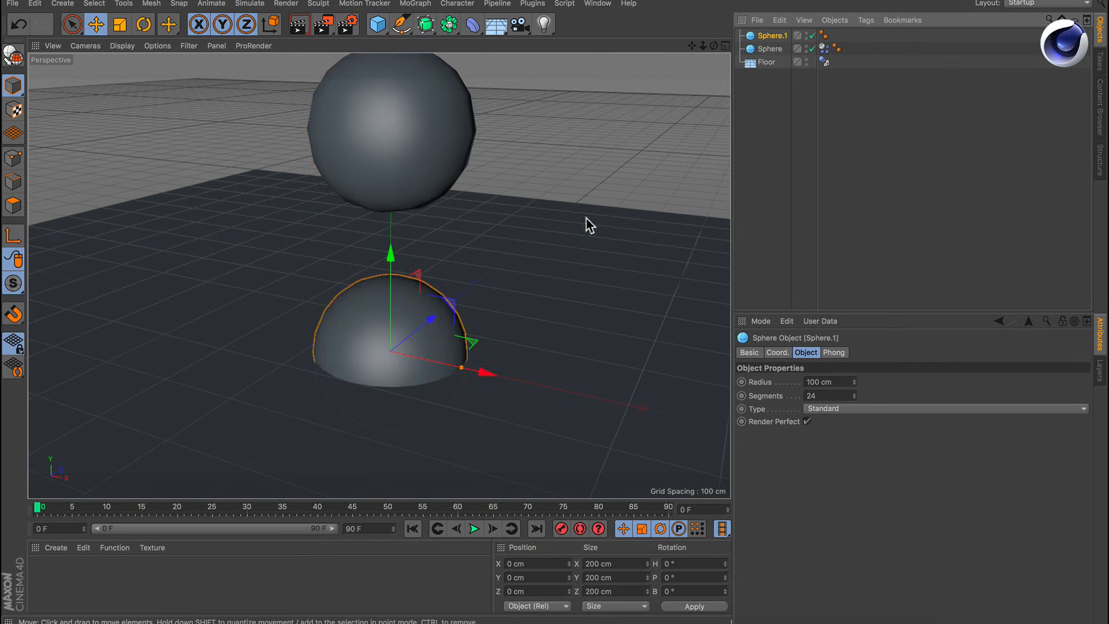
{"action": "left_click", "coordinate": [826, 396]}
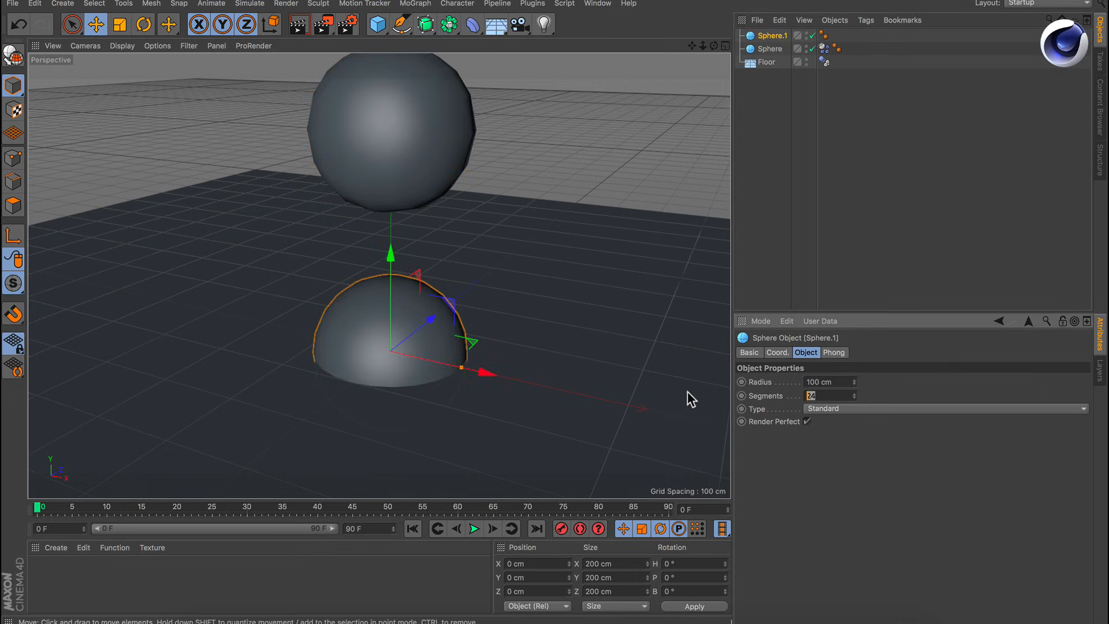
{"action": "type", "text": "128"}
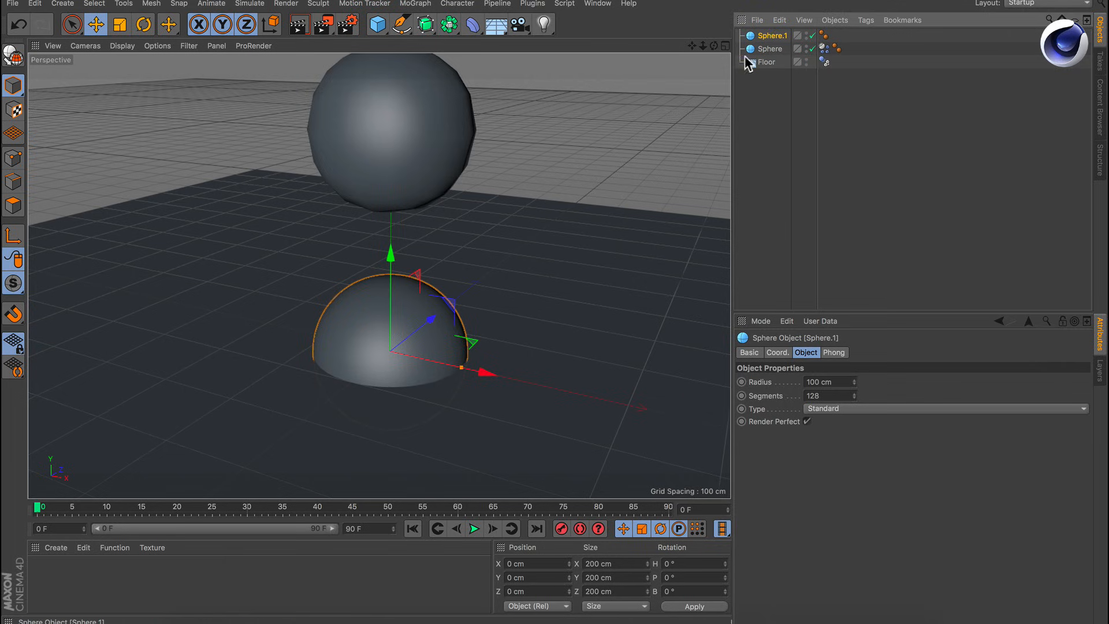
Copy the soft-body Sphere's Y position of 285.64 cm to the new Sphere.1.
{"action": "left_click", "coordinate": [769, 49]}
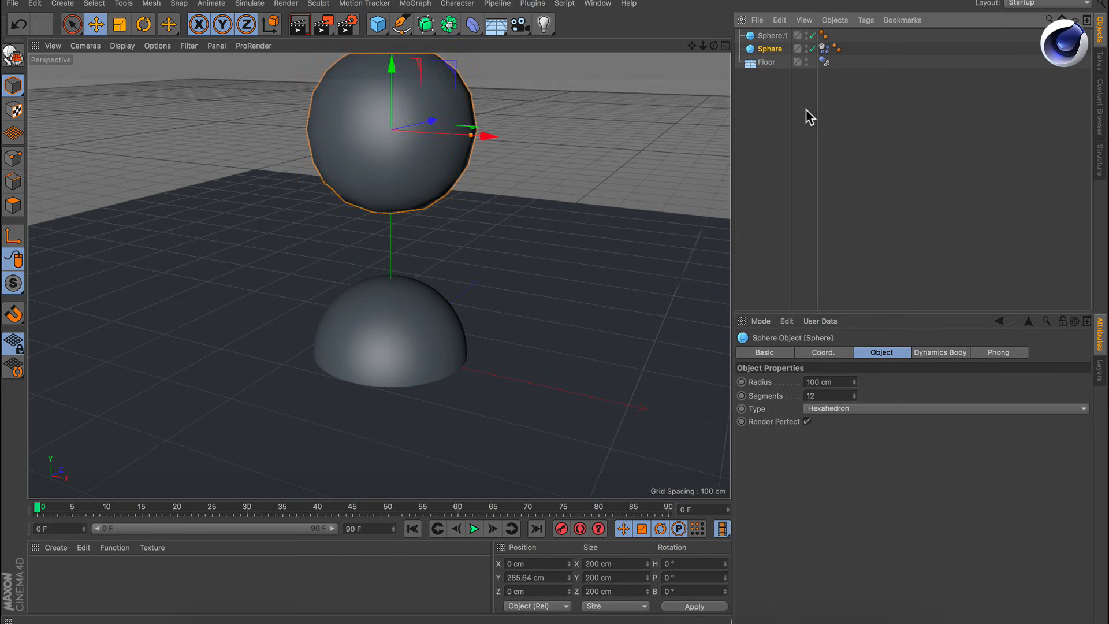
{"action": "left_click", "coordinate": [830, 353]}
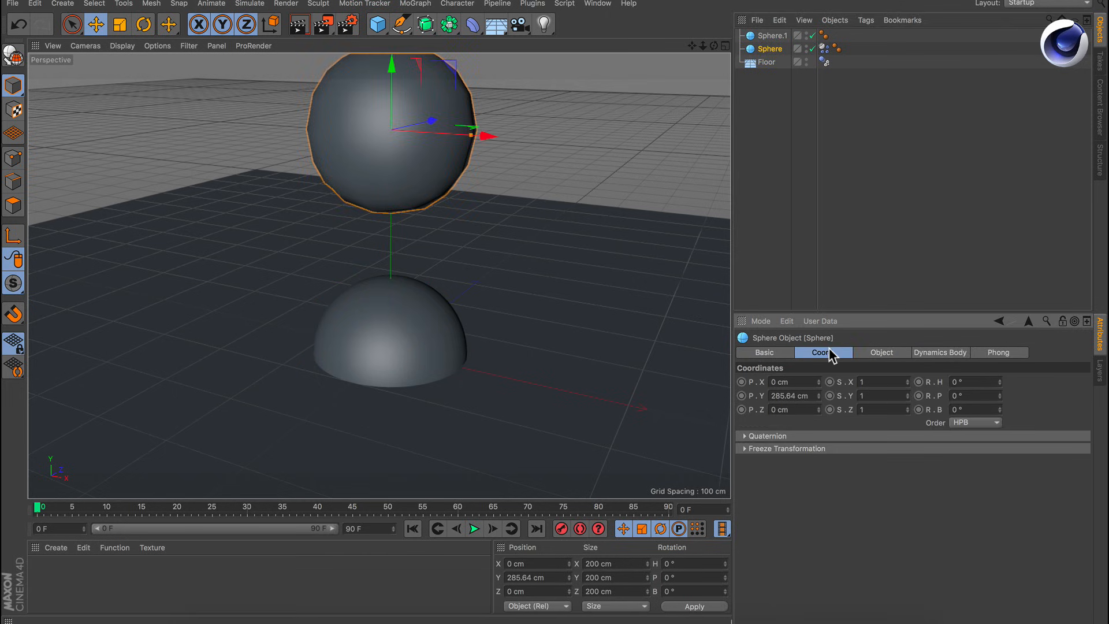
{"action": "left_click", "coordinate": [811, 396]}
{"action": "key", "text": "ctrl+c"}
{"action": "left_click", "coordinate": [763, 37]}
{"action": "left_click", "coordinate": [807, 396]}
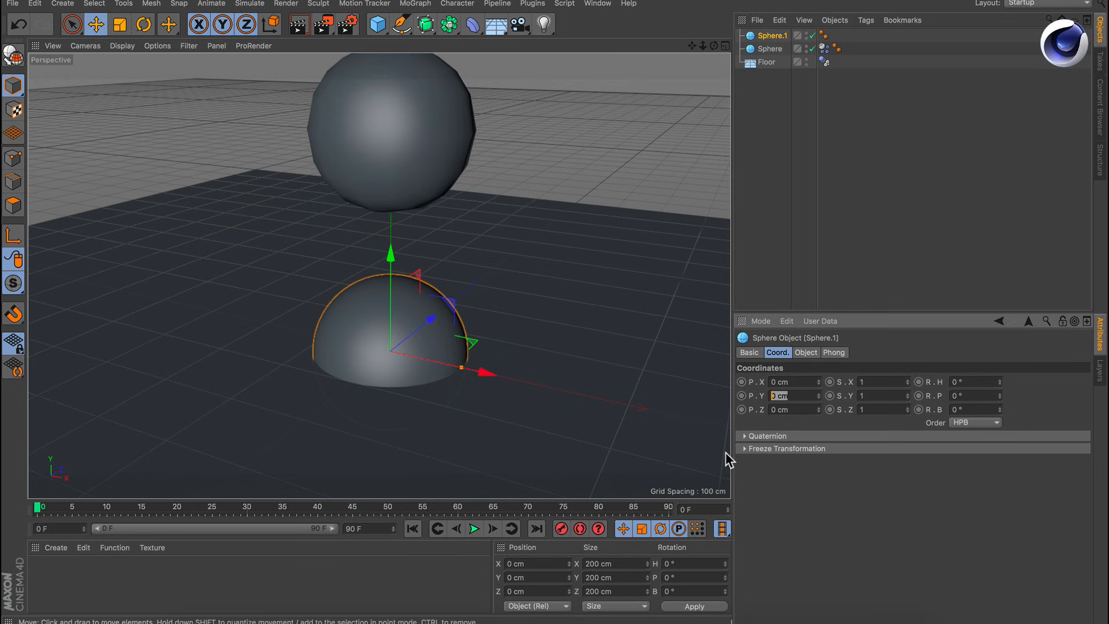
{"action": "key", "text": "ctrl+v"}
{"action": "key", "text": "Return"}
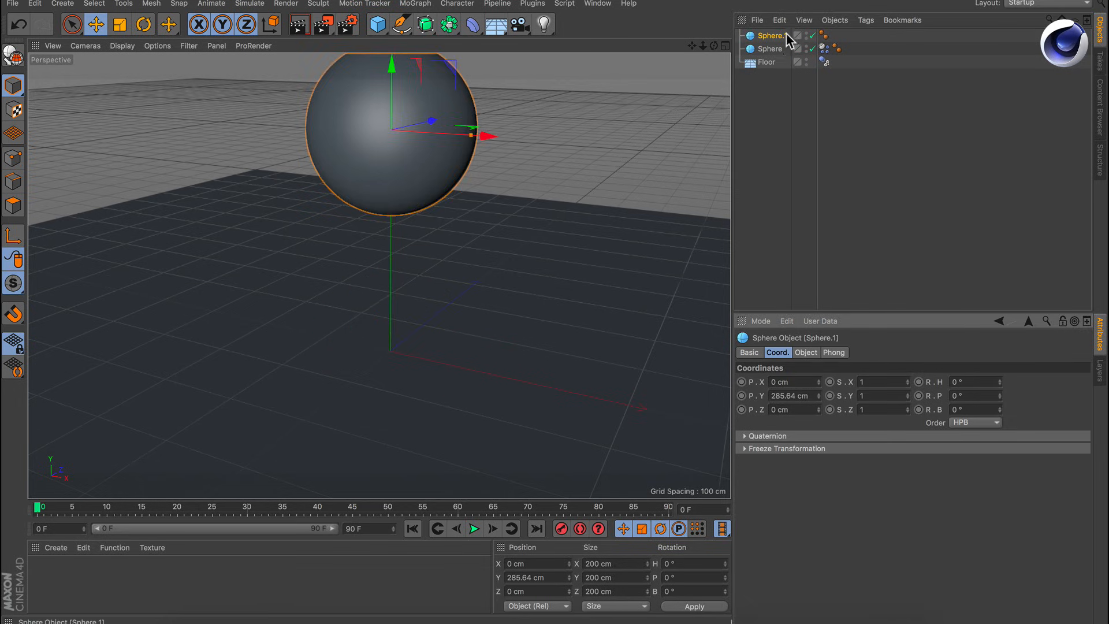
Place Sphere.1 below Sphere in the object hierarchy and add a Mesh deformer as its child.
{"action": "left_click_drag", "start_coordinate": [777, 36], "coordinate": [771, 57]}
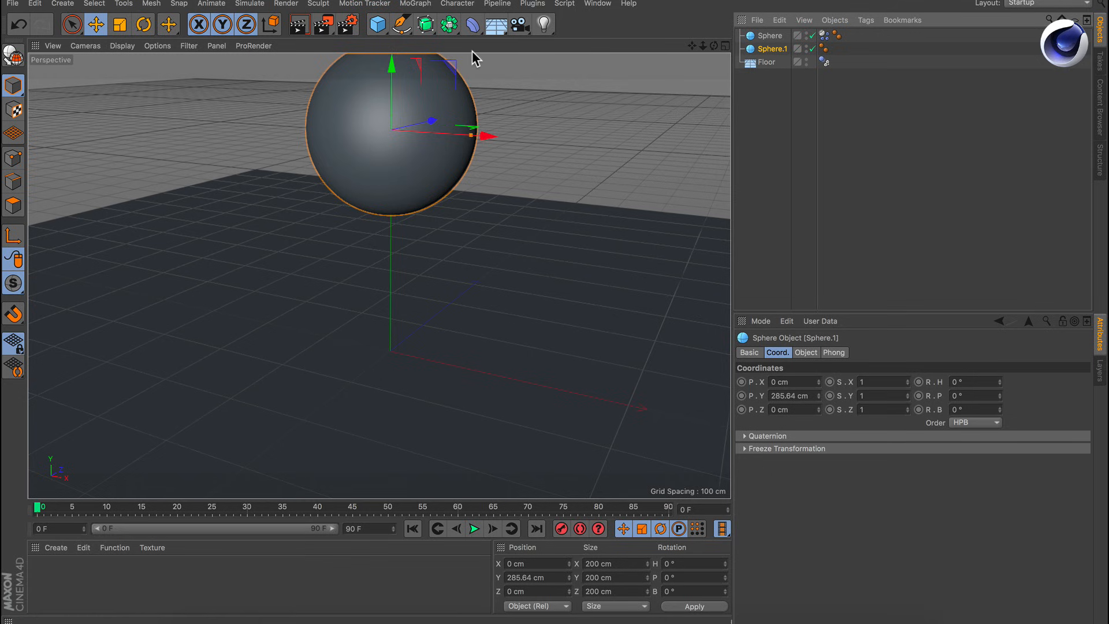
{"action": "left_click", "coordinate": [472, 26]}
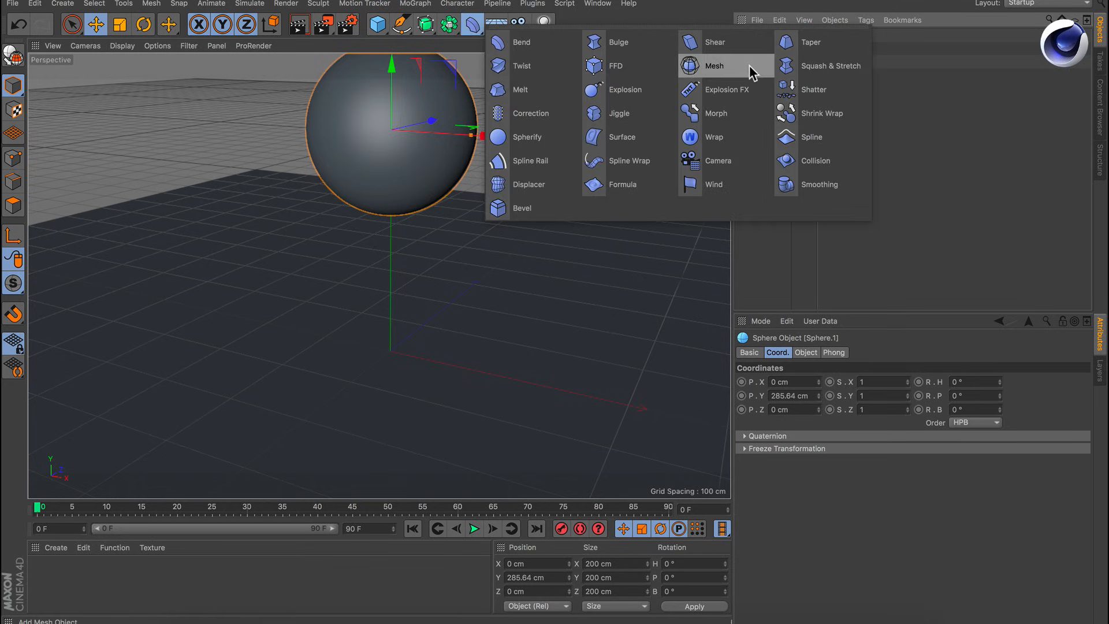
{"action": "left_click", "coordinate": [702, 70]}
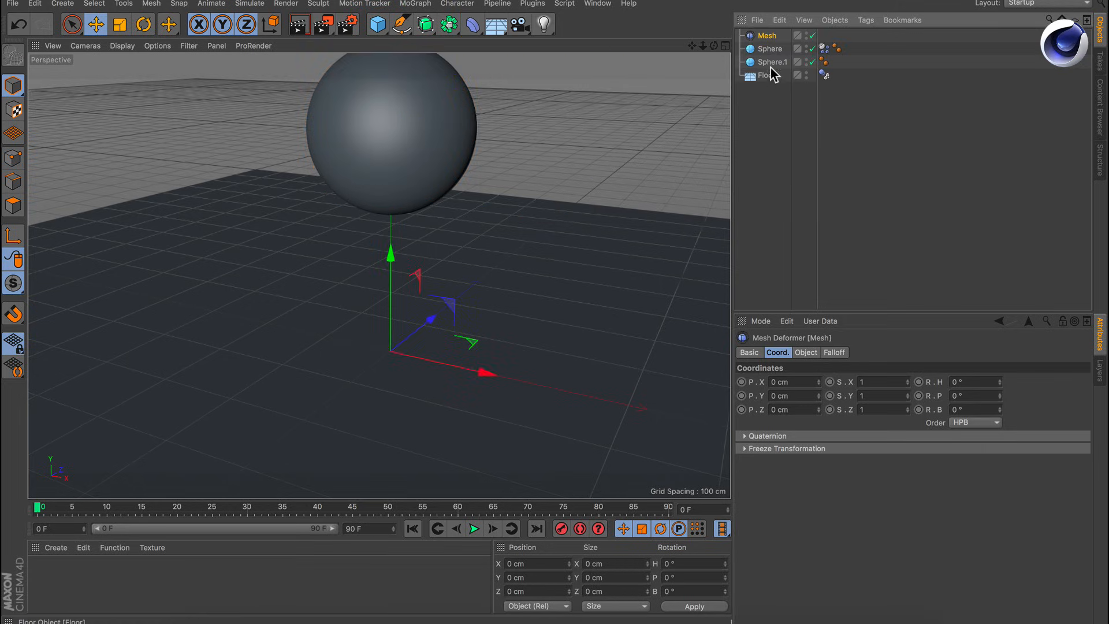
{"action": "left_click_drag", "start_coordinate": [777, 36], "coordinate": [771, 61]}
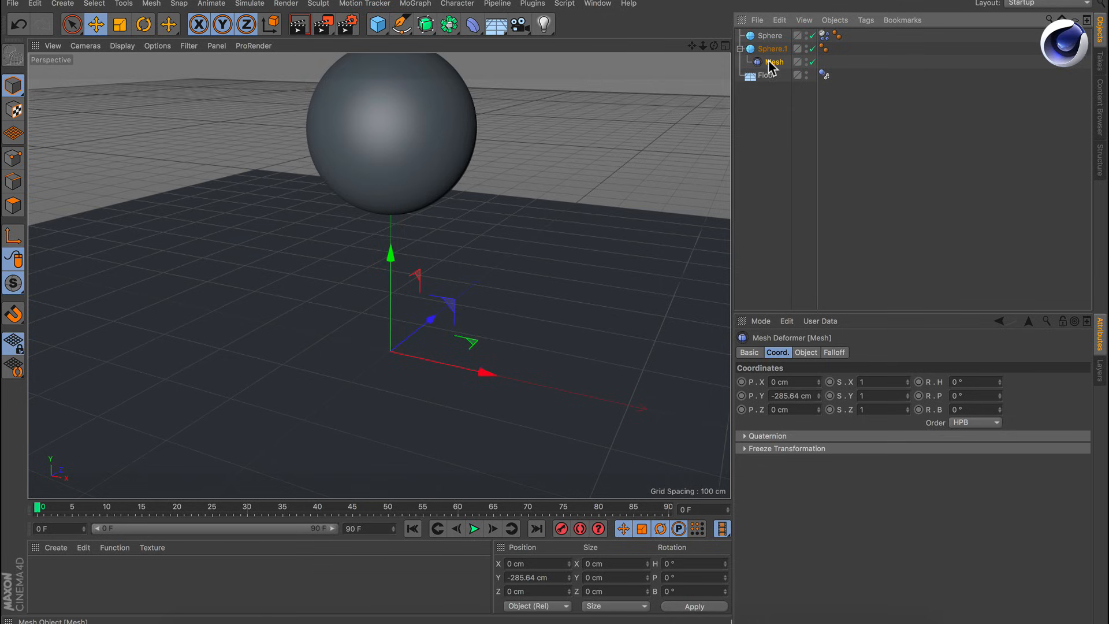
Assign the low-poly Sphere as the Mesh deformer's cage and initialize the deformer.
{"action": "left_click", "coordinate": [807, 353]}
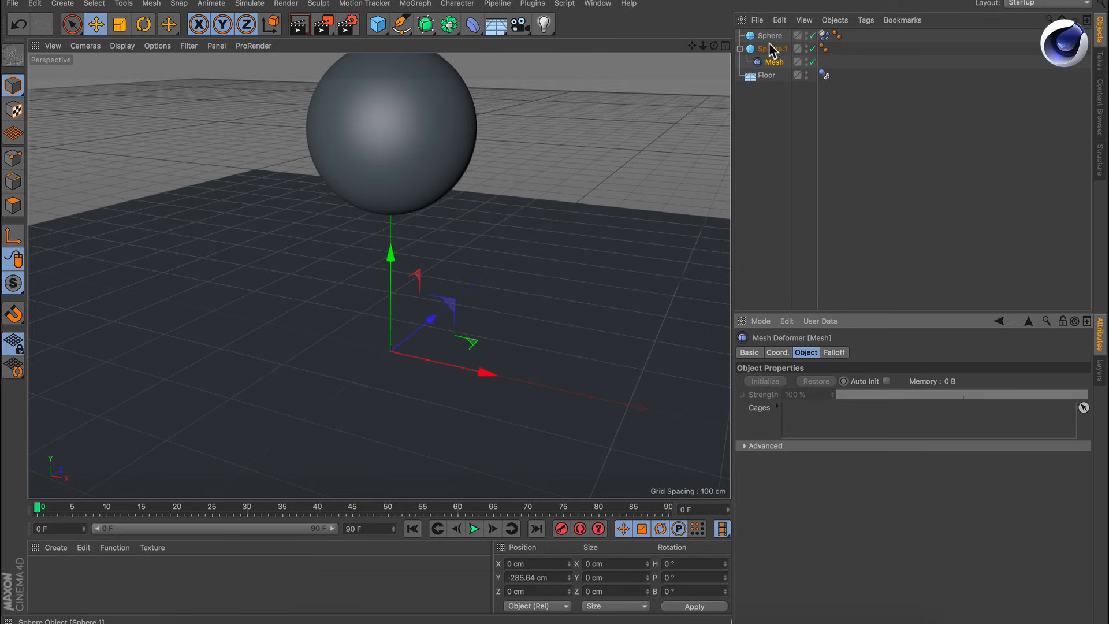
{"action": "left_click_drag", "start_coordinate": [767, 35], "coordinate": [831, 414]}
{"action": "left_click", "coordinate": [765, 380]}
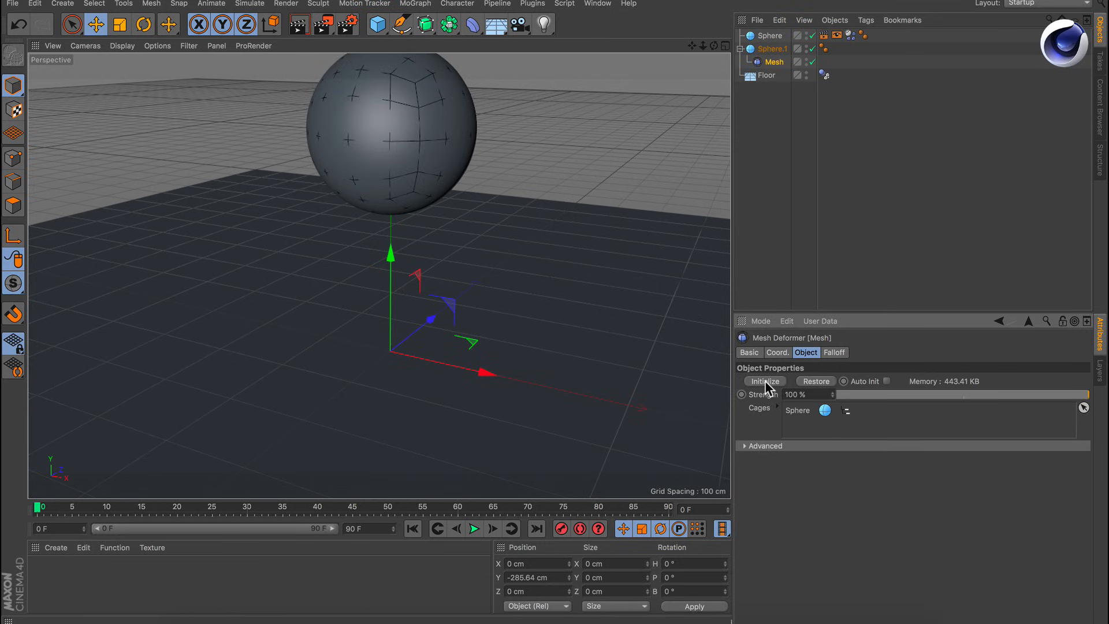
Hide the low-poly cage Sphere and play the animation briefly to test the Mesh deformer.
{"action": "left_click", "coordinate": [807, 35]}
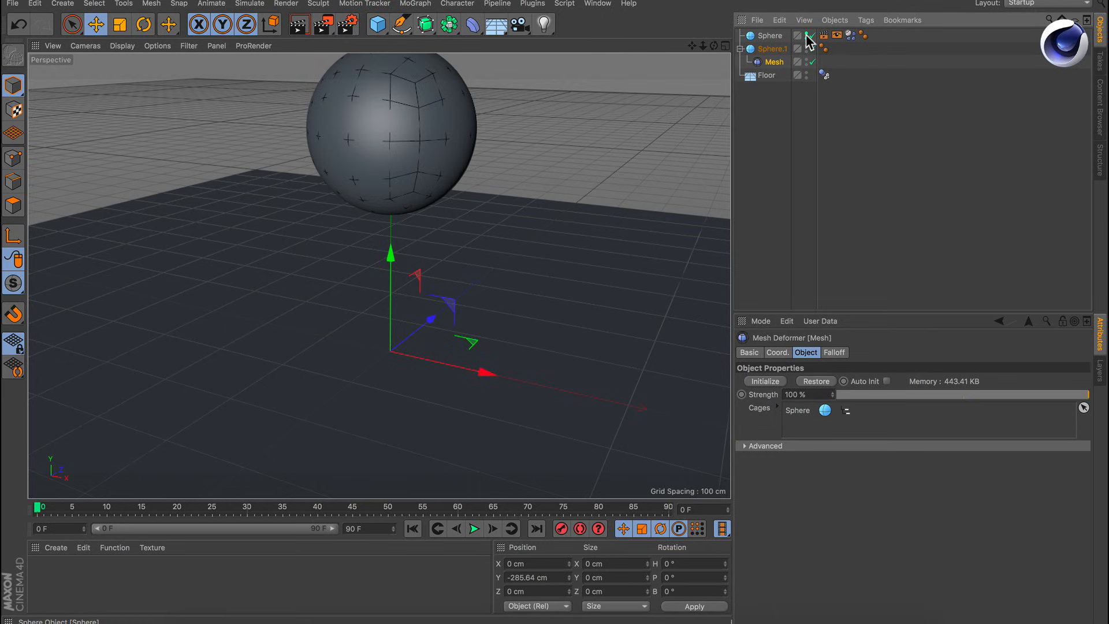
{"action": "left_click", "coordinate": [807, 35]}
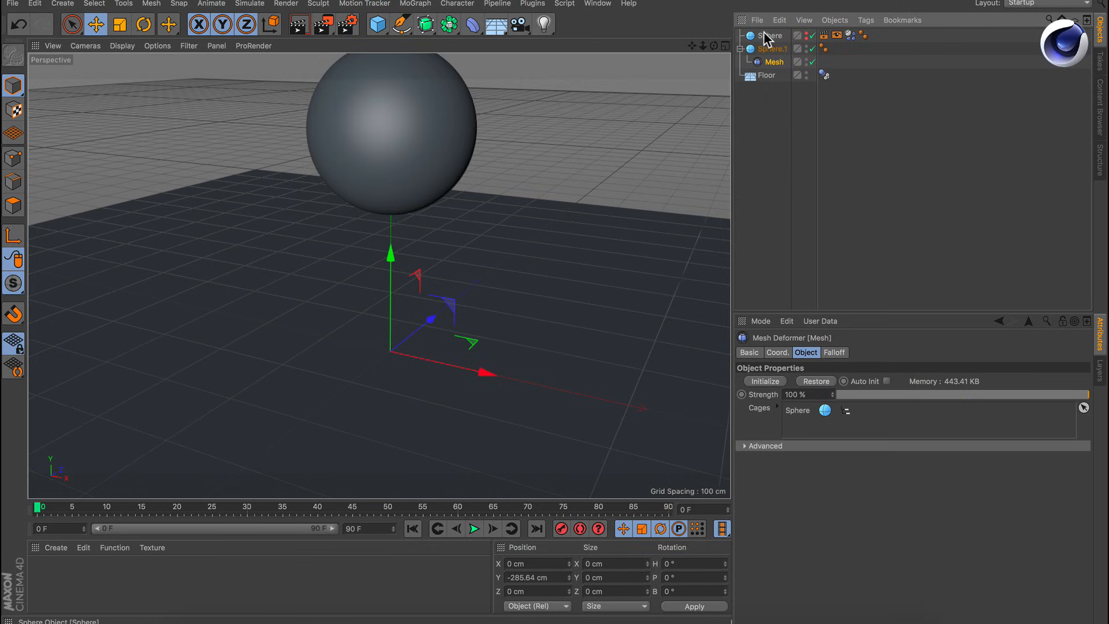
{"action": "left_click", "coordinate": [473, 529]}
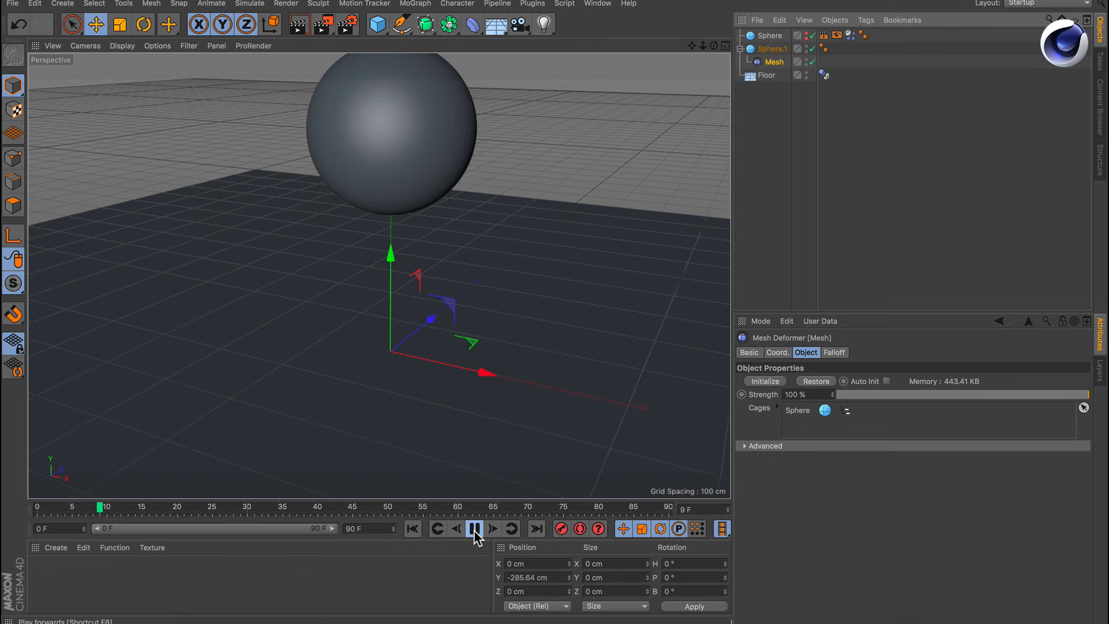
{"action": "left_click", "coordinate": [473, 528]}
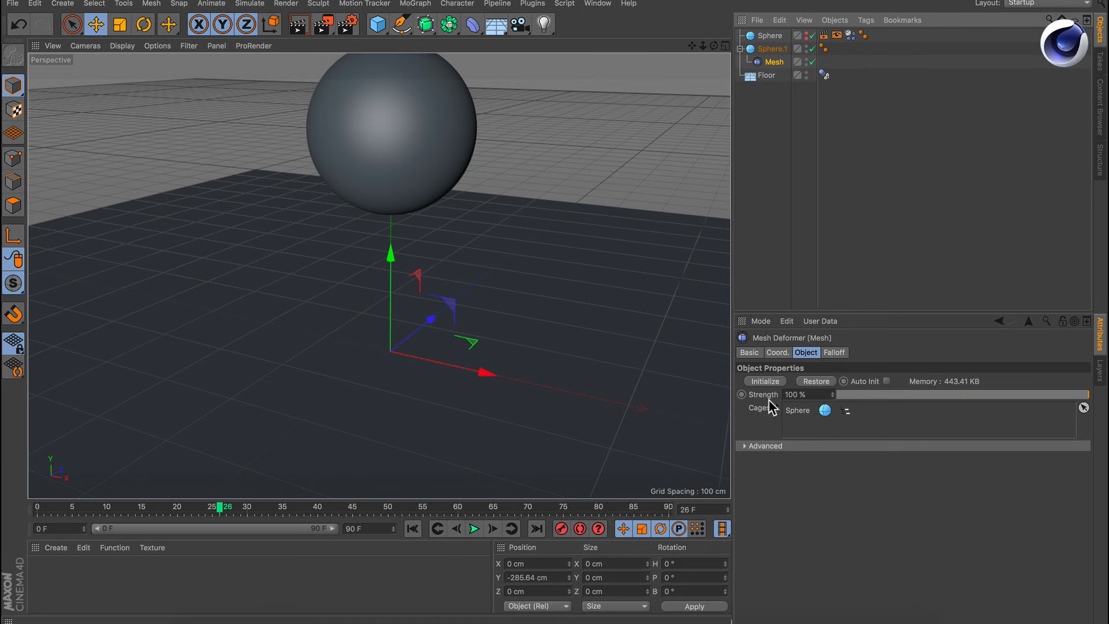
Set the Mesh deformer's advanced External option to Surface and return to the first frame.
{"action": "left_click", "coordinate": [758, 446]}
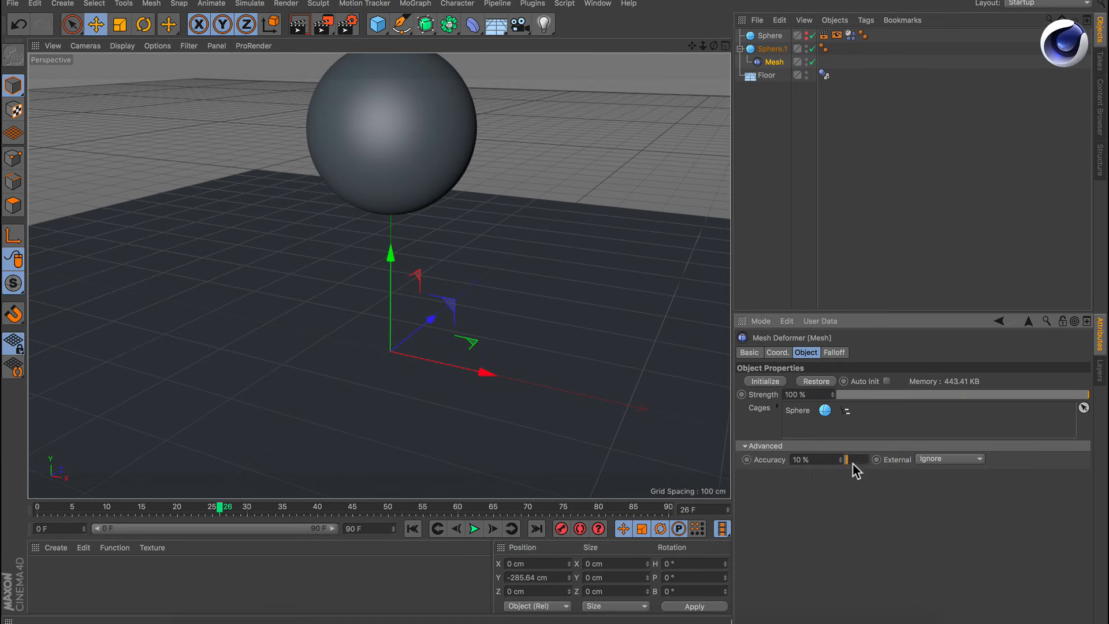
{"action": "left_click", "coordinate": [937, 459]}
{"action": "left_click", "coordinate": [957, 485]}
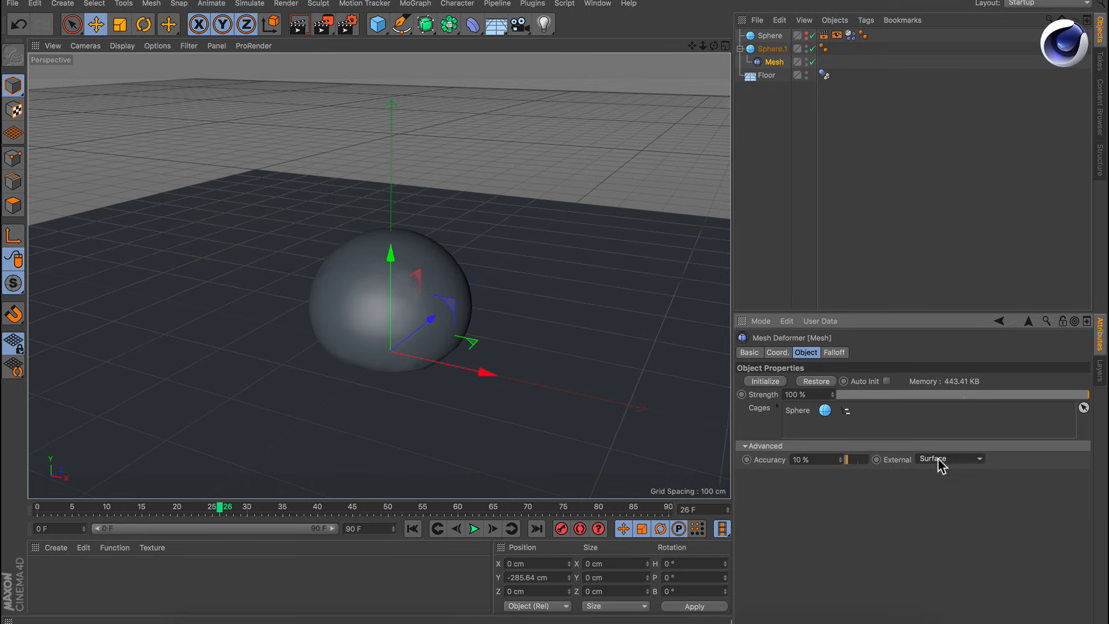
{"action": "left_click", "coordinate": [411, 529]}
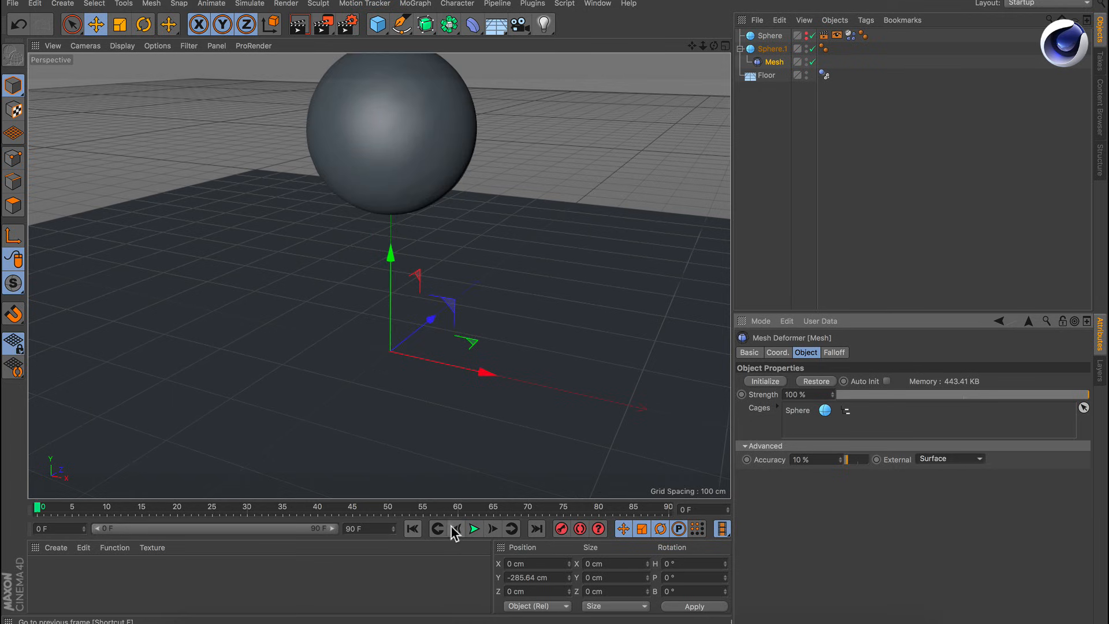
Play the bounce animation with the sphere displayed in Gouraud Shading (Lines), and stop playback.
{"action": "left_click", "coordinate": [475, 529]}
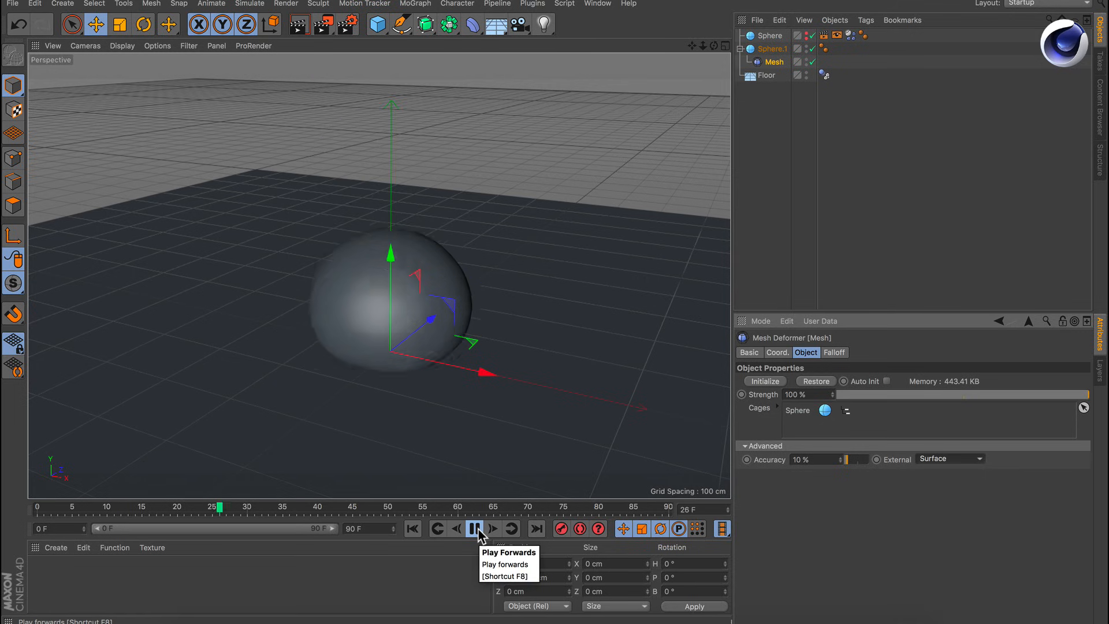
{"action": "key", "text": "n"}
{"action": "key", "text": "b"}
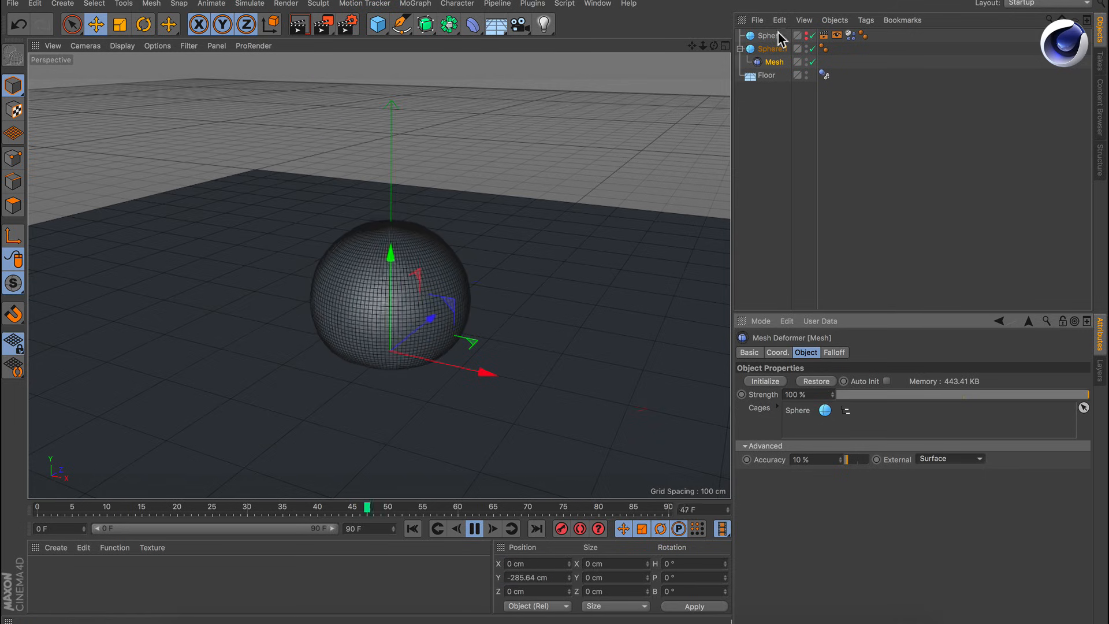
{"action": "left_click", "coordinate": [475, 529]}
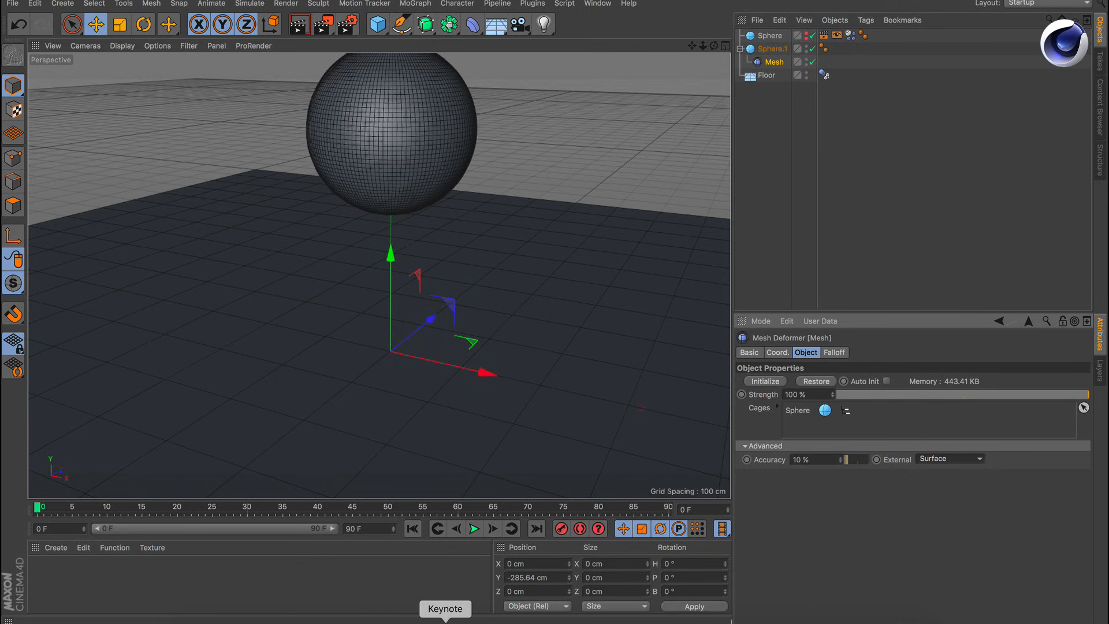
Switch to the Keynote presentation and play the video of the BMX rider among colourful balls on slide 13.
{"action": "left_click", "coordinate": [445, 623]}
{"action": "left_click", "coordinate": [65, 461]}
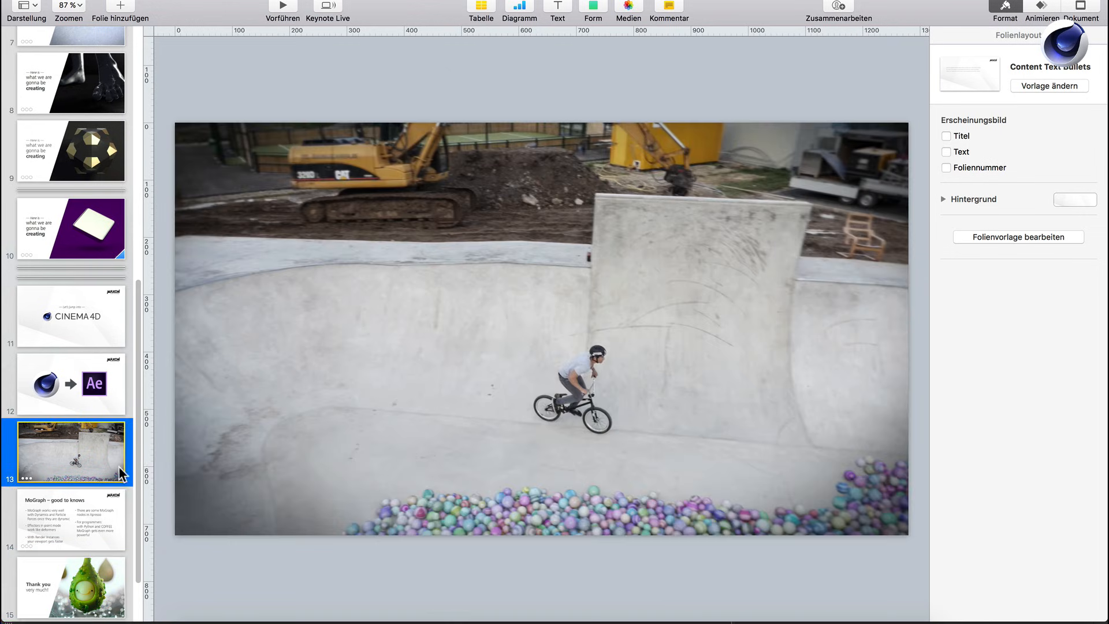
{"action": "left_click", "coordinate": [618, 372]}
{"action": "left_click", "coordinate": [541, 328]}
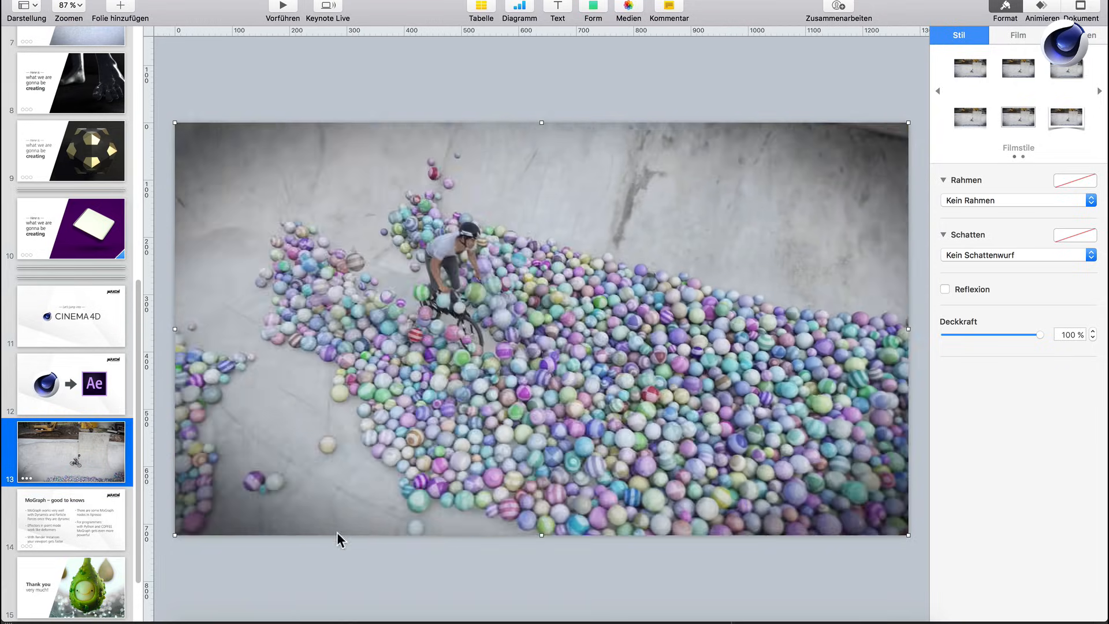
{"action": "left_click", "coordinate": [466, 484]}
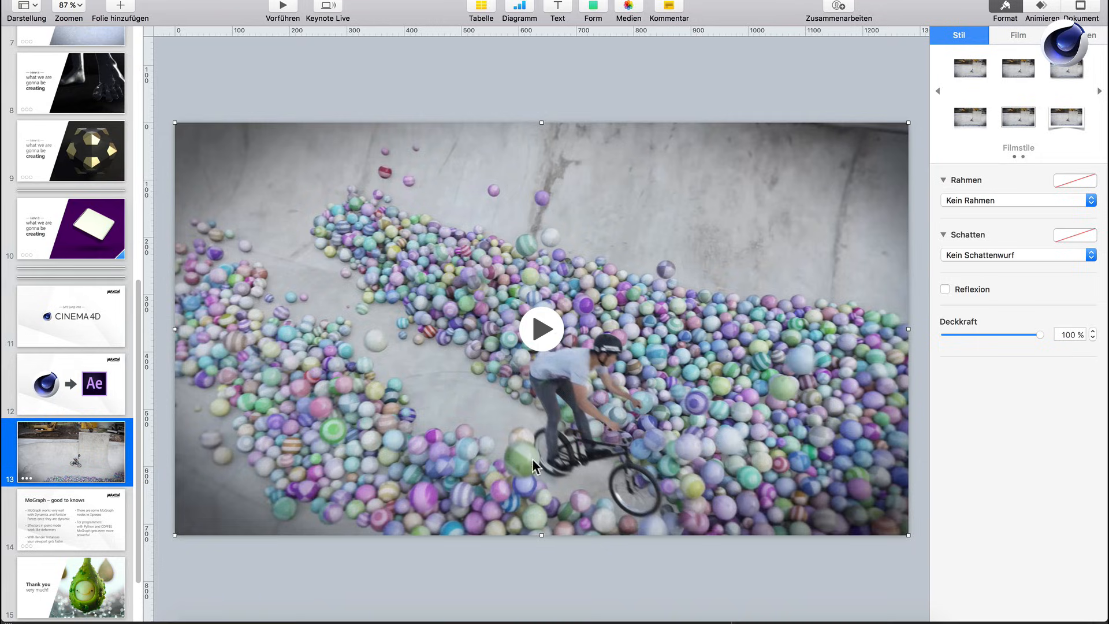
{"action": "left_click", "coordinate": [531, 327]}
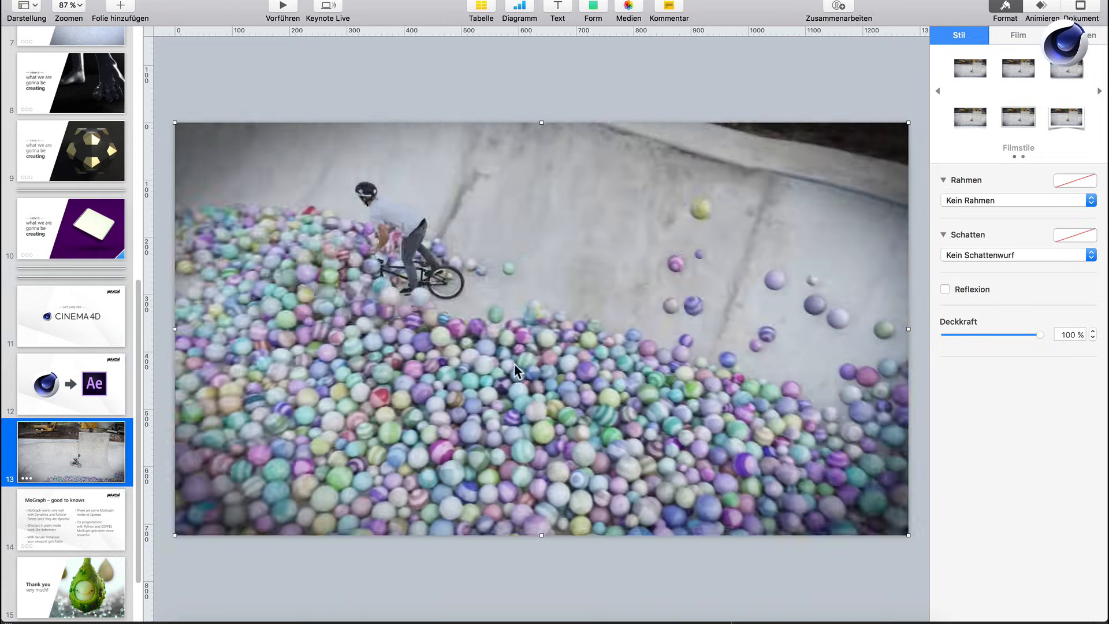
{"action": "left_click", "coordinate": [515, 363]}
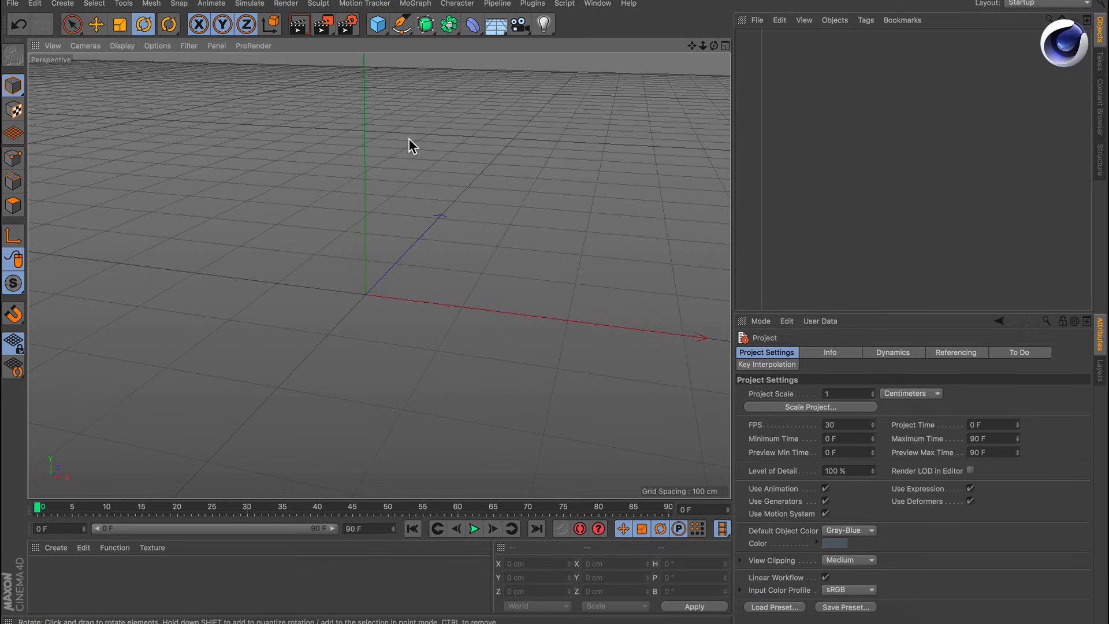
Add a cube to the empty Cinema 4D scene and set its X, Y and Z sizes to 20 cm.
{"action": "left_click", "coordinate": [377, 25]}
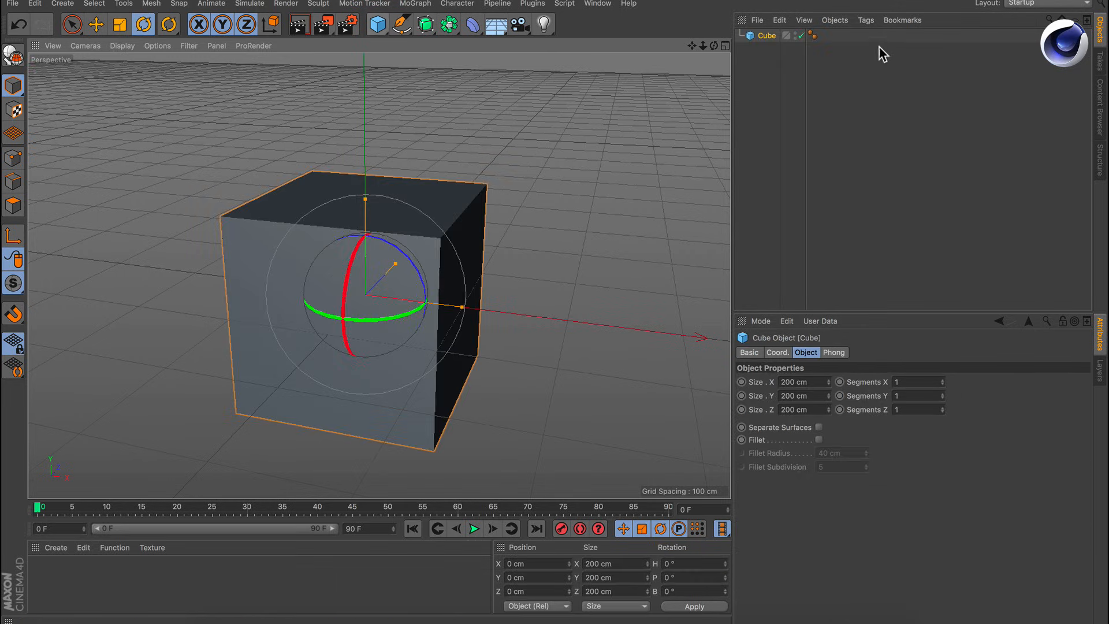
{"action": "left_click", "coordinate": [817, 382]}
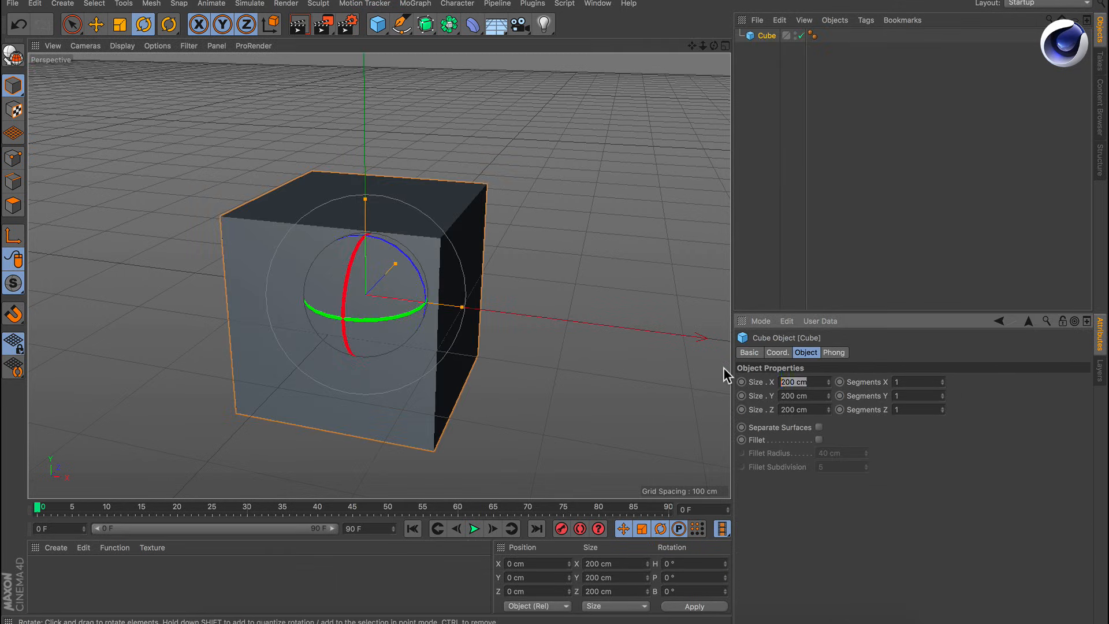
{"action": "type", "text": "20"}
{"action": "key", "text": "Tab"}
{"action": "type", "text": "20"}
{"action": "key", "text": "Tab"}
{"action": "type", "text": "20"}
{"action": "key", "text": "Return"}
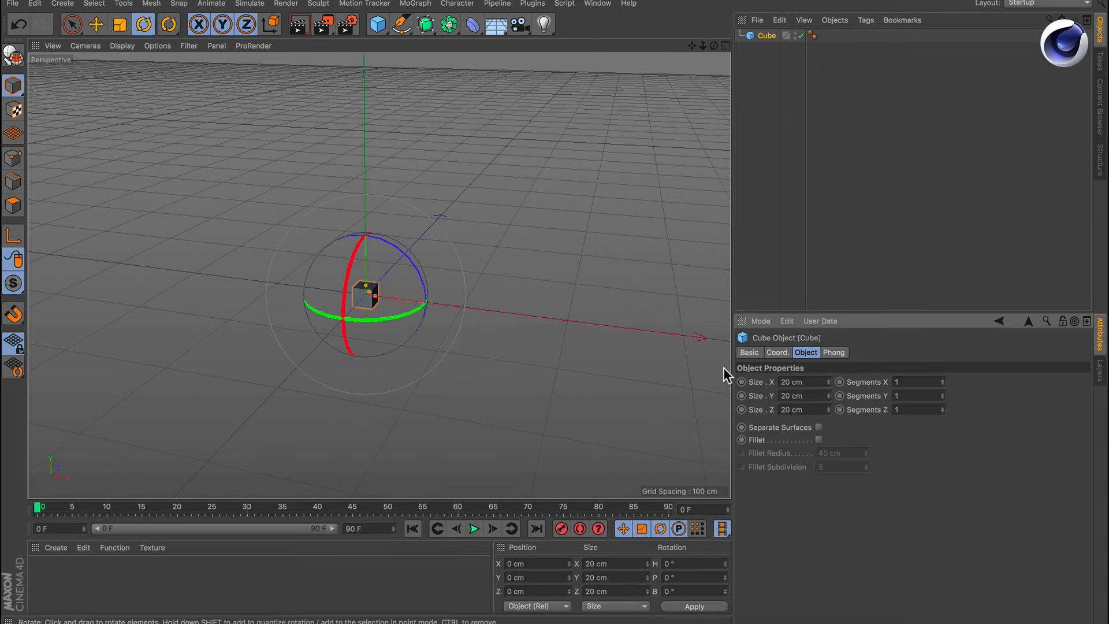
Place the cube in a linear Cloner with 32 clones, using a per-step offset of 21 cm in X and 0 cm in Y.
{"action": "left_click", "coordinate": [415, 4]}
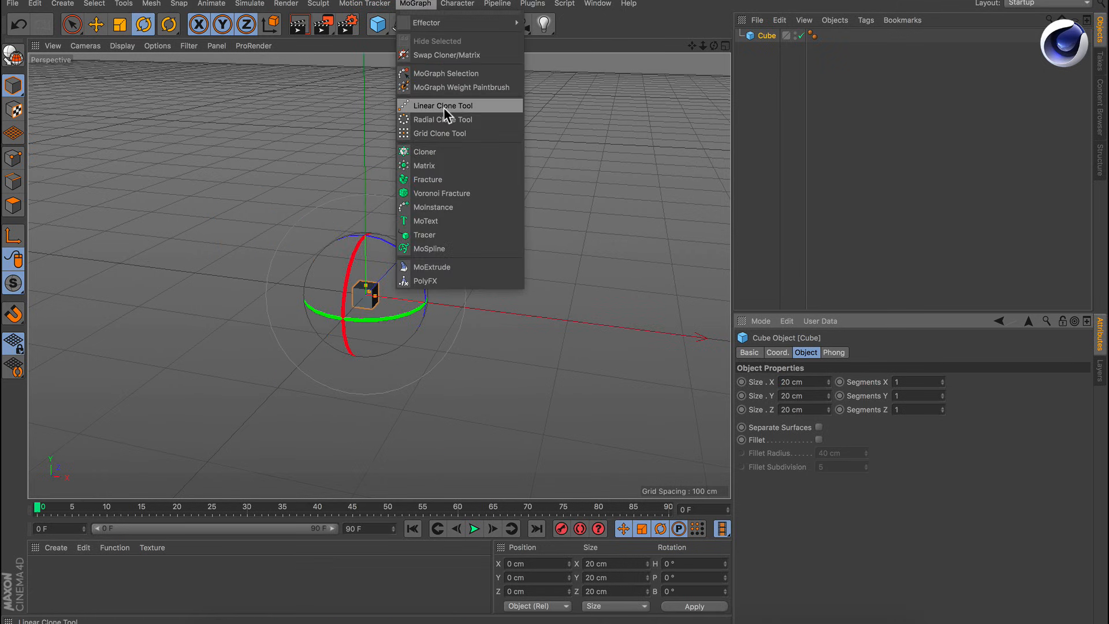
{"action": "left_click", "coordinate": [448, 153]}
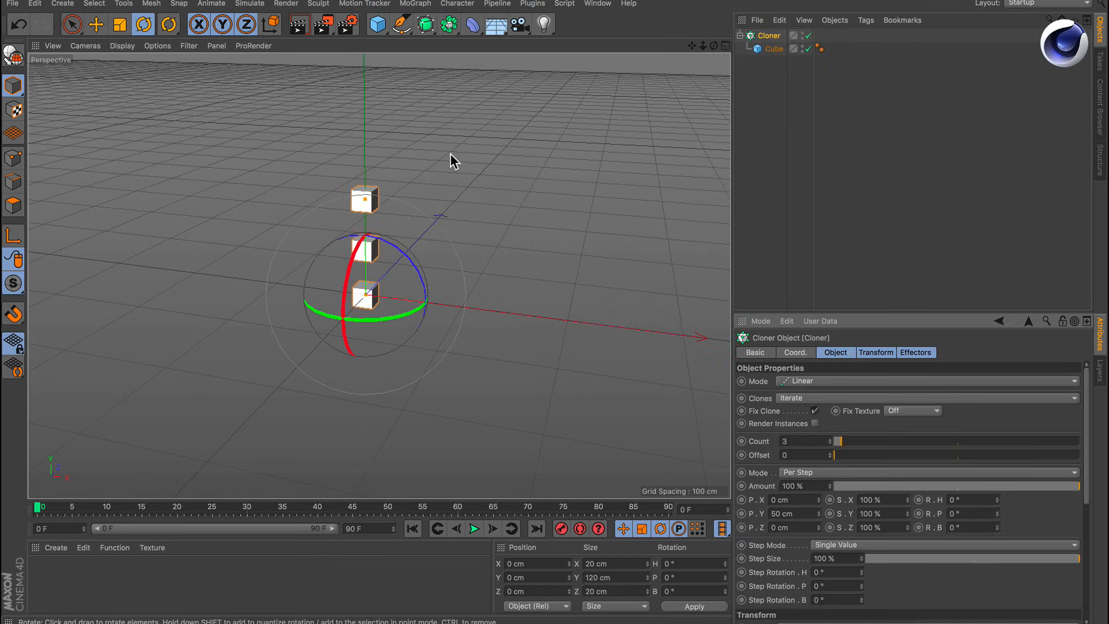
{"action": "left_click", "coordinate": [795, 500]}
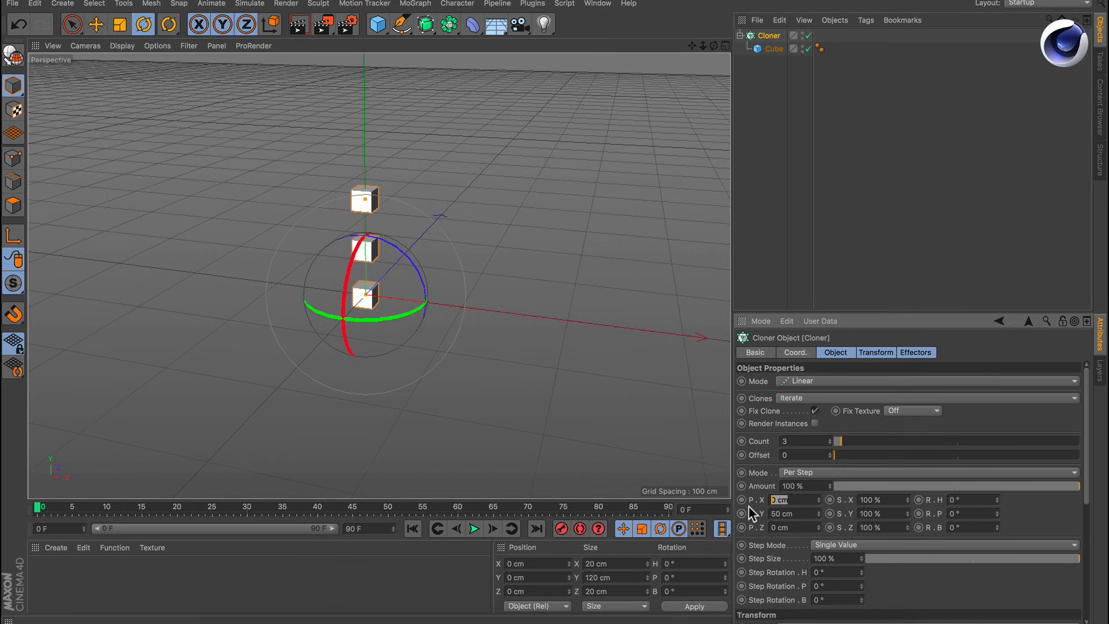
{"action": "type", "text": "21"}
{"action": "key", "text": "Tab"}
{"action": "type", "text": "0"}
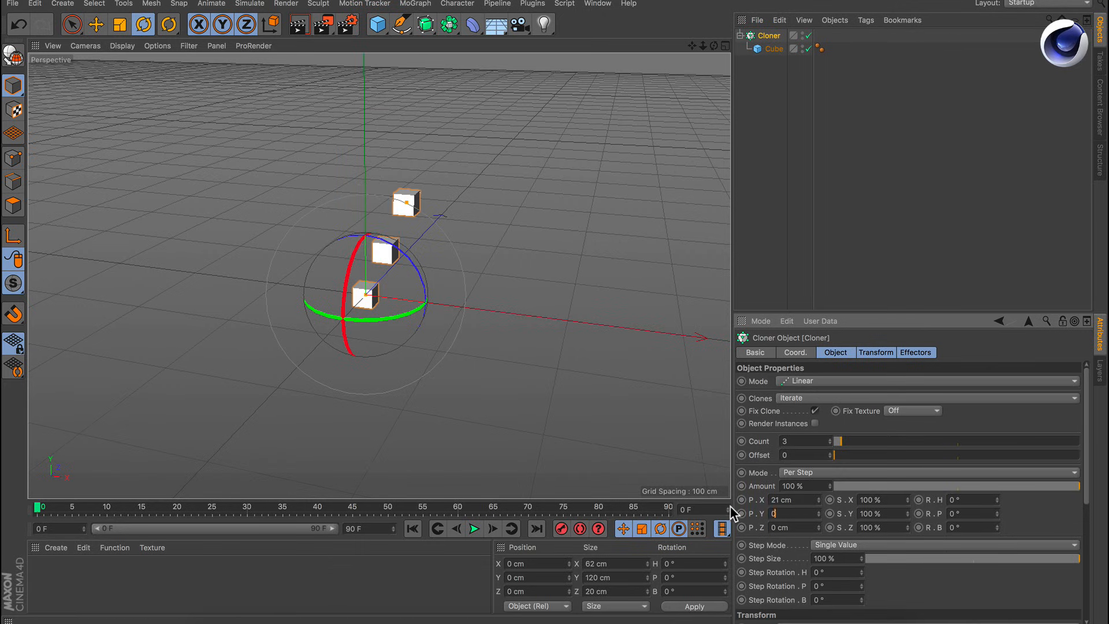
{"action": "key", "text": "Return"}
{"action": "left_click_drag", "start_coordinate": [839, 441], "coordinate": [913, 441]}
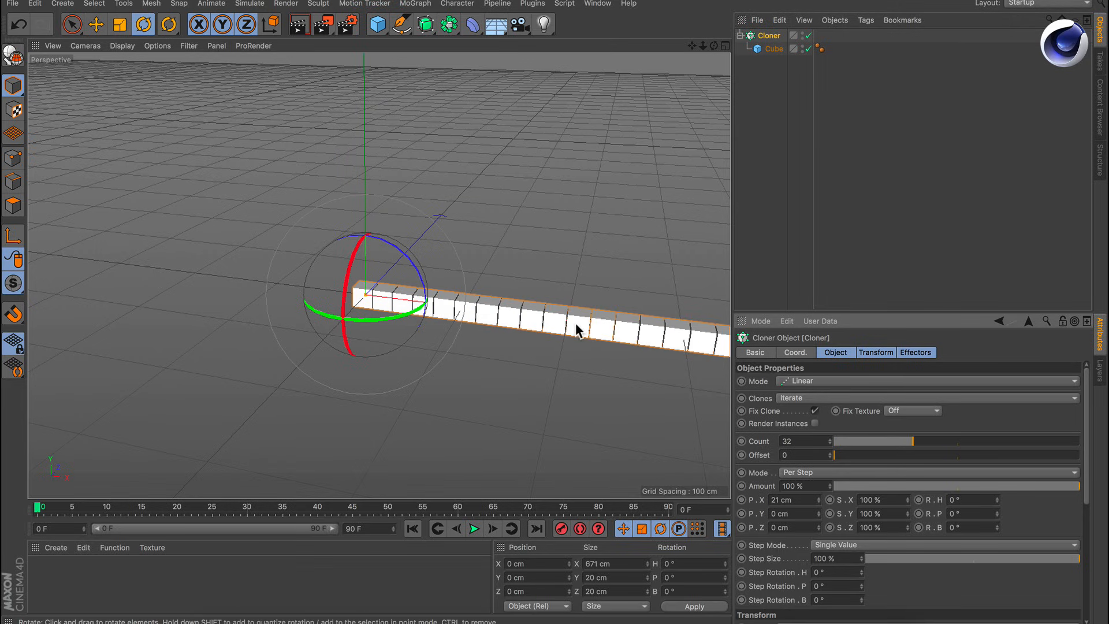
Display the Cloner's Index numbers, examine how the clones are numbered along the row, and set the display back to None.
{"action": "mouse_move", "coordinate": [574, 325]}
{"action": "middle_mouse_down", "text": "alt"}
{"action": "mouse_move", "coordinate": [358, 234]}
{"action": "mouse_move", "coordinate": [289, 224]}
{"action": "middle_mouse_up", "text": "alt"}
{"action": "mouse_move", "coordinate": [302, 213]}
{"action": "left_mouse_down", "text": "alt"}
{"action": "mouse_move", "coordinate": [355, 264]}
{"action": "mouse_move", "coordinate": [401, 217]}
{"action": "left_mouse_up", "text": "alt"}
{"action": "mouse_move", "coordinate": [404, 210]}
{"action": "right_mouse_down", "text": "alt"}
{"action": "mouse_move", "coordinate": [343, 223]}
{"action": "mouse_move", "coordinate": [373, 208]}
{"action": "right_mouse_up", "text": "alt"}
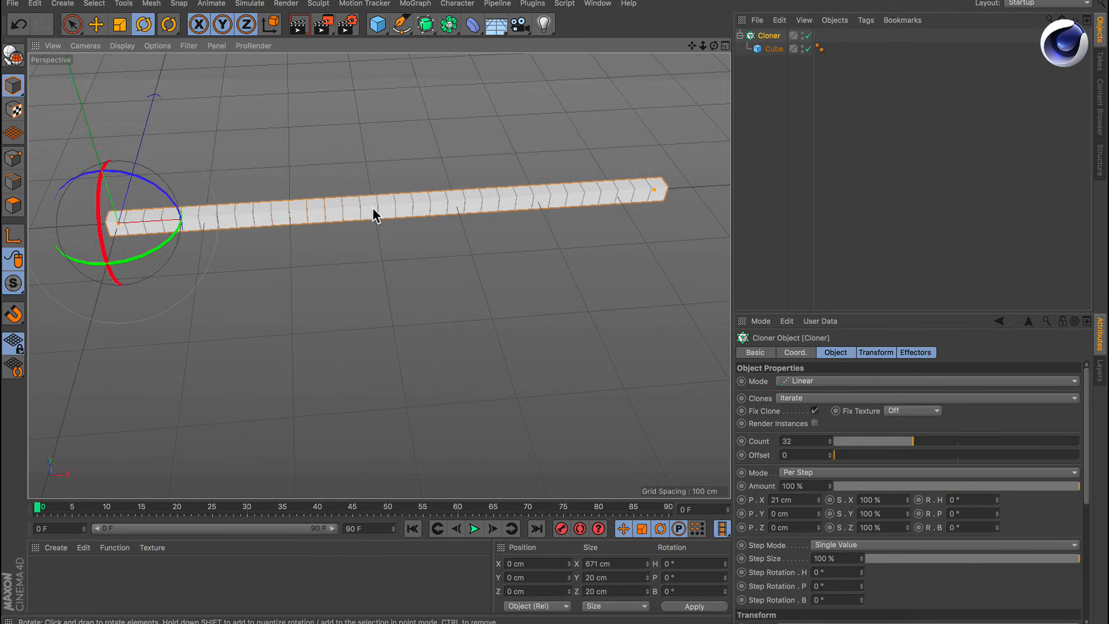
{"action": "middle_click_drag", "start_coordinate": [372, 208], "coordinate": [387, 250], "text": "alt"}
{"action": "left_click_drag", "start_coordinate": [387, 256], "coordinate": [396, 233], "text": "alt"}
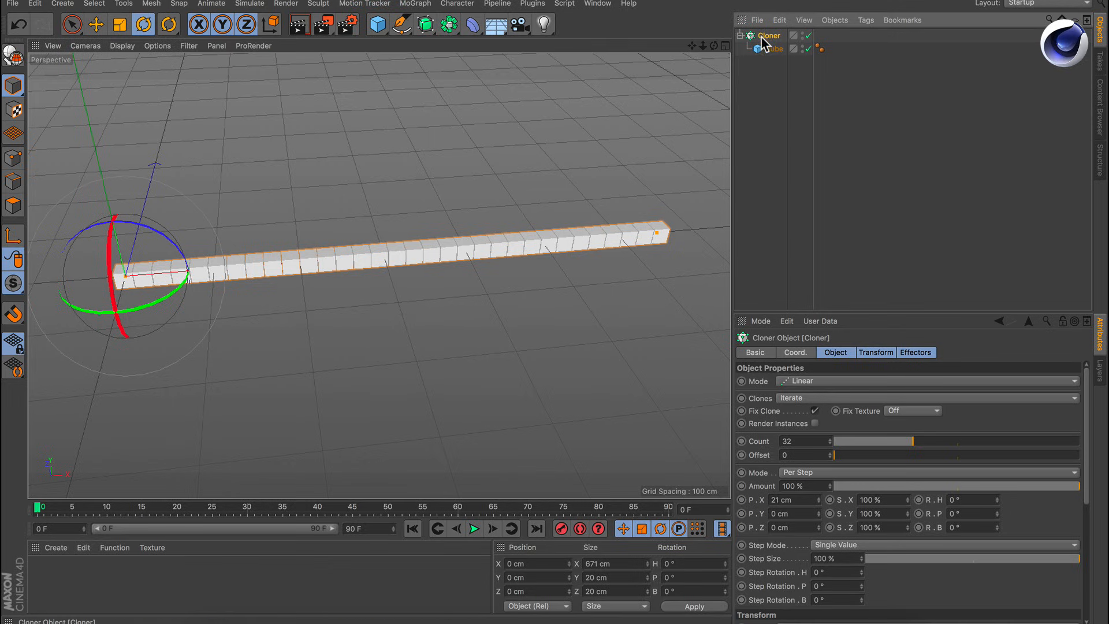
{"action": "left_click", "coordinate": [875, 354]}
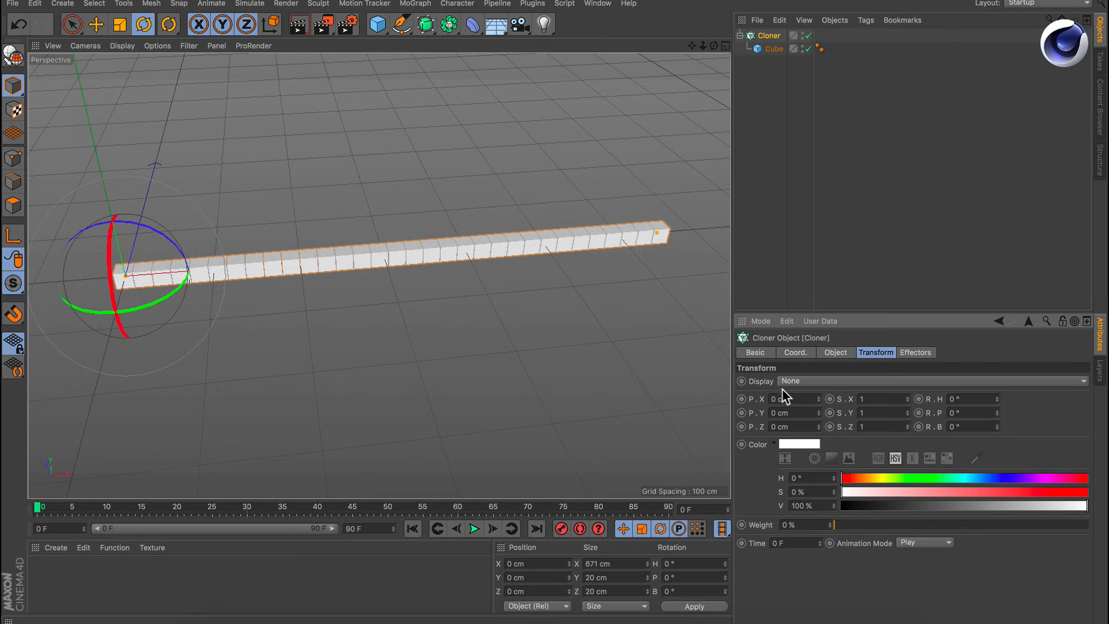
{"action": "left_click", "coordinate": [801, 381]}
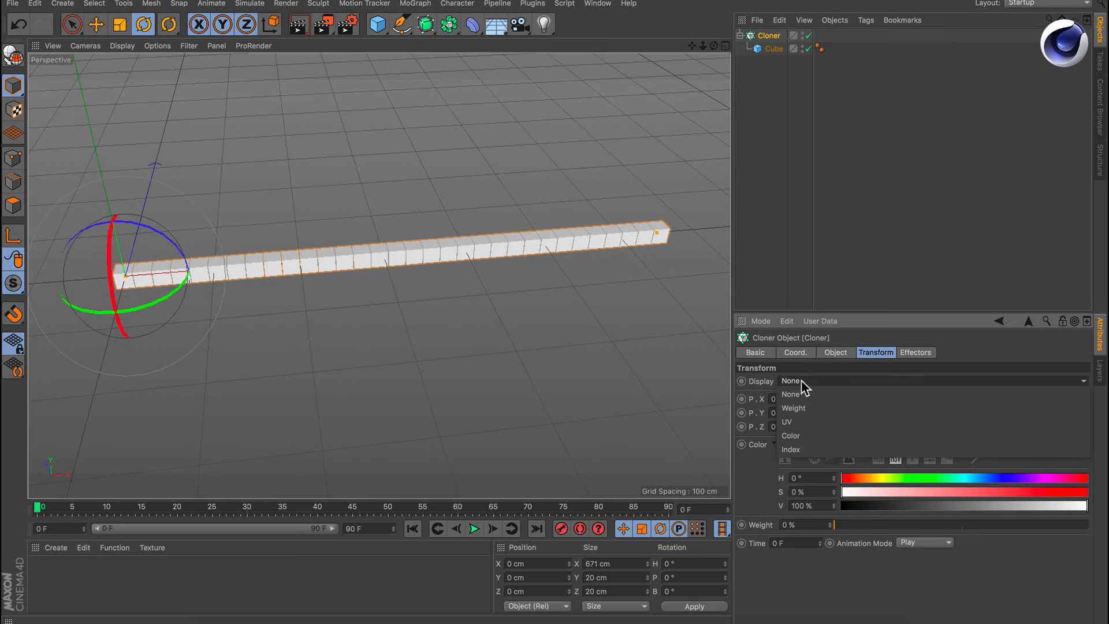
{"action": "left_click", "coordinate": [816, 449]}
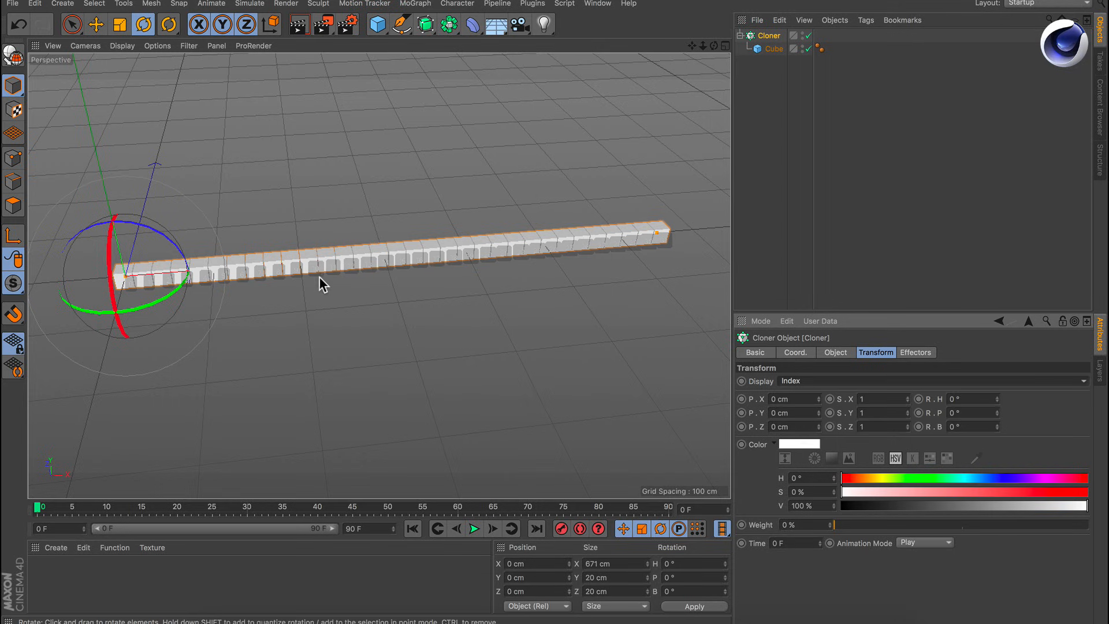
{"action": "left_click_drag", "start_coordinate": [367, 257], "coordinate": [362, 340], "text": "alt"}
{"action": "mouse_move", "coordinate": [196, 273]}
{"action": "right_mouse_down", "text": "alt"}
{"action": "mouse_move", "coordinate": [254, 265]}
{"action": "mouse_move", "coordinate": [163, 277]}
{"action": "right_mouse_up", "text": "alt"}
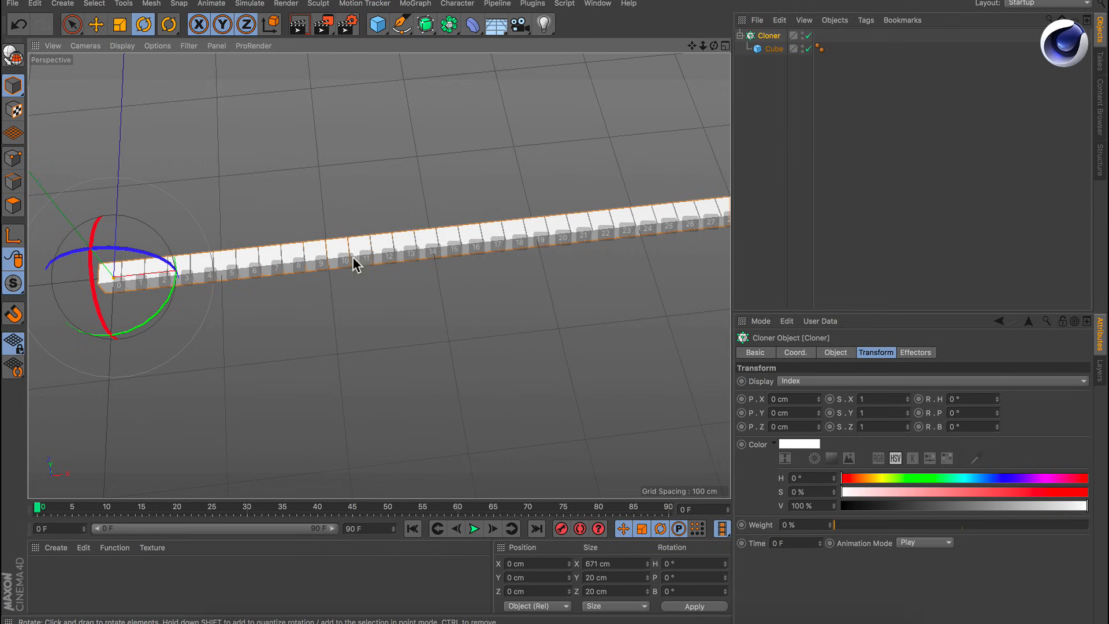
{"action": "left_click_drag", "start_coordinate": [416, 255], "coordinate": [429, 306], "text": "alt"}
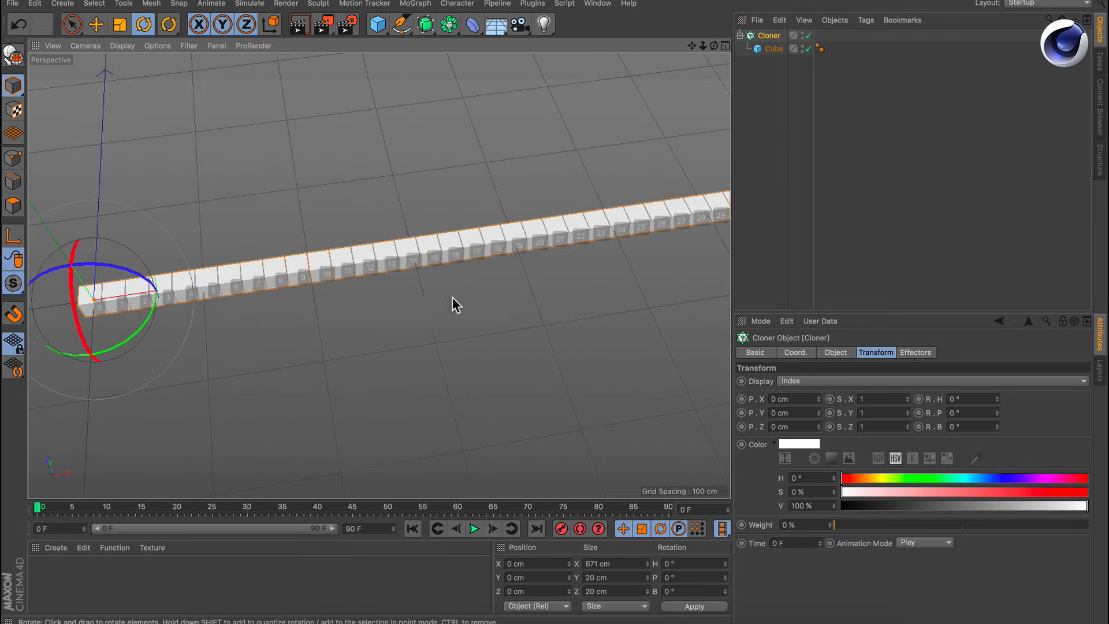
{"action": "left_click_drag", "start_coordinate": [523, 255], "coordinate": [485, 284], "text": "alt"}
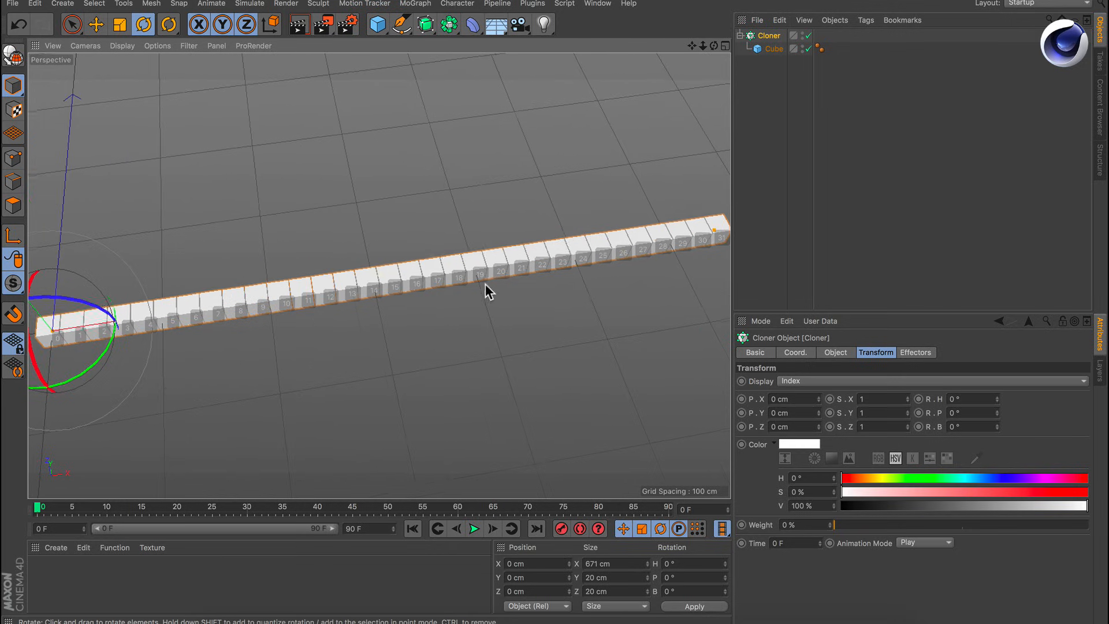
{"action": "left_click", "coordinate": [820, 381]}
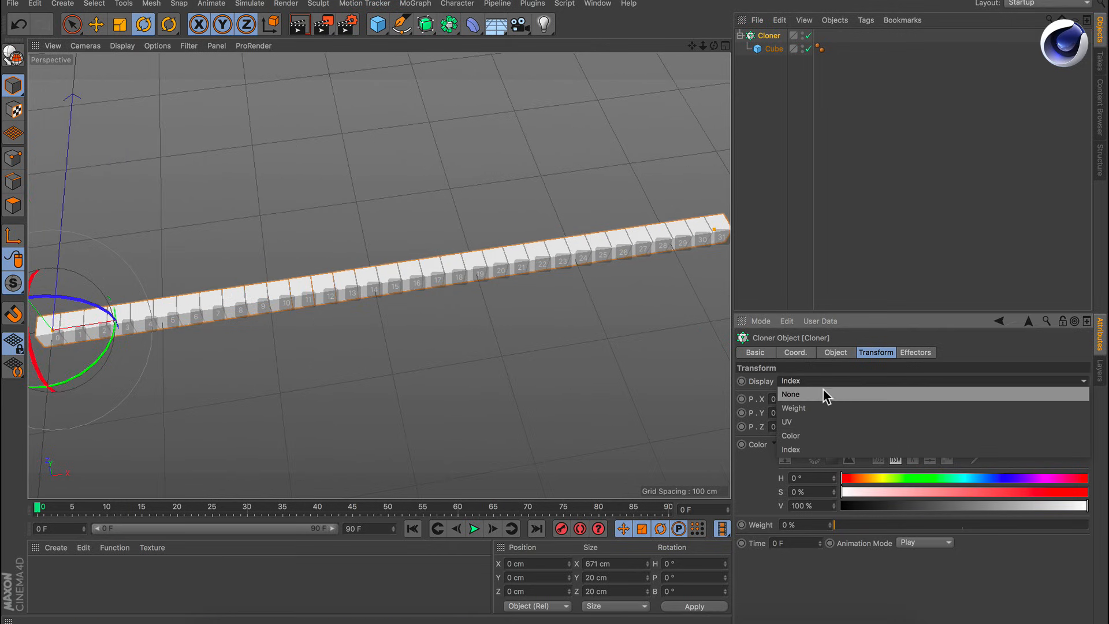
{"action": "left_click", "coordinate": [824, 393]}
Add a Formula effector to the Cloner.
{"action": "mouse_move", "coordinate": [396, 268]}
{"action": "left_mouse_down", "text": "alt"}
{"action": "mouse_move", "coordinate": [436, 272]}
{"action": "mouse_move", "coordinate": [451, 244]}
{"action": "mouse_move", "coordinate": [483, 265]}
{"action": "mouse_move", "coordinate": [479, 281]}
{"action": "mouse_move", "coordinate": [483, 252]}
{"action": "left_mouse_up", "text": "alt"}
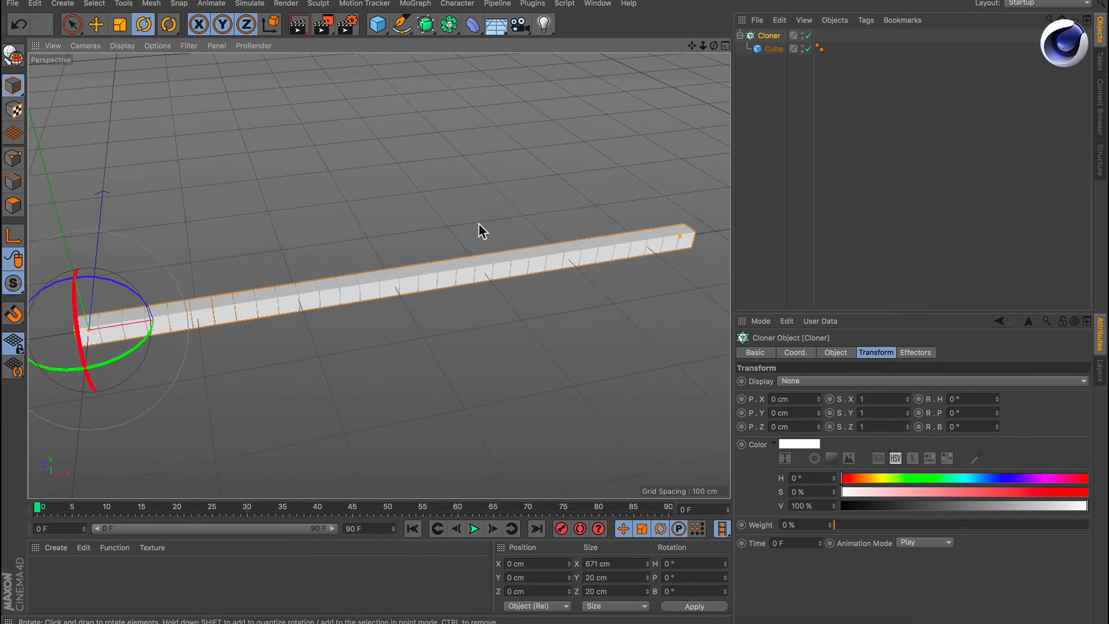
{"action": "left_click", "coordinate": [415, 3]}
{"action": "mouse_move", "coordinate": [426, 23]}
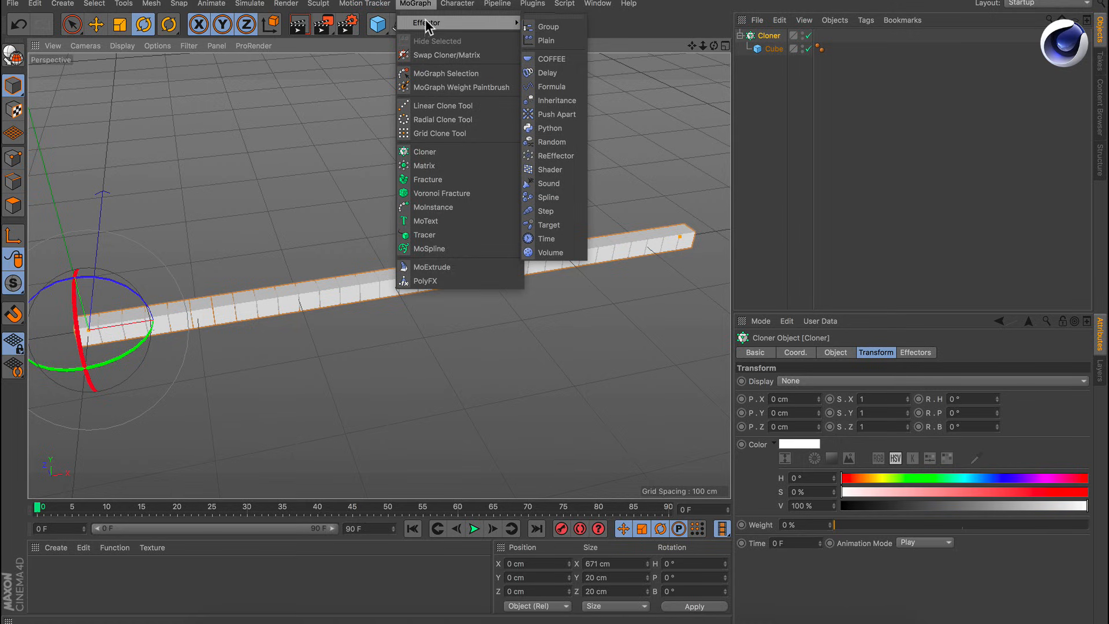
{"action": "left_click", "coordinate": [555, 87]}
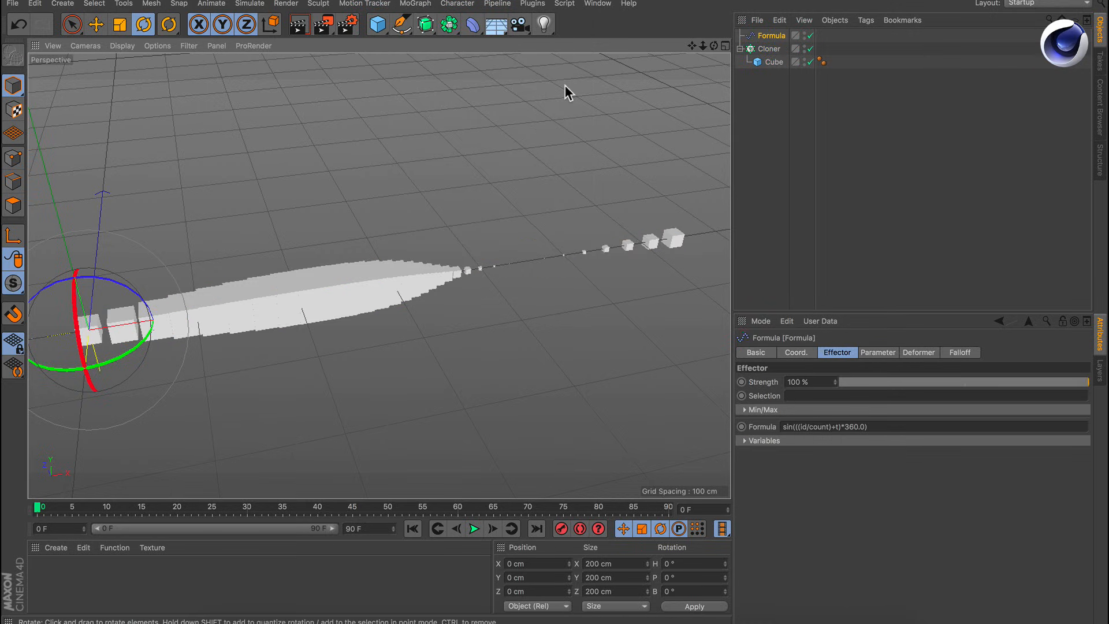
Play the animation to examine the Formula effector's default motion and its formula, and return to the first frame.
{"action": "left_click", "coordinate": [474, 533]}
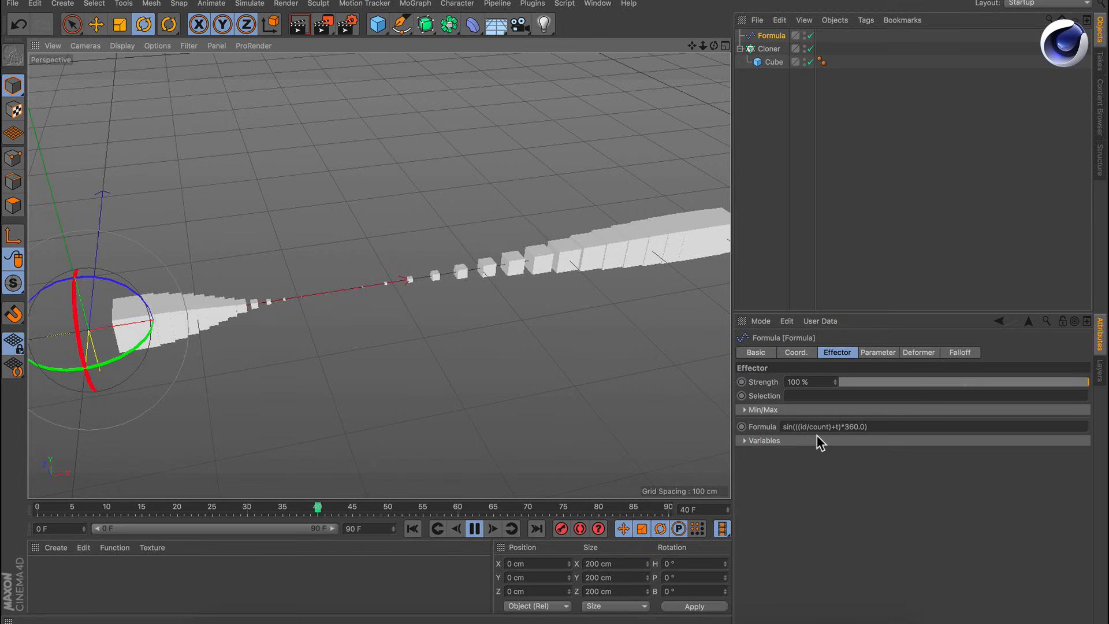
{"action": "left_click_drag", "start_coordinate": [878, 427], "coordinate": [730, 432]}
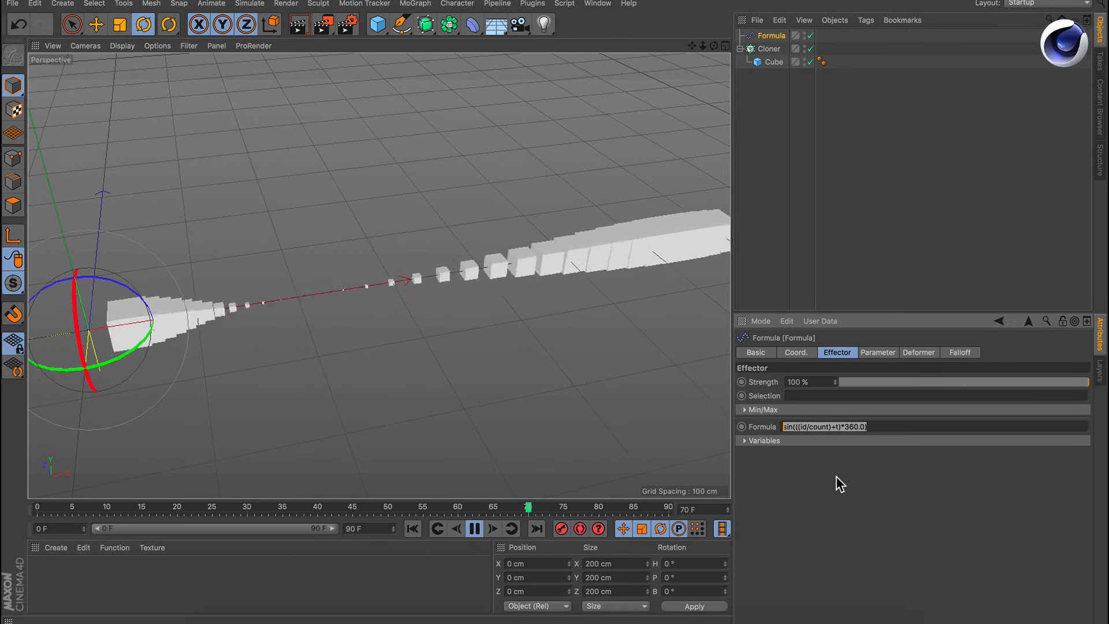
{"action": "left_click", "coordinate": [474, 528]}
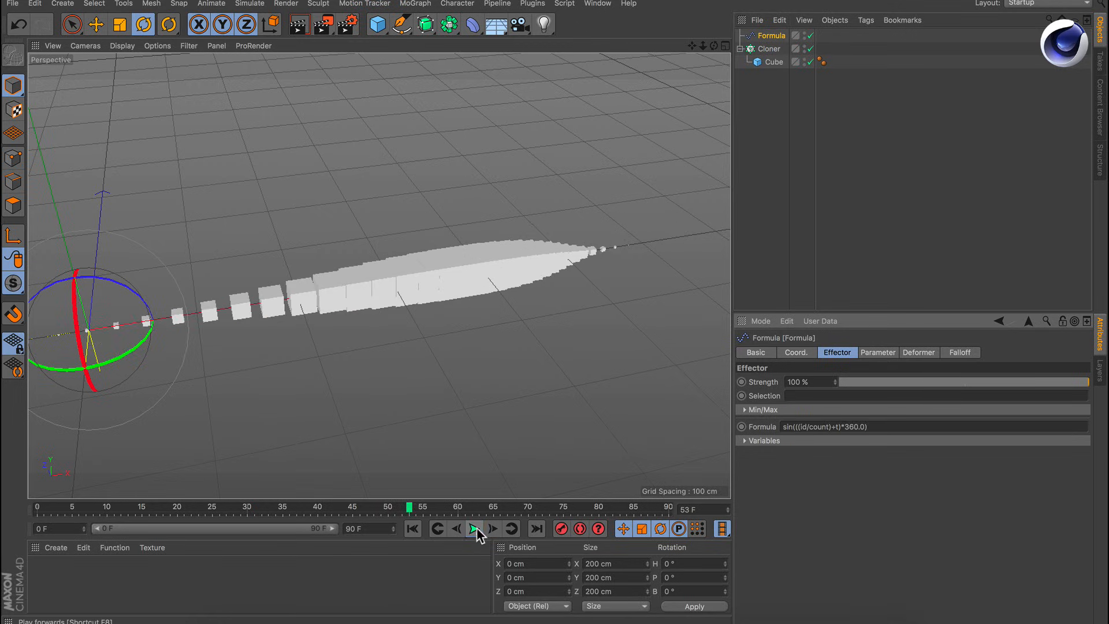
{"action": "left_click", "coordinate": [414, 529]}
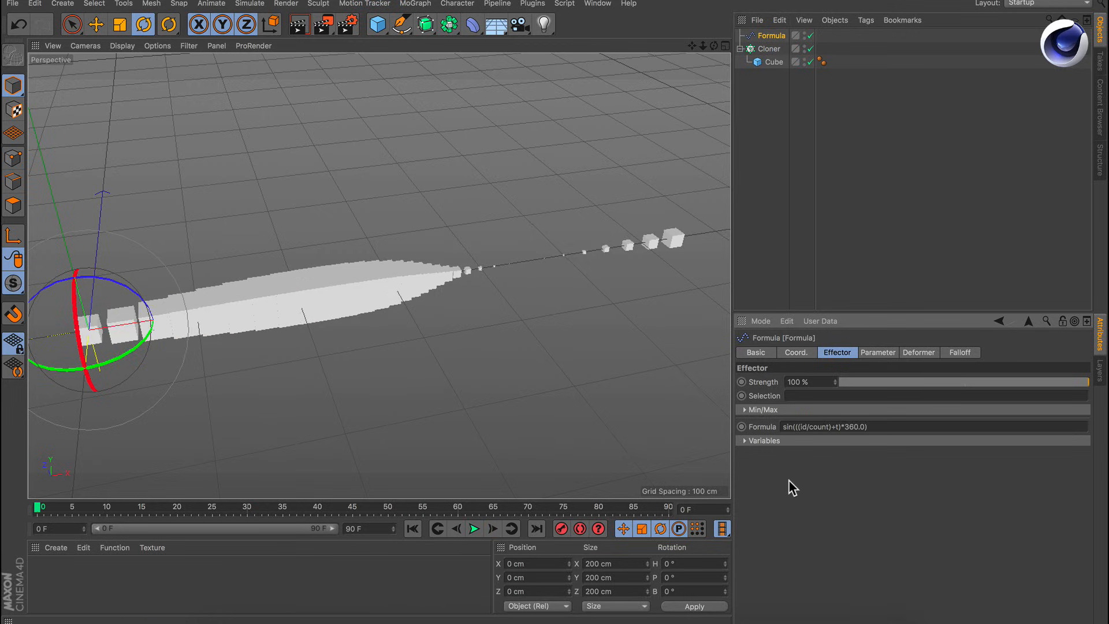
Show the Formula effector's variables and replace its expression with id=4.
{"action": "left_click", "coordinate": [745, 442]}
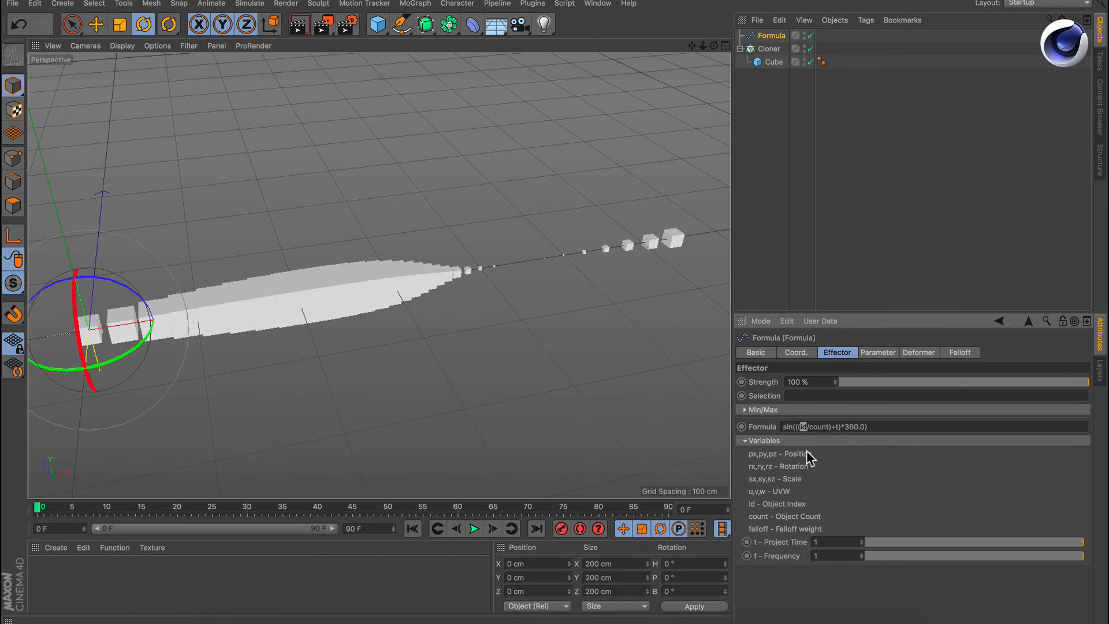
{"action": "left_click_drag", "start_coordinate": [880, 426], "coordinate": [746, 425]}
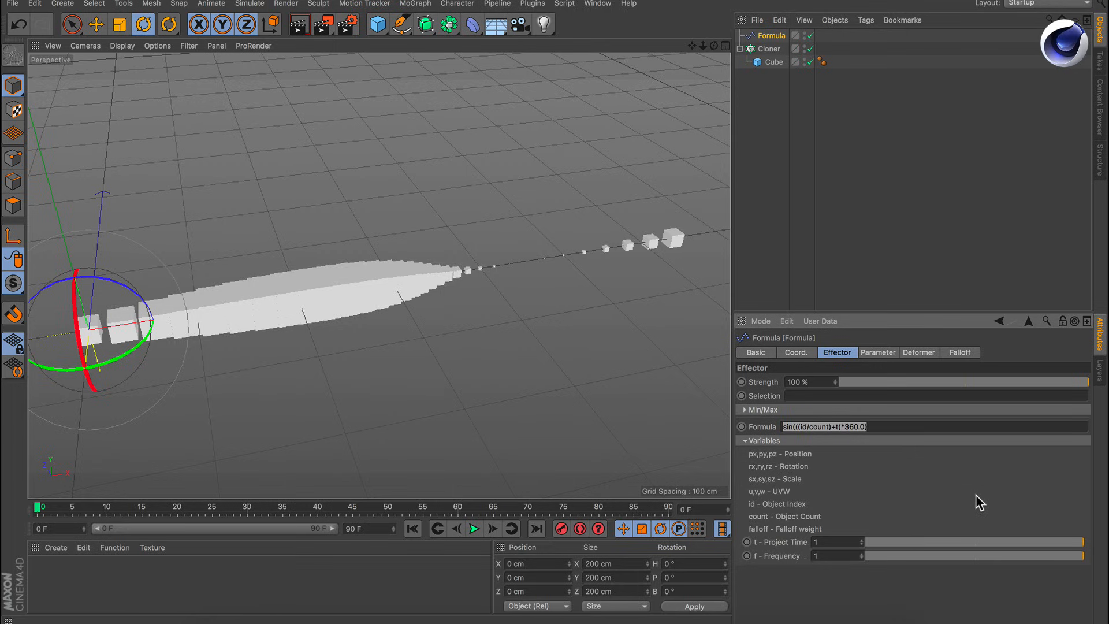
{"action": "type", "text": "id"}
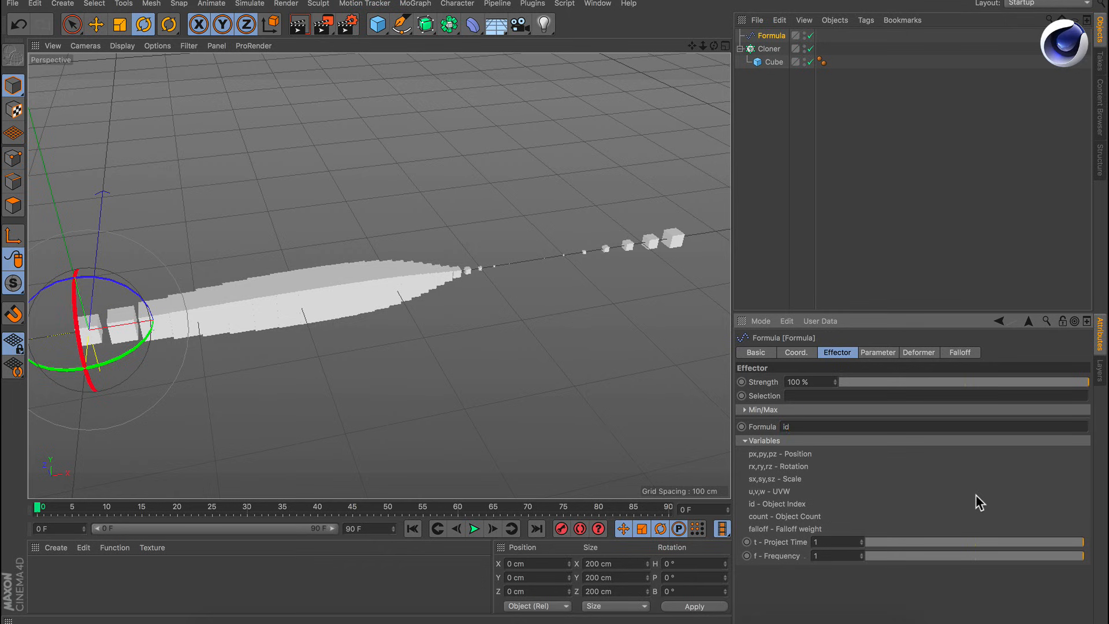
{"action": "type", "text": "=4"}
{"action": "key", "text": "Return"}
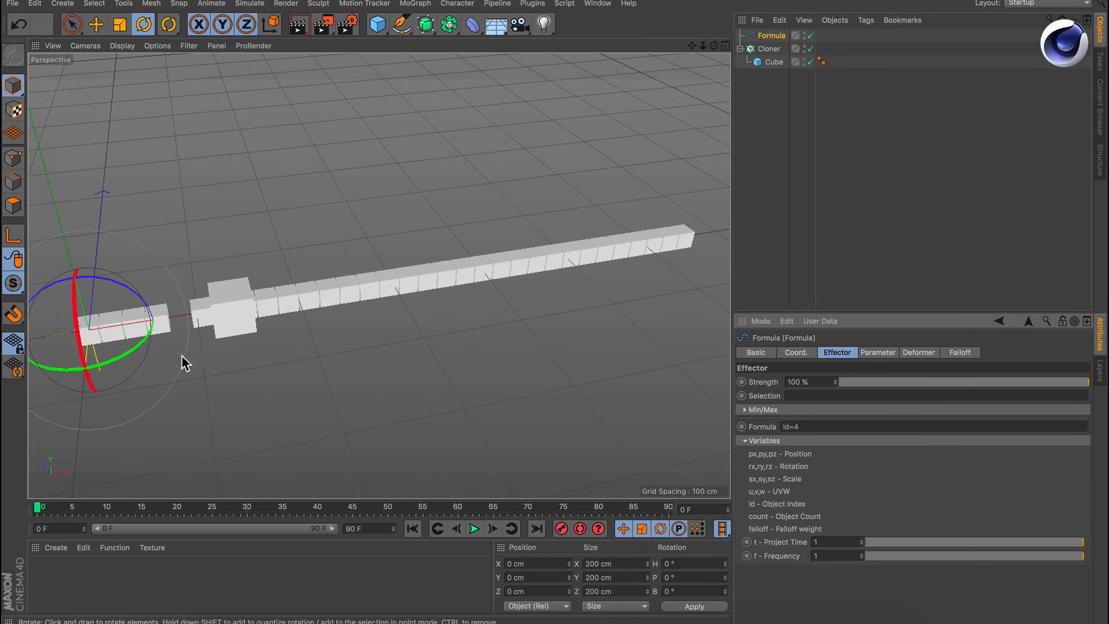
Play the animation to examine how the id=4 expression behaves over time, and return to the first frame.
{"action": "left_click", "coordinate": [474, 529]}
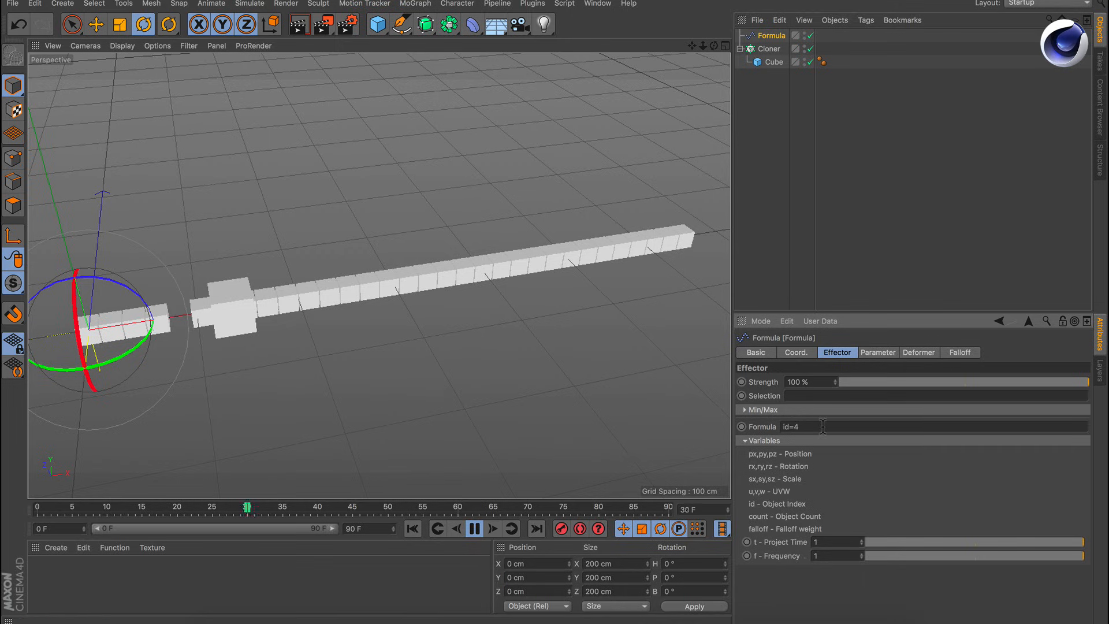
{"action": "left_click", "coordinate": [474, 529]}
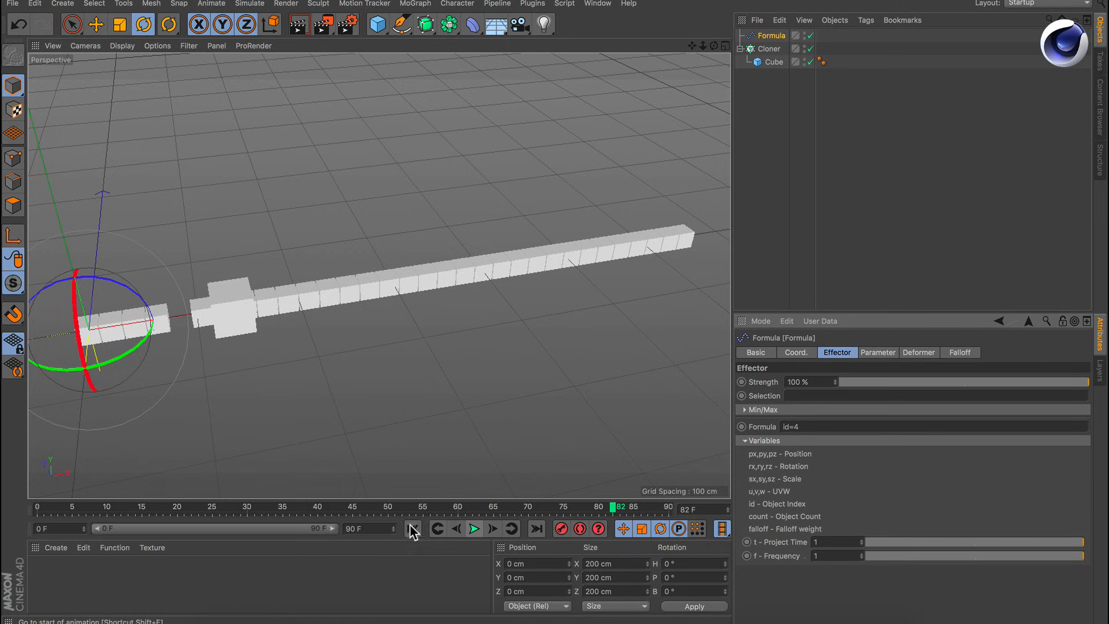
{"action": "left_click", "coordinate": [411, 525]}
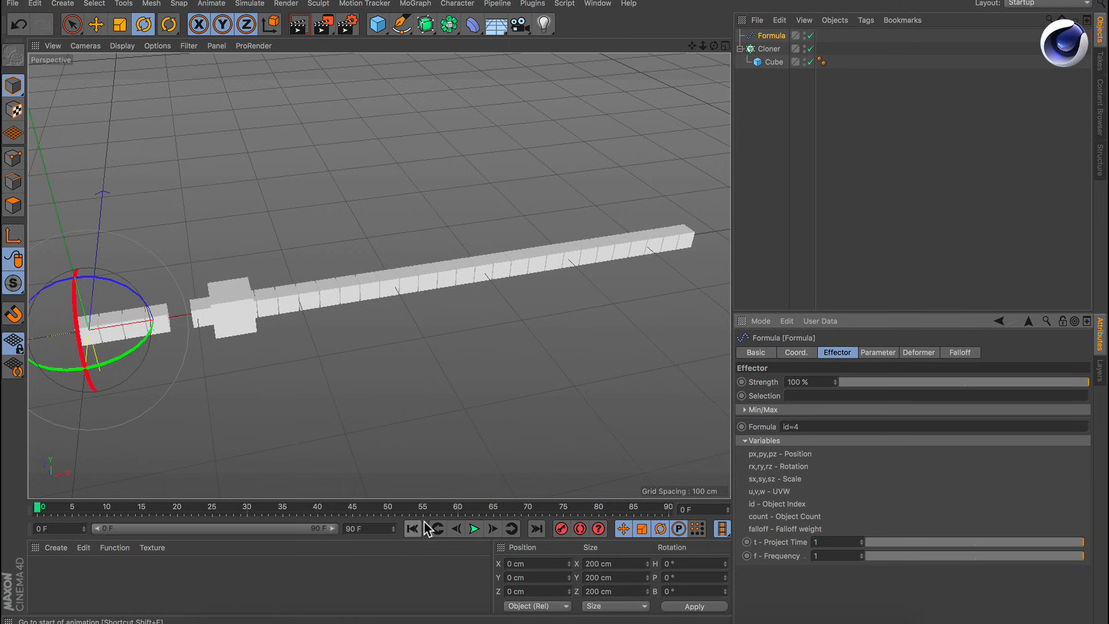
Set the Formula effector's position offset to 0 cm in X and 50 cm in Y, and turn off its Scale influence.
{"action": "left_click", "coordinate": [884, 352]}
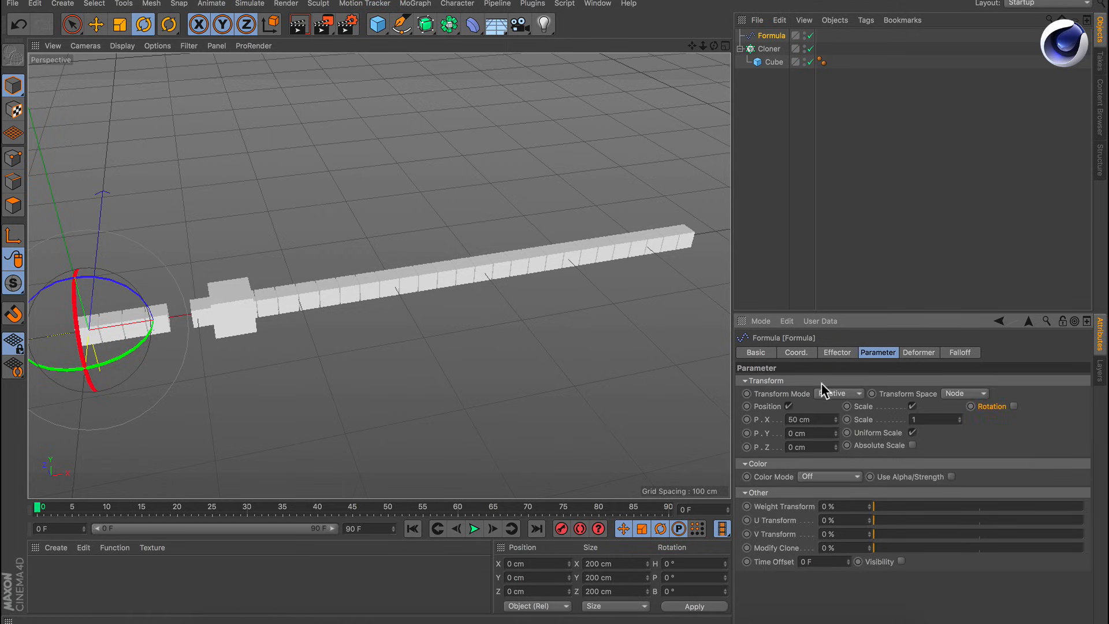
{"action": "left_click", "coordinate": [798, 420]}
{"action": "type", "text": "0"}
{"action": "key", "text": "Tab"}
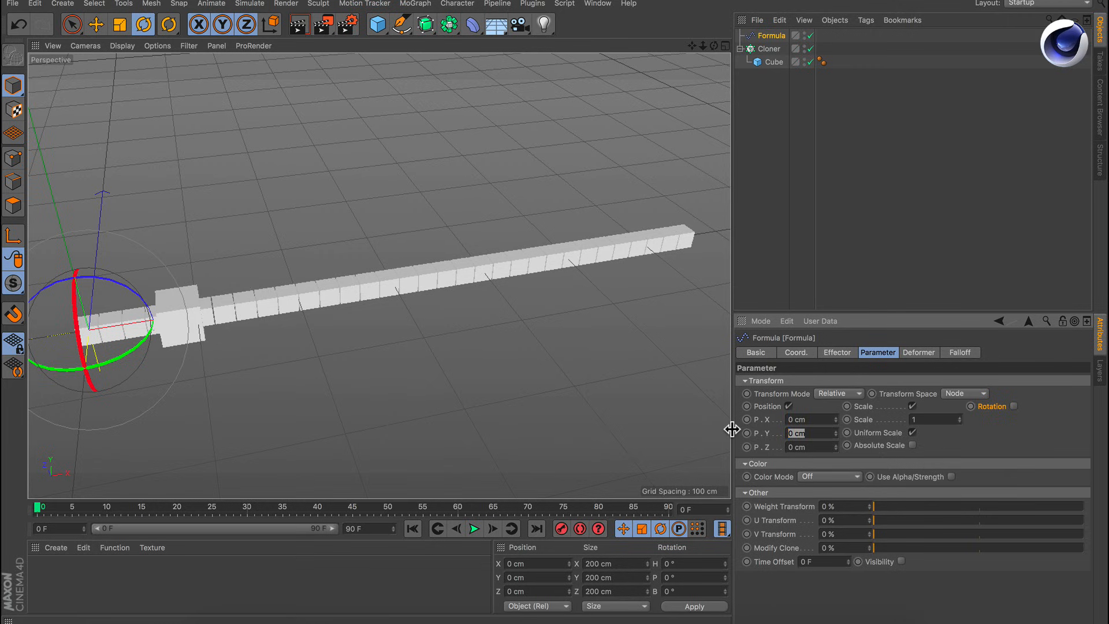
{"action": "type", "text": "50"}
{"action": "left_click_drag", "start_coordinate": [430, 399], "coordinate": [341, 323], "text": "alt"}
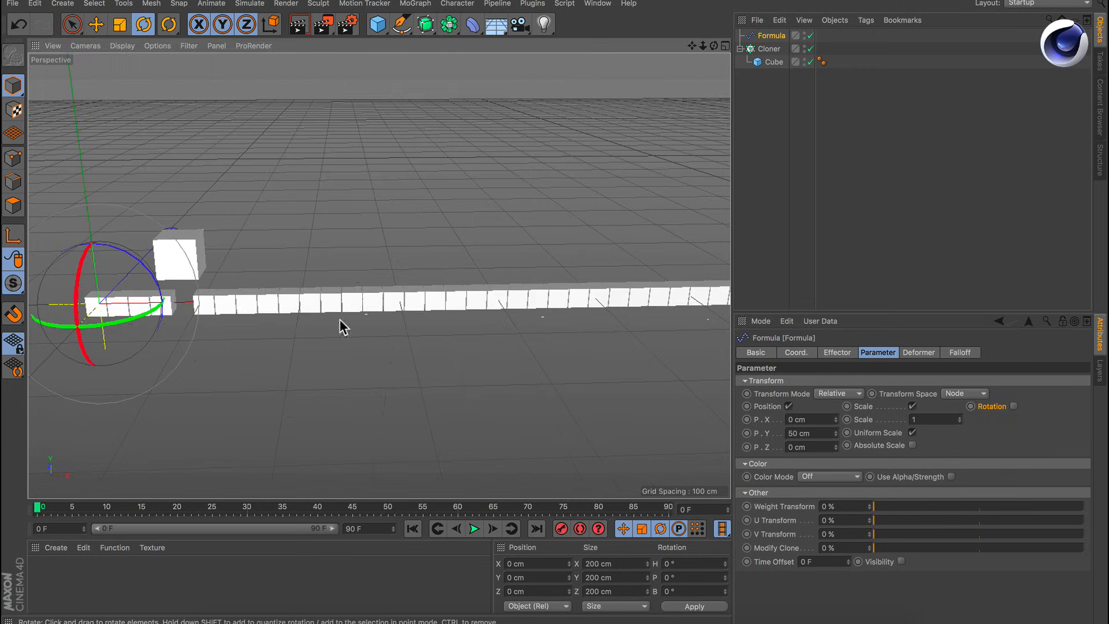
{"action": "left_click", "coordinate": [913, 407]}
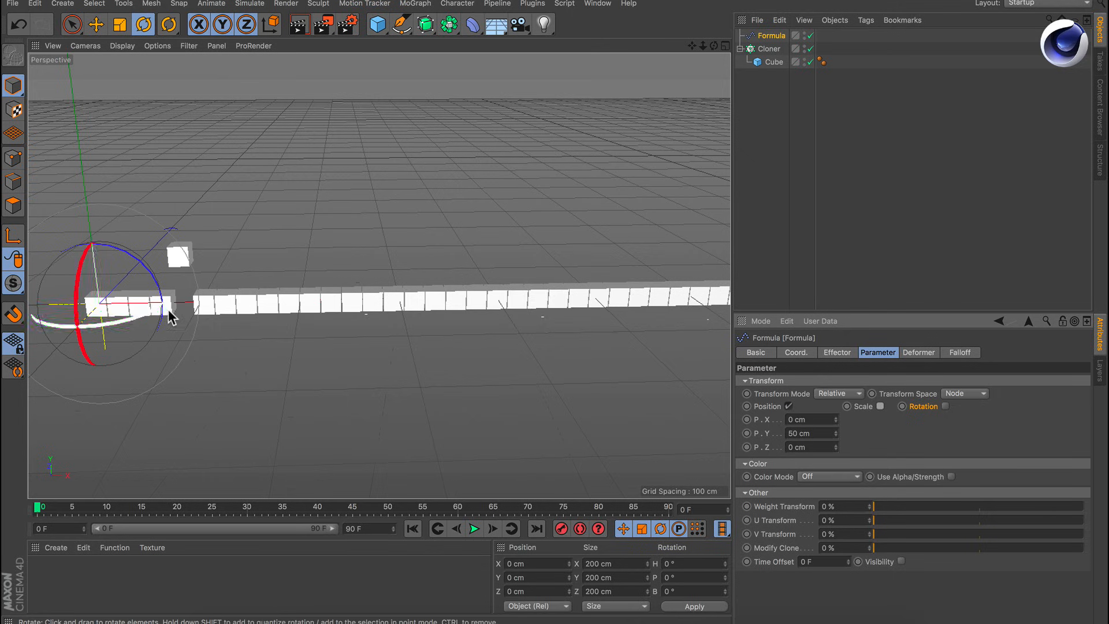
{"action": "middle_click_drag", "start_coordinate": [168, 312], "coordinate": [306, 340], "text": "alt"}
{"action": "left_click_drag", "start_coordinate": [306, 340], "coordinate": [324, 361], "text": "alt"}
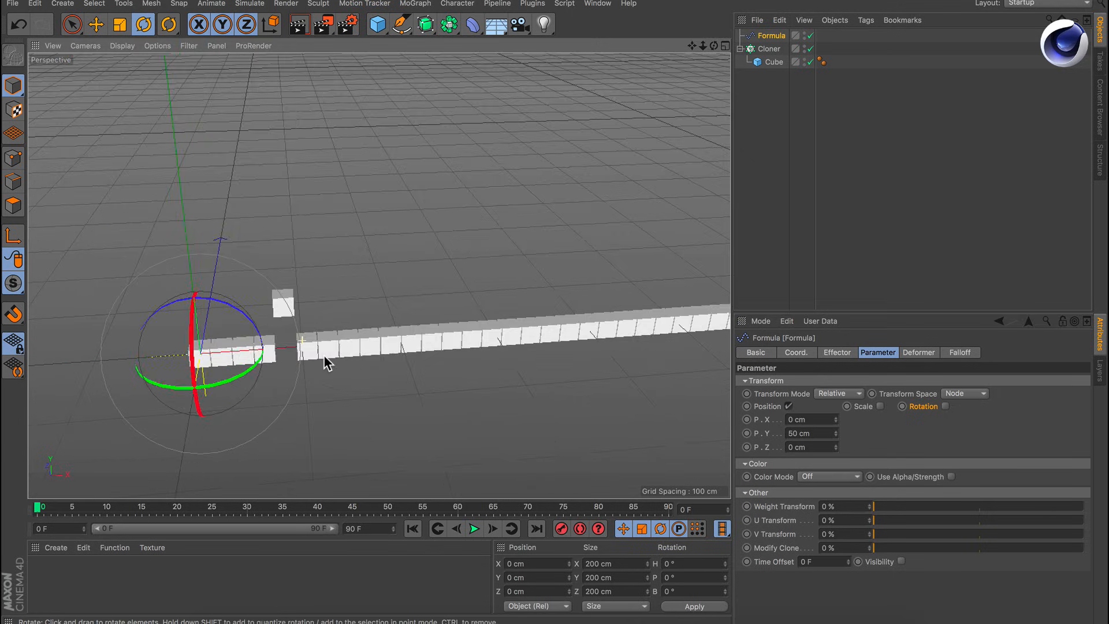
Change the Formula effector's expression to id=9.
{"action": "left_click", "coordinate": [837, 352]}
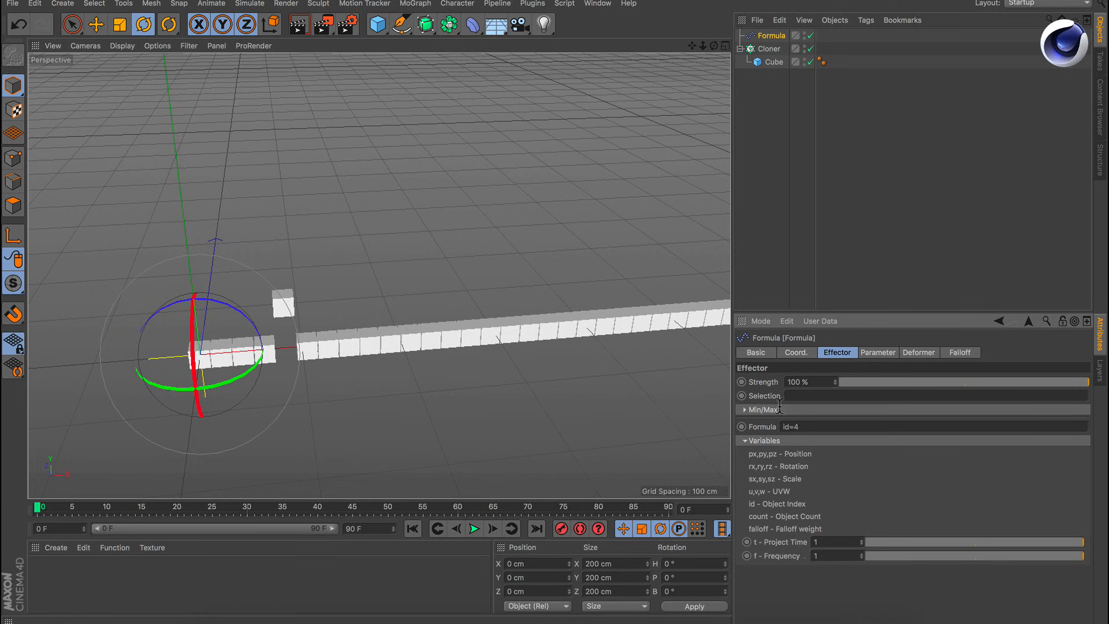
{"action": "left_click_drag", "start_coordinate": [801, 429], "coordinate": [796, 430]}
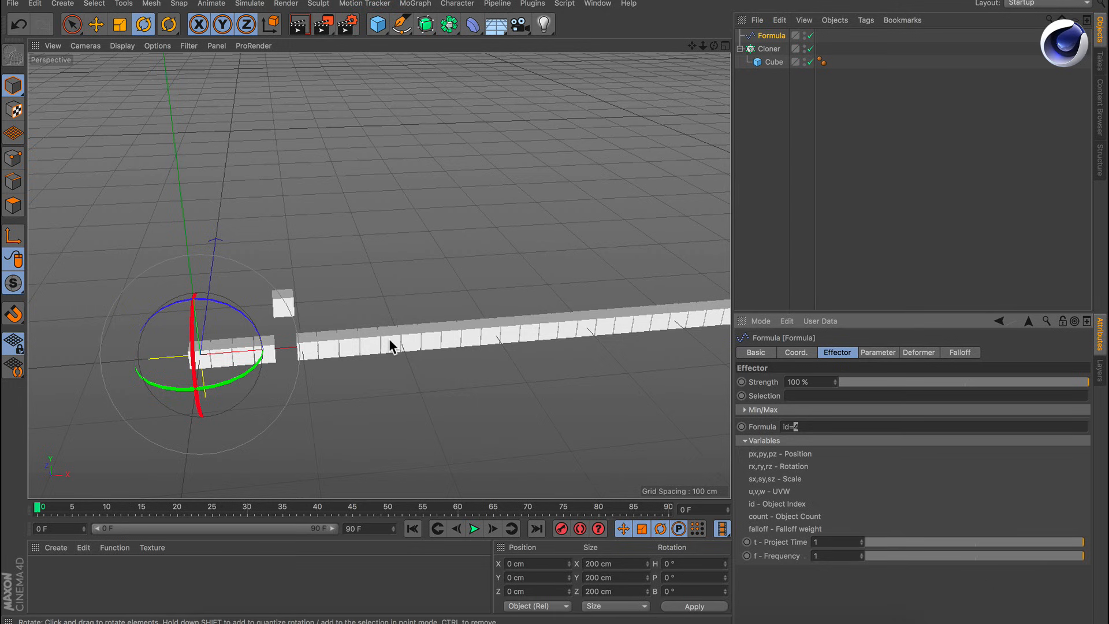
{"action": "type", "text": "9"}
{"action": "key", "text": "Return"}
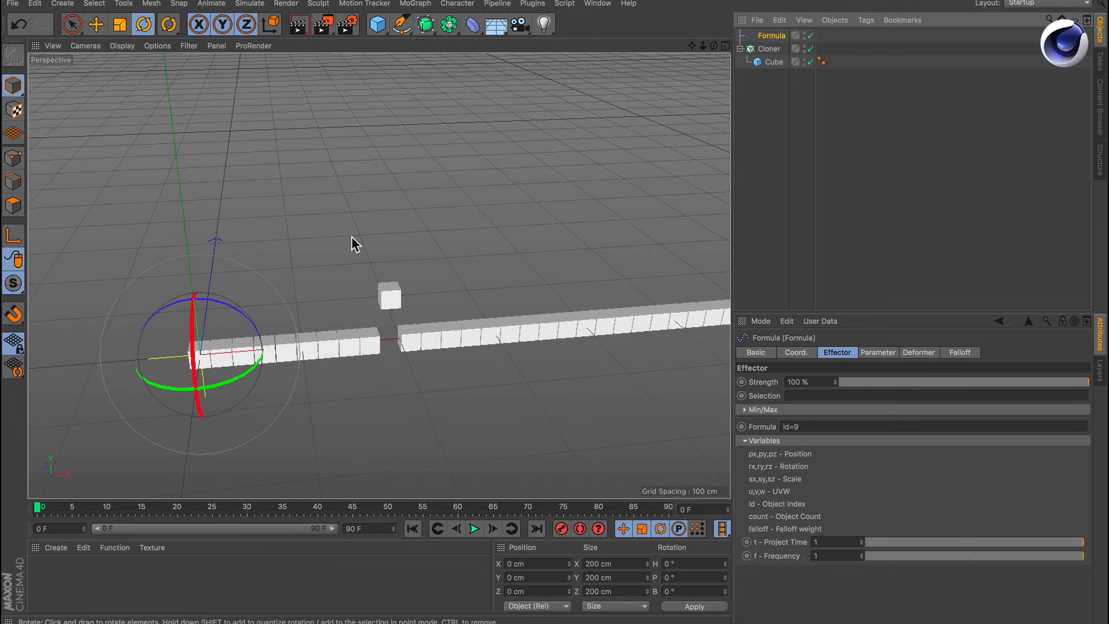
Move the Formula effector up above the start of the row, to about 112 cm in Y.
{"action": "key", "text": "e"}
{"action": "left_click_drag", "start_coordinate": [186, 260], "coordinate": [218, 144]}
{"action": "mouse_move", "coordinate": [231, 337]}
{"action": "left_mouse_down", "text": "alt"}
{"action": "mouse_move", "coordinate": [184, 337]}
{"action": "mouse_move", "coordinate": [213, 346]}
{"action": "mouse_move", "coordinate": [215, 331]}
{"action": "left_mouse_up", "text": "alt"}
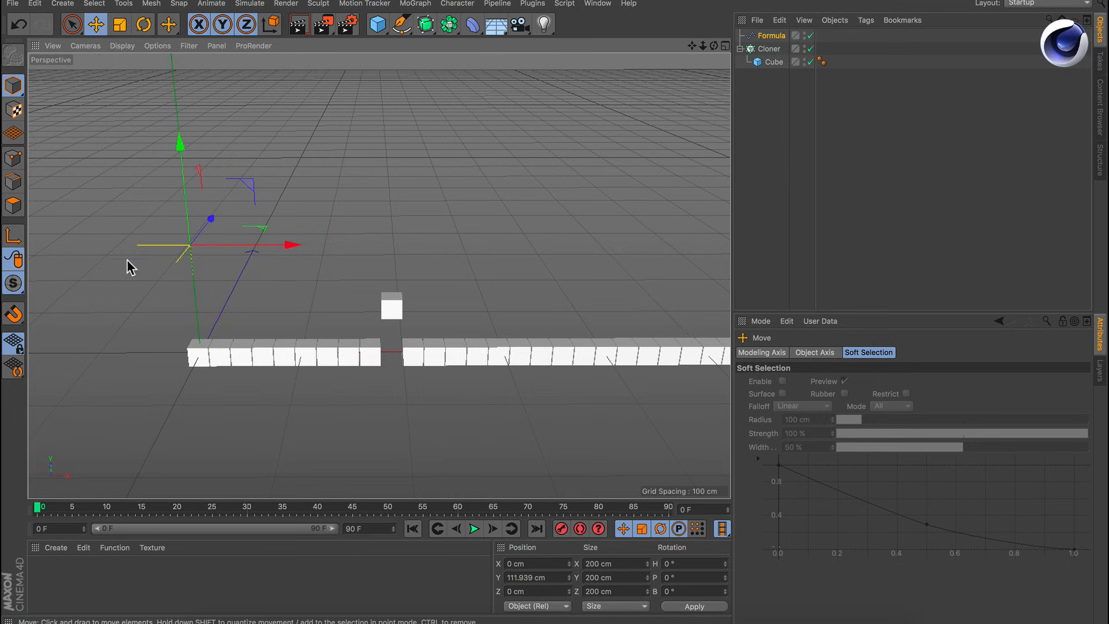
Set the Formula effector's transform mode to Absolute in Effector space, with a Y position offset of 0 cm.
{"action": "left_click", "coordinate": [751, 36]}
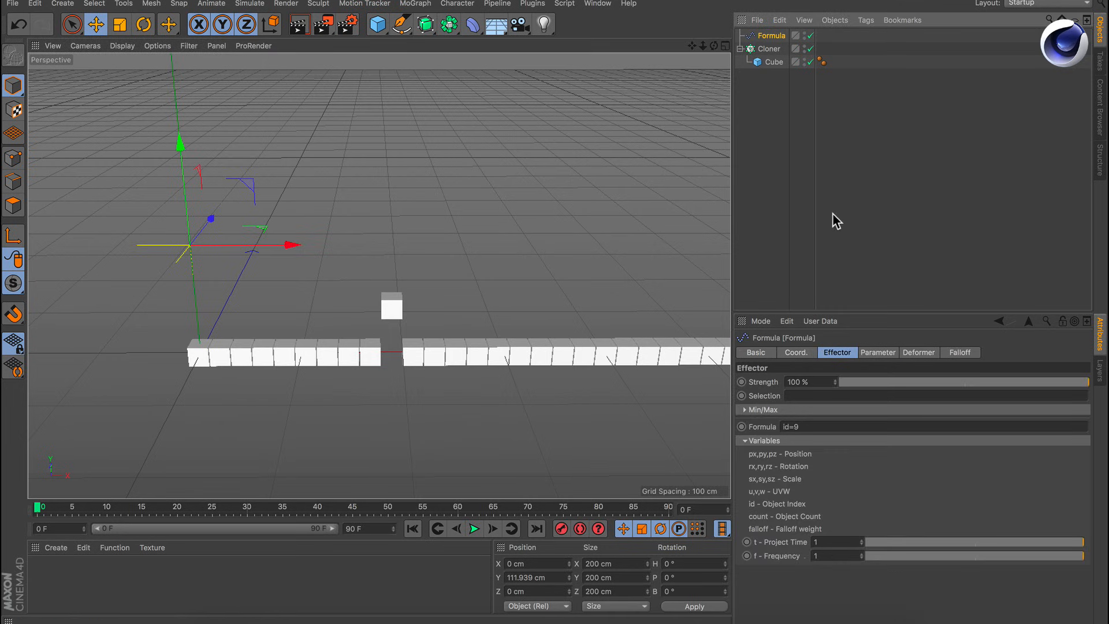
{"action": "left_click", "coordinate": [878, 353]}
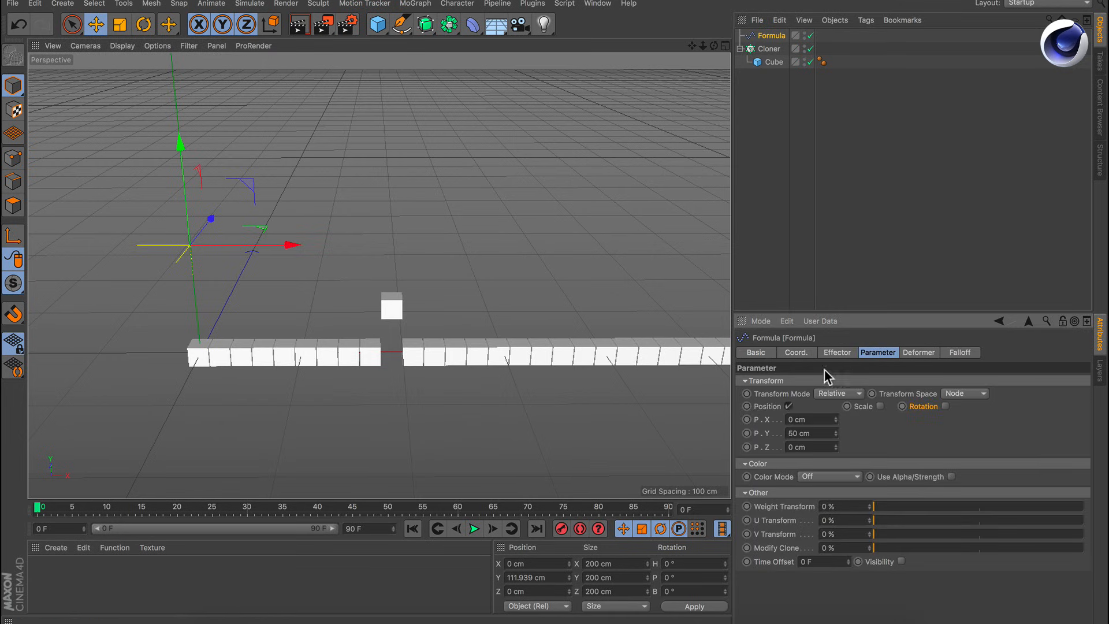
{"action": "left_click", "coordinate": [845, 394]}
{"action": "left_click", "coordinate": [835, 420]}
{"action": "left_click", "coordinate": [973, 394]}
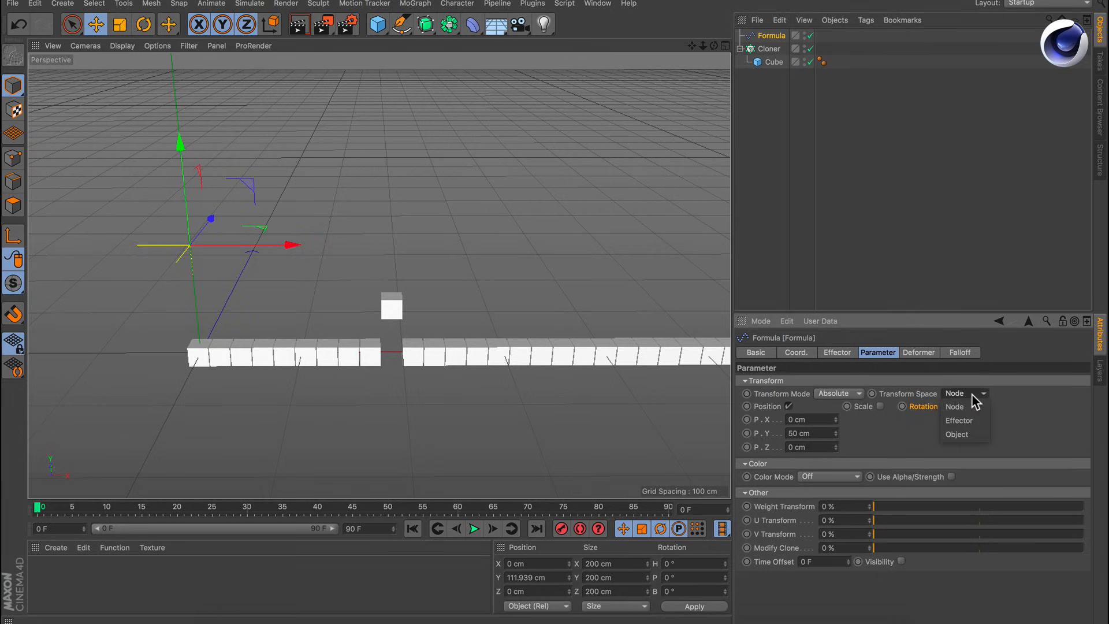
{"action": "left_click", "coordinate": [959, 421]}
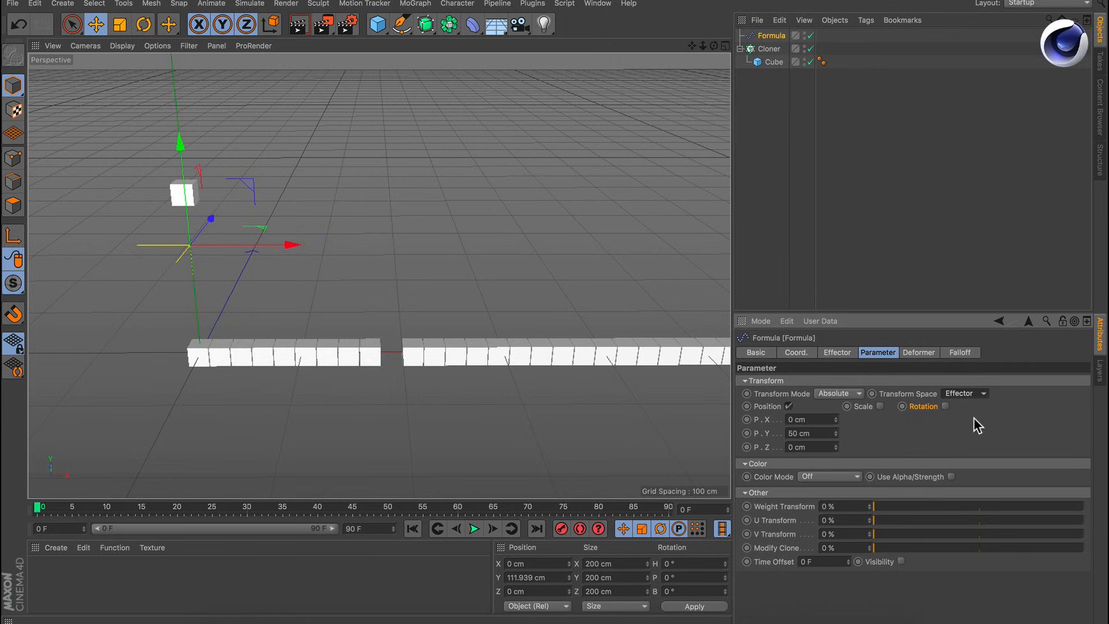
{"action": "left_click", "coordinate": [818, 433]}
{"action": "type", "text": "0"}
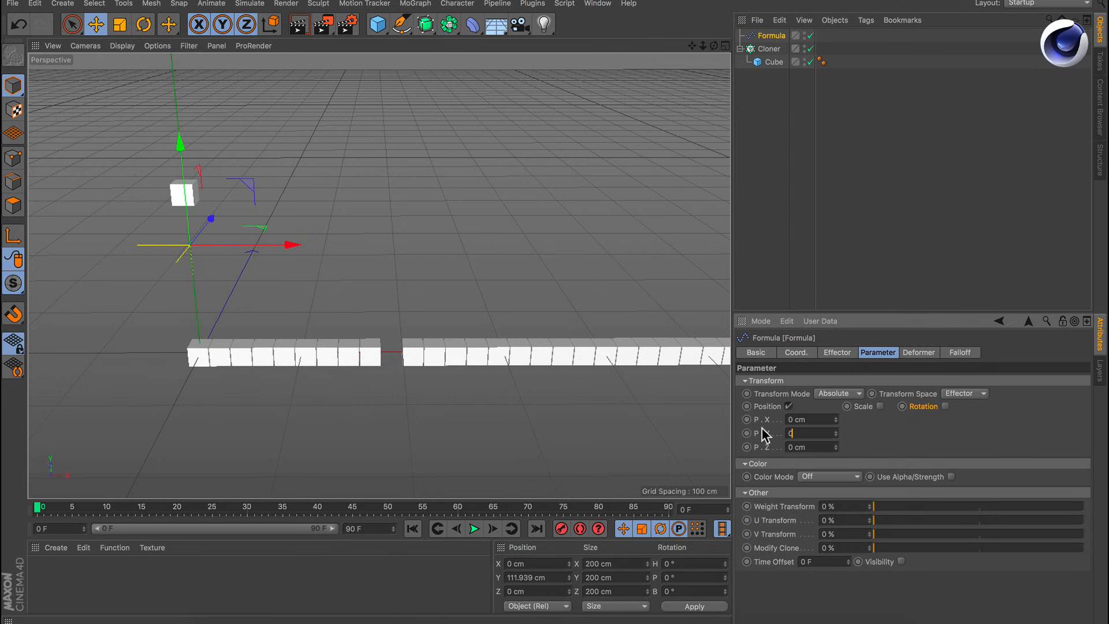
{"action": "key", "text": "Return"}
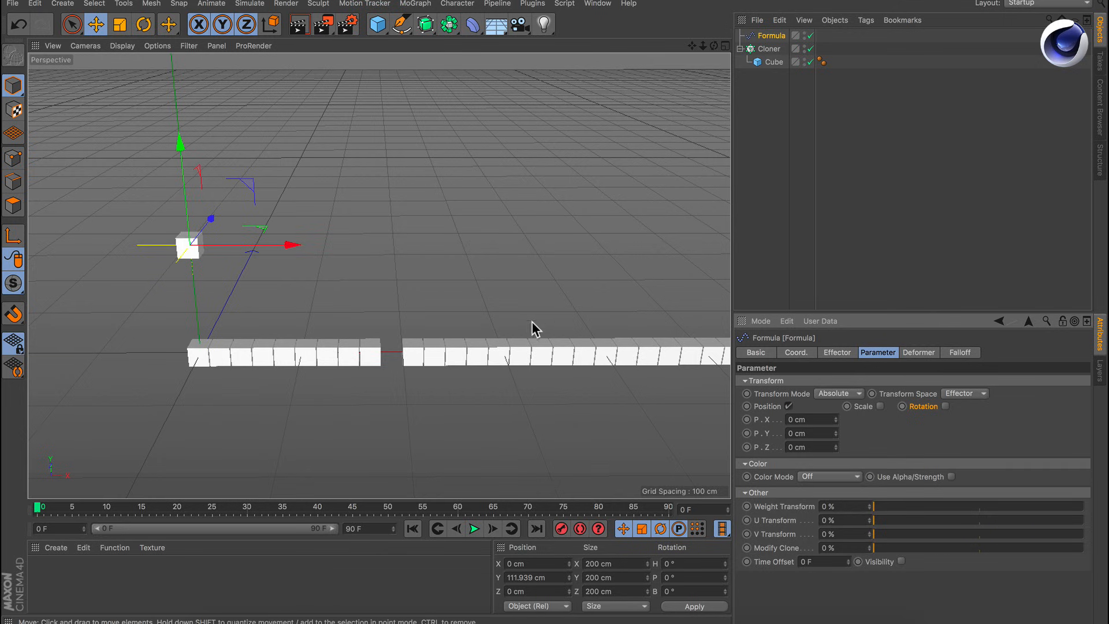
Move the Formula effector above the gap in the row, to about X 239 cm, Y 191 cm, Z 41 cm.
{"action": "mouse_move", "coordinate": [205, 273]}
{"action": "left_mouse_down", "text": "alt"}
{"action": "mouse_move", "coordinate": [211, 245]}
{"action": "mouse_move", "coordinate": [215, 257]}
{"action": "left_mouse_up", "text": "alt"}
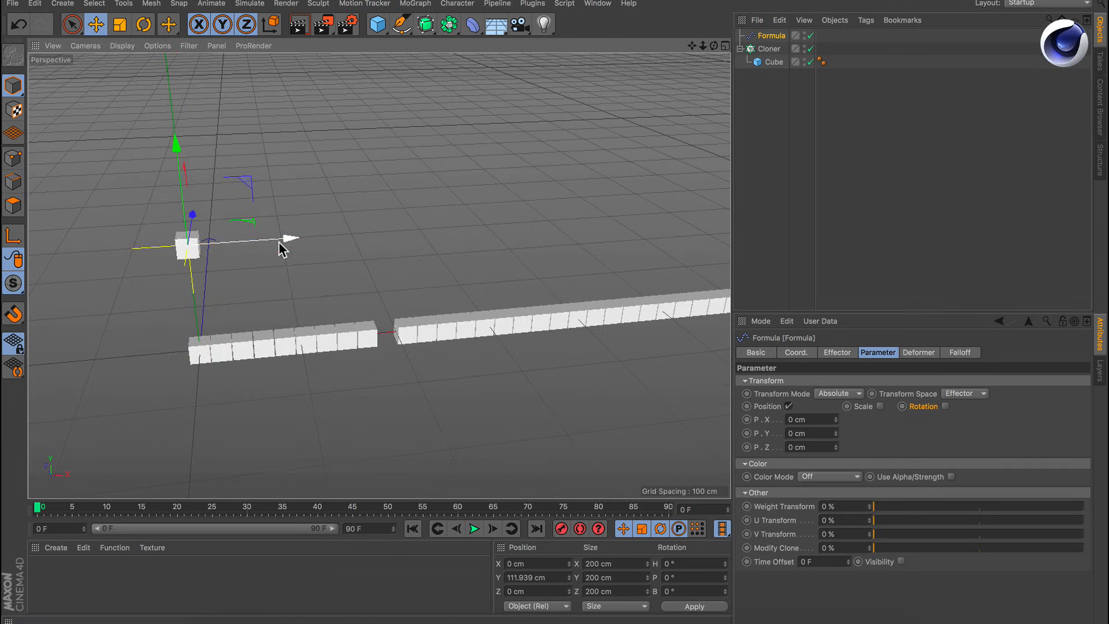
{"action": "mouse_move", "coordinate": [285, 240]}
{"action": "left_mouse_down"}
{"action": "mouse_move", "coordinate": [454, 227]}
{"action": "mouse_move", "coordinate": [376, 227]}
{"action": "mouse_move", "coordinate": [498, 210]}
{"action": "left_mouse_up"}
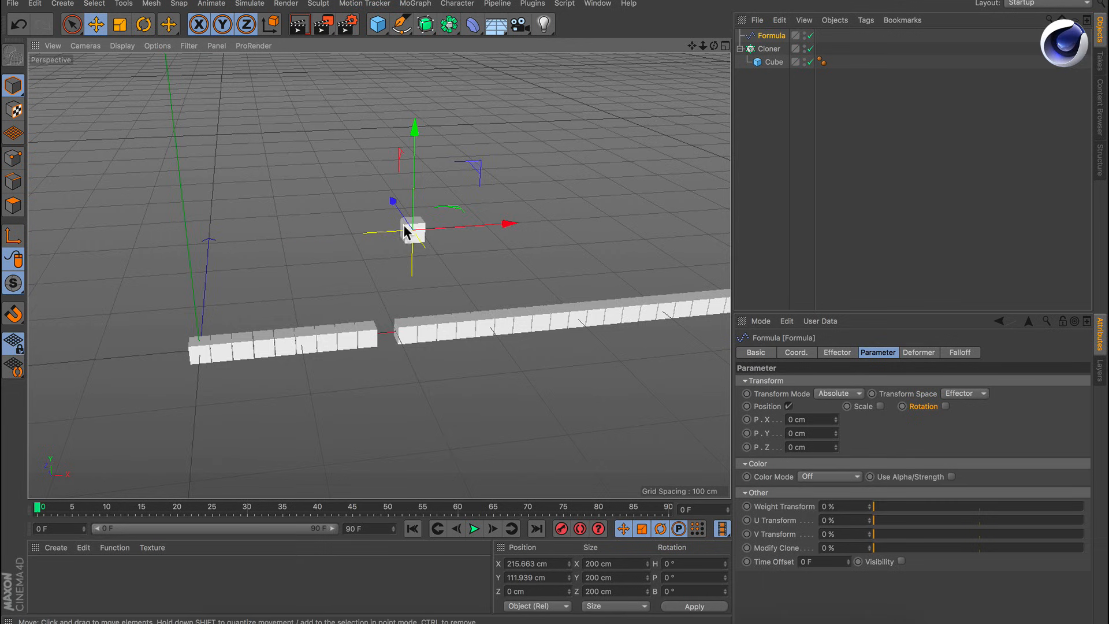
{"action": "left_click_drag", "start_coordinate": [403, 223], "coordinate": [345, 231], "text": "alt"}
{"action": "mouse_move", "coordinate": [439, 205]}
{"action": "left_mouse_down"}
{"action": "mouse_move", "coordinate": [483, 168]}
{"action": "mouse_move", "coordinate": [352, 217]}
{"action": "mouse_move", "coordinate": [463, 140]}
{"action": "mouse_move", "coordinate": [475, 115]}
{"action": "left_mouse_up"}
{"action": "mouse_move", "coordinate": [482, 195]}
{"action": "left_mouse_down", "text": "alt"}
{"action": "mouse_move", "coordinate": [354, 225]}
{"action": "mouse_move", "coordinate": [422, 206]}
{"action": "mouse_move", "coordinate": [356, 241]}
{"action": "mouse_move", "coordinate": [327, 287]}
{"action": "mouse_move", "coordinate": [387, 265]}
{"action": "left_mouse_up", "text": "alt"}
Rotate the Formula effector to about H -55°, P 56°, B 31°.
{"action": "key", "text": "r"}
{"action": "right_click_drag", "start_coordinate": [347, 224], "coordinate": [431, 192], "text": "alt"}
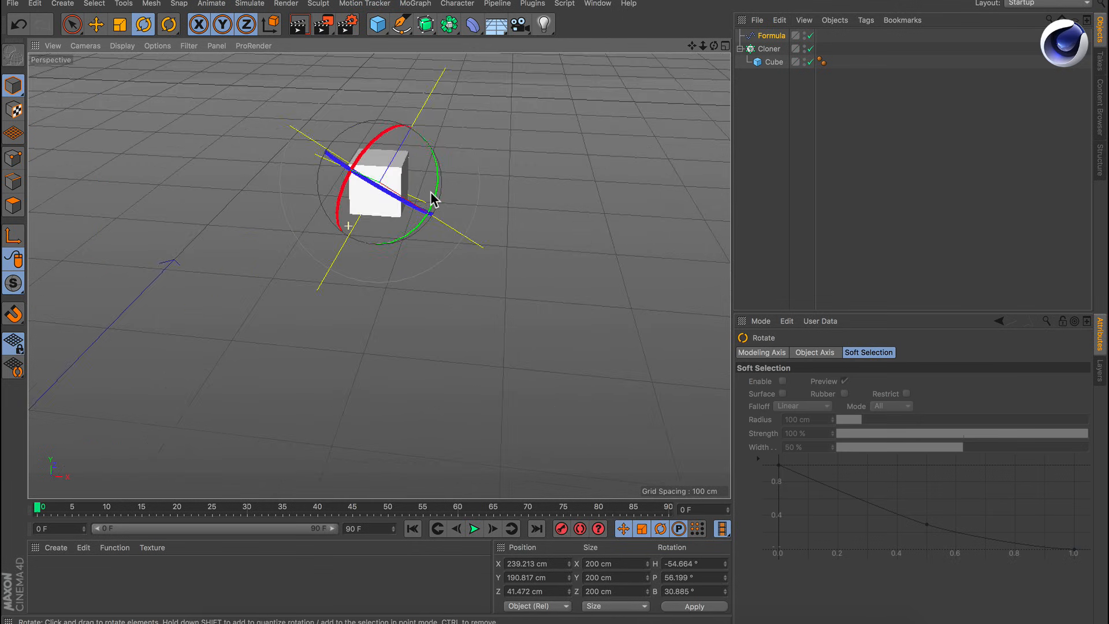
{"action": "middle_click_drag", "start_coordinate": [380, 188], "coordinate": [347, 221], "text": "alt"}
{"action": "left_click_drag", "start_coordinate": [347, 225], "coordinate": [362, 218], "text": "alt"}
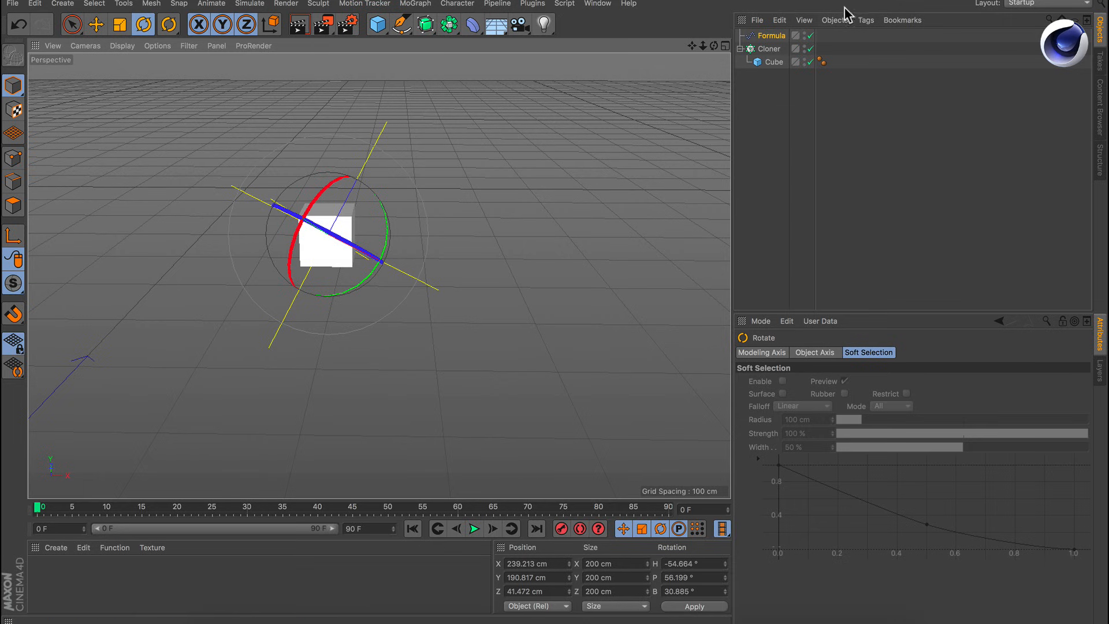
Enable the Formula effector's Rotation influence and set its heading rotation (R.H) to 1°.
{"action": "left_click", "coordinate": [772, 36]}
{"action": "left_click", "coordinate": [945, 407]}
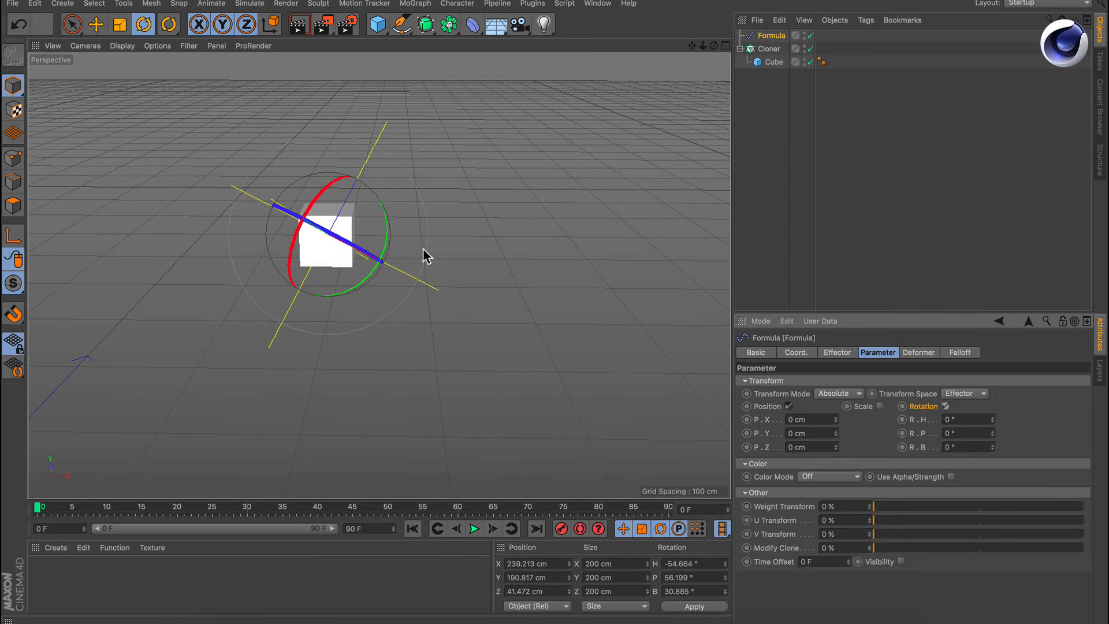
{"action": "left_click_drag", "start_coordinate": [348, 221], "coordinate": [326, 234], "text": "alt"}
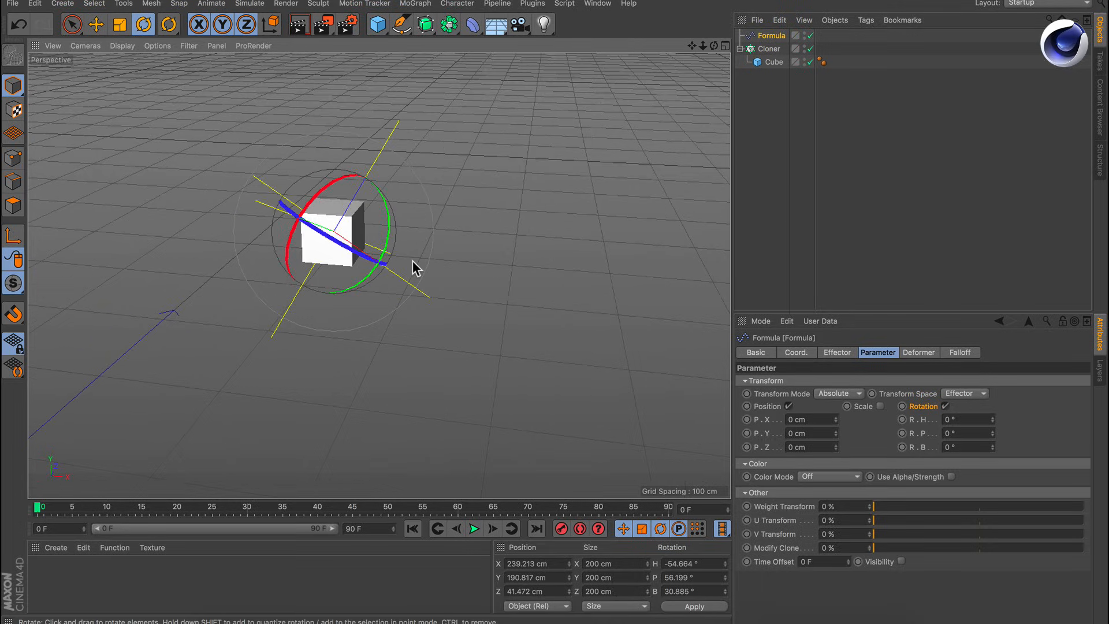
{"action": "left_click", "coordinate": [963, 419]}
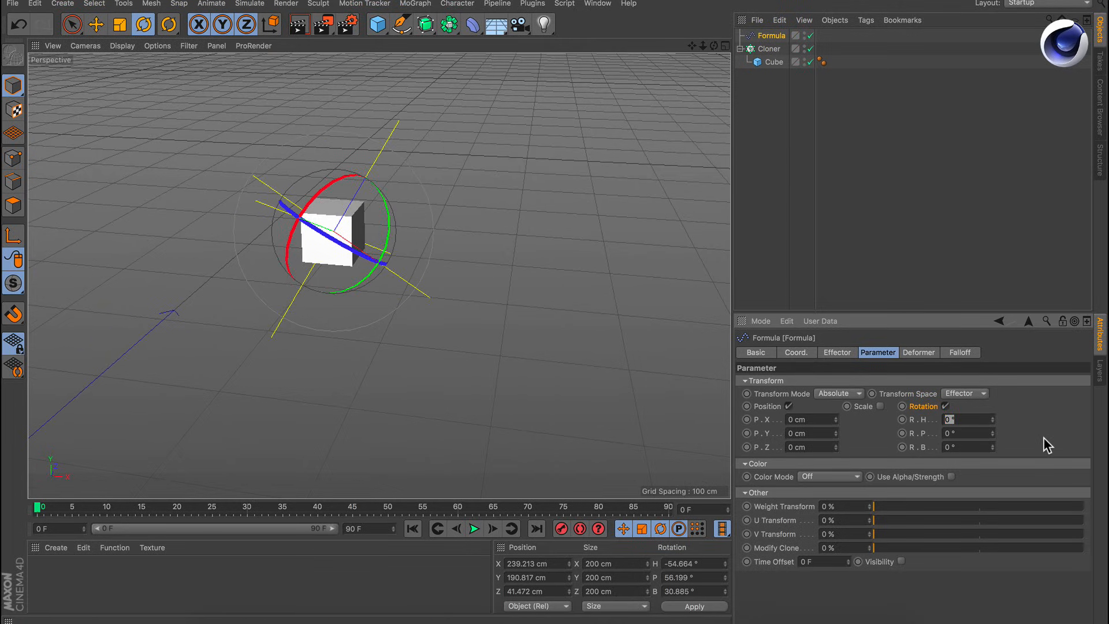
{"action": "type", "text": "1"}
{"action": "key", "text": "Return"}
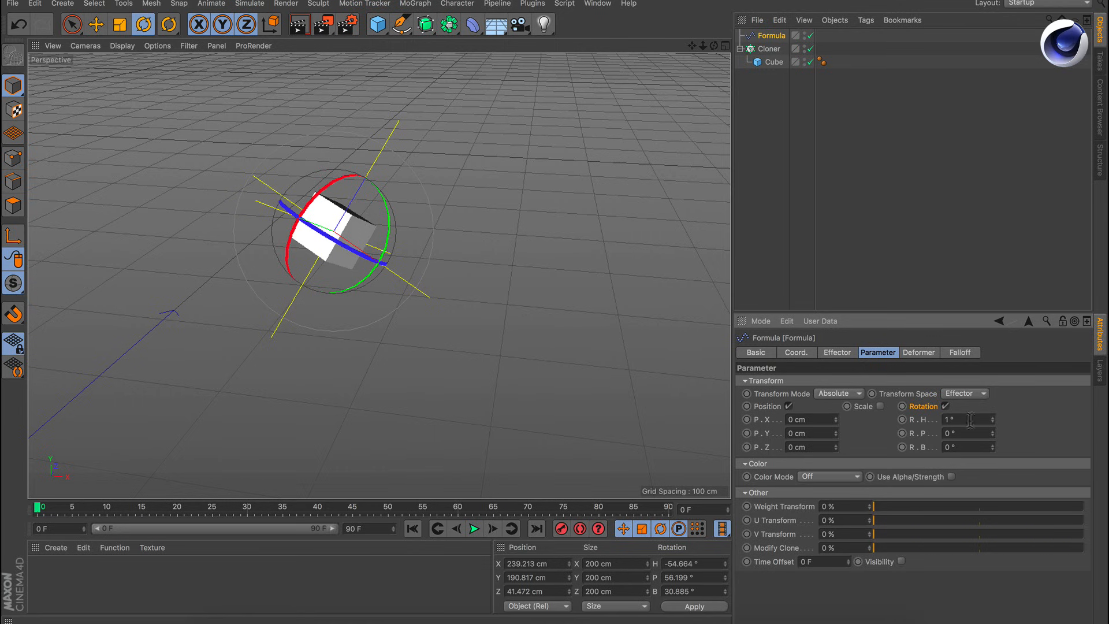
Rotate the Formula effector to about H 314°, P -37°, B 14°, and move it to about X 180 cm, Y 119 cm, Z -1 cm.
{"action": "mouse_move", "coordinate": [333, 247]}
{"action": "left_mouse_down", "text": "alt"}
{"action": "mouse_move", "coordinate": [241, 304]}
{"action": "mouse_move", "coordinate": [367, 265]}
{"action": "mouse_move", "coordinate": [426, 277]}
{"action": "mouse_move", "coordinate": [355, 241]}
{"action": "mouse_move", "coordinate": [275, 154]}
{"action": "mouse_move", "coordinate": [208, 261]}
{"action": "mouse_move", "coordinate": [354, 198]}
{"action": "mouse_move", "coordinate": [189, 210]}
{"action": "mouse_move", "coordinate": [345, 279]}
{"action": "mouse_move", "coordinate": [275, 196]}
{"action": "mouse_move", "coordinate": [345, 240]}
{"action": "mouse_move", "coordinate": [312, 240]}
{"action": "left_mouse_up", "text": "alt"}
{"action": "middle_click_drag", "start_coordinate": [311, 233], "coordinate": [363, 288], "text": "alt"}
{"action": "mouse_move", "coordinate": [362, 289]}
{"action": "right_mouse_down", "text": "alt"}
{"action": "mouse_move", "coordinate": [416, 269]}
{"action": "mouse_move", "coordinate": [245, 324]}
{"action": "mouse_move", "coordinate": [319, 313]}
{"action": "right_mouse_up", "text": "alt"}
{"action": "middle_click_drag", "start_coordinate": [318, 313], "coordinate": [298, 234], "text": "alt"}
{"action": "left_click_drag", "start_coordinate": [298, 233], "coordinate": [341, 237], "text": "alt"}
{"action": "middle_click_drag", "start_coordinate": [341, 236], "coordinate": [356, 209], "text": "alt"}
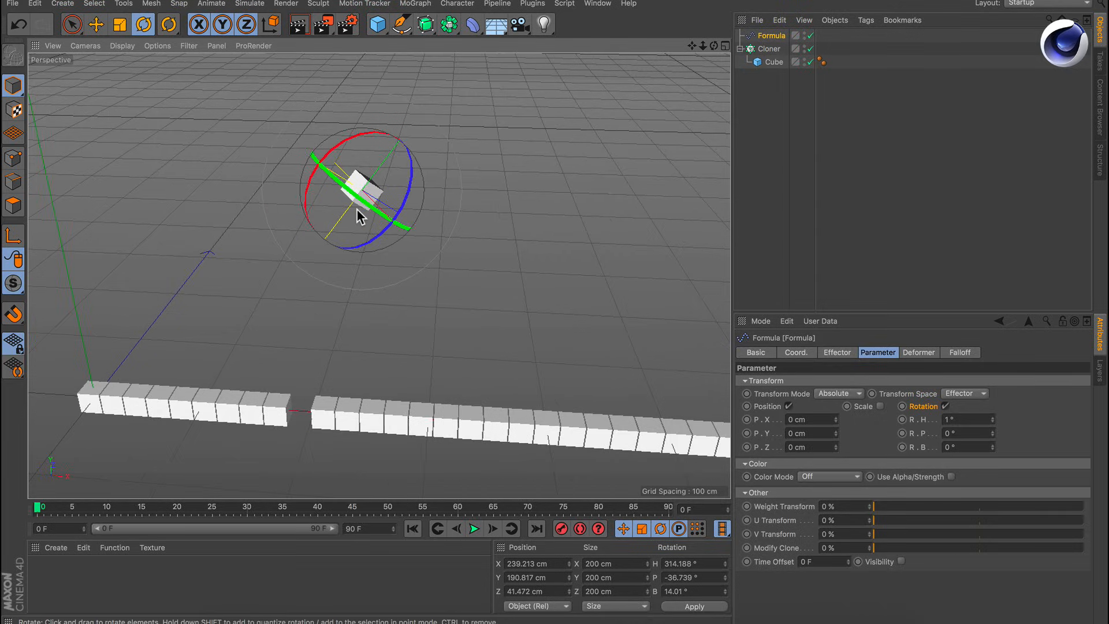
{"action": "key", "text": "e"}
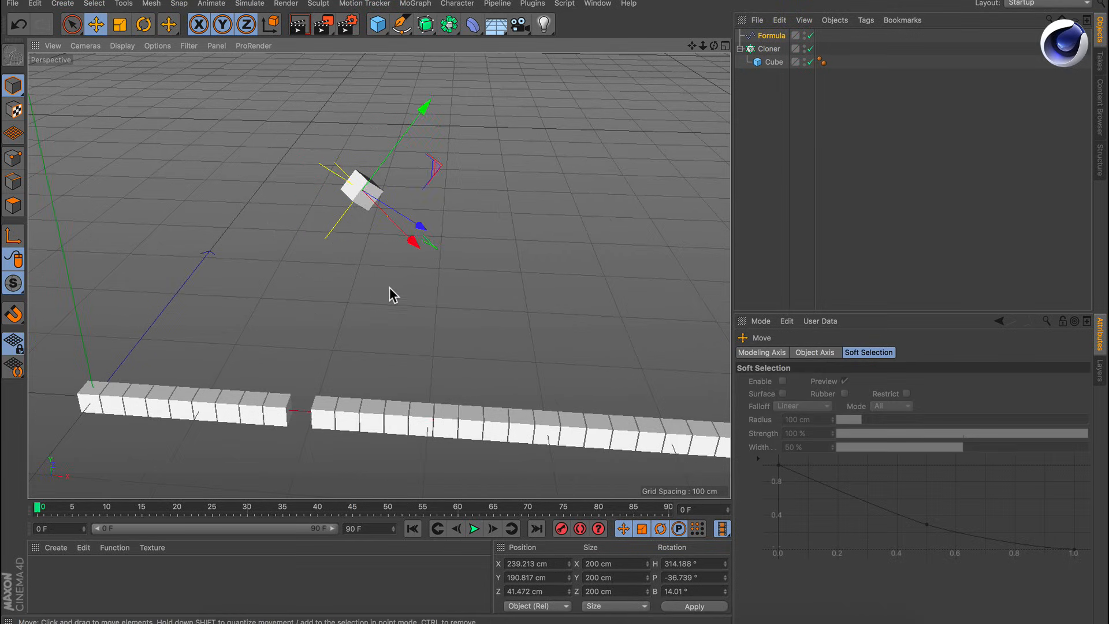
{"action": "left_click_drag", "start_coordinate": [388, 292], "coordinate": [312, 394]}
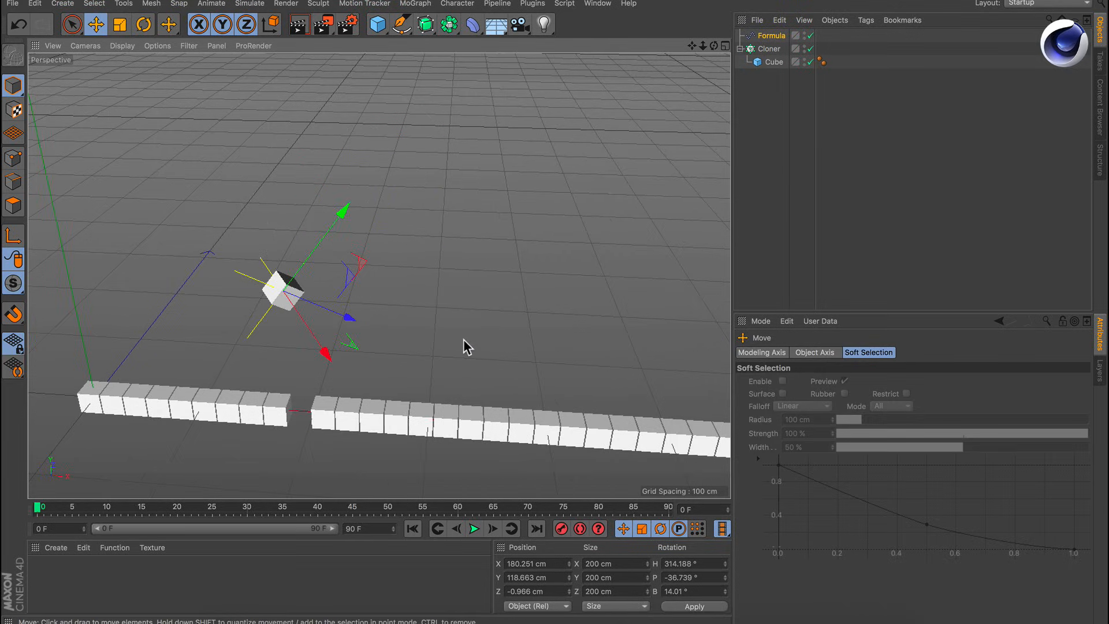
Change the Formula effector's expression to id=15.
{"action": "left_click", "coordinate": [769, 37]}
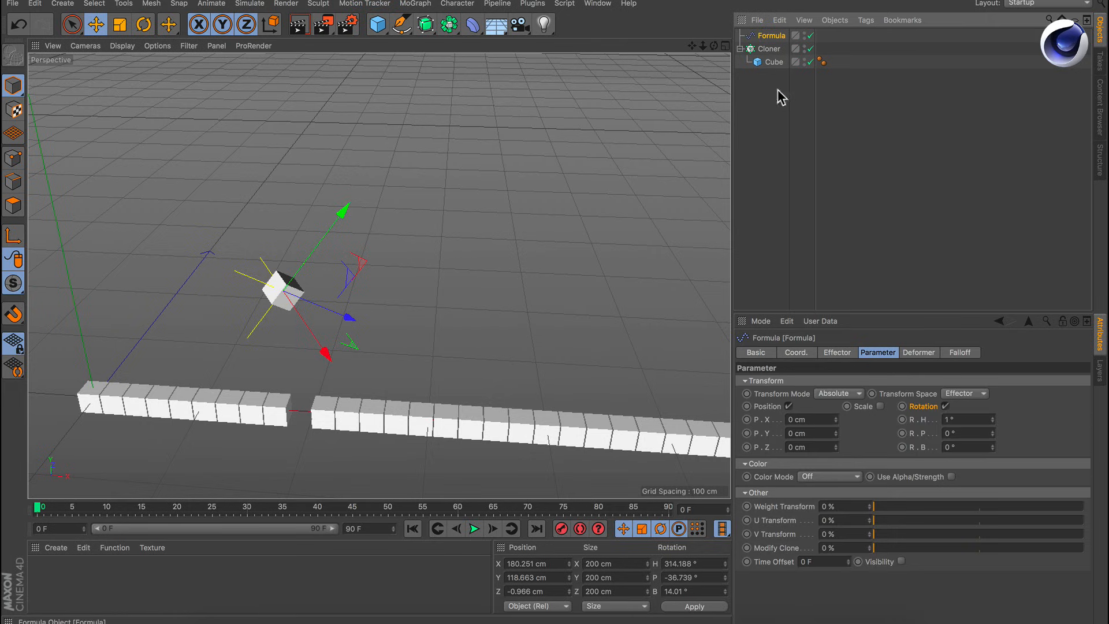
{"action": "left_click", "coordinate": [837, 353]}
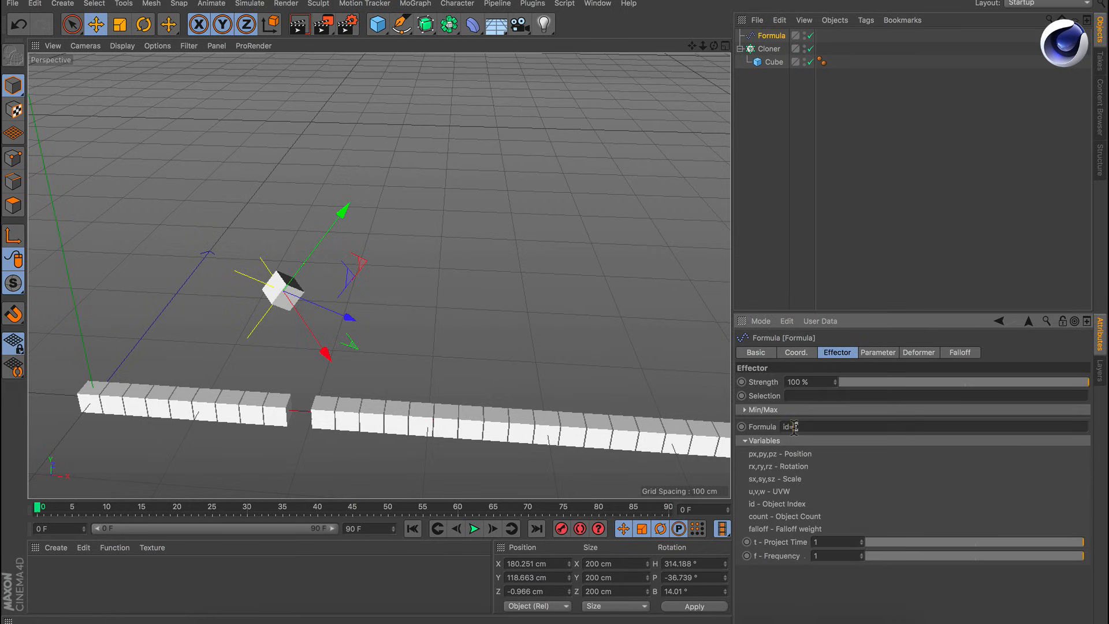
{"action": "type", "text": "15"}
{"action": "key", "text": "Return"}
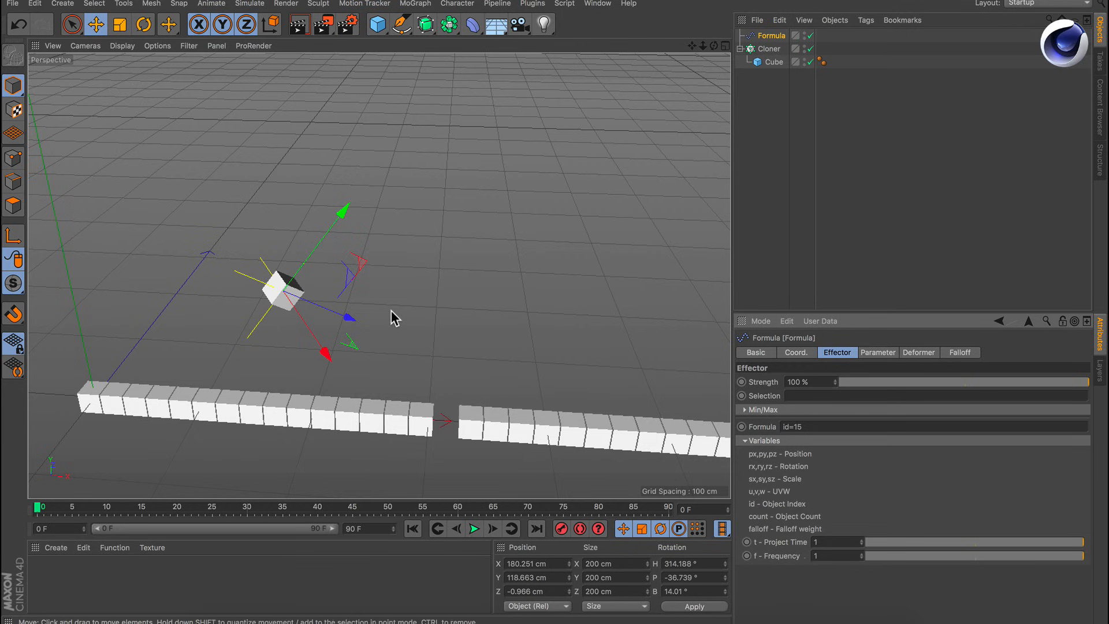
Move the Formula effector along the row to about X 296 cm, Y 115 cm, Z 10 cm.
{"action": "left_click_drag", "start_coordinate": [404, 308], "coordinate": [552, 347]}
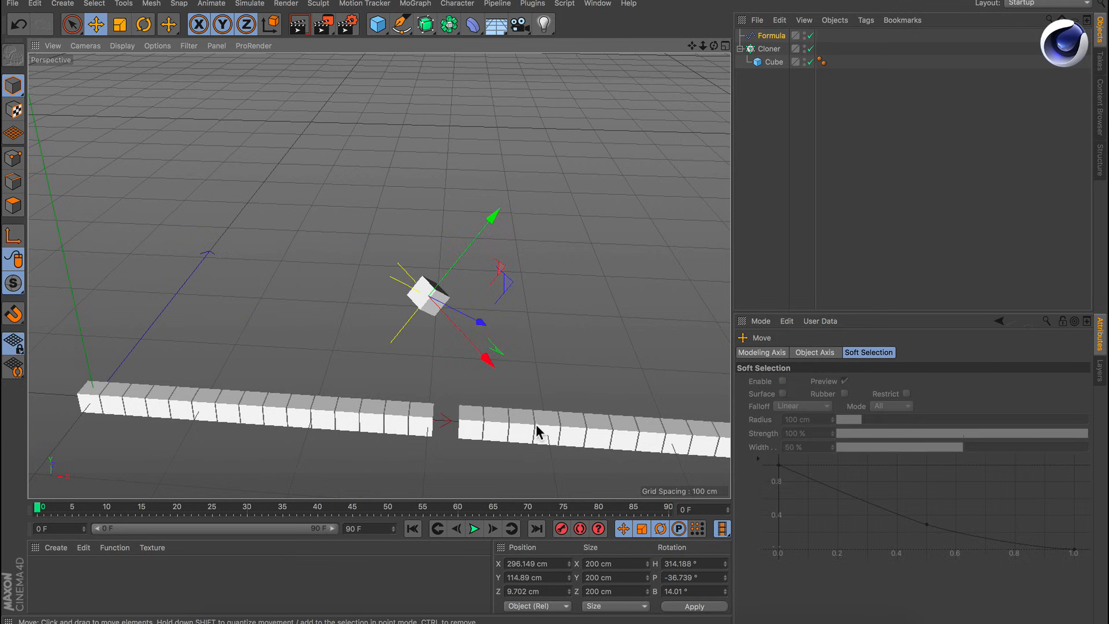
{"action": "mouse_move", "coordinate": [536, 424]}
{"action": "left_mouse_down", "text": "alt"}
{"action": "mouse_move", "coordinate": [471, 414]}
{"action": "mouse_move", "coordinate": [523, 421]}
{"action": "left_mouse_up", "text": "alt"}
{"action": "mouse_move", "coordinate": [379, 344]}
{"action": "left_mouse_down", "text": "alt"}
{"action": "mouse_move", "coordinate": [404, 329]}
{"action": "mouse_move", "coordinate": [426, 334]}
{"action": "mouse_move", "coordinate": [441, 363]}
{"action": "left_mouse_up", "text": "alt"}
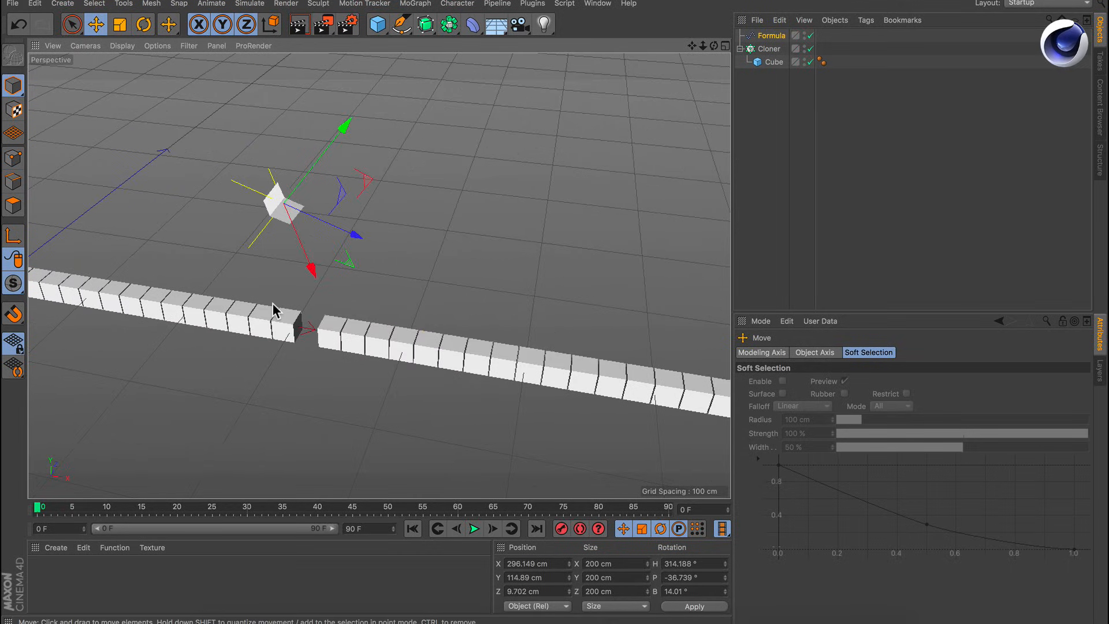